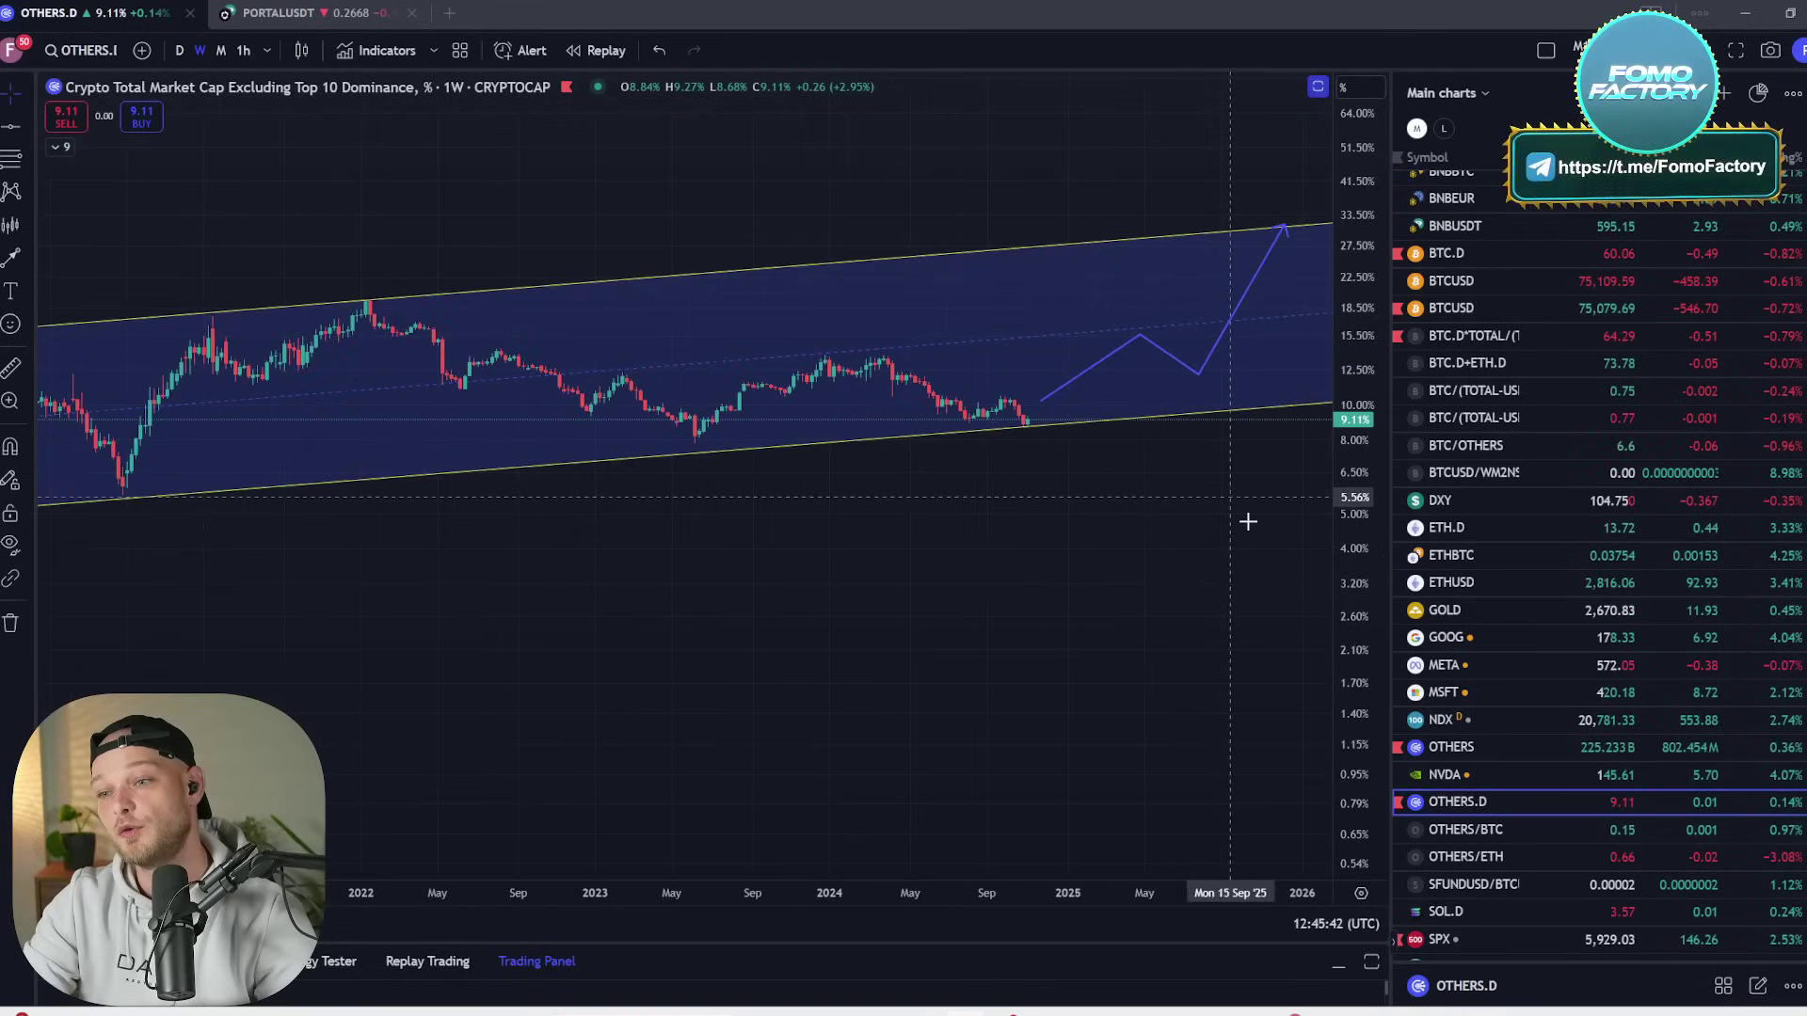
- Examine the weekly OTHERS.D chart at its latest candles and across the full rising channel
{"action": "scroll", "coordinate": [1190, 536], "scroll_direction": "up", "scroll_amount": 5}
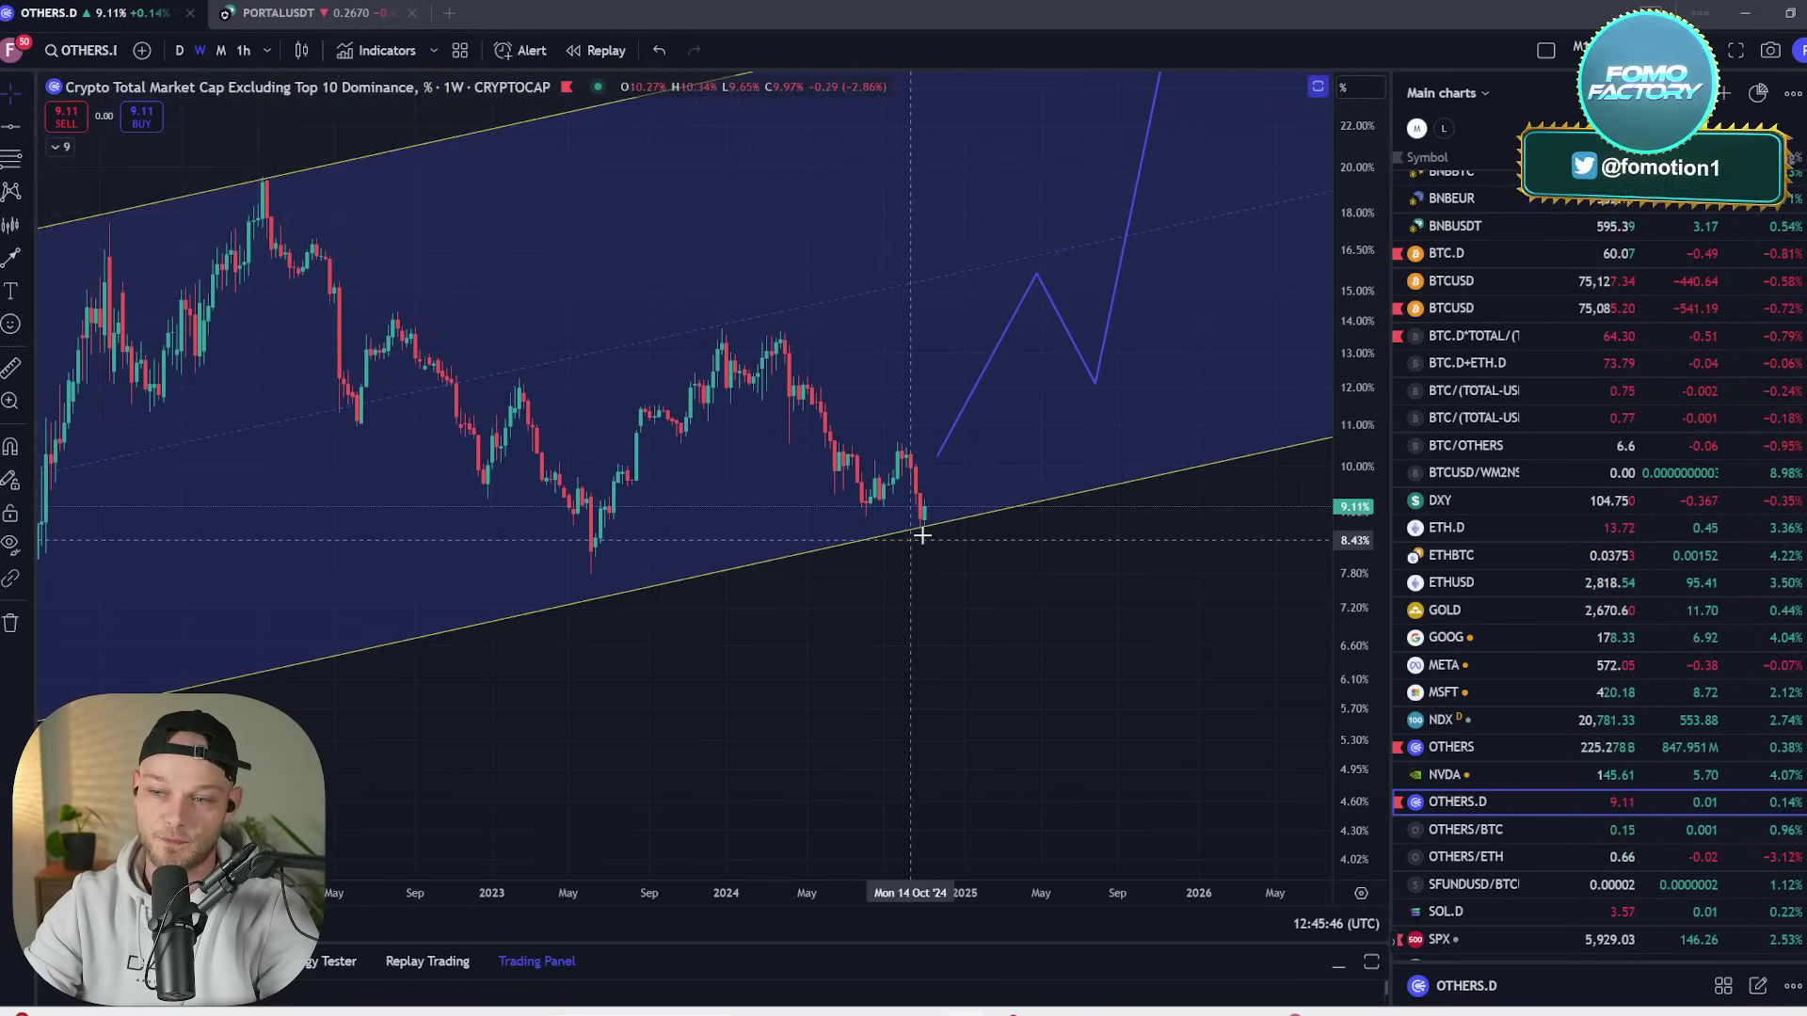
{"action": "scroll", "coordinate": [1377, 481], "scroll_direction": "down", "scroll_amount": 3}
{"action": "scroll", "coordinate": [993, 738], "scroll_direction": "down", "scroll_amount": 5}
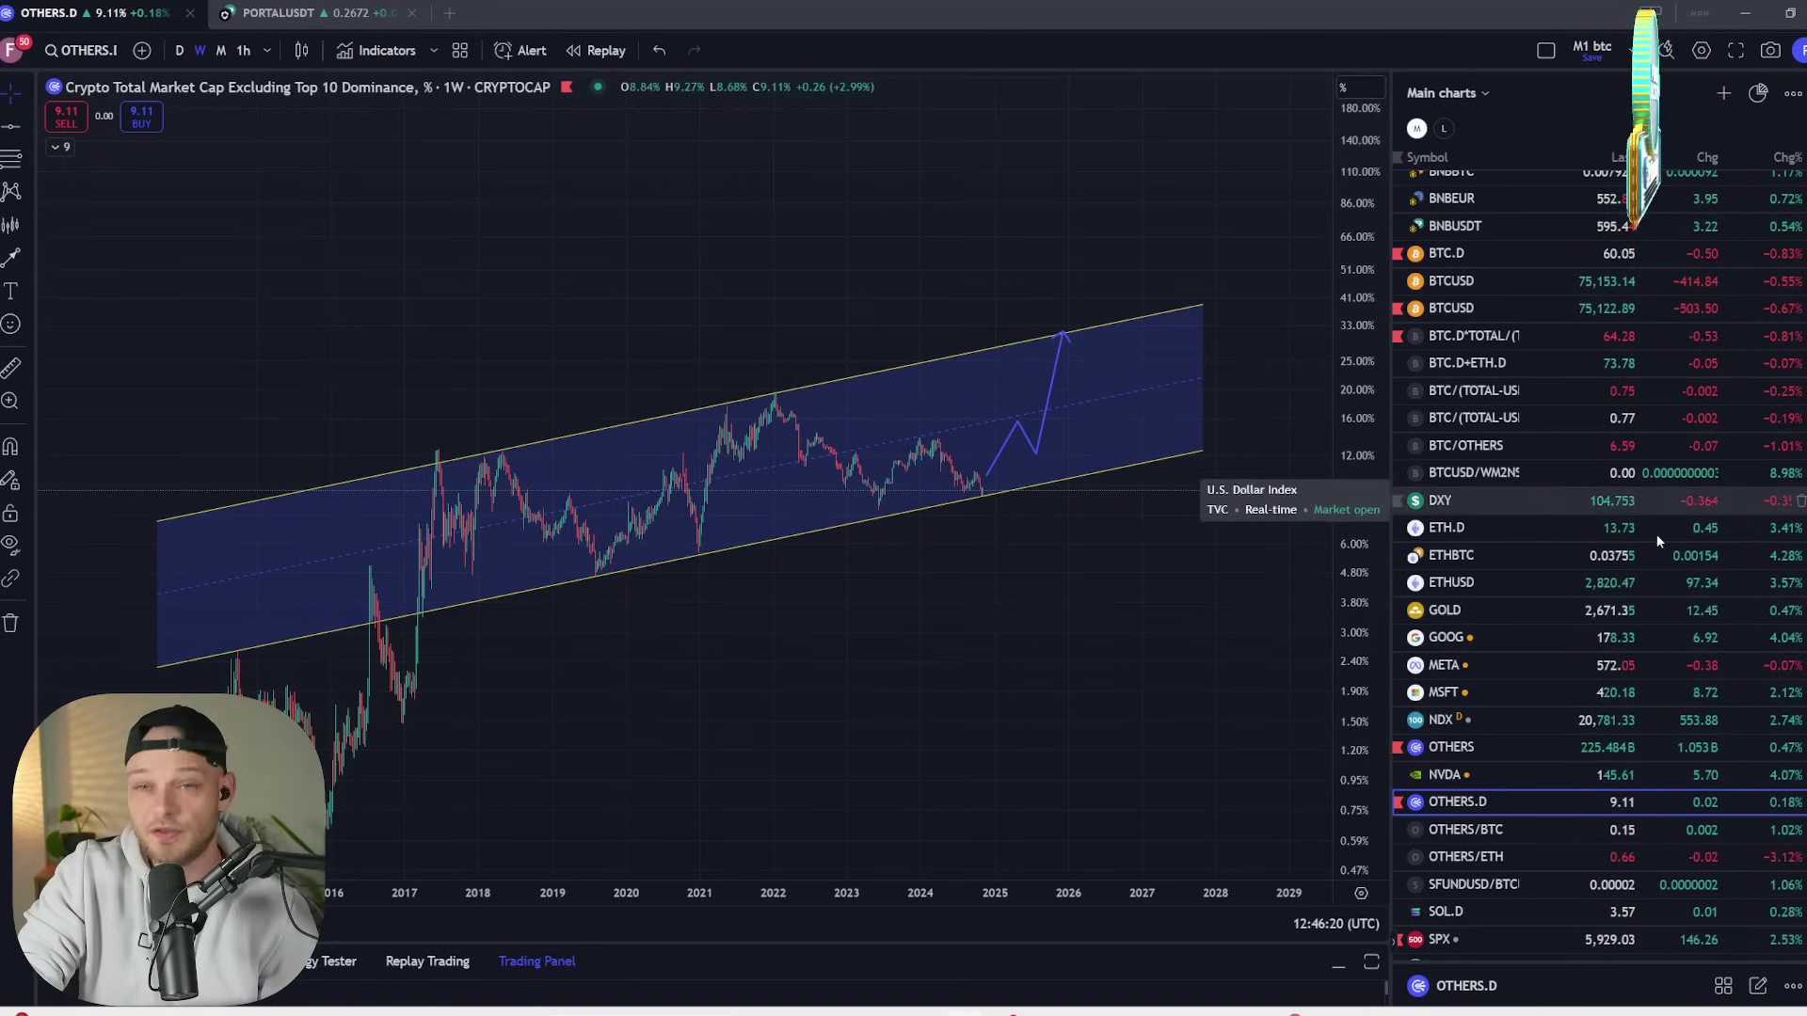
- Switch to the blank Map2 workbook in Excel and widen column A to about twice its width
{"action": "mouse_move", "coordinate": [1206, 1013]}
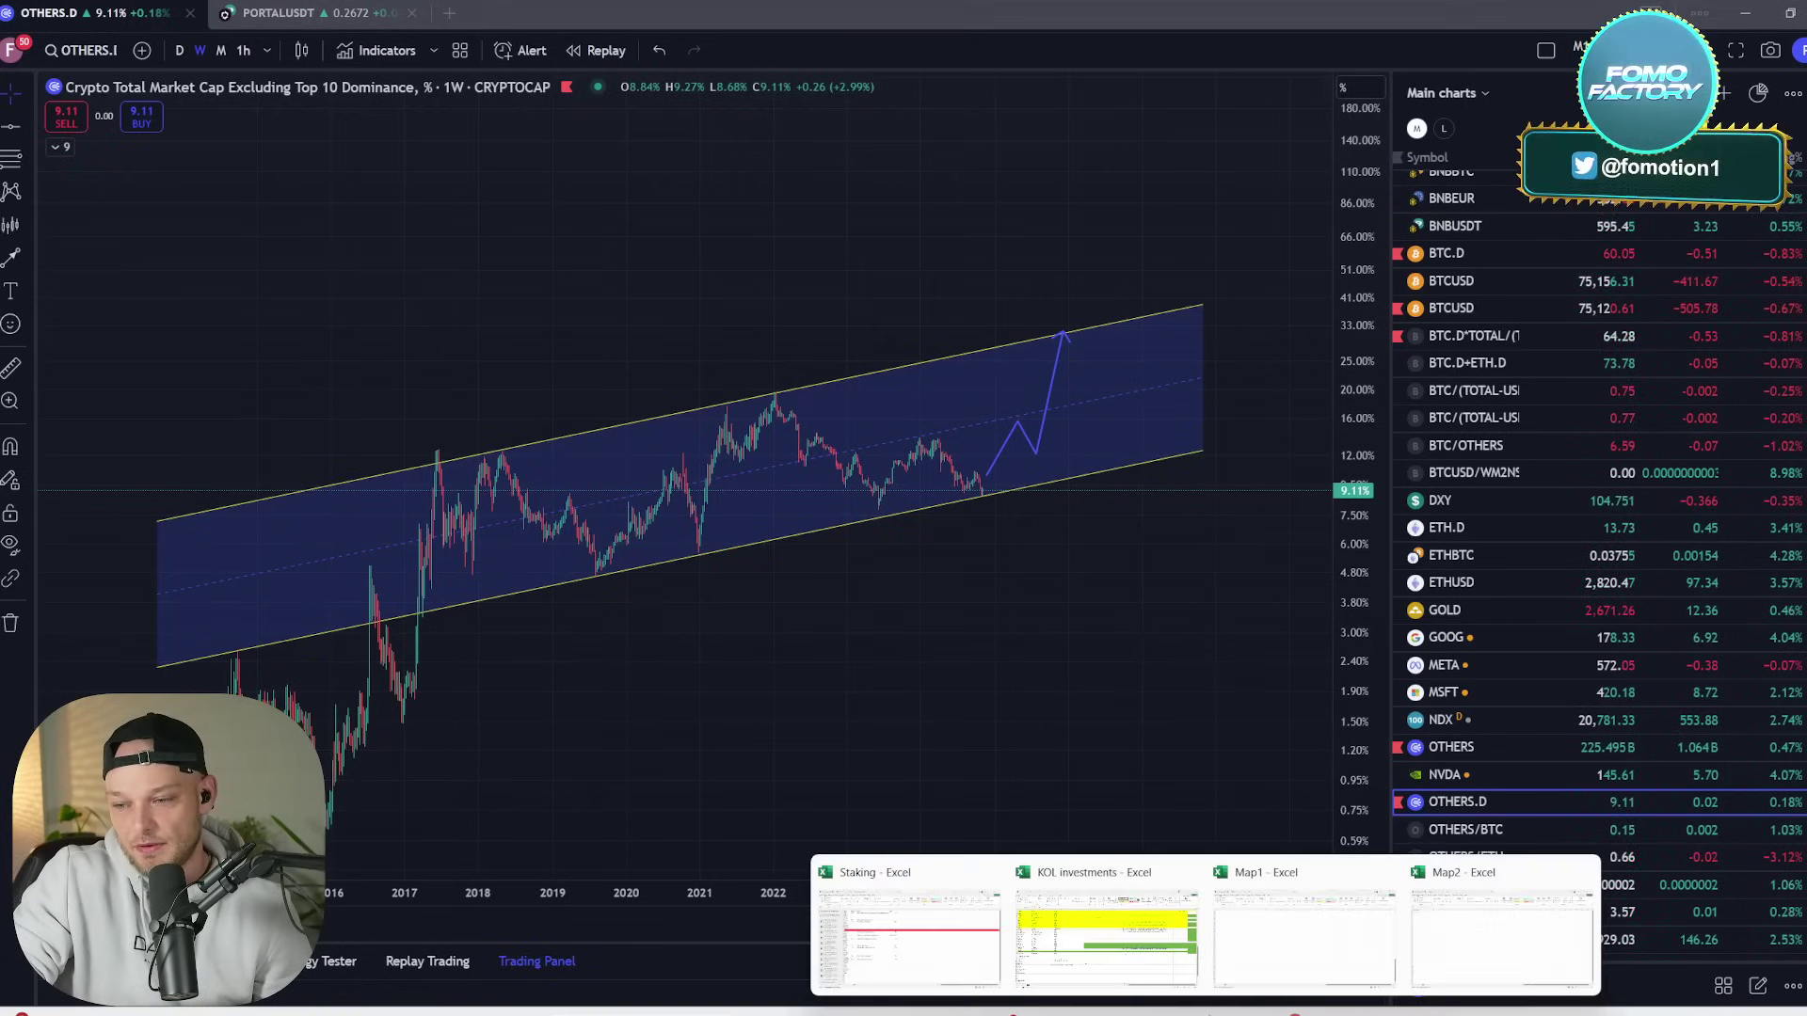
{"action": "left_click", "coordinate": [1502, 932]}
{"action": "left_click", "coordinate": [204, 427]}
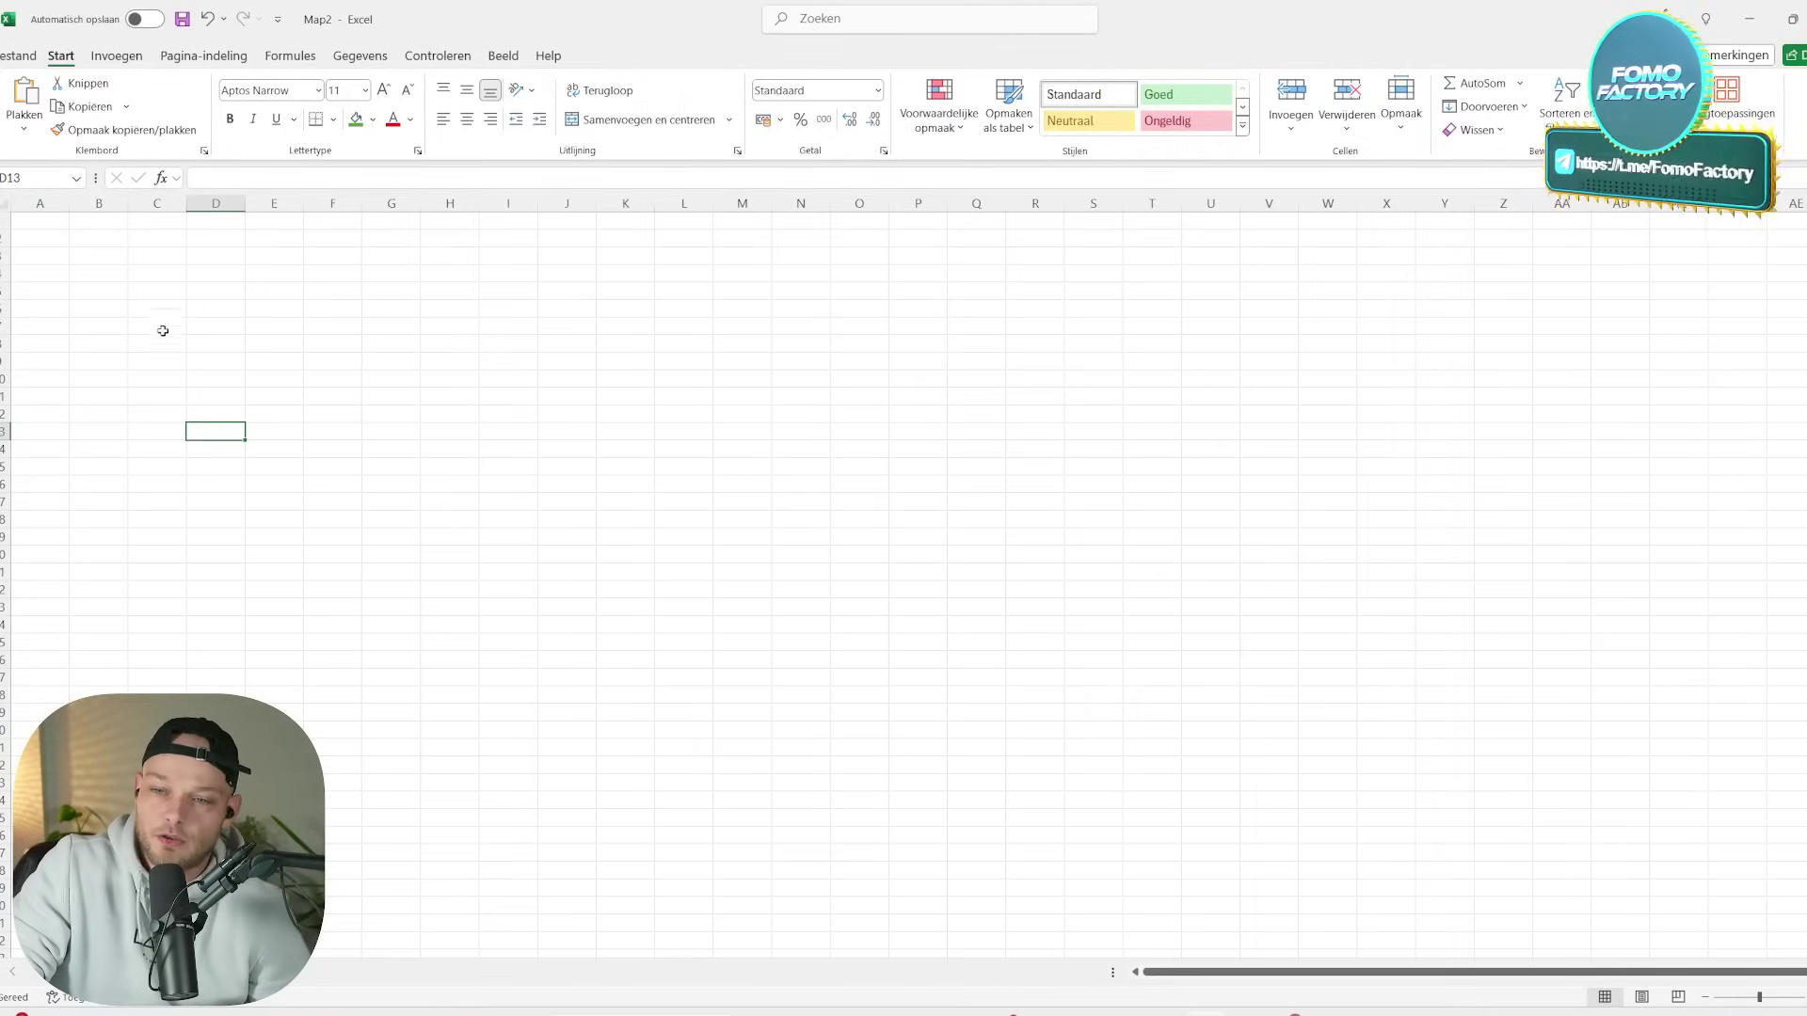
{"action": "left_click", "coordinate": [150, 291]}
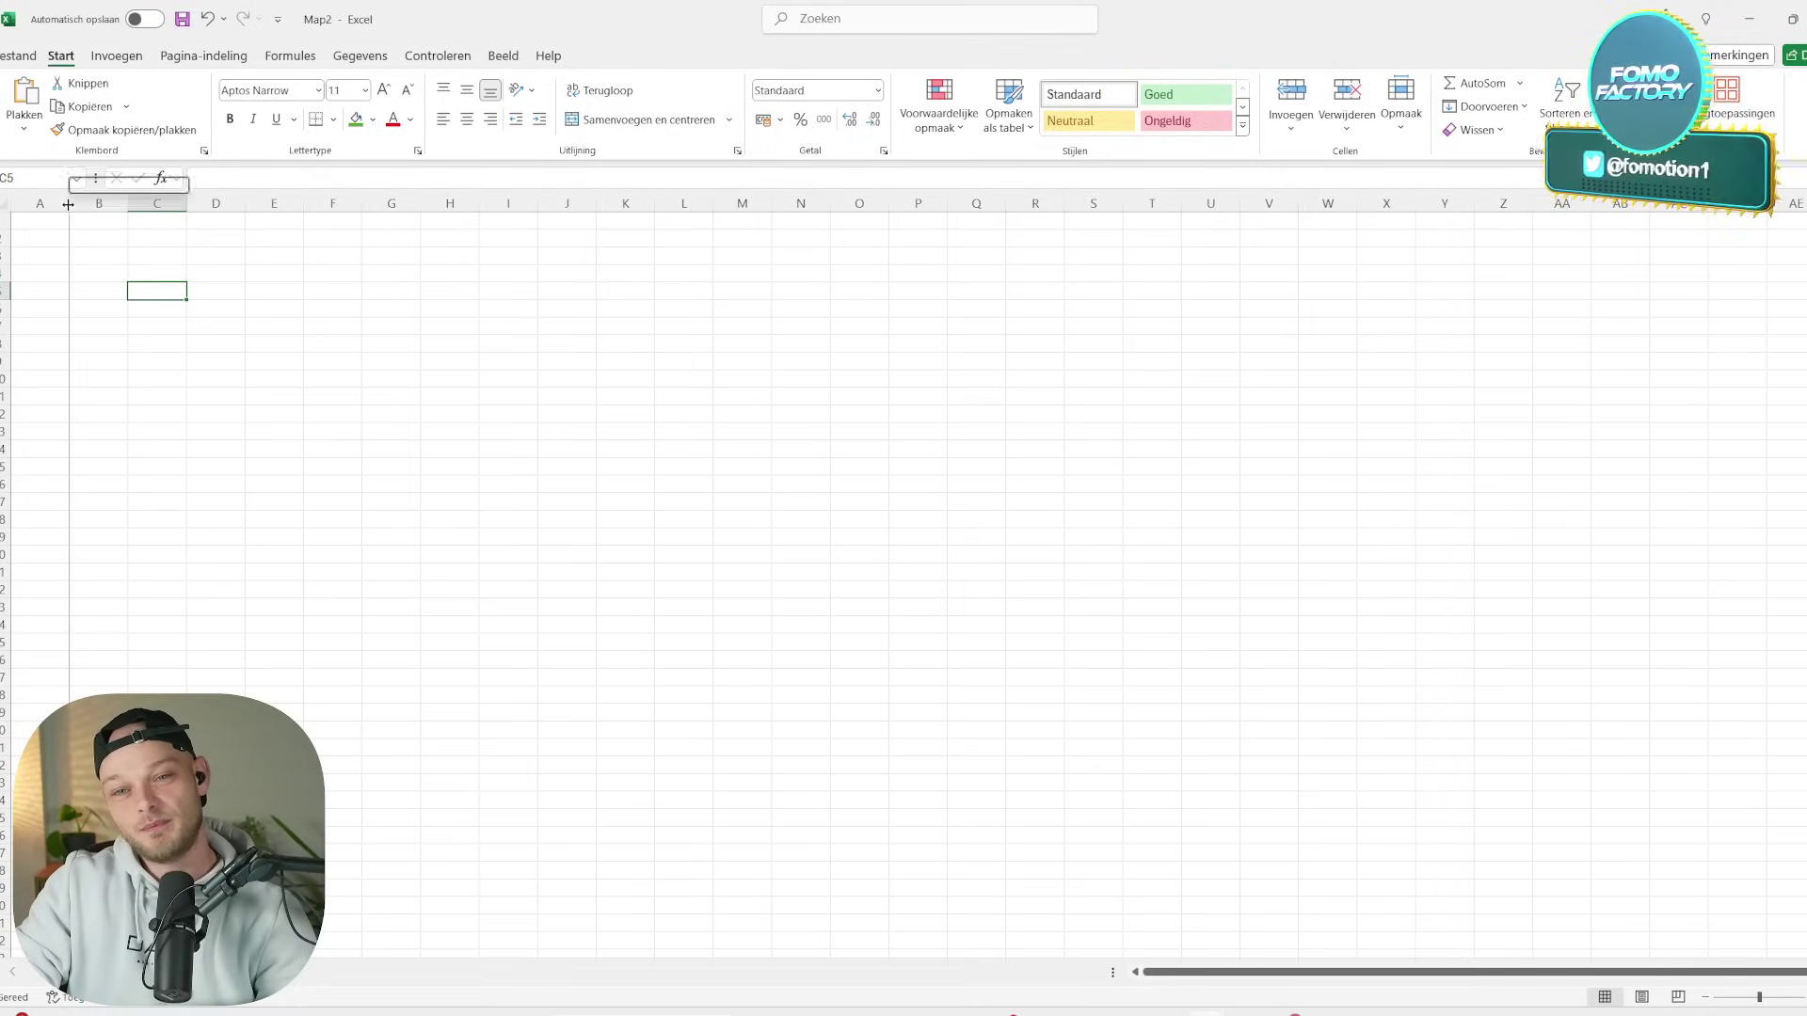
{"action": "left_click_drag", "start_coordinate": [67, 205], "coordinate": [127, 206]}
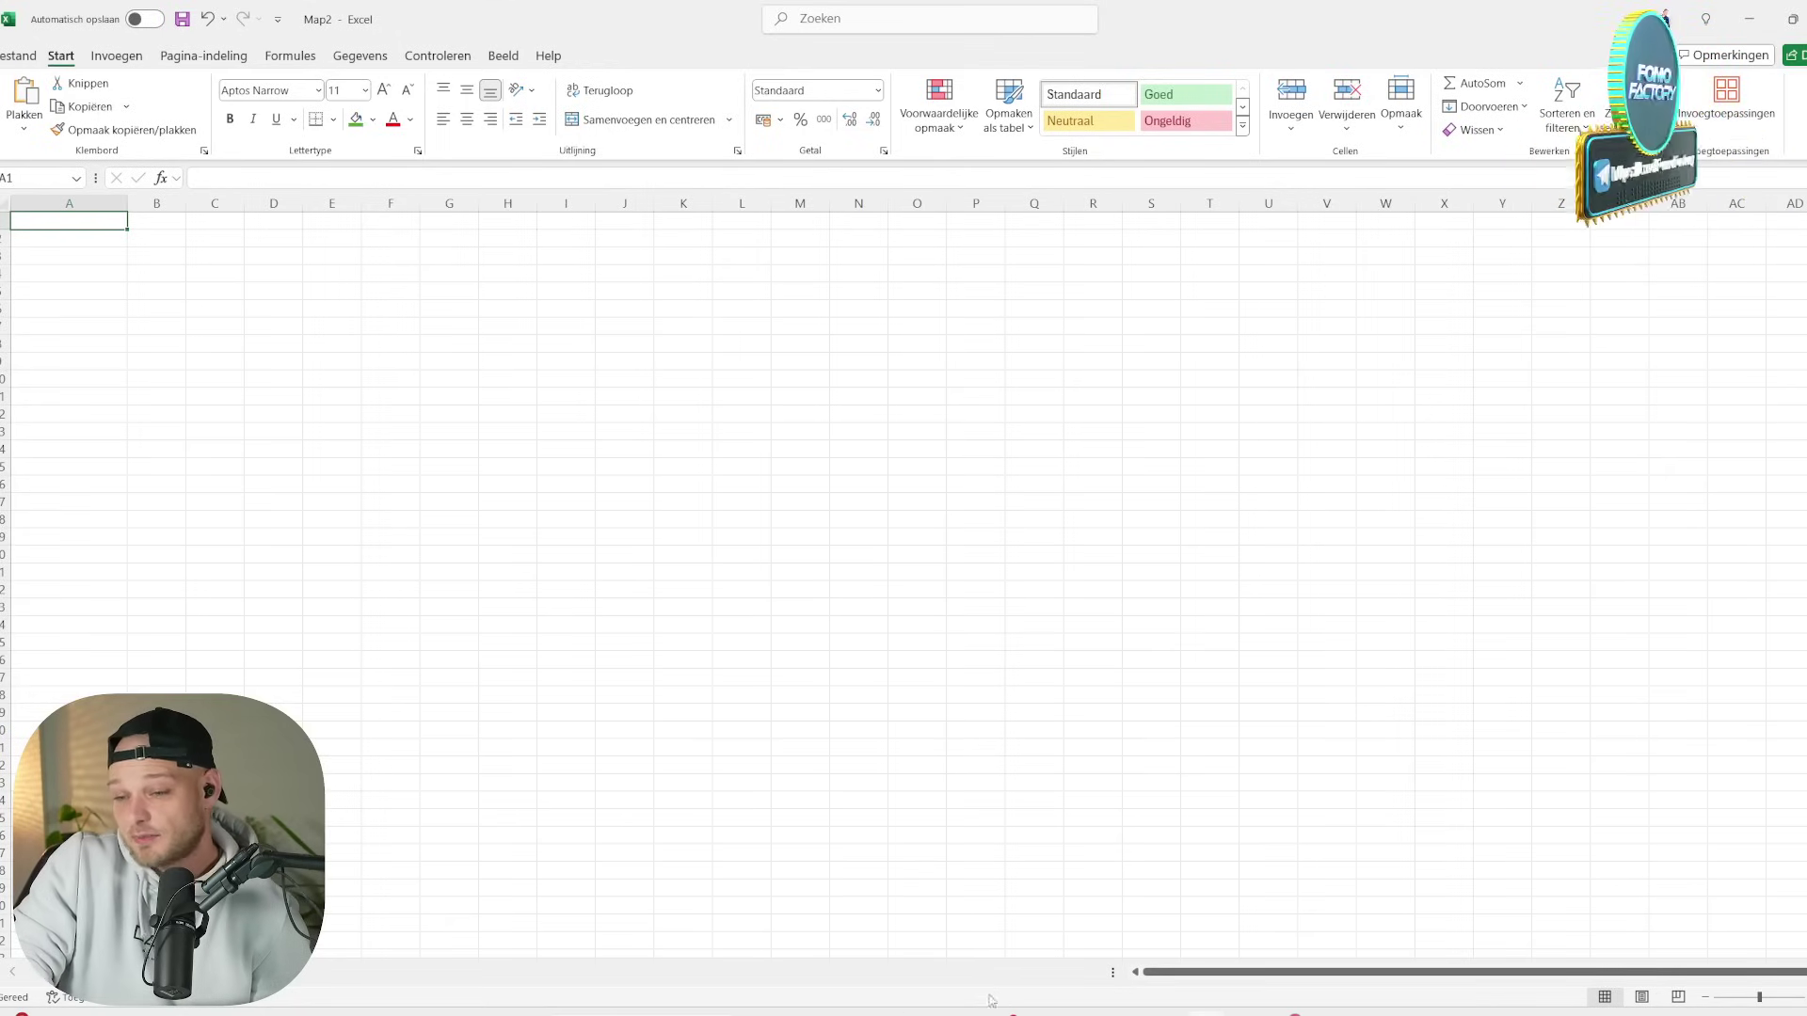
- Switch back to TradingView, open the first BTCUSD chart in the watchlist and compress its price scale
{"action": "mouse_move", "coordinate": [969, 1009]}
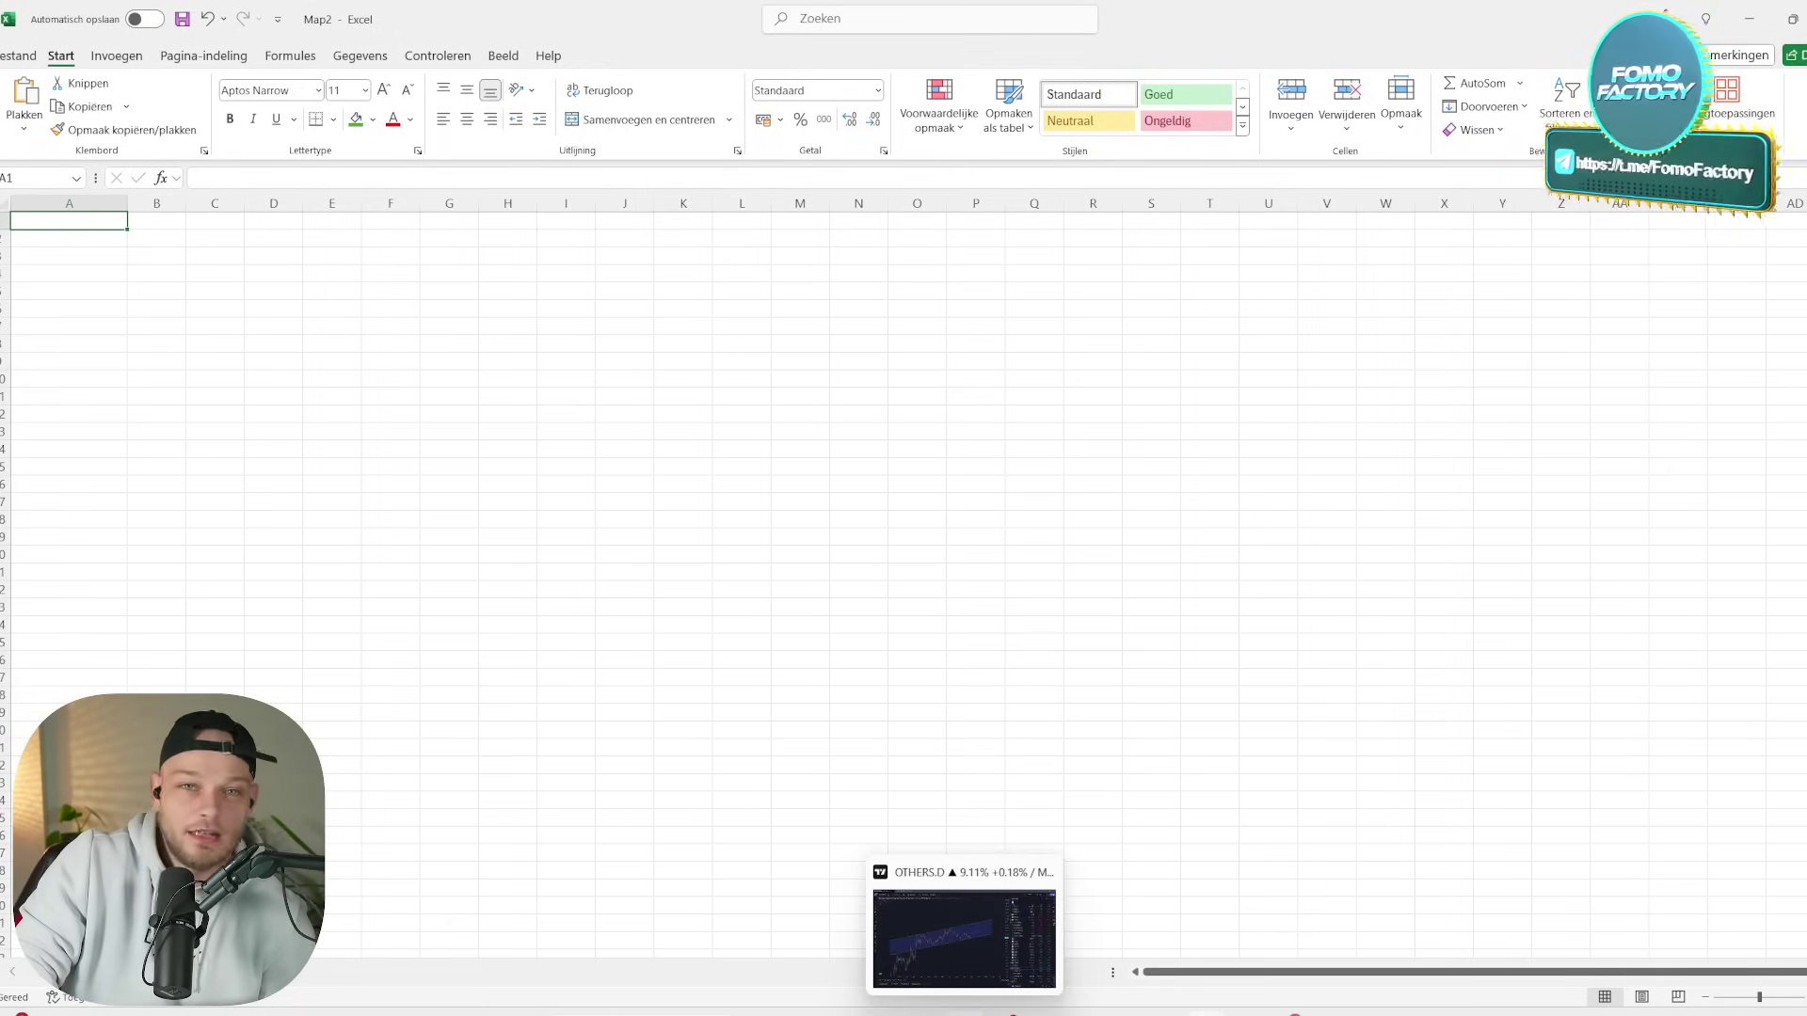
{"action": "left_click", "coordinate": [962, 947]}
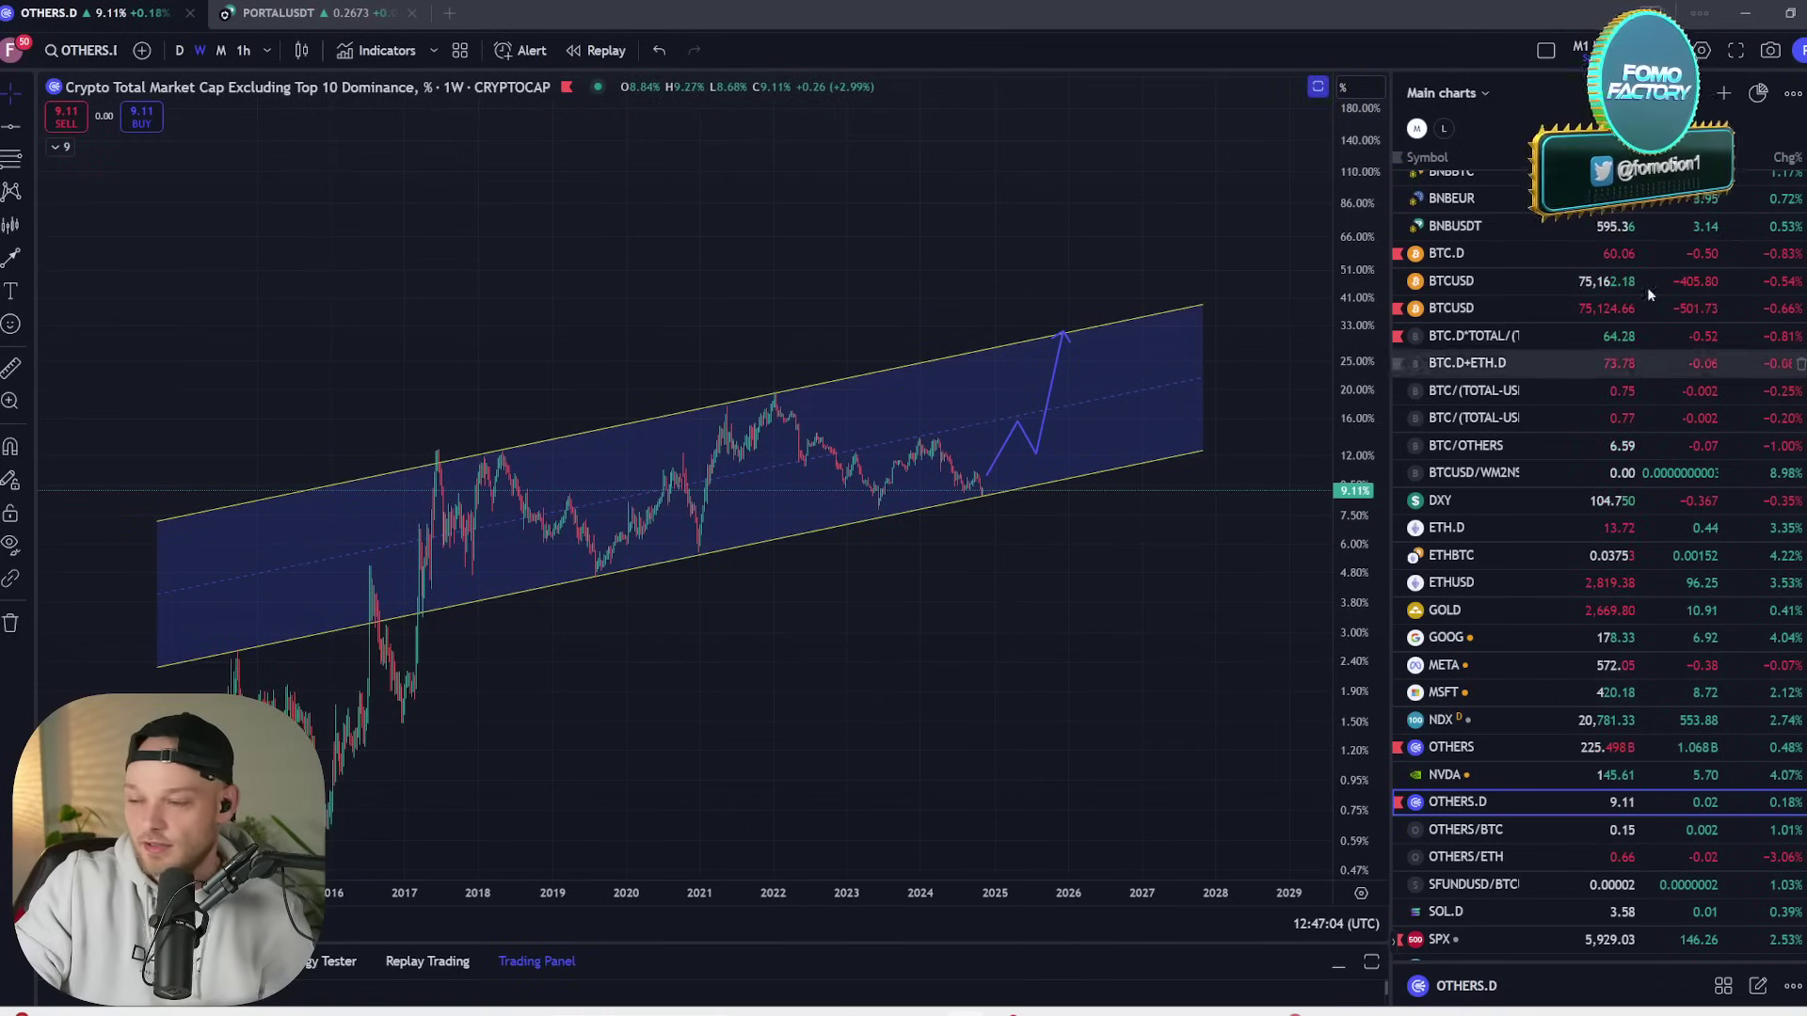
{"action": "left_click", "coordinate": [1549, 465]}
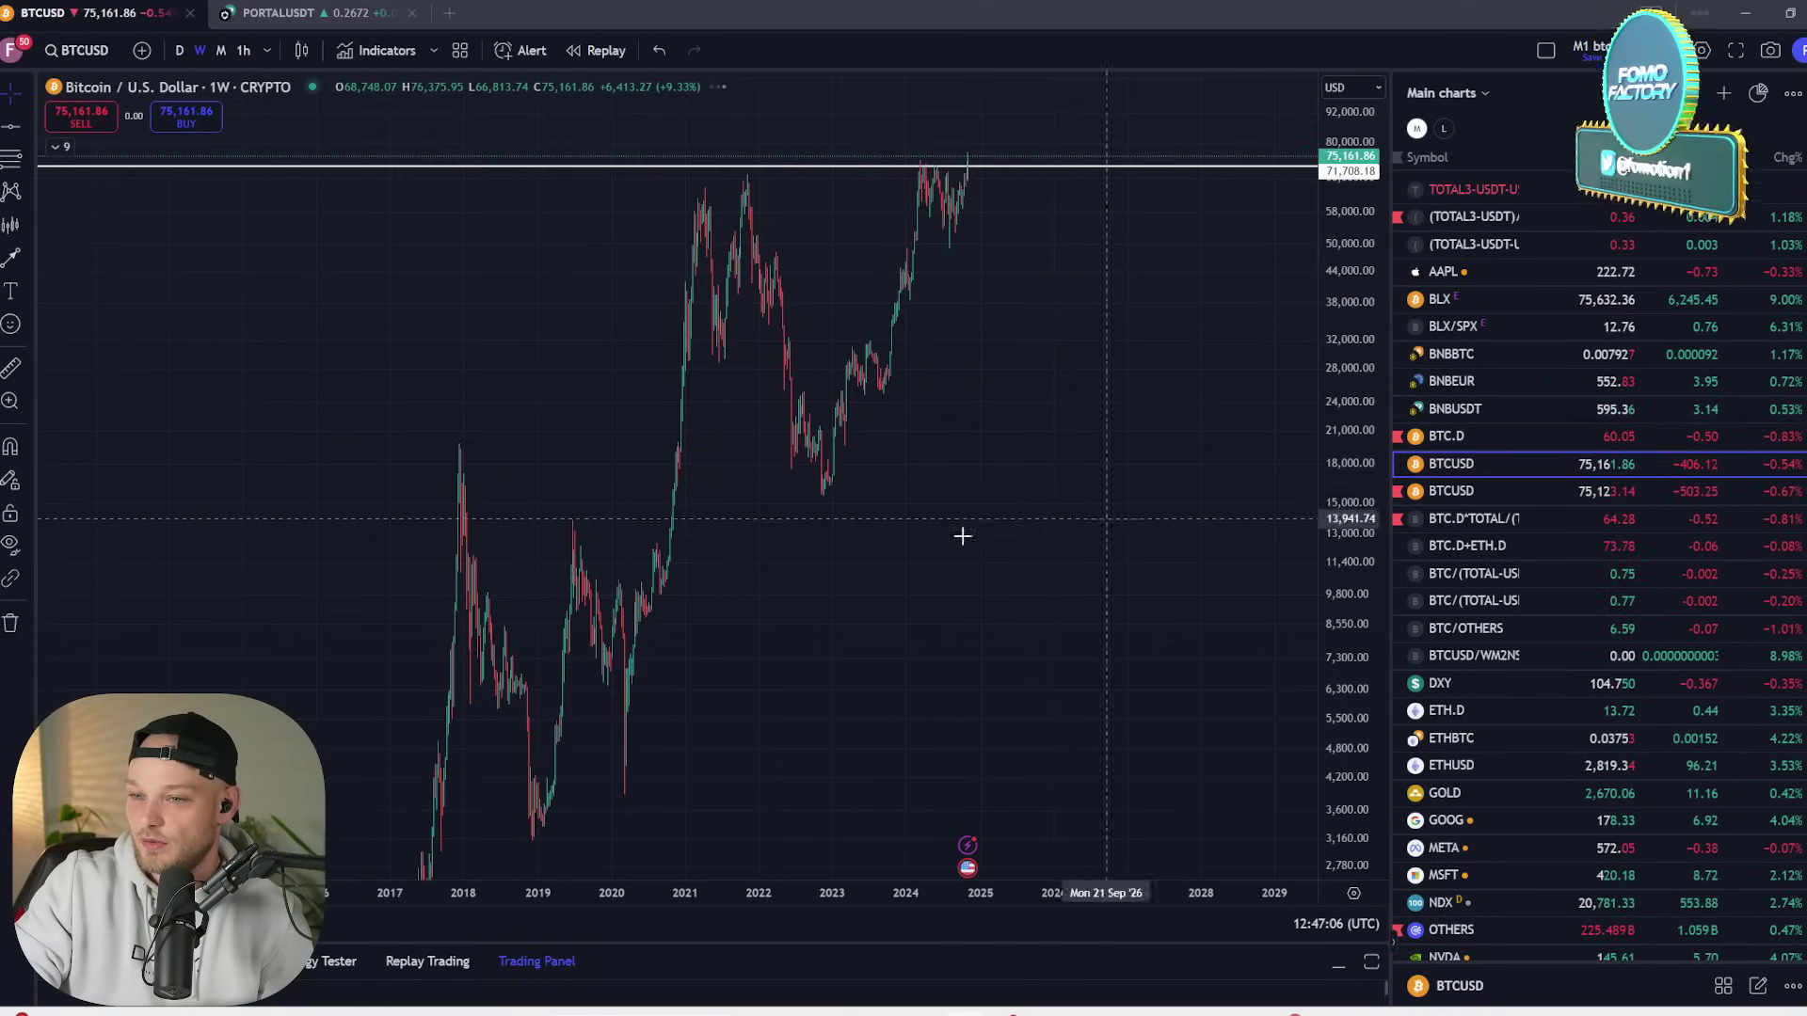
{"action": "left_click_drag", "start_coordinate": [1356, 402], "coordinate": [1355, 471]}
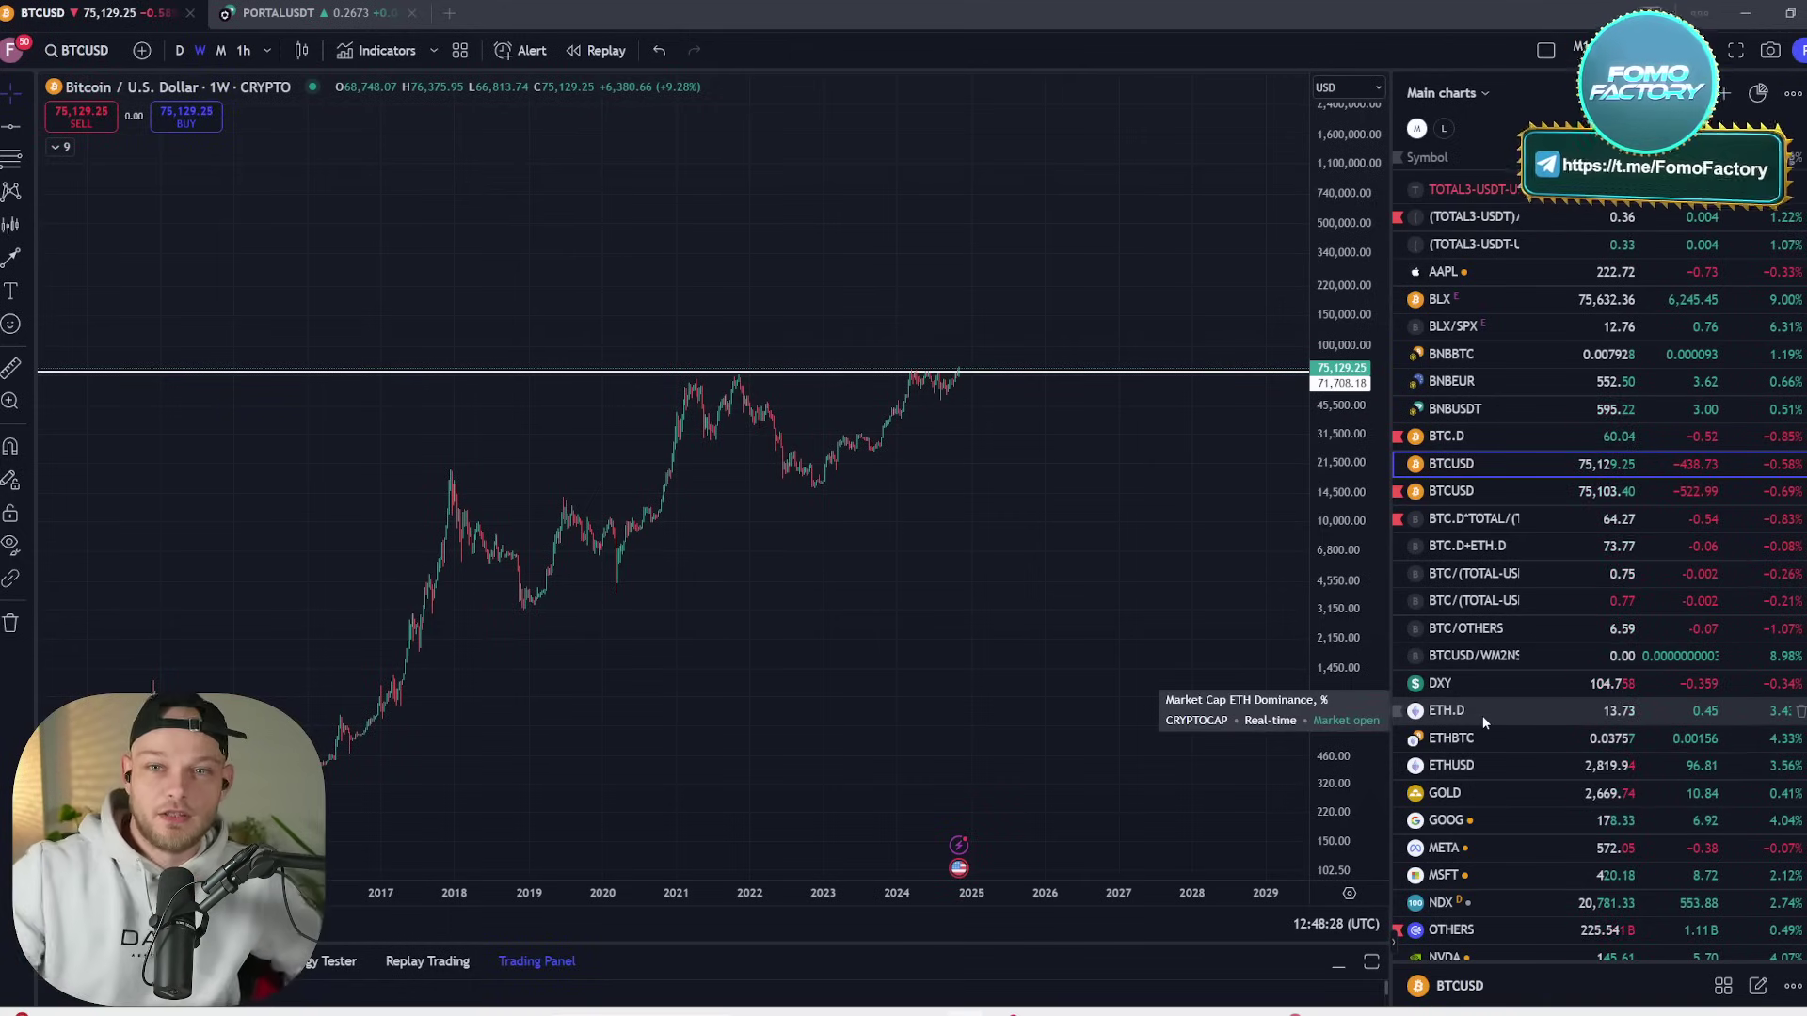
- Examine the ETHBTC chart's long-term price history around the purple zone and open the ETHUSD chart
{"action": "scroll", "coordinate": [1524, 762], "scroll_direction": "down", "scroll_amount": 1}
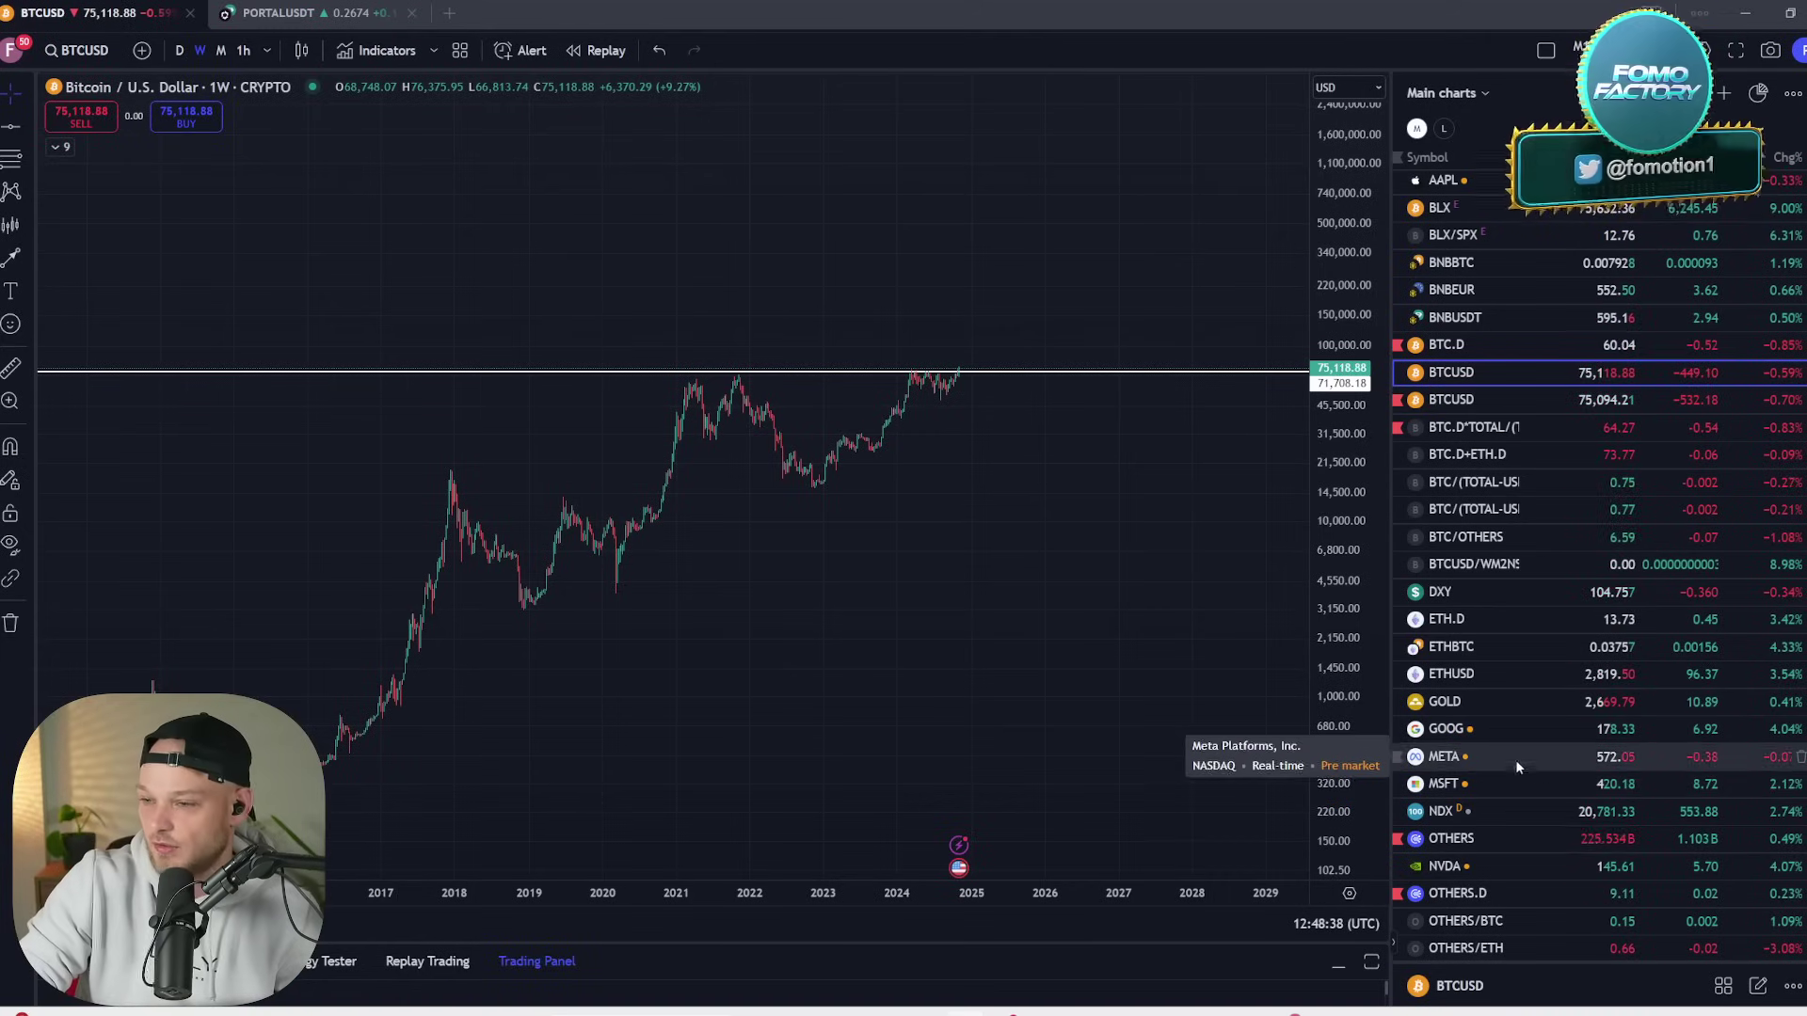
{"action": "left_click", "coordinate": [1490, 649]}
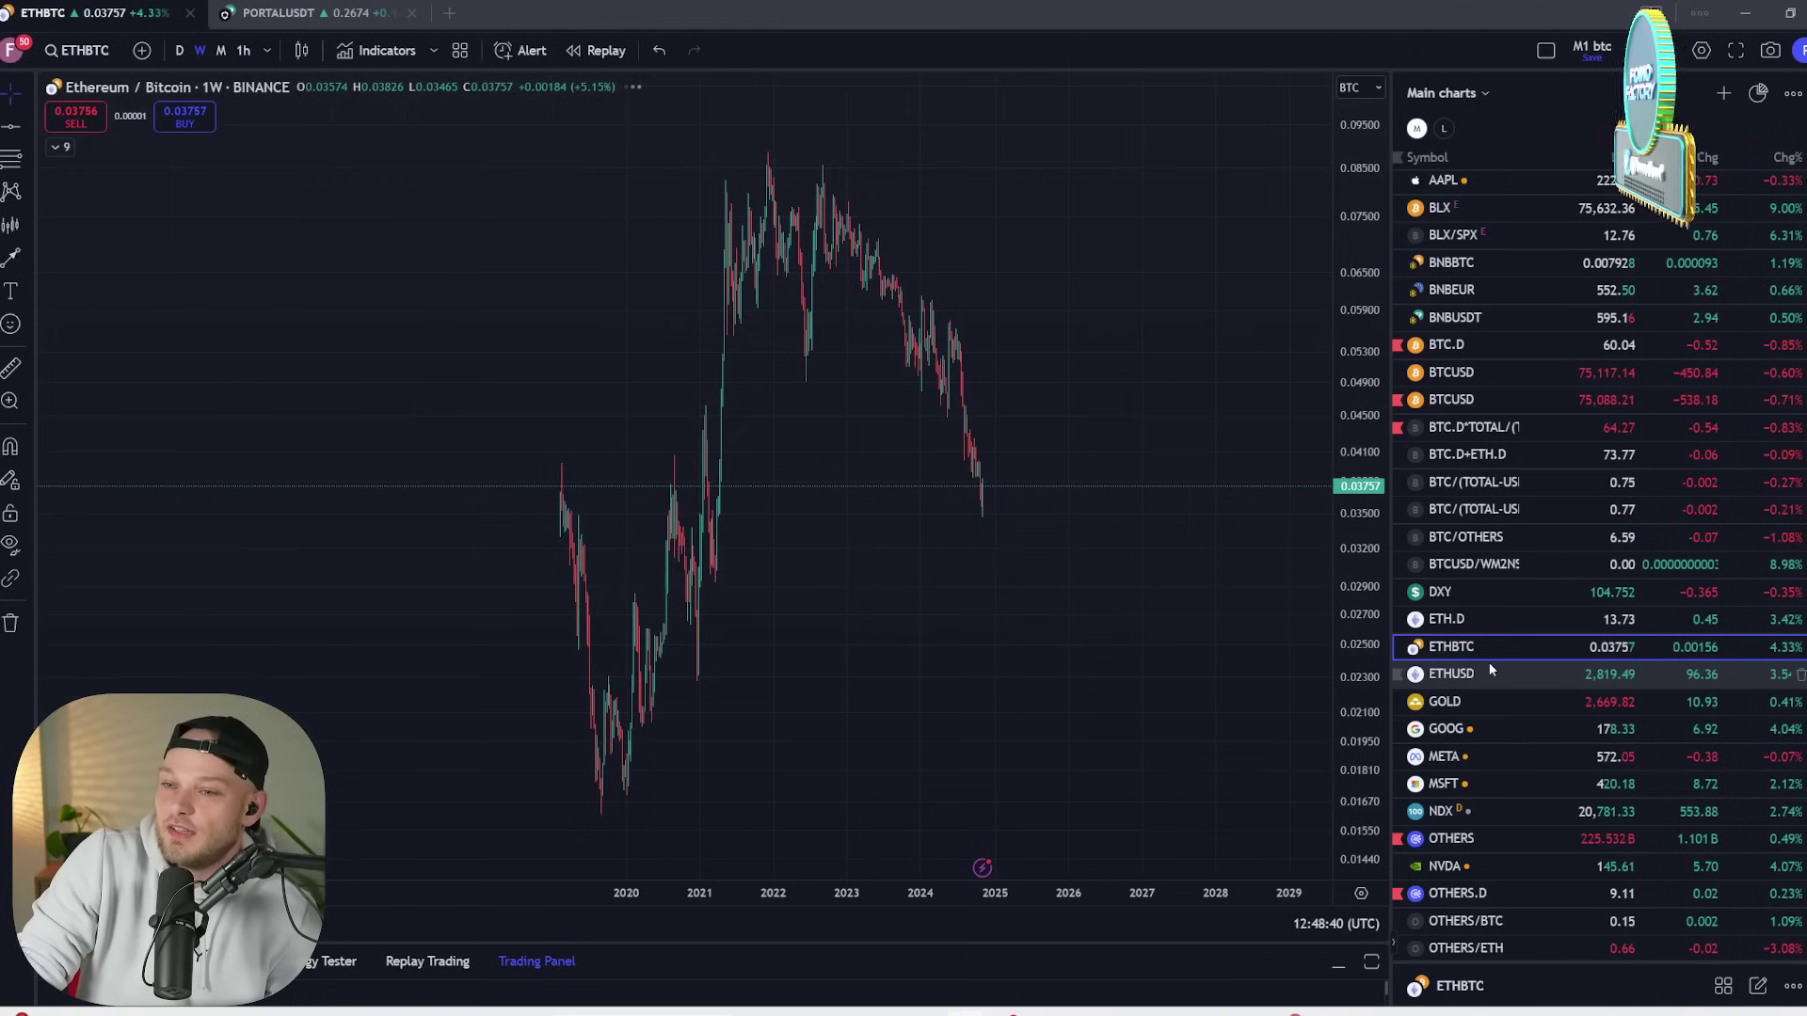
{"action": "left_click_drag", "start_coordinate": [1343, 420], "coordinate": [1343, 770]}
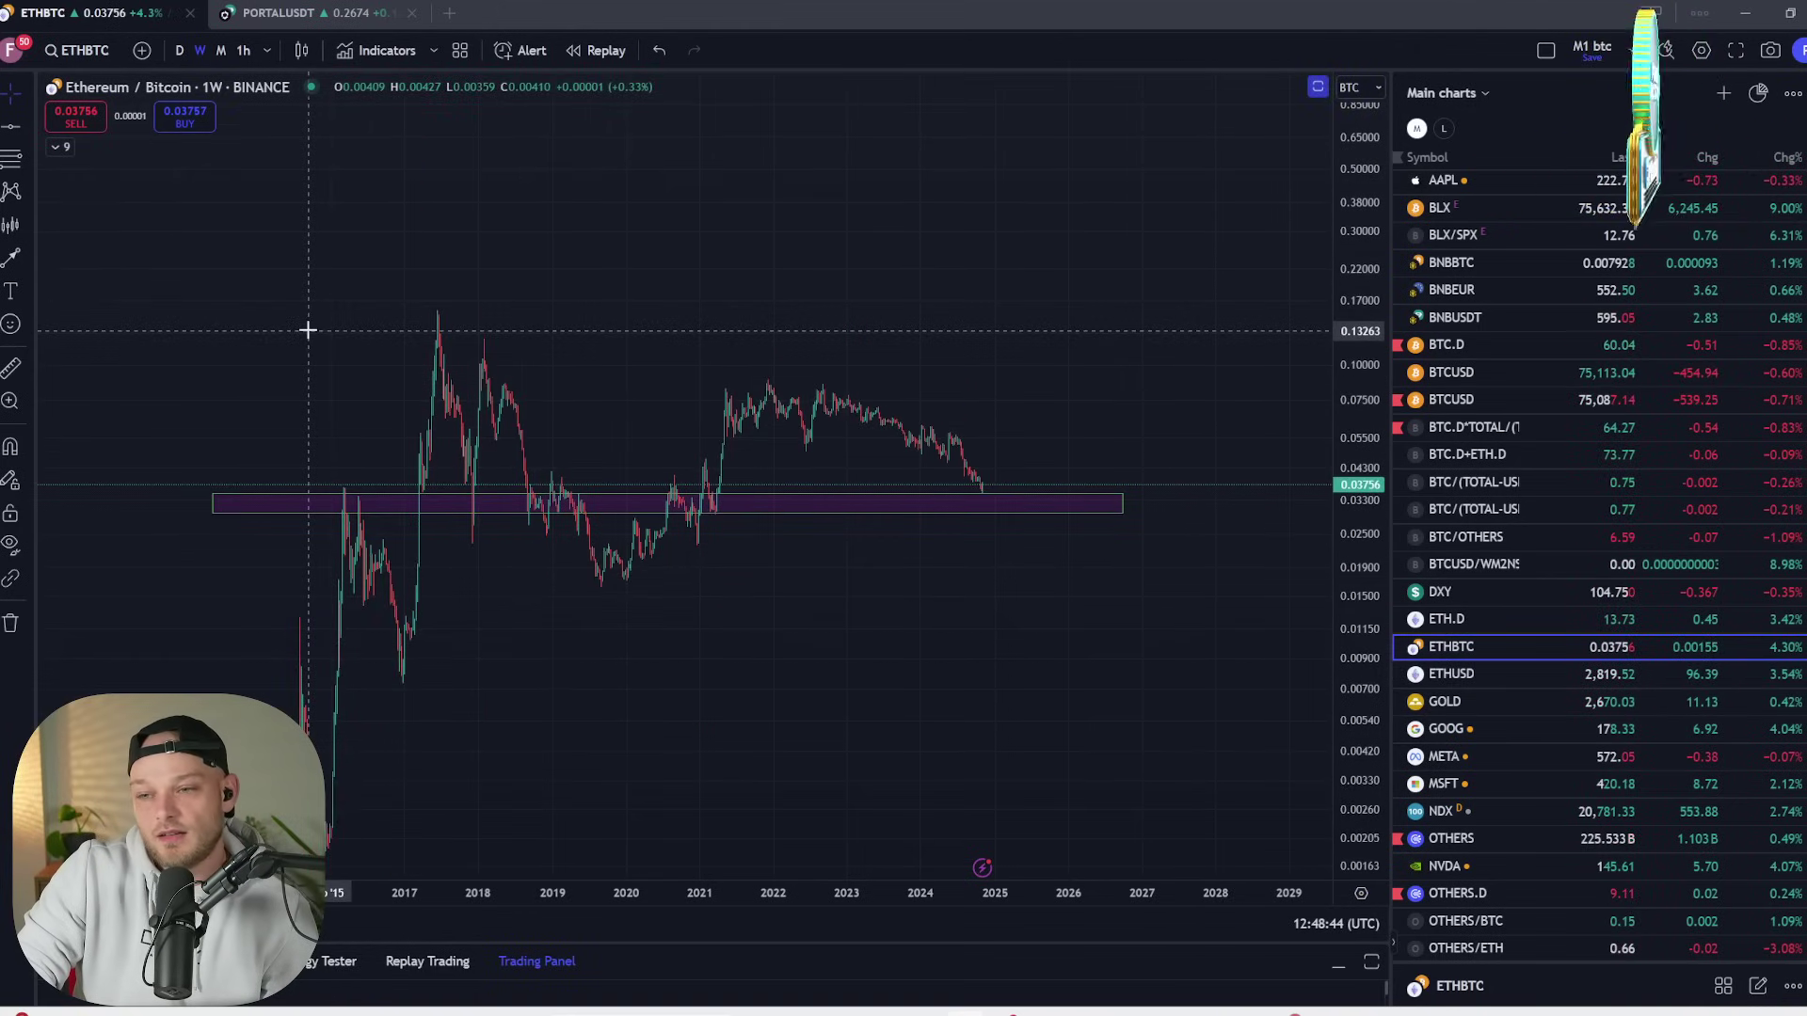
{"action": "scroll", "coordinate": [307, 330], "scroll_direction": "up", "scroll_amount": 2}
{"action": "left_click_drag", "start_coordinate": [335, 309], "coordinate": [686, 306]}
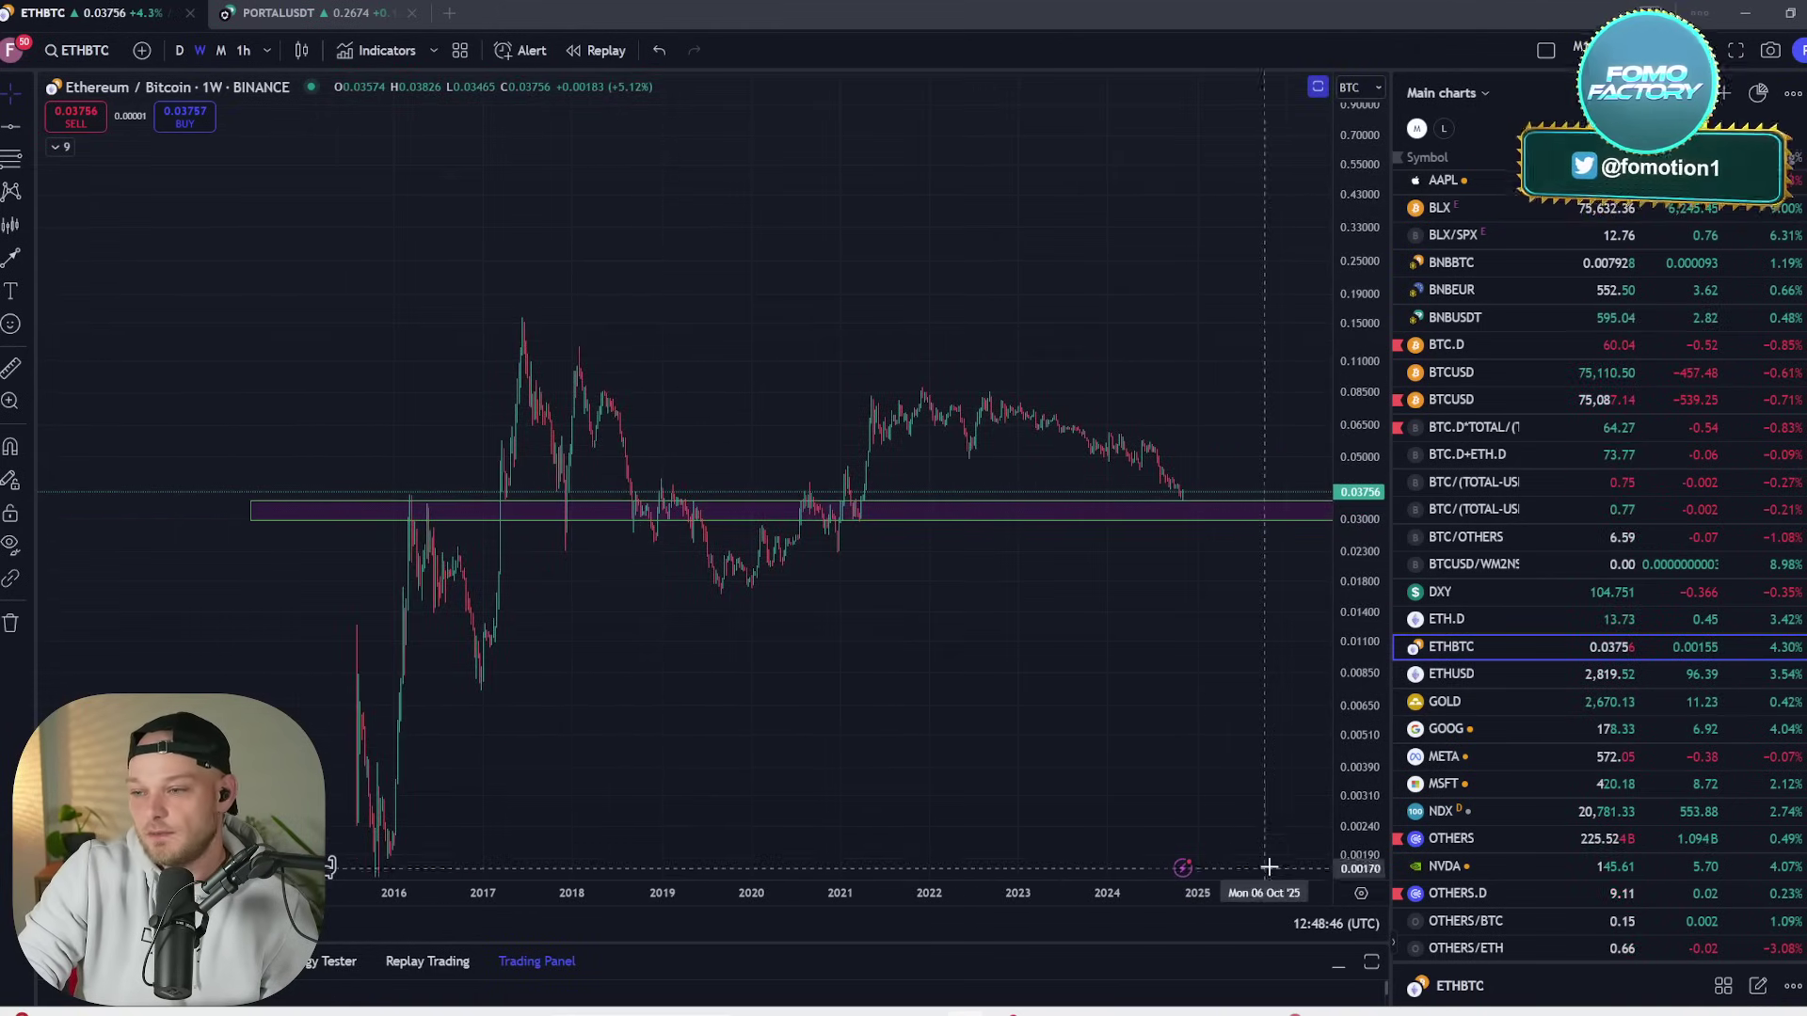
{"action": "left_click_drag", "start_coordinate": [1356, 805], "coordinate": [1302, 383]}
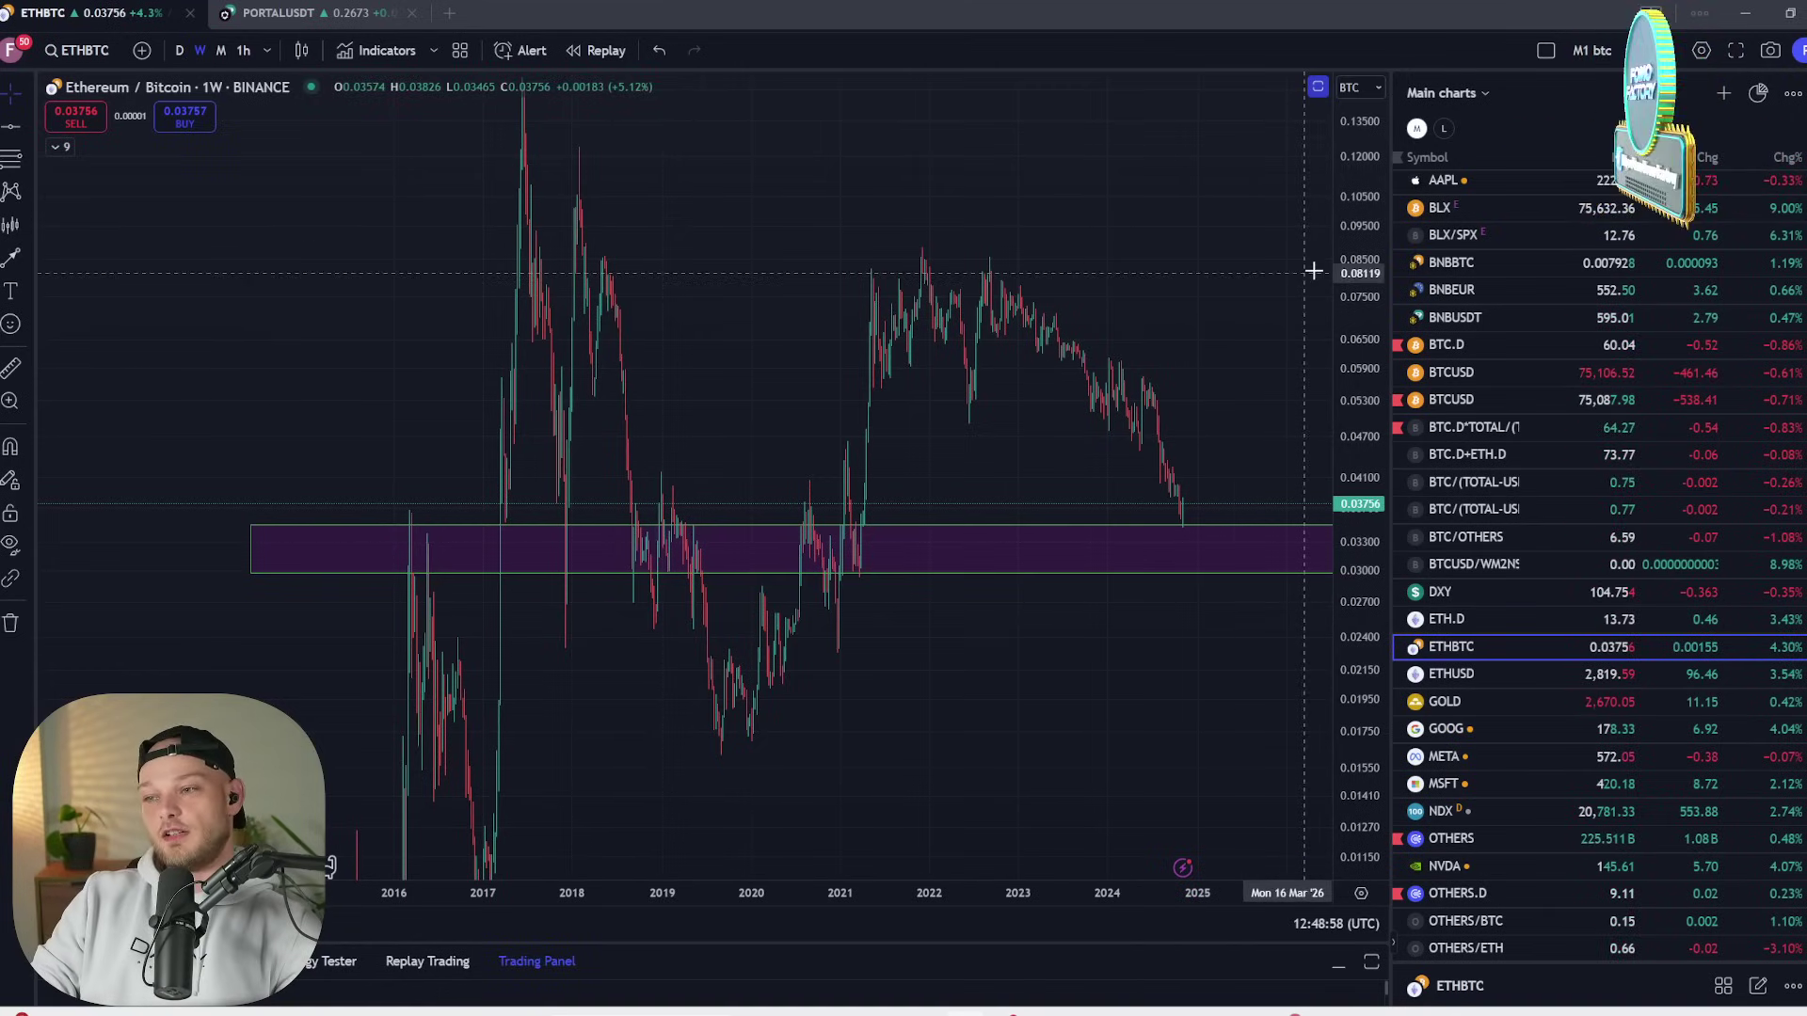
{"action": "key", "text": "alt+r"}
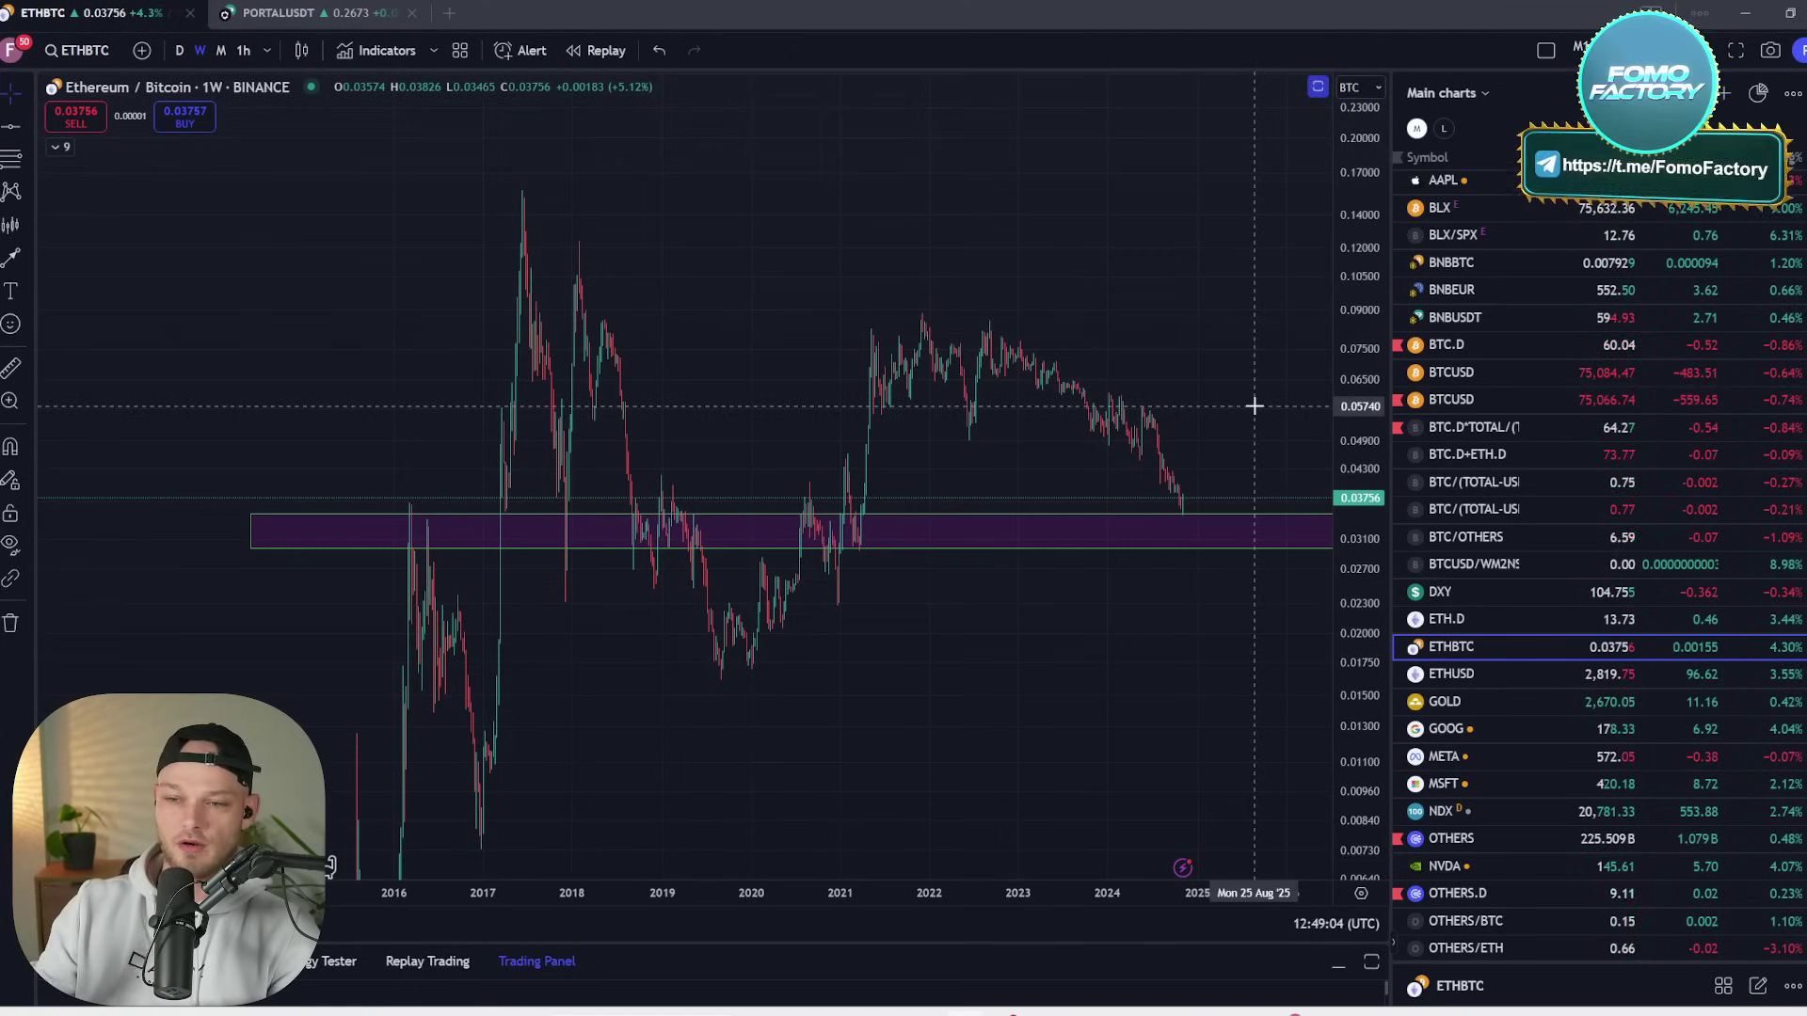
{"action": "left_click_drag", "start_coordinate": [1198, 363], "coordinate": [1062, 426]}
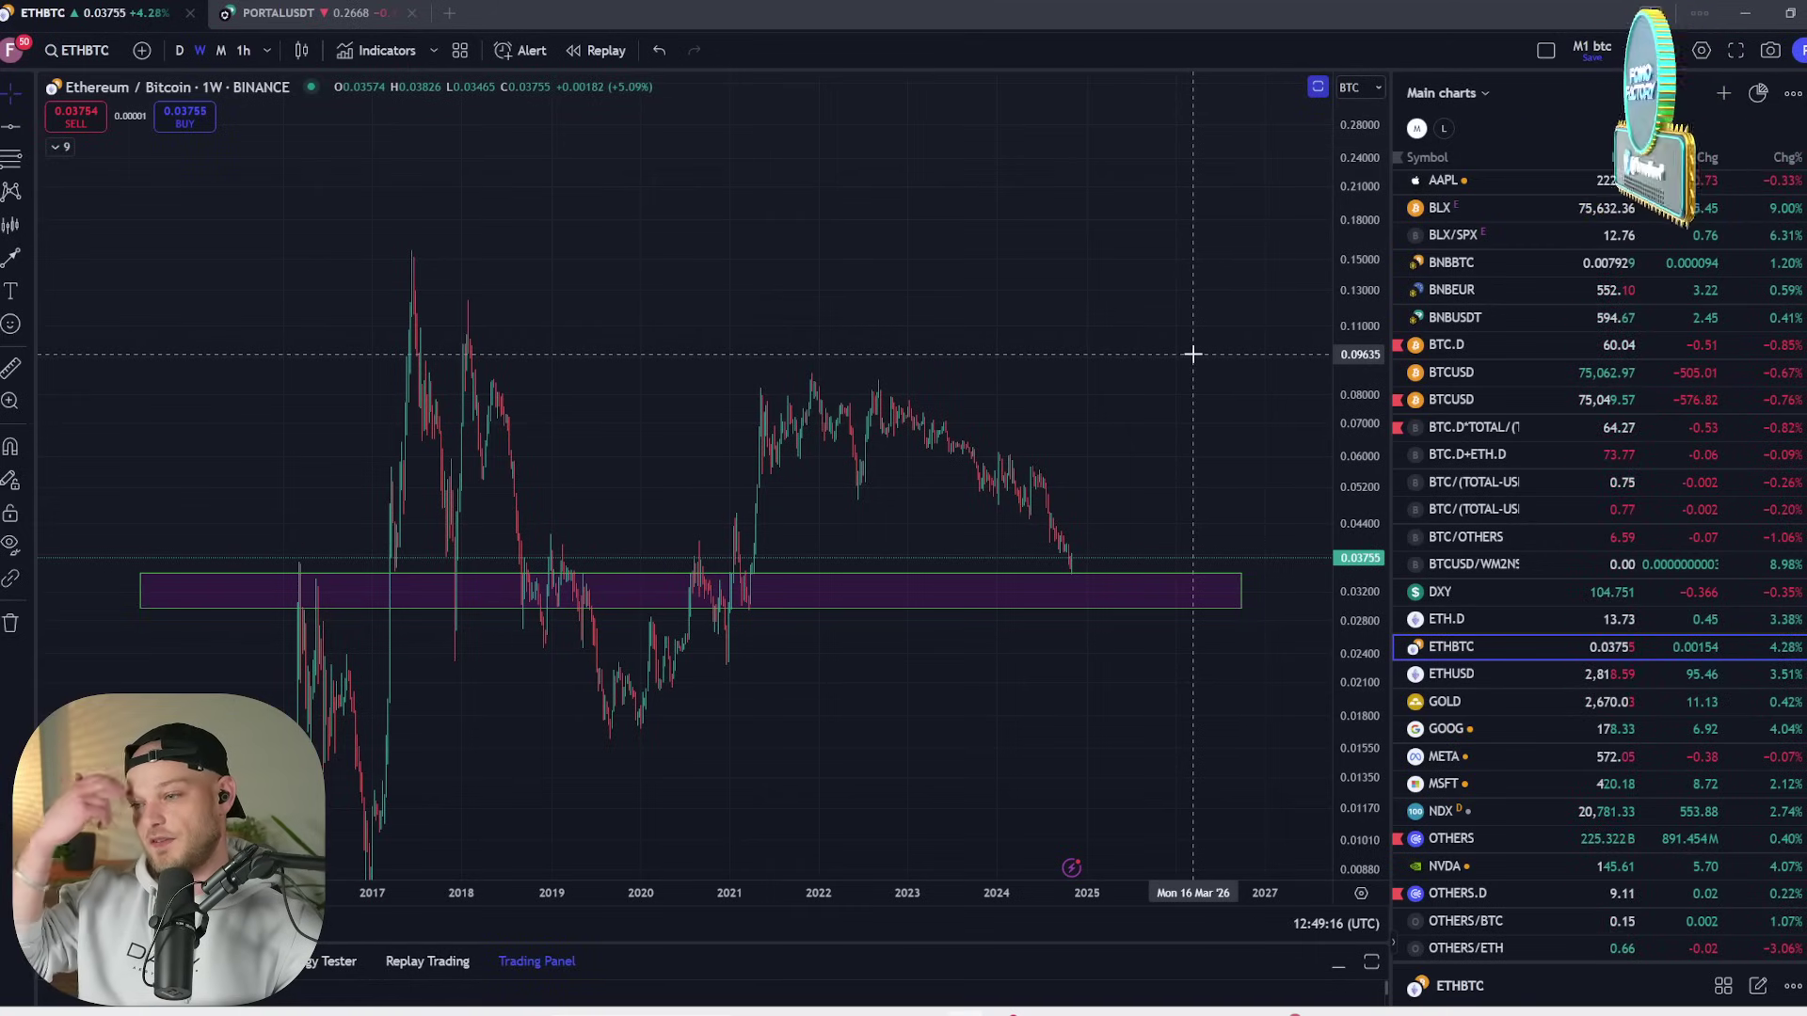
{"action": "left_click", "coordinate": [1619, 675]}
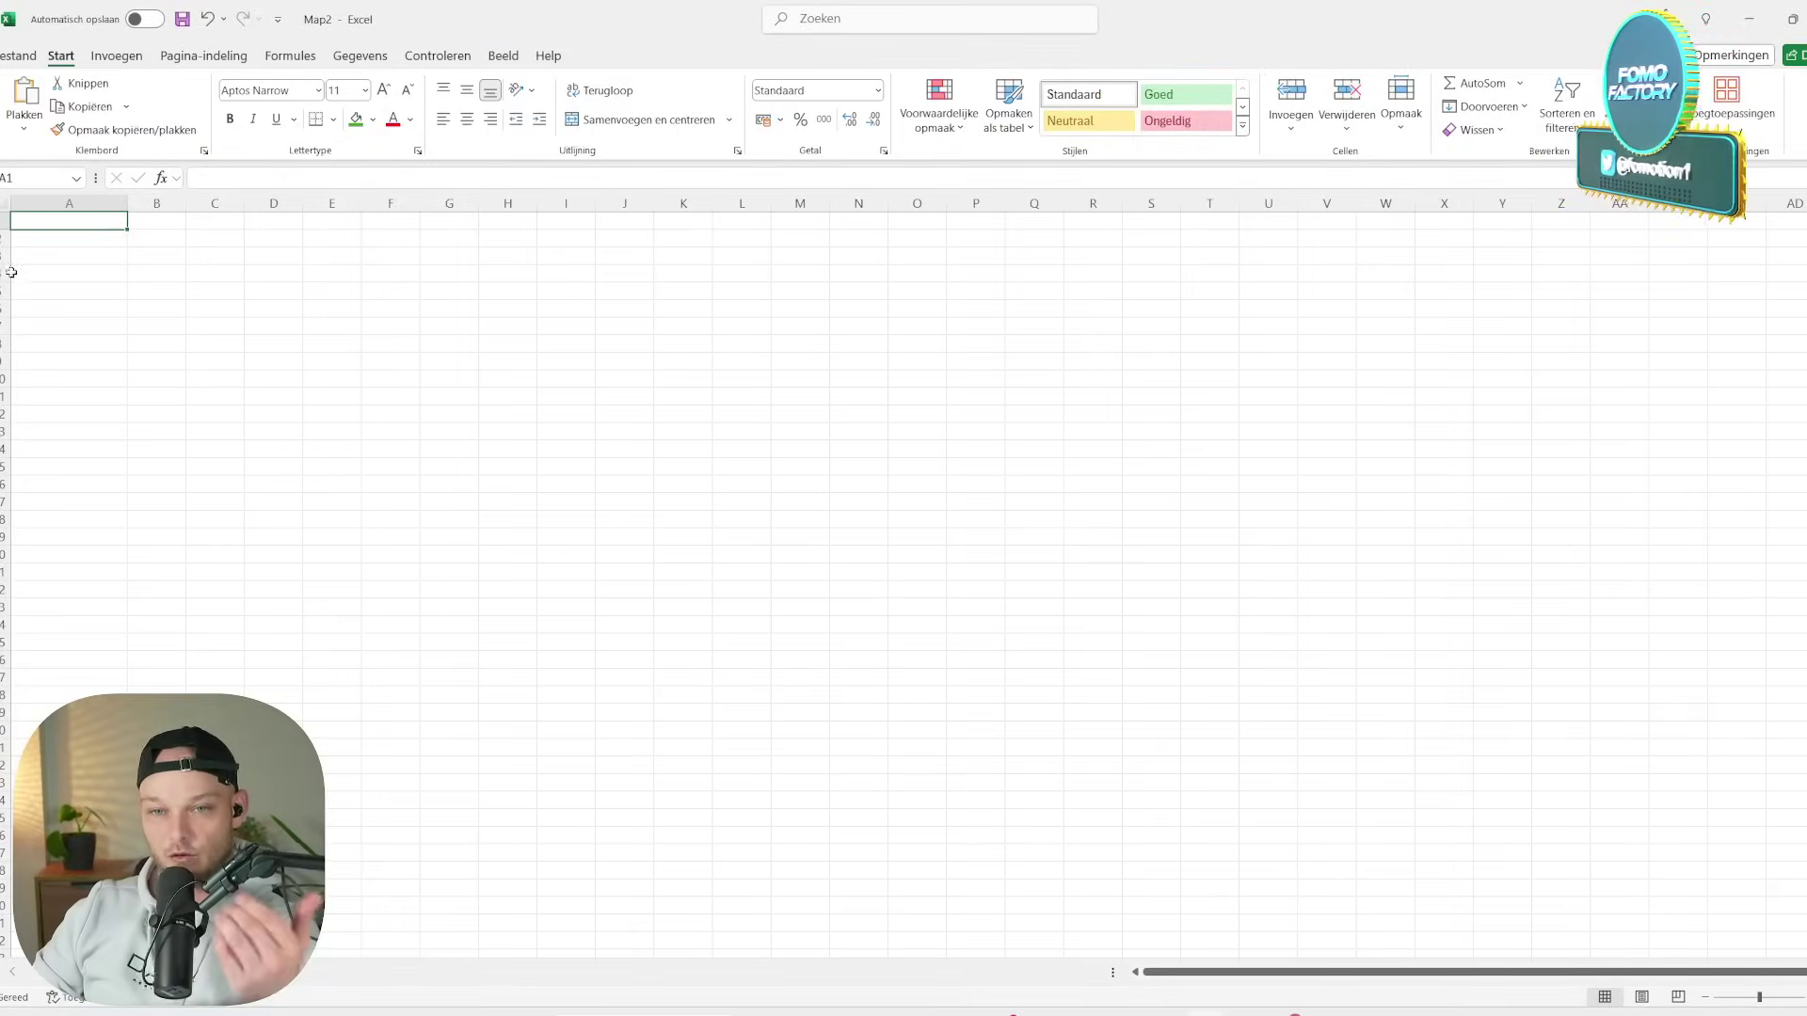
- In the Map2 workbook in Excel, enter Ethereum in cell A1 and its 20% share in B1
{"action": "type", "text": "Ethereum"}
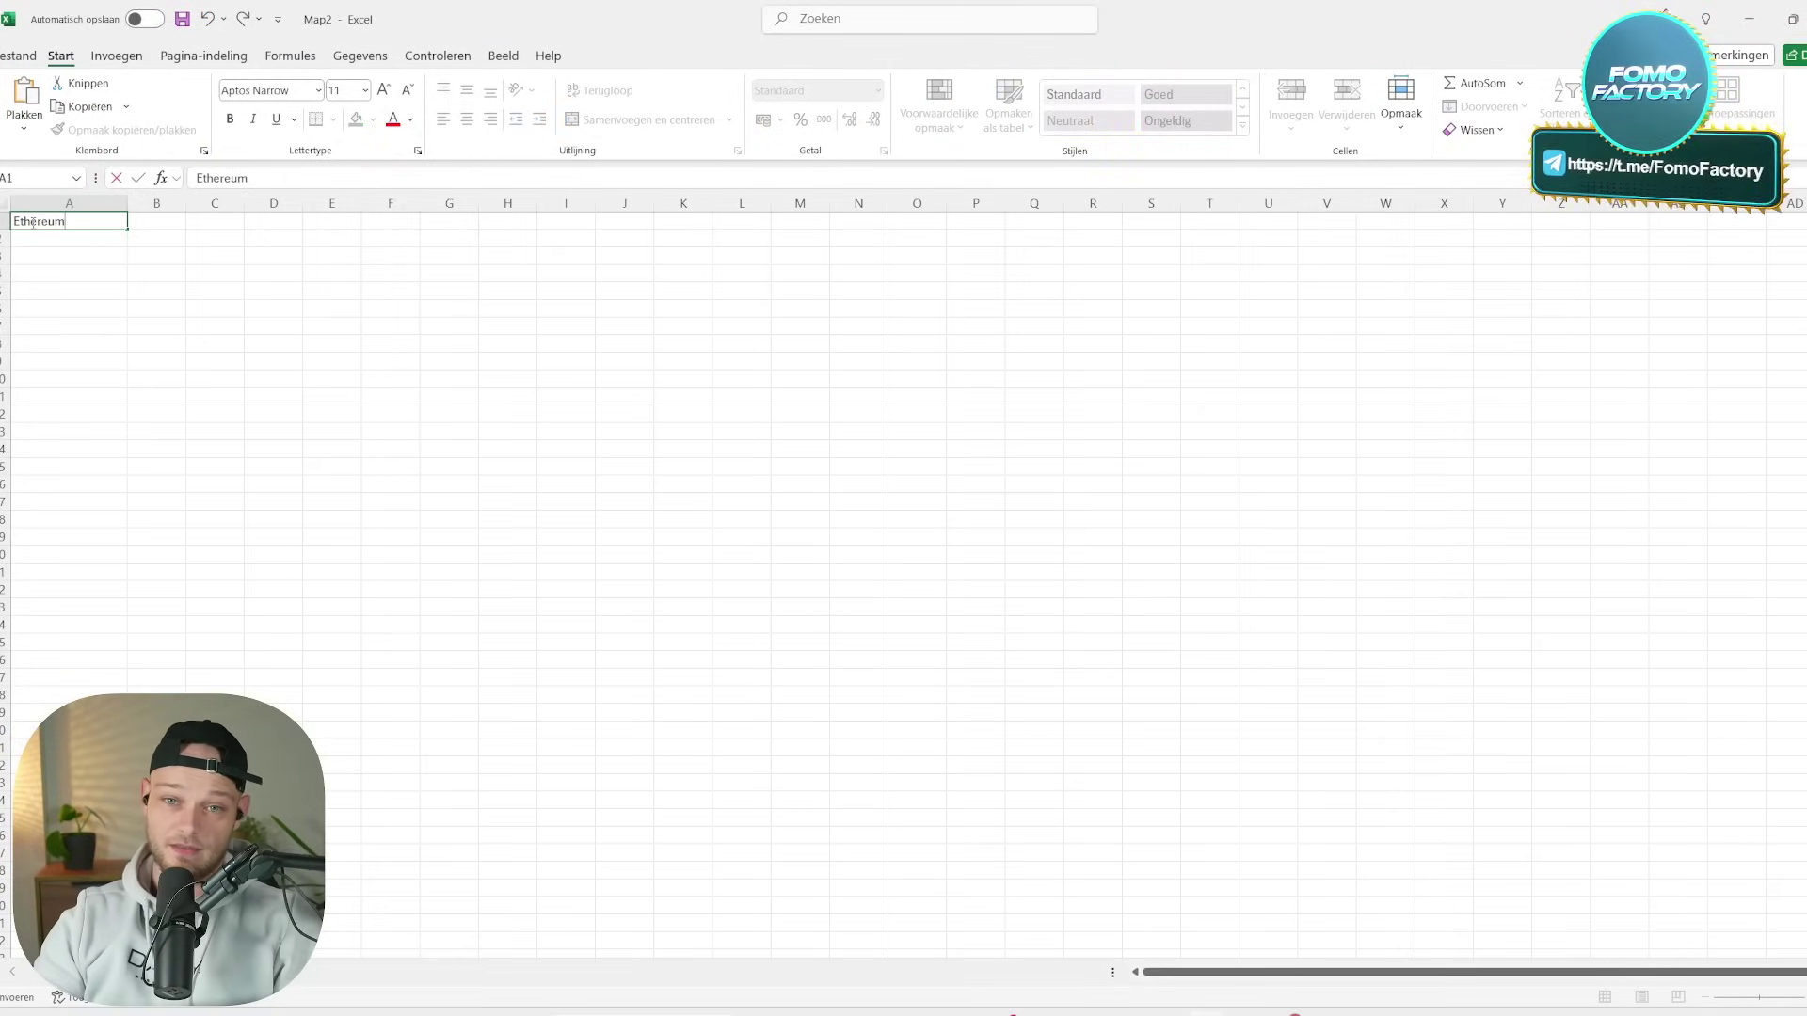
{"action": "key", "text": "Tab"}
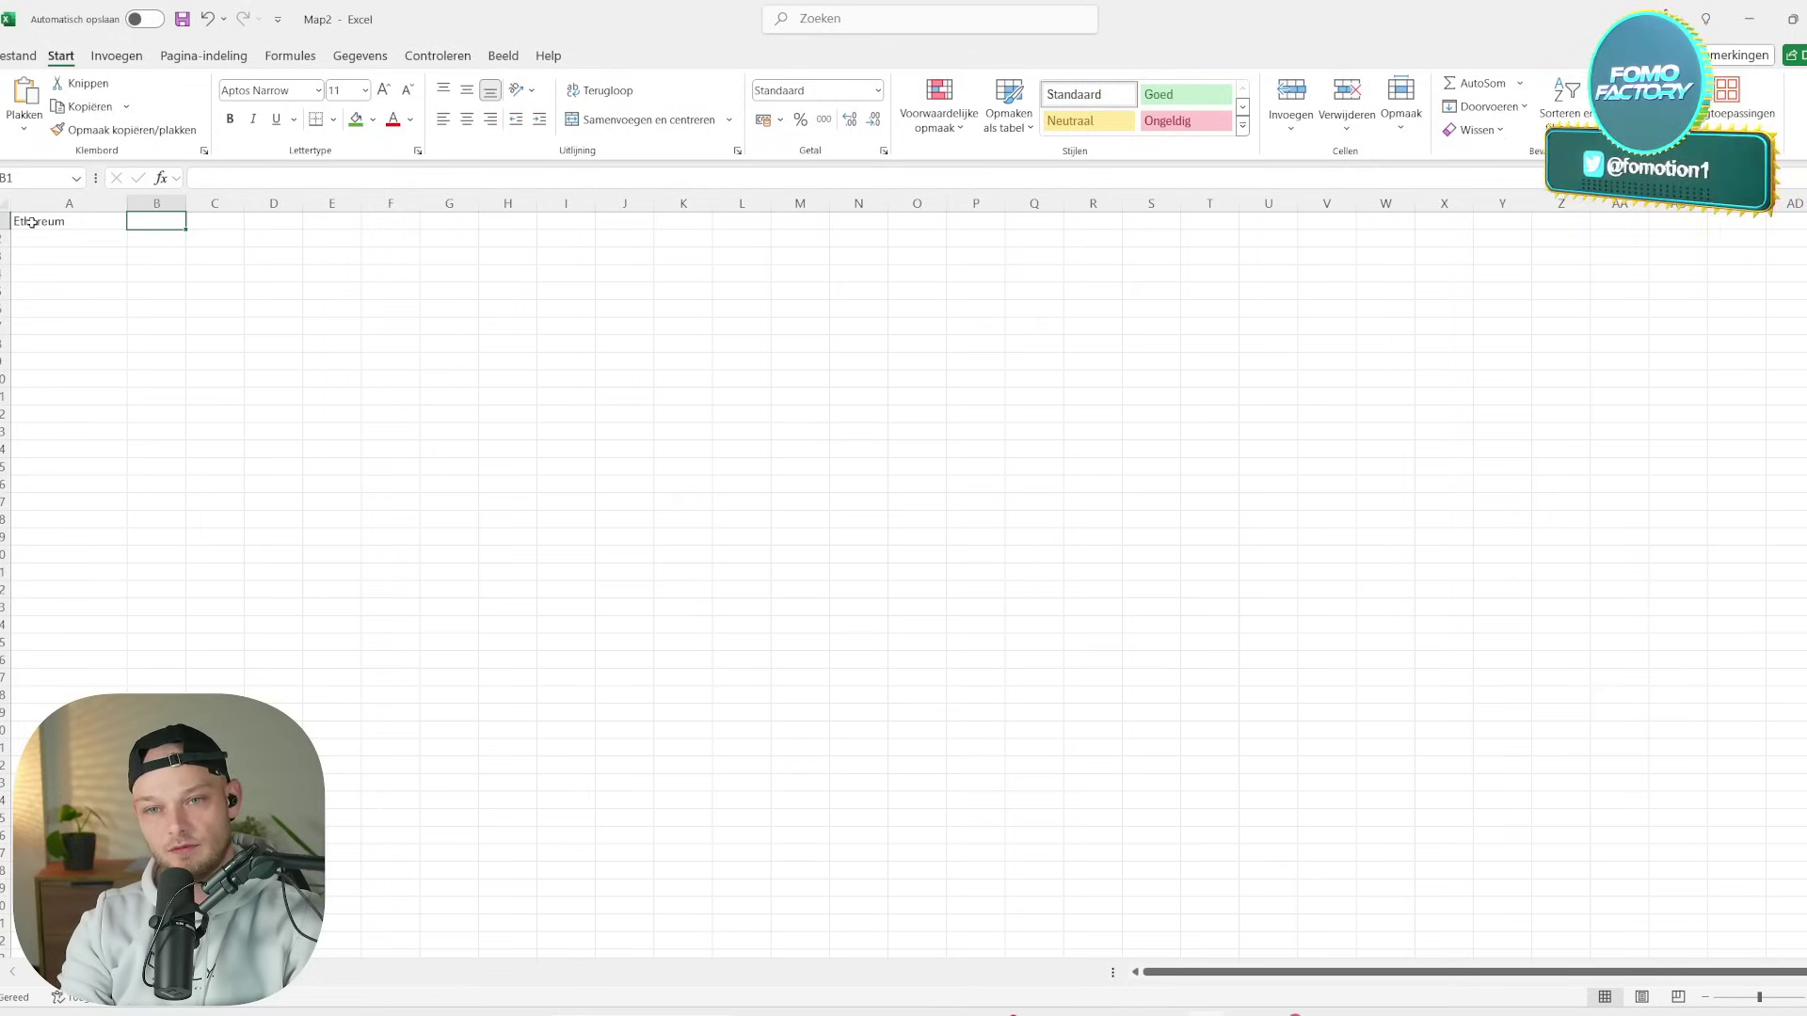
{"action": "type", "text": "20%"}
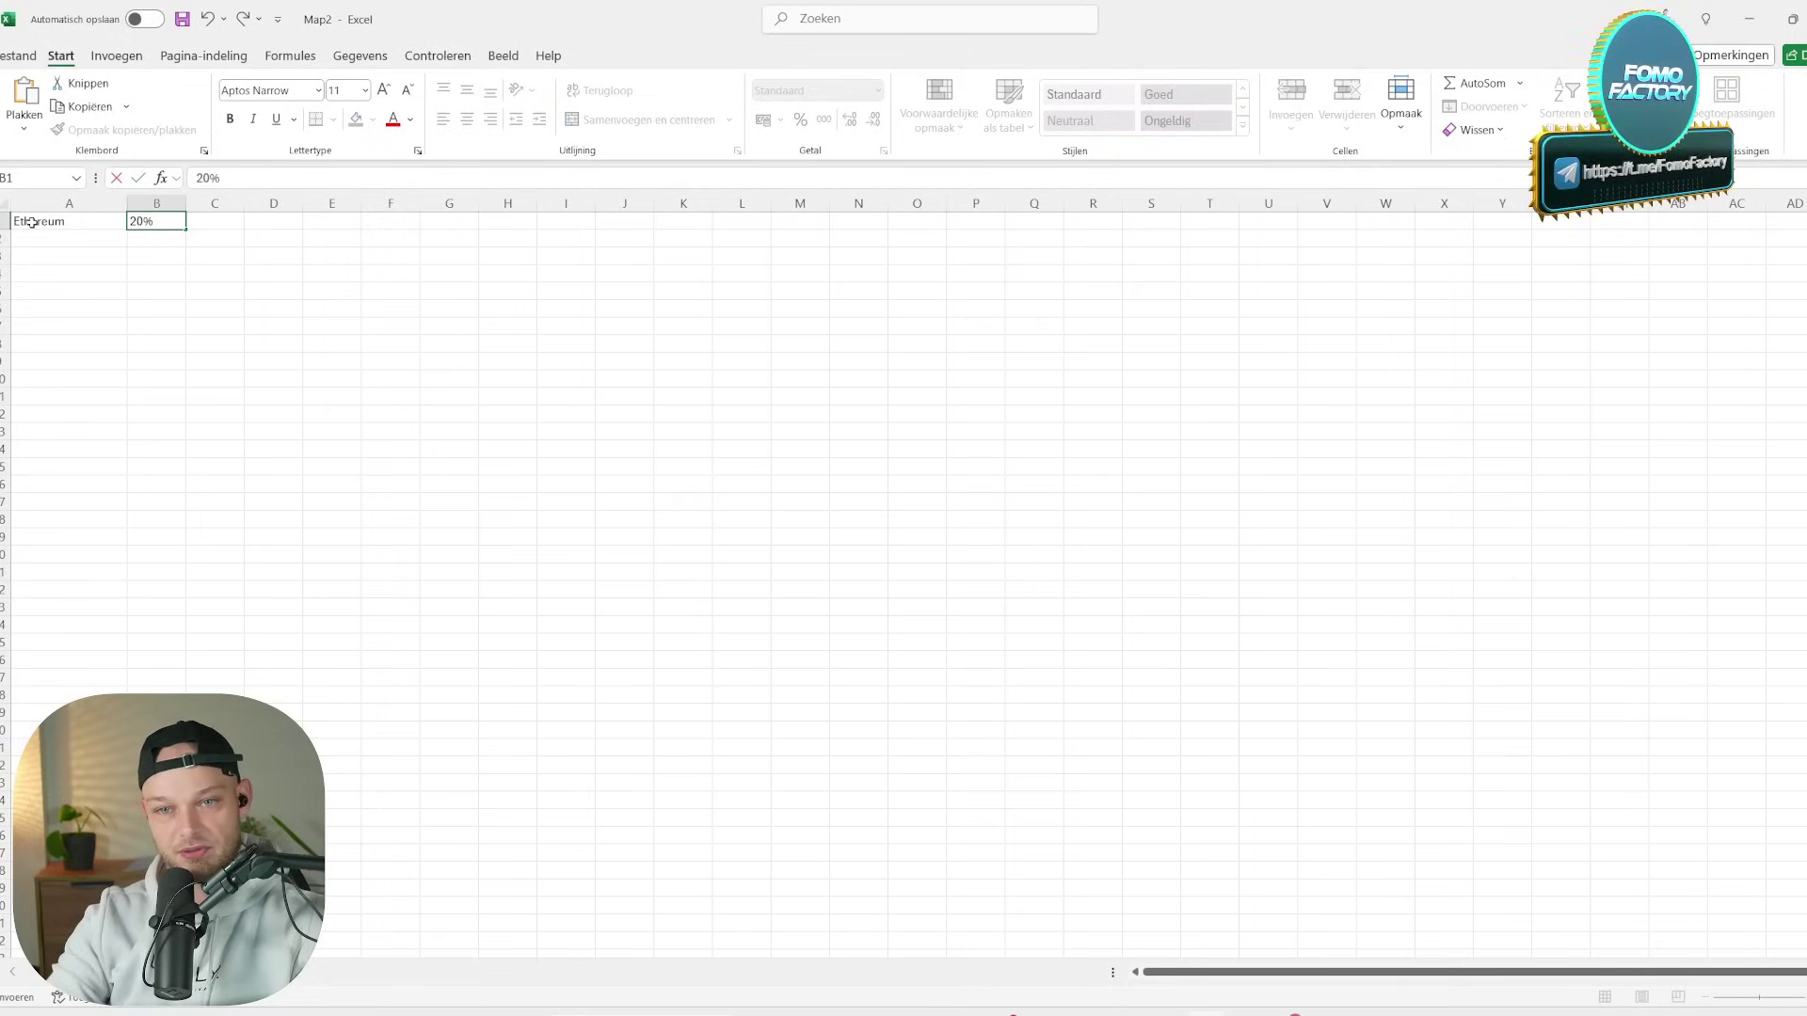
{"action": "left_click", "coordinate": [273, 378]}
{"action": "left_click", "coordinate": [41, 245]}
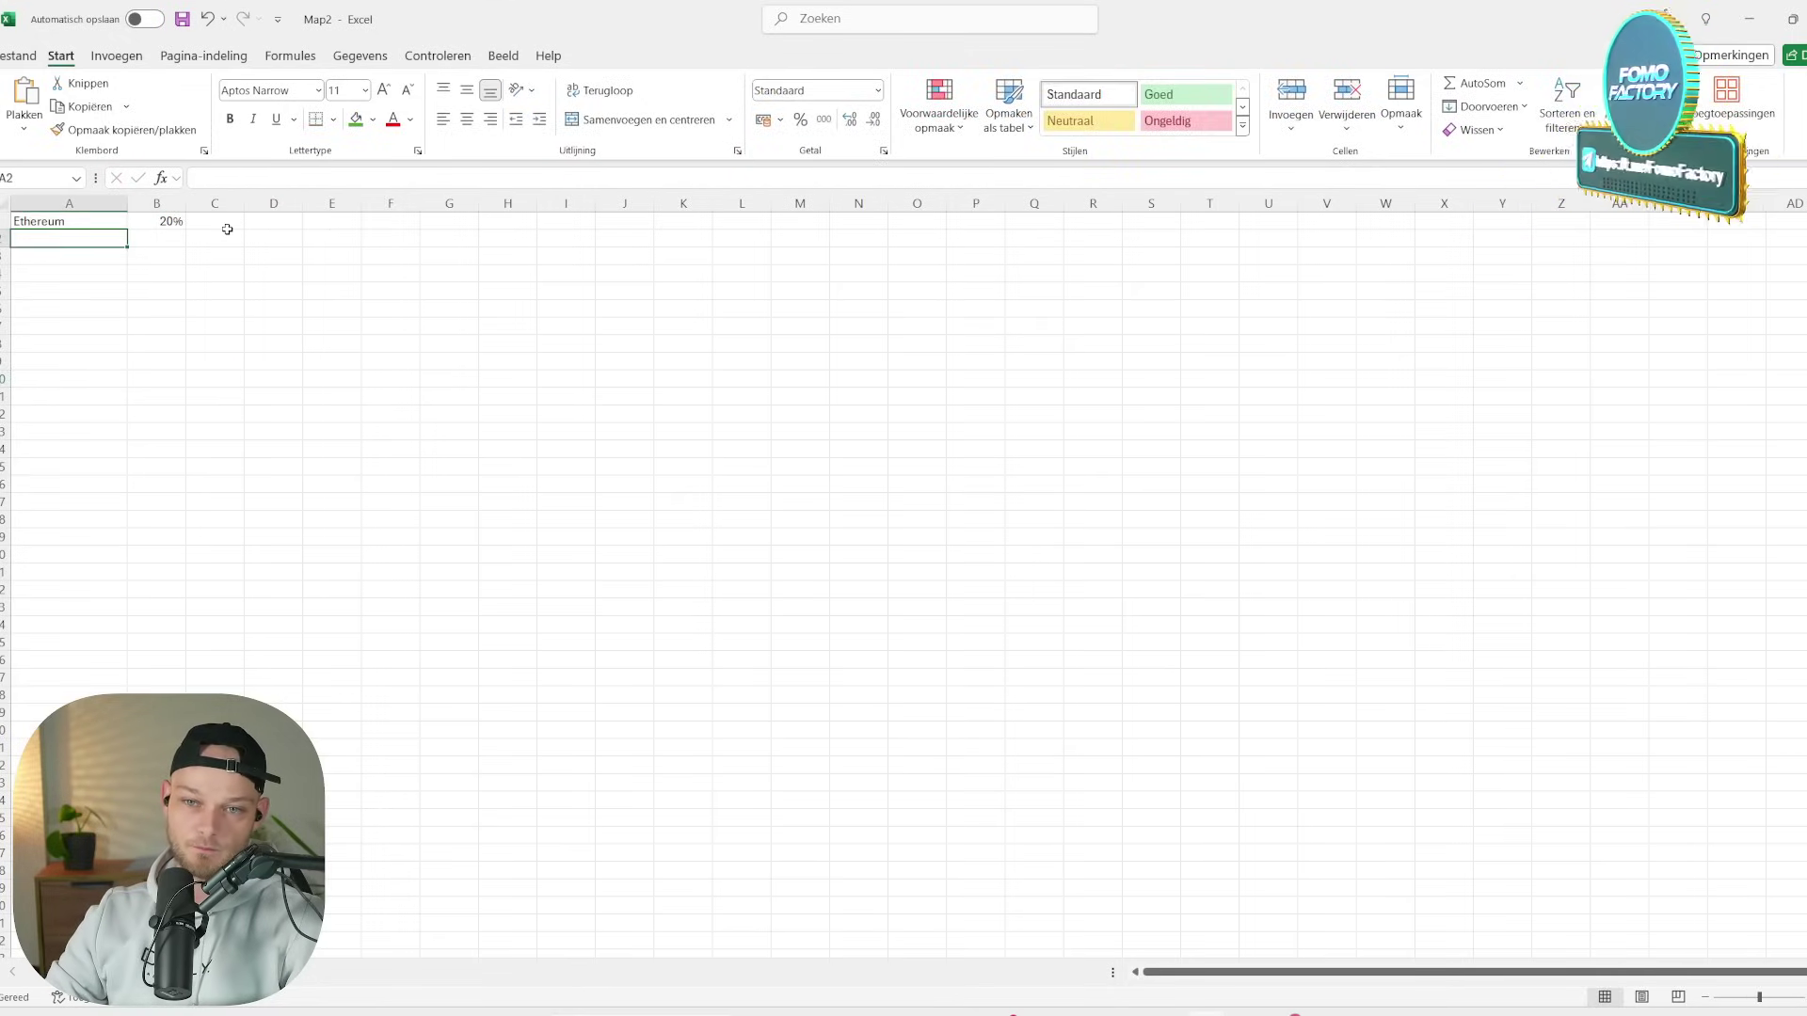
- Enter $20,000 in cell C1 as the Ethereum amount and review the row enlarged
{"action": "left_click", "coordinate": [225, 226]}
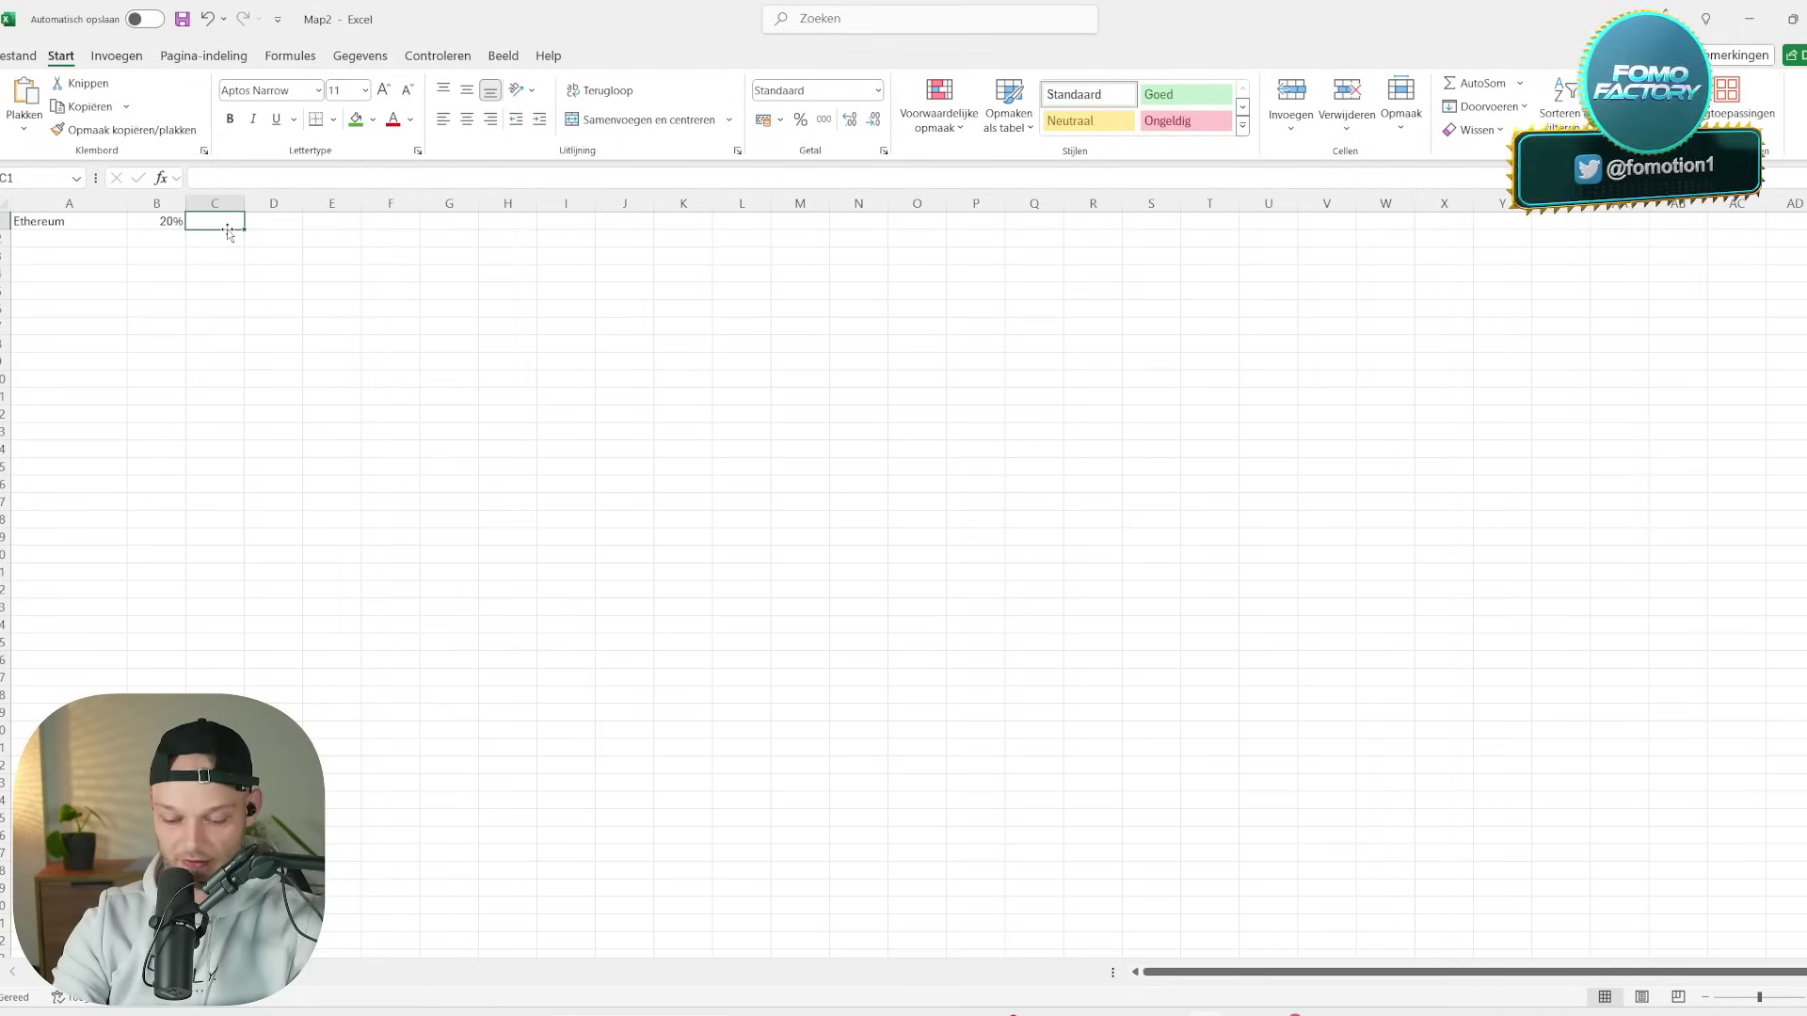
{"action": "type", "text": "$20,000"}
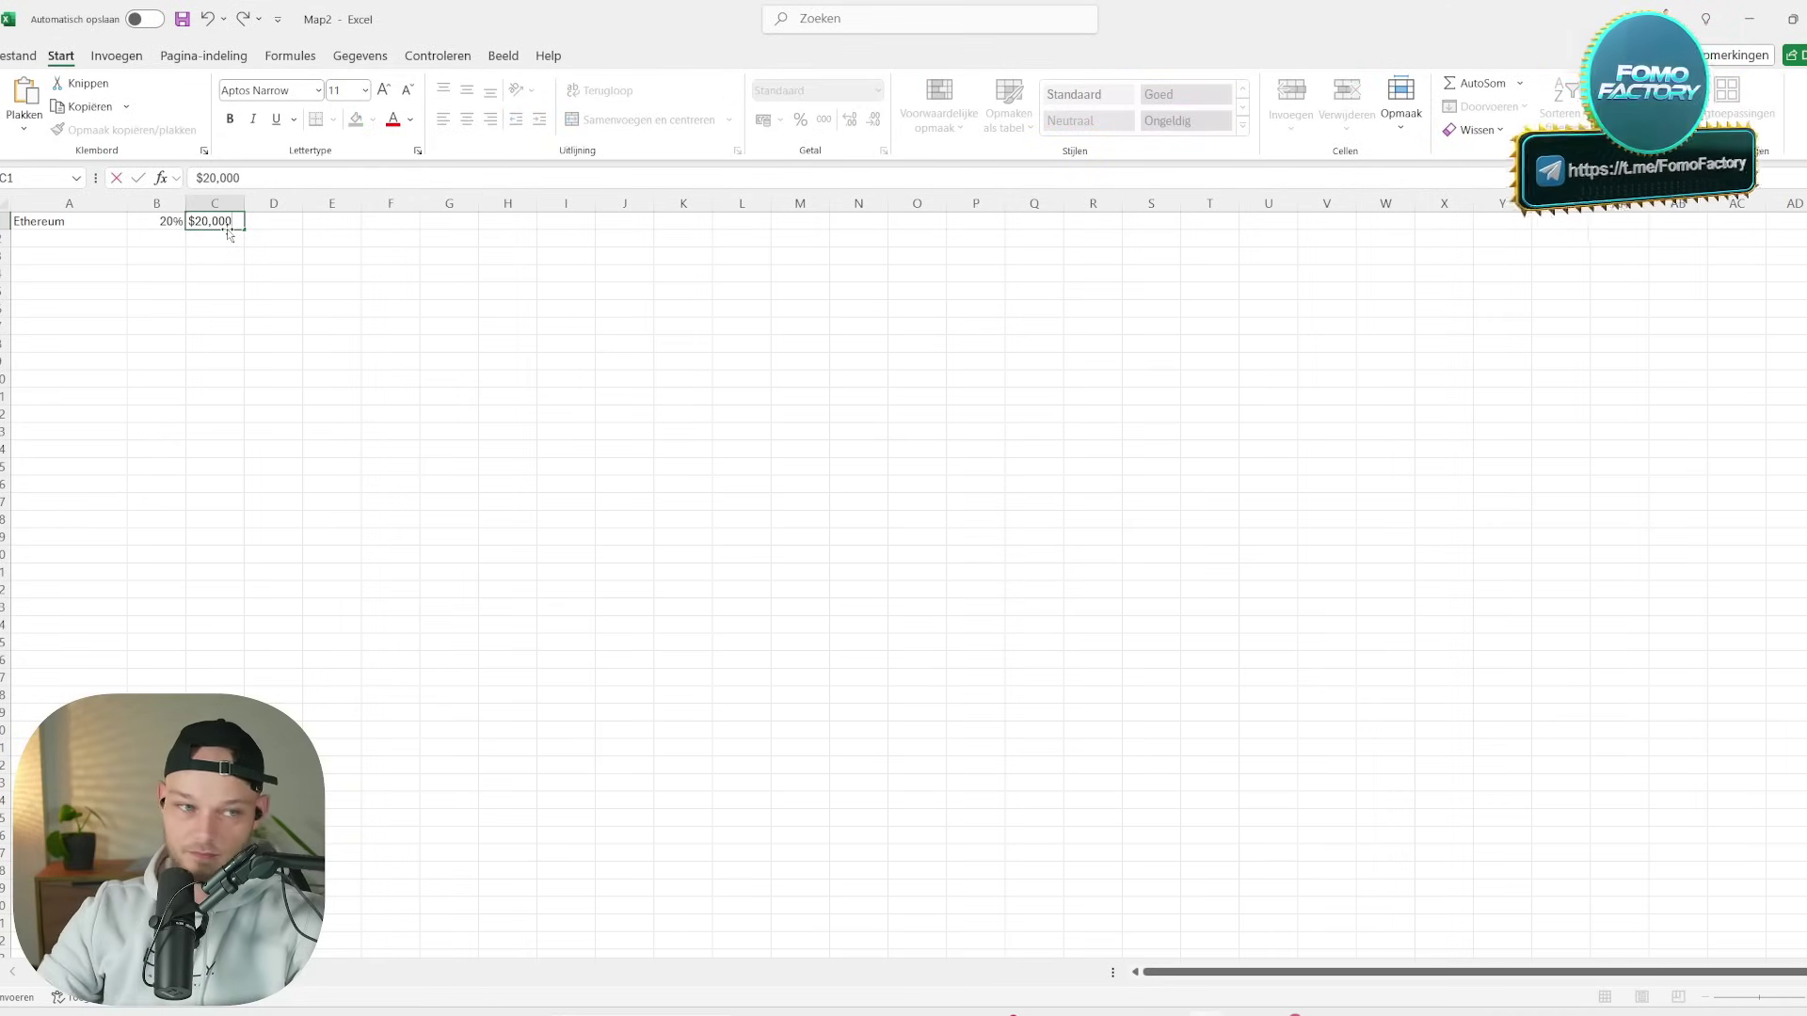
{"action": "left_click_drag", "start_coordinate": [273, 345], "coordinate": [272, 363]}
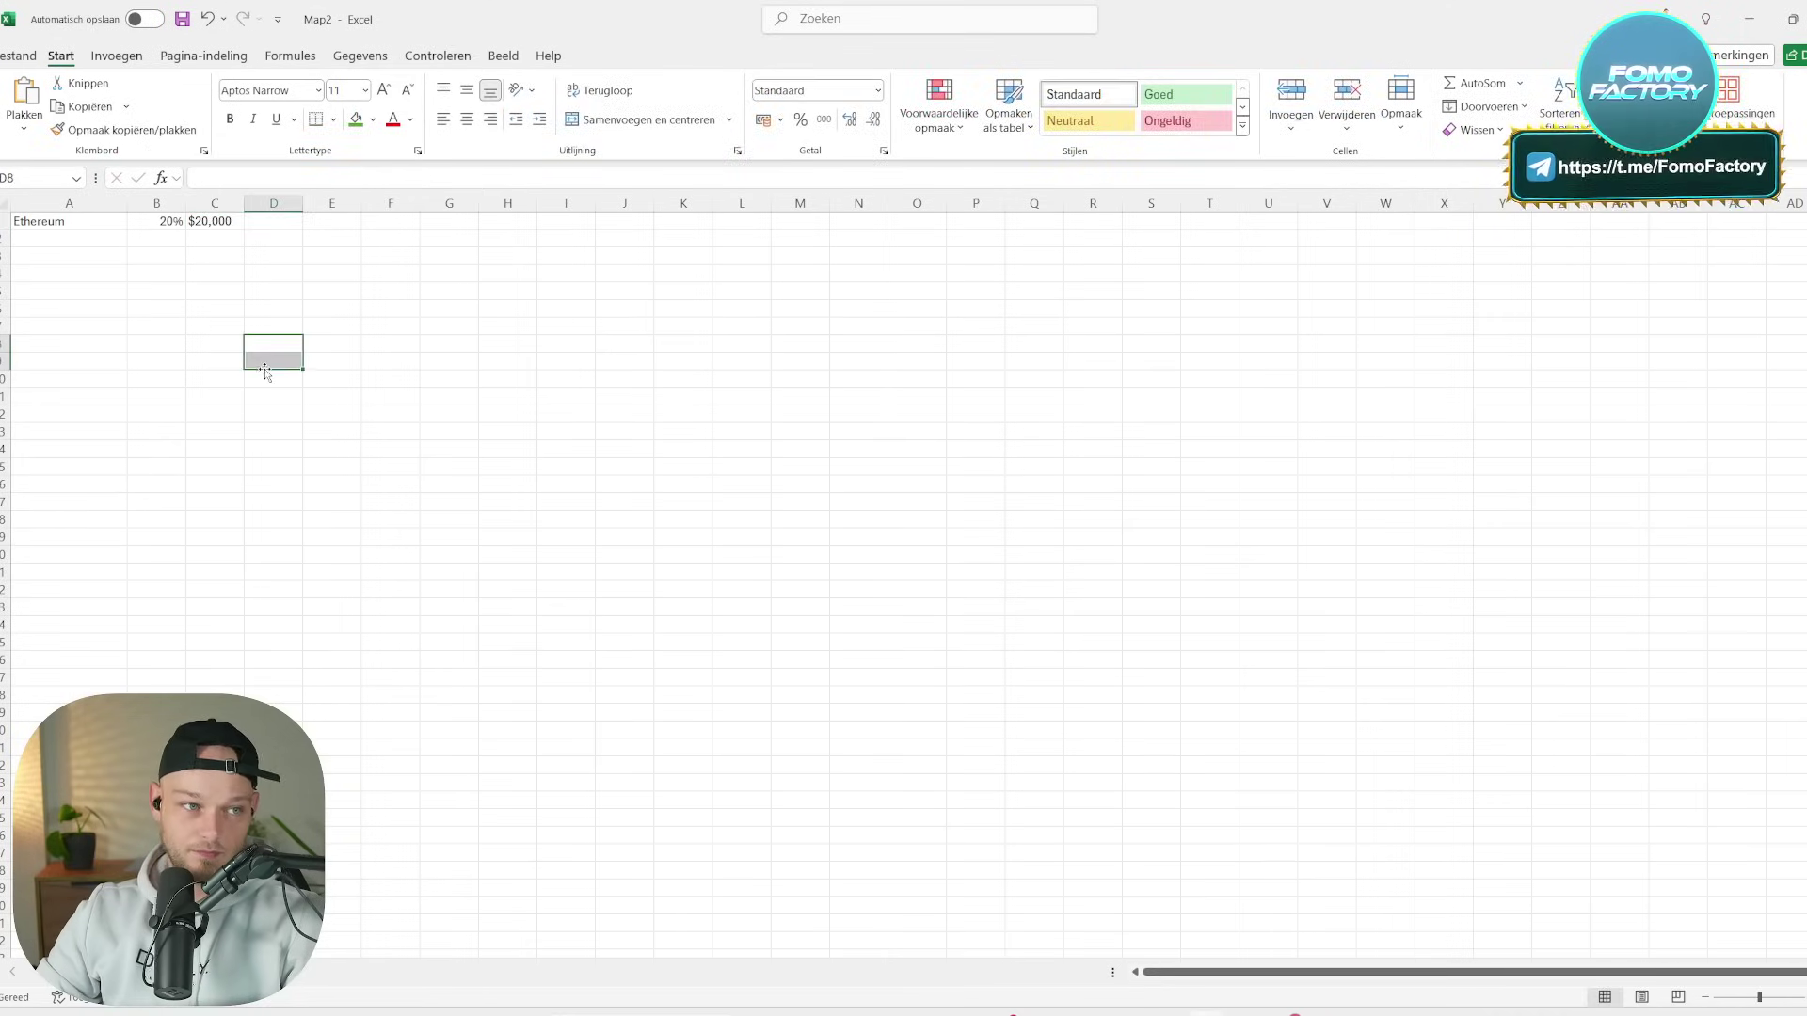
{"action": "scroll", "coordinate": [150, 314], "scroll_direction": "up", "scroll_amount": 3}
{"action": "scroll", "coordinate": [123, 320], "scroll_direction": "up", "scroll_amount": 2}
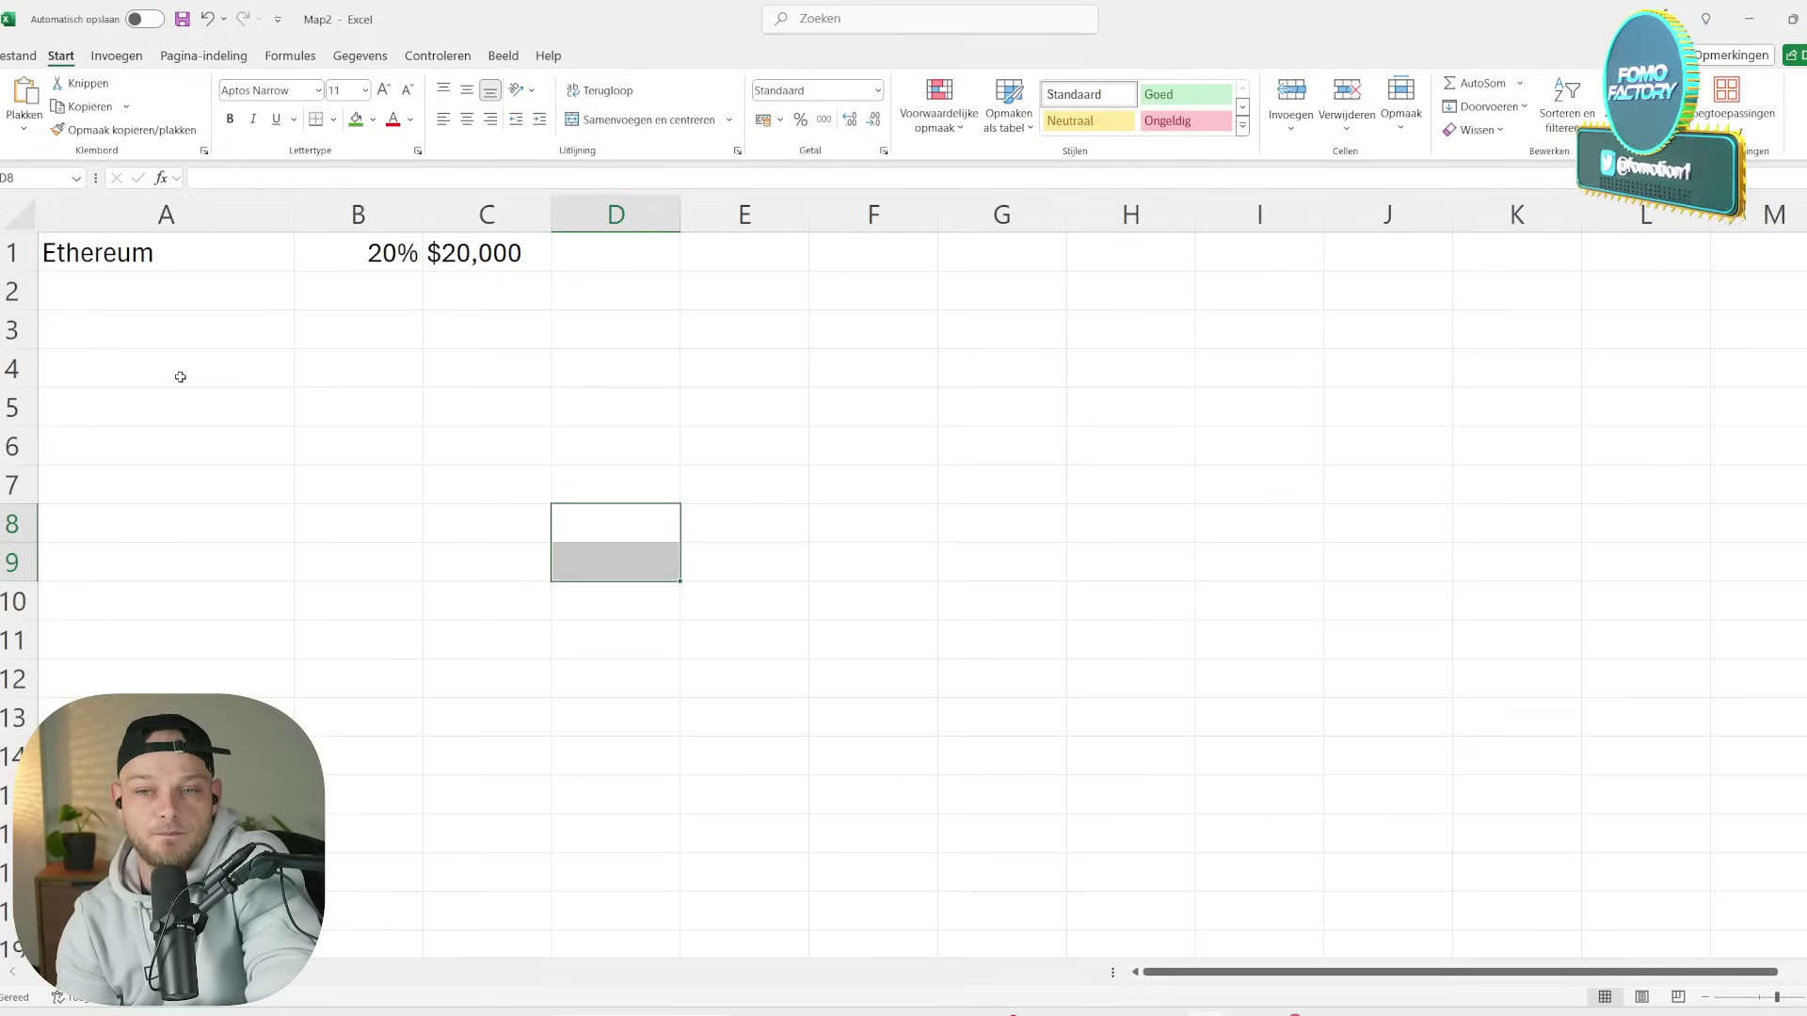
{"action": "left_click", "coordinate": [462, 254]}
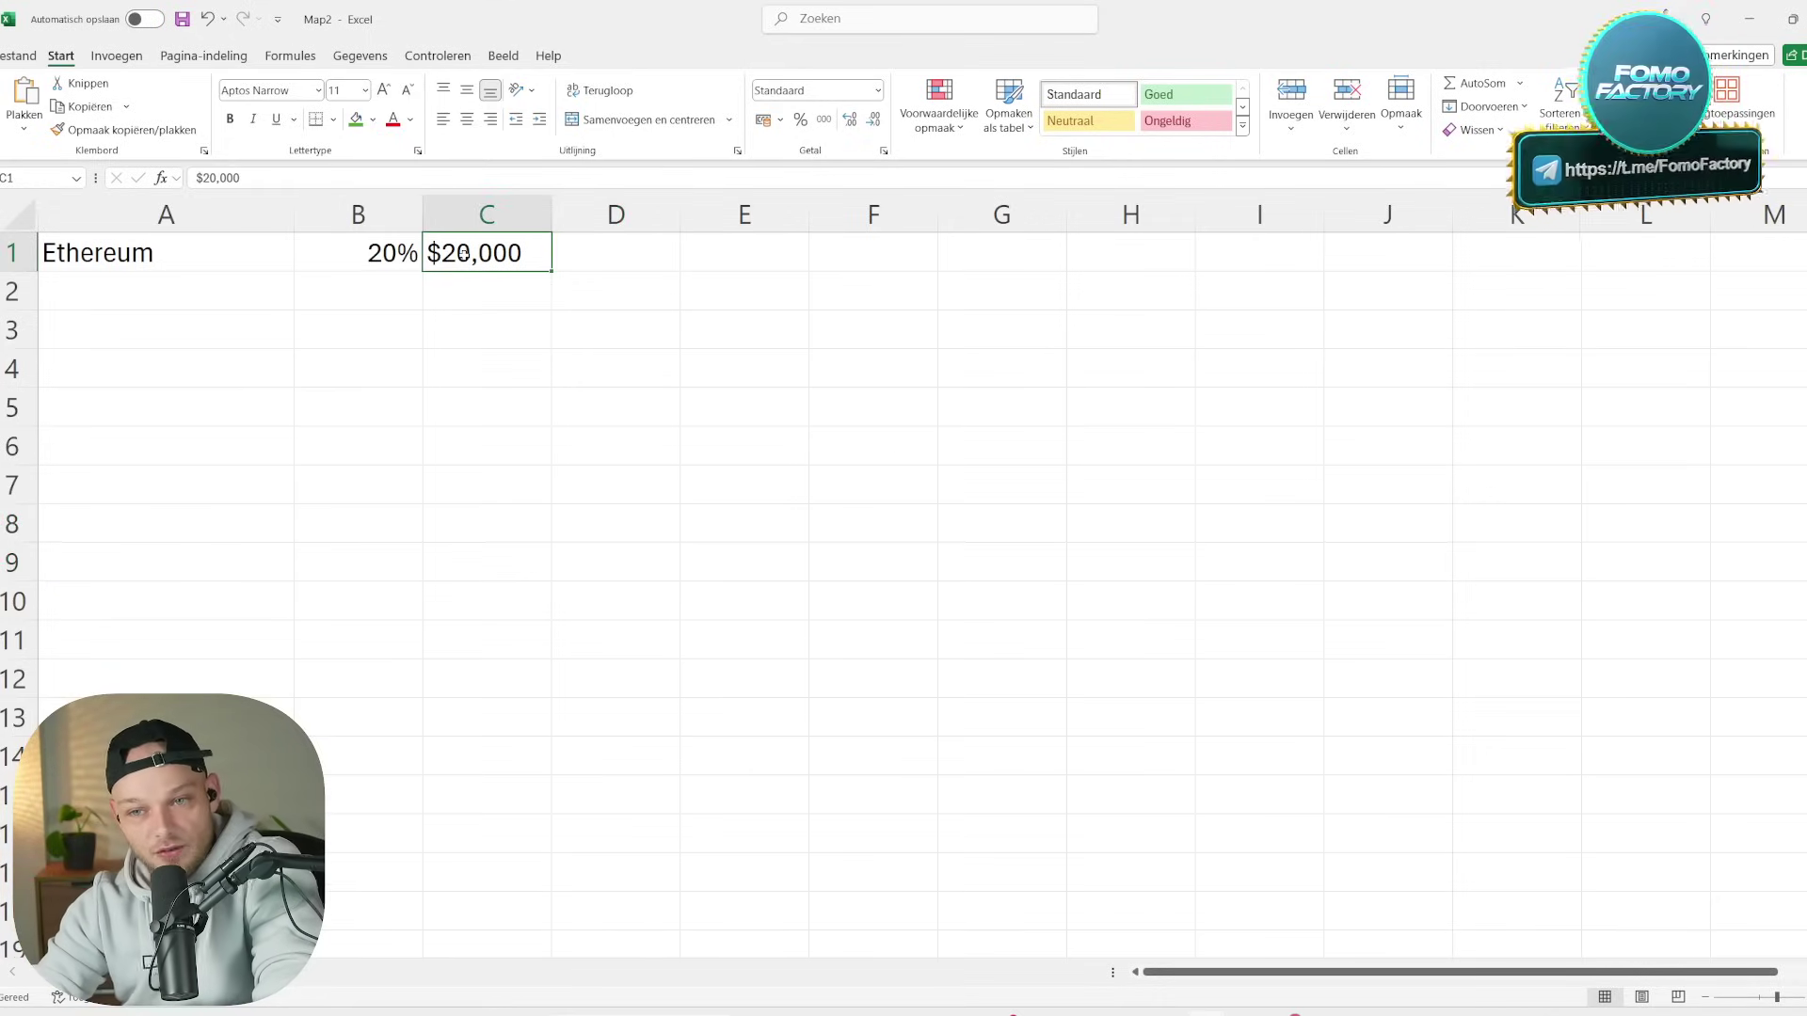
{"action": "left_click", "coordinate": [370, 255]}
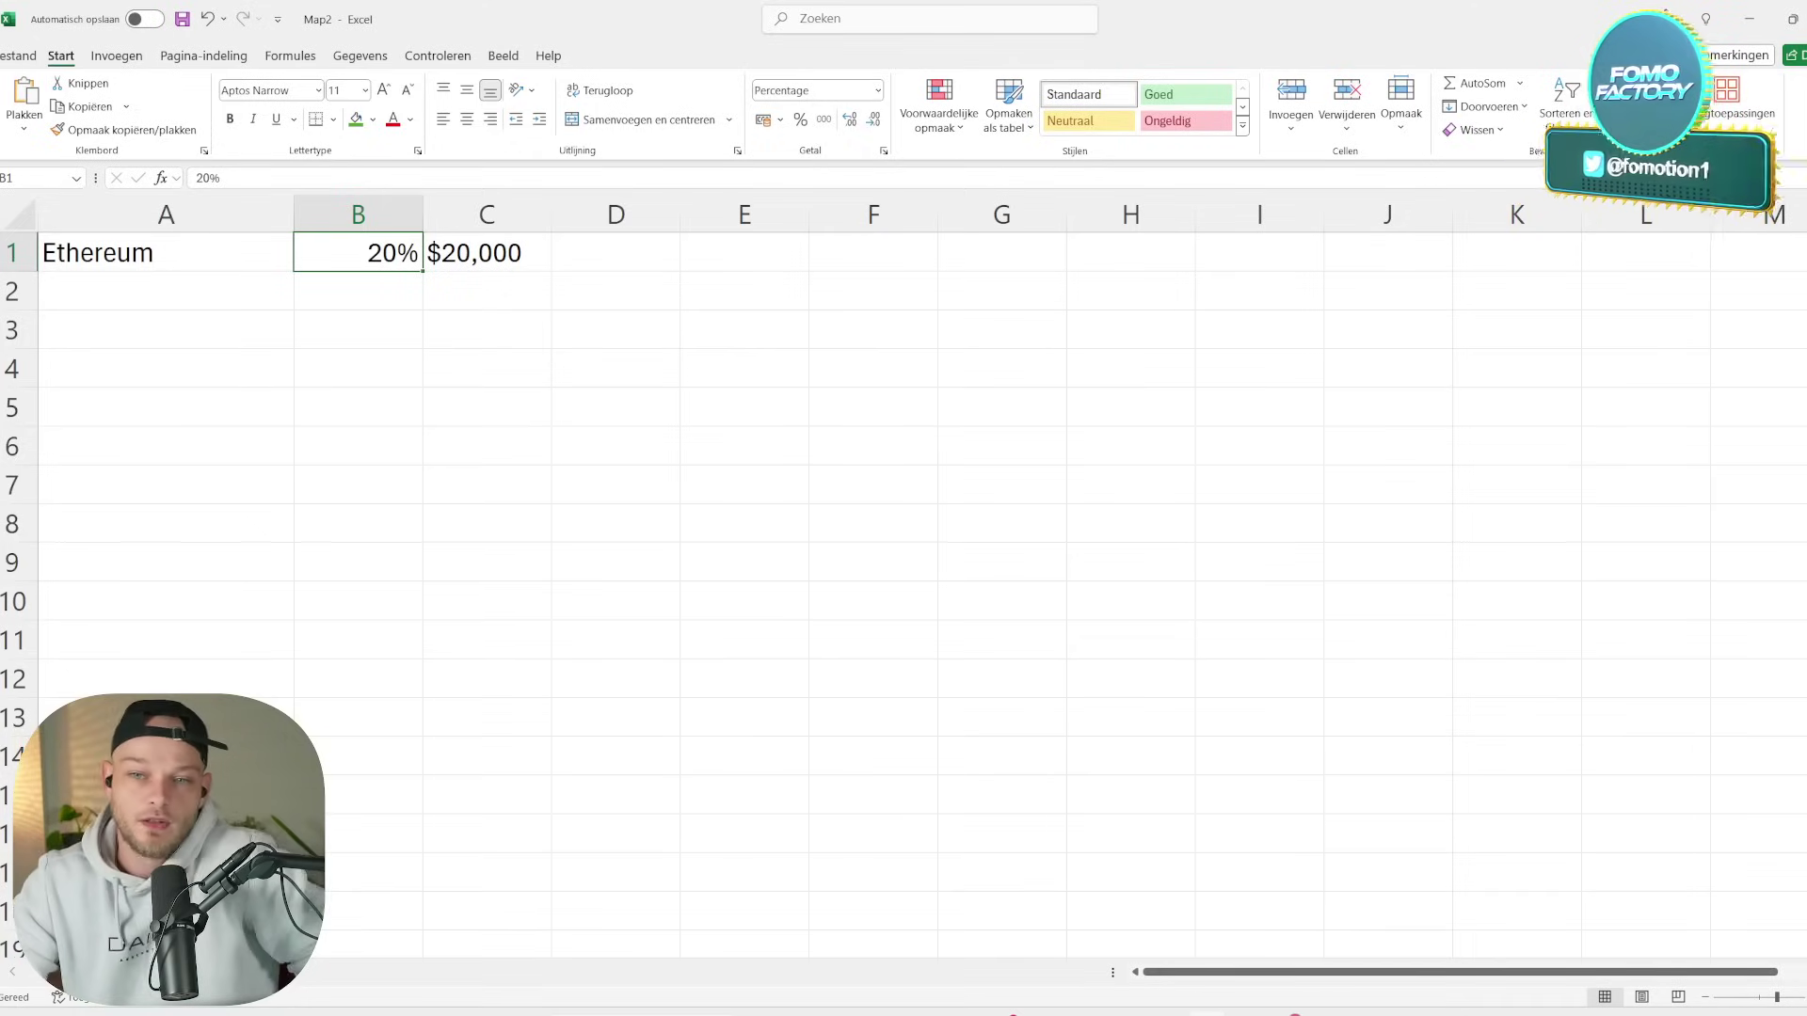
- Switch to CoinGecko in the browser and review the top coins ranked by market cap
{"action": "left_click", "coordinate": [1749, 19]}
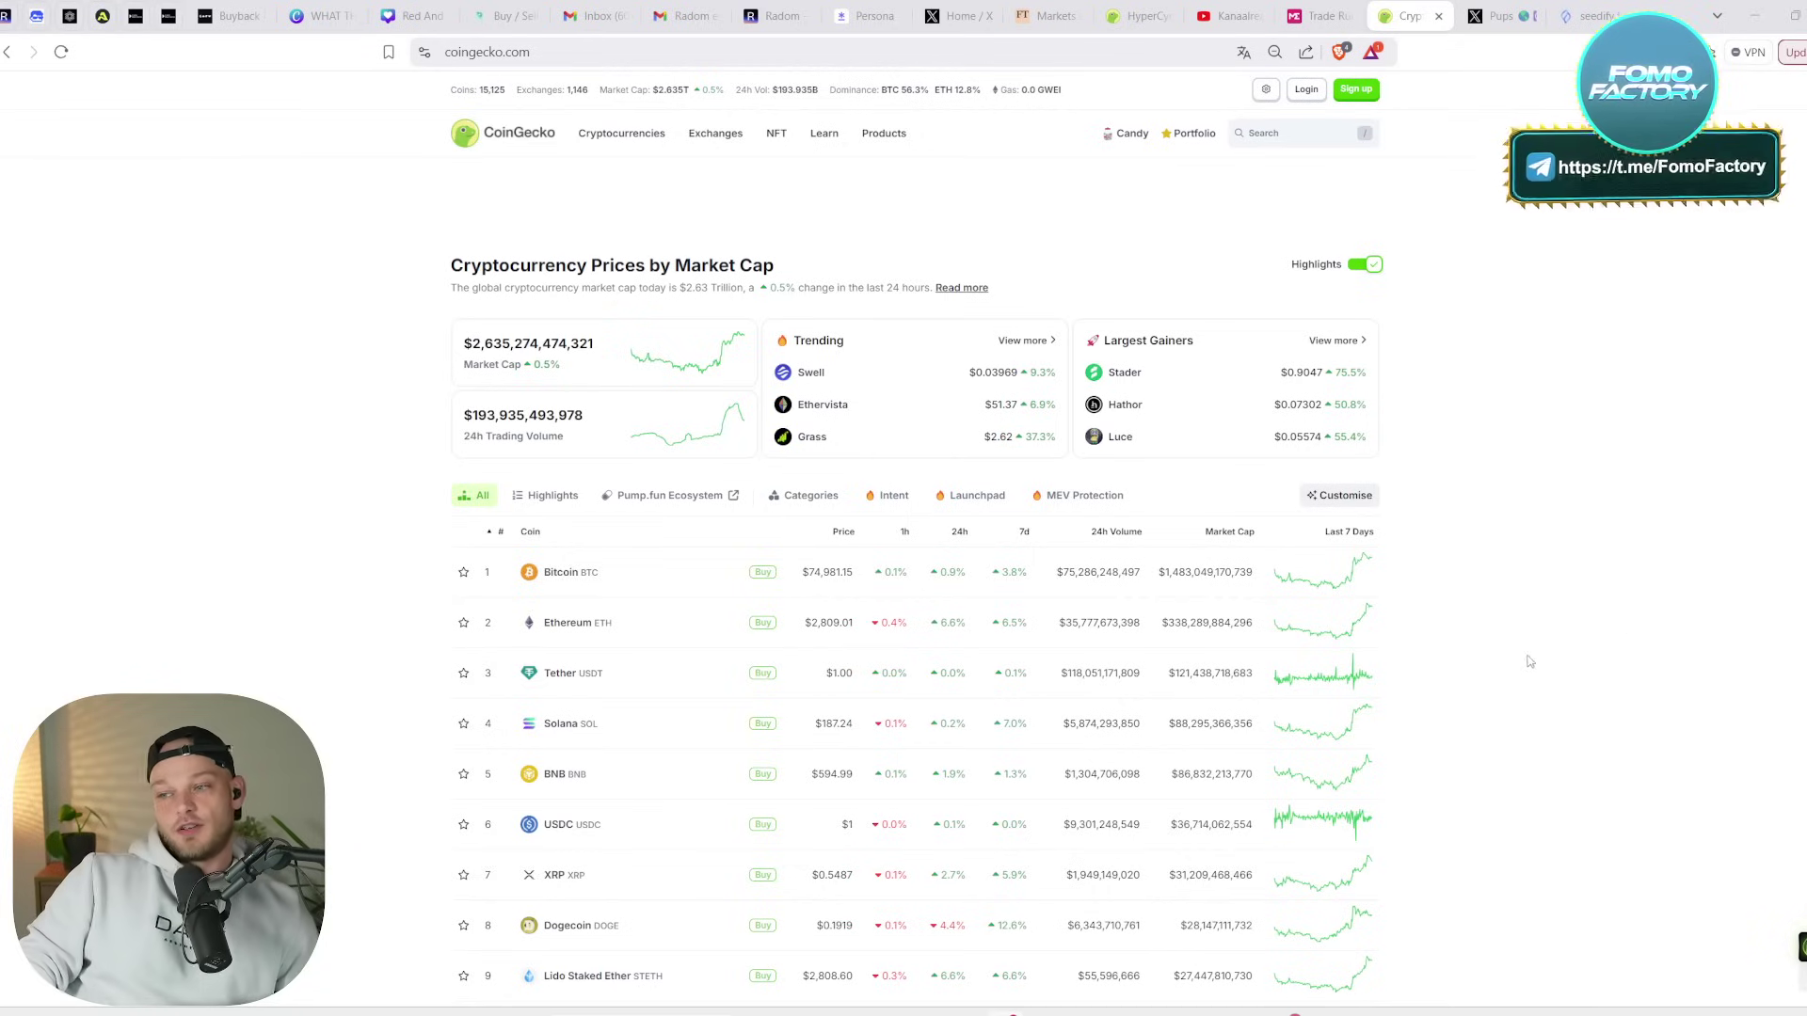
{"action": "scroll", "coordinate": [1454, 742], "scroll_direction": "down", "scroll_amount": 3}
{"action": "scroll", "coordinate": [1454, 743], "scroll_direction": "down", "scroll_amount": 1}
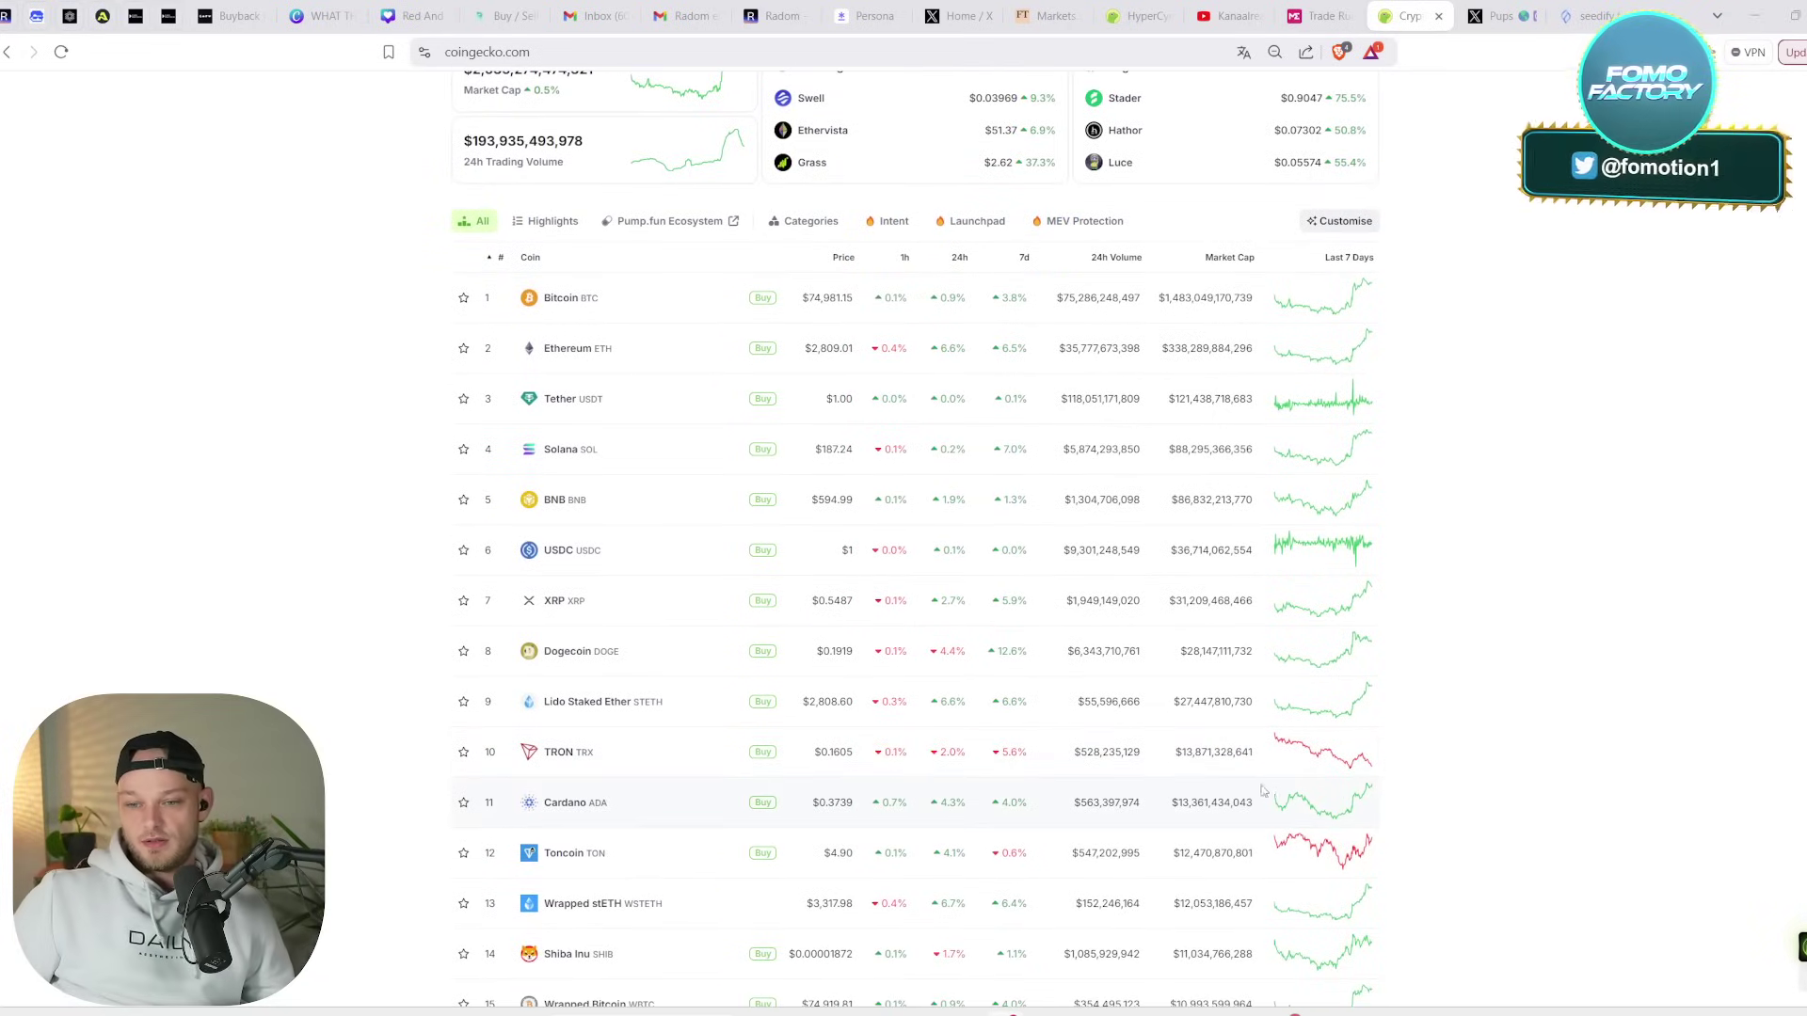
{"action": "scroll", "coordinate": [1266, 790], "scroll_direction": "down", "scroll_amount": 2}
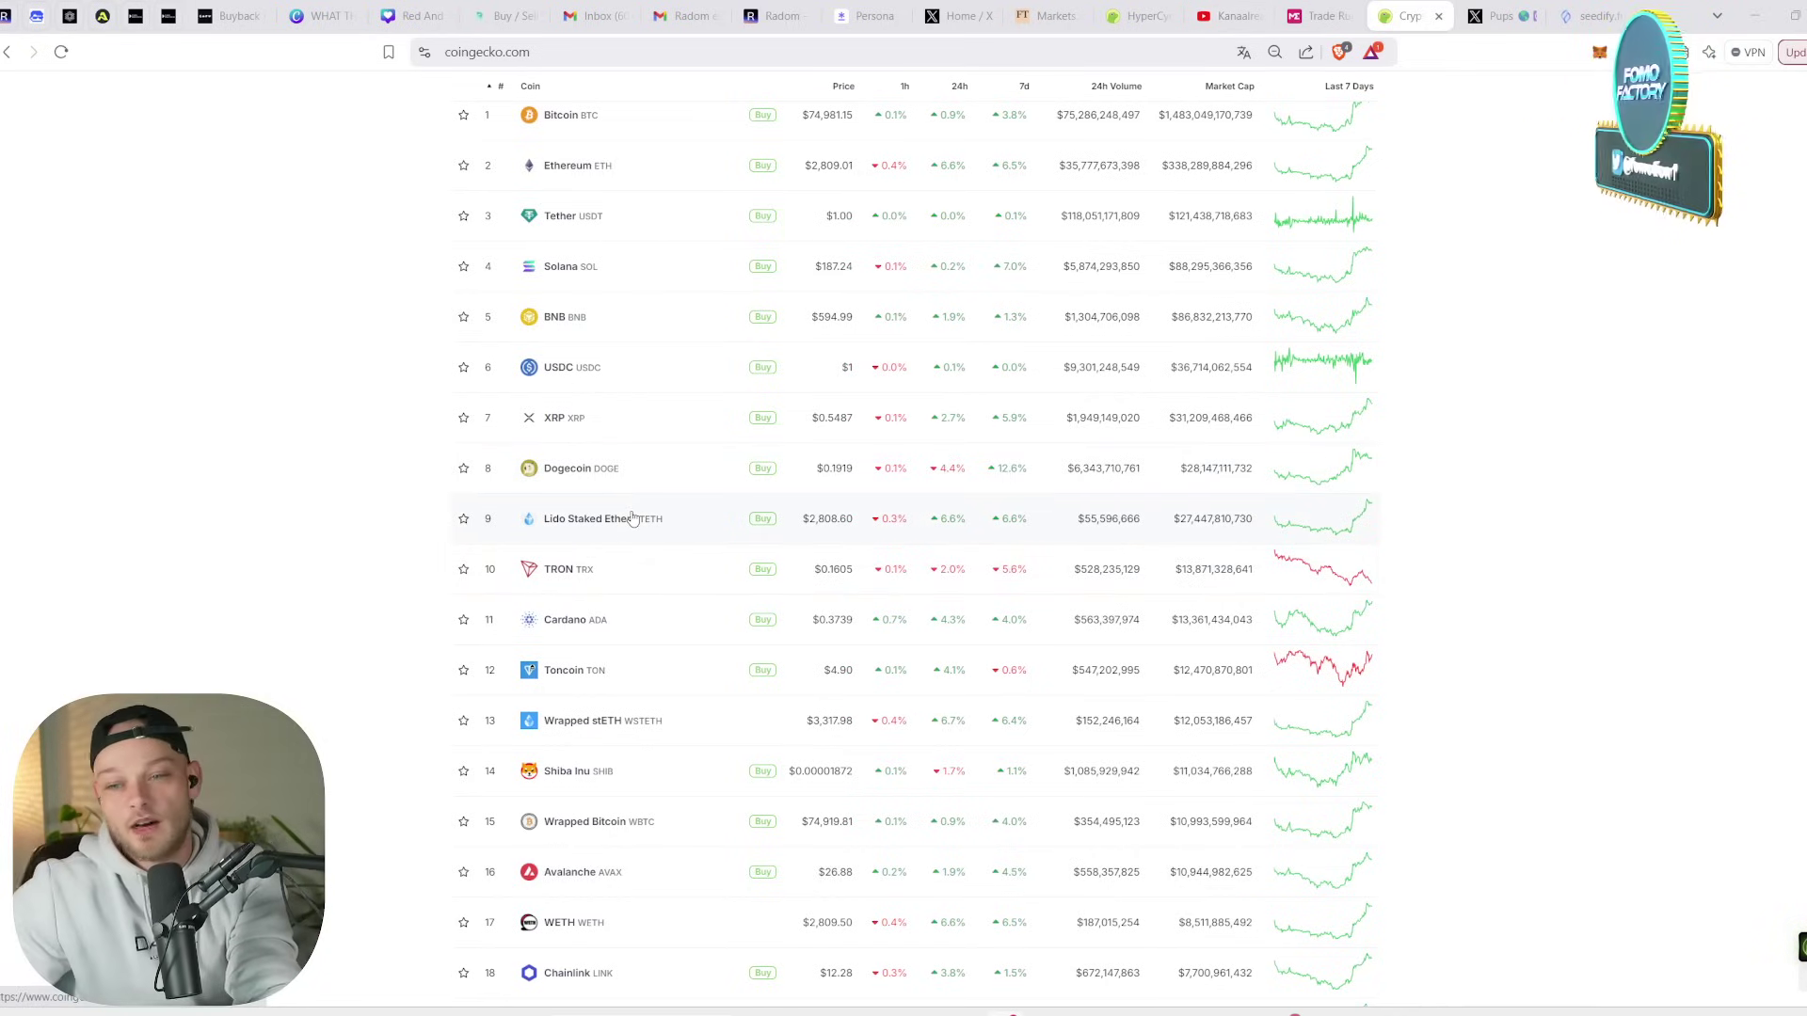
{"action": "scroll", "coordinate": [633, 519], "scroll_direction": "up", "scroll_amount": 1}
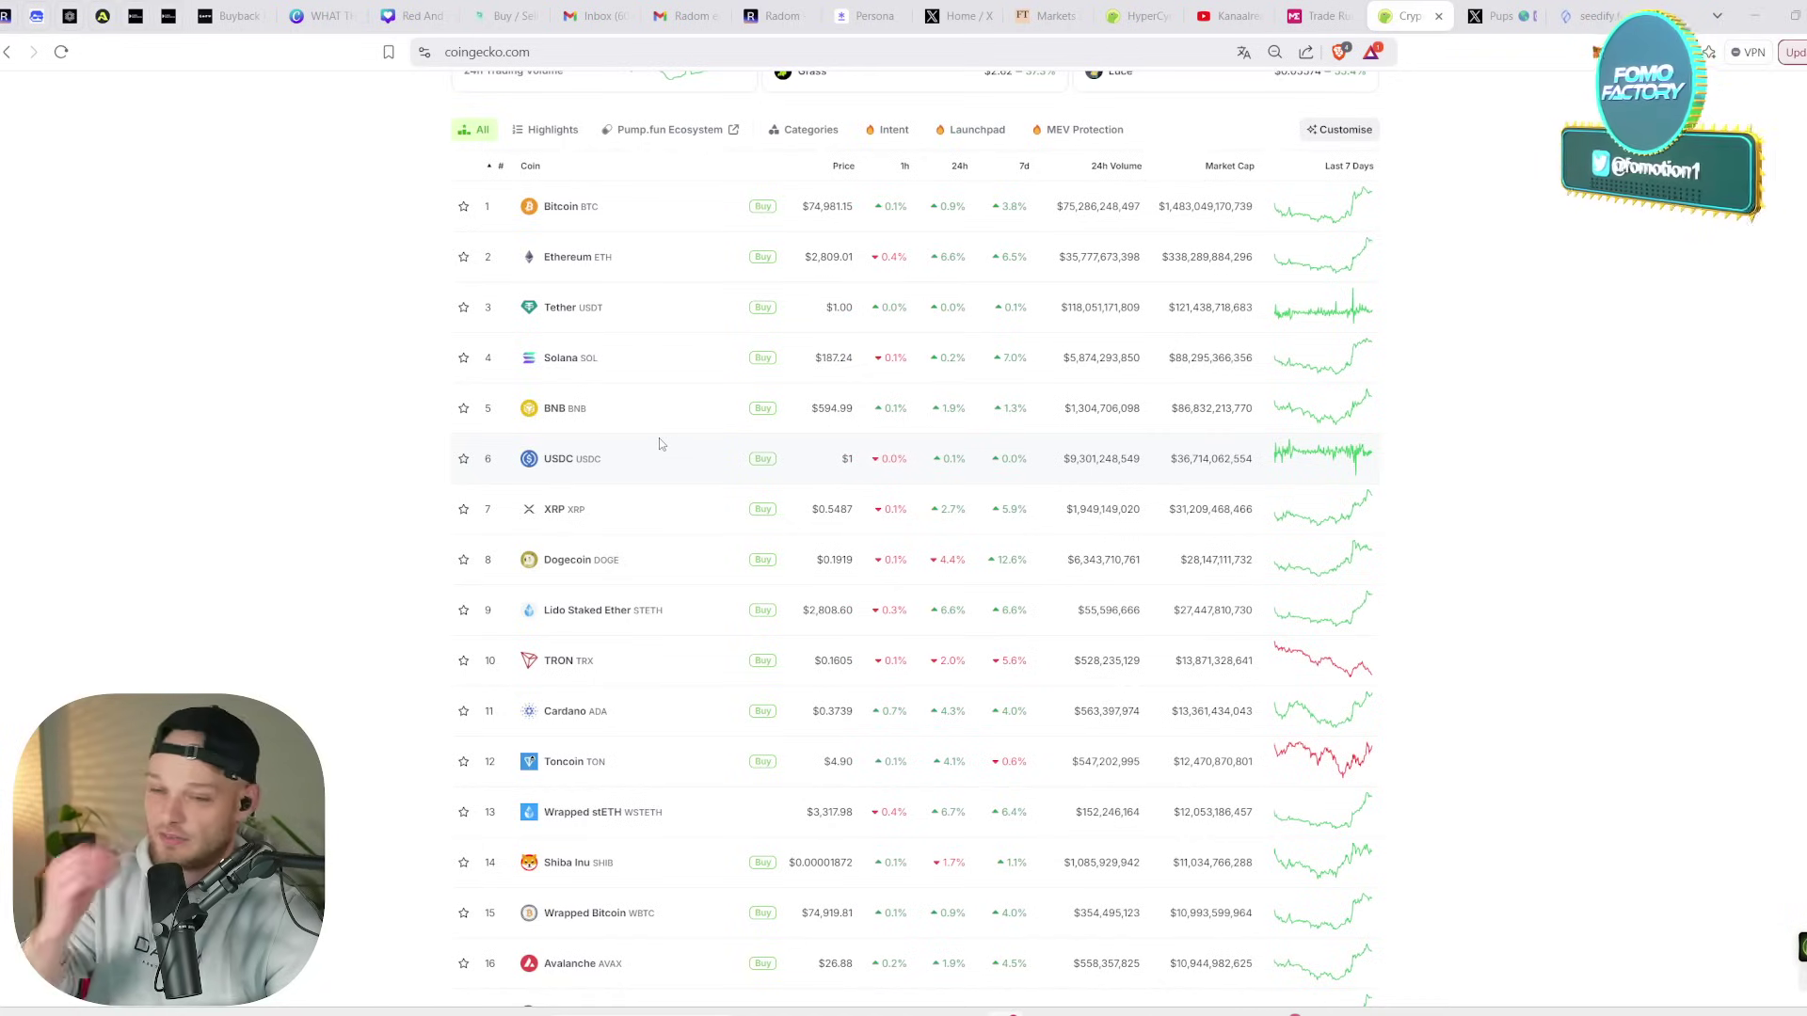
{"action": "scroll", "coordinate": [630, 518], "scroll_direction": "down", "scroll_amount": 3}
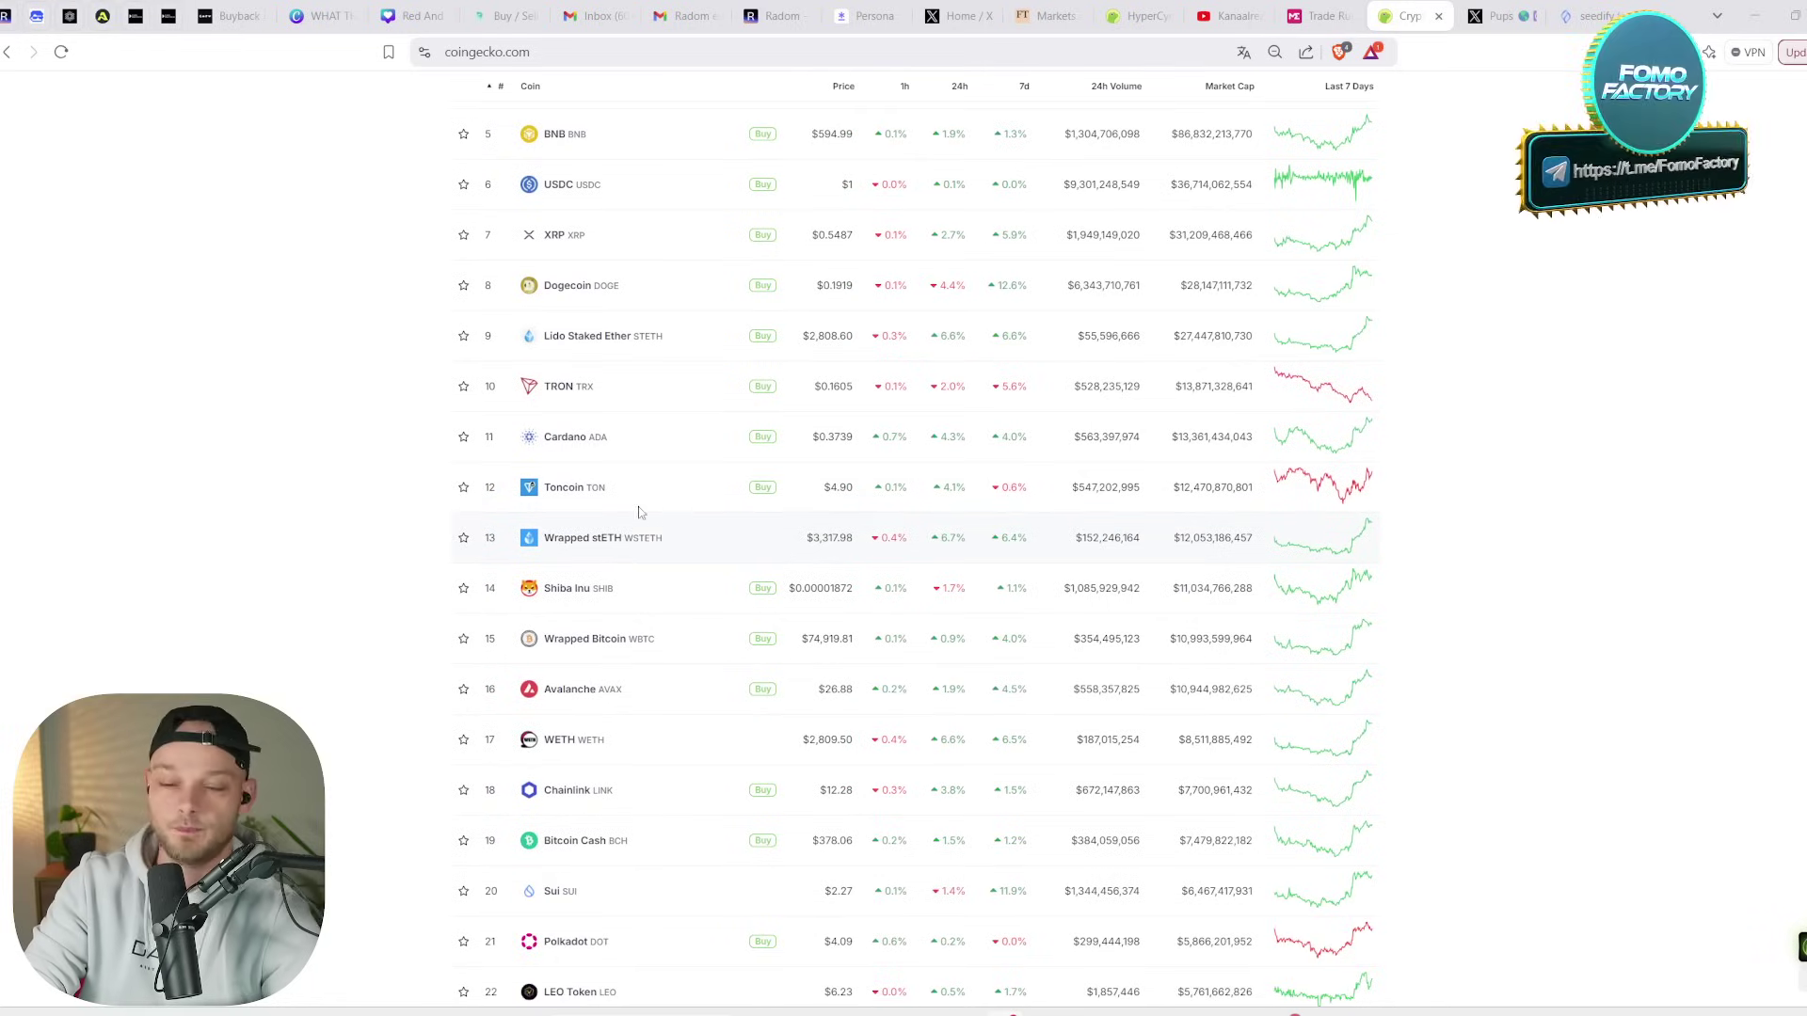
- Switch to the Map2 workbook in Excel and enter Avax as the second coin in cell A2
{"action": "mouse_move", "coordinate": [1294, 1009]}
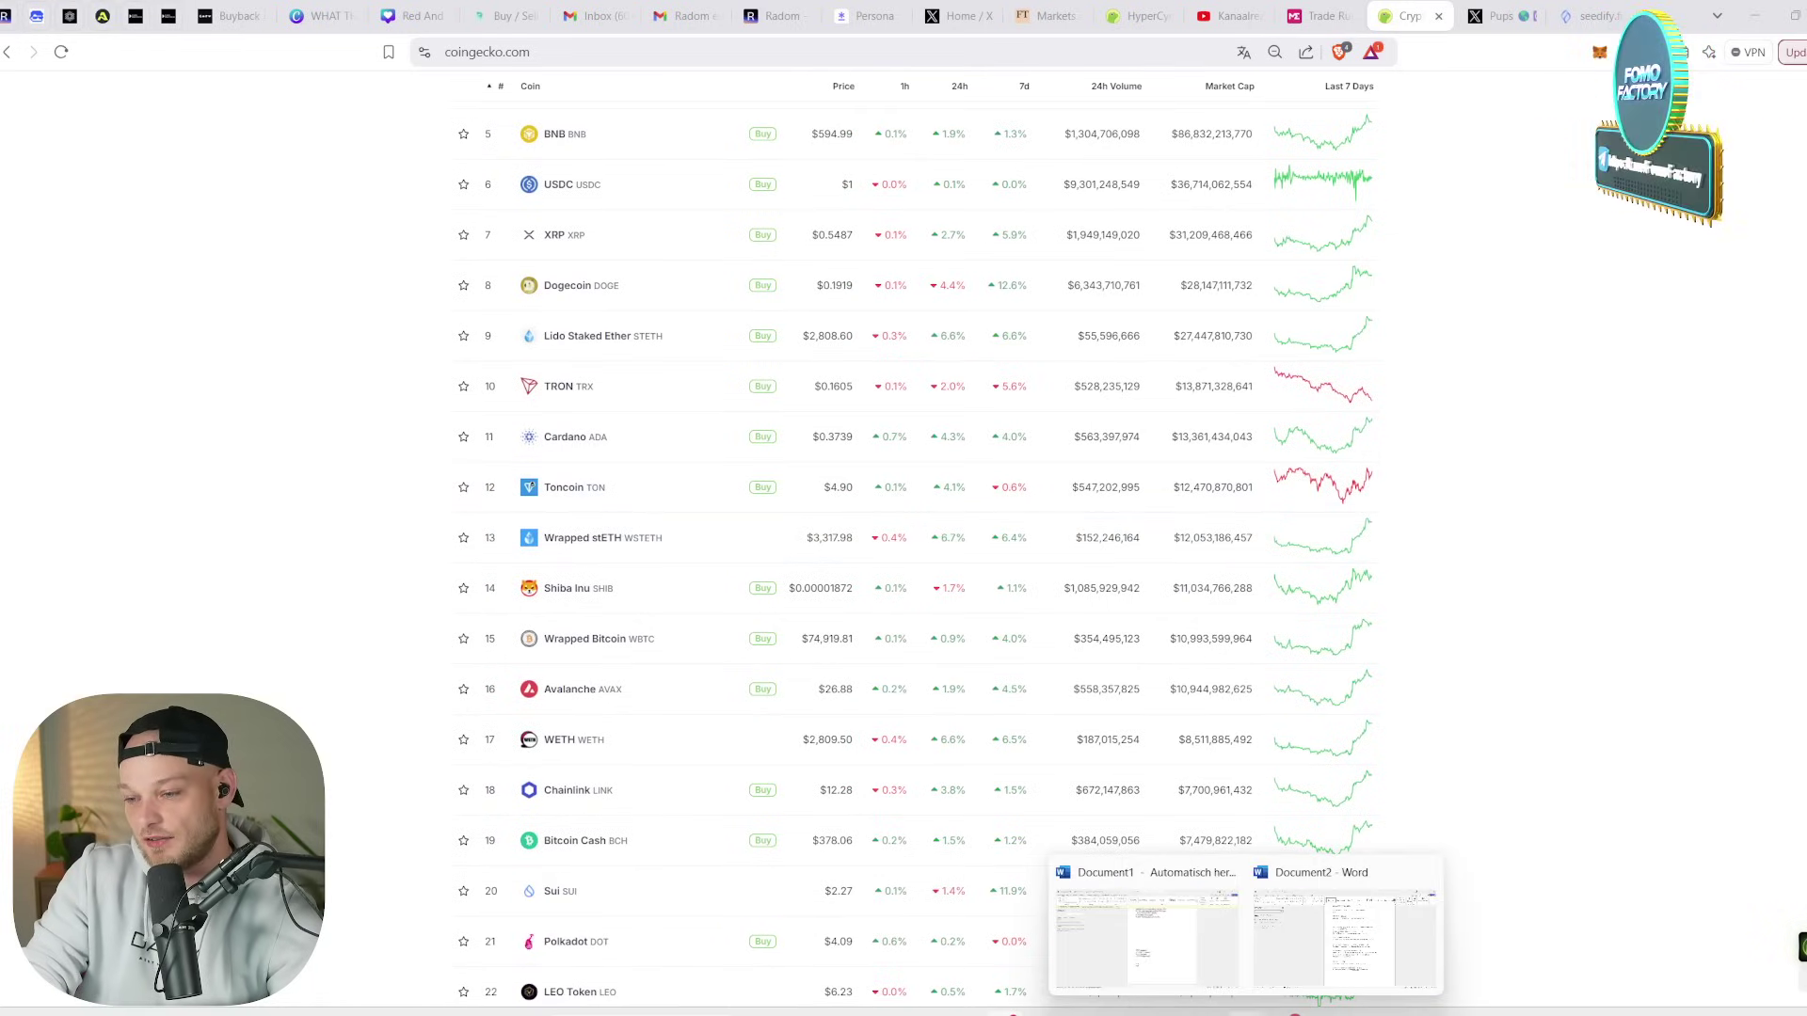
{"action": "mouse_move", "coordinate": [1214, 1009]}
{"action": "left_click", "coordinate": [1517, 940]}
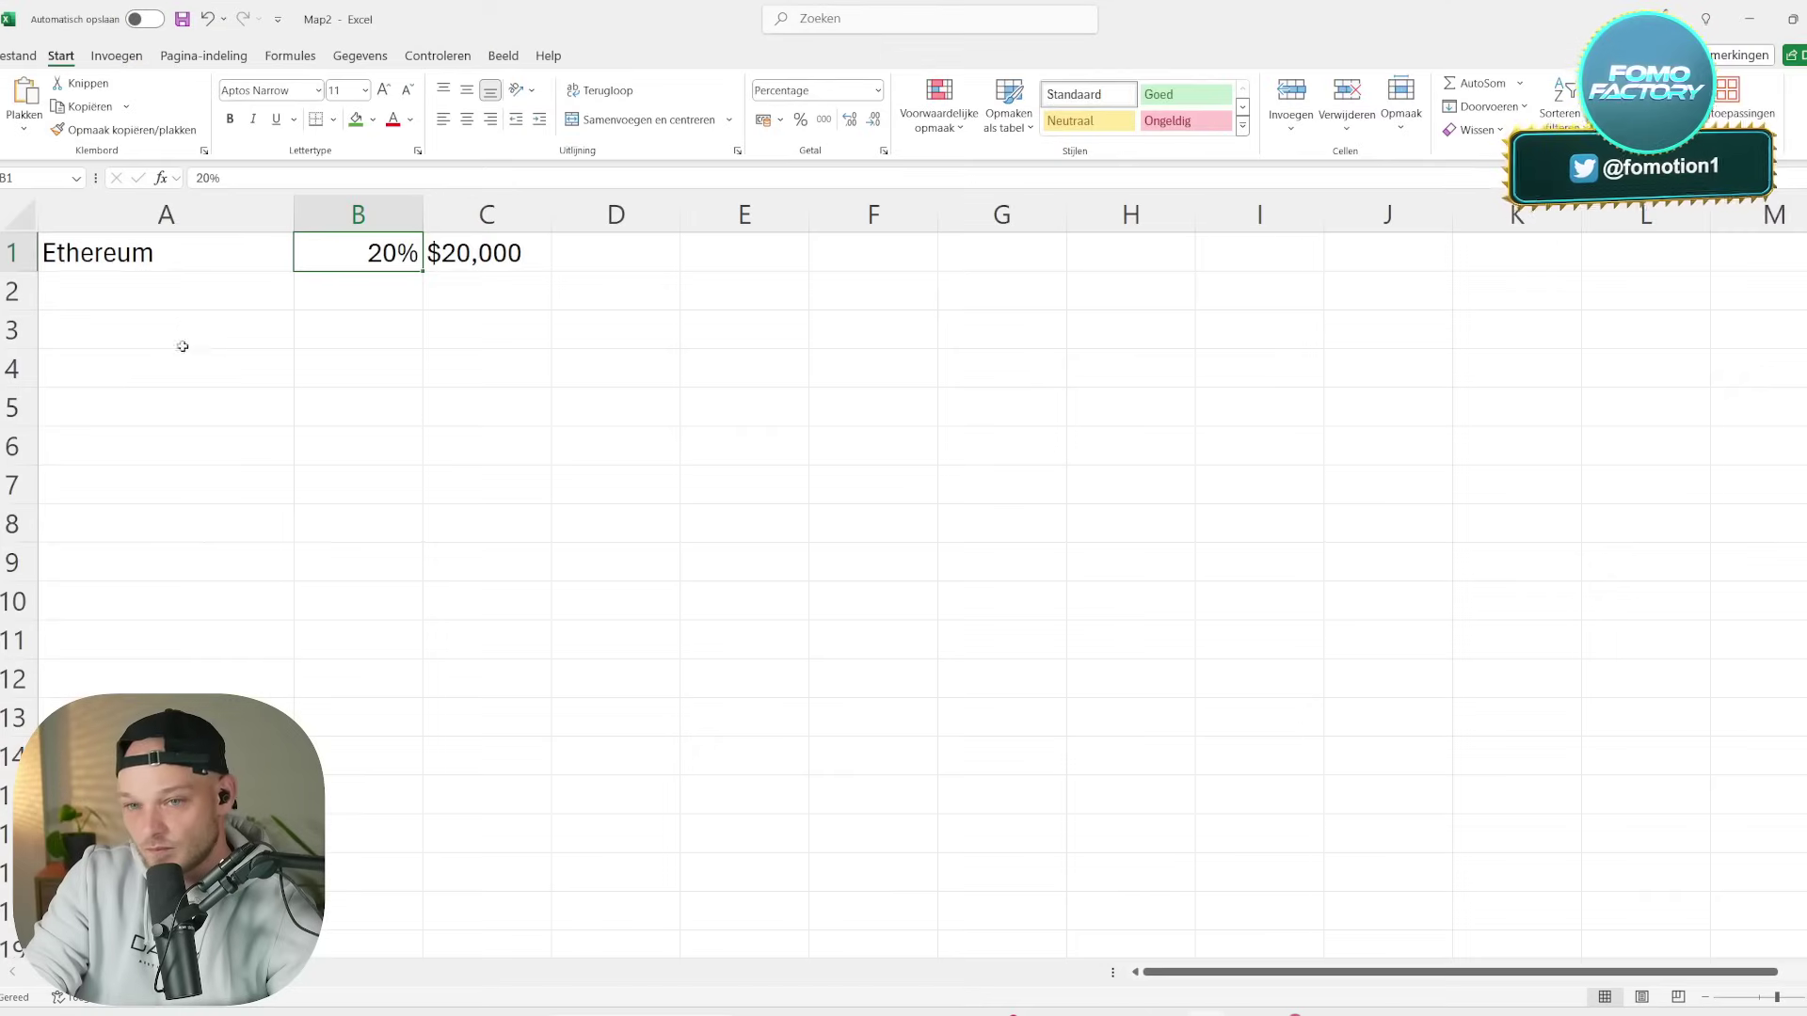
{"action": "left_click", "coordinate": [75, 300]}
{"action": "type", "text": "Avax"}
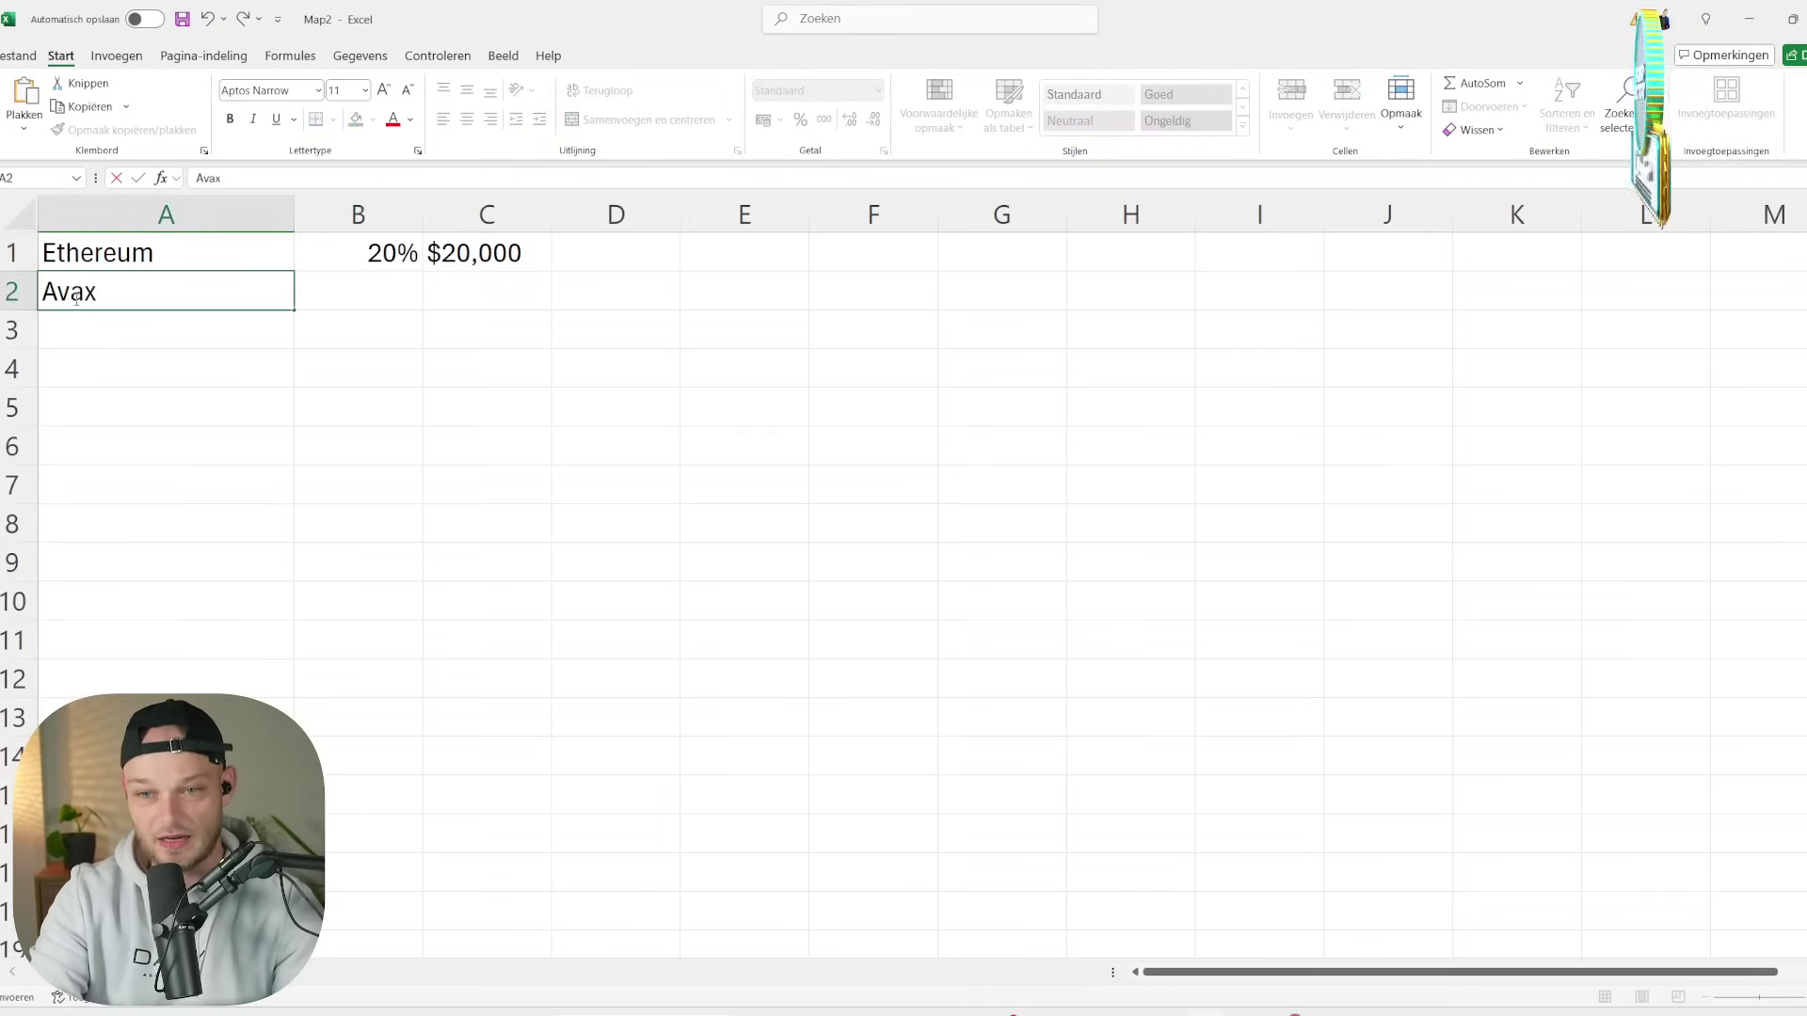
{"action": "key", "text": "Tab"}
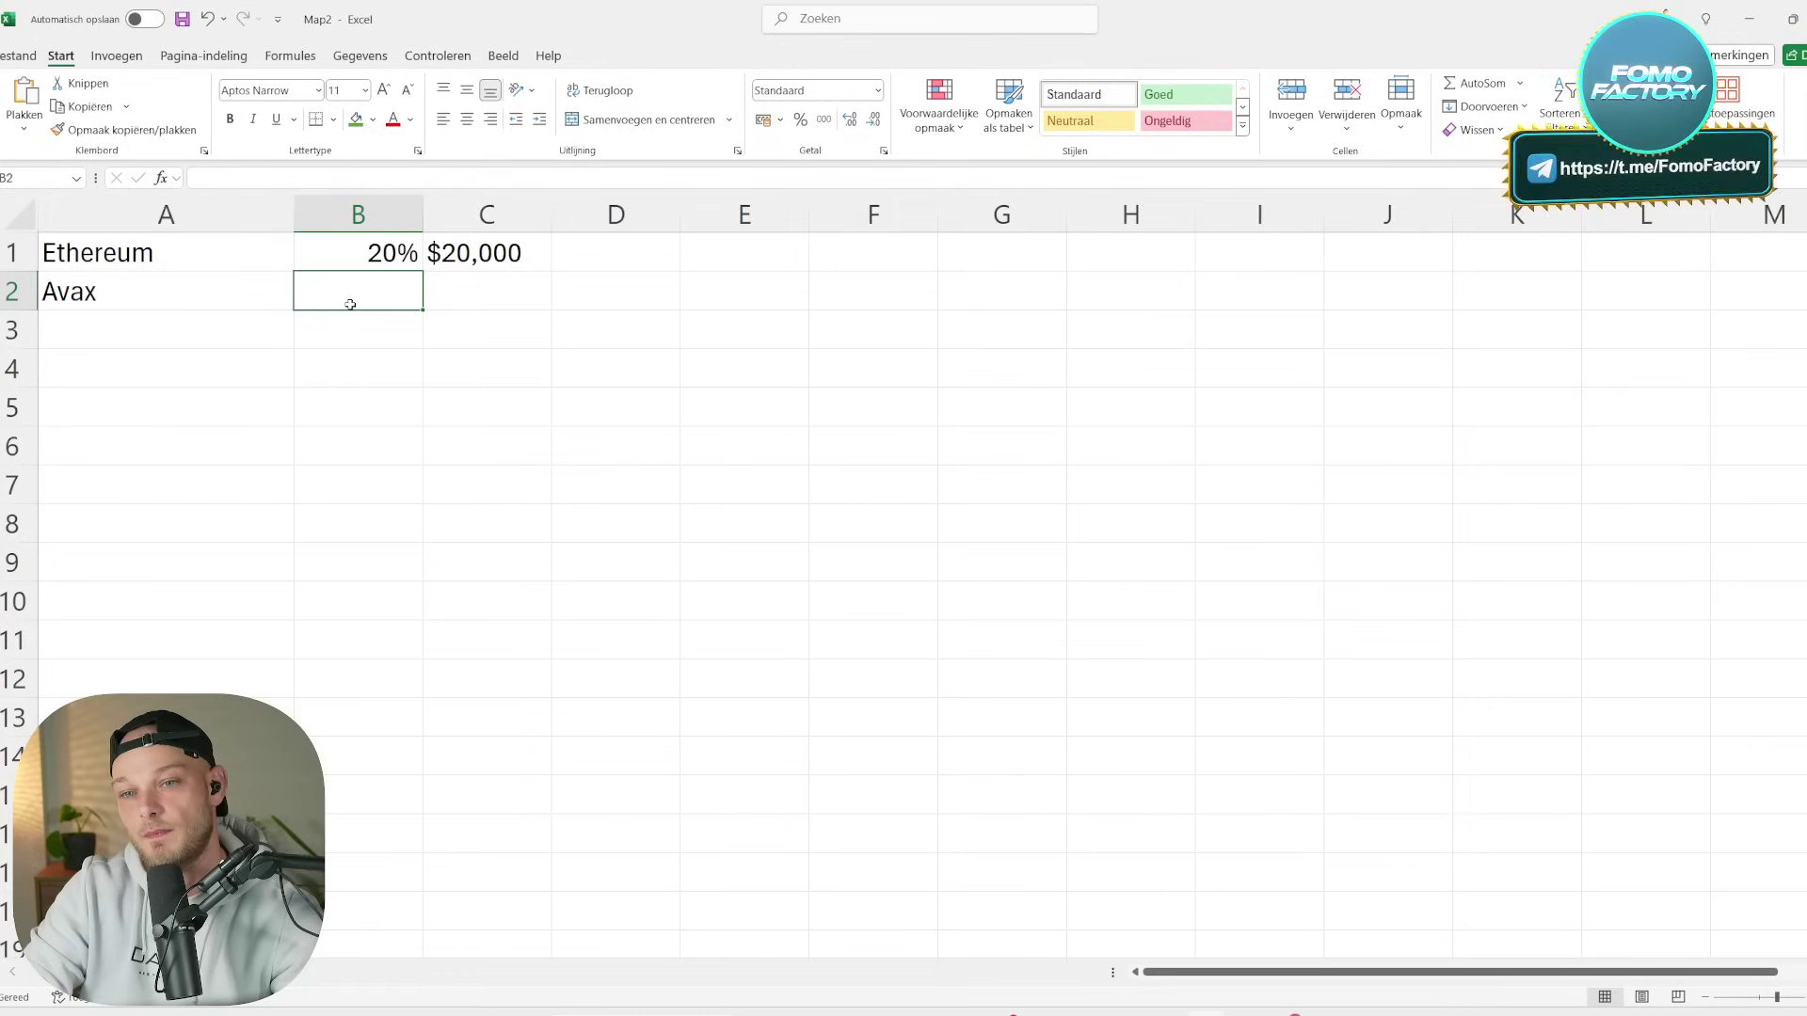
- Raise Ethereum's share in B1 to 25% and its amount in C1 to $25,000
{"action": "left_click", "coordinate": [389, 255]}
{"action": "double_click", "coordinate": [389, 255]}
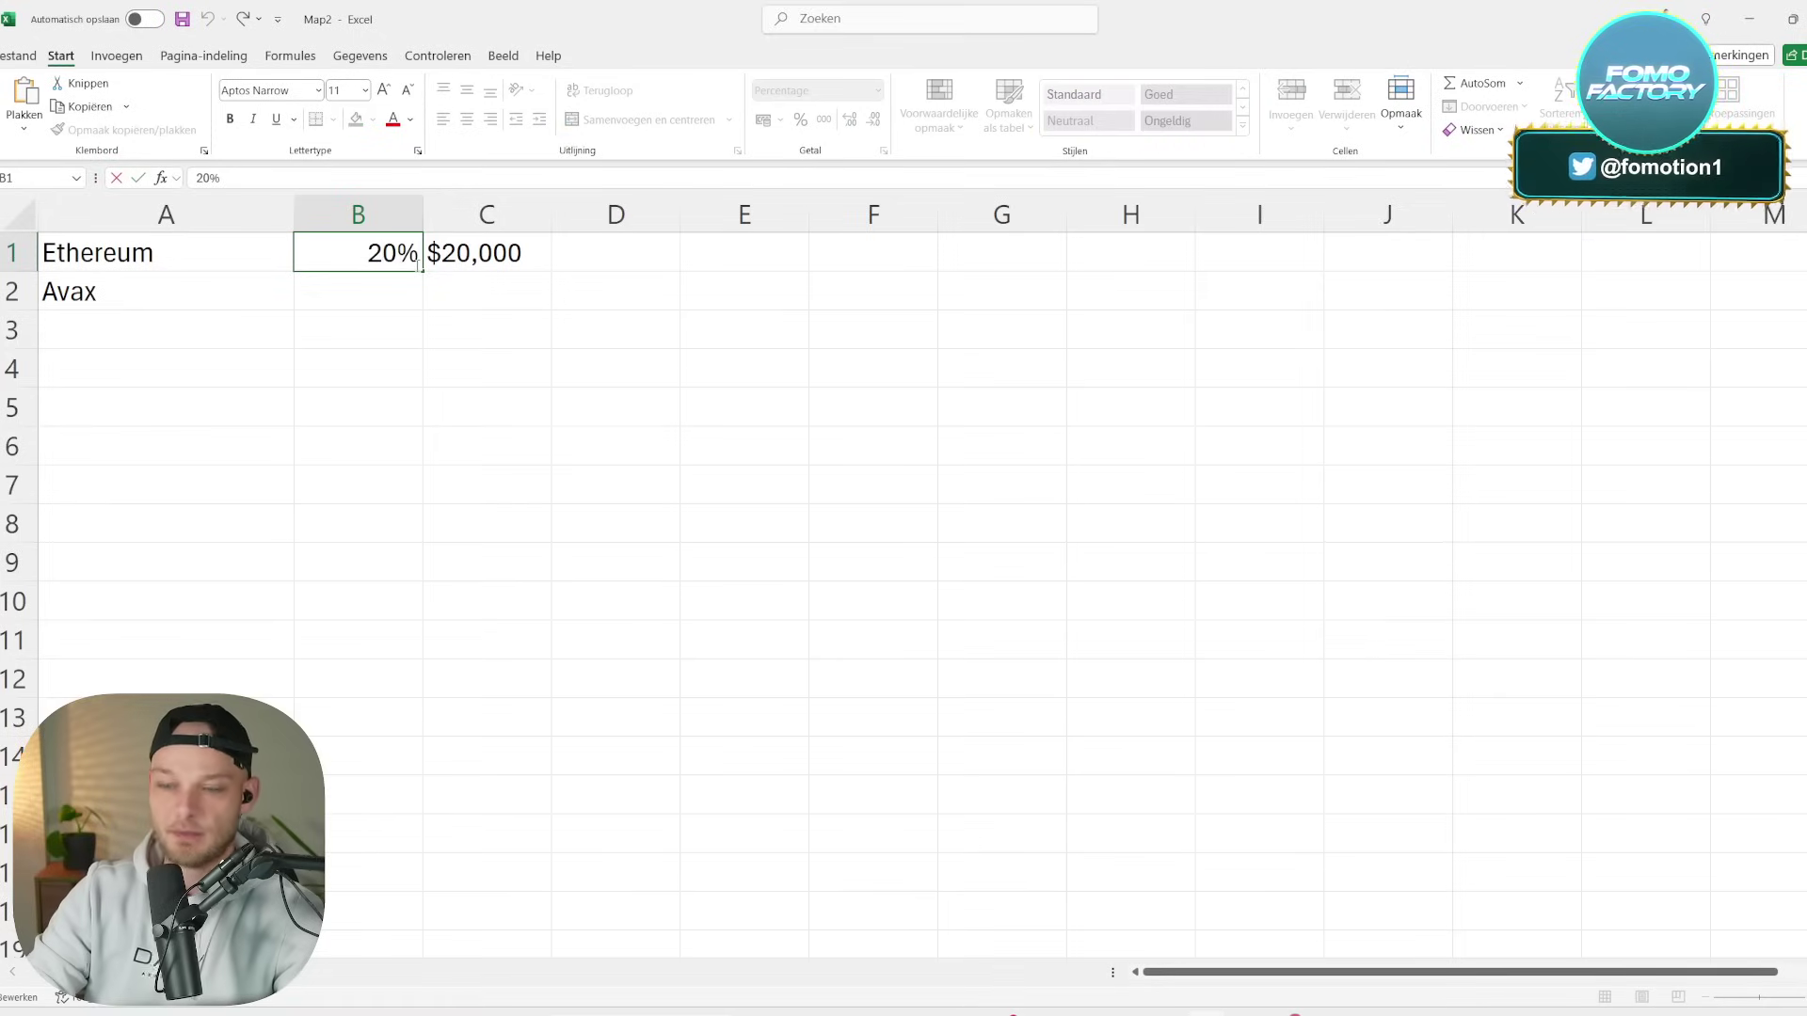
{"action": "key", "text": "BackSpace"}
{"action": "type", "text": "5"}
{"action": "left_click", "coordinate": [472, 259]}
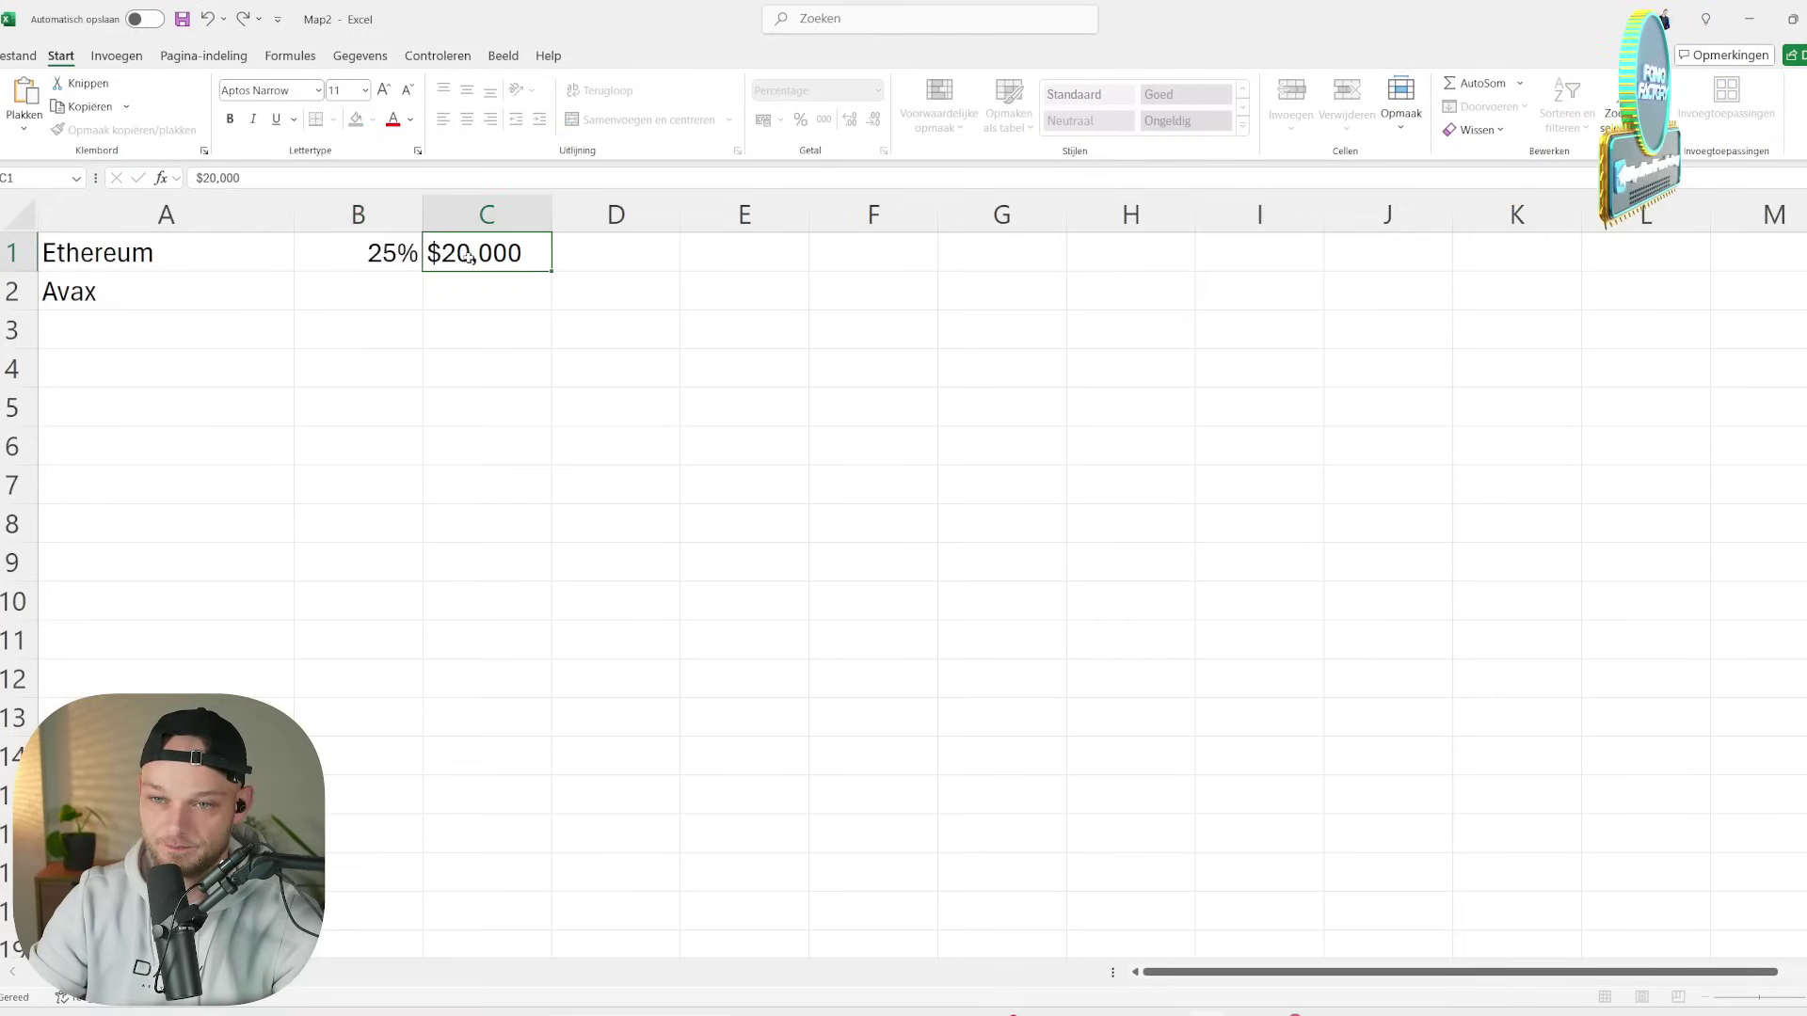
{"action": "key", "text": "BackSpace"}
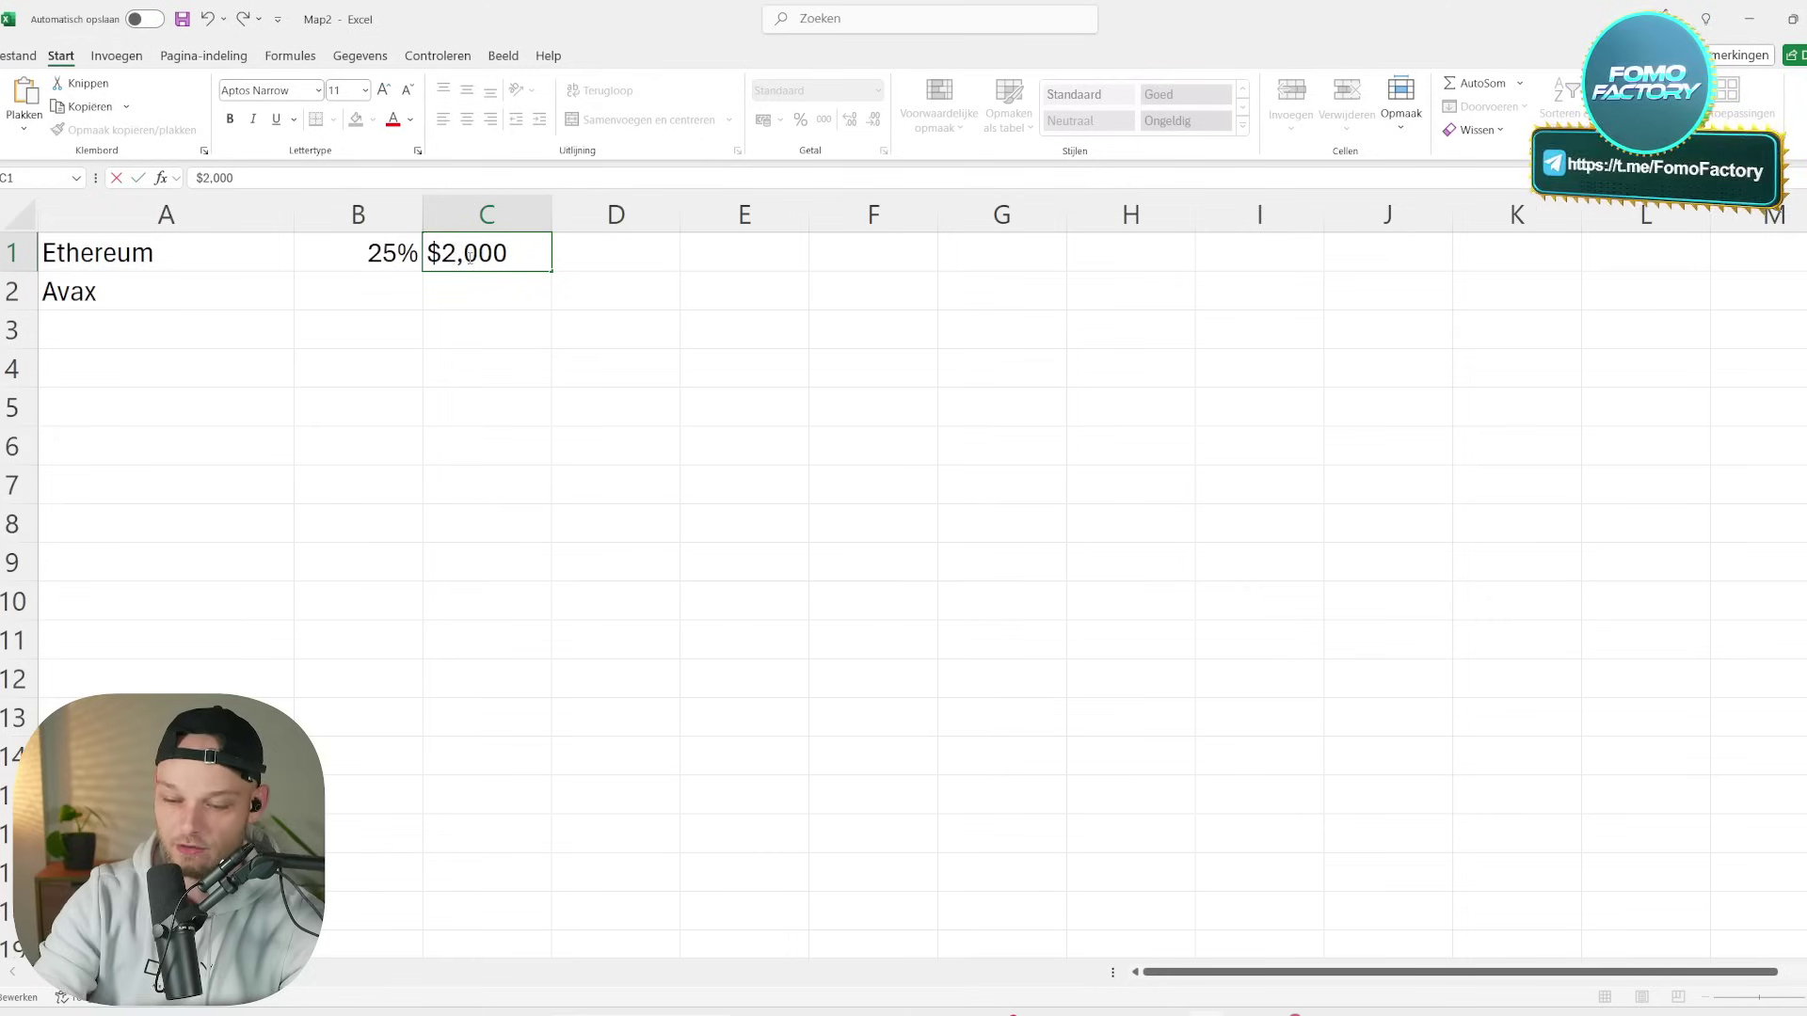
{"action": "type", "text": "5"}
- Enter Avax's share of 15% in cell B2 and its amount of $15,000 in C2
{"action": "left_click", "coordinate": [401, 285]}
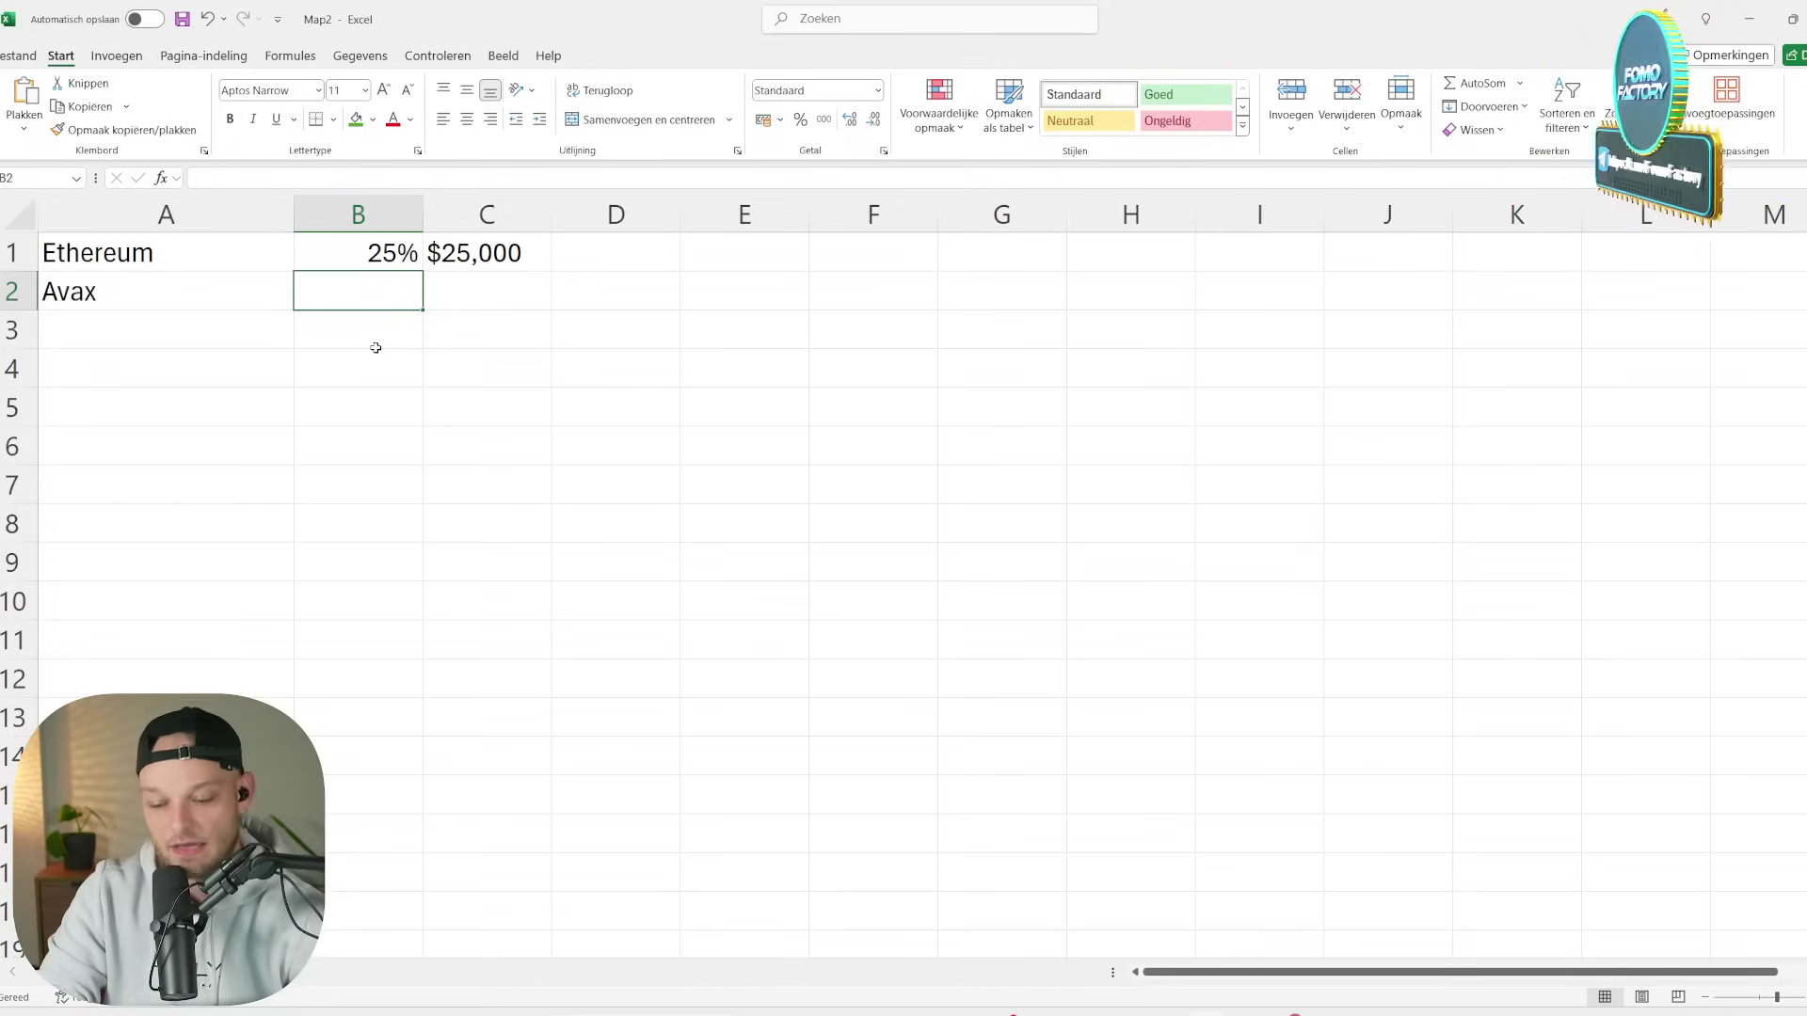
{"action": "type", "text": "15%"}
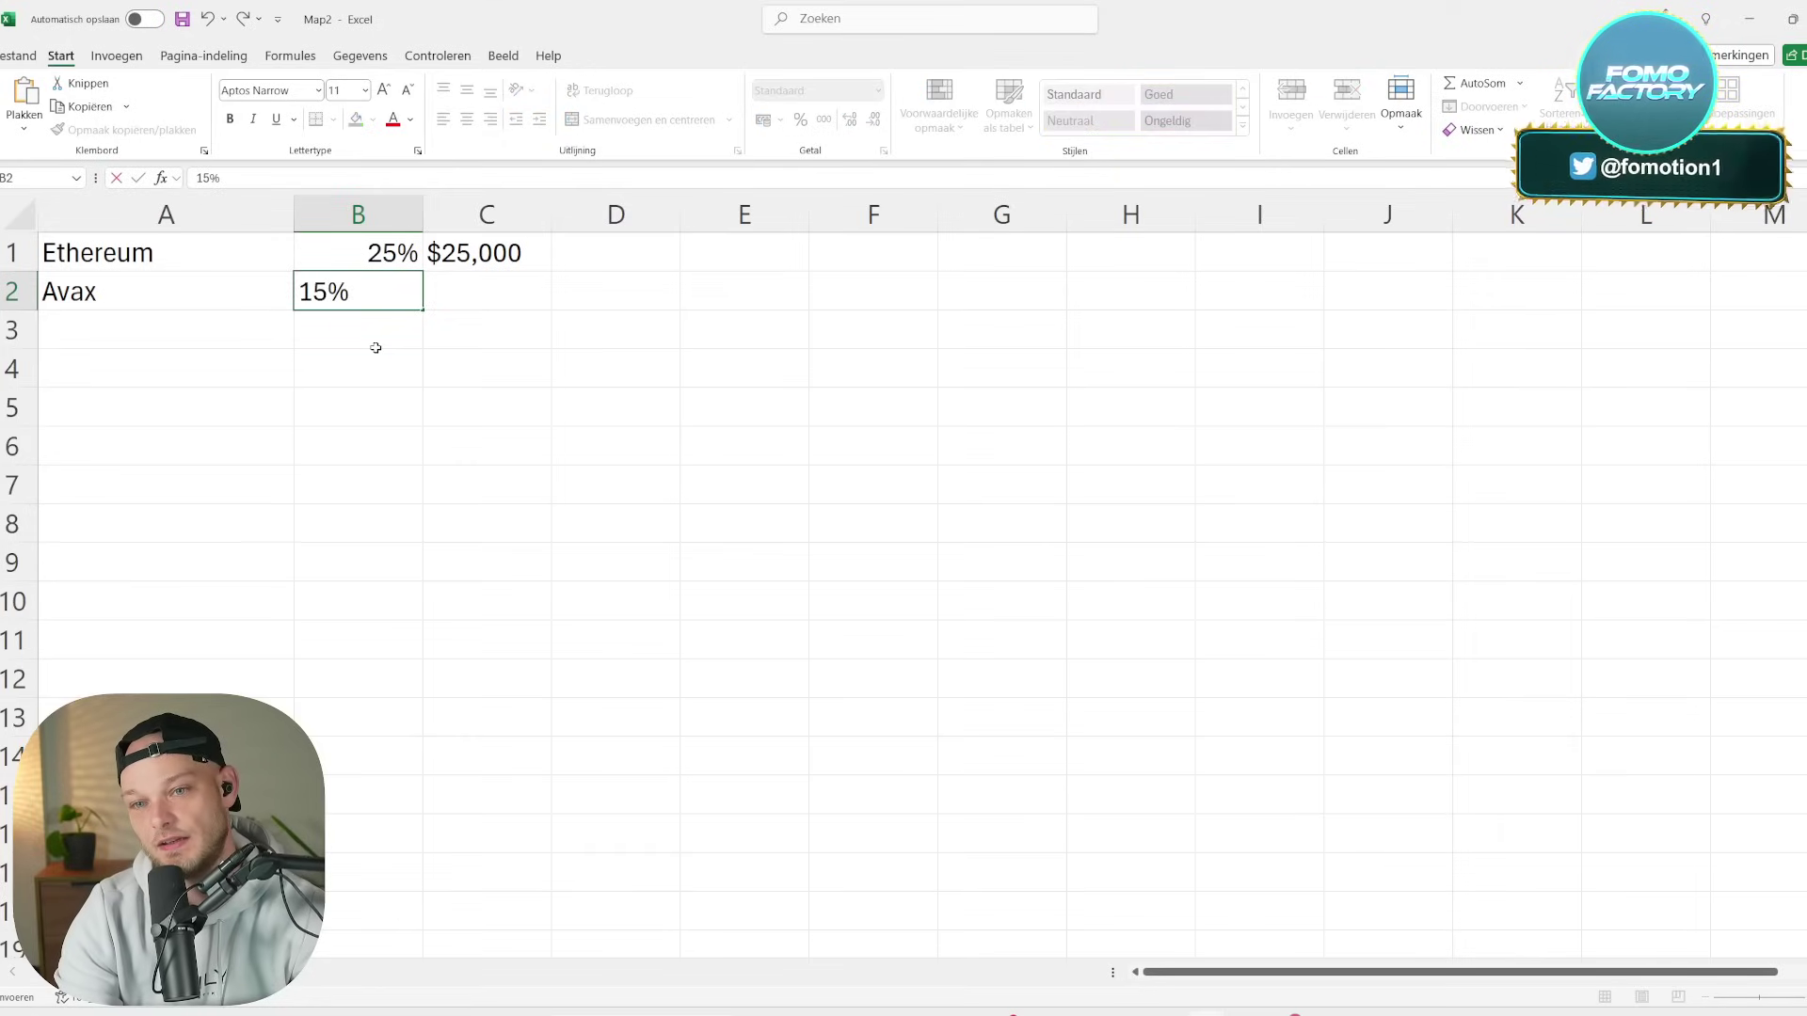
{"action": "key", "text": "Tab"}
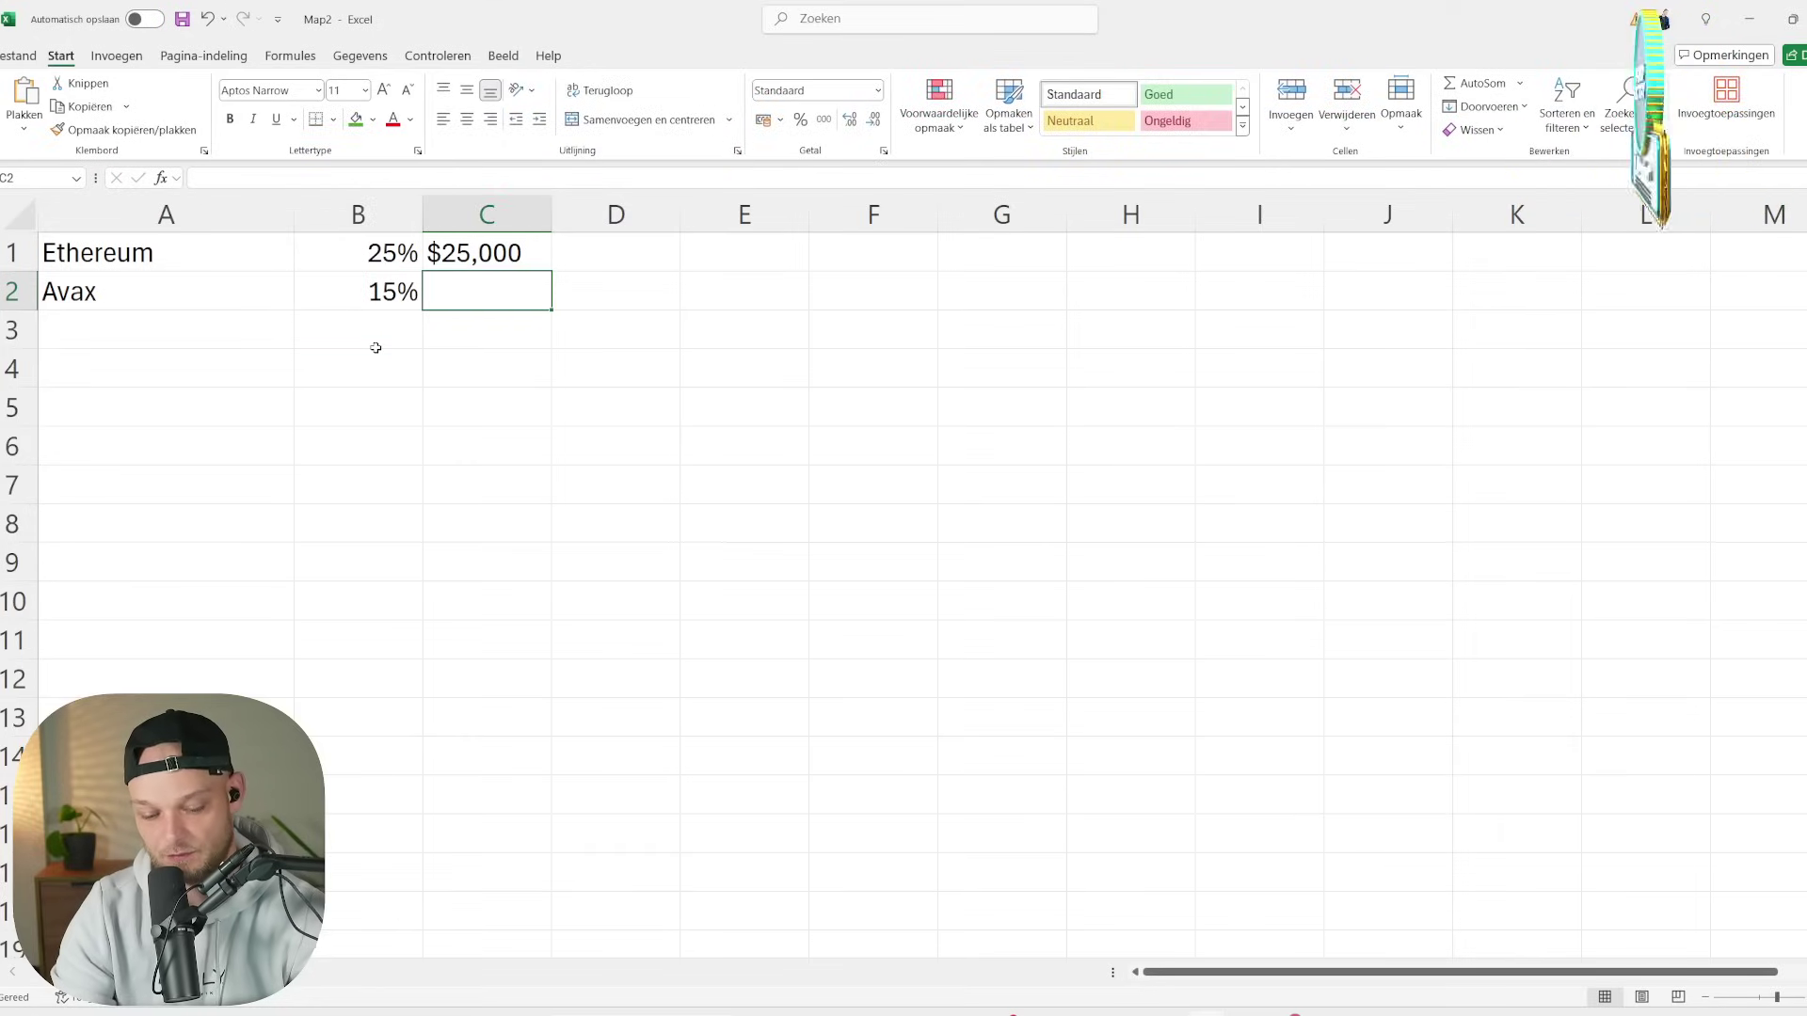
{"action": "type", "text": "$15,"}
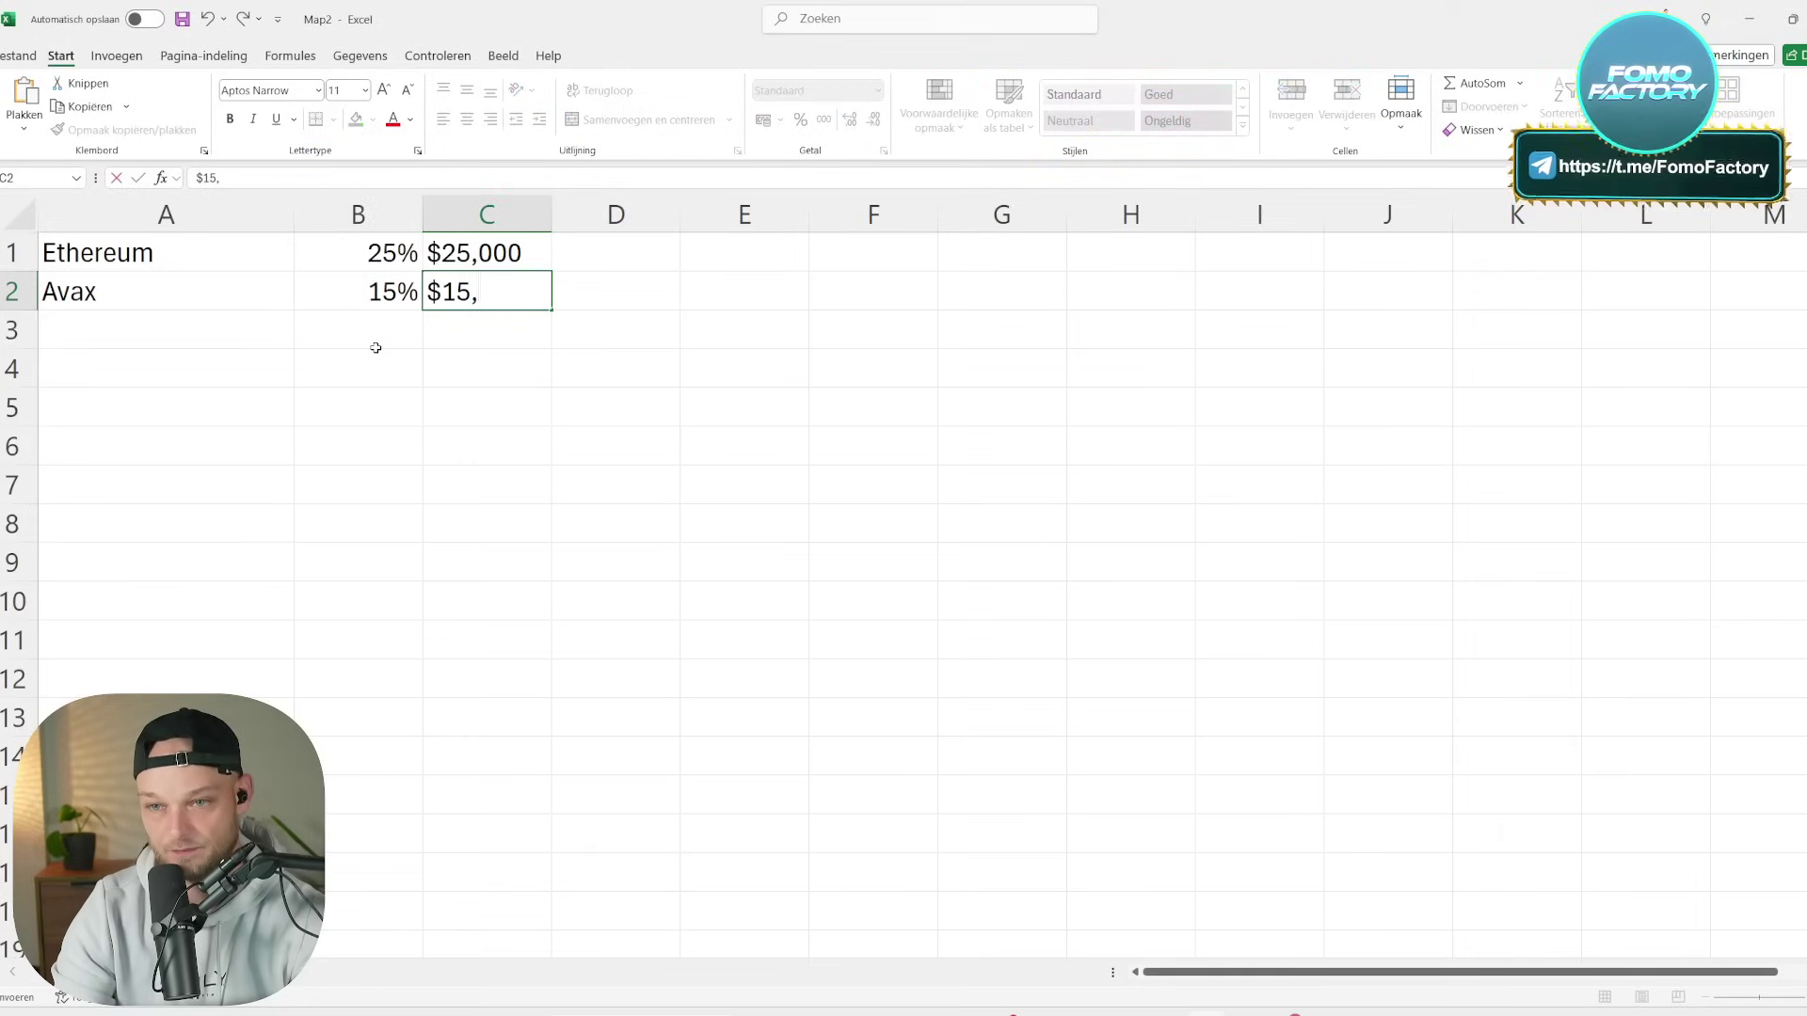
{"action": "type", "text": "000"}
{"action": "left_click", "coordinate": [377, 351]}
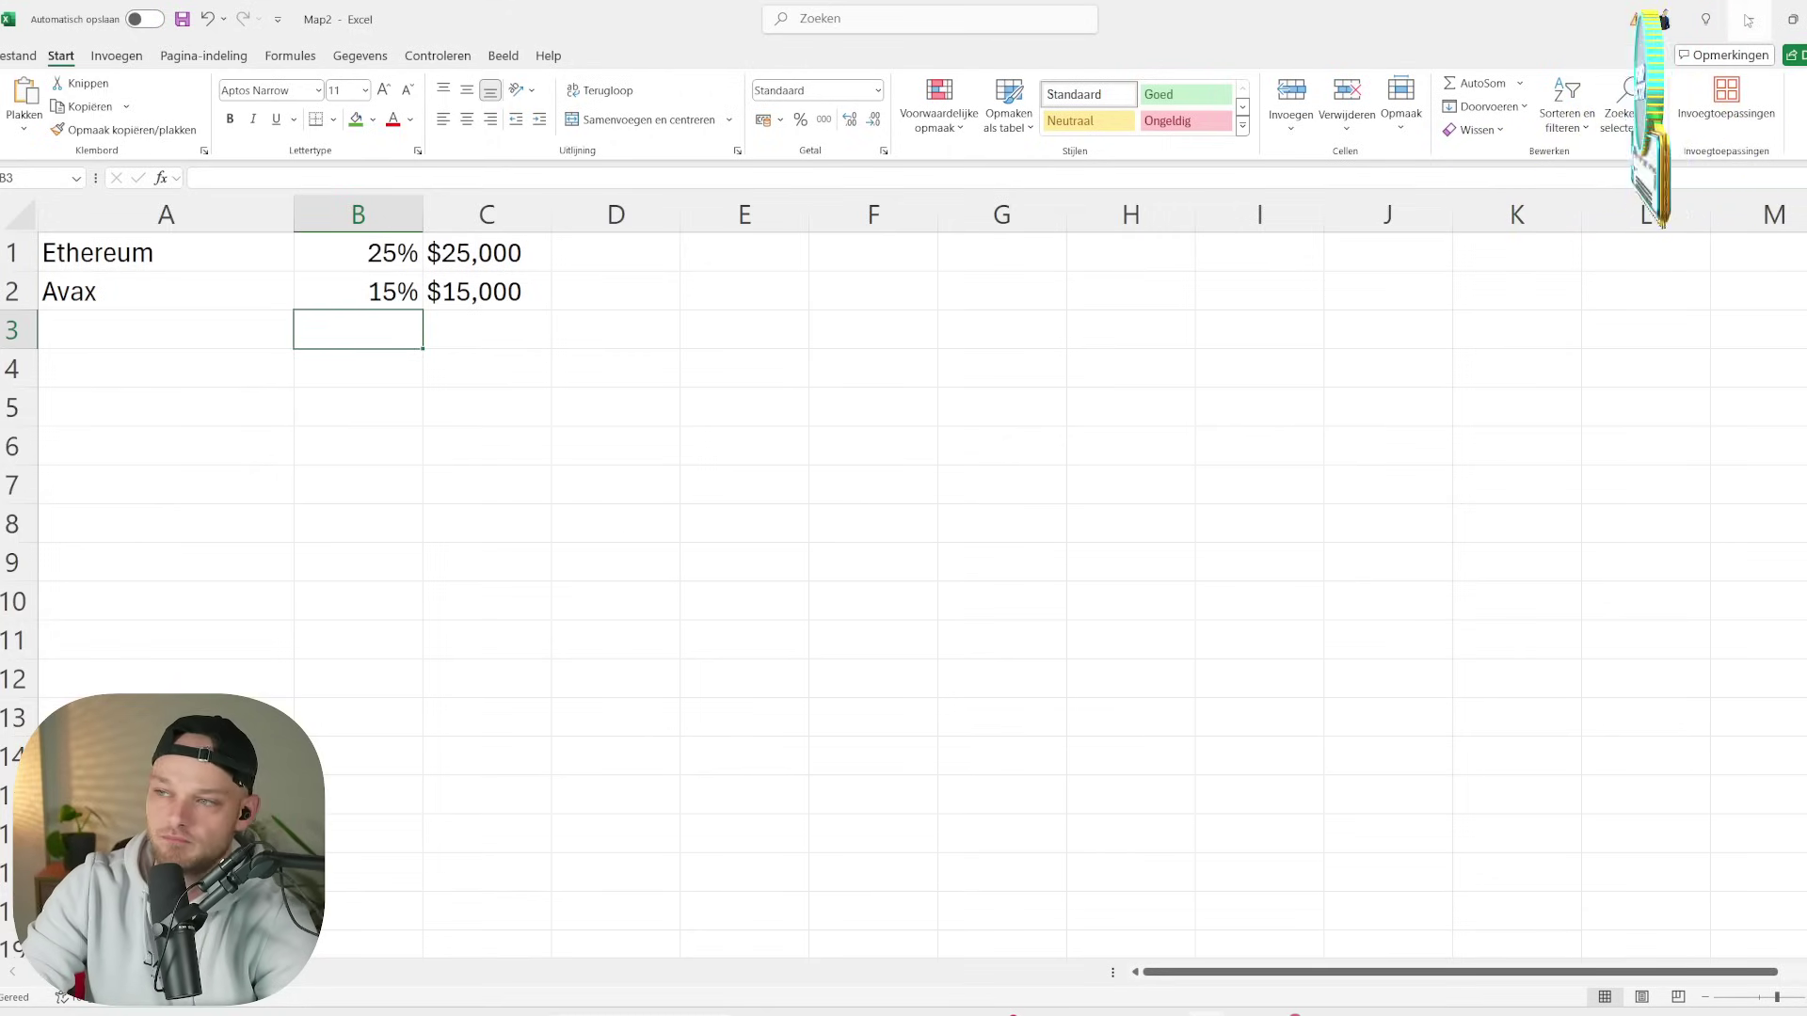
- Switch to CoinGecko in the browser and review the coins ranked roughly 10 to 60 by market cap
{"action": "key", "text": "alt+Tab"}
{"action": "scroll", "coordinate": [618, 839], "scroll_direction": "down", "scroll_amount": 3}
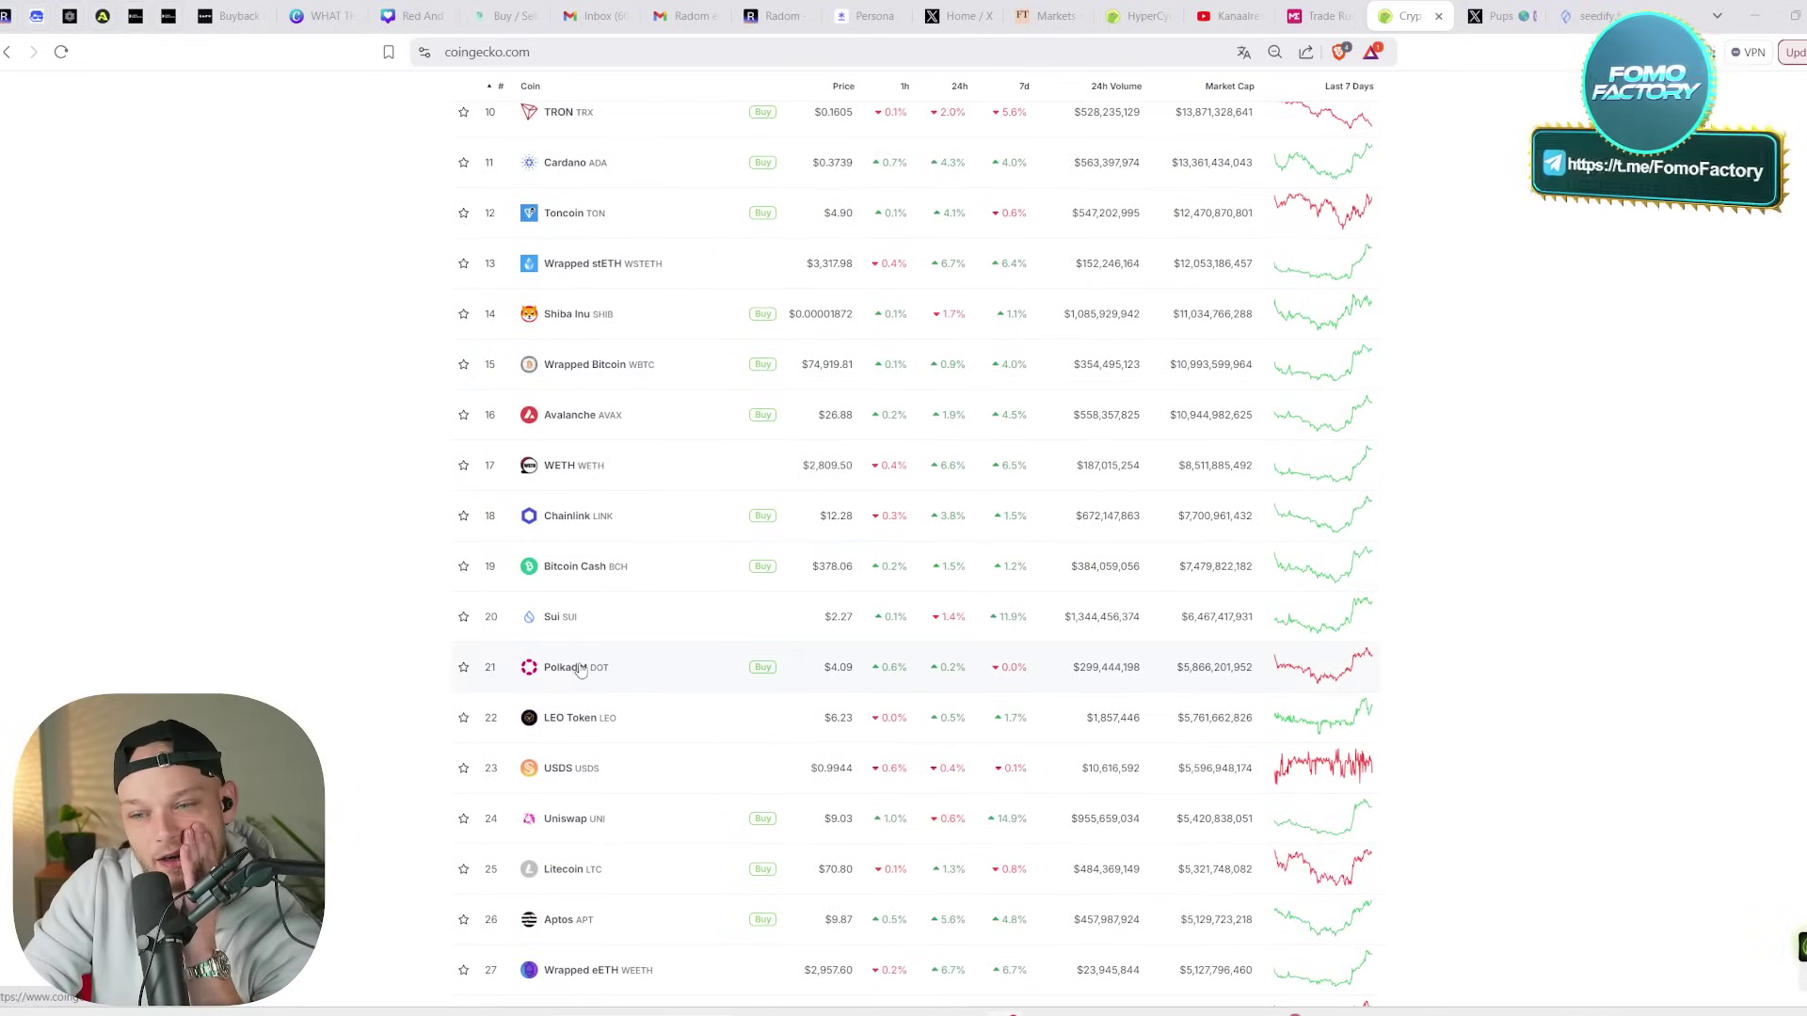
{"action": "scroll", "coordinate": [570, 649], "scroll_direction": "down", "scroll_amount": 6}
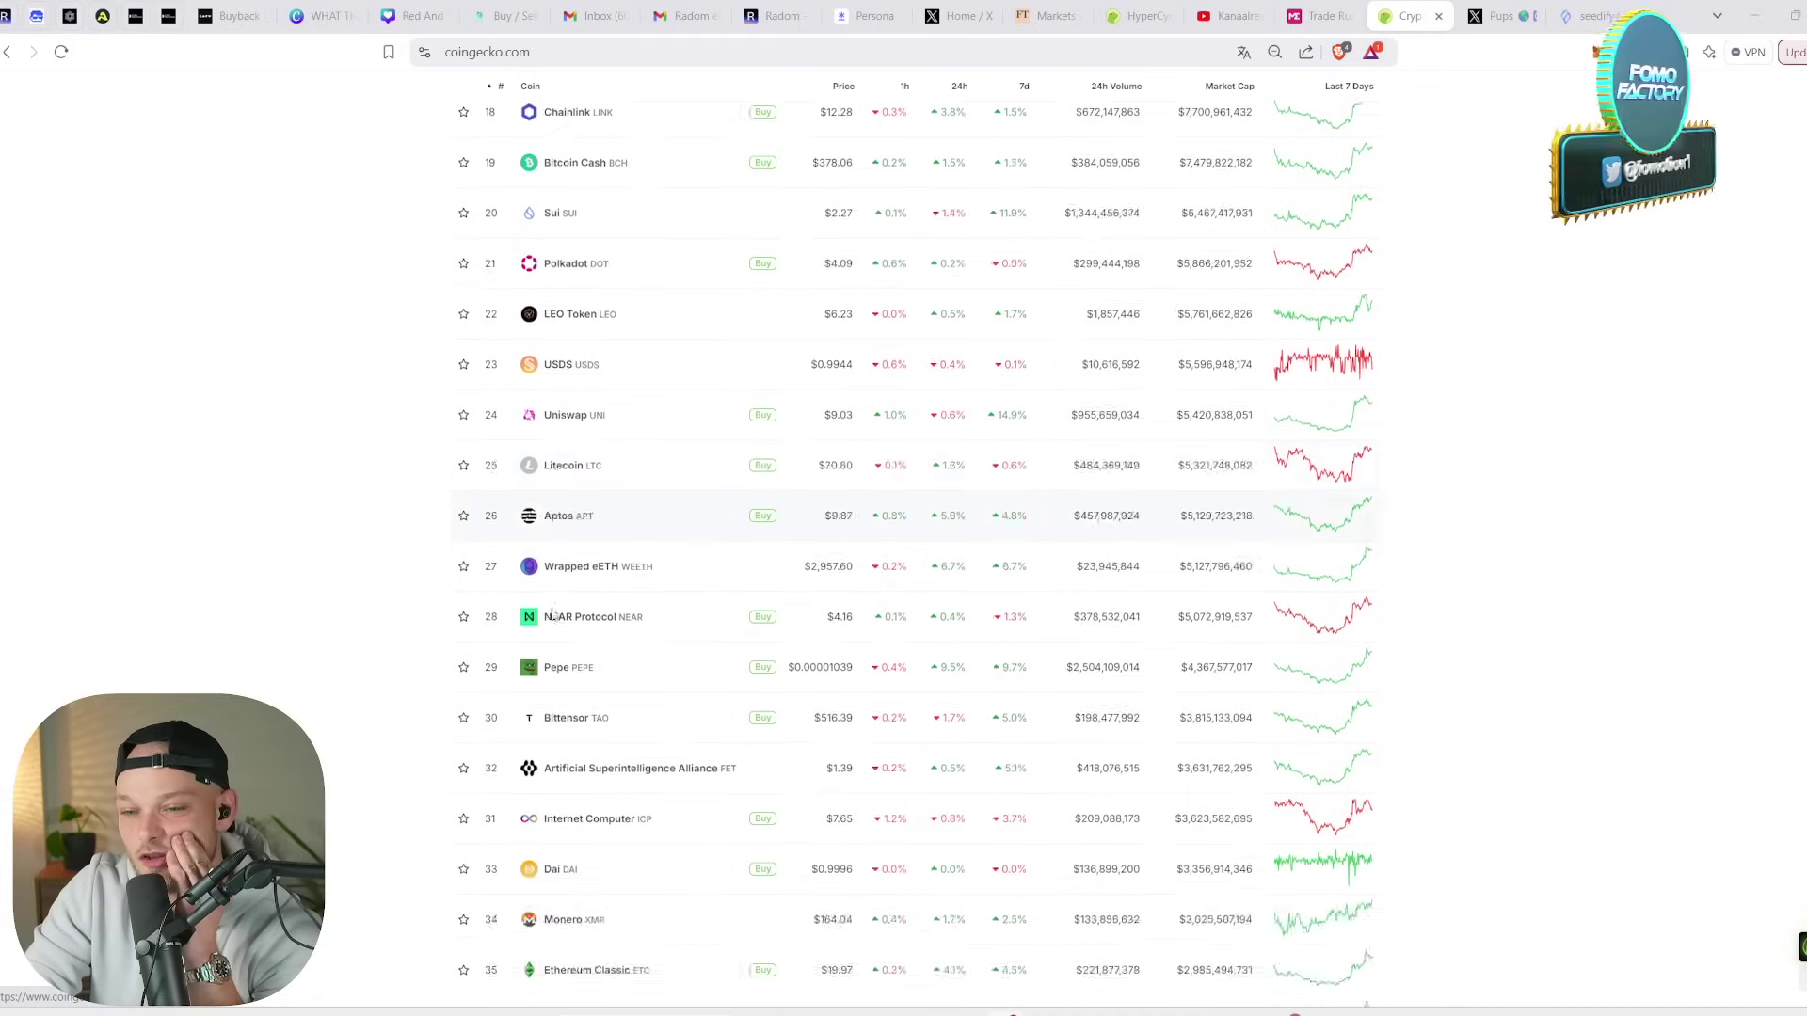
{"action": "scroll", "coordinate": [550, 623], "scroll_direction": "down", "scroll_amount": 2}
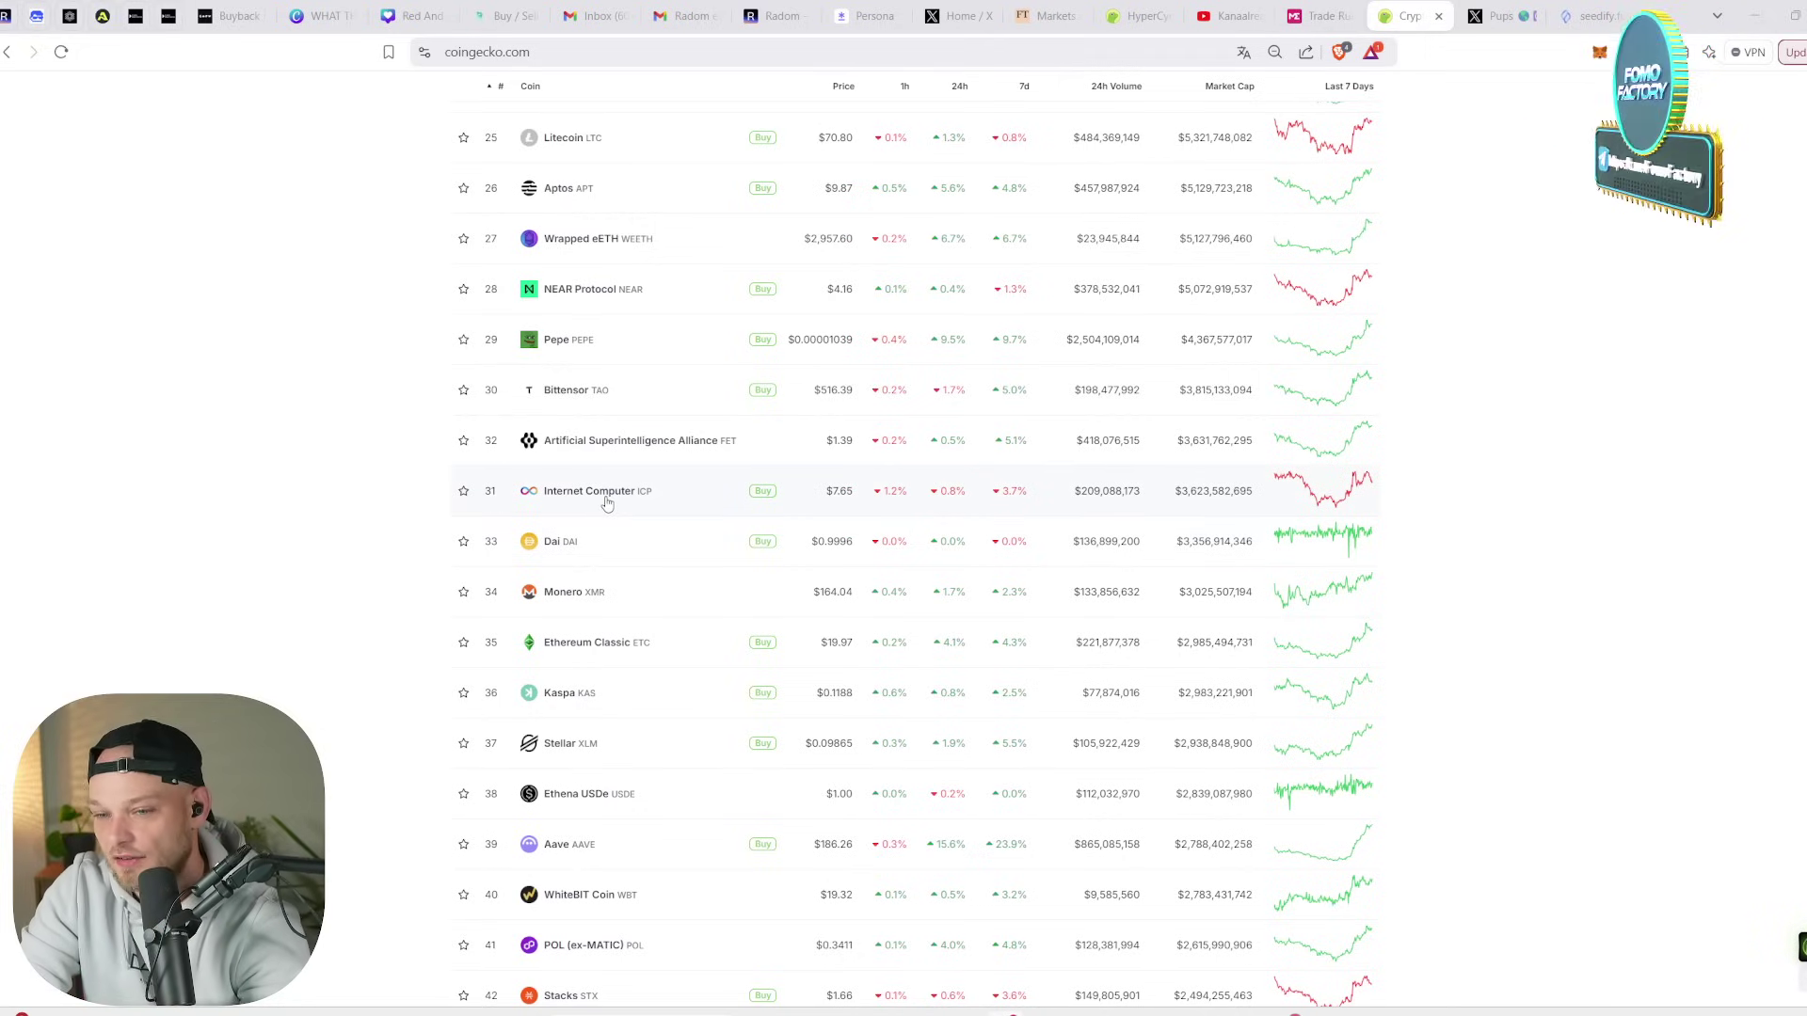
{"action": "scroll", "coordinate": [576, 701], "scroll_direction": "down", "scroll_amount": 1}
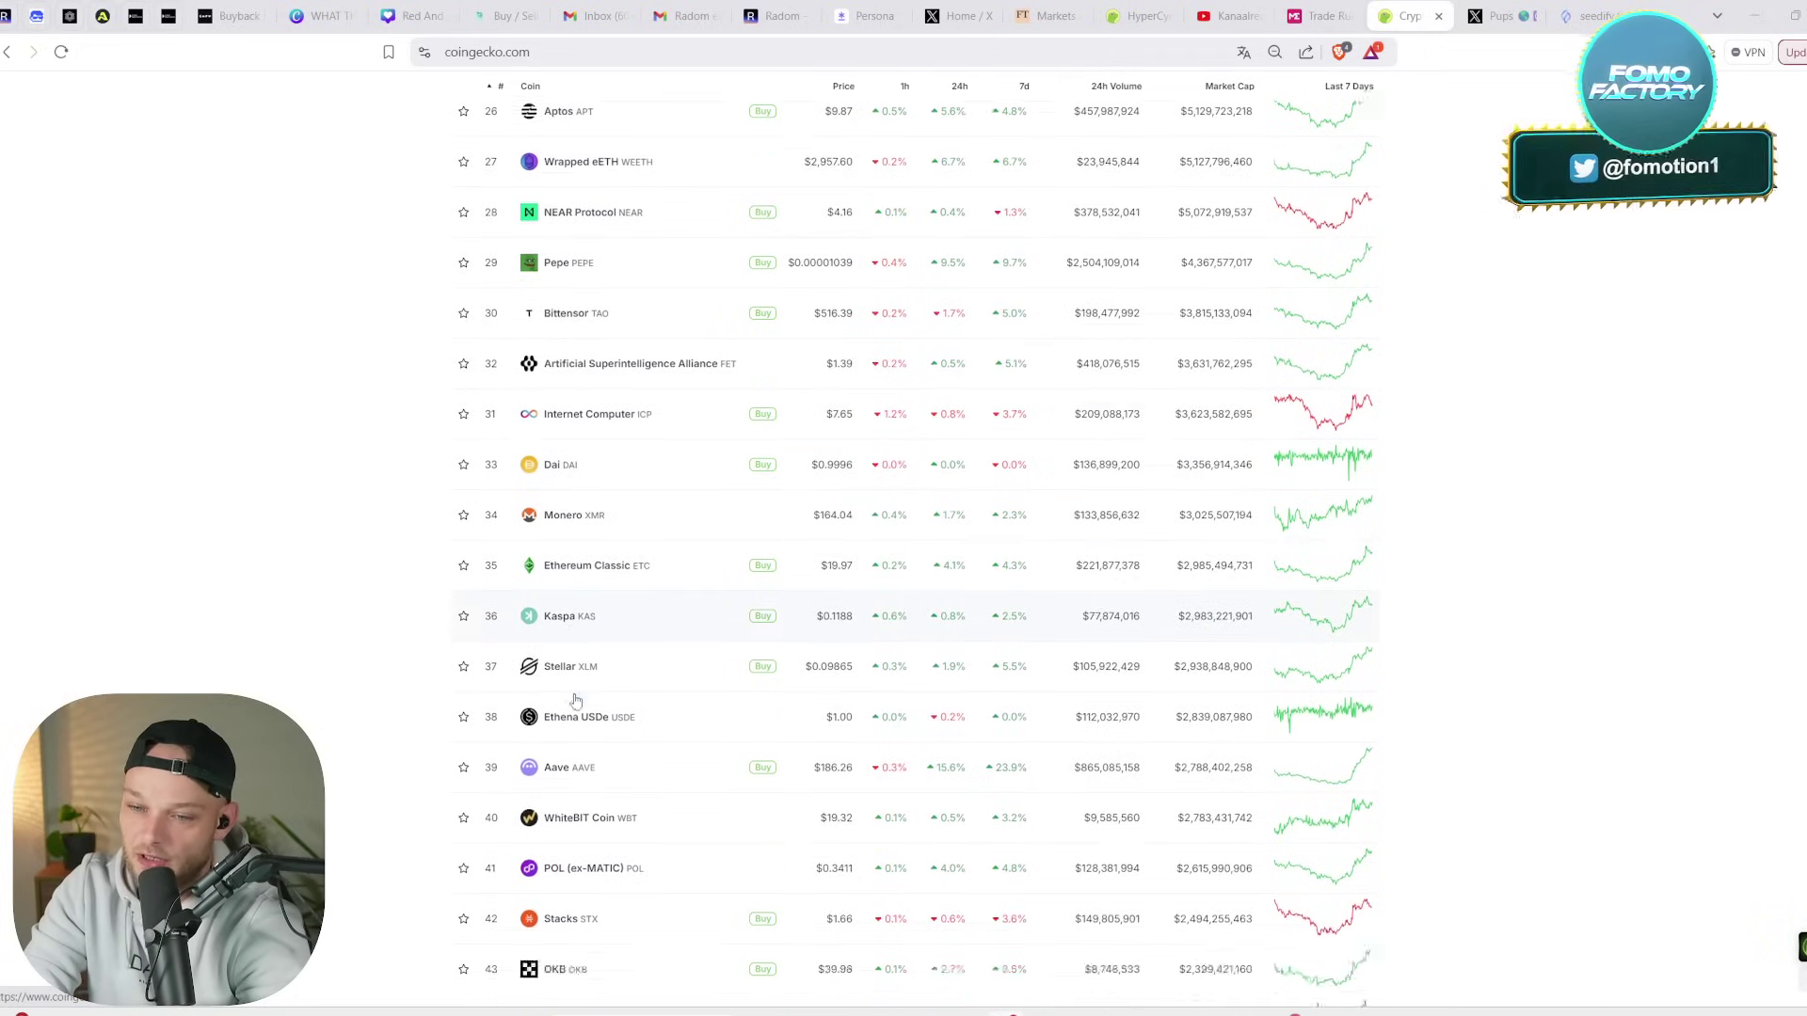
{"action": "scroll", "coordinate": [576, 701], "scroll_direction": "down", "scroll_amount": 6}
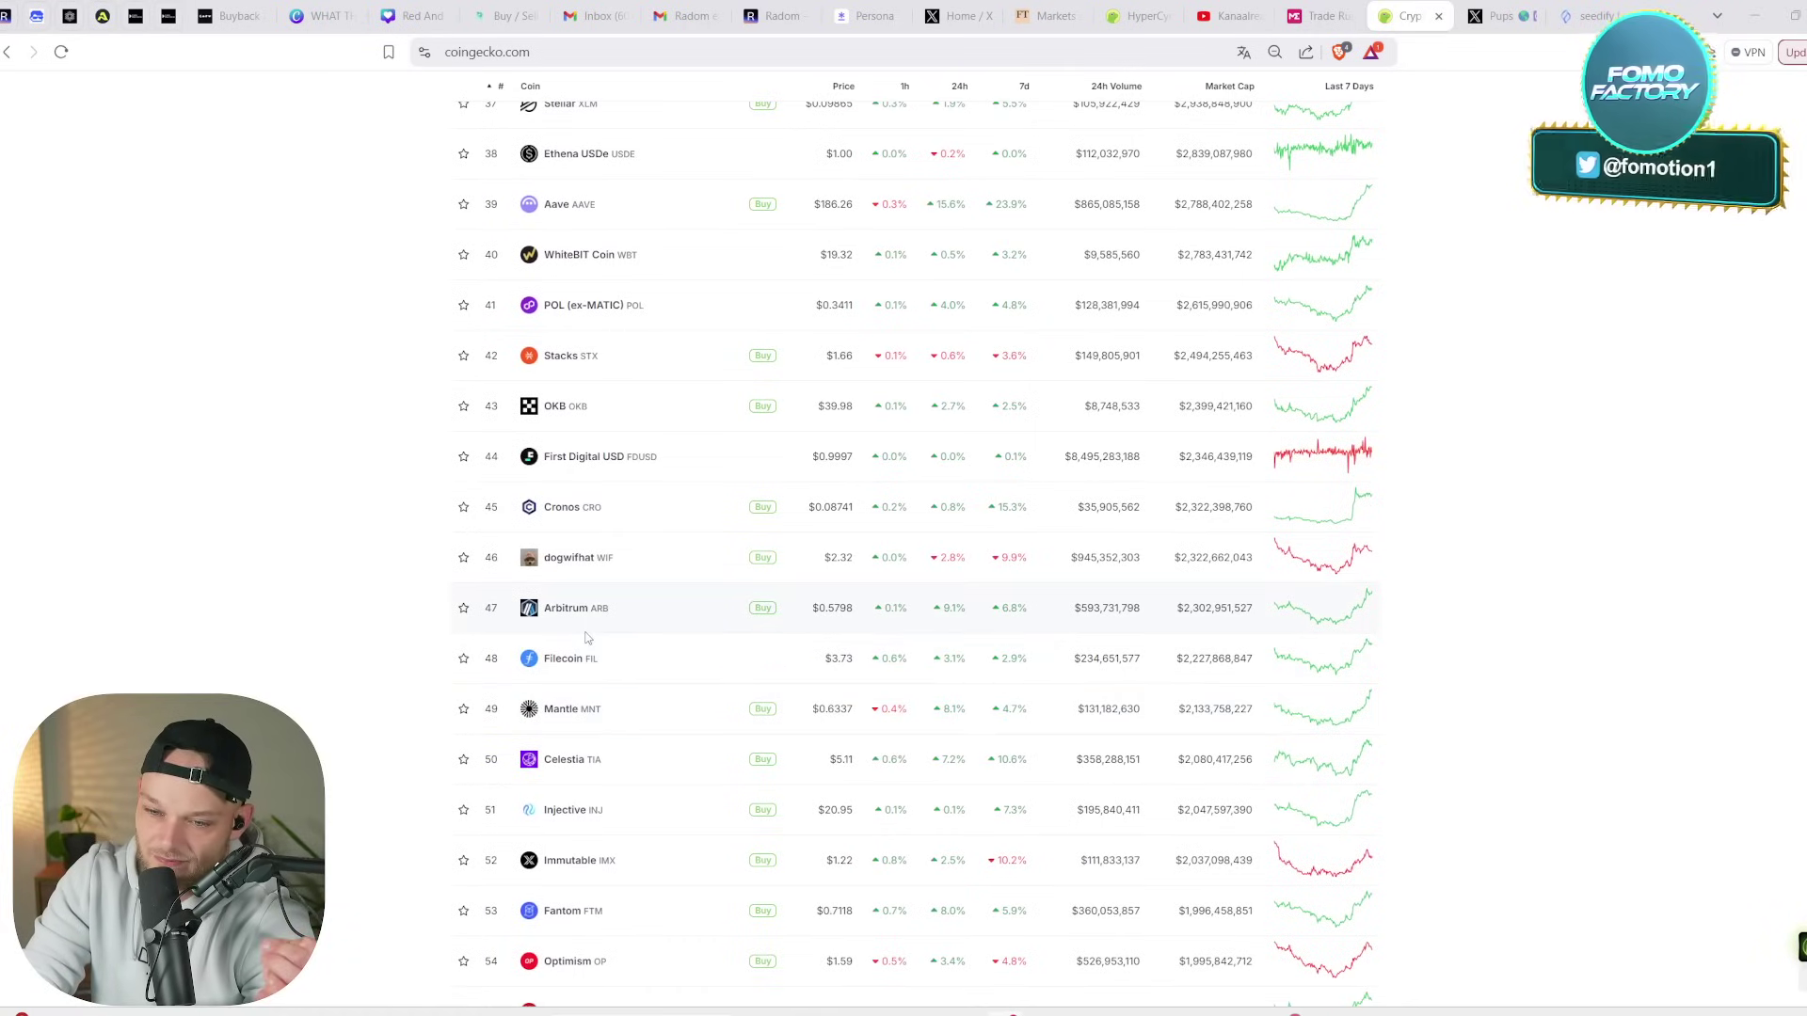
{"action": "scroll", "coordinate": [586, 638], "scroll_direction": "down", "scroll_amount": 3}
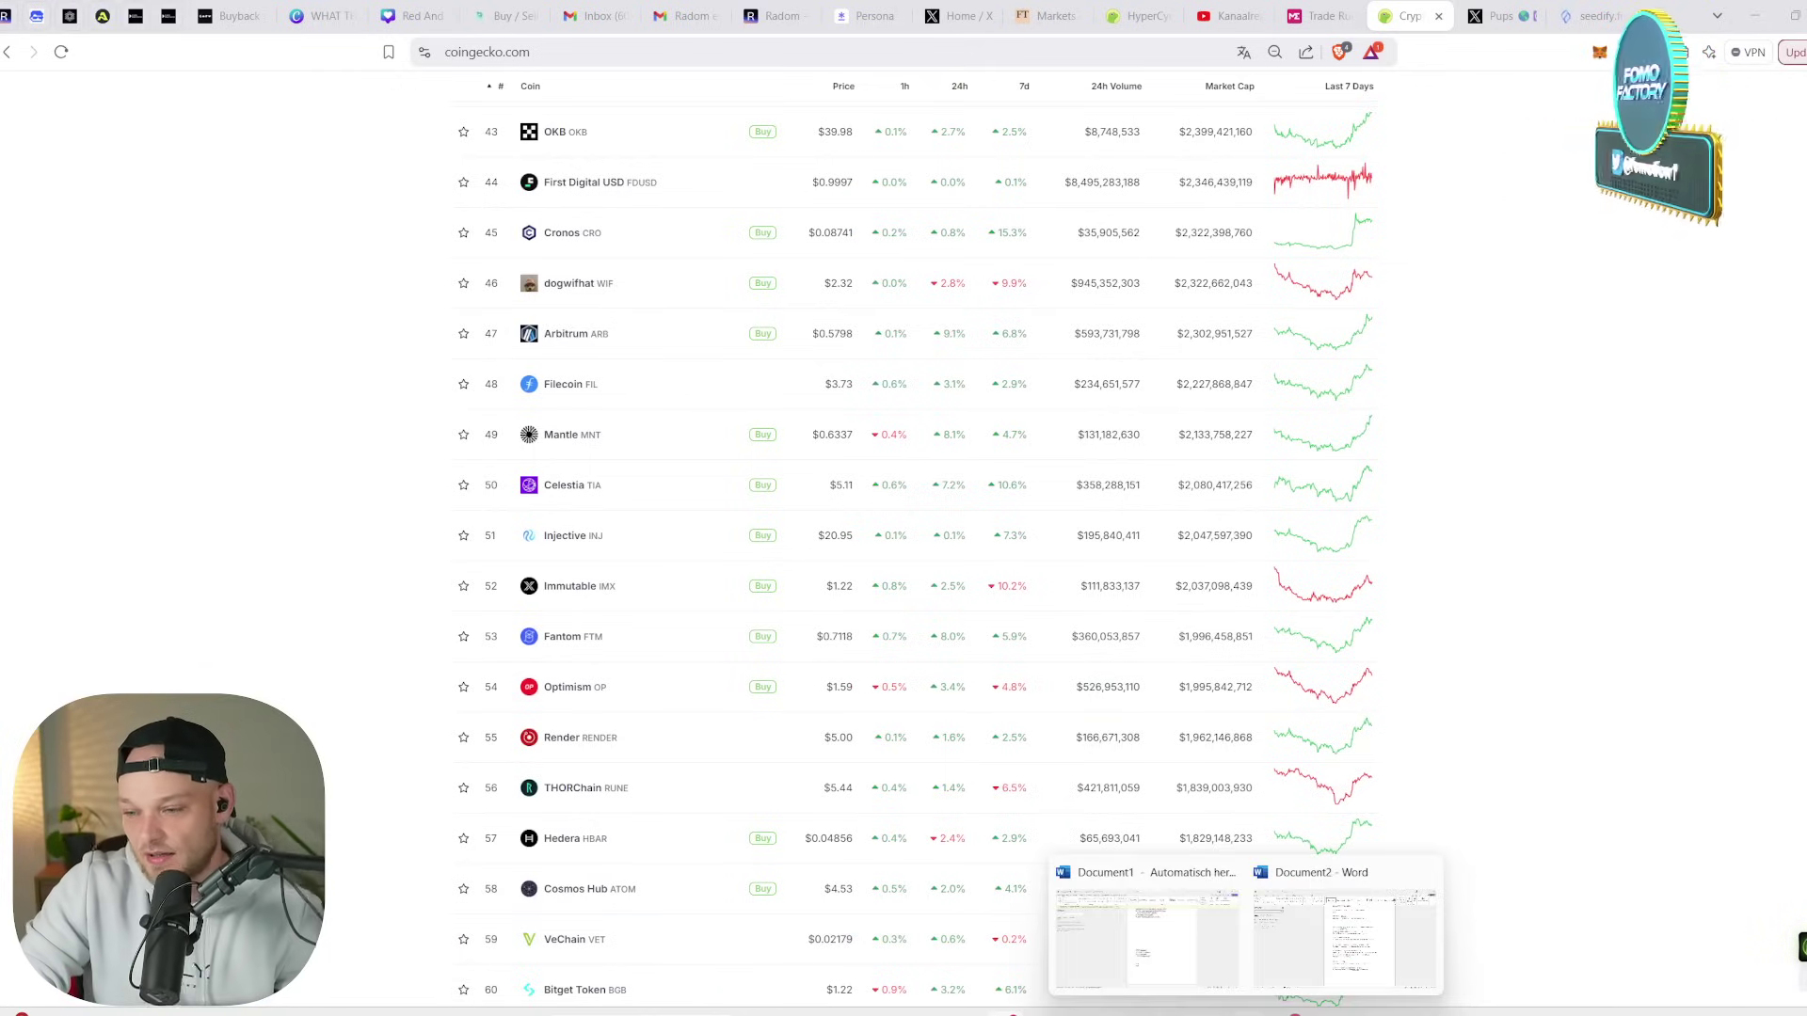
- Return to the Map2 workbook in Excel and add the coins Sfund in cell A3 and Sworld in A4
{"action": "mouse_move", "coordinate": [1226, 1012]}
{"action": "left_click", "coordinate": [1414, 946]}
{"action": "left_click", "coordinate": [234, 570]}
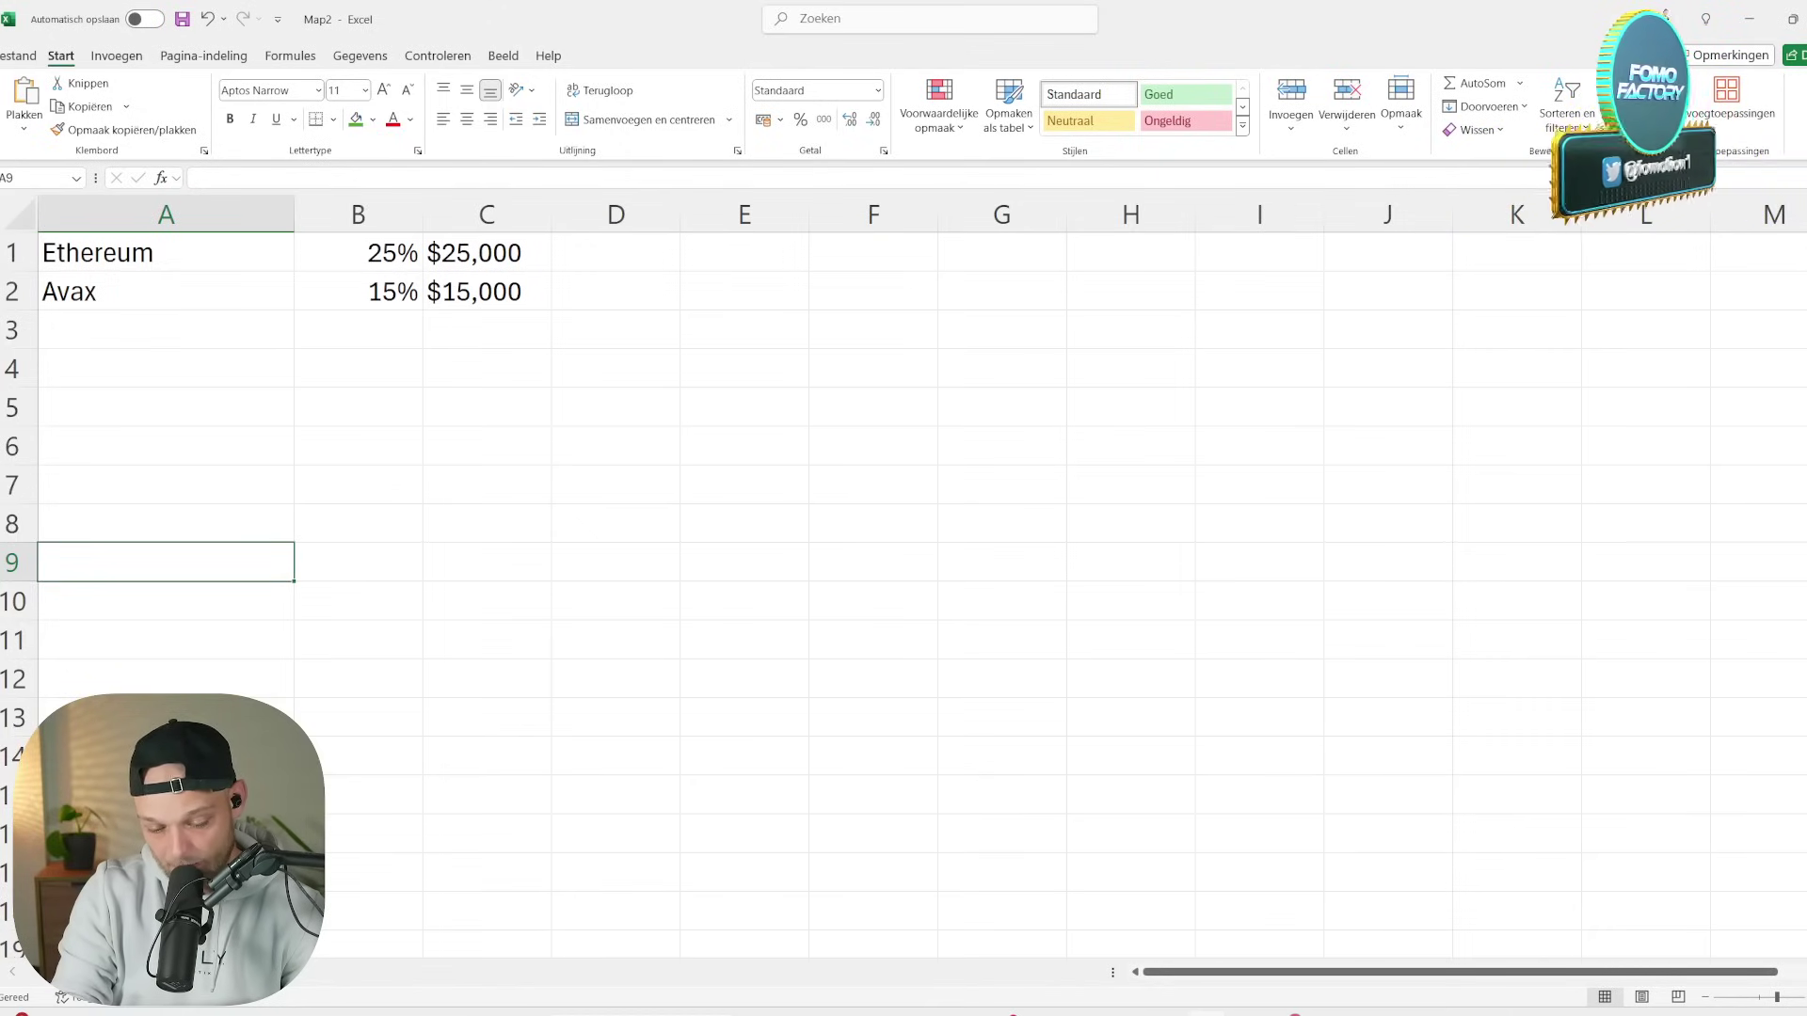
{"action": "left_click", "coordinate": [122, 318]}
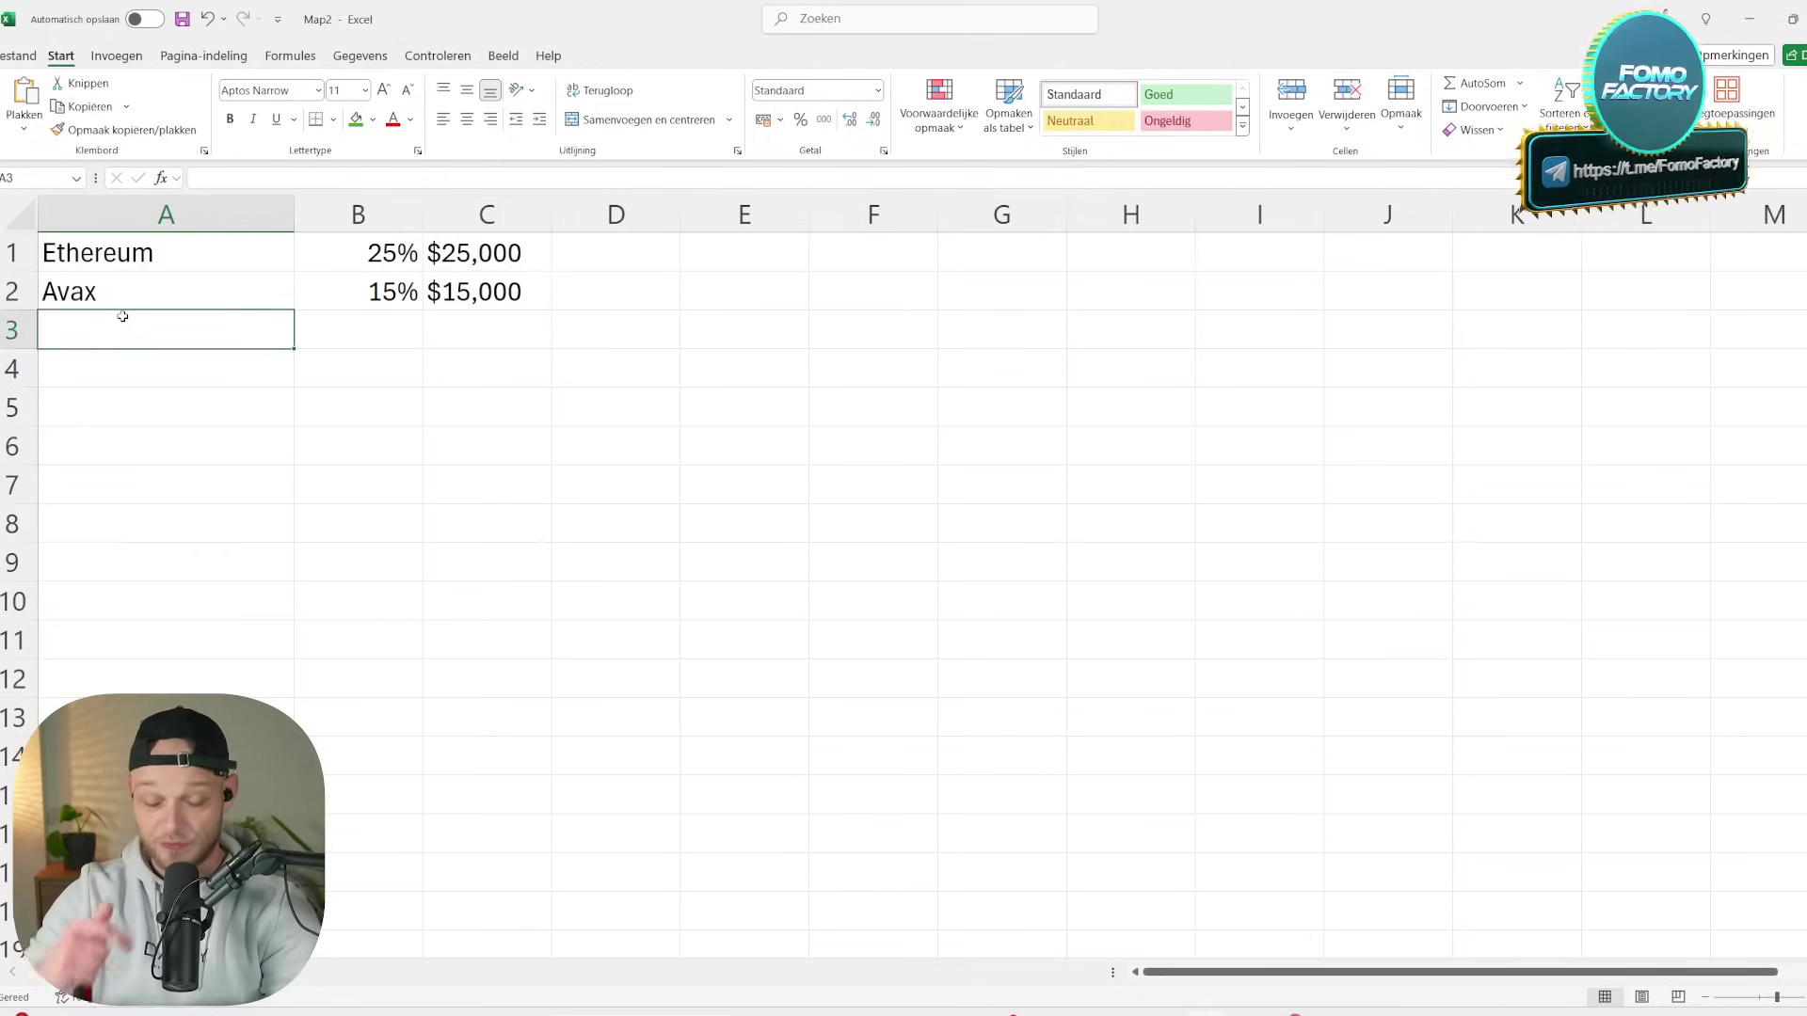
{"action": "type", "text": "Sfunbds"}
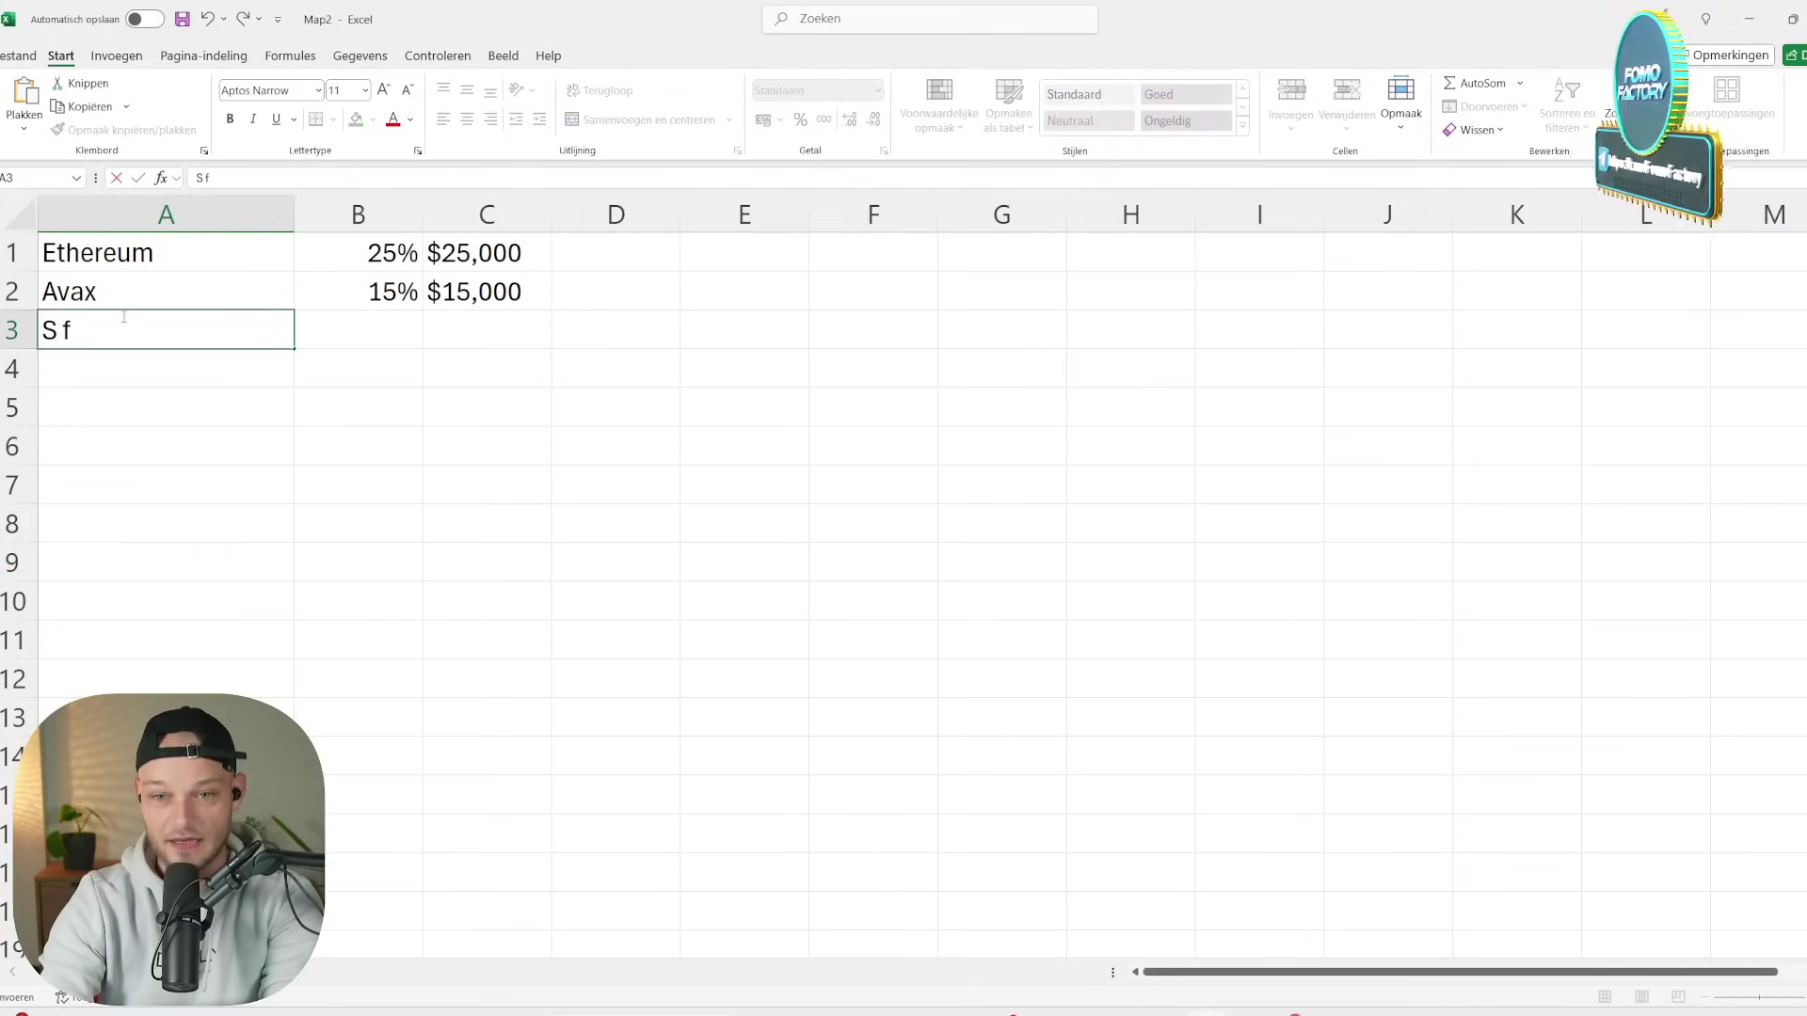
{"action": "key", "text": "BackSpace"}
{"action": "key", "text": "BackSpace"}
{"action": "key", "text": "BackSpace"}
{"action": "type", "text": "d"}
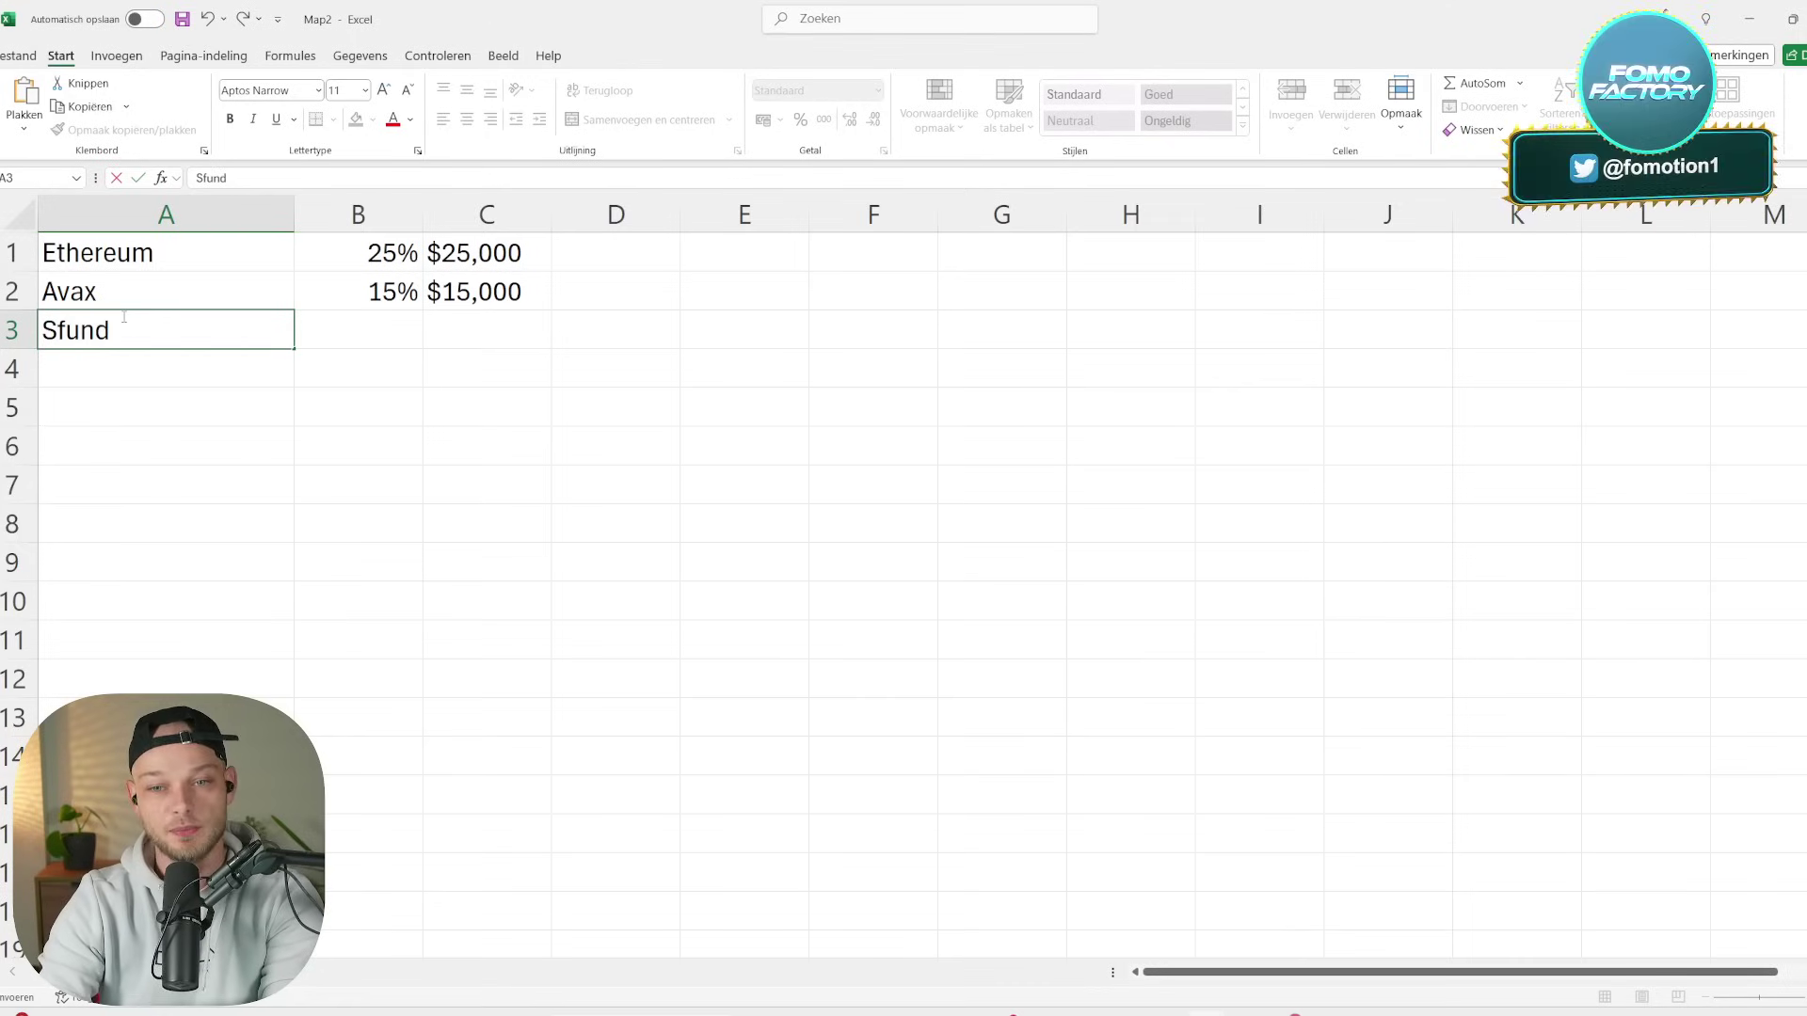
{"action": "key", "text": "Tab"}
{"action": "key", "text": "Return"}
{"action": "type", "text": "Sworld"}
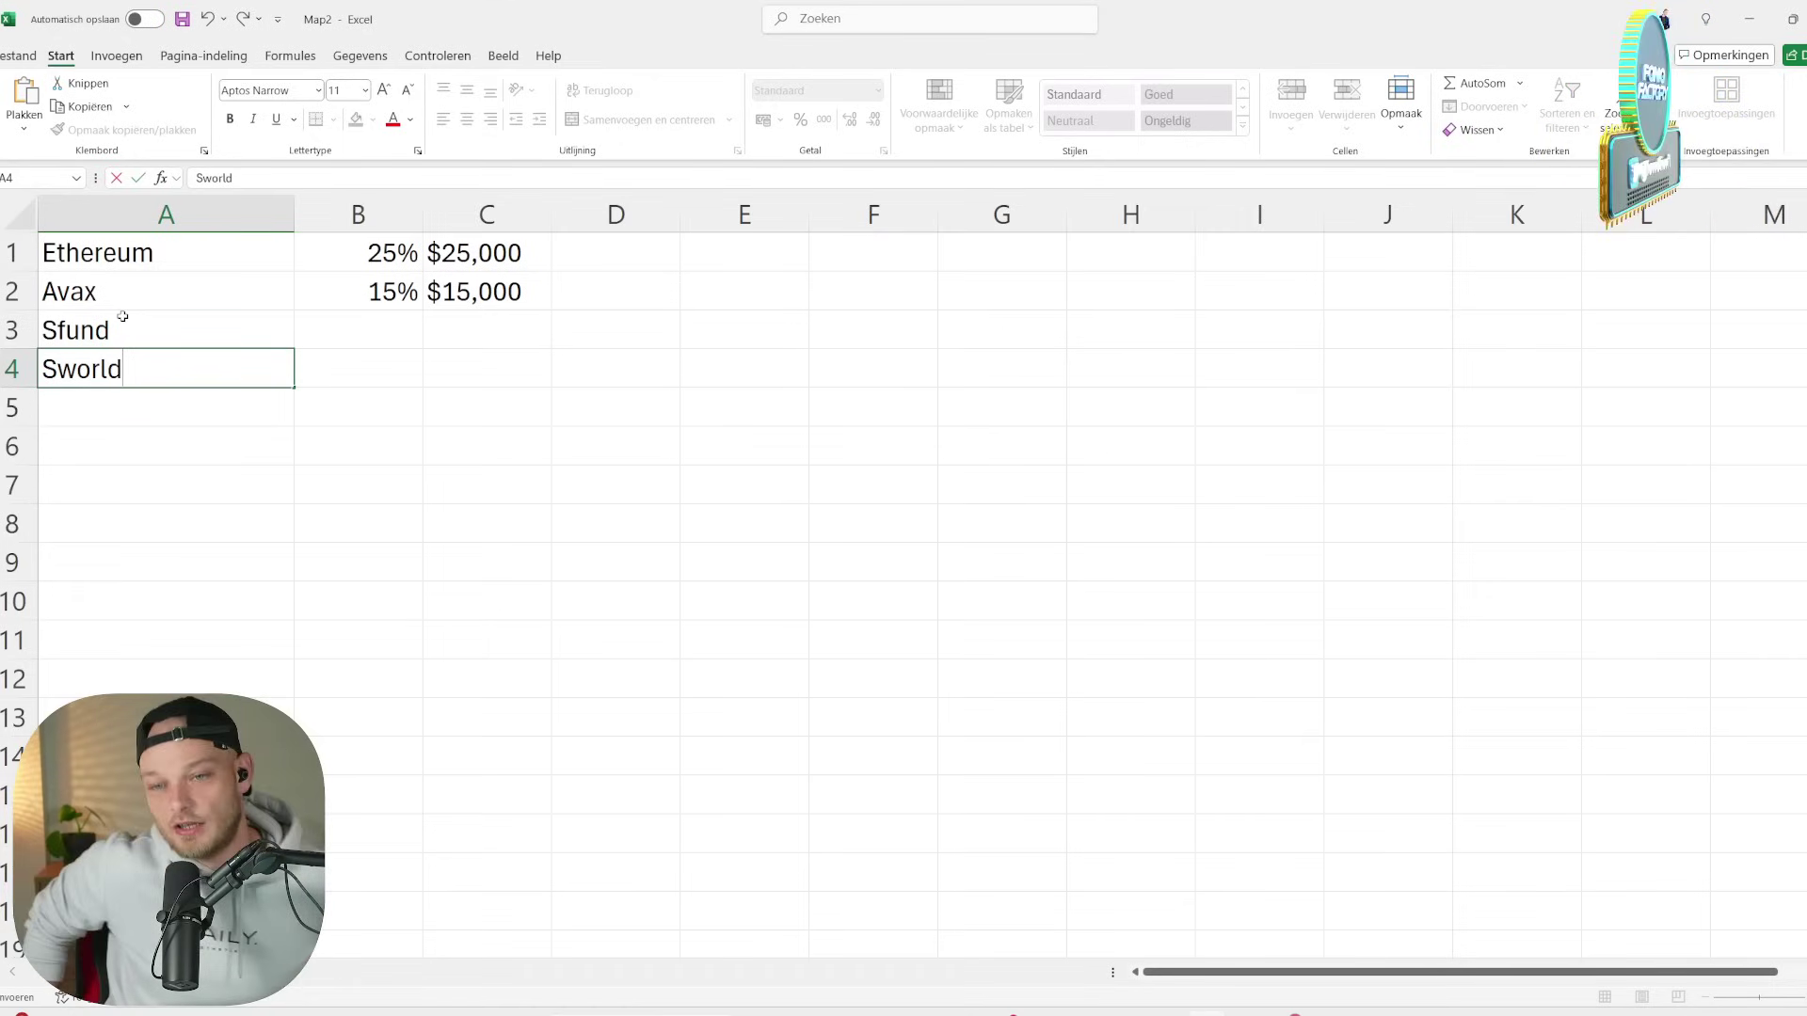
- Switch to CoinGecko, find Seedworld (SWORLD) with the search "swo" and check its fully diluted valuation
{"action": "left_click", "coordinate": [1748, 19]}
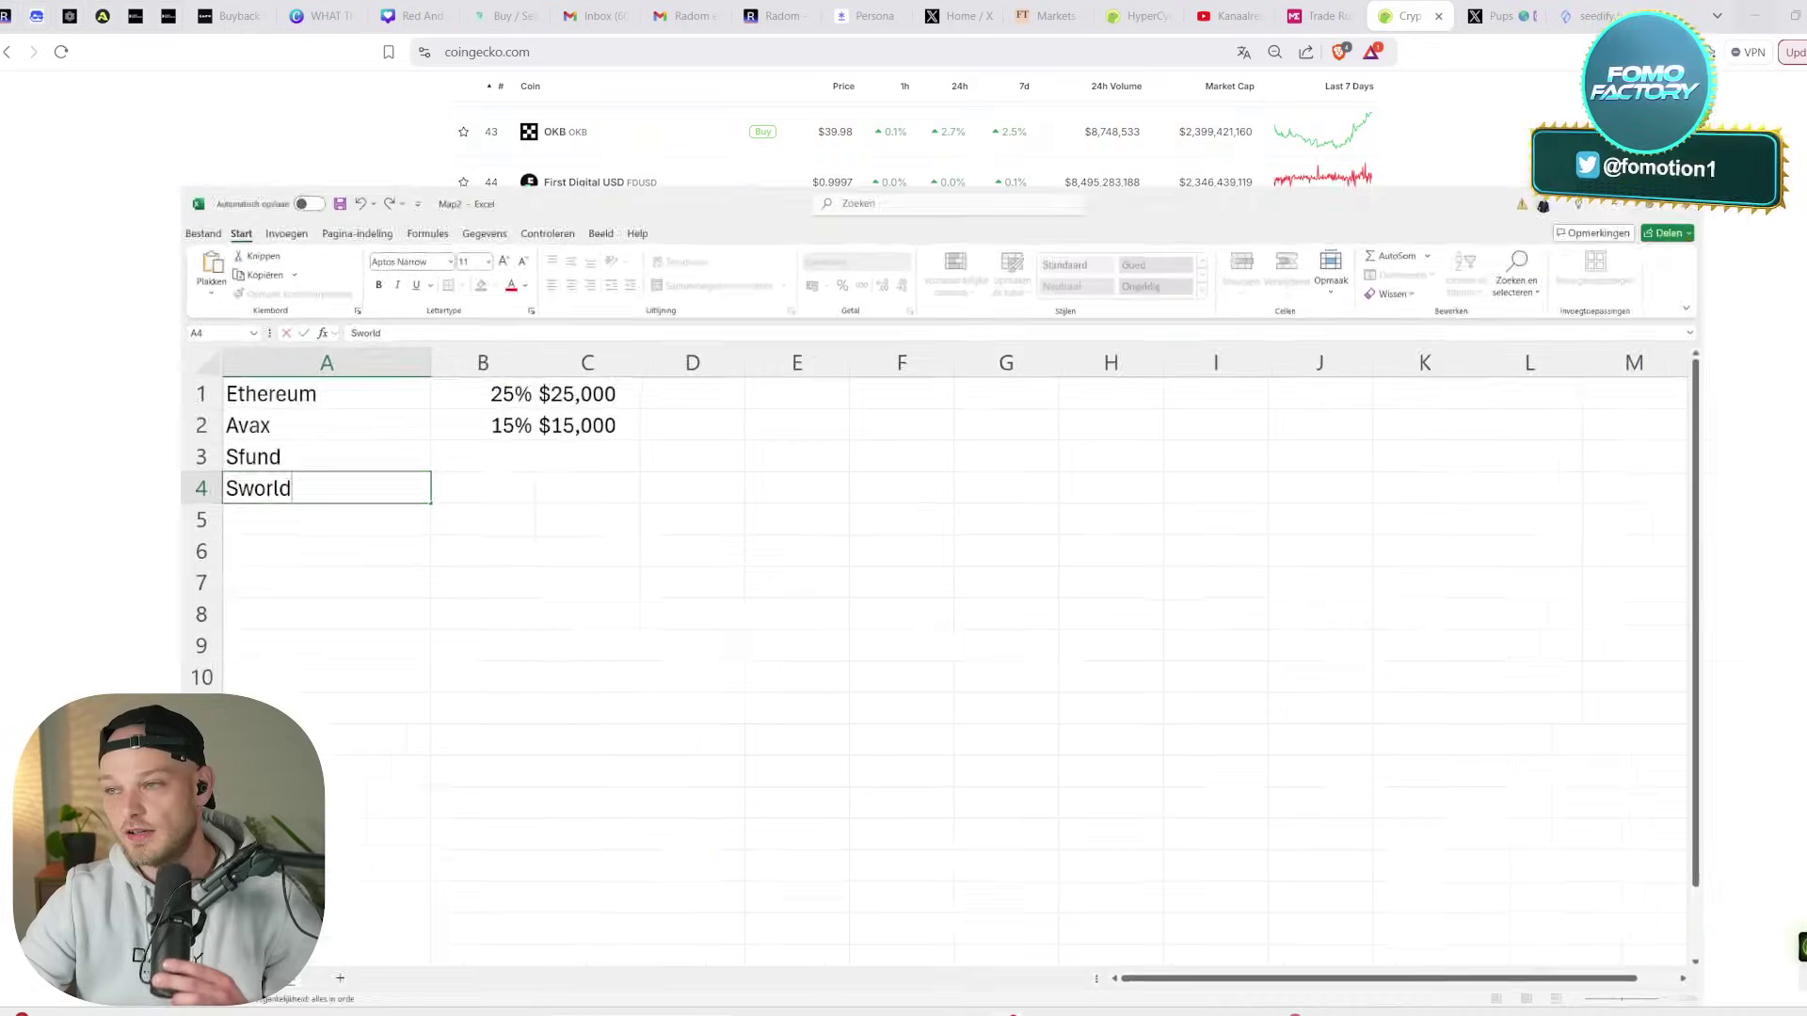
{"action": "scroll", "coordinate": [1261, 354], "scroll_direction": "up", "scroll_amount": 10}
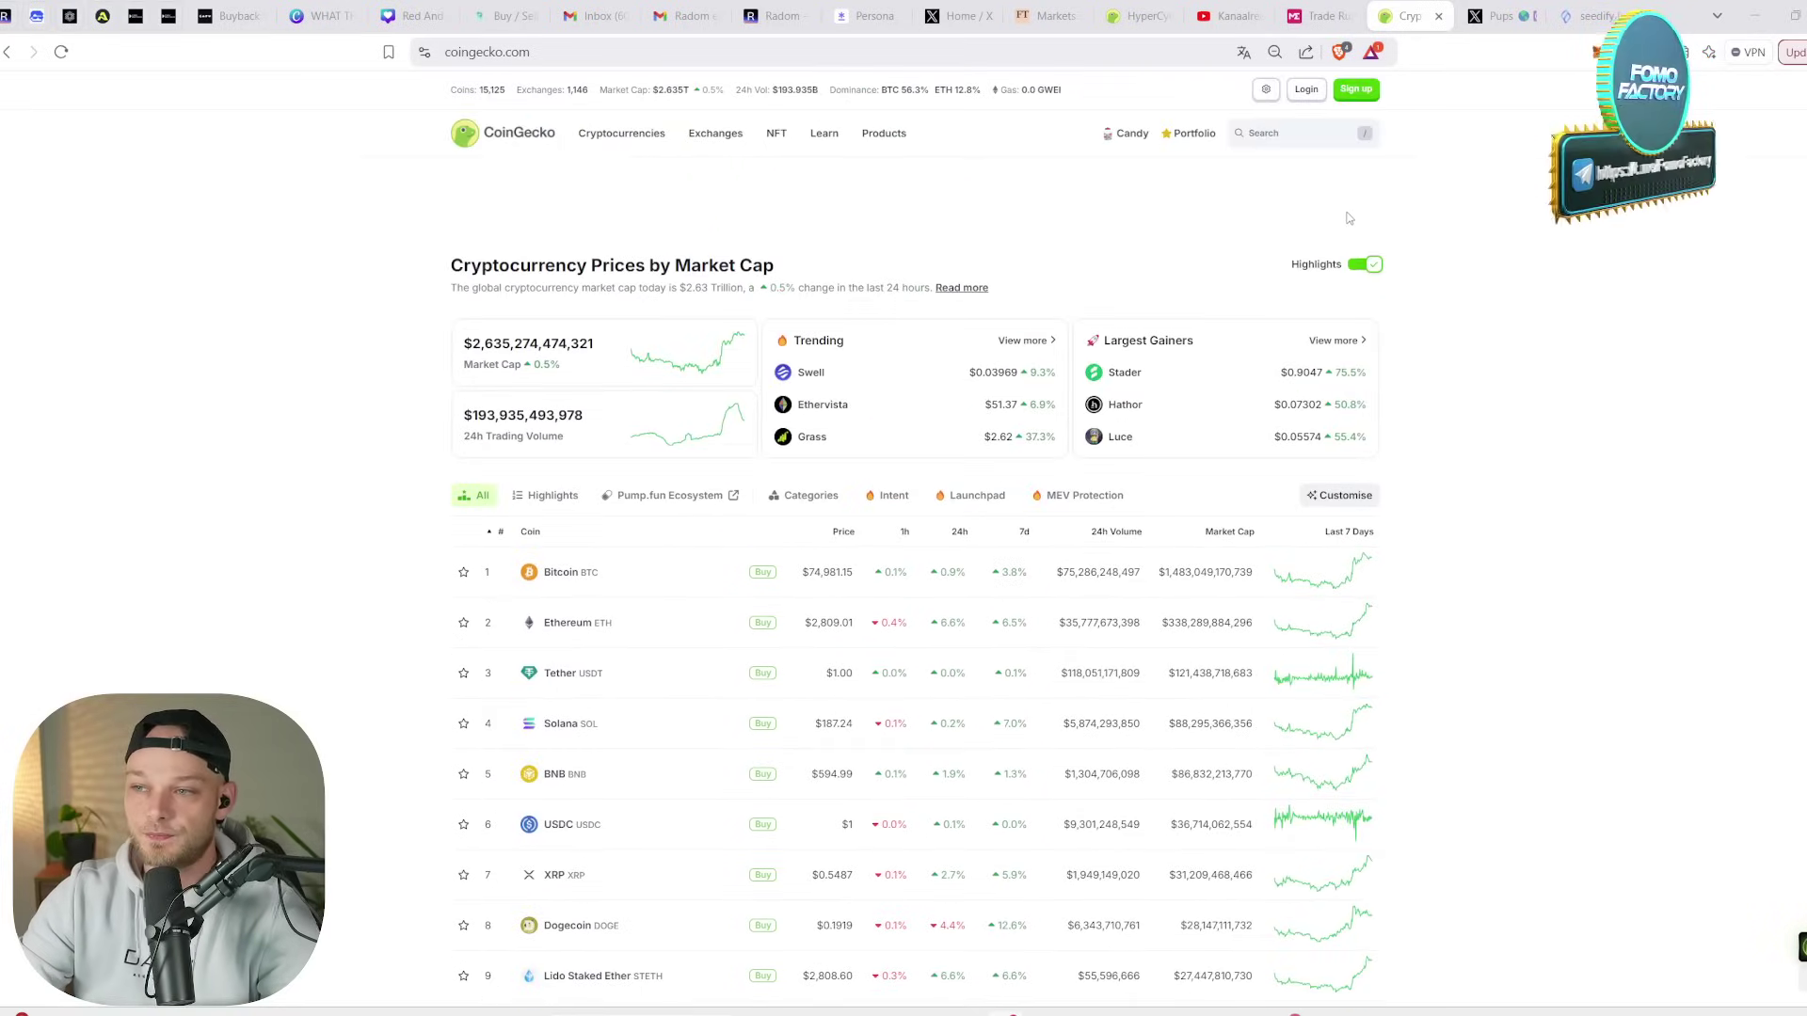
{"action": "left_click", "coordinate": [1277, 137]}
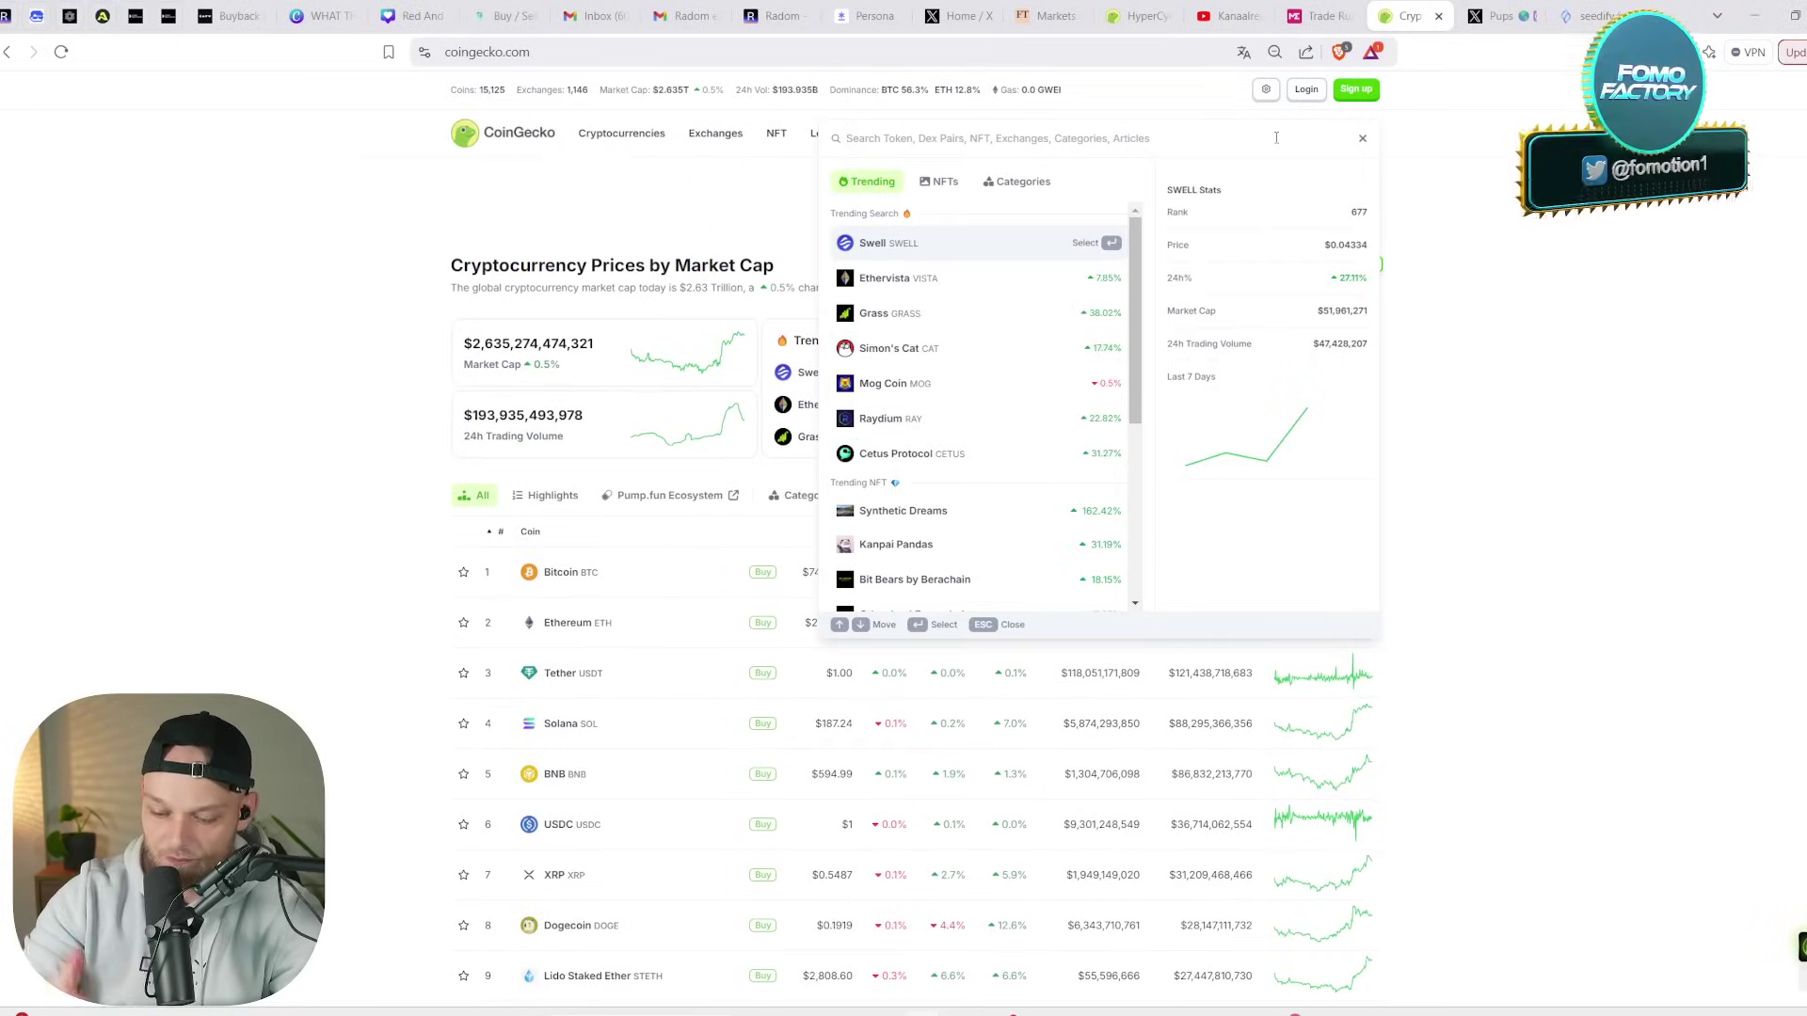
{"action": "type", "text": "swo"}
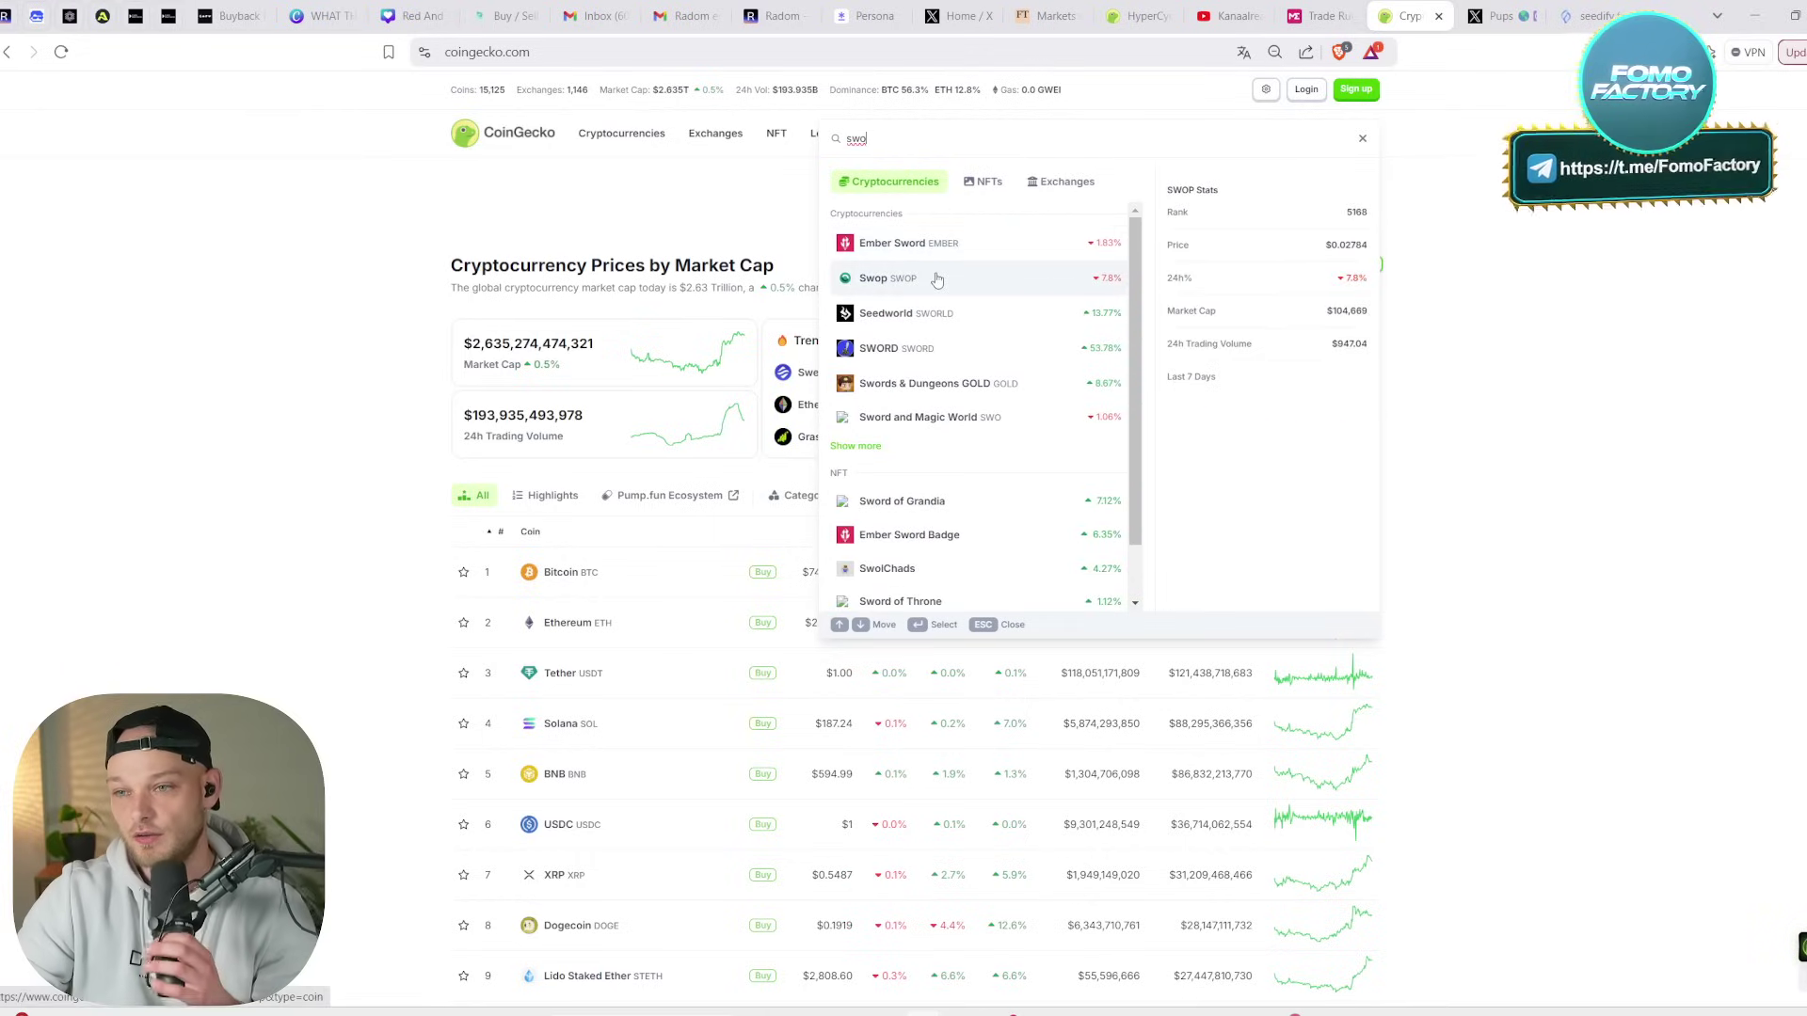
{"action": "left_click", "coordinate": [937, 318]}
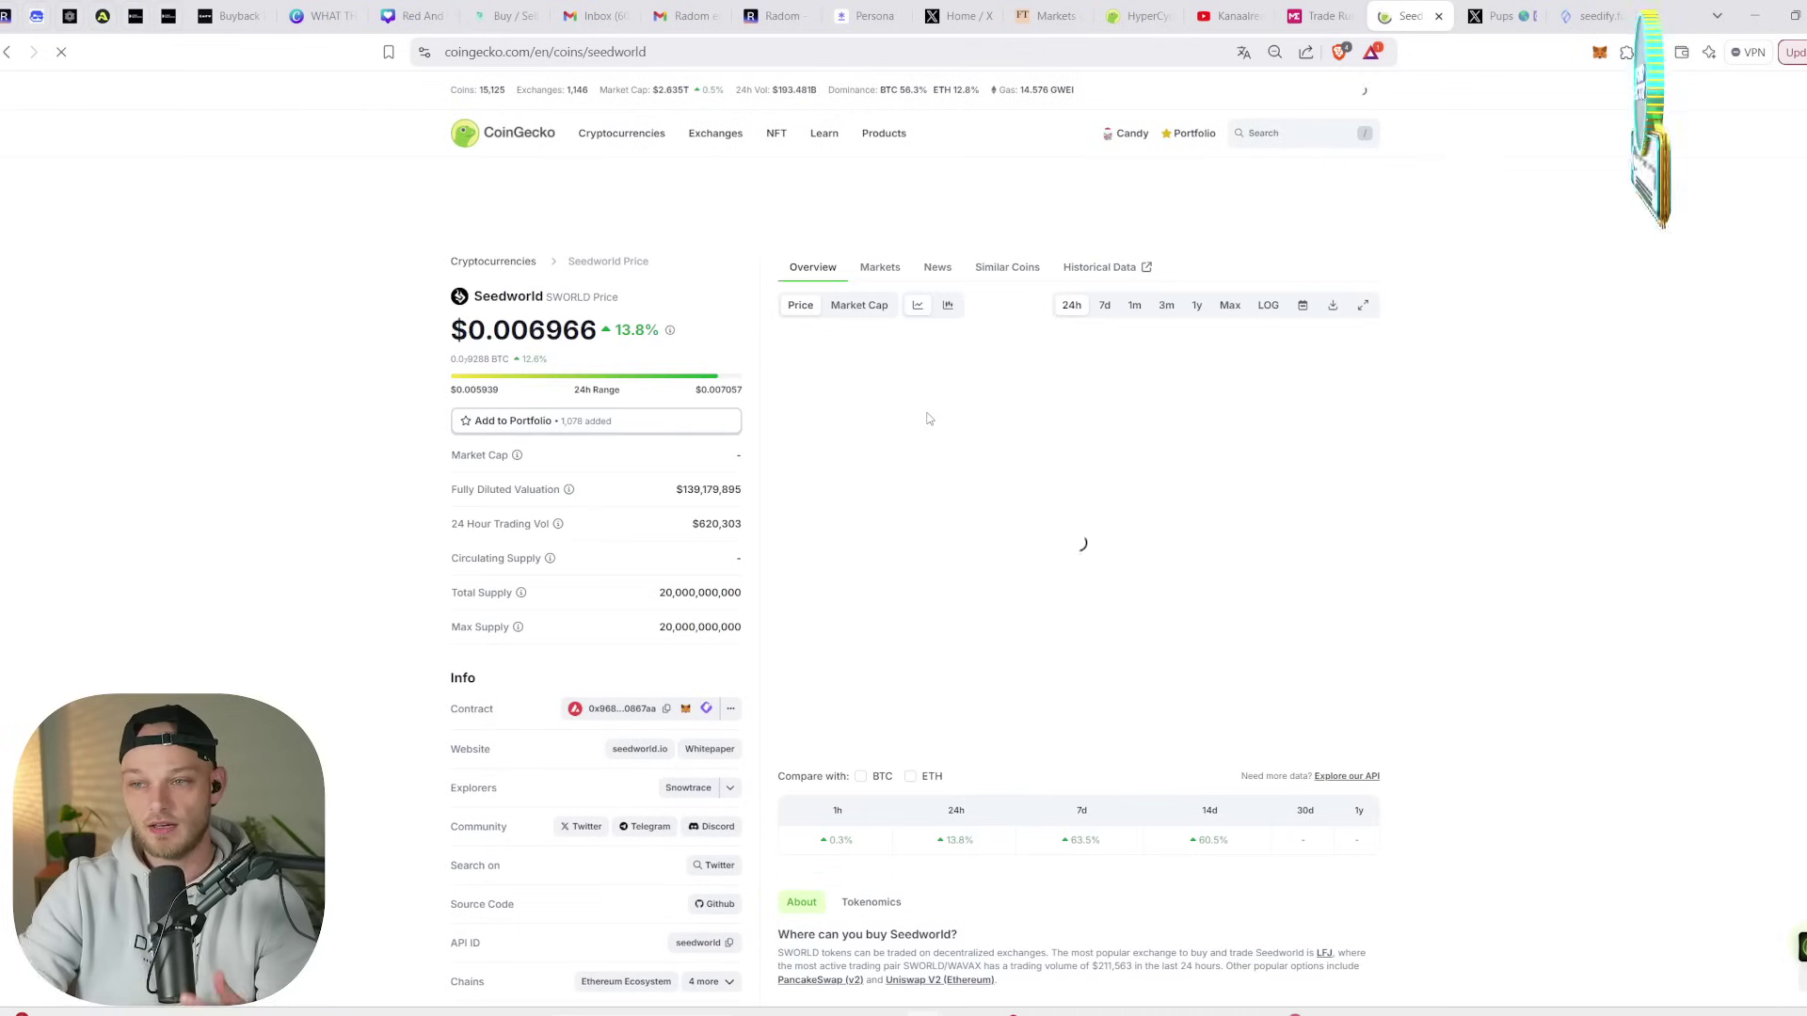
{"action": "left_click_drag", "start_coordinate": [682, 491], "coordinate": [693, 497]}
{"action": "left_click", "coordinate": [621, 505]}
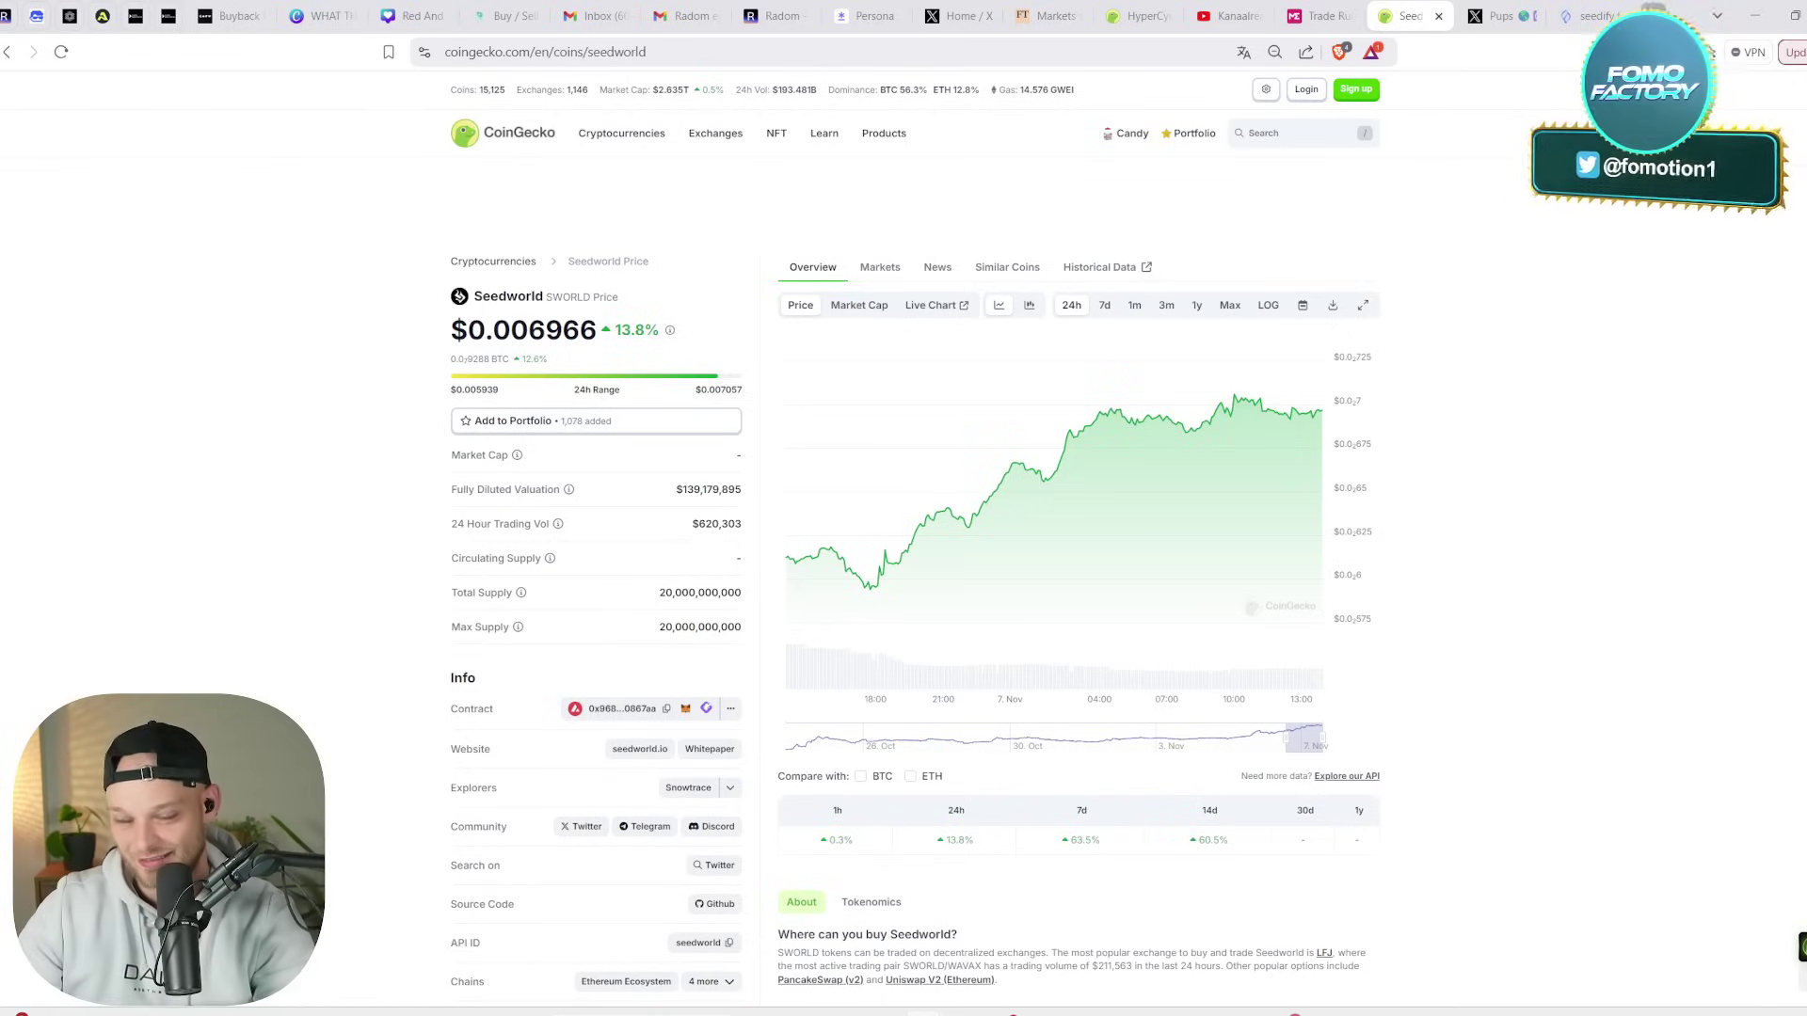
- Open cryptorank.io in a new browser tab, search for "sand" and open The Sandbox page
{"action": "key", "text": "ctrl+t"}
{"action": "type", "text": "cryptorank.io"}
{"action": "key", "text": "Return"}
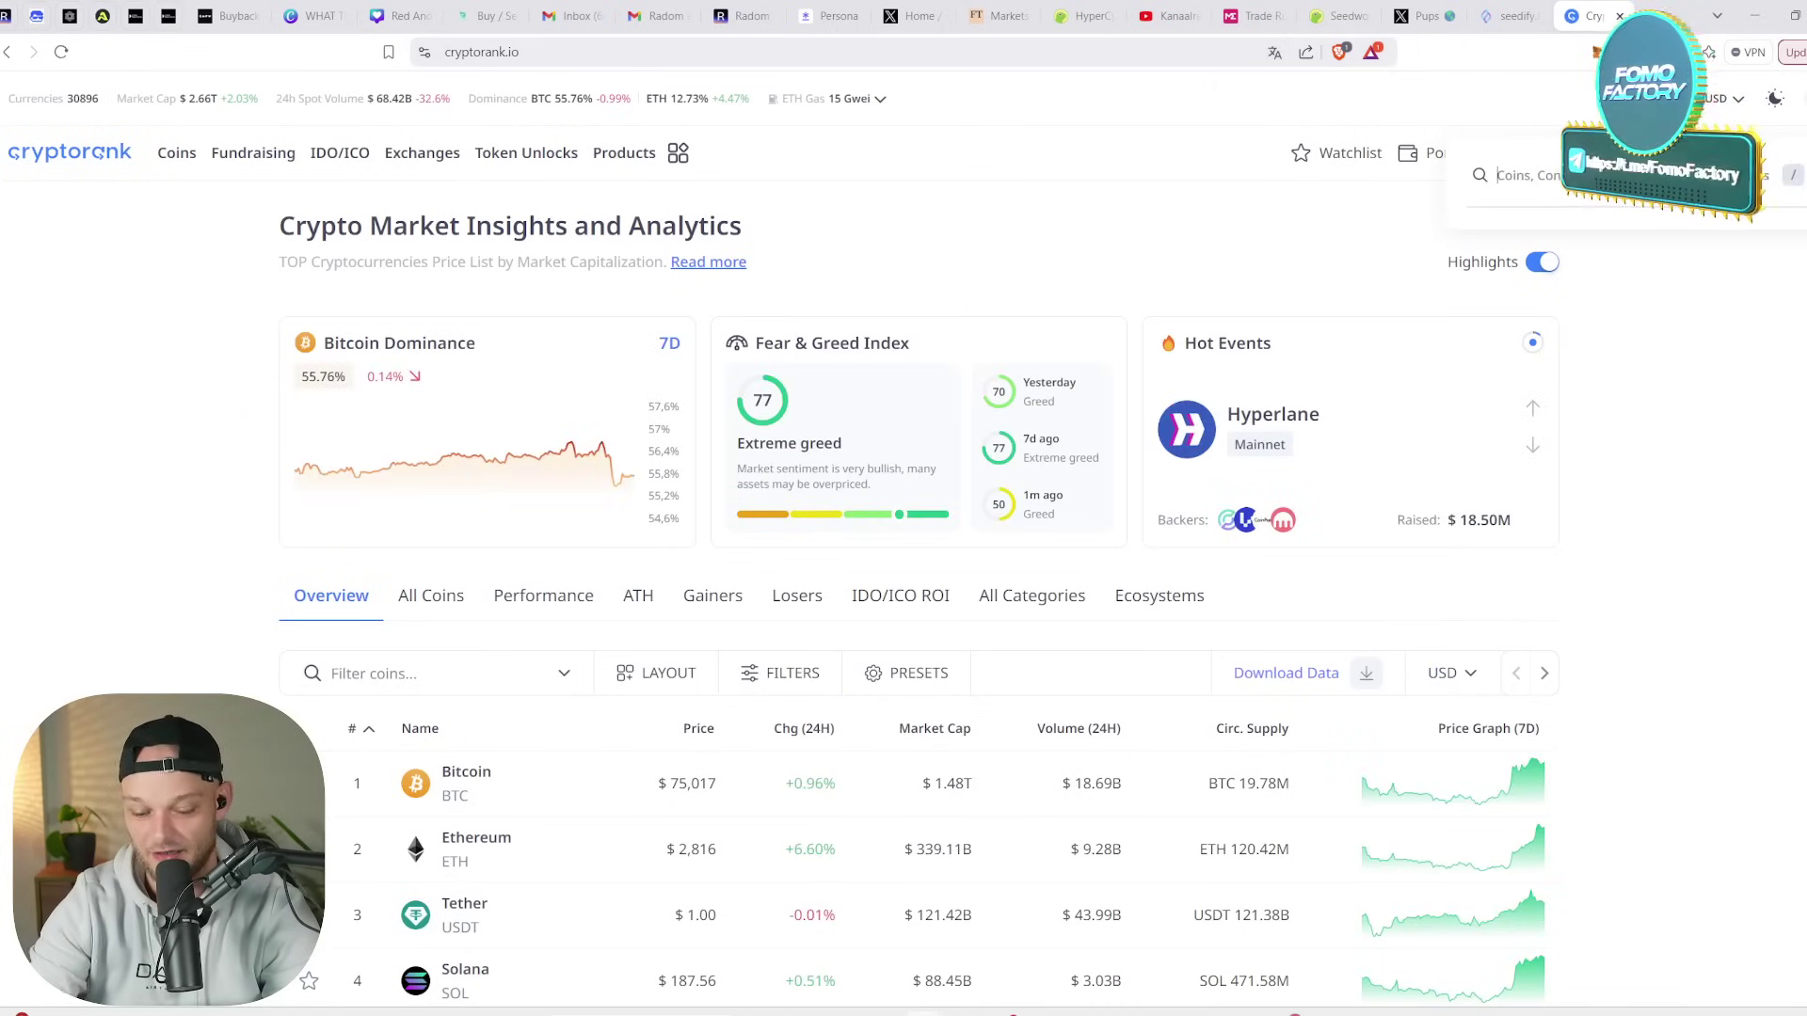
{"action": "type", "text": "sand"}
{"action": "left_click", "coordinate": [1602, 288]}
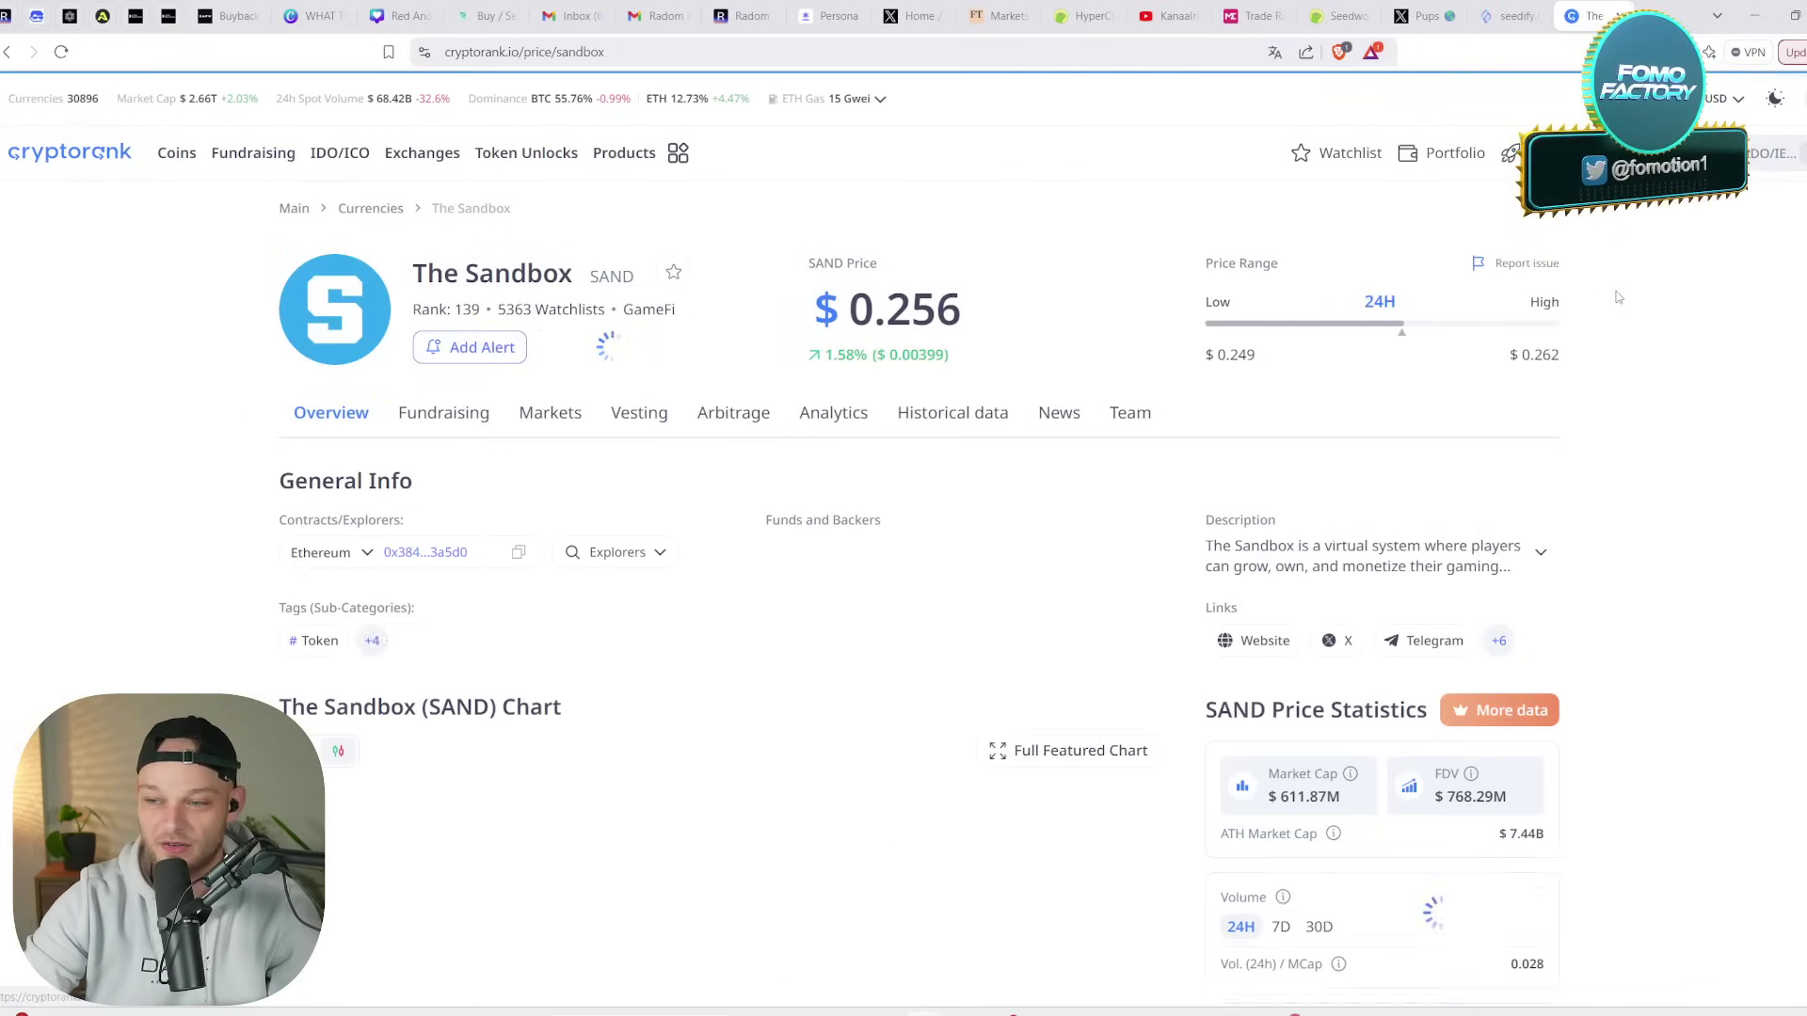
- Check The Sandbox's all-time-high fully diluted valuation in its price statistics and return to the Map2 workbook in Excel
{"action": "scroll", "coordinate": [1617, 298], "scroll_direction": "down", "scroll_amount": 3}
{"action": "left_click_drag", "start_coordinate": [1502, 586], "coordinate": [1538, 591]}
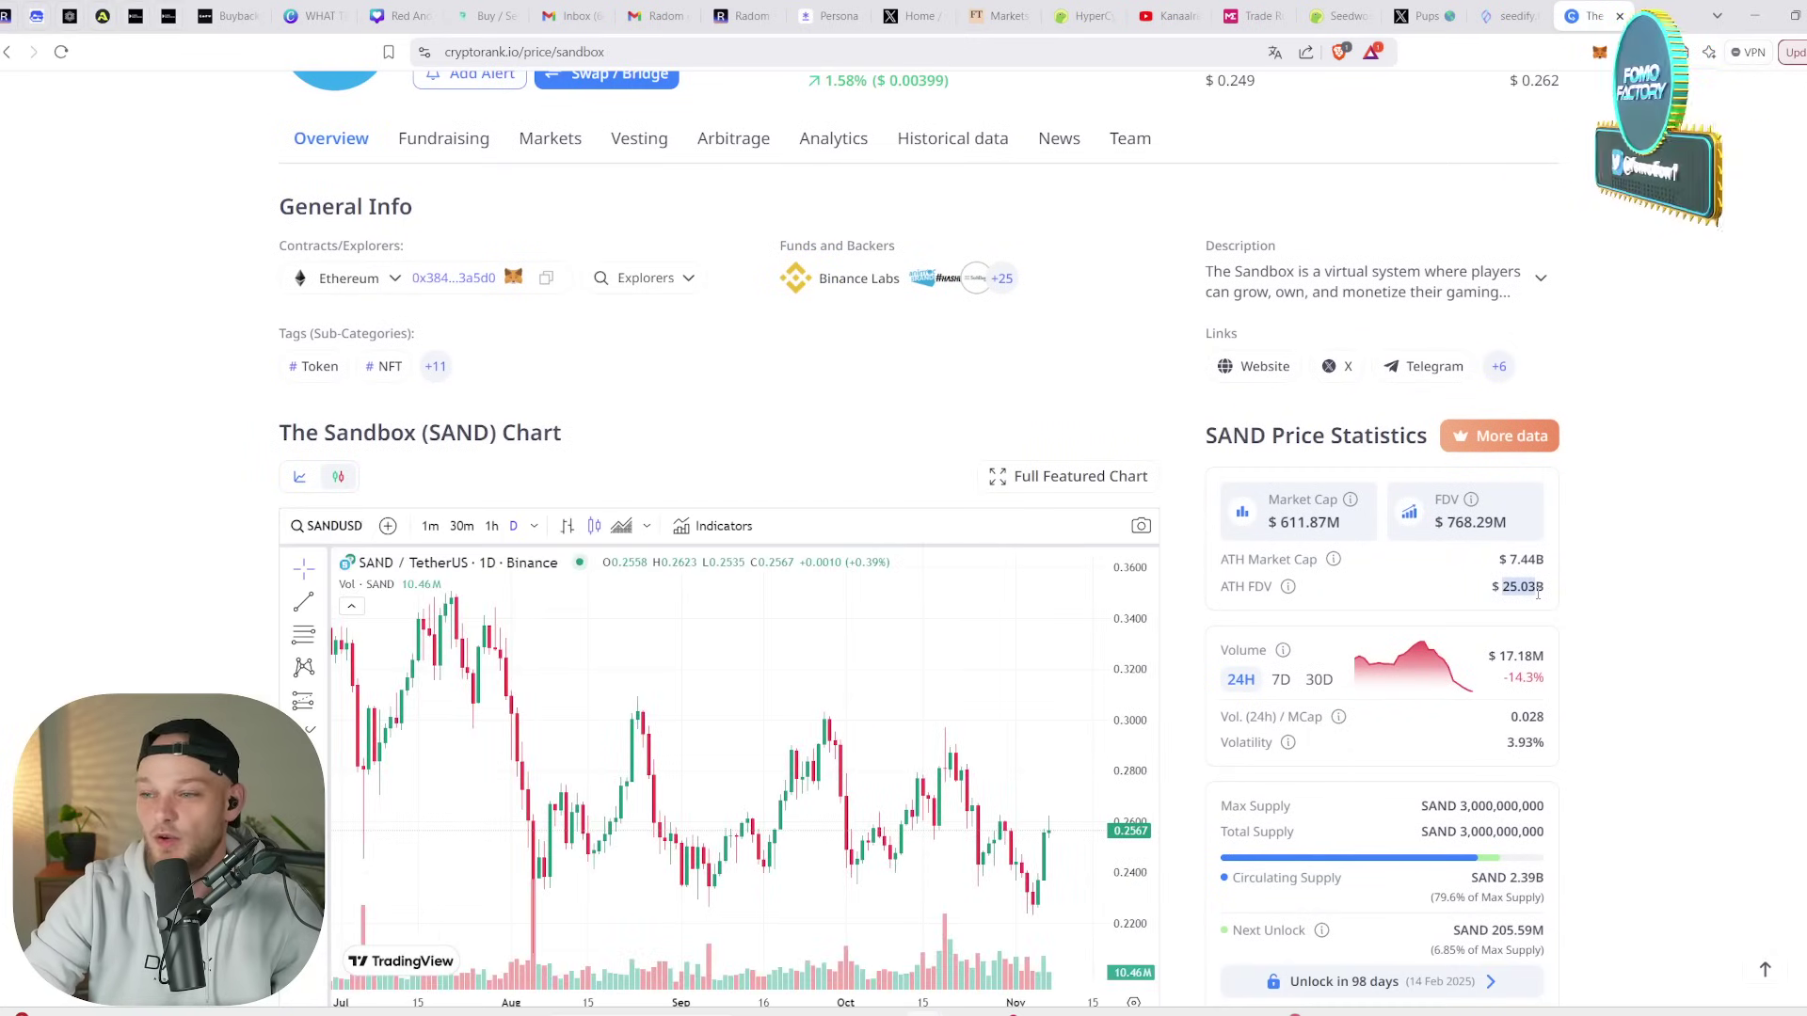
{"action": "left_click", "coordinate": [1569, 587]}
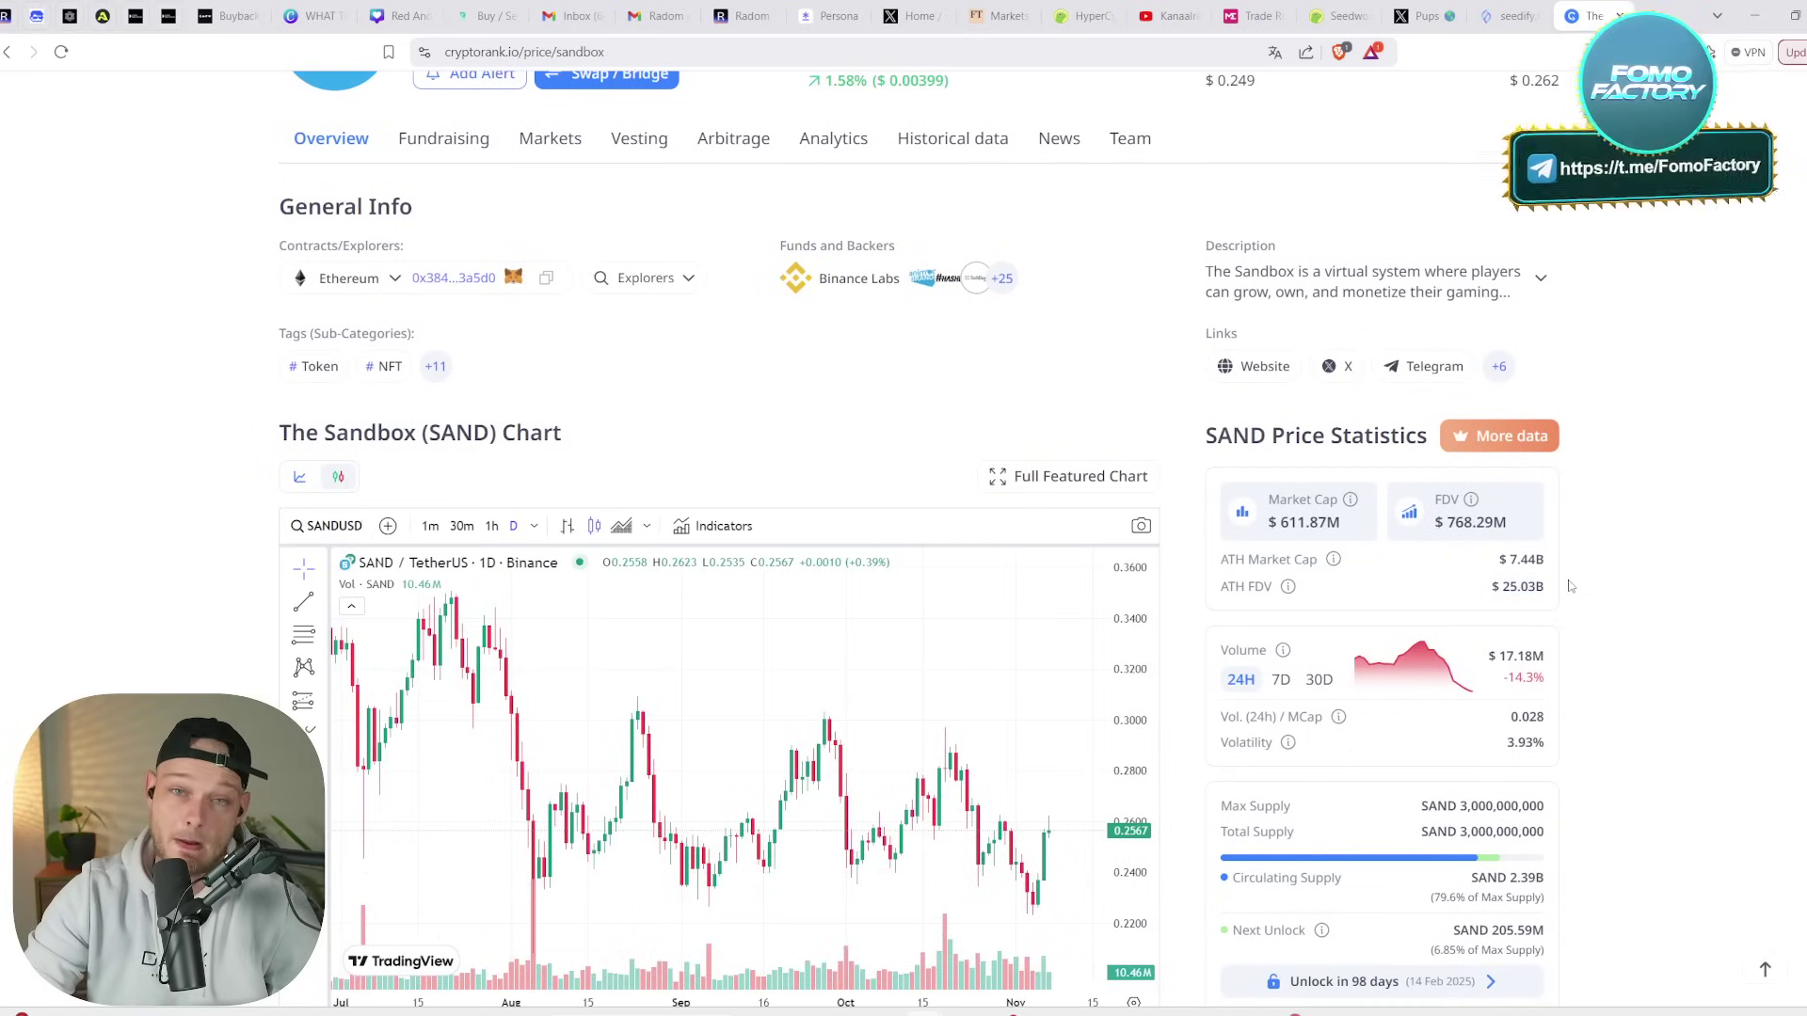
{"action": "mouse_move", "coordinate": [1205, 1012]}
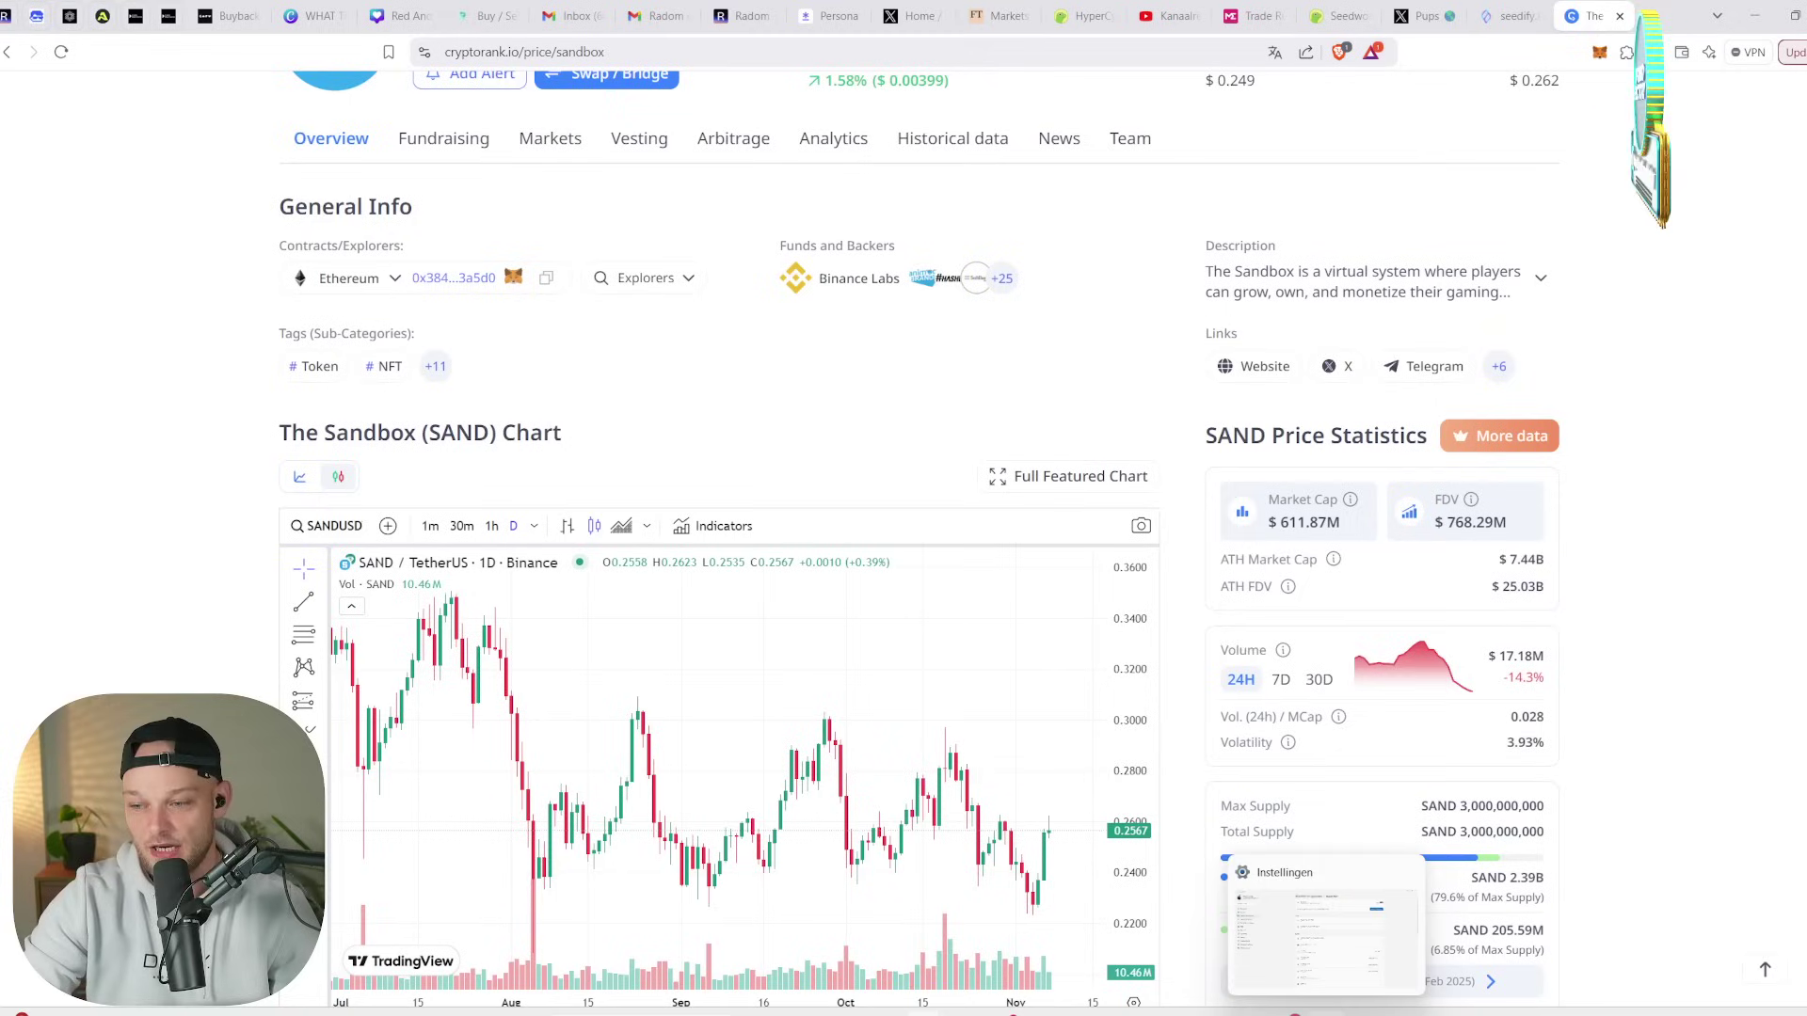
{"action": "left_click", "coordinate": [1474, 931]}
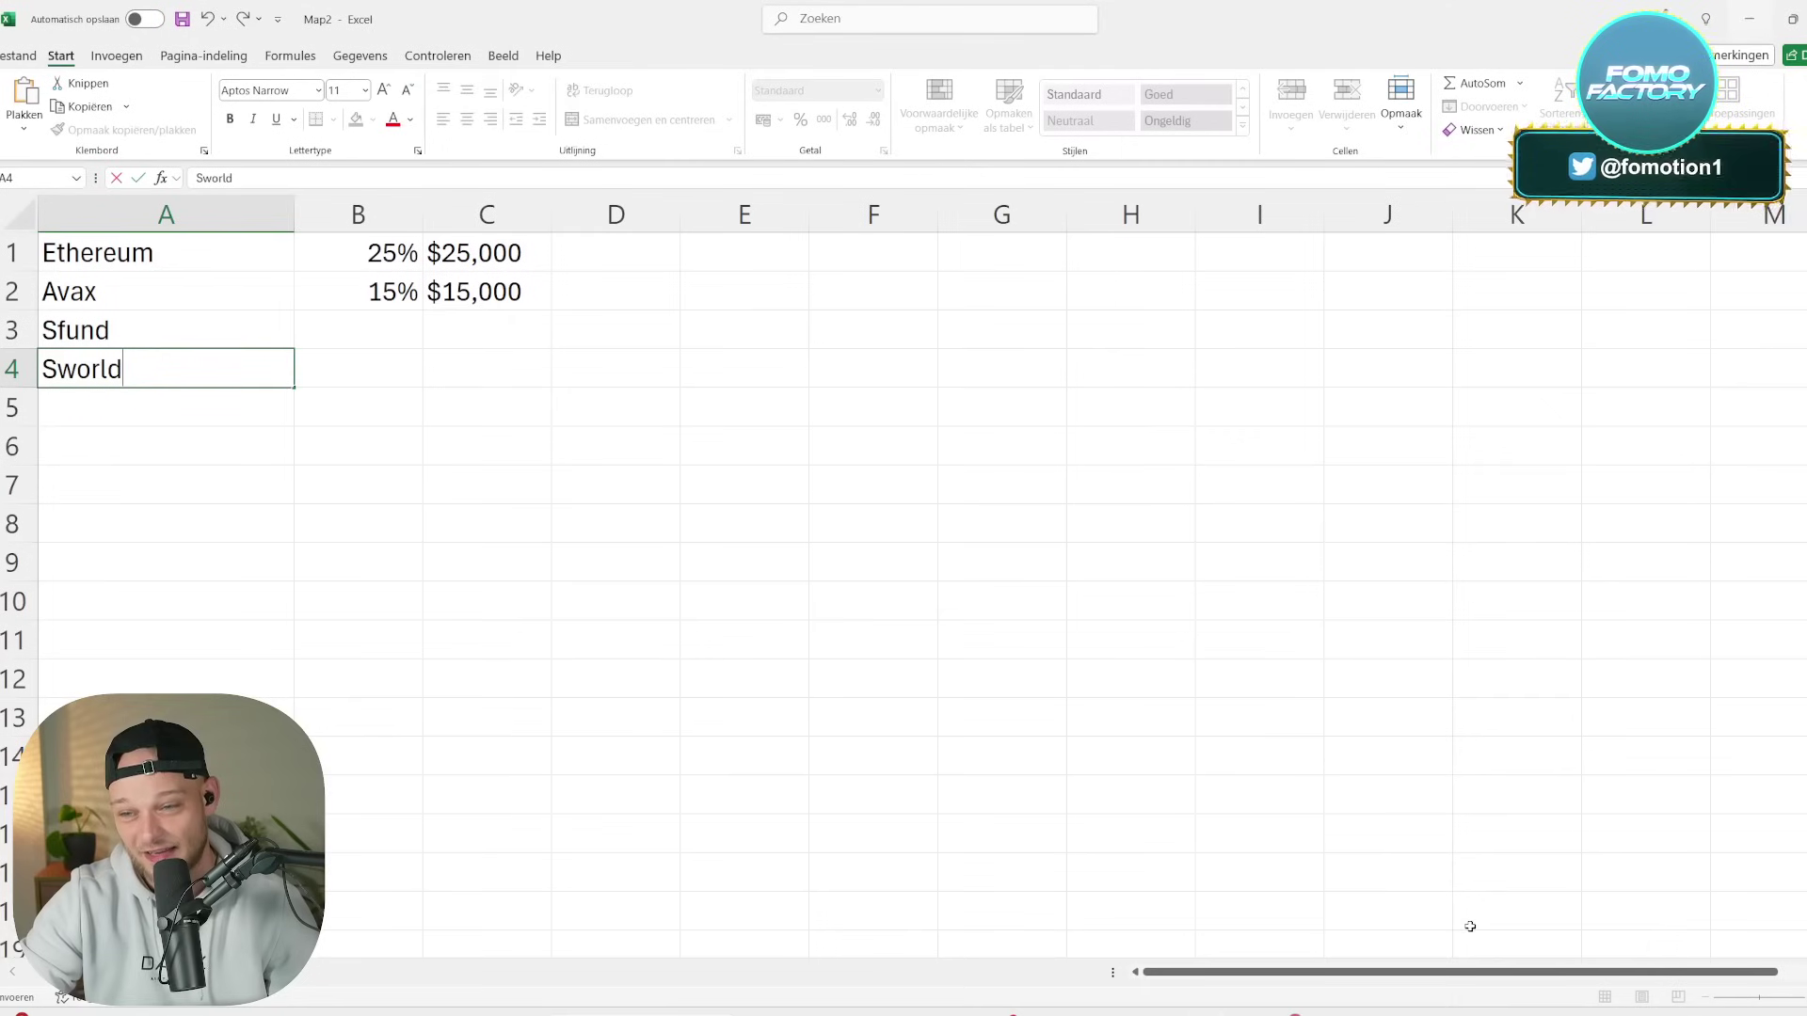
- Switch to the Seedworld page on CoinGecko and examine its fully diluted valuation
{"action": "left_click", "coordinate": [604, 435]}
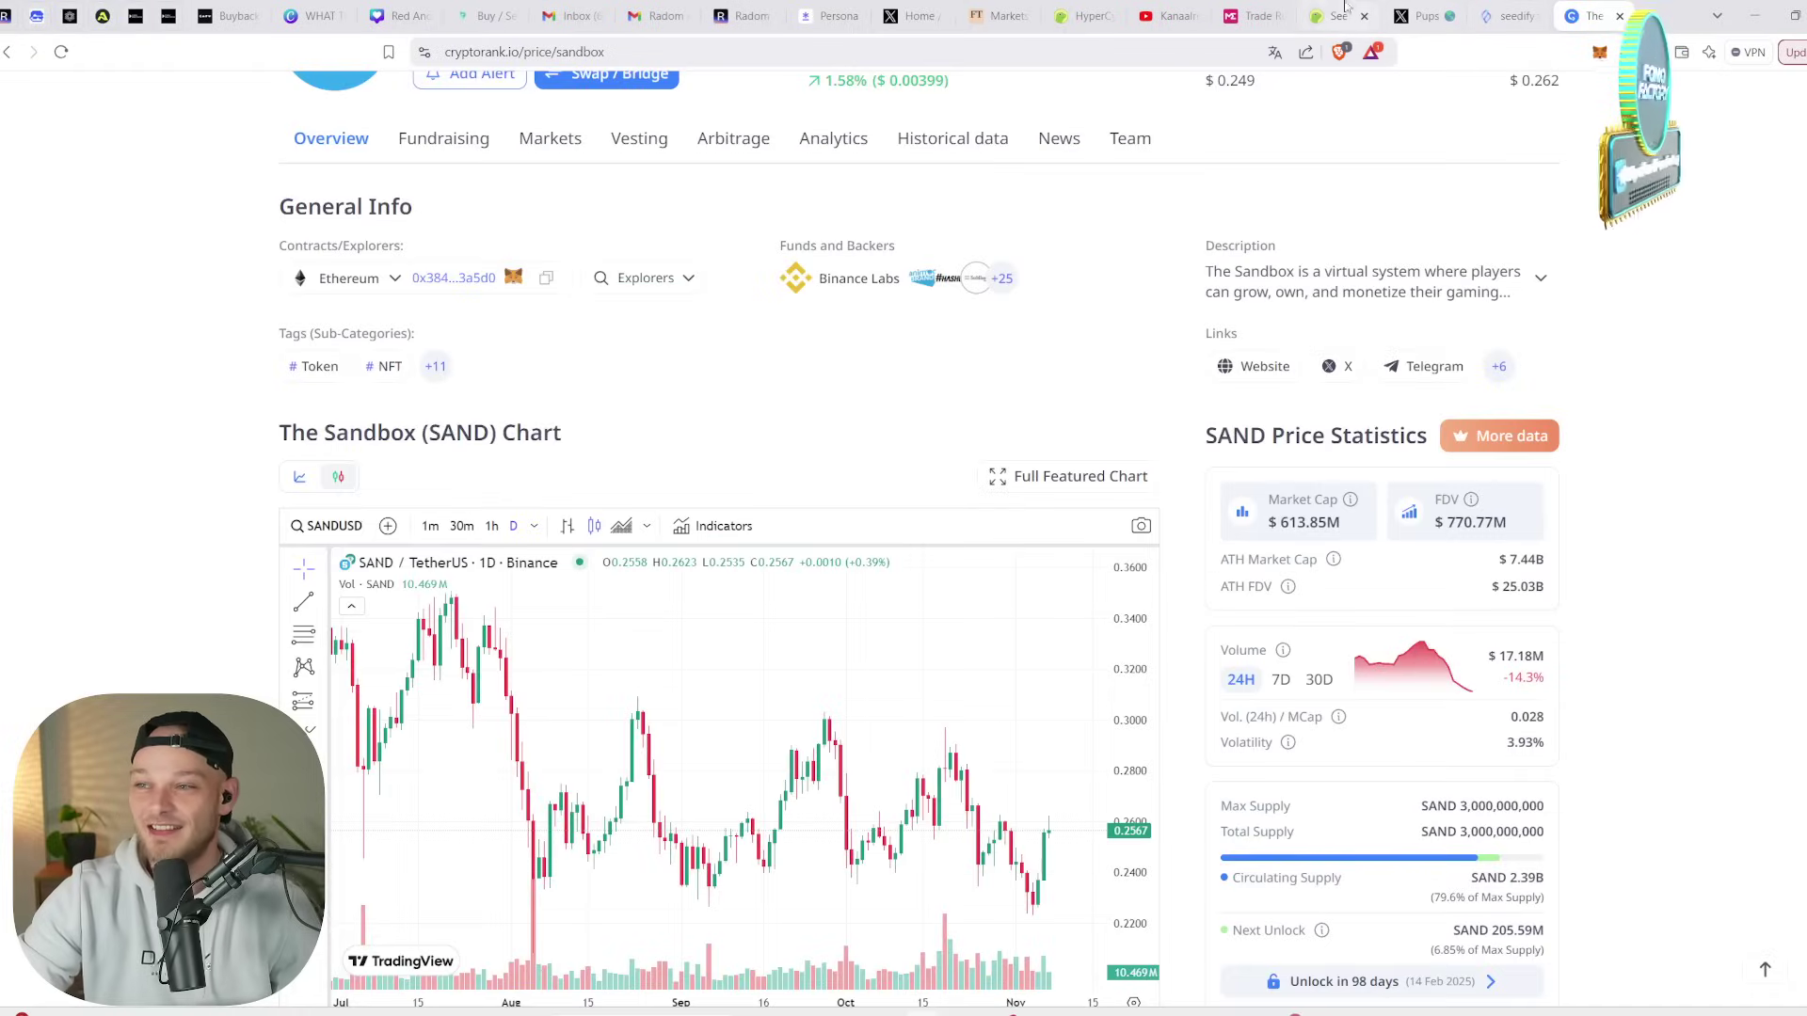
{"action": "left_click", "coordinate": [1332, 16]}
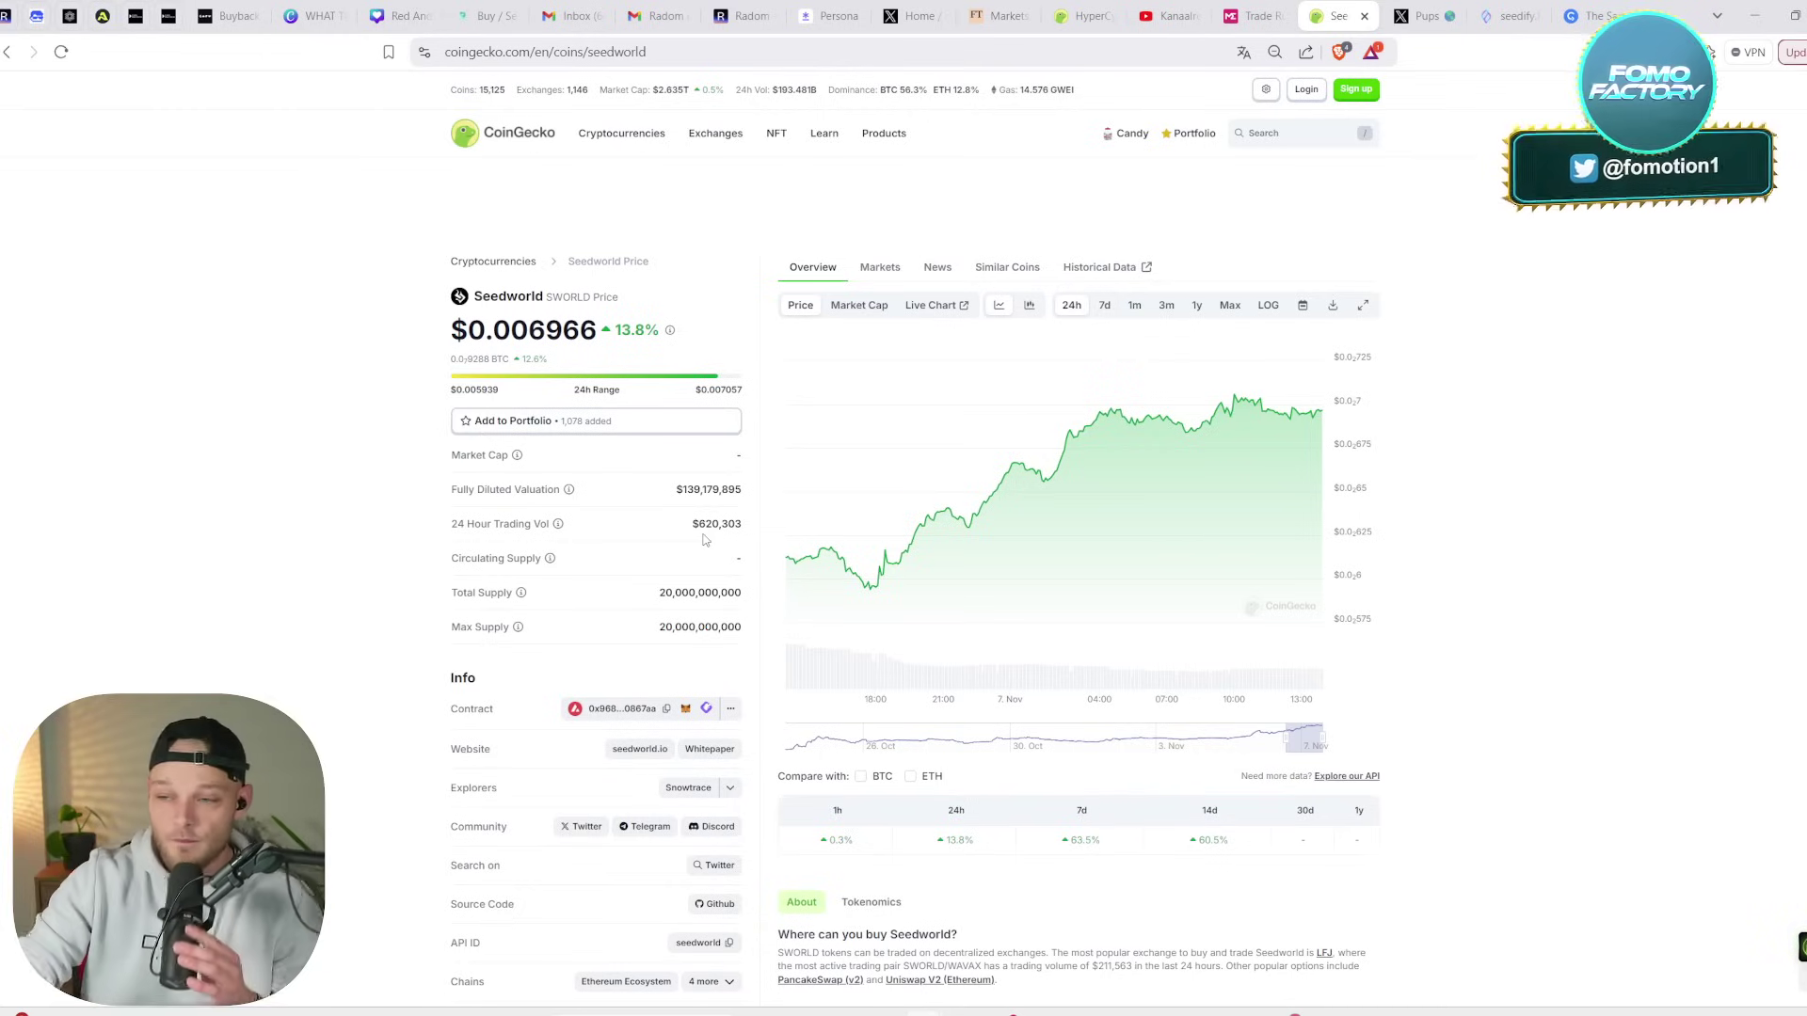
{"action": "left_click_drag", "start_coordinate": [676, 489], "coordinate": [690, 489]}
{"action": "left_click", "coordinate": [685, 488]}
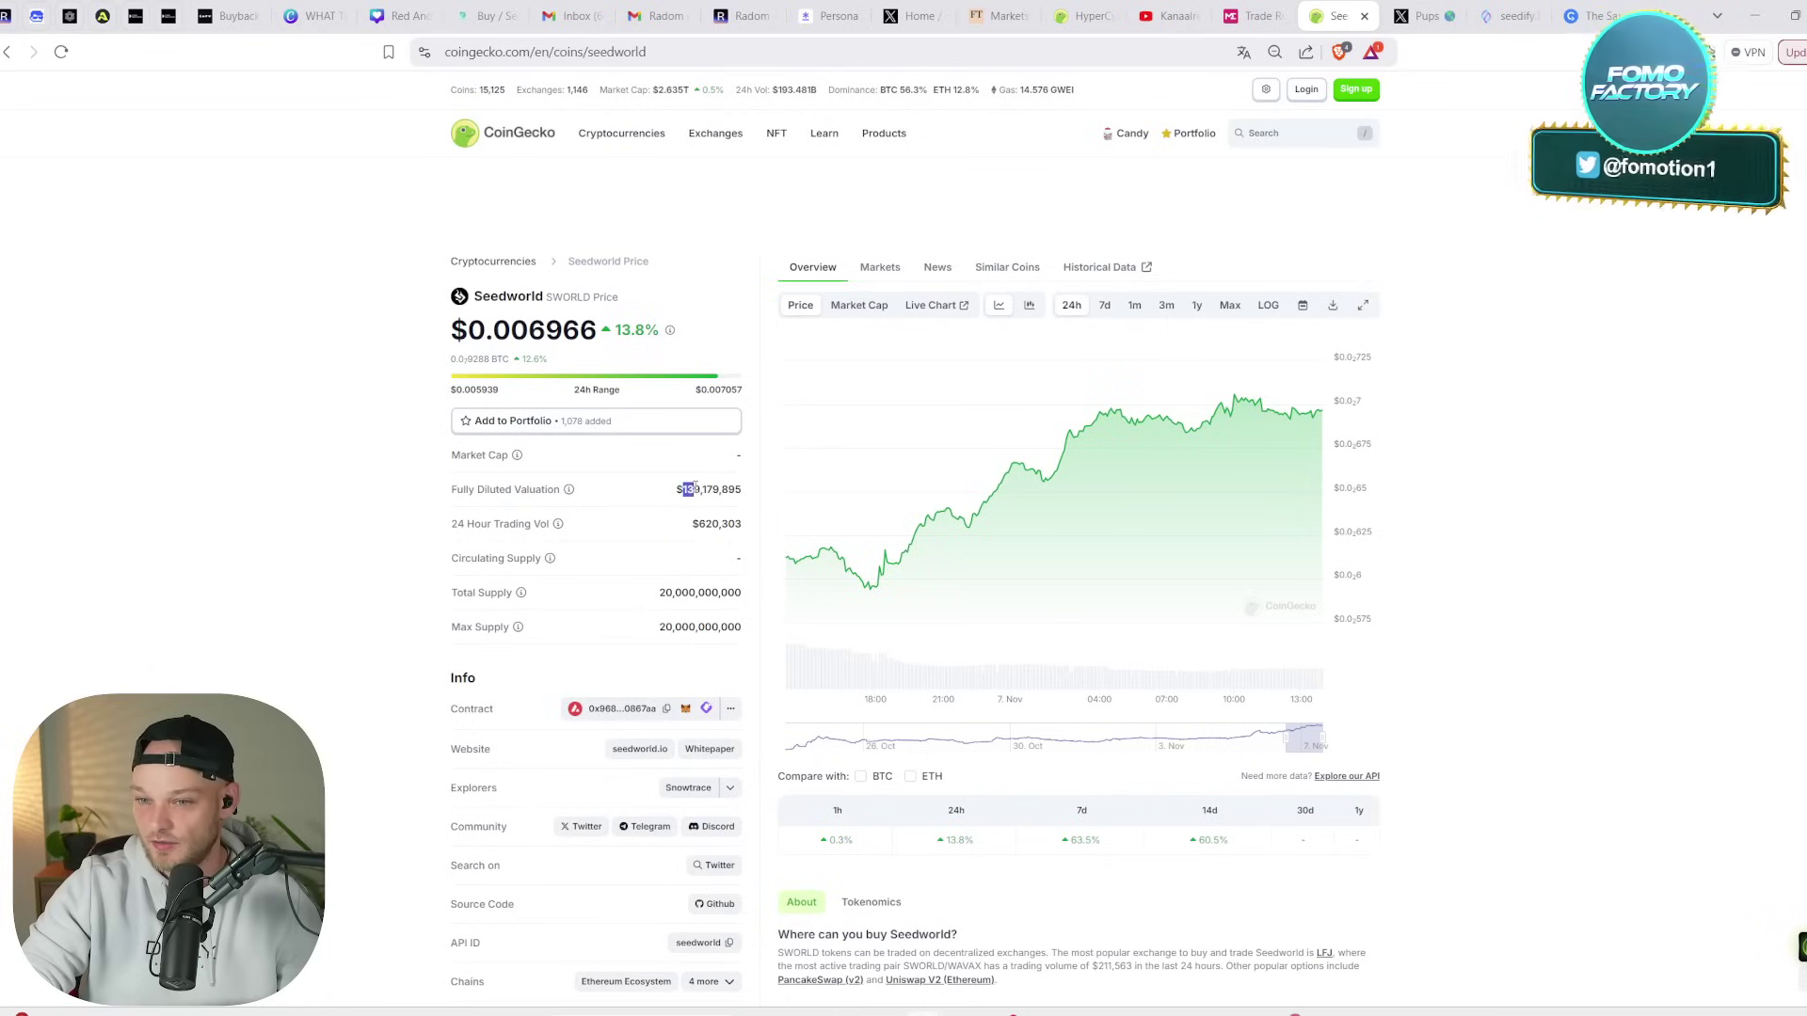
{"action": "left_click_drag", "start_coordinate": [687, 489], "coordinate": [707, 490]}
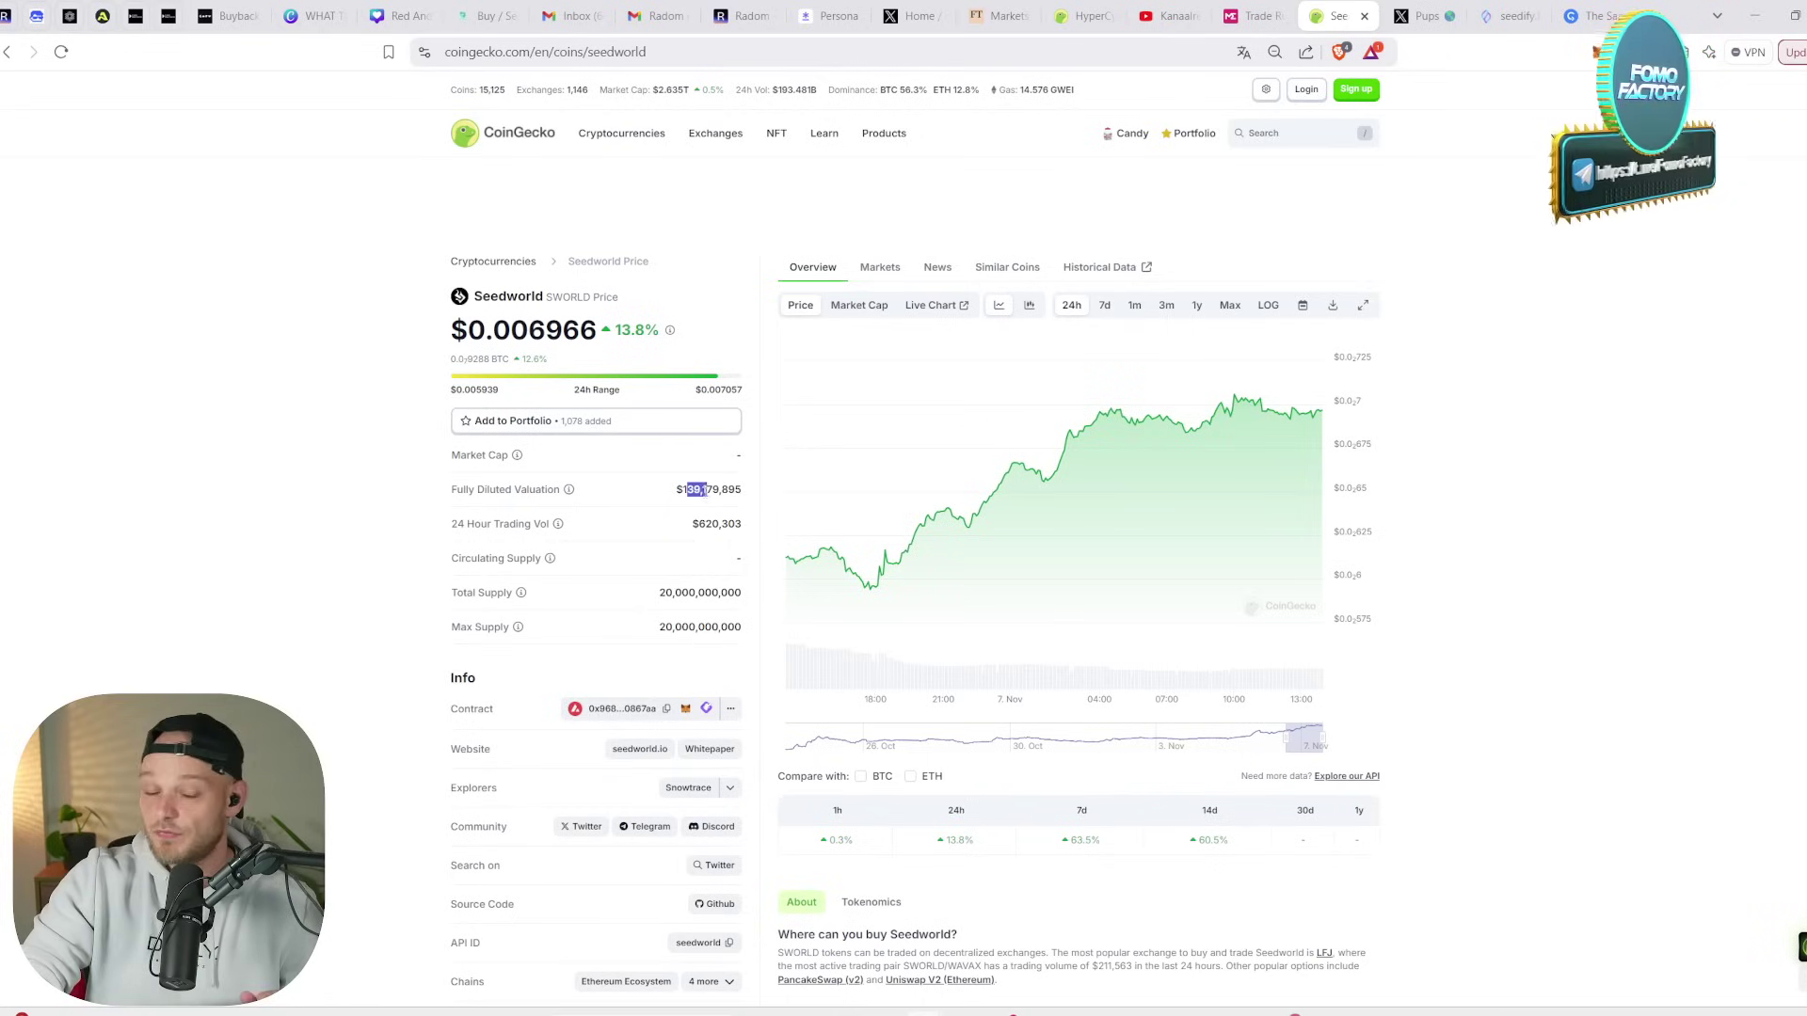
{"action": "left_click", "coordinate": [679, 515]}
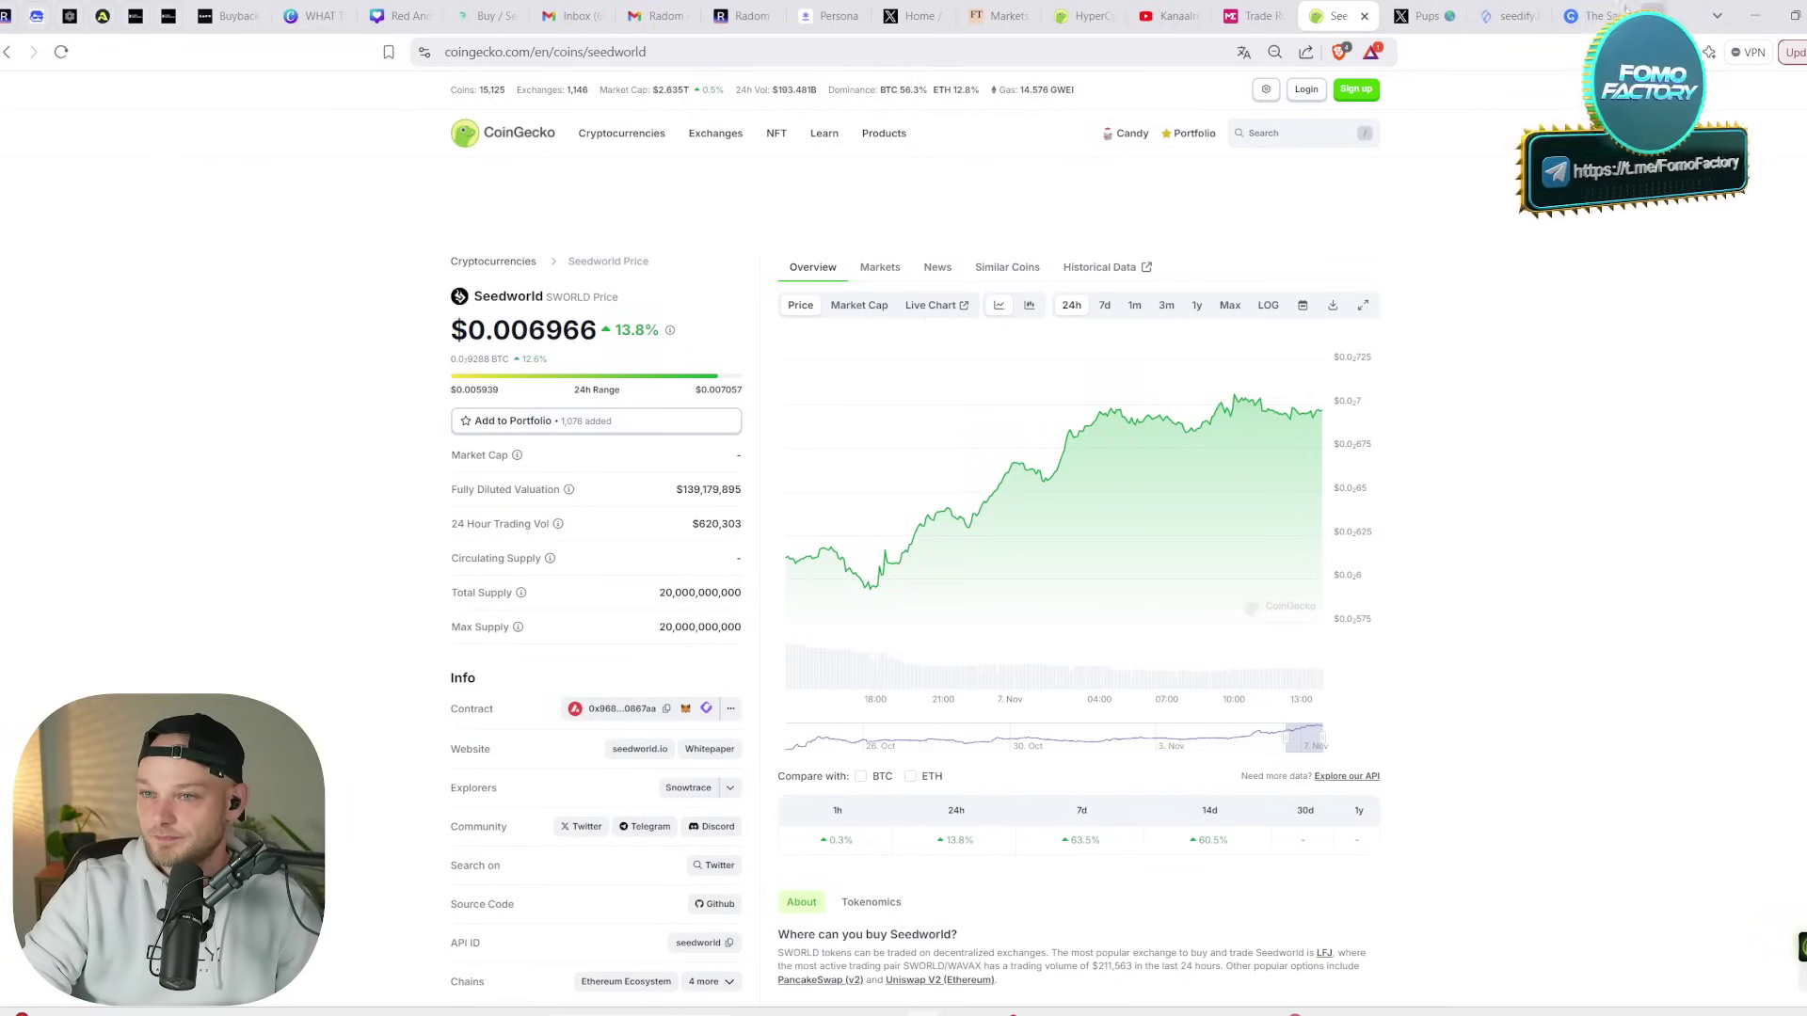
- Switch to X, go to the account's own profile and open its post about the SEC chairman, ICOs and crypto launchpads
{"action": "left_click", "coordinate": [877, 13]}
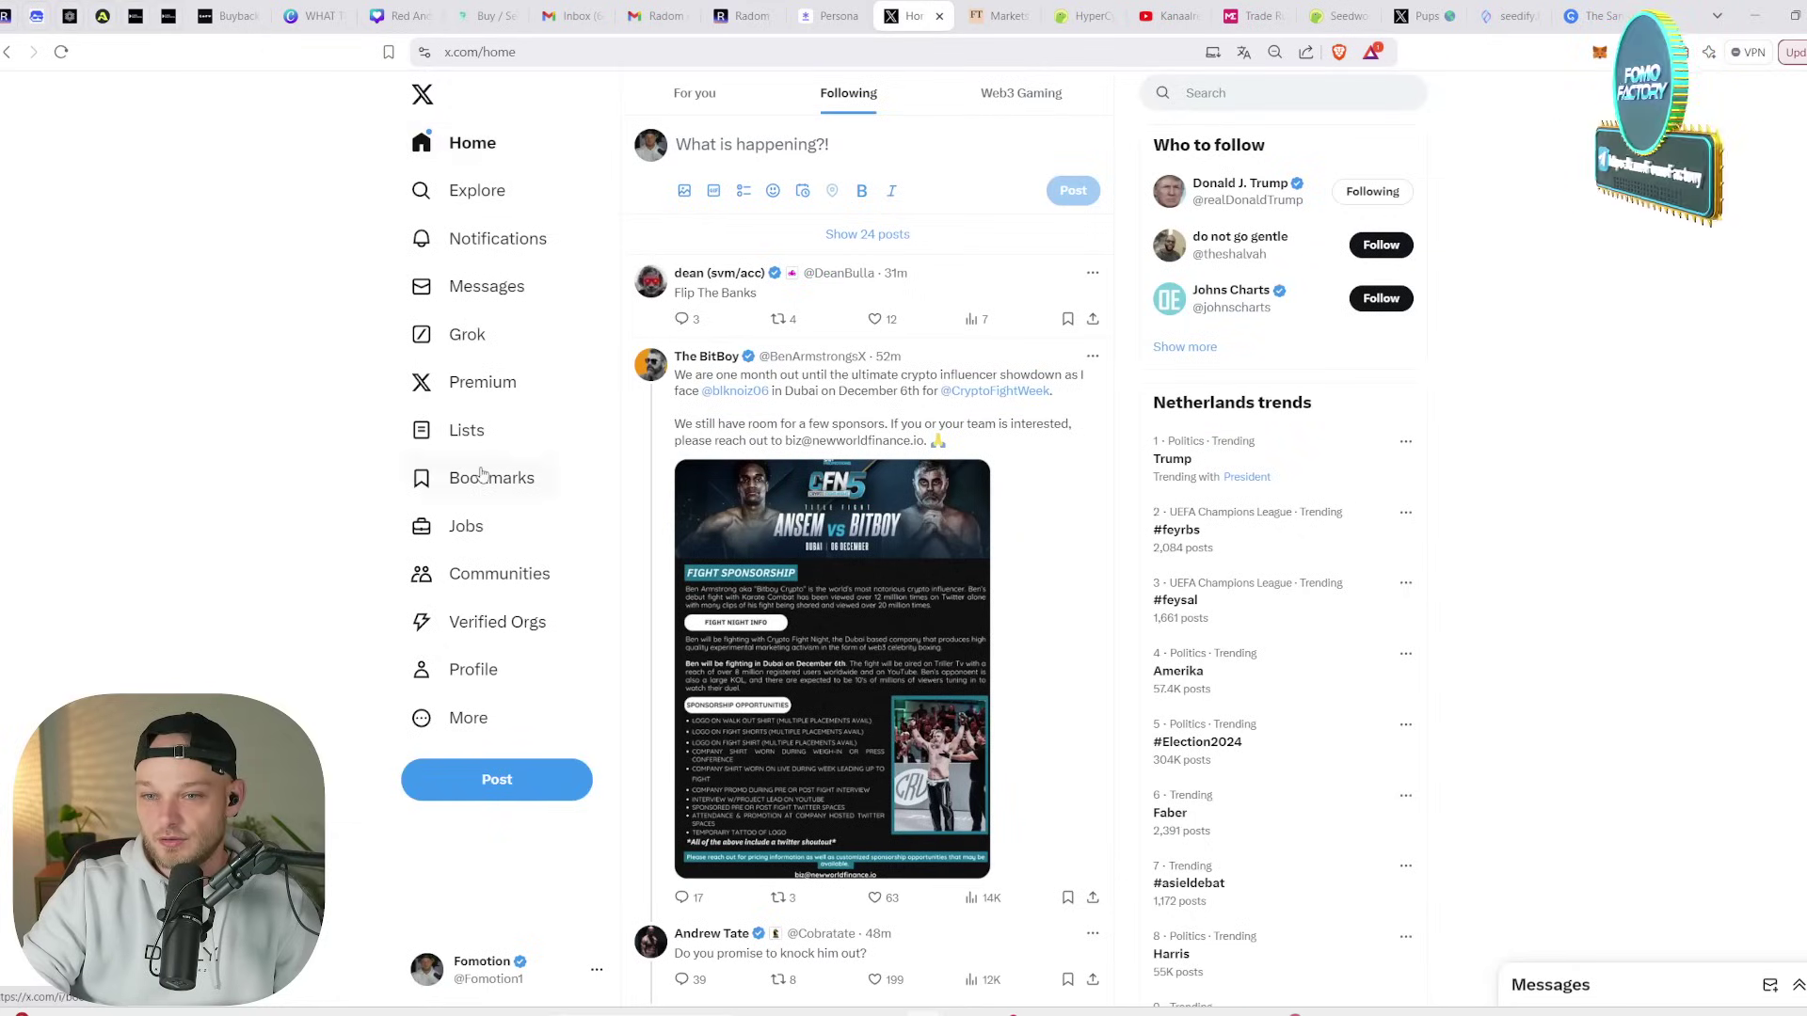
{"action": "left_click", "coordinate": [473, 670]}
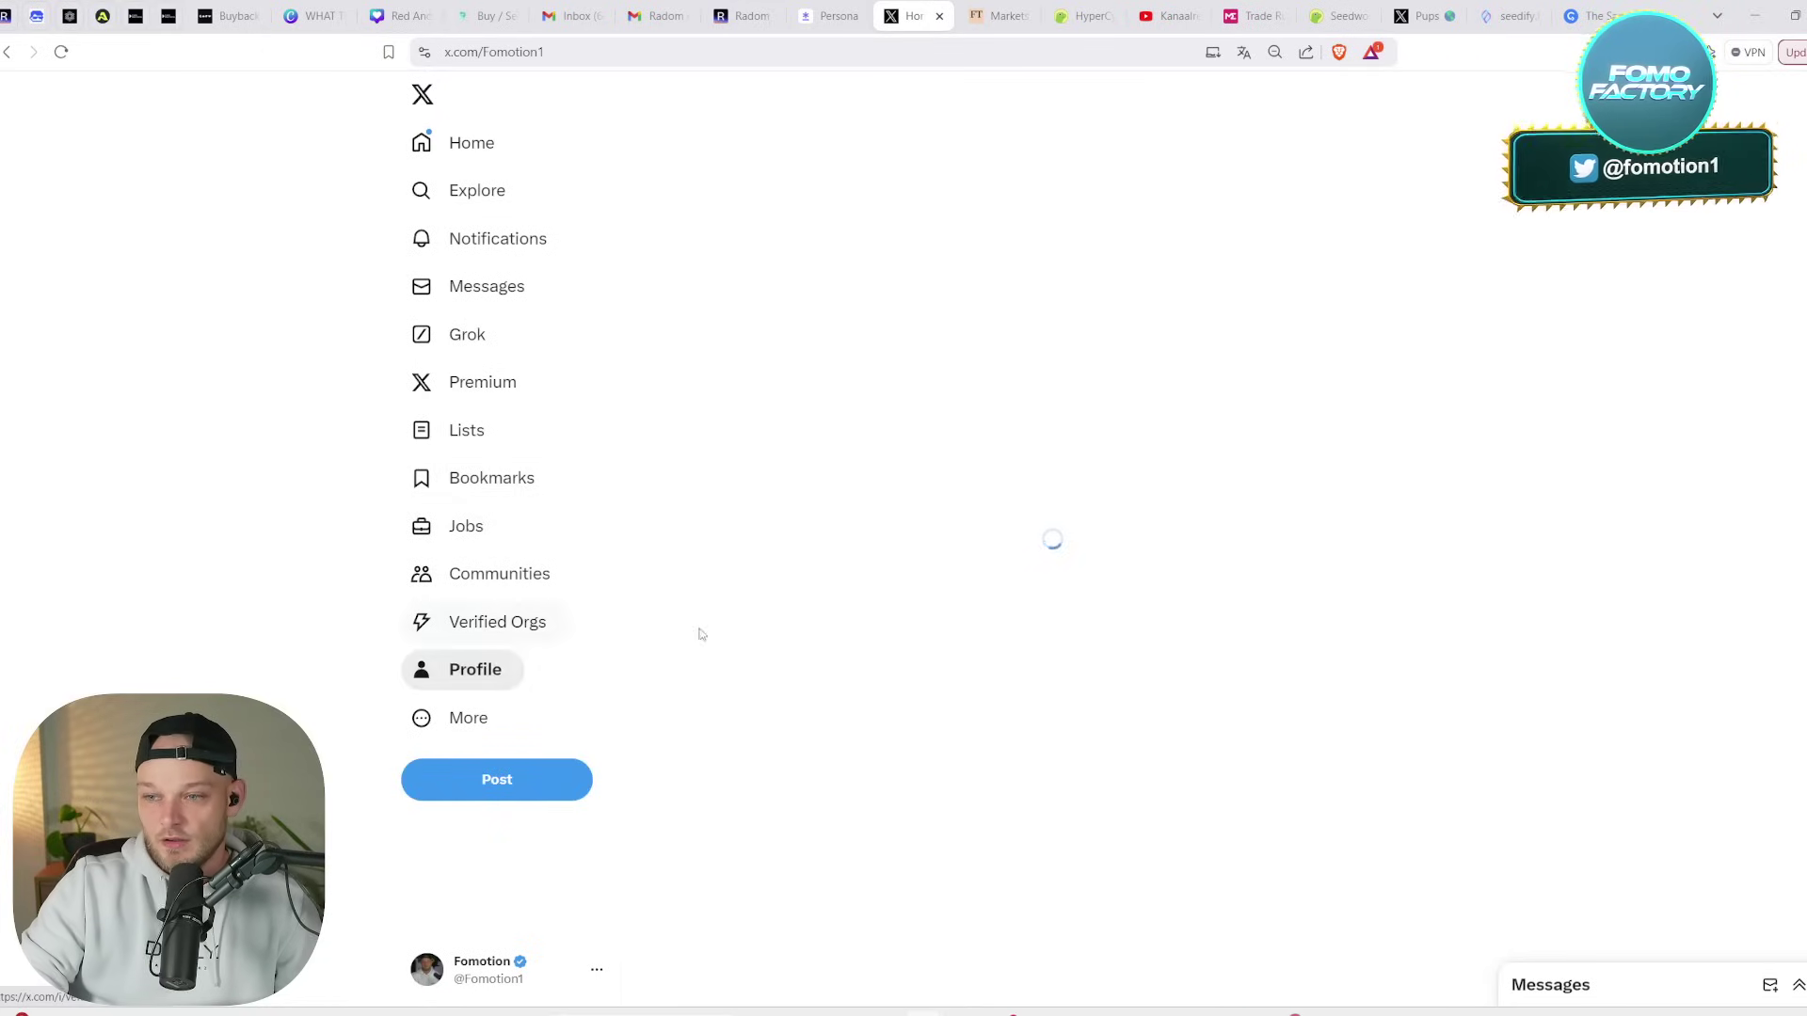
{"action": "scroll", "coordinate": [1050, 531], "scroll_direction": "down", "scroll_amount": 5}
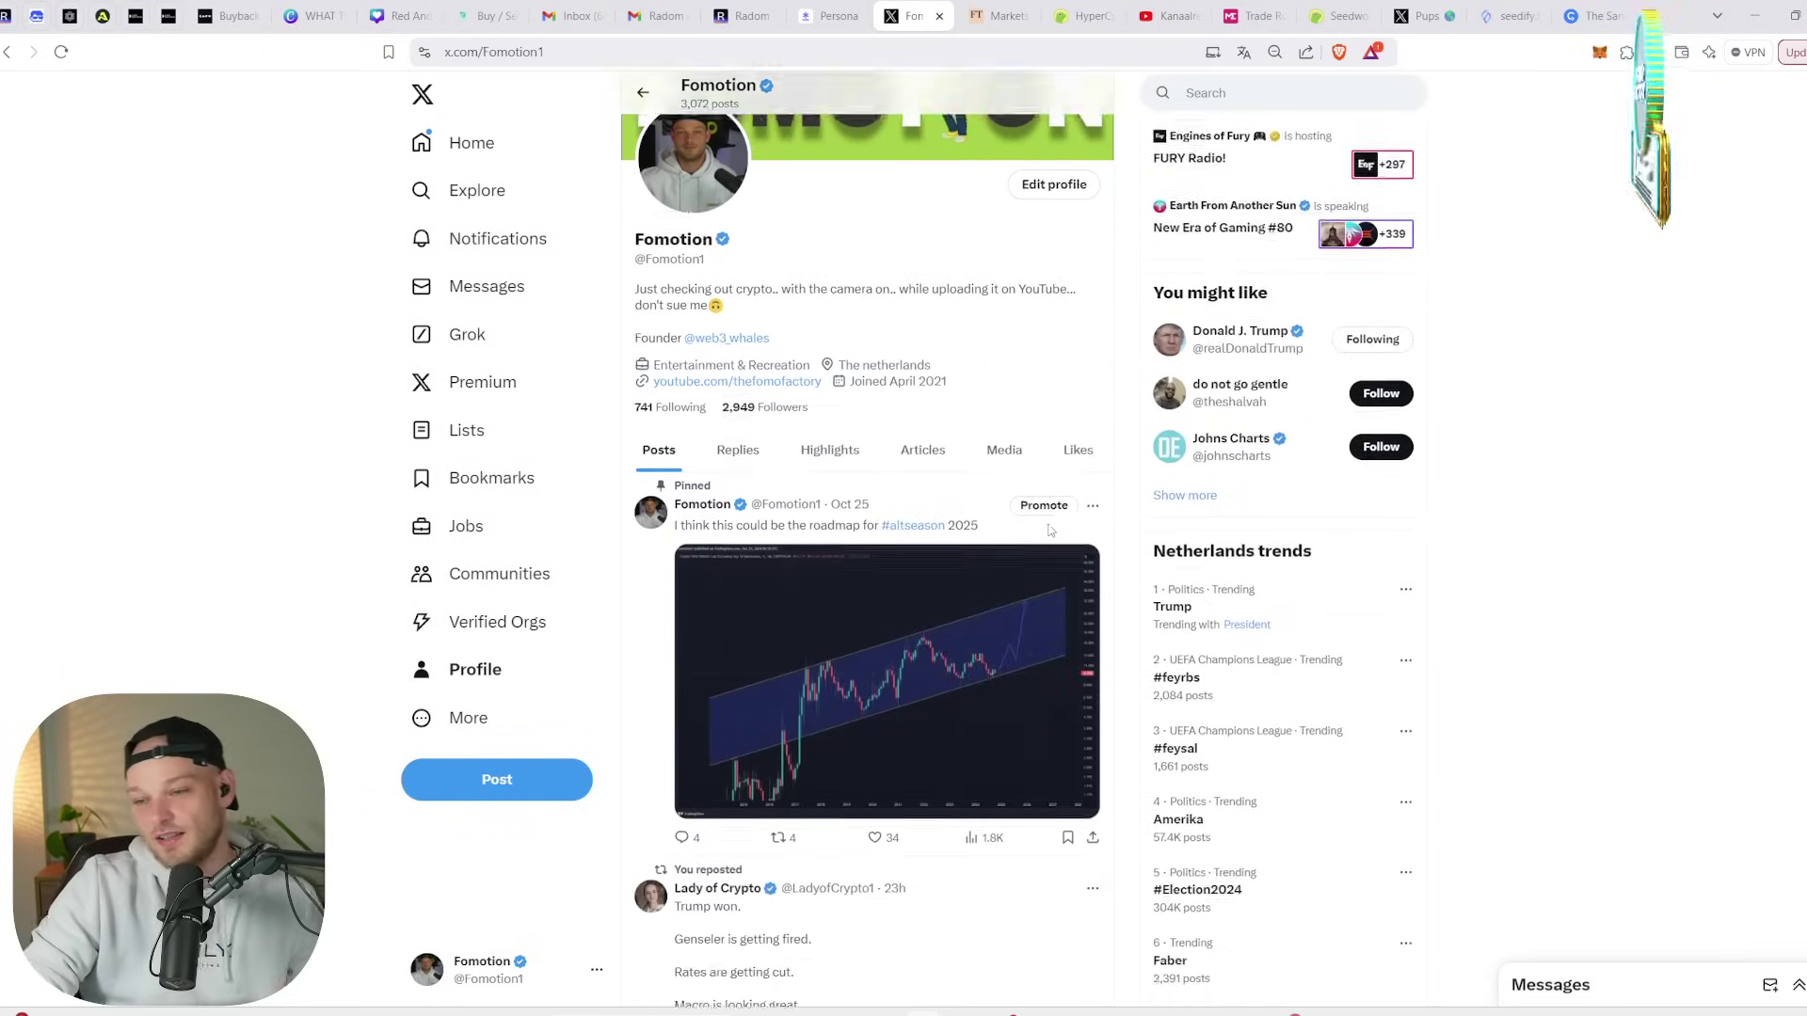
{"action": "scroll", "coordinate": [1050, 531], "scroll_direction": "down", "scroll_amount": 6}
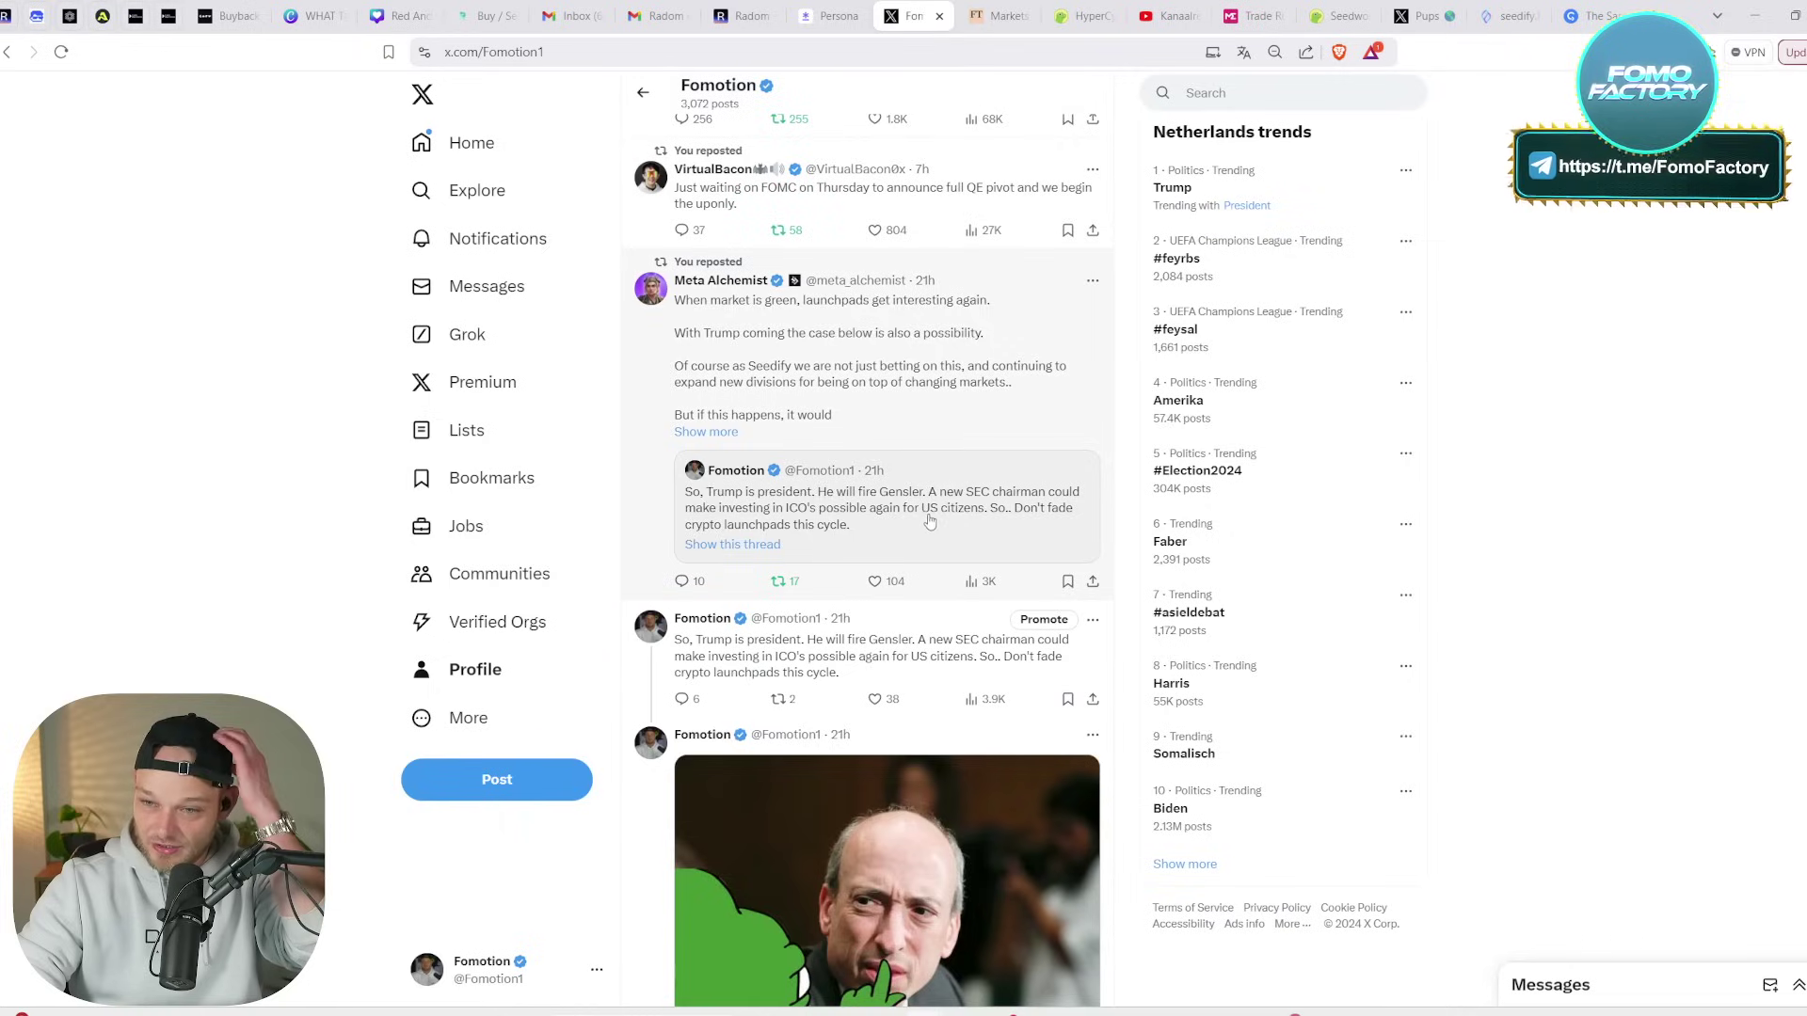
{"action": "left_click", "coordinate": [929, 521]}
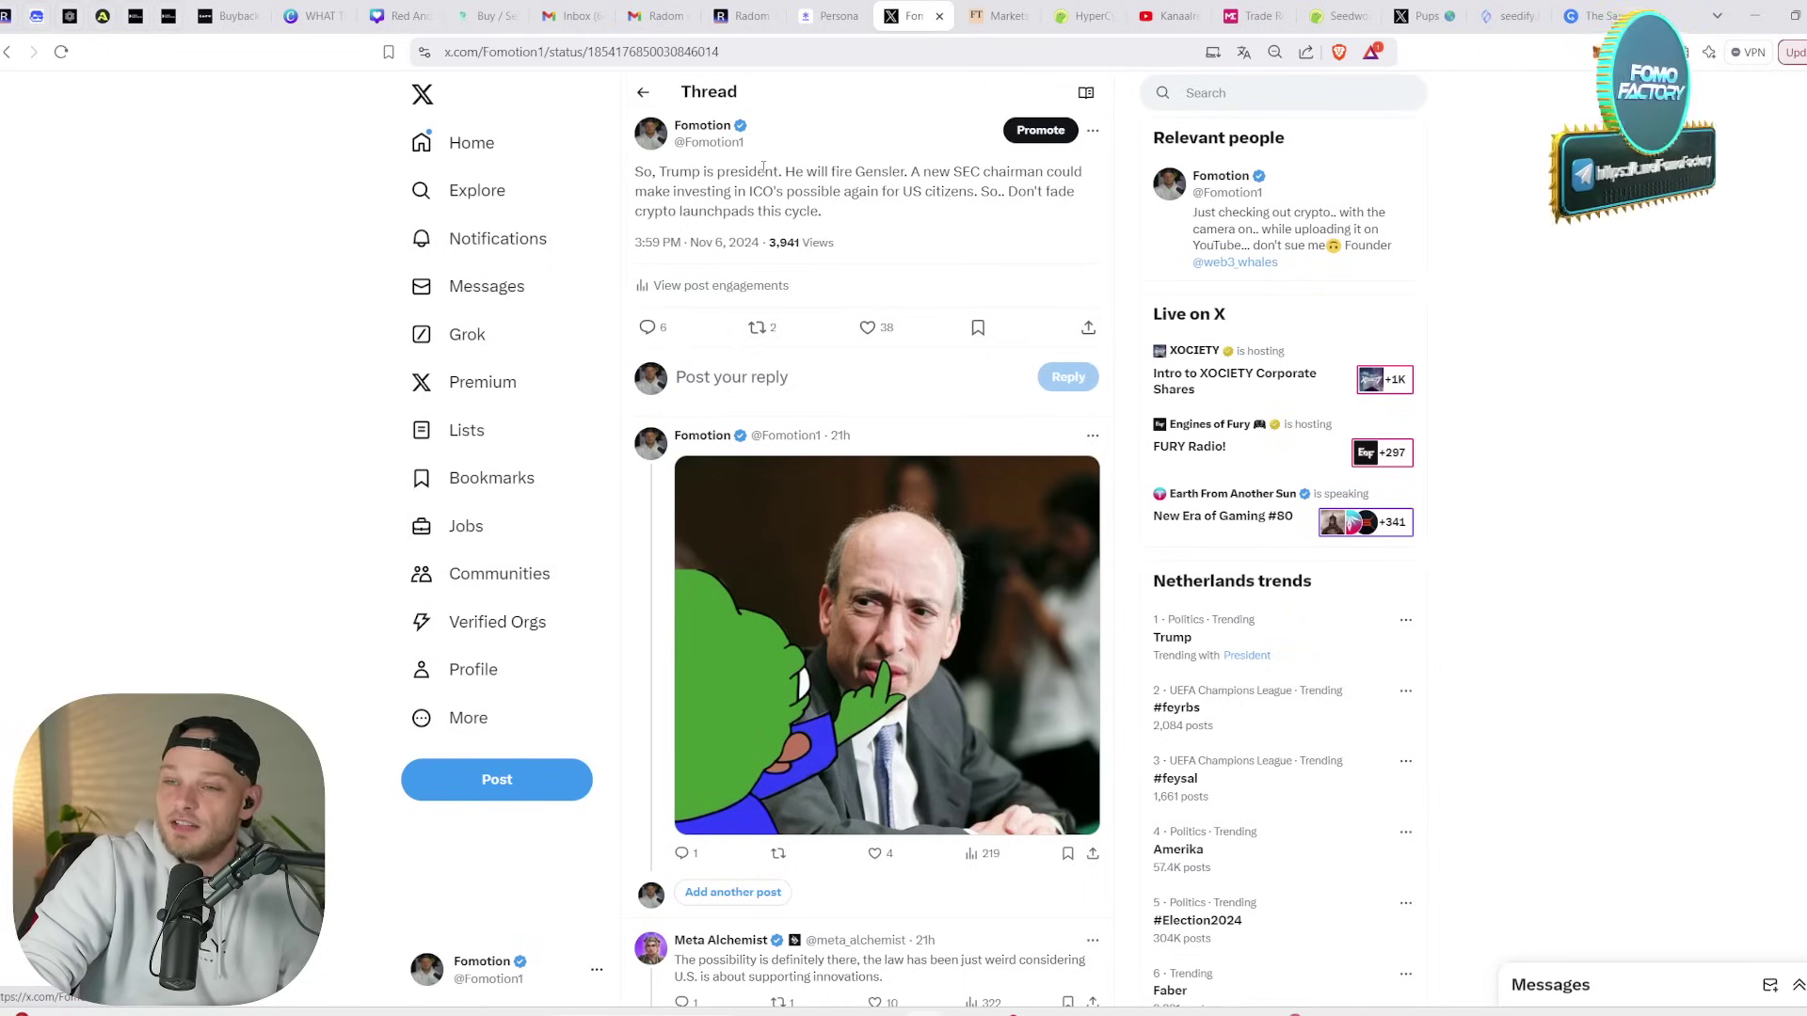
- Read through the post's argument on US citizens investing in ICOs and not fading crypto launchpads, highlighting its text
{"action": "left_click_drag", "start_coordinate": [763, 166], "coordinate": [964, 174]}
{"action": "left_click", "coordinate": [960, 174]}
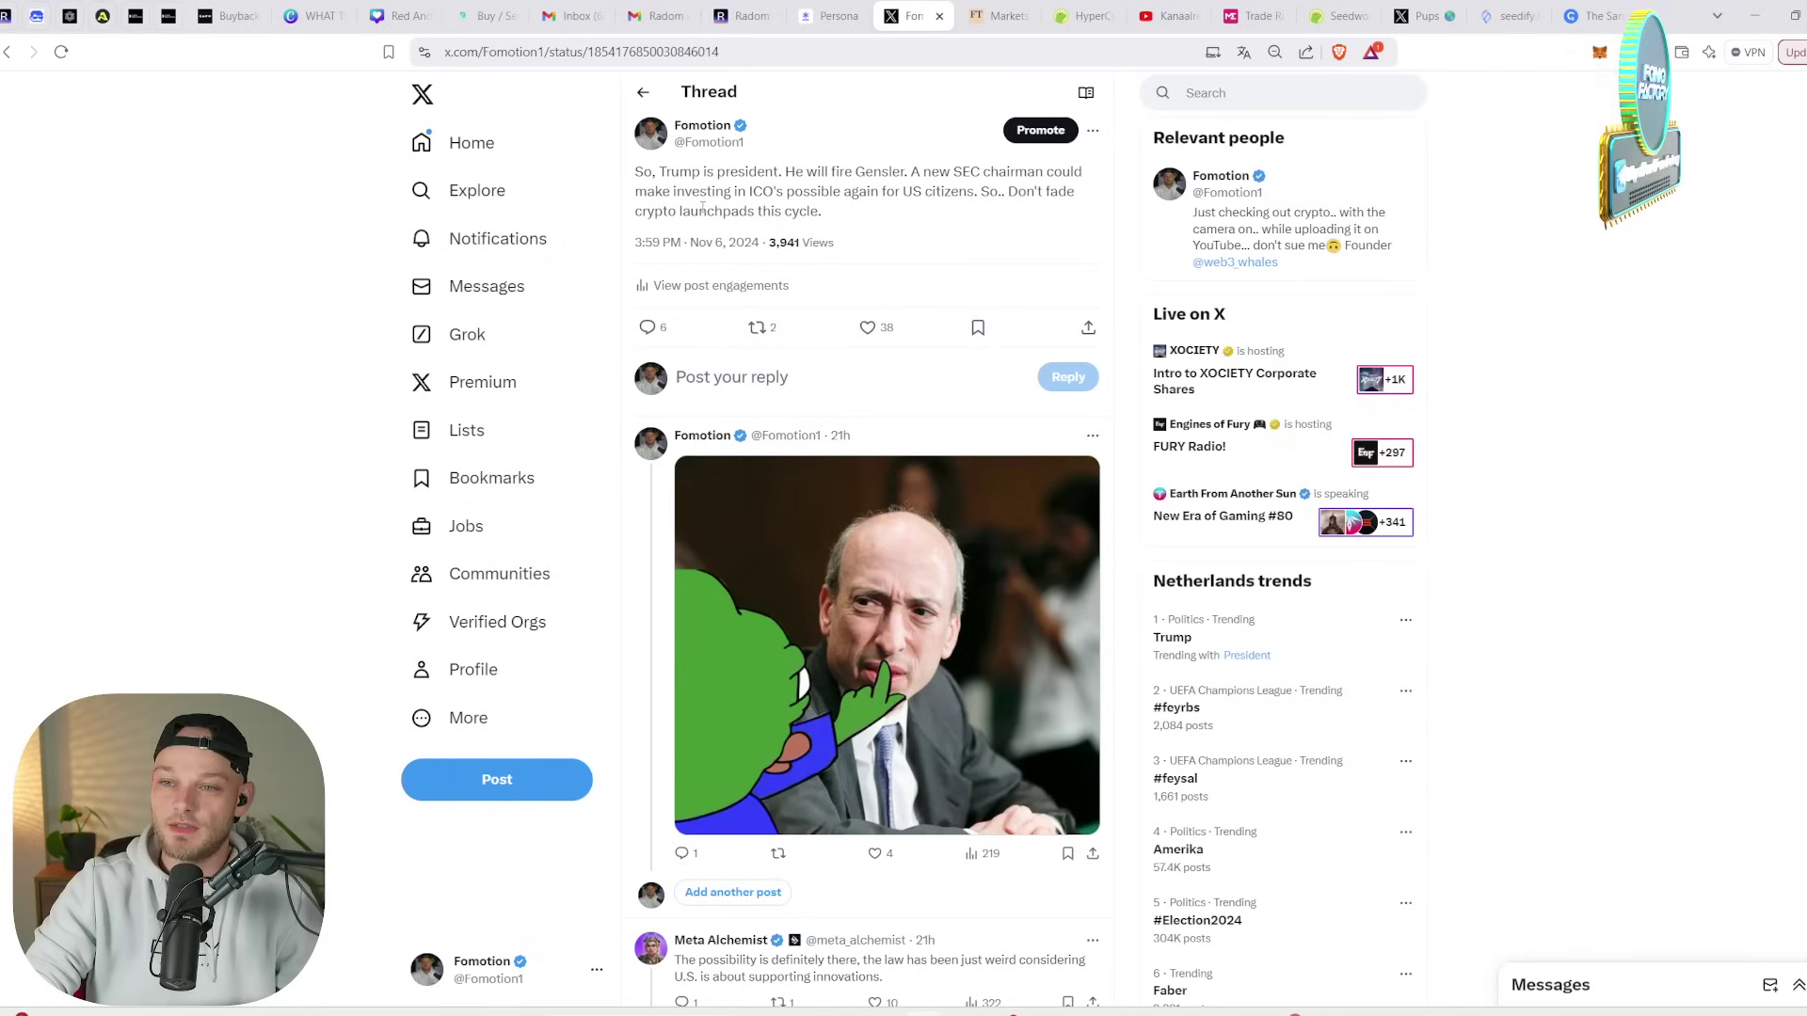
{"action": "left_click_drag", "start_coordinate": [674, 179], "coordinate": [820, 216]}
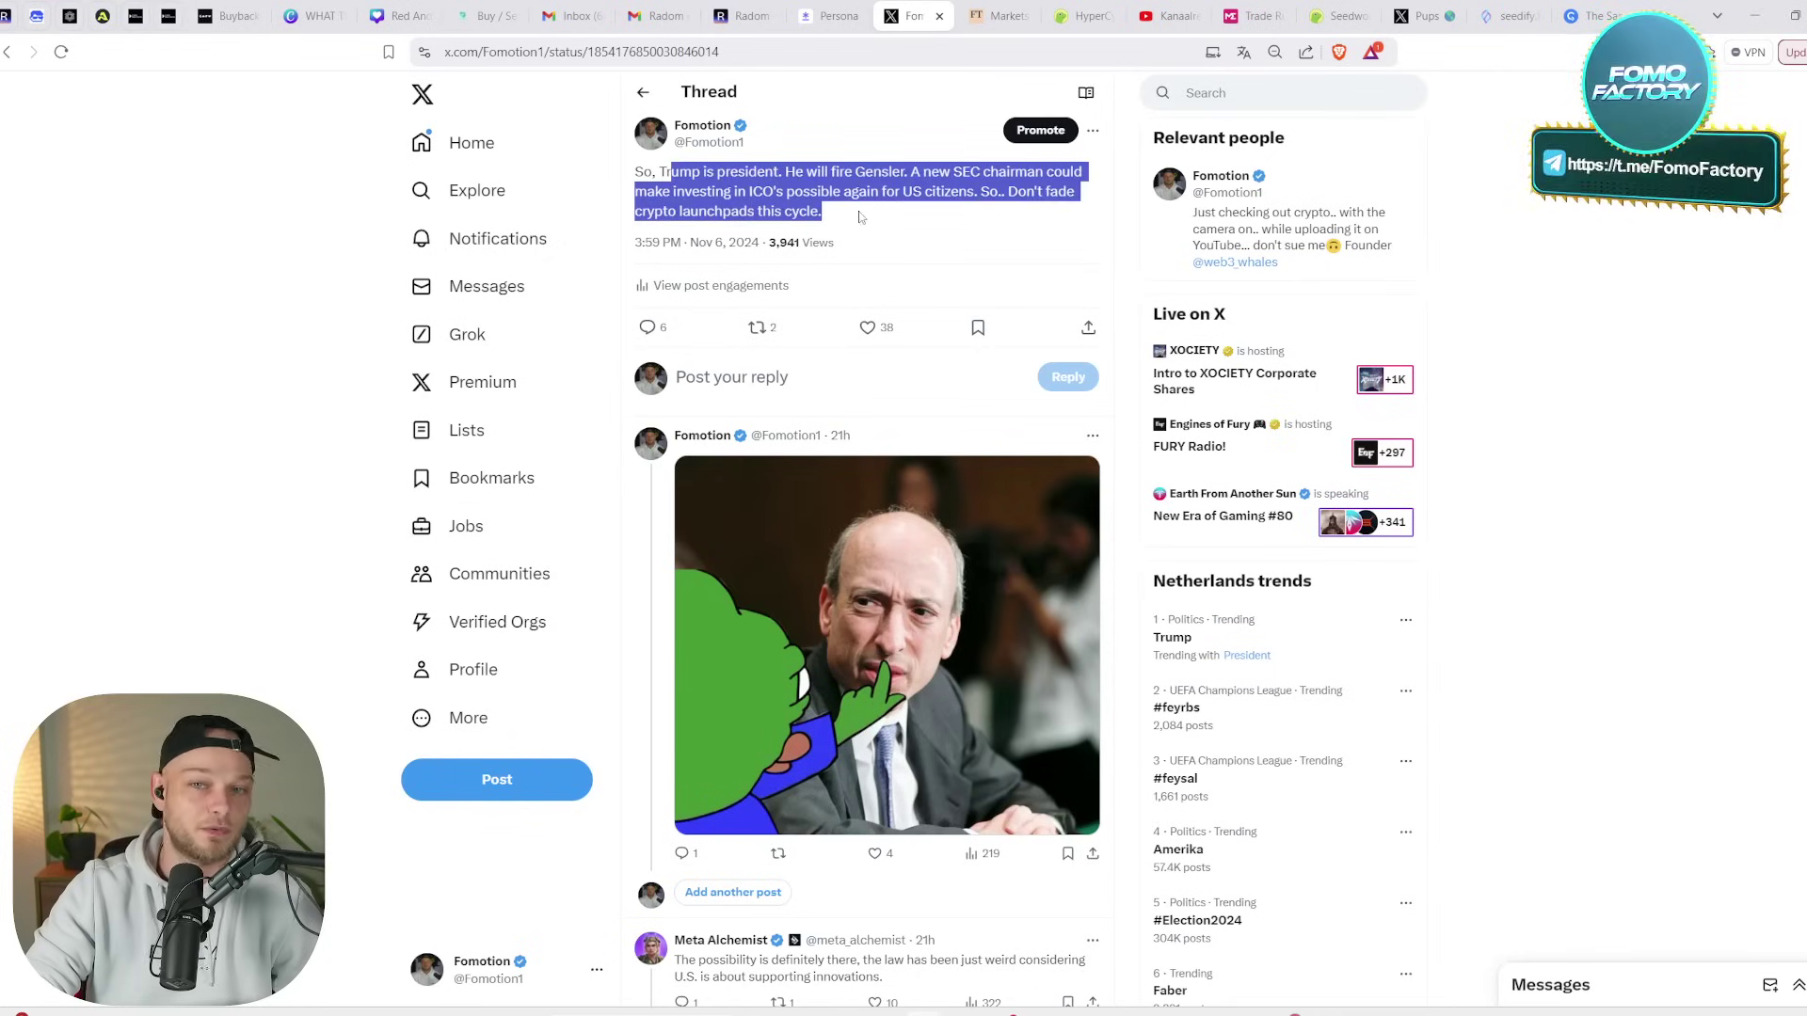
{"action": "left_click", "coordinate": [886, 195]}
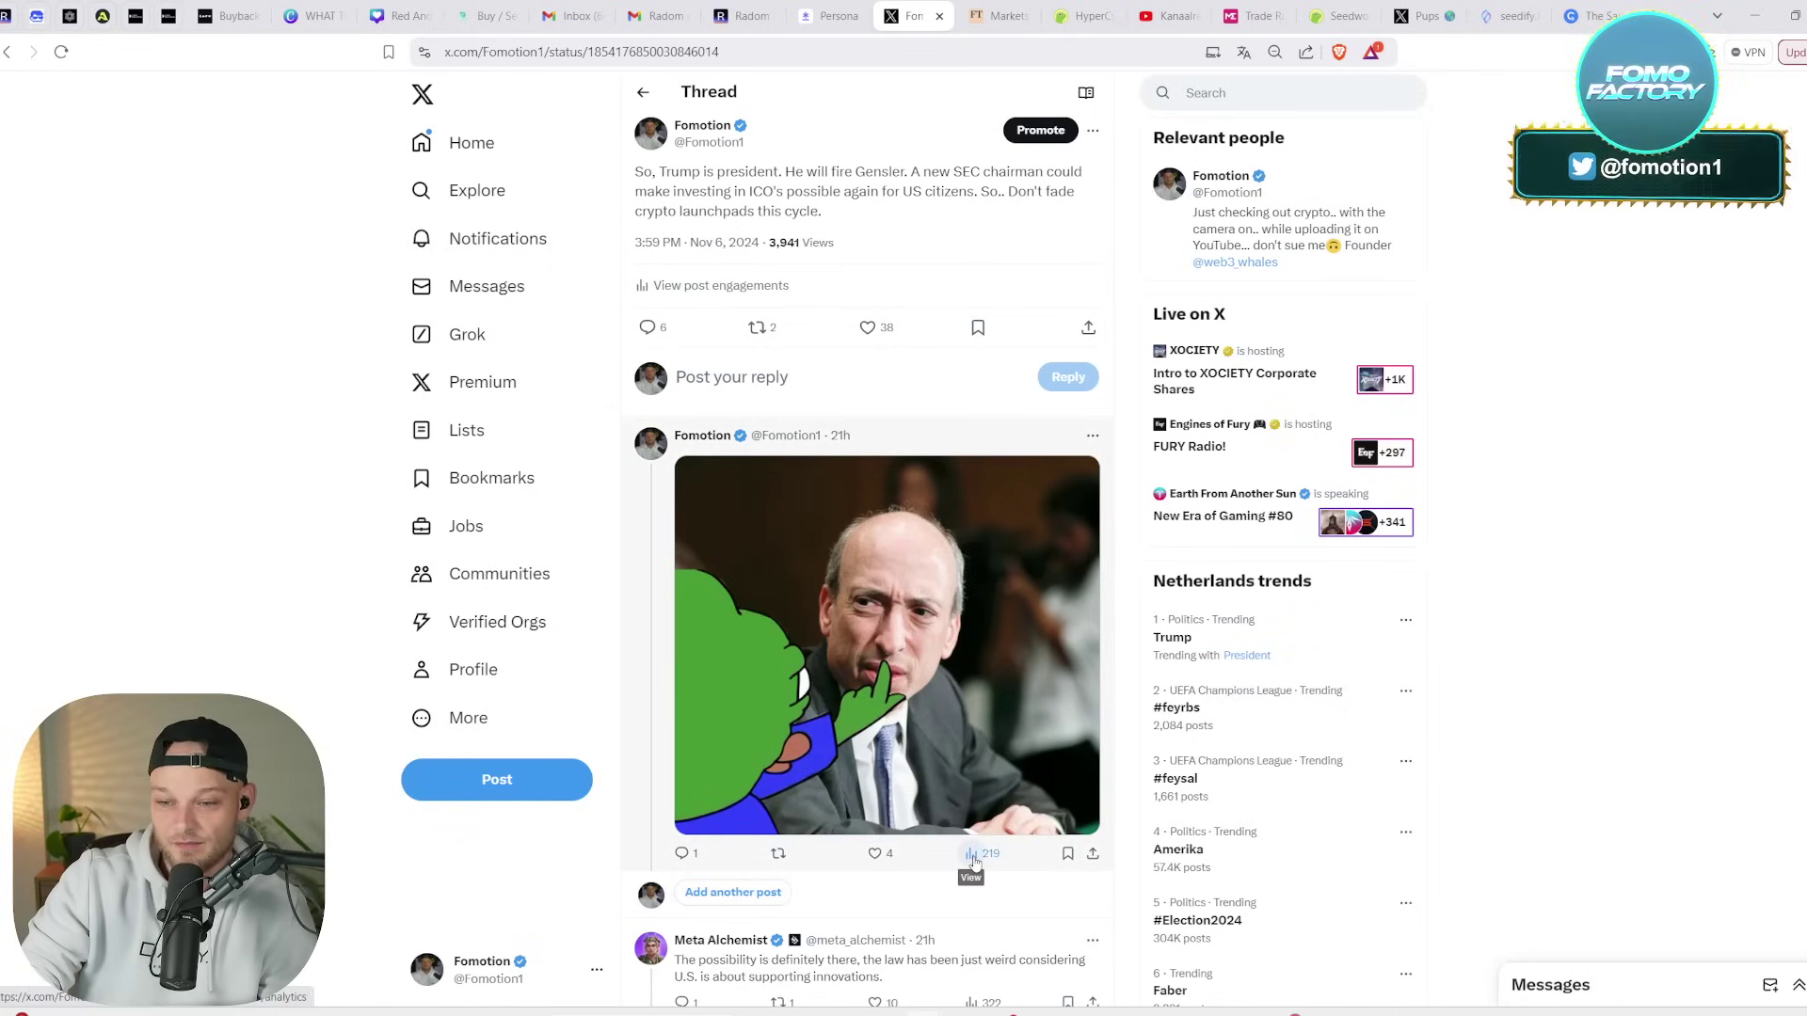
{"action": "scroll", "coordinate": [923, 858], "scroll_direction": "up", "scroll_amount": 1}
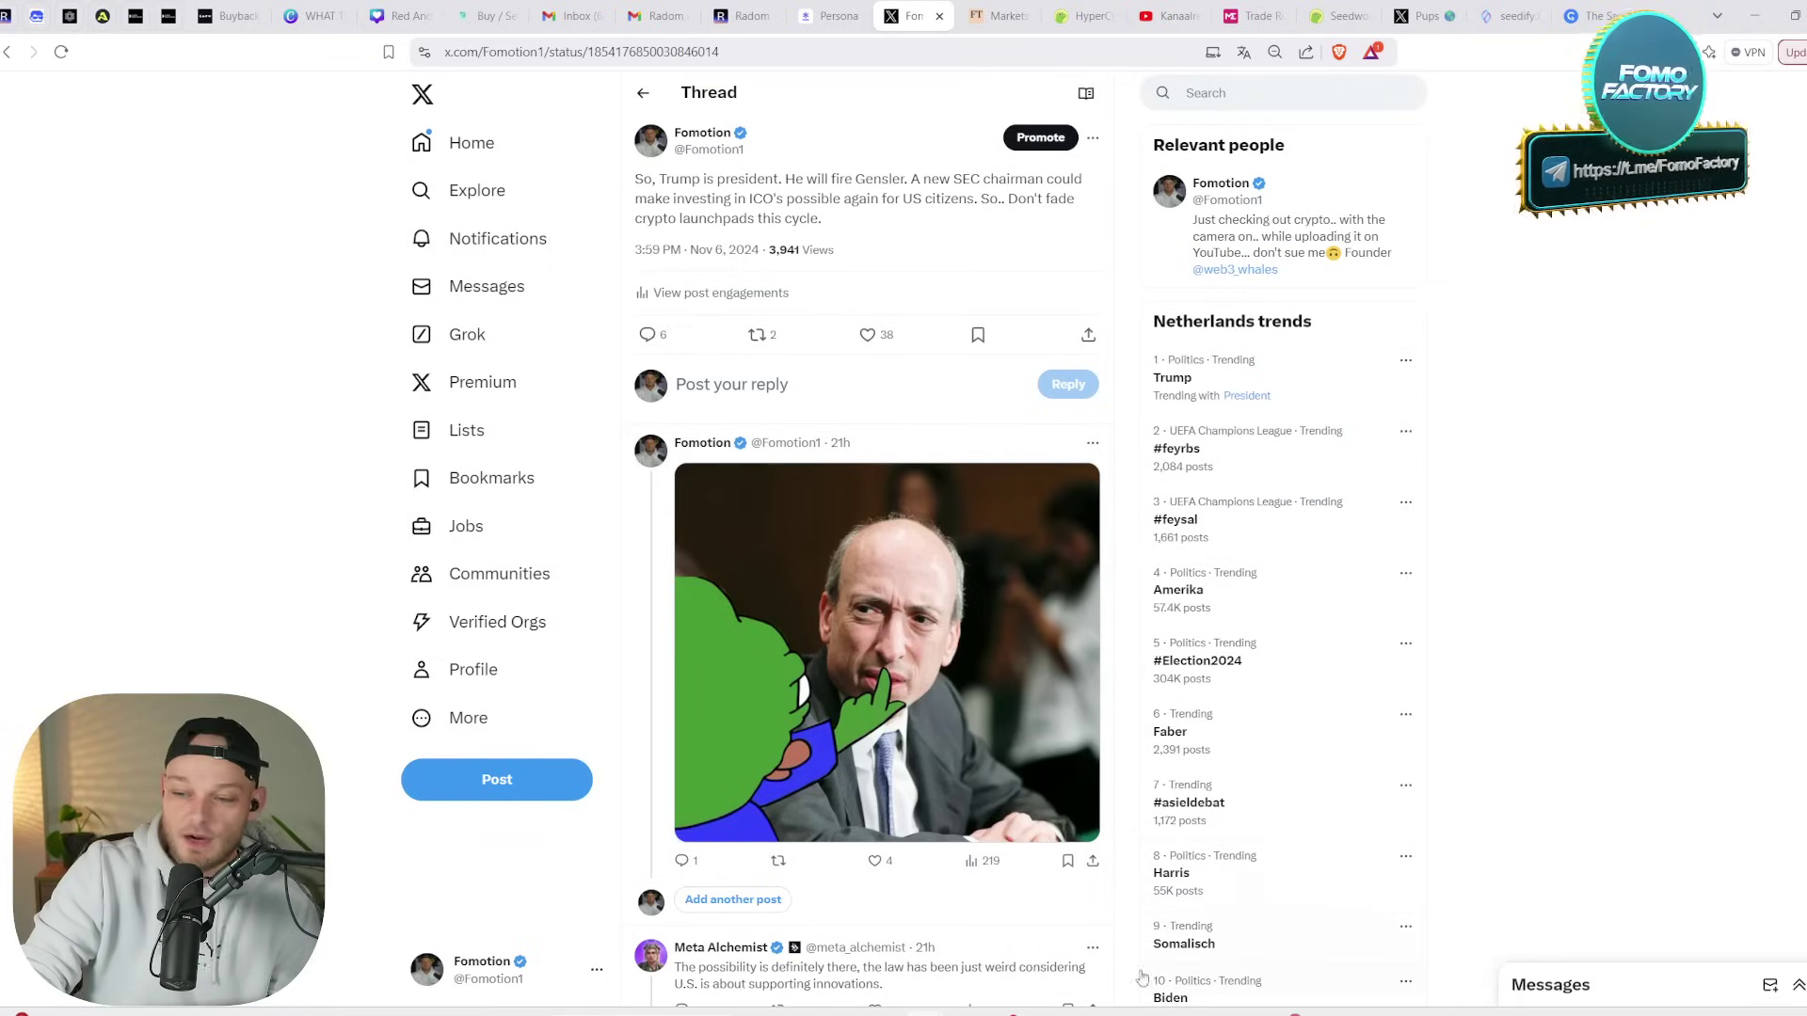
- Return to the Map2 workbook in Excel and give Sfund an allocation of 10% in B3 and $10,000 in C3
{"action": "mouse_move", "coordinate": [1247, 1013]}
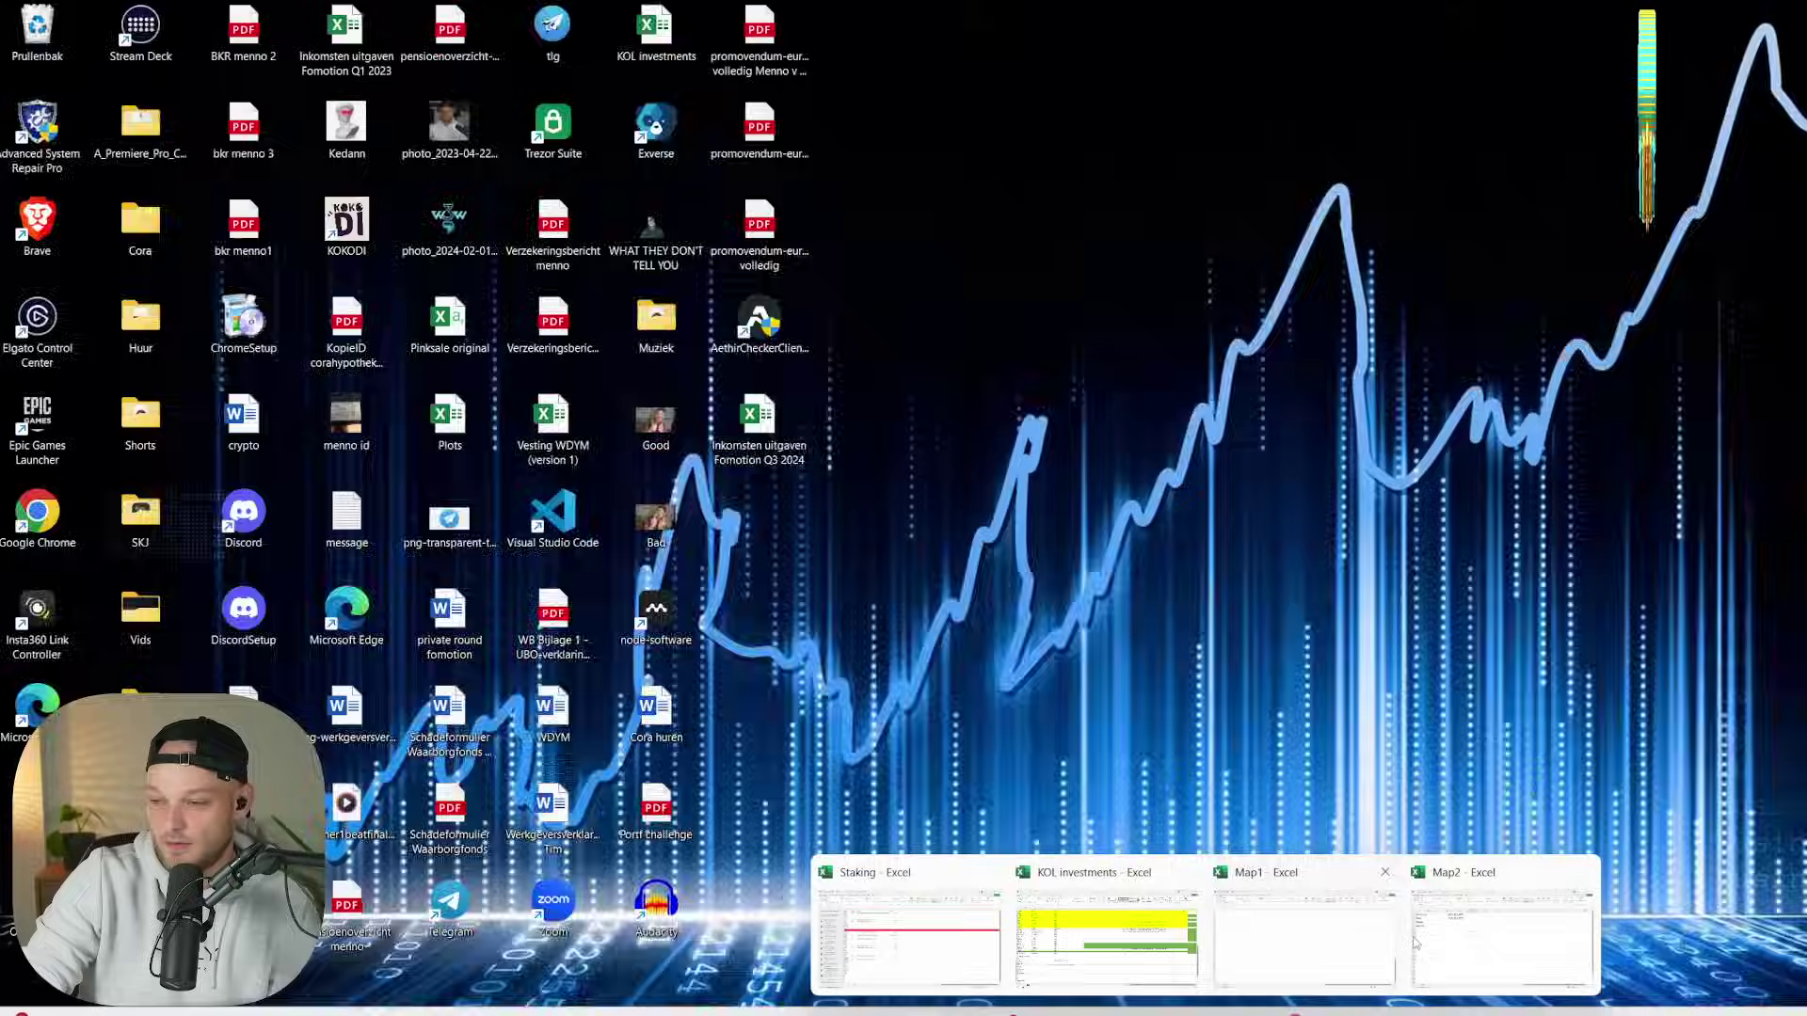
{"action": "left_click", "coordinate": [1496, 932]}
{"action": "left_click", "coordinate": [387, 320]}
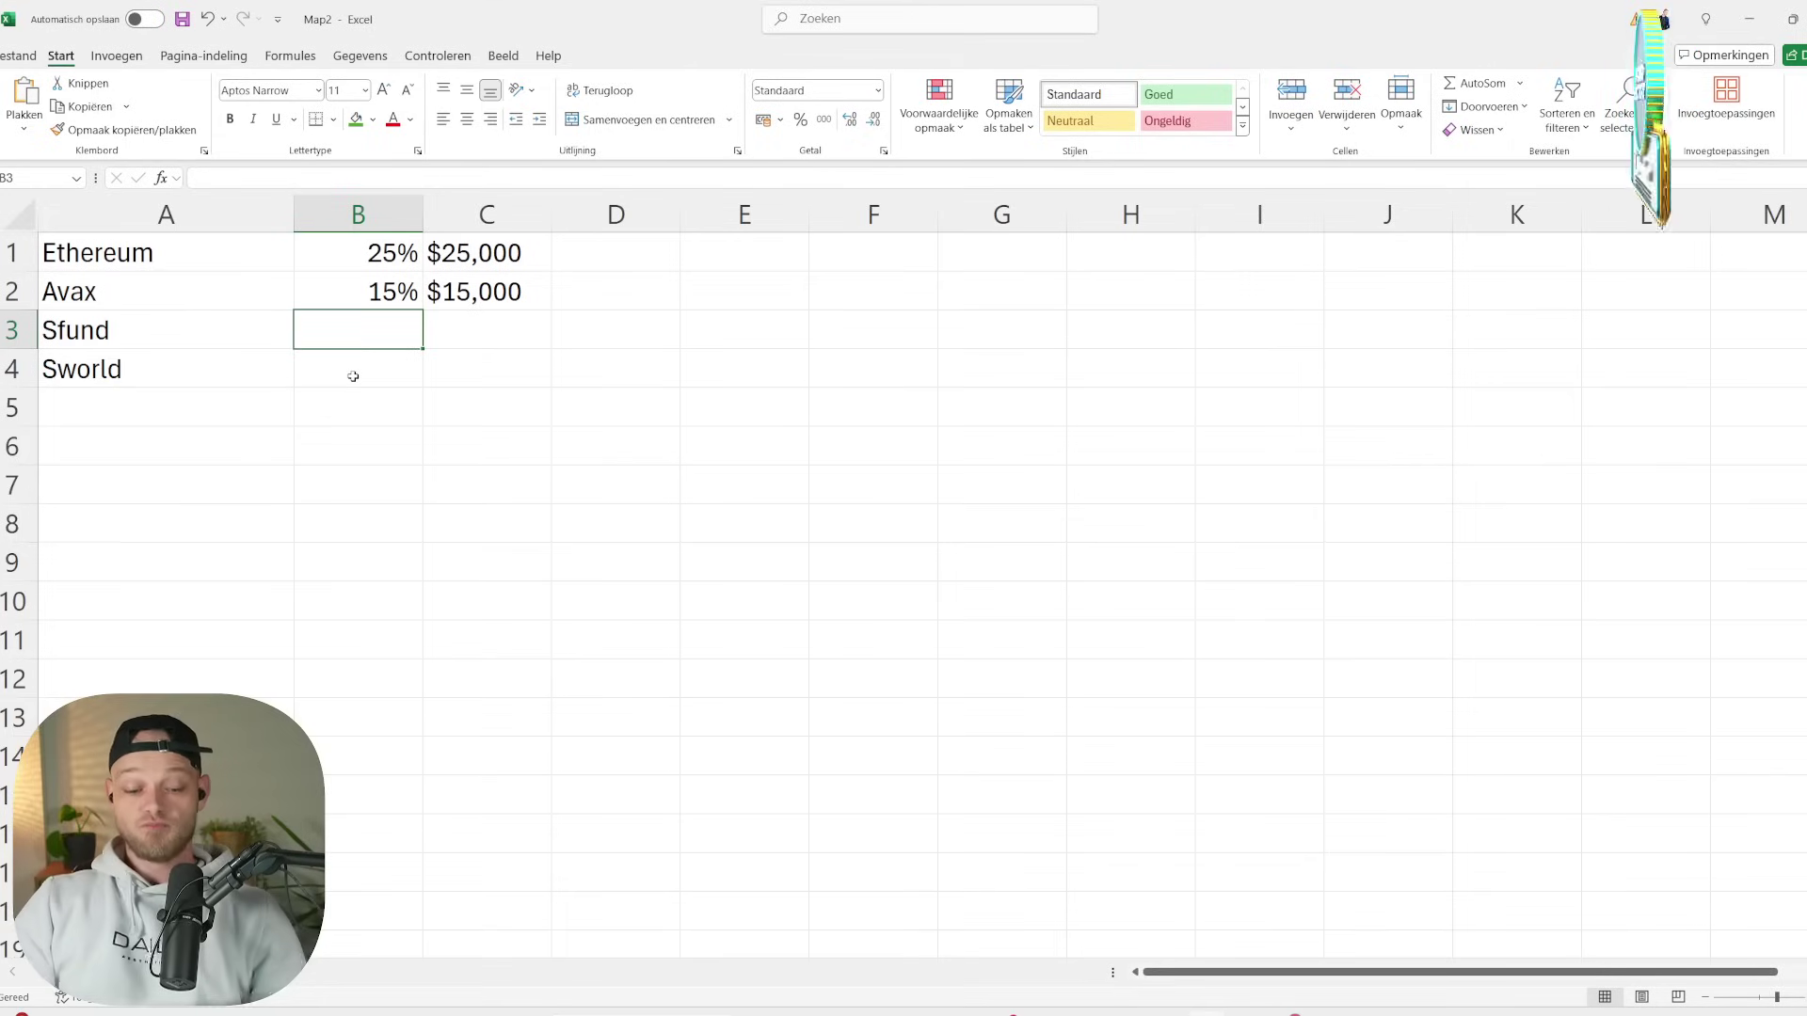
{"action": "type", "text": "10%"}
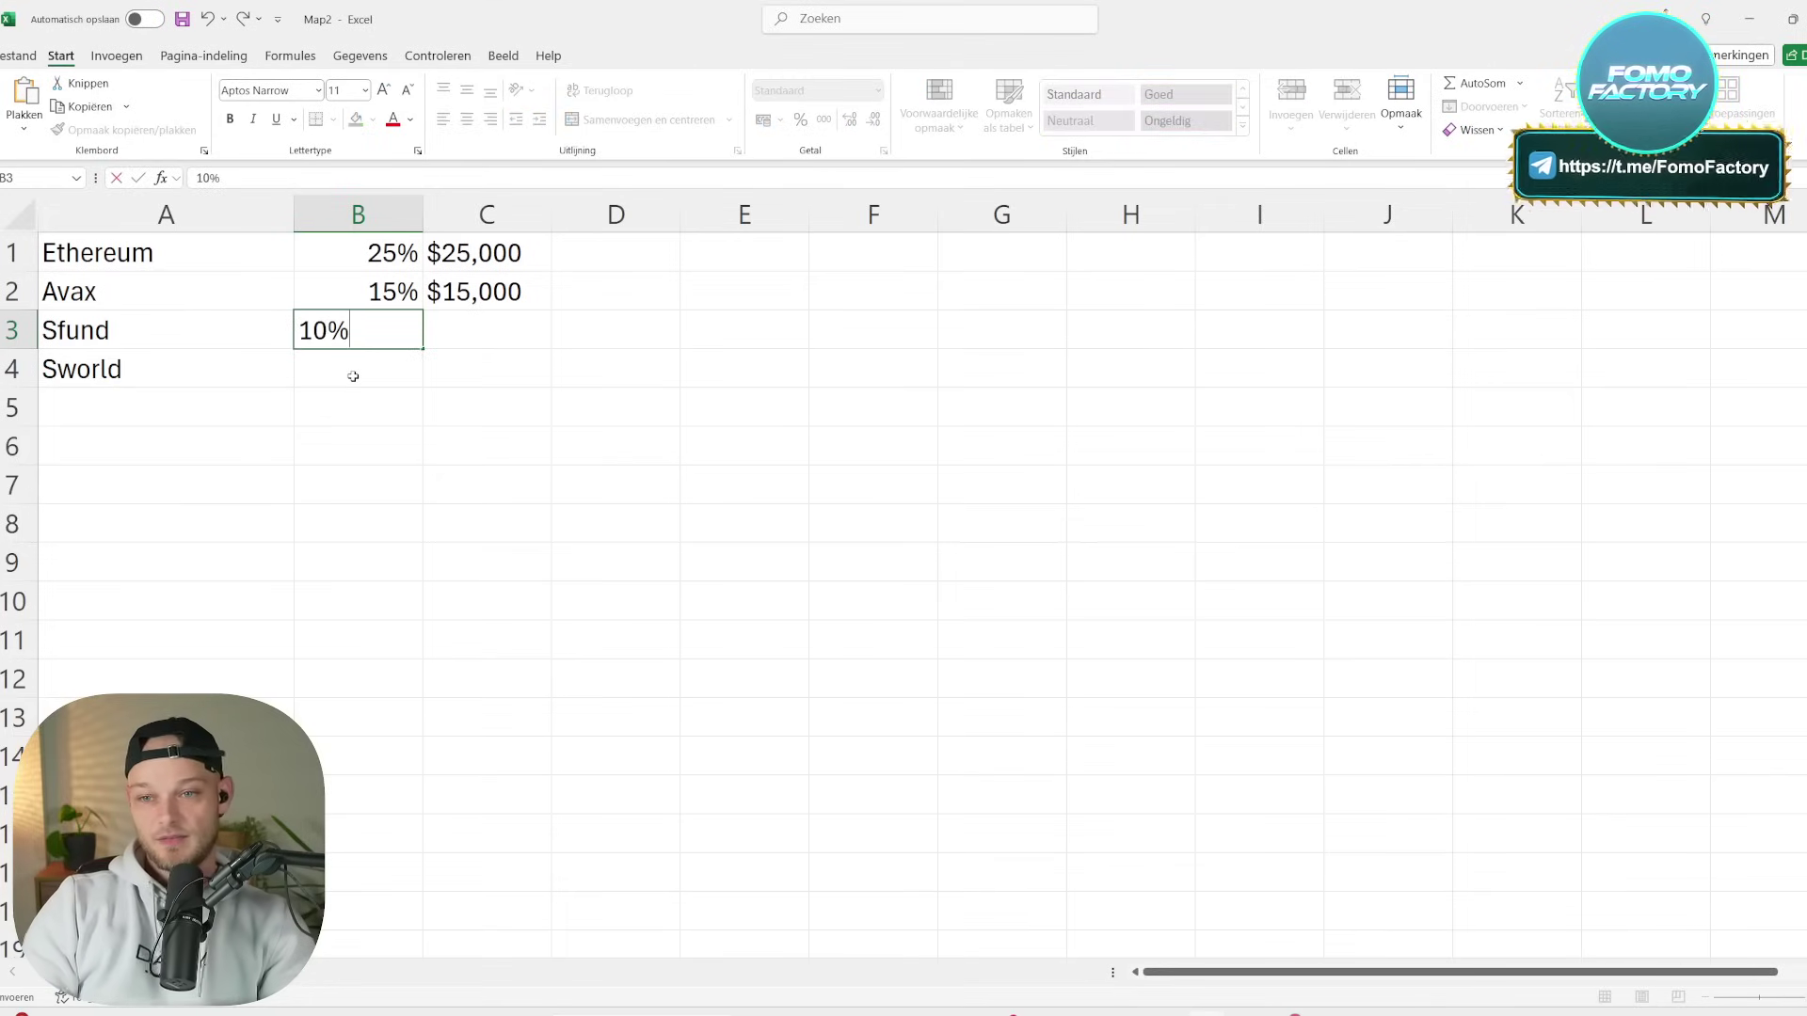
{"action": "key", "text": "Tab"}
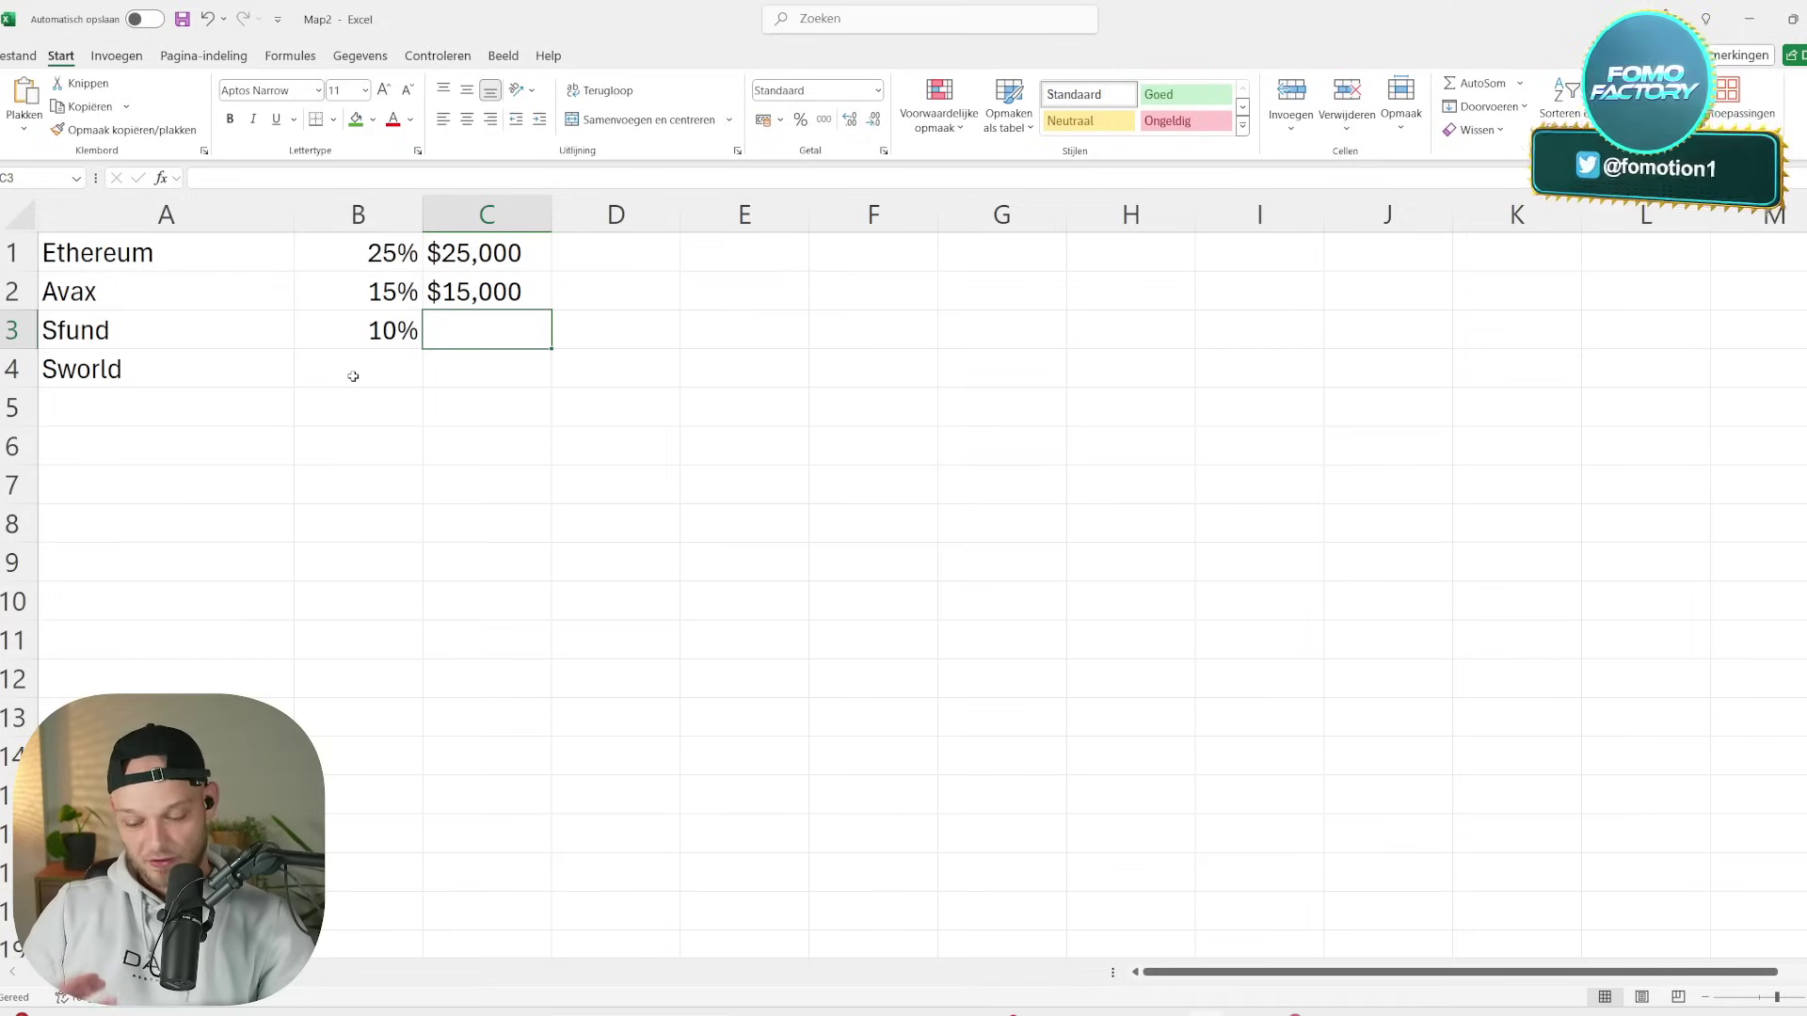
{"action": "type", "text": "$"}
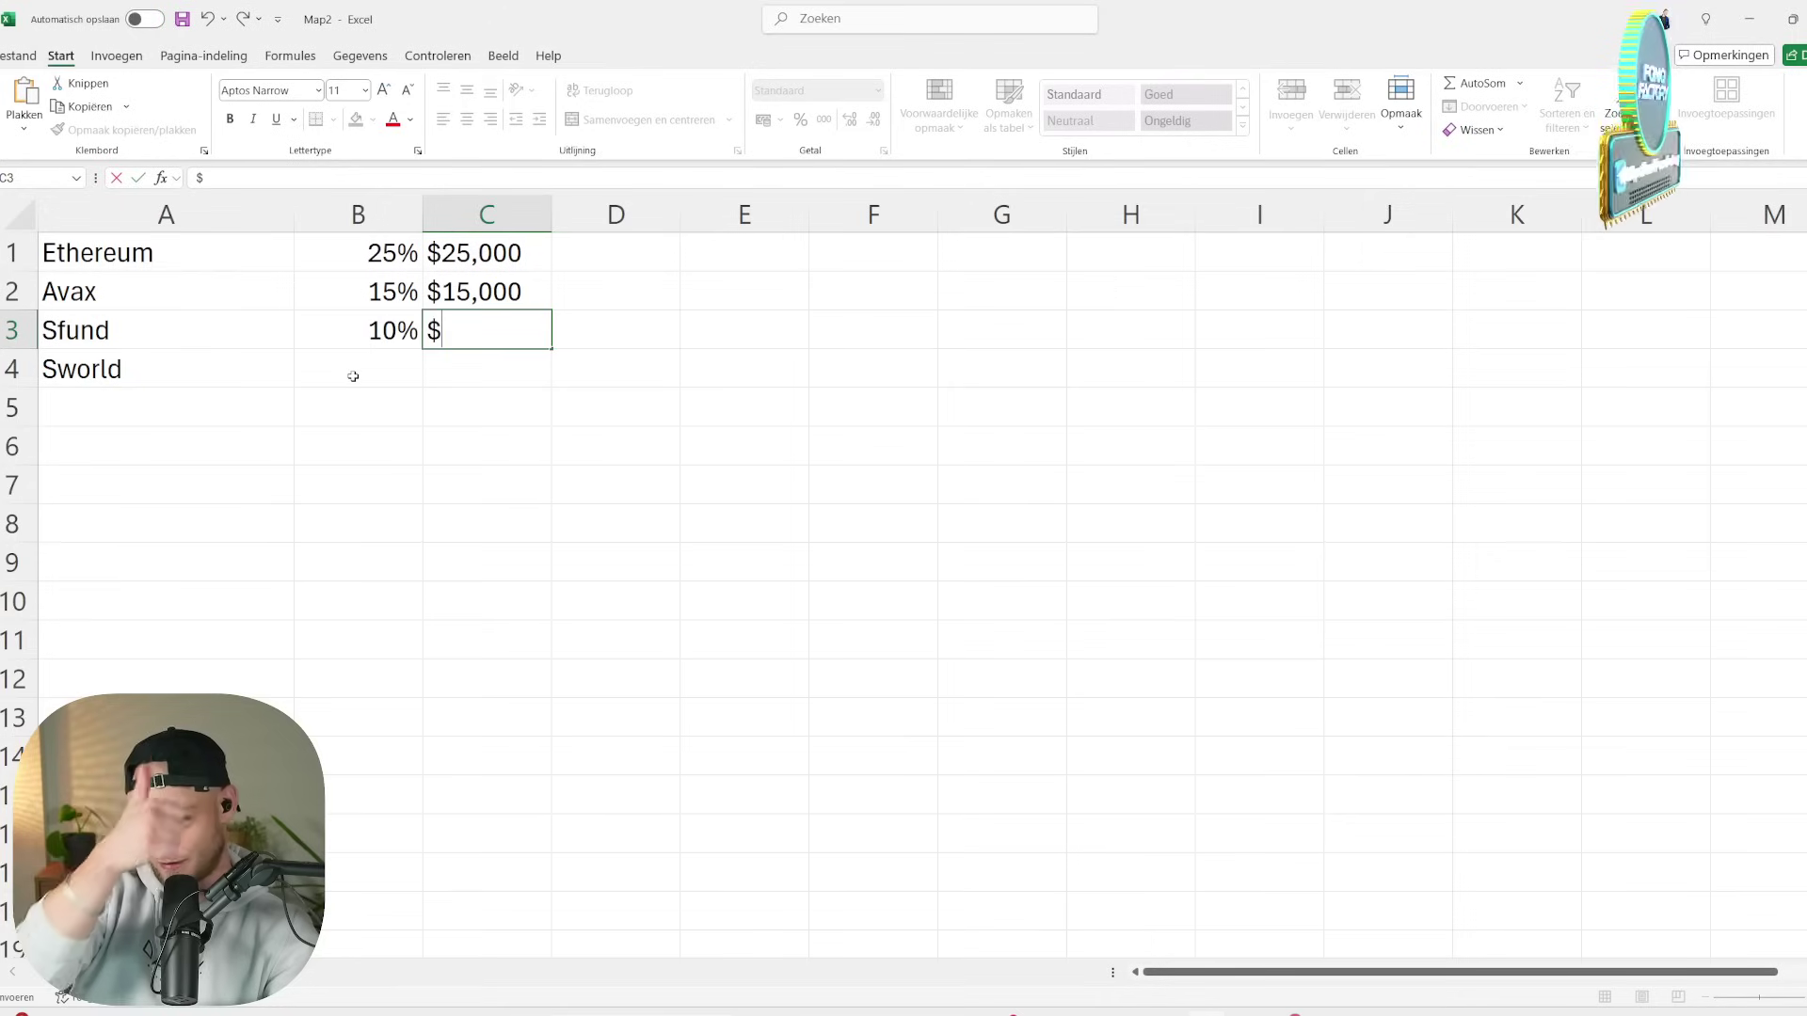
{"action": "type", "text": "10,00-"}
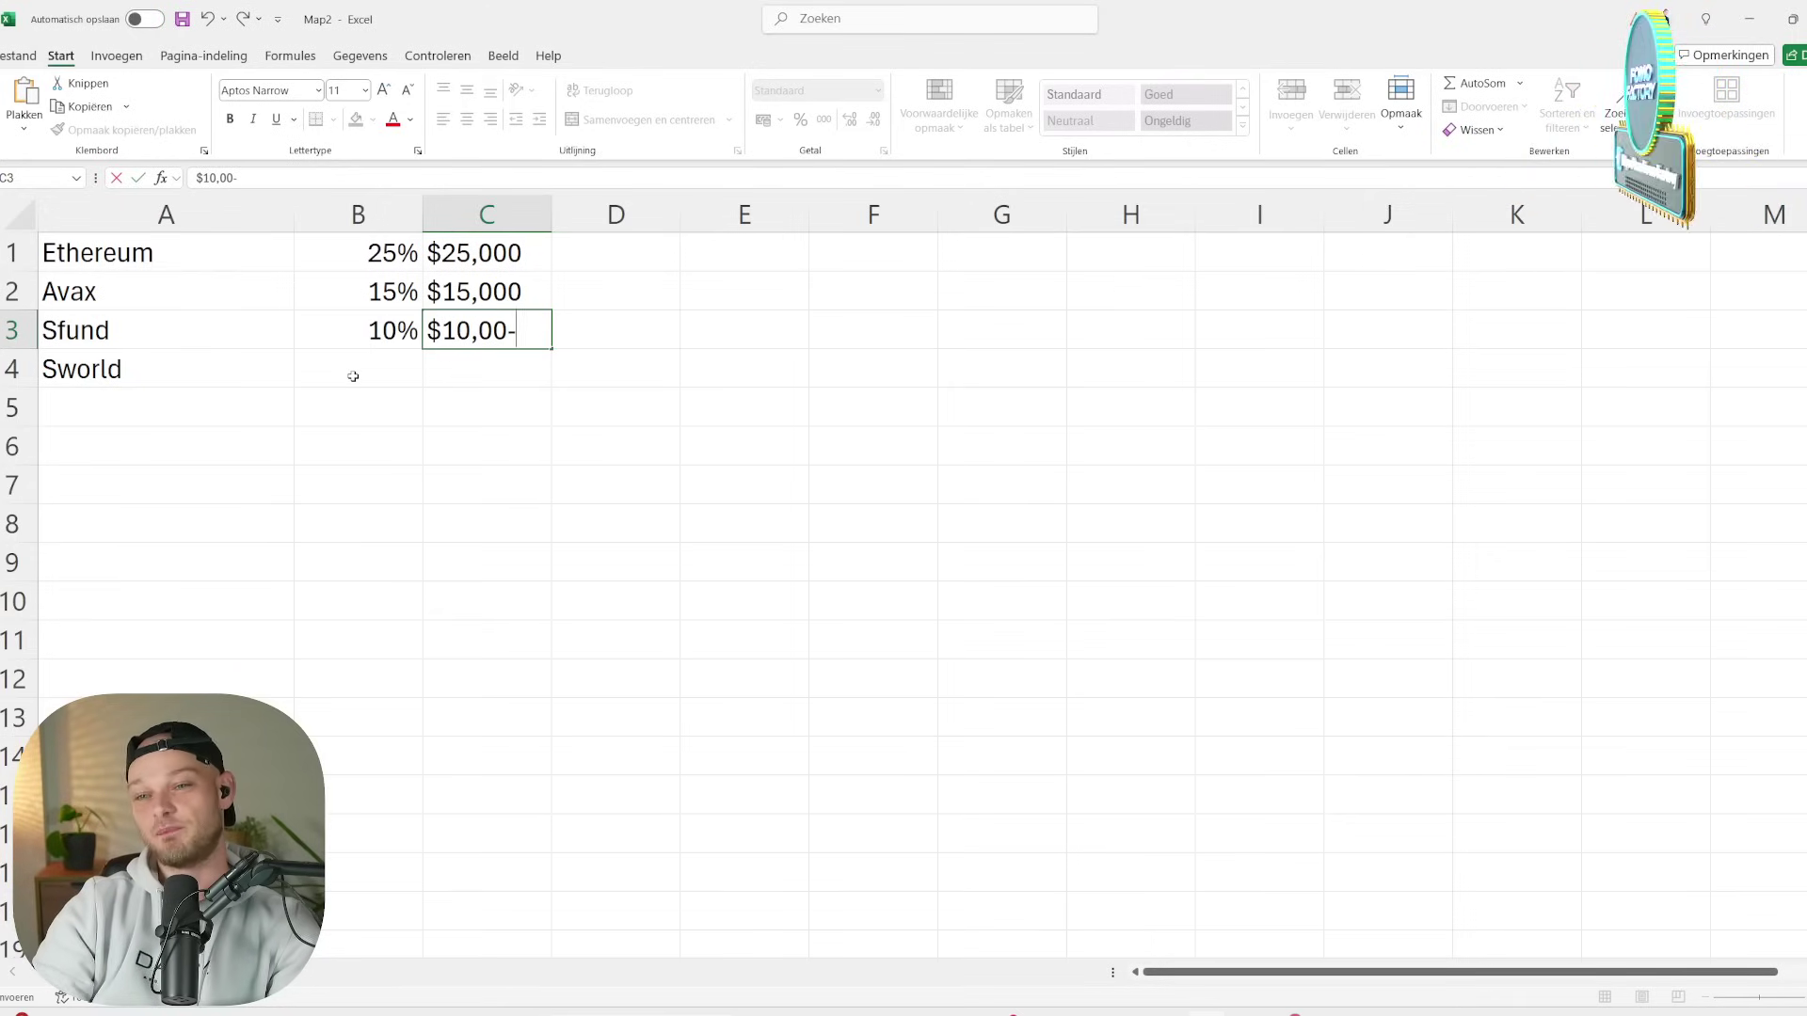
{"action": "key", "text": "BackSpace"}
{"action": "type", "text": "000"}
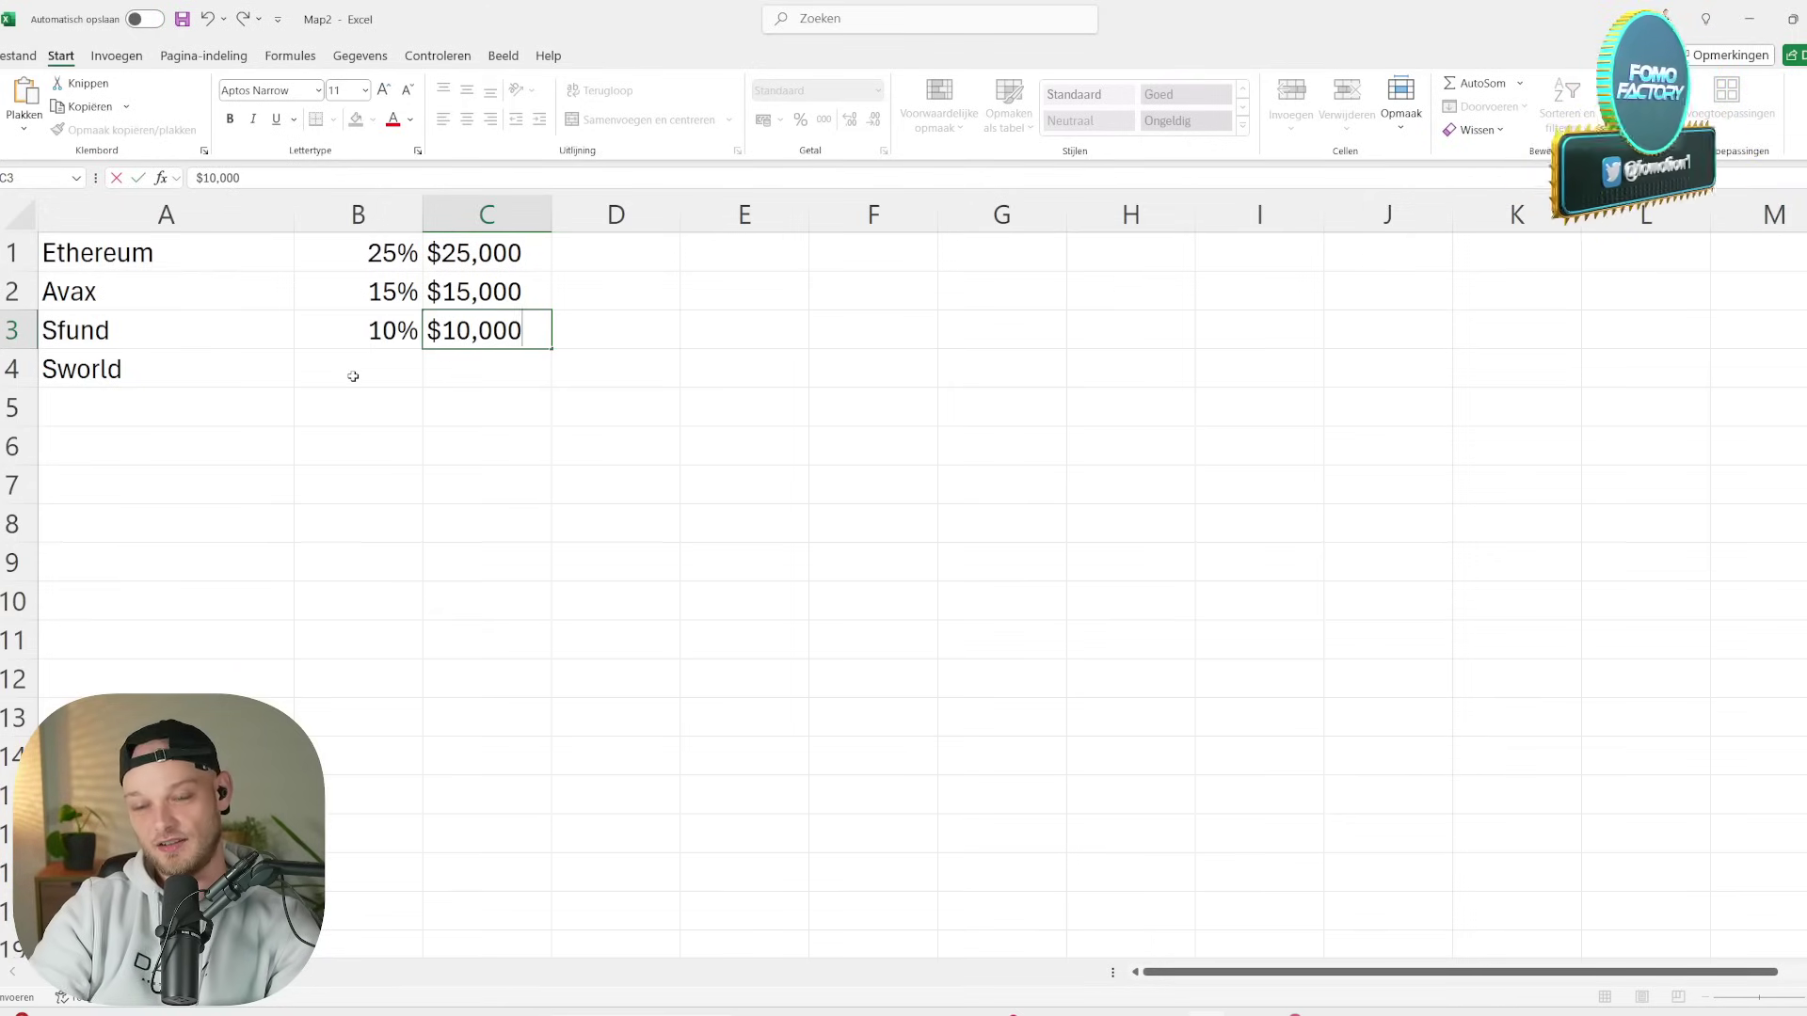
- Give Sworld an allocation of 7,5% in cell B4 and an amount of $7500 in C4
{"action": "left_click", "coordinate": [353, 376]}
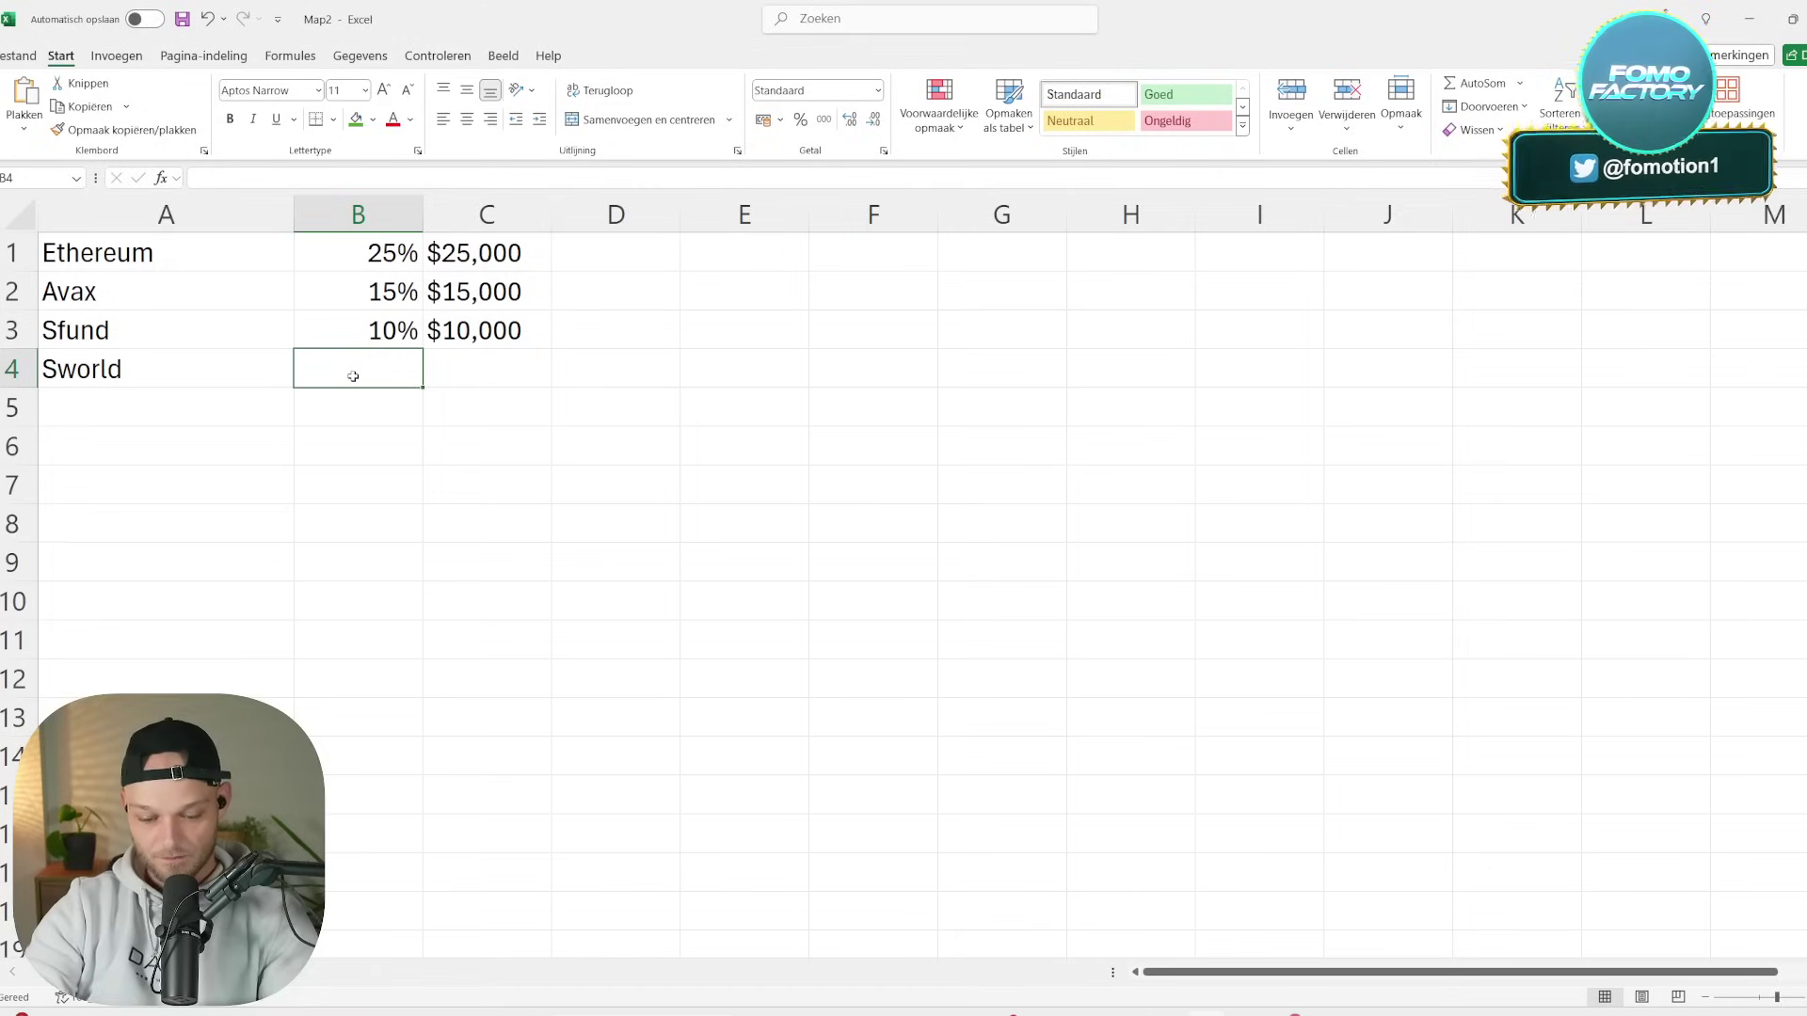
{"action": "type", "text": "7,5%"}
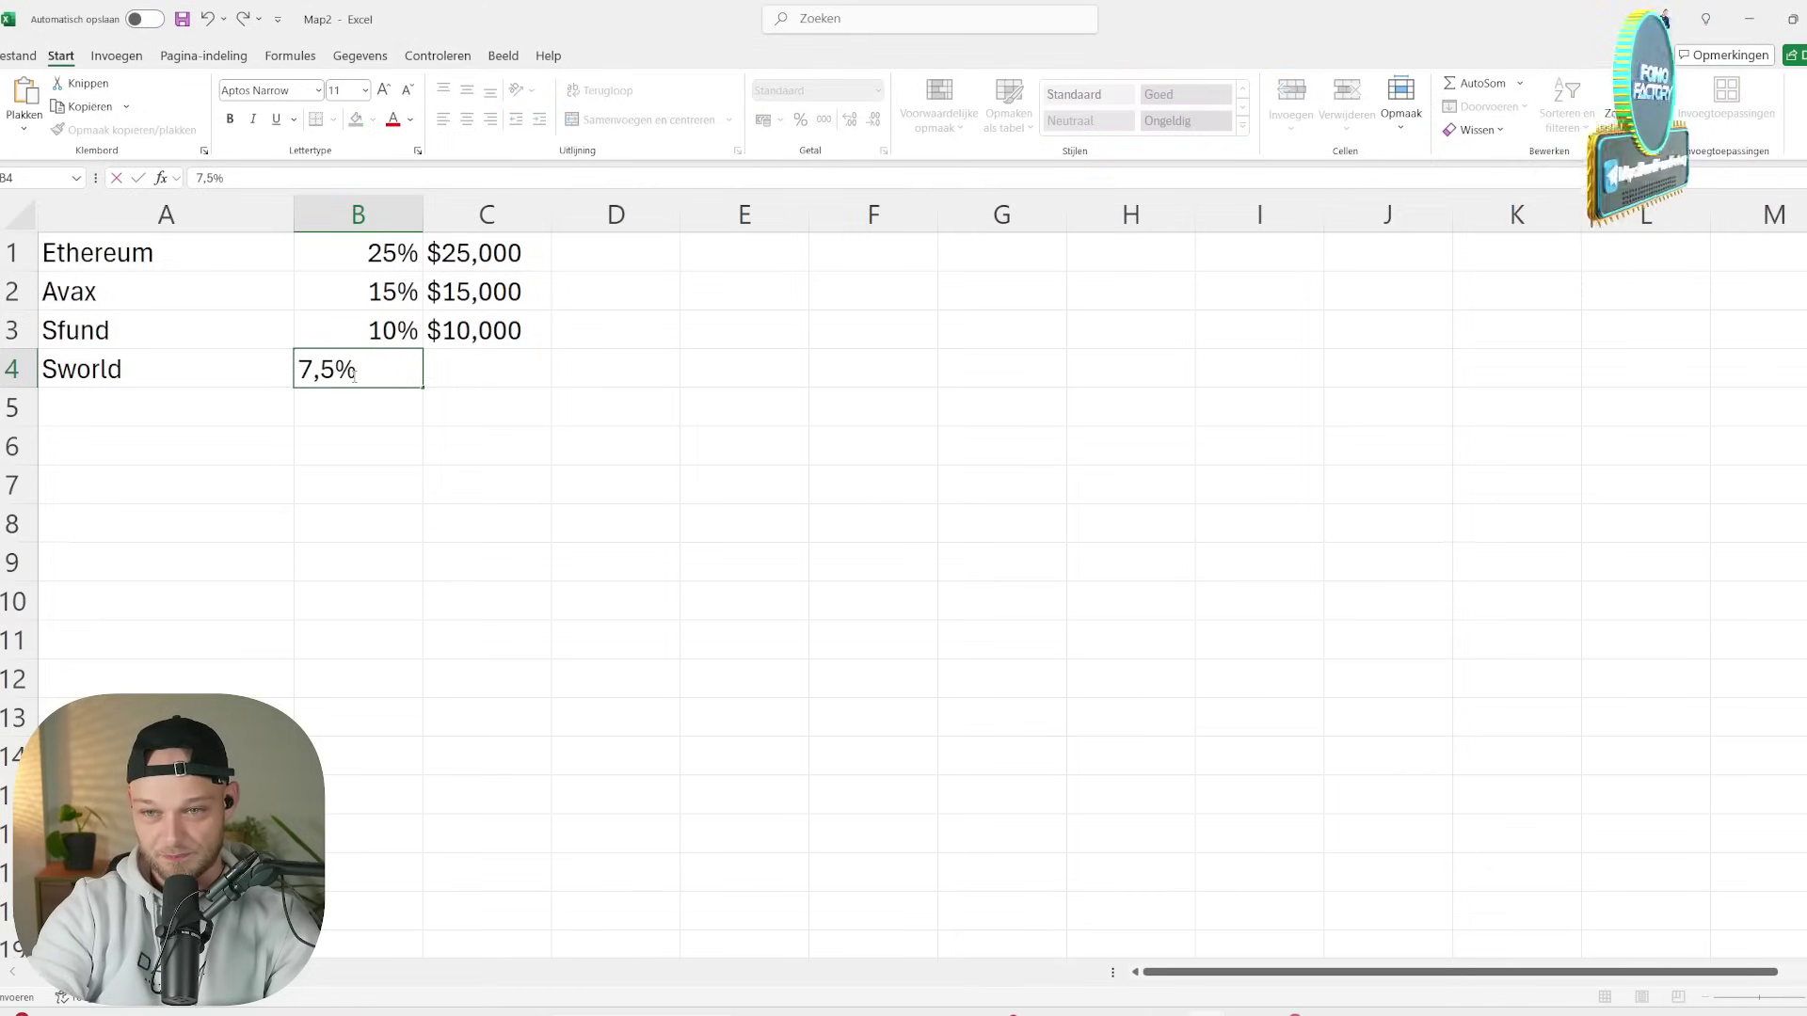
{"action": "key", "text": "Tab"}
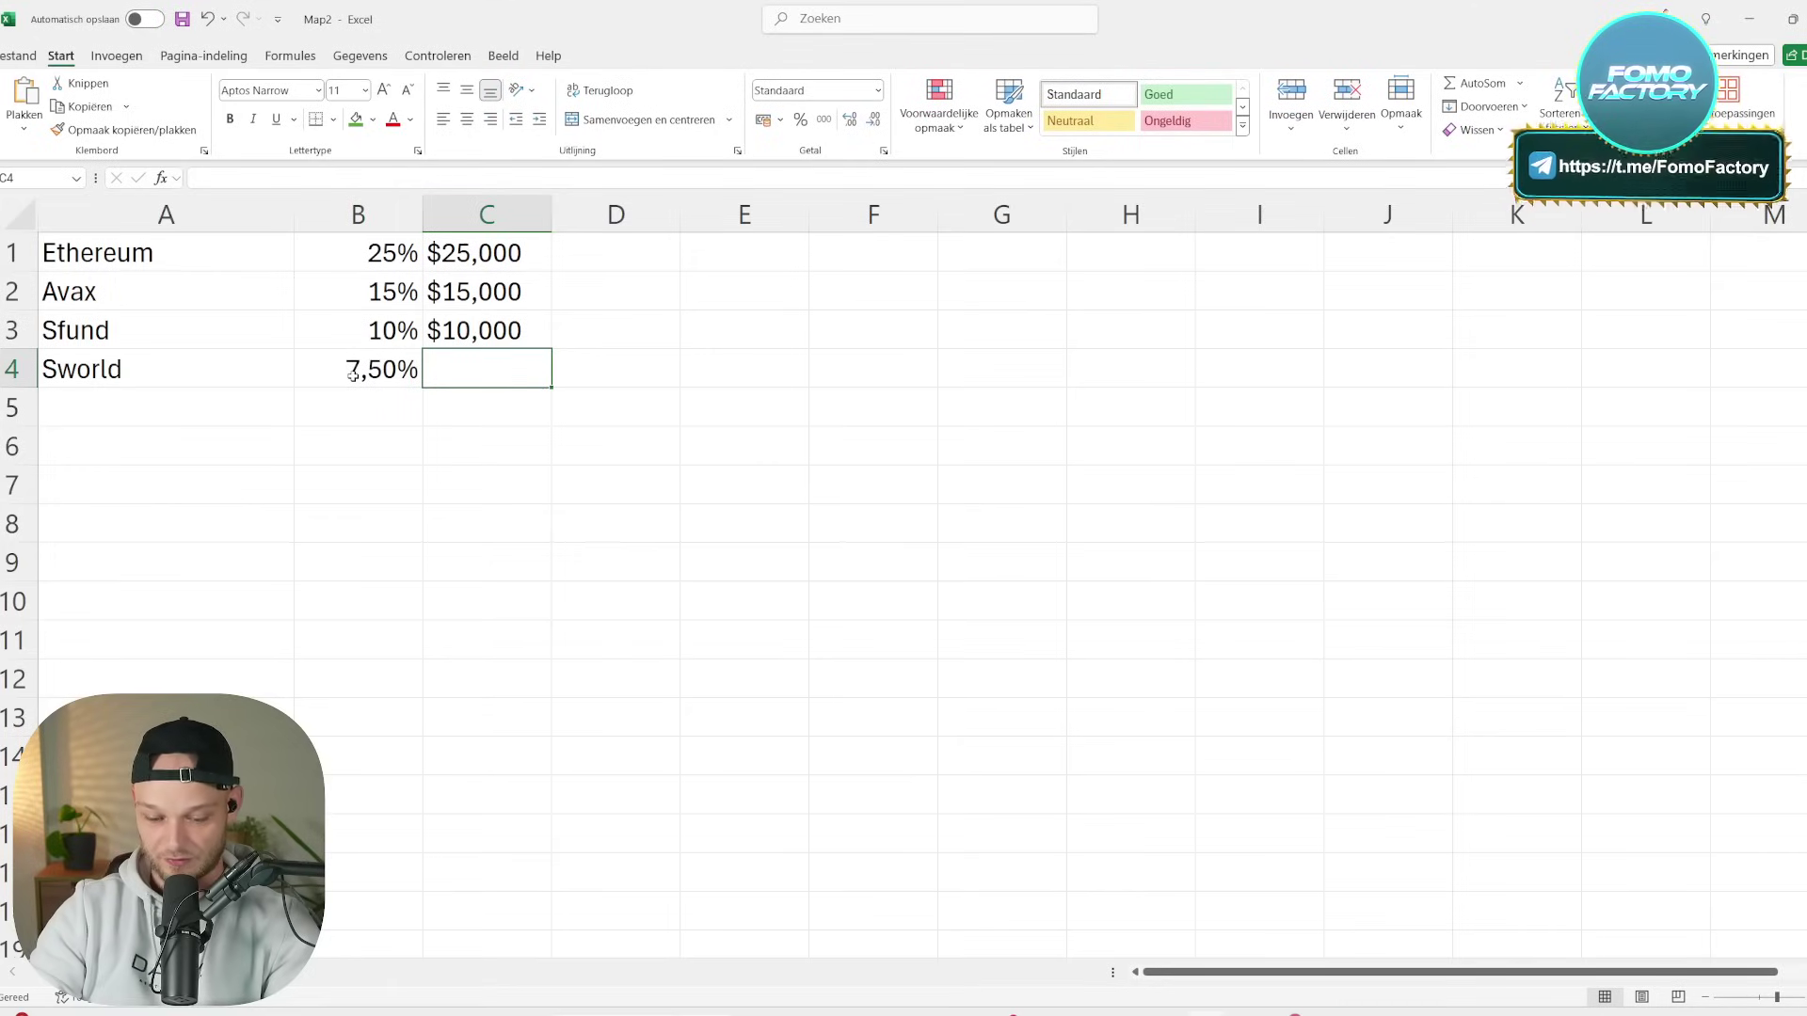
{"action": "type", "text": "="}
{"action": "key", "text": "BackSpace"}
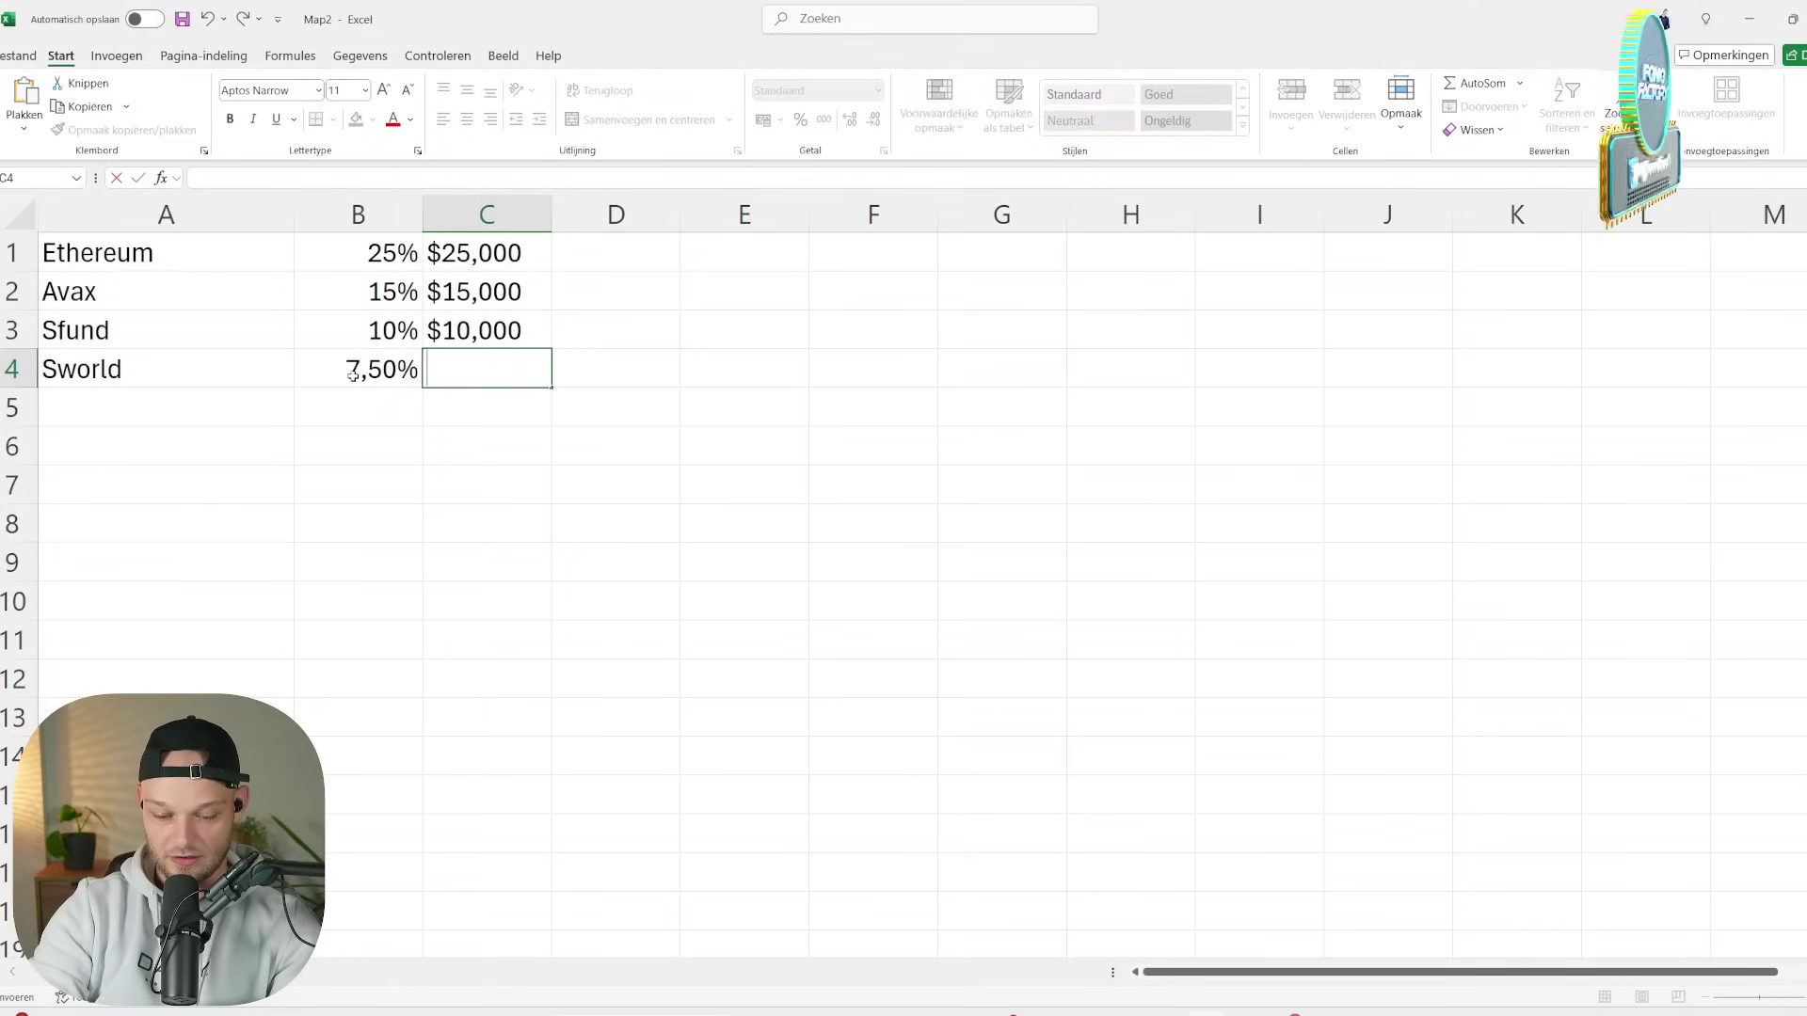
{"action": "type", "text": "$7500"}
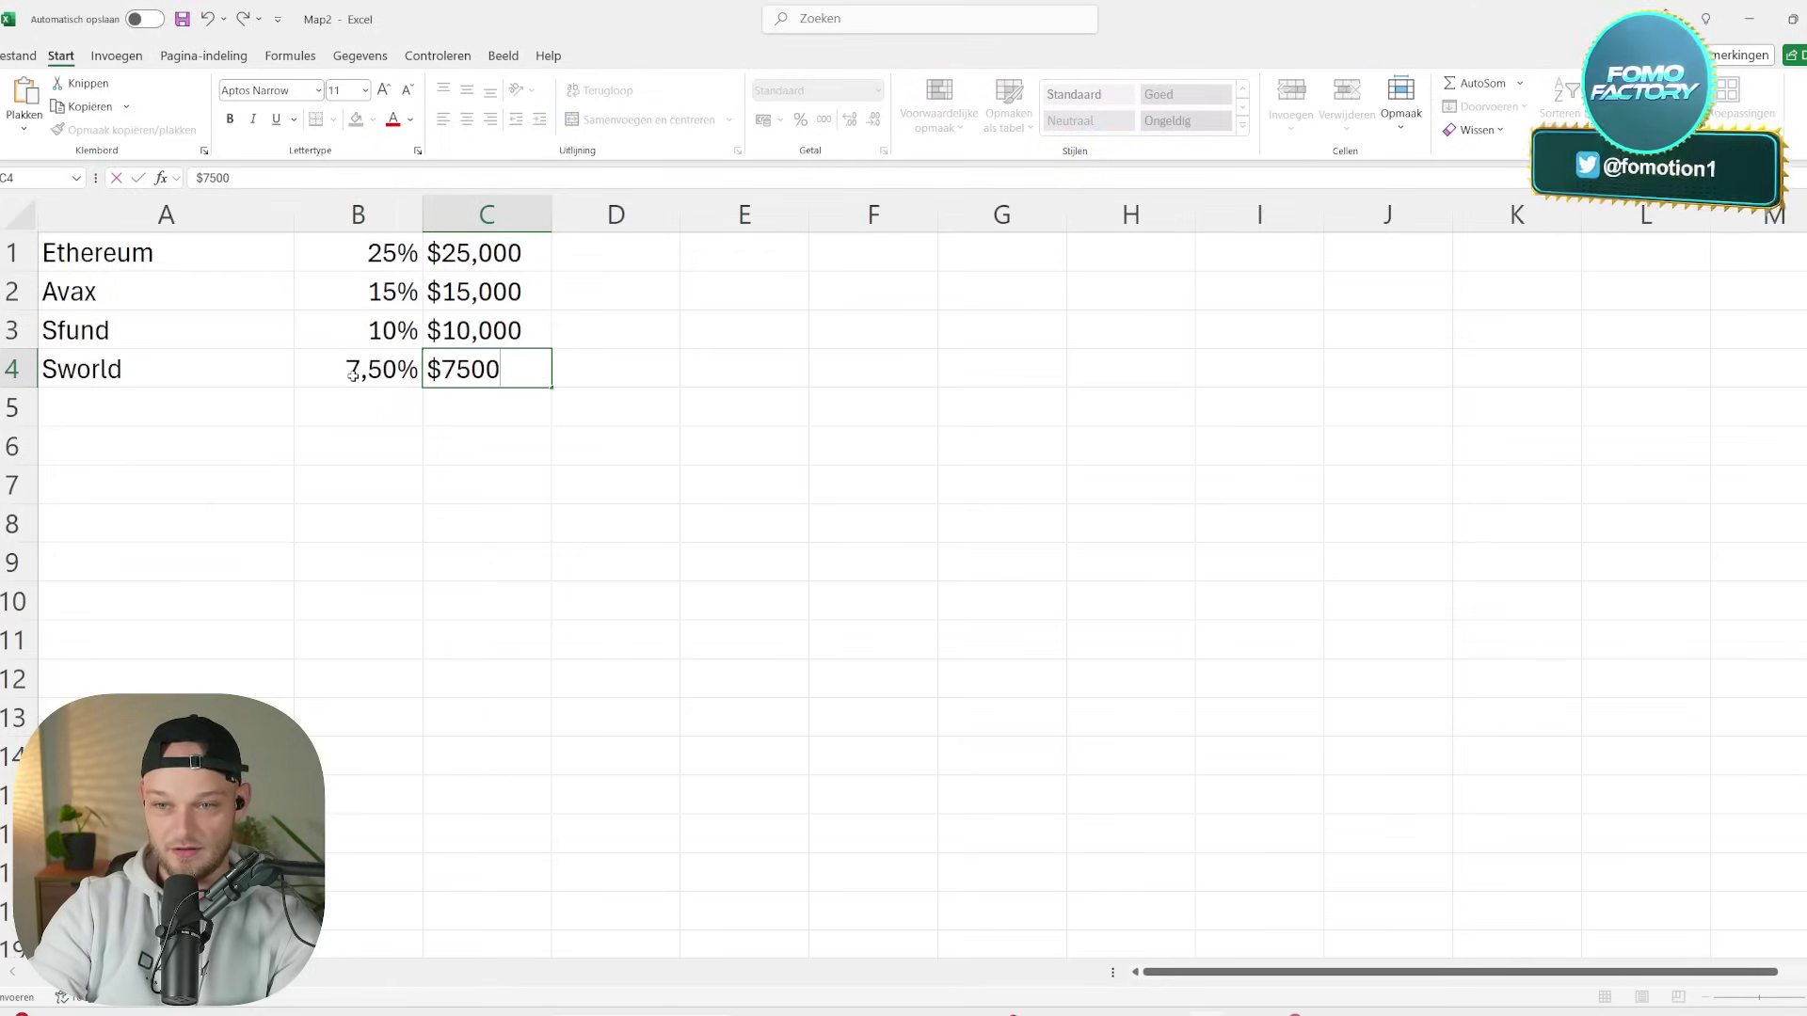
{"action": "left_click", "coordinate": [572, 485]}
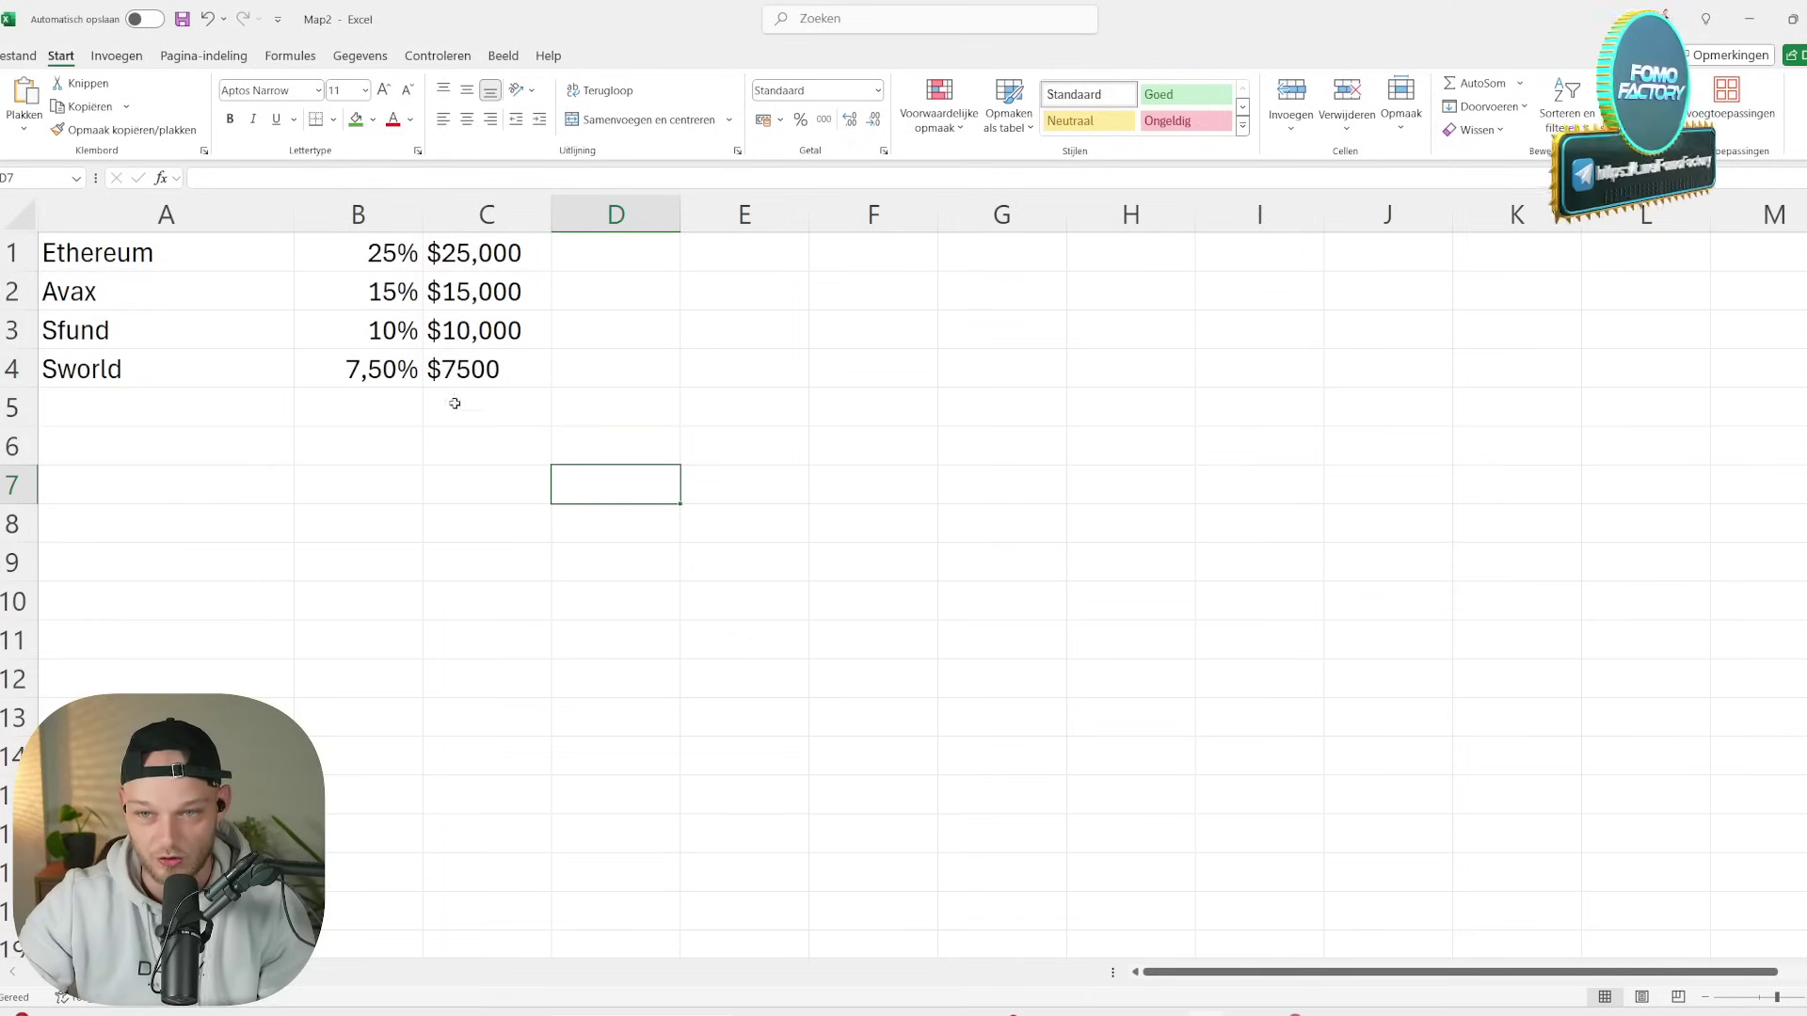
- Insert a space after the dollar sign in the Sworld amount in C4
{"action": "left_click", "coordinate": [448, 369]}
{"action": "double_click", "coordinate": [445, 369]}
{"action": "left_click", "coordinate": [468, 400]}
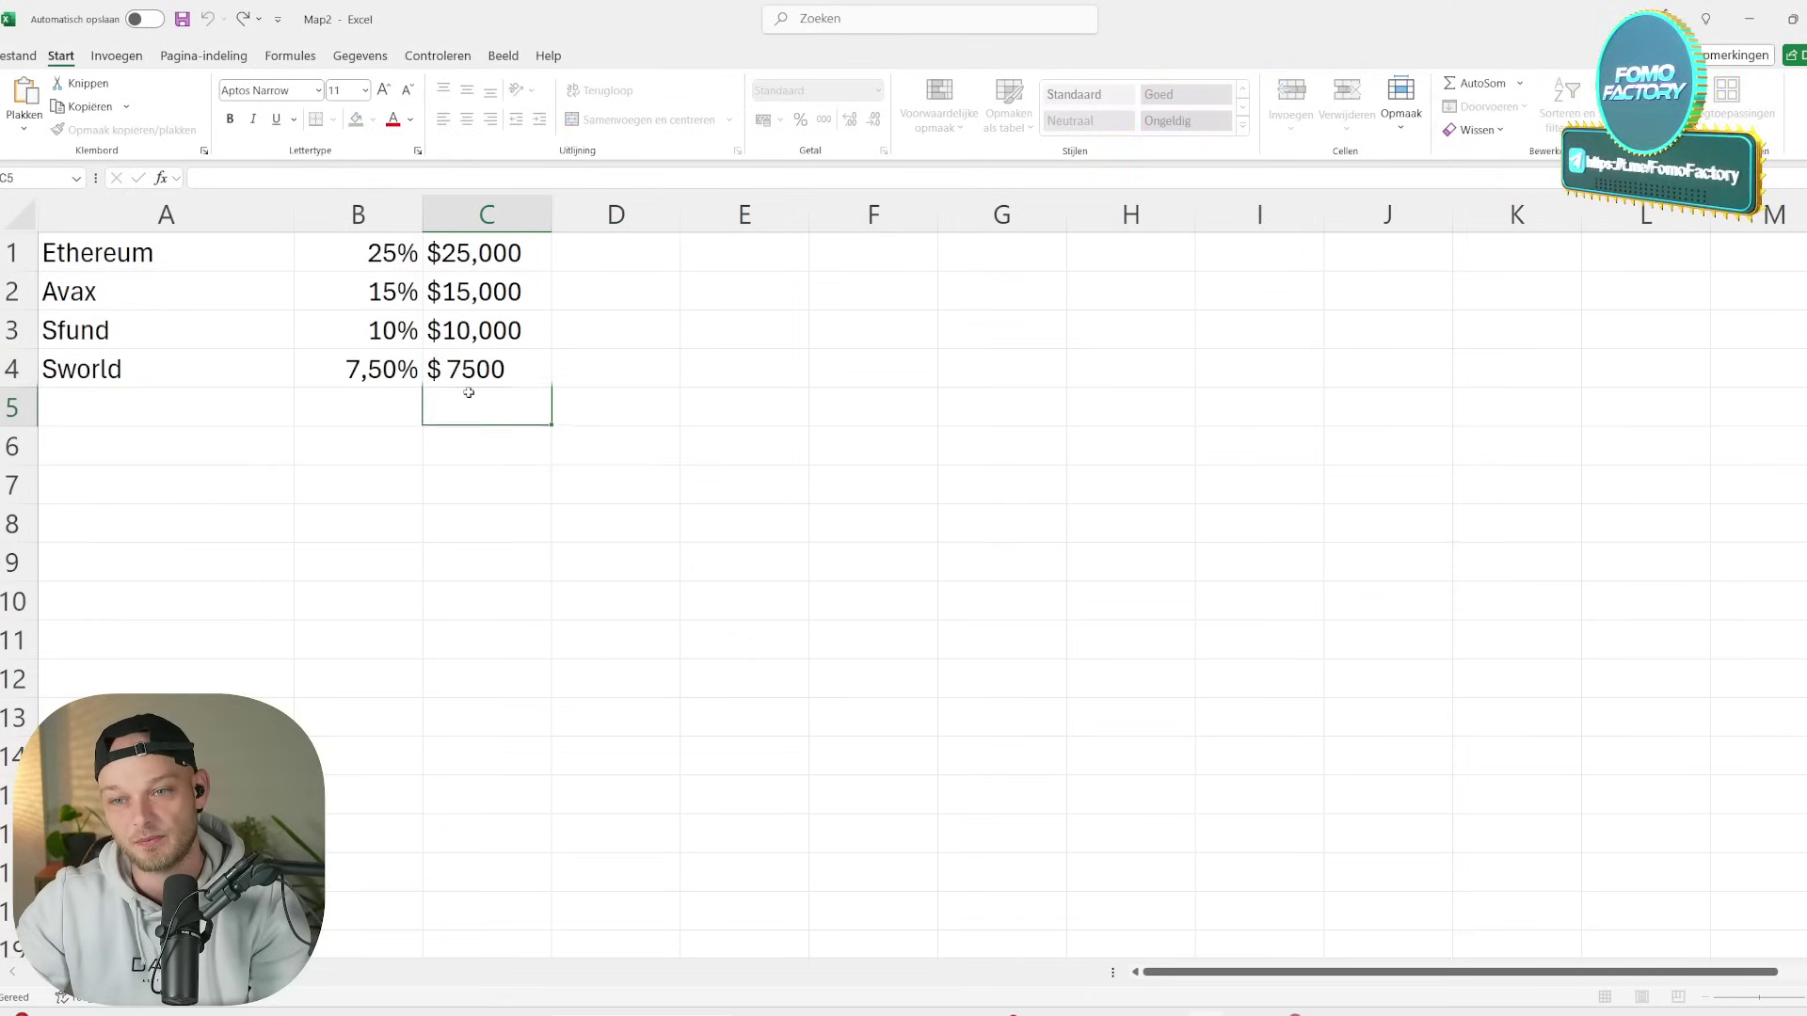
{"action": "left_click", "coordinate": [489, 438]}
{"action": "left_click", "coordinate": [376, 485]}
- Remove the space after the dollar sign in C4 so that the amount reads $7500
{"action": "left_click", "coordinate": [463, 367]}
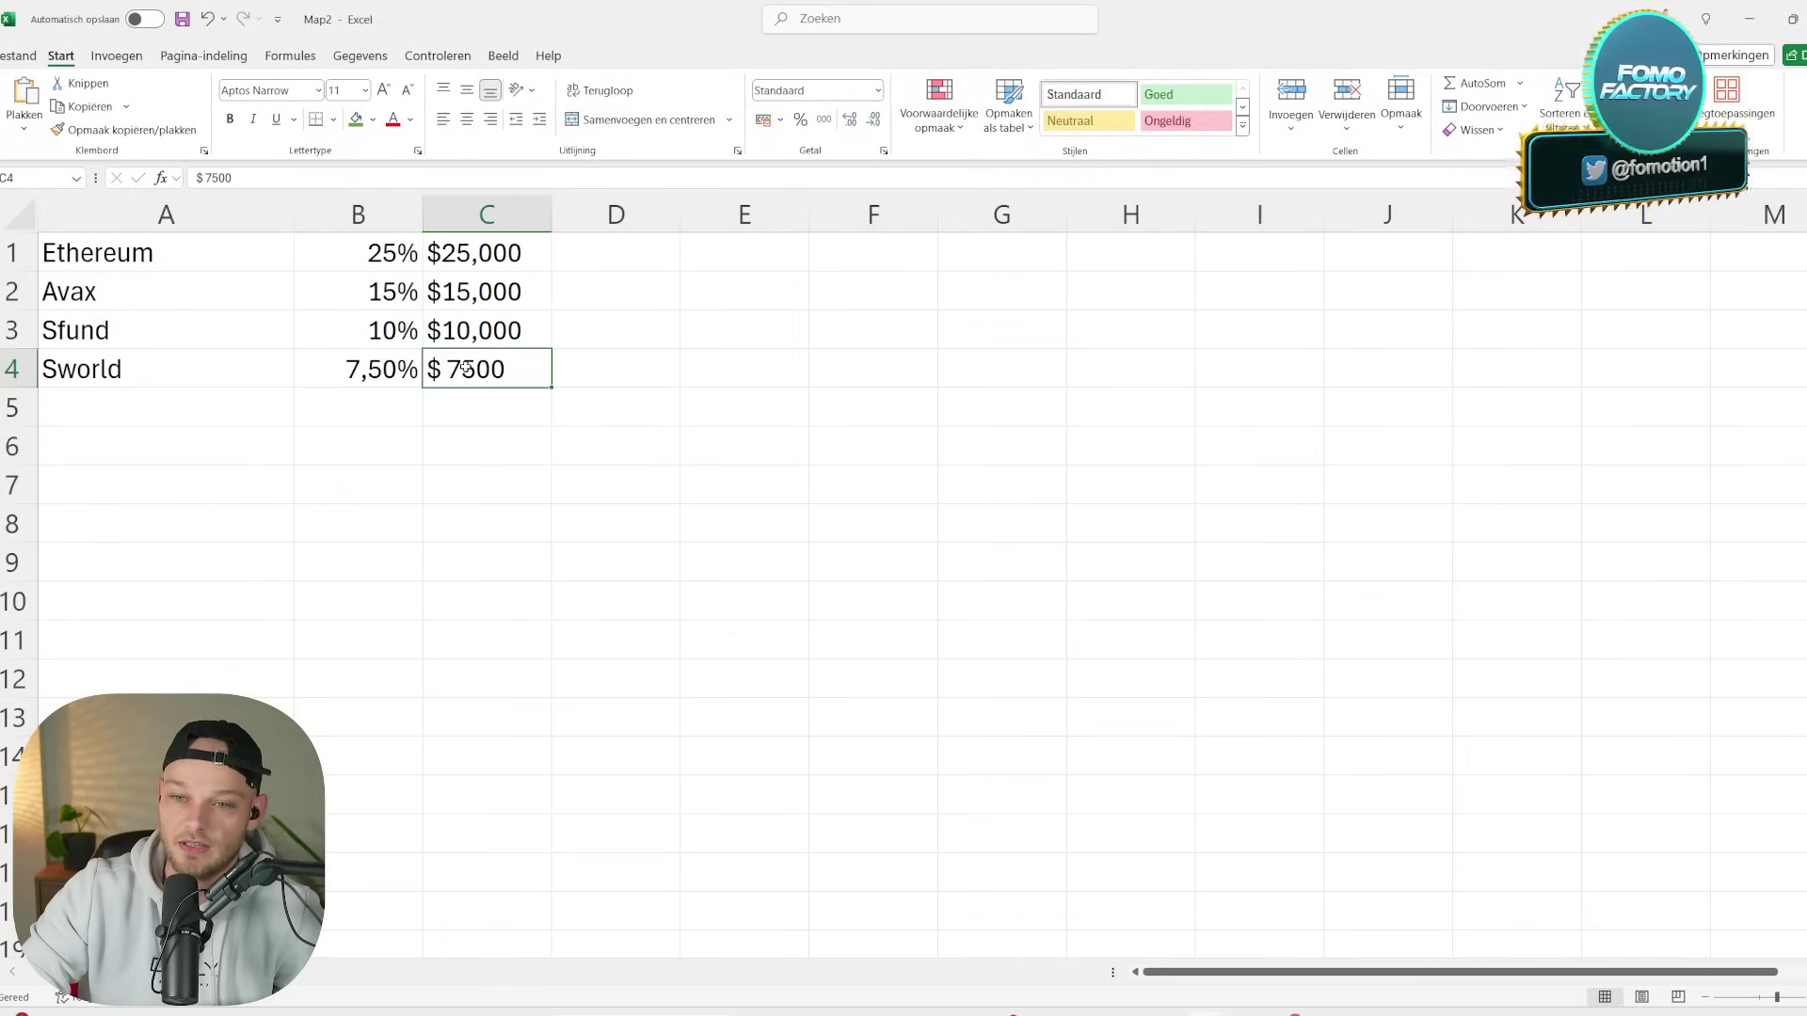
{"action": "double_click", "coordinate": [448, 369]}
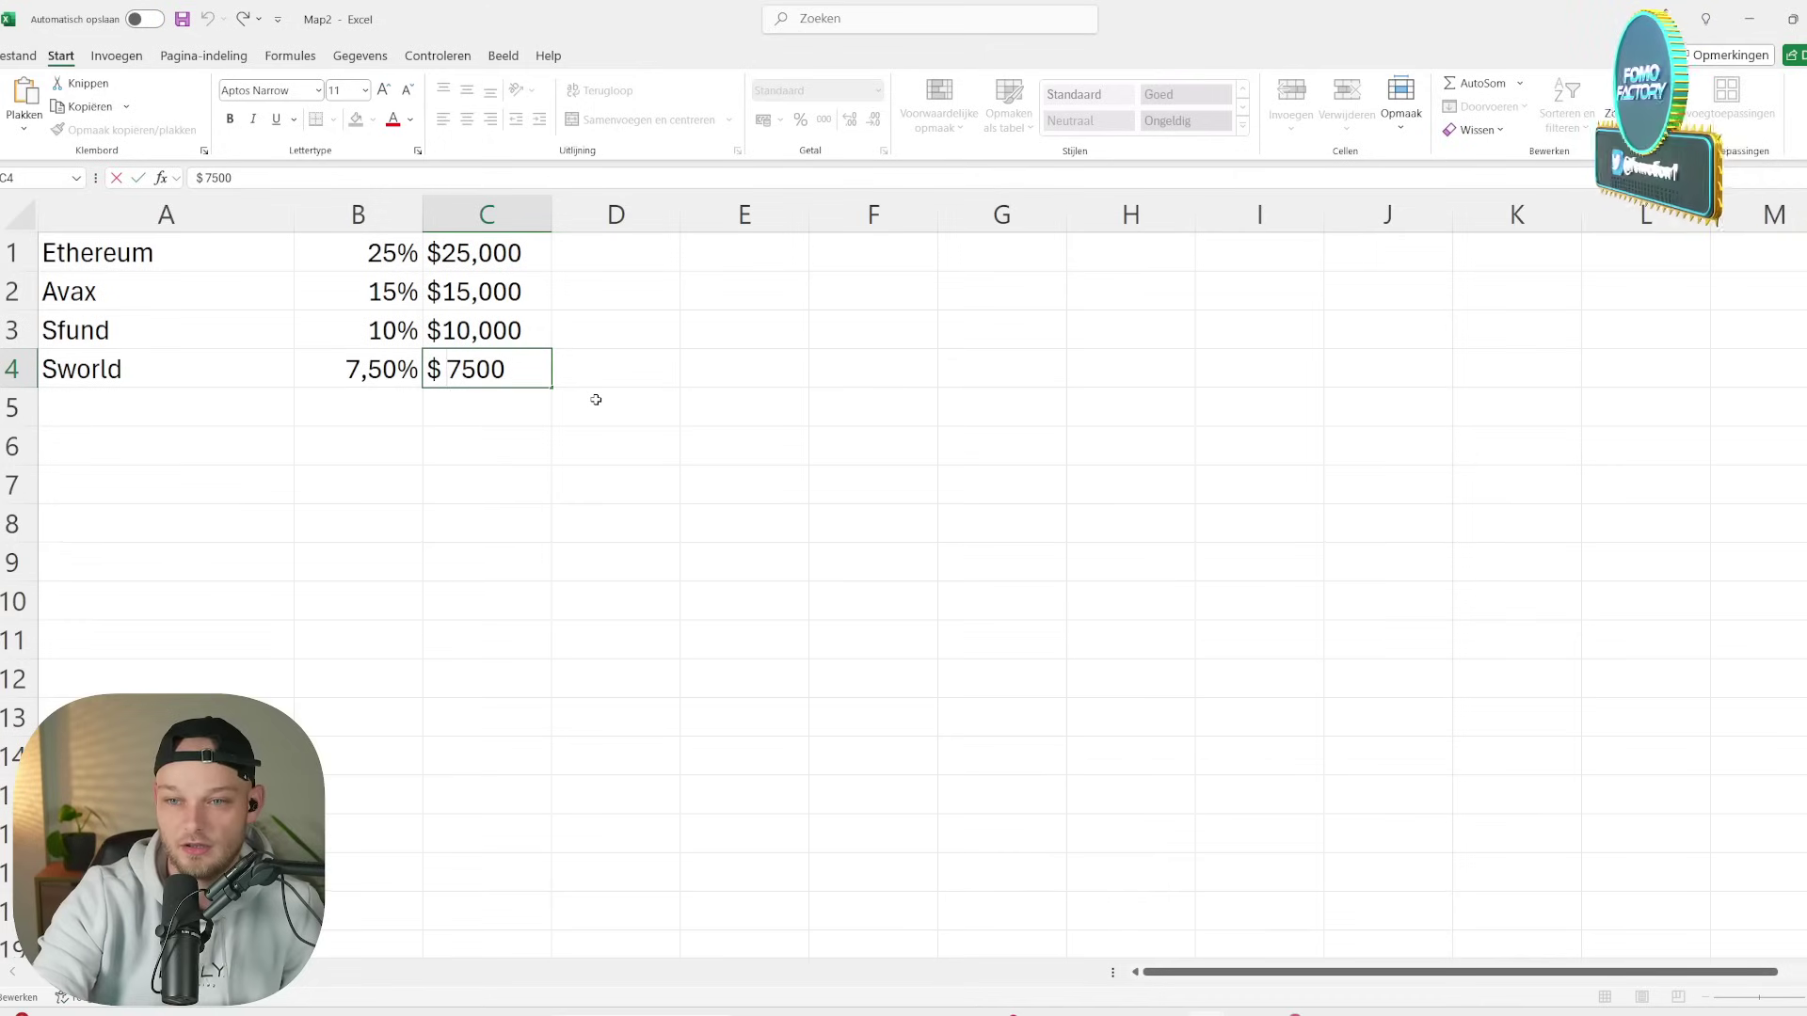
{"action": "key", "text": "BackSpace"}
{"action": "left_click_drag", "start_coordinate": [595, 400], "coordinate": [670, 450]}
{"action": "left_click", "coordinate": [864, 362]}
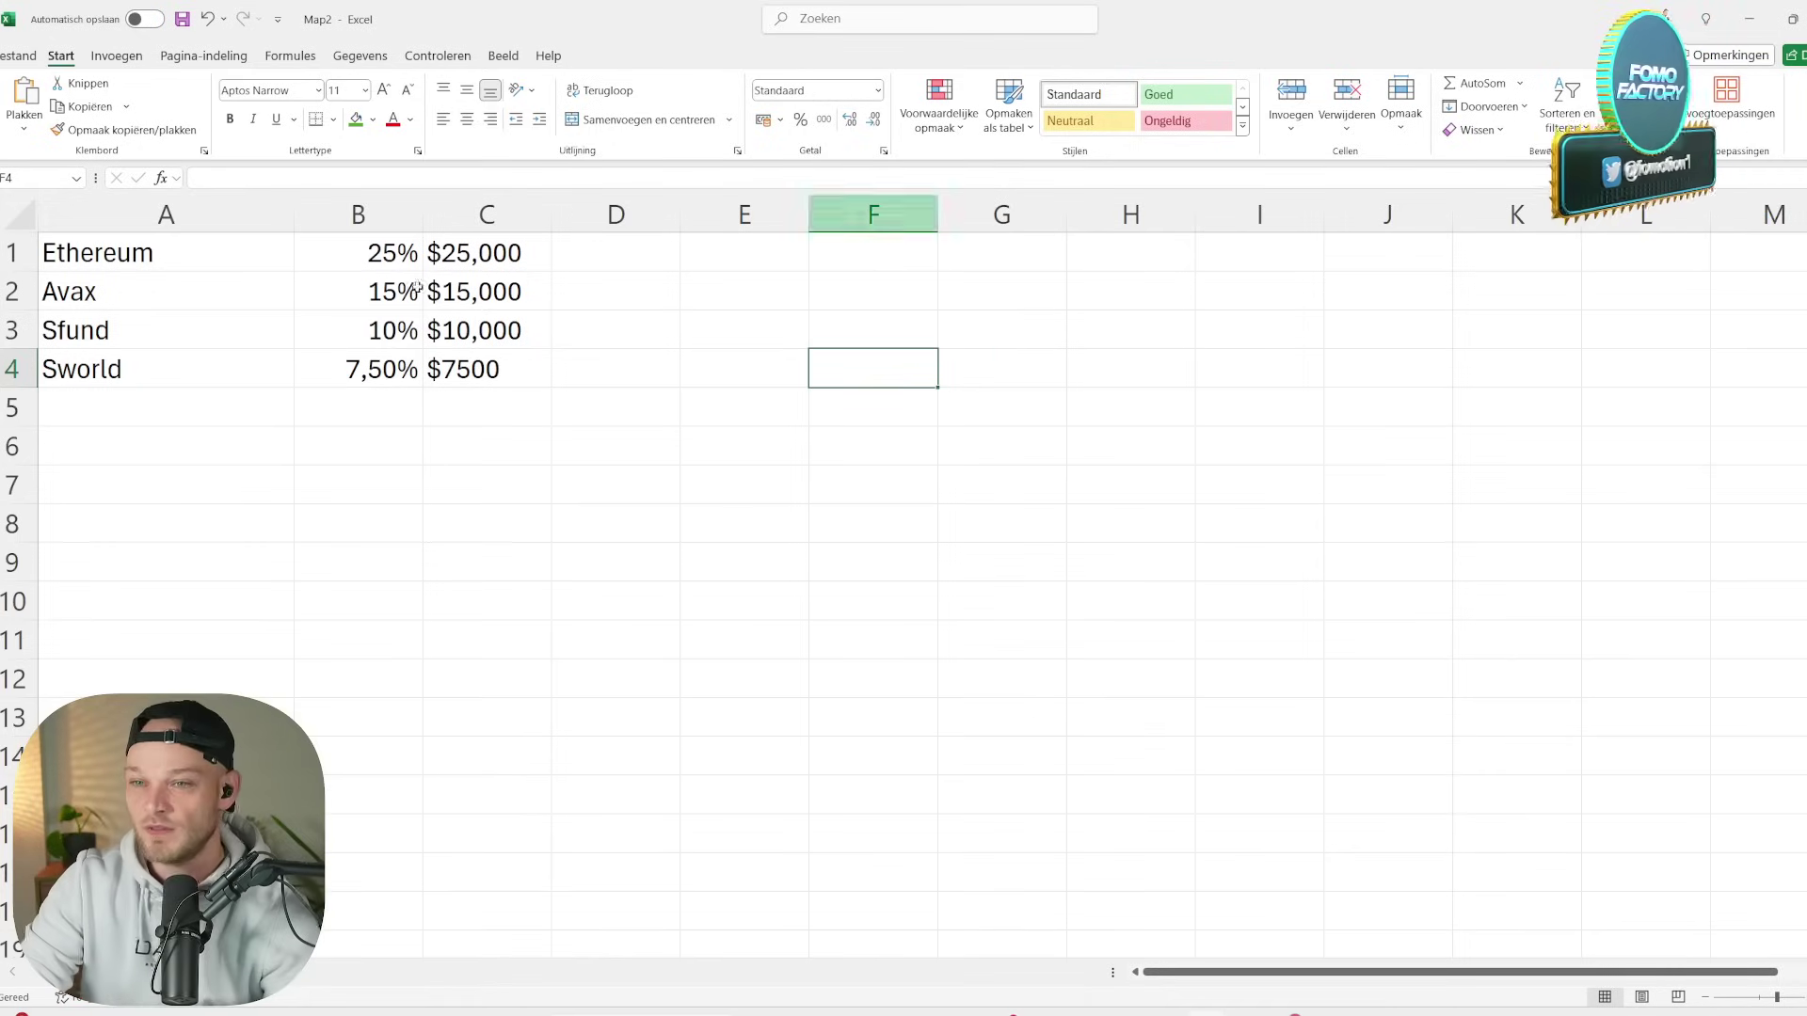
- Enter a multiplier of 4x for Ethereum in cell D1
{"action": "left_click", "coordinate": [540, 258]}
{"action": "left_click", "coordinate": [613, 250]}
{"action": "left_click", "coordinate": [612, 292]}
{"action": "left_click", "coordinate": [610, 365]}
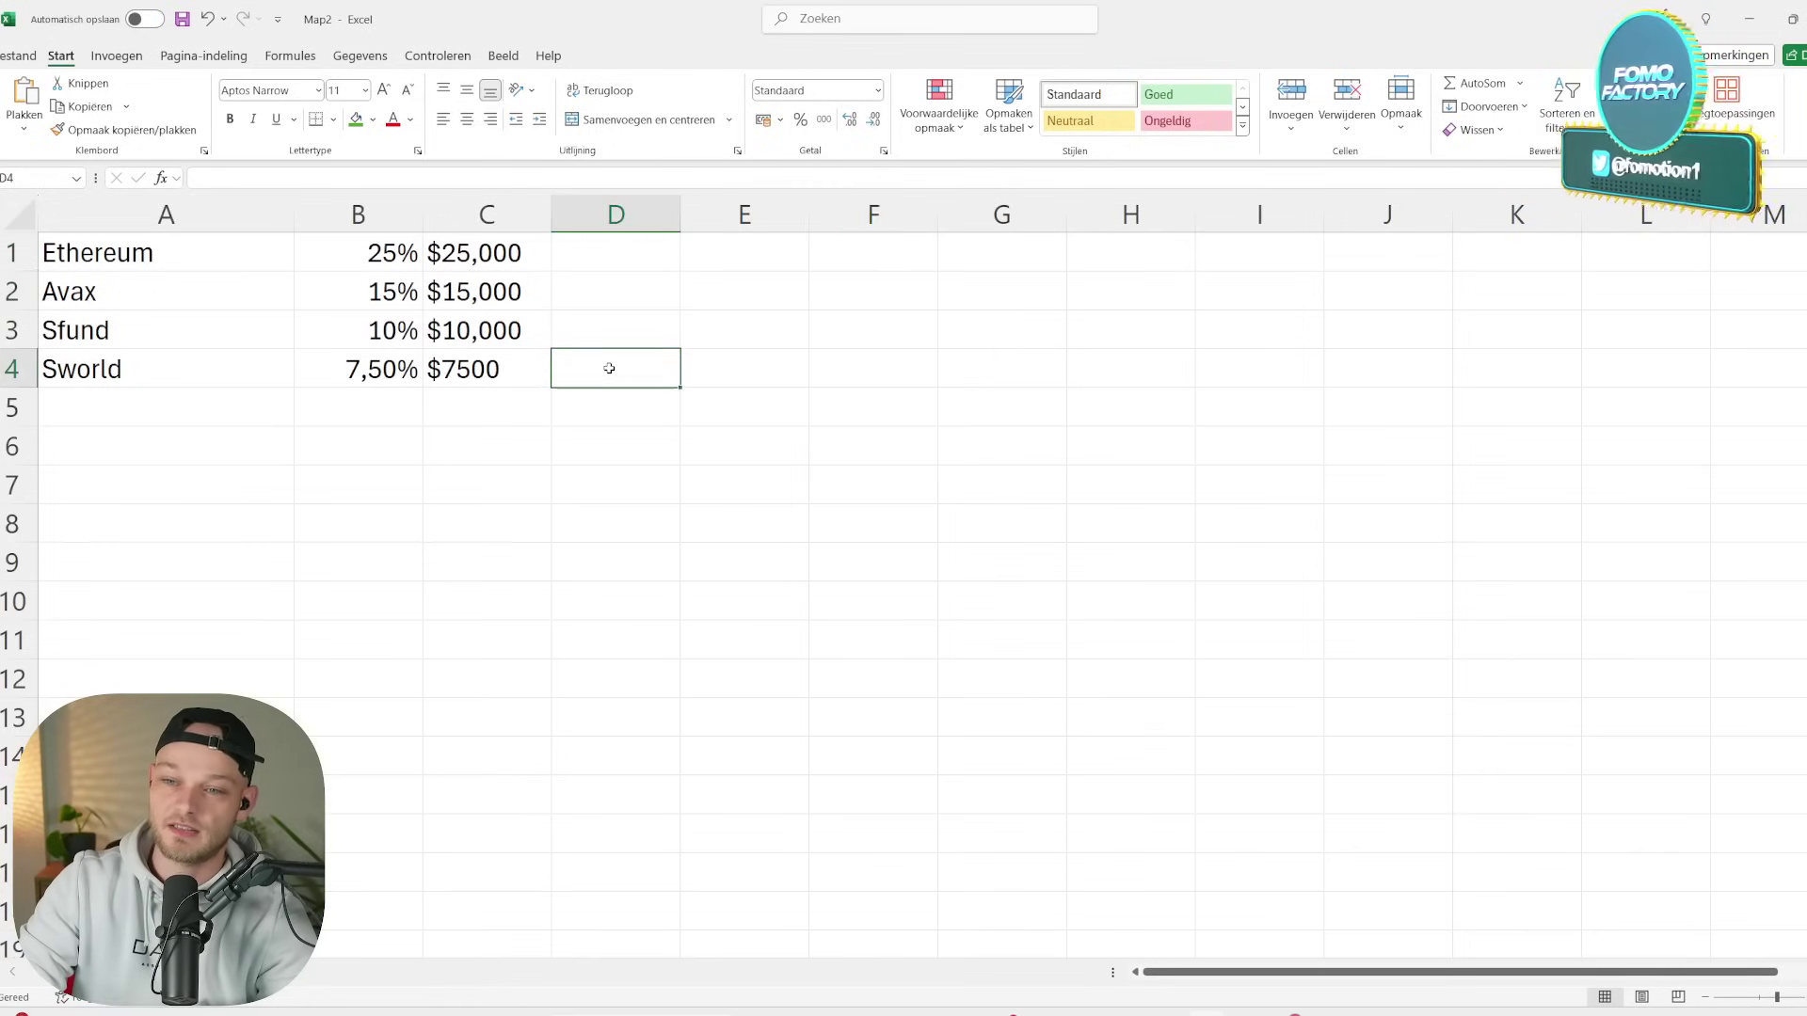
{"action": "left_click", "coordinate": [653, 272]}
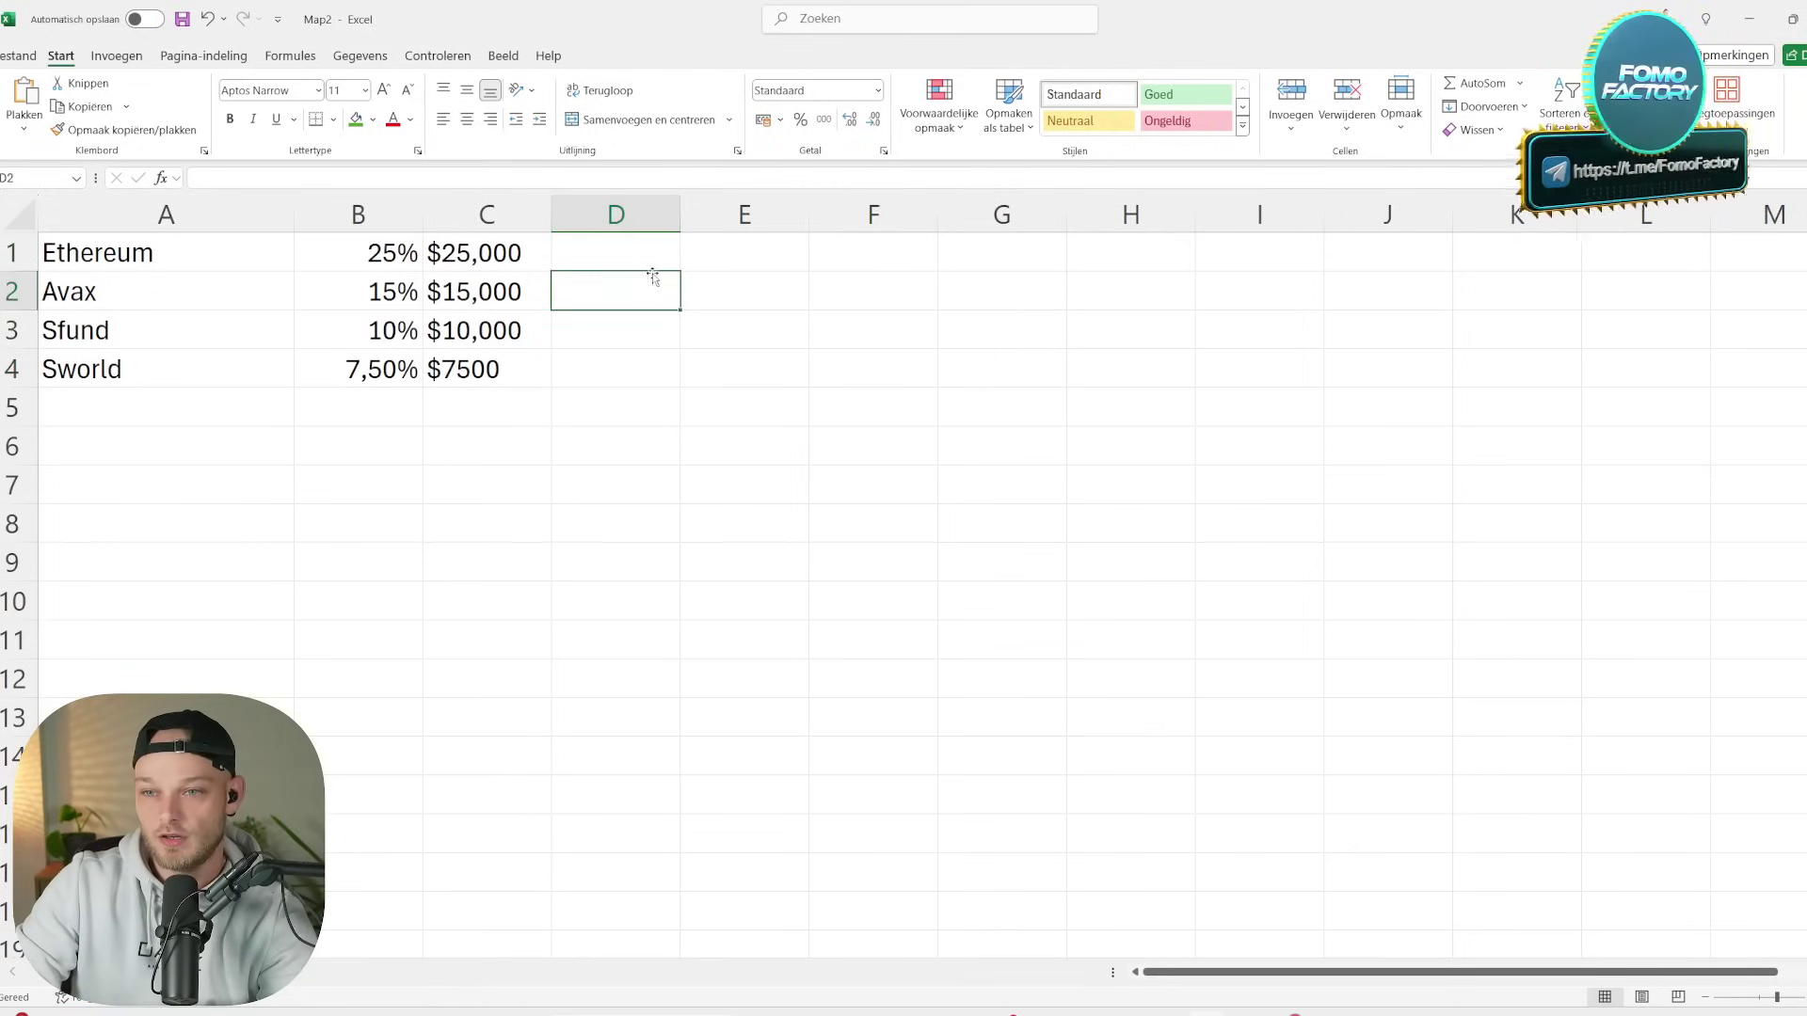
{"action": "left_click", "coordinate": [653, 256]}
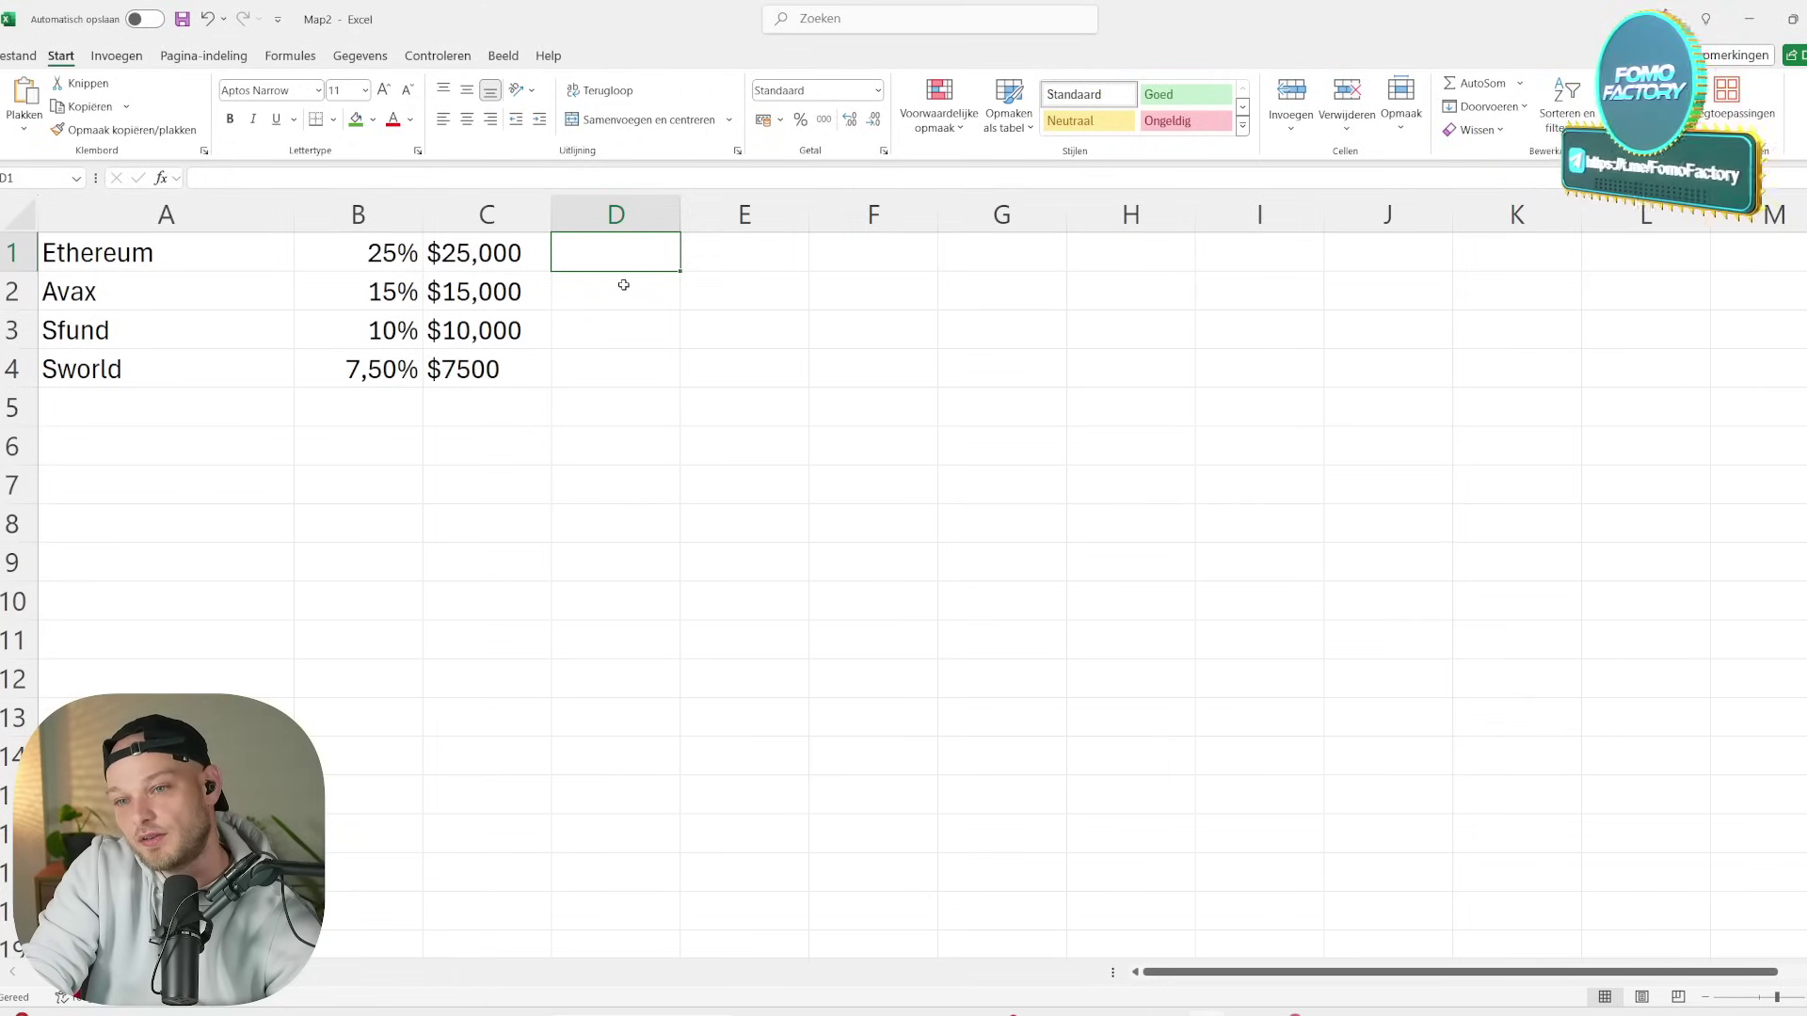
{"action": "type", "text": "4"}
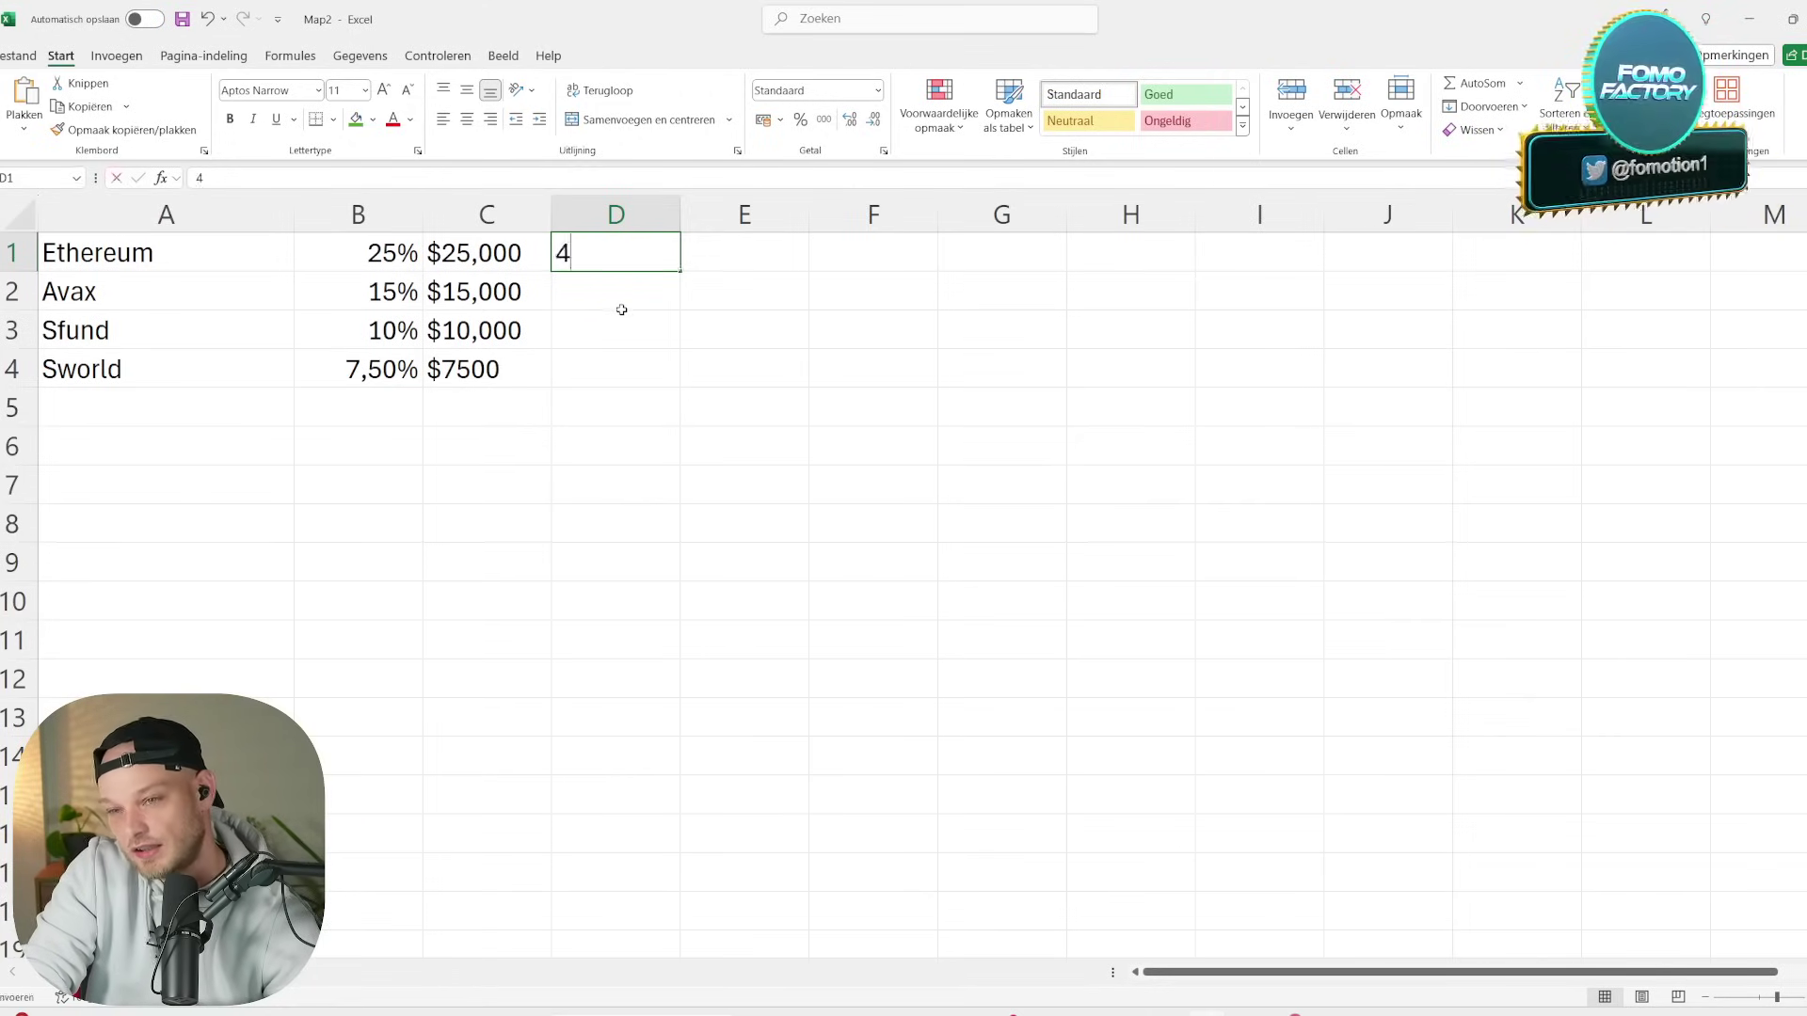
{"action": "type", "text": "x"}
{"action": "left_click", "coordinate": [611, 367]}
{"action": "left_click", "coordinate": [593, 287]}
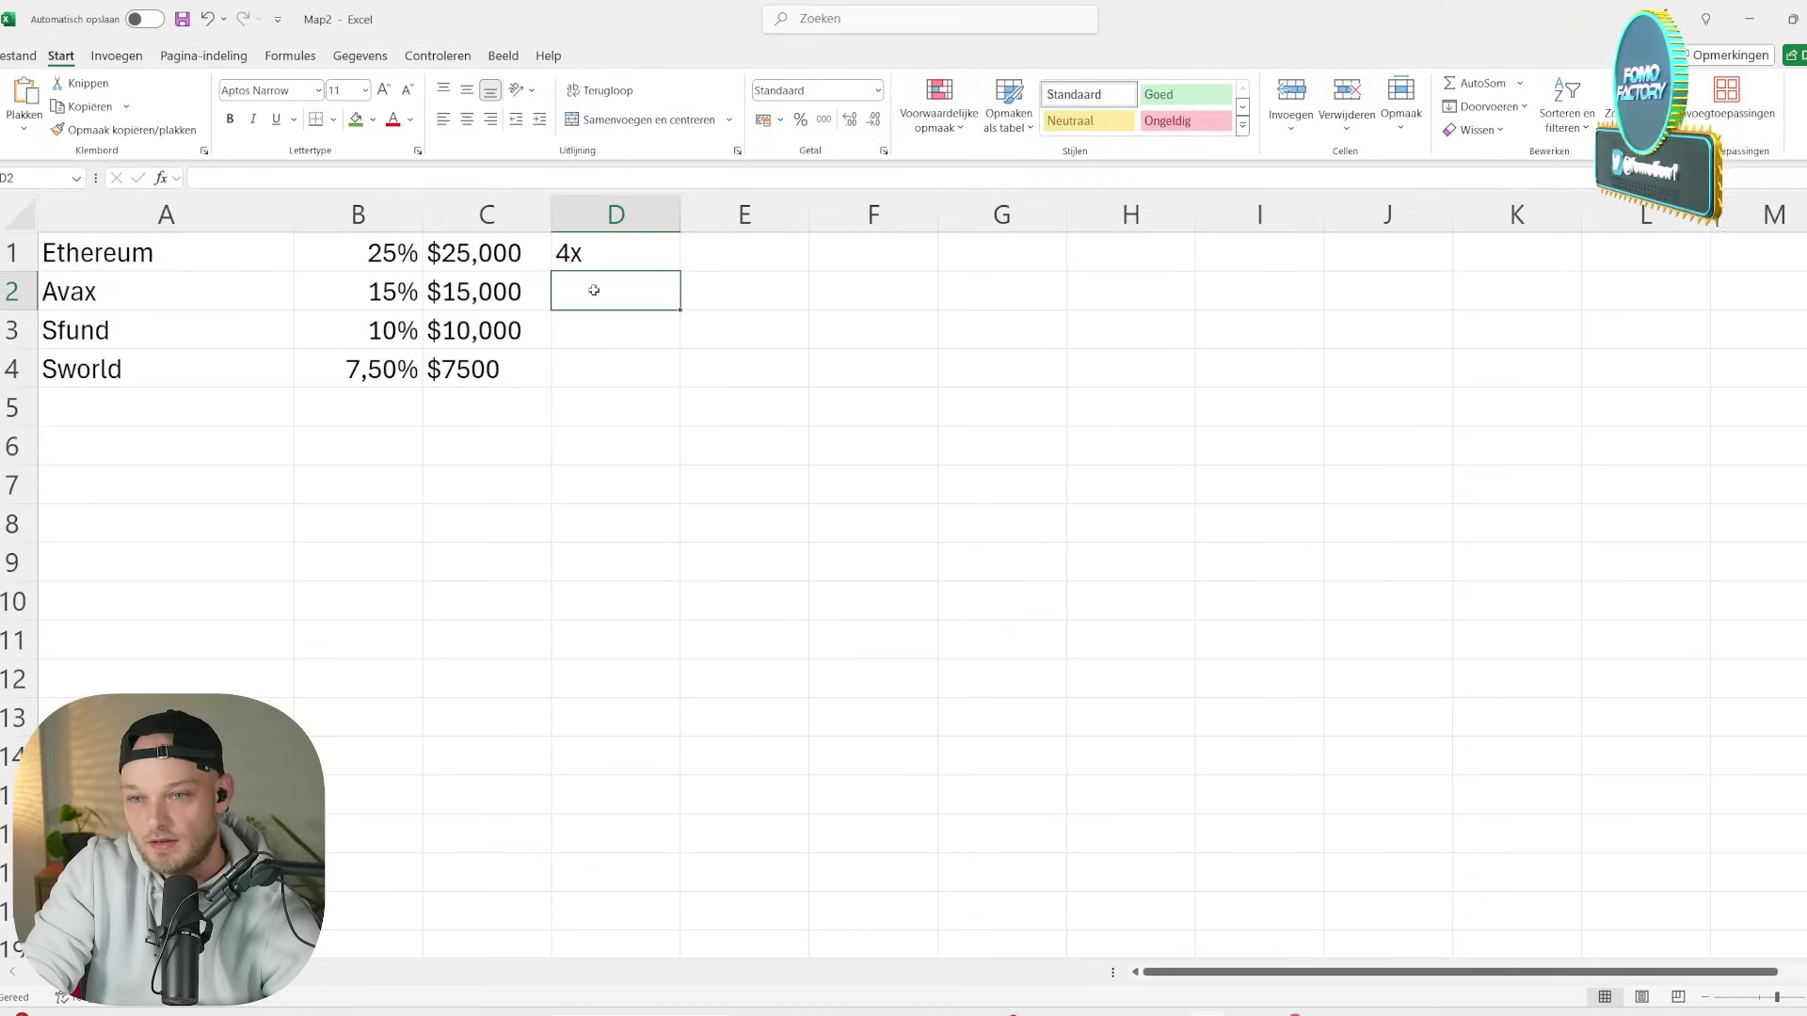
- Switch to the browser and compare the market caps of Avalanche, Solana and the other top coins in CoinGecko's cryptocurrency ranking
{"action": "key", "text": "alt+Tab"}
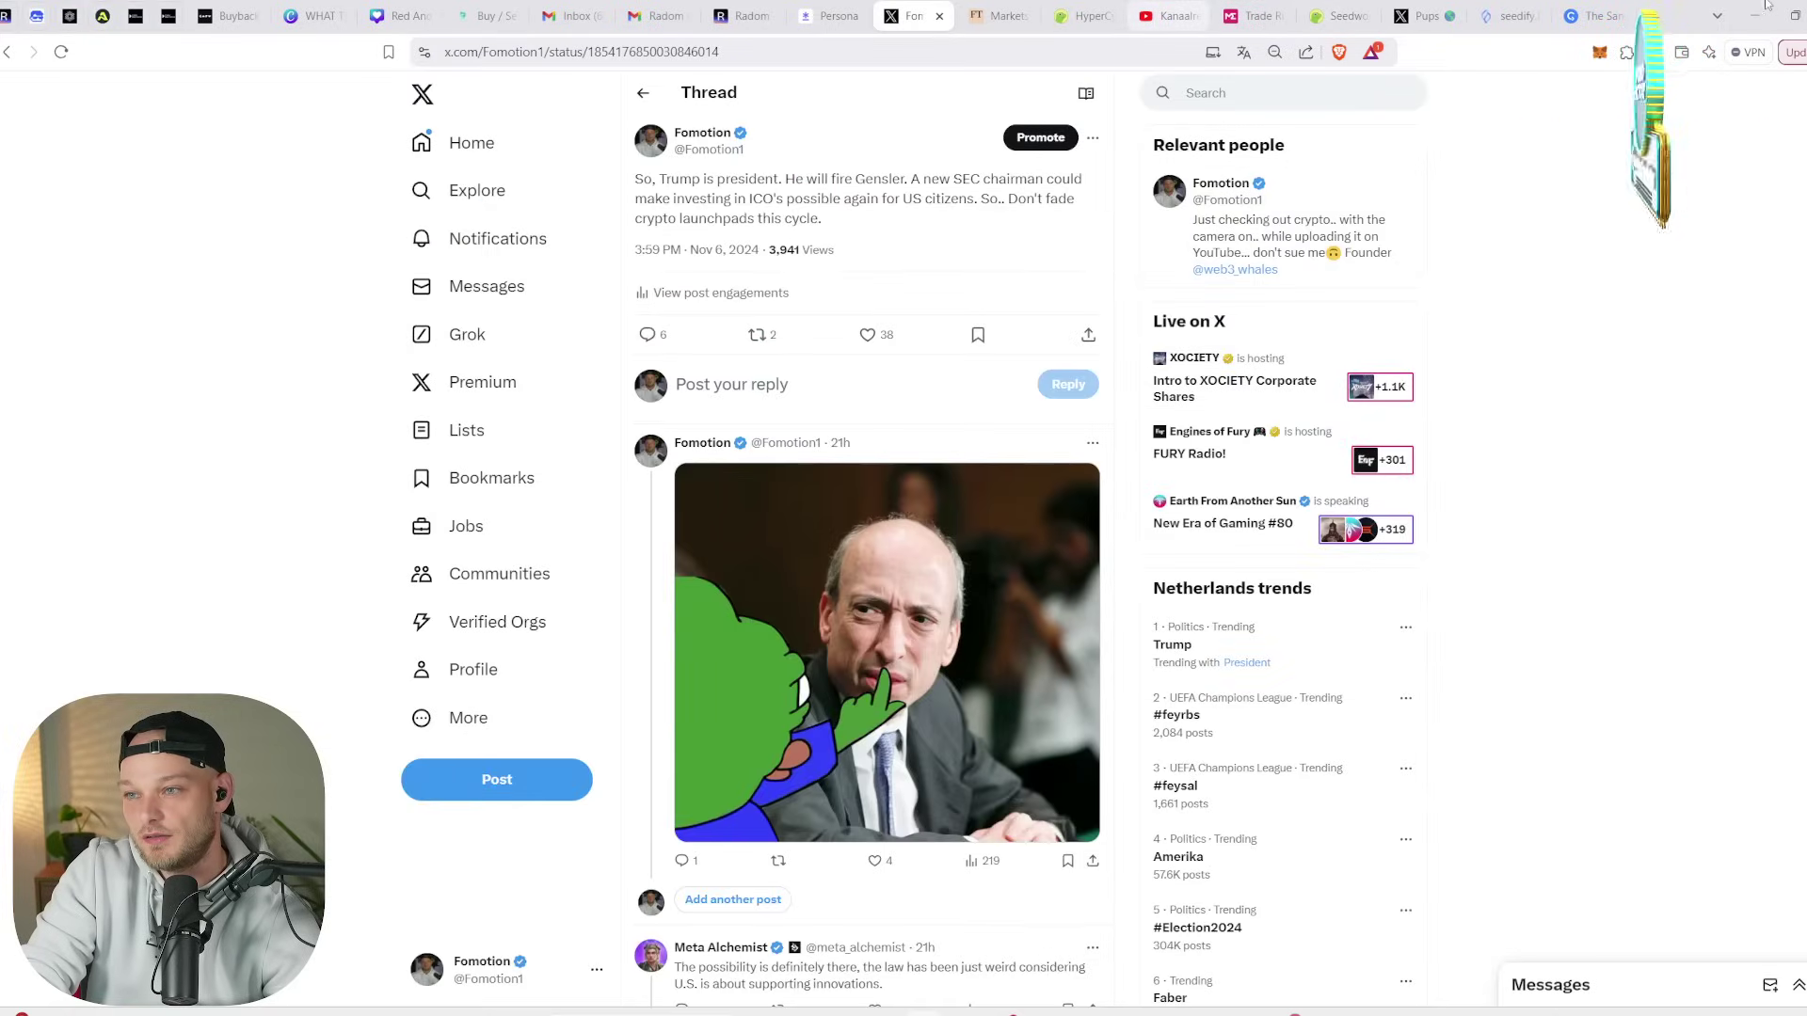
{"action": "left_click", "coordinate": [1348, 10]}
{"action": "left_click", "coordinate": [514, 141]}
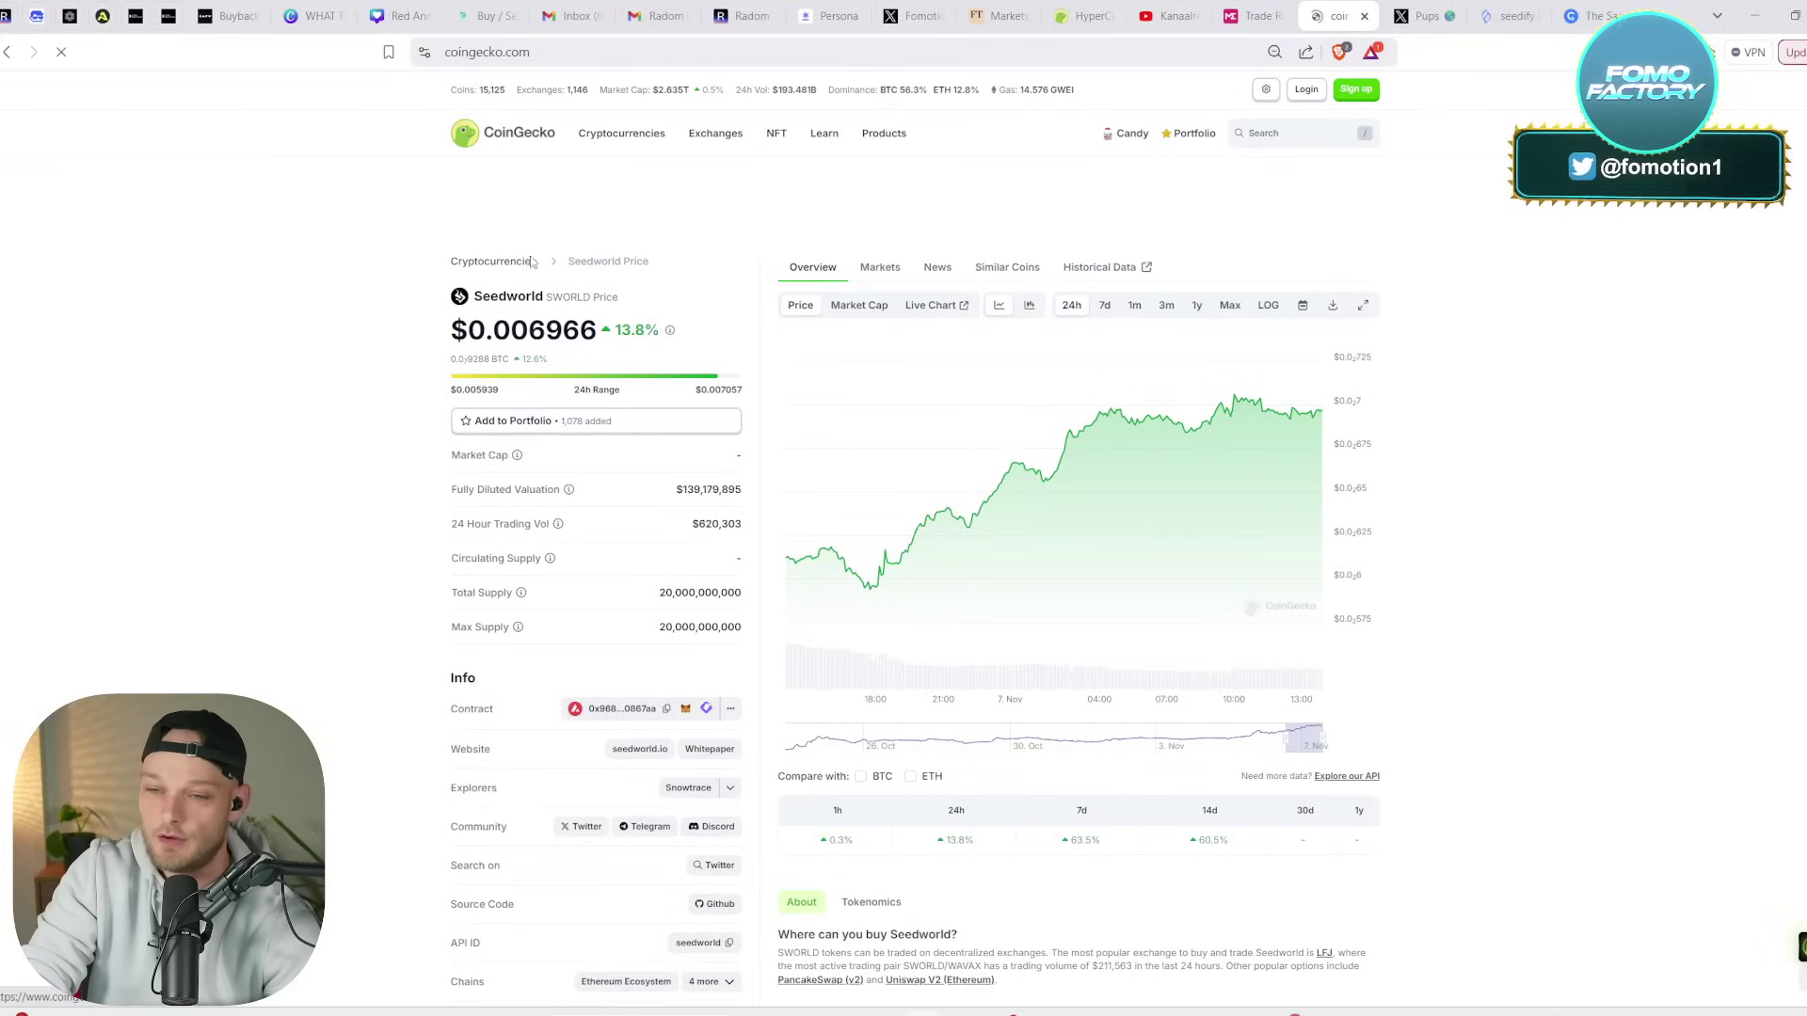
{"action": "scroll", "coordinate": [602, 521], "scroll_direction": "down", "scroll_amount": 5}
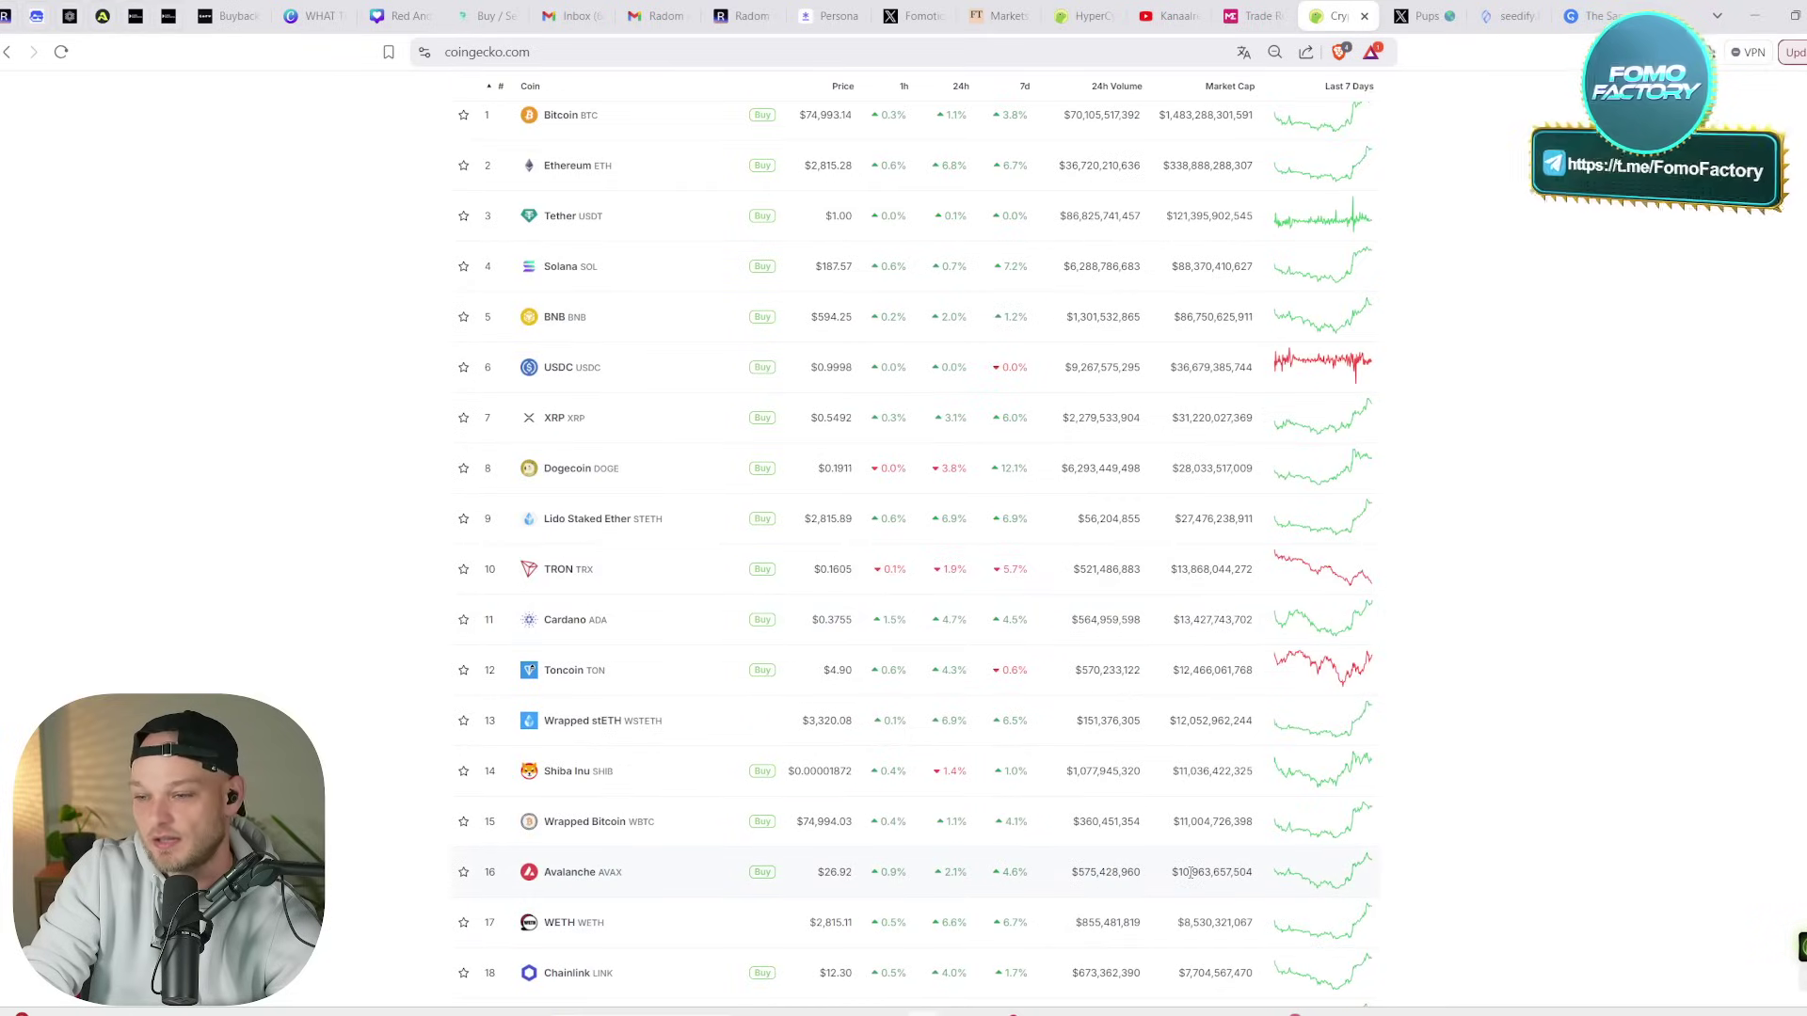
{"action": "scroll", "coordinate": [1191, 873], "scroll_direction": "up", "scroll_amount": 2}
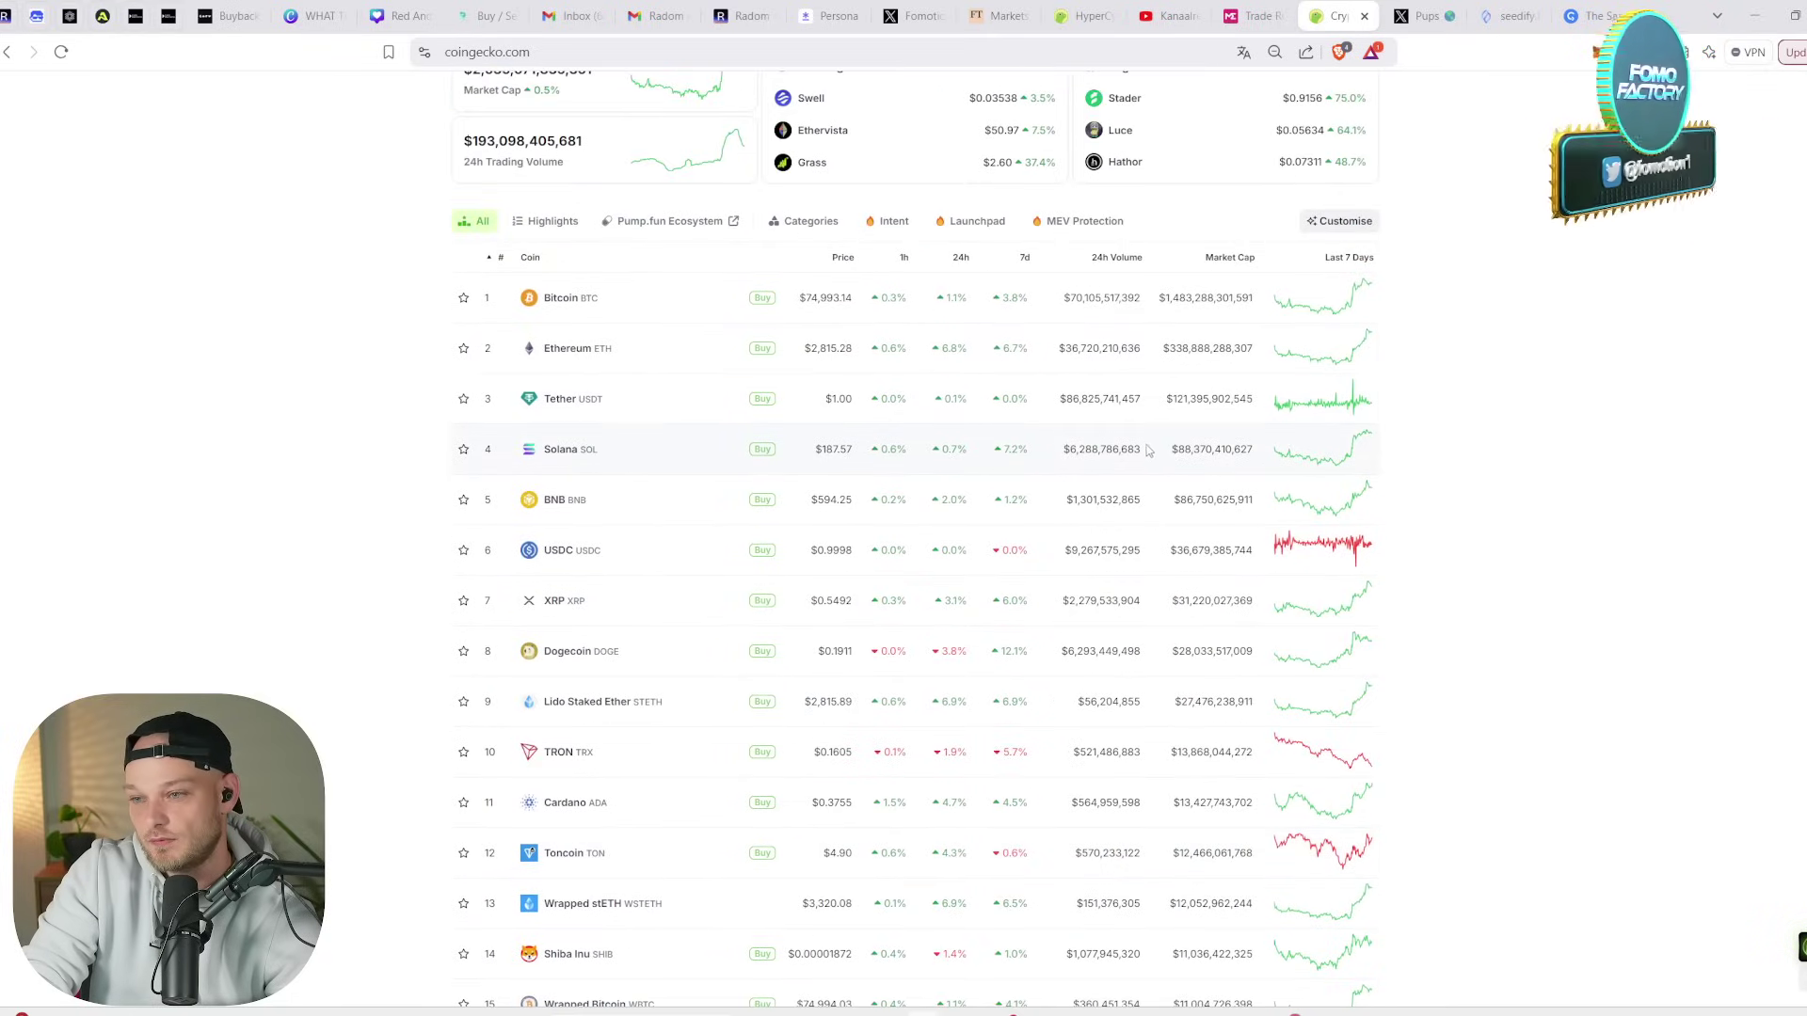
{"action": "scroll", "coordinate": [1150, 457], "scroll_direction": "down", "scroll_amount": 1}
{"action": "left_click_drag", "start_coordinate": [1173, 362], "coordinate": [1197, 365]}
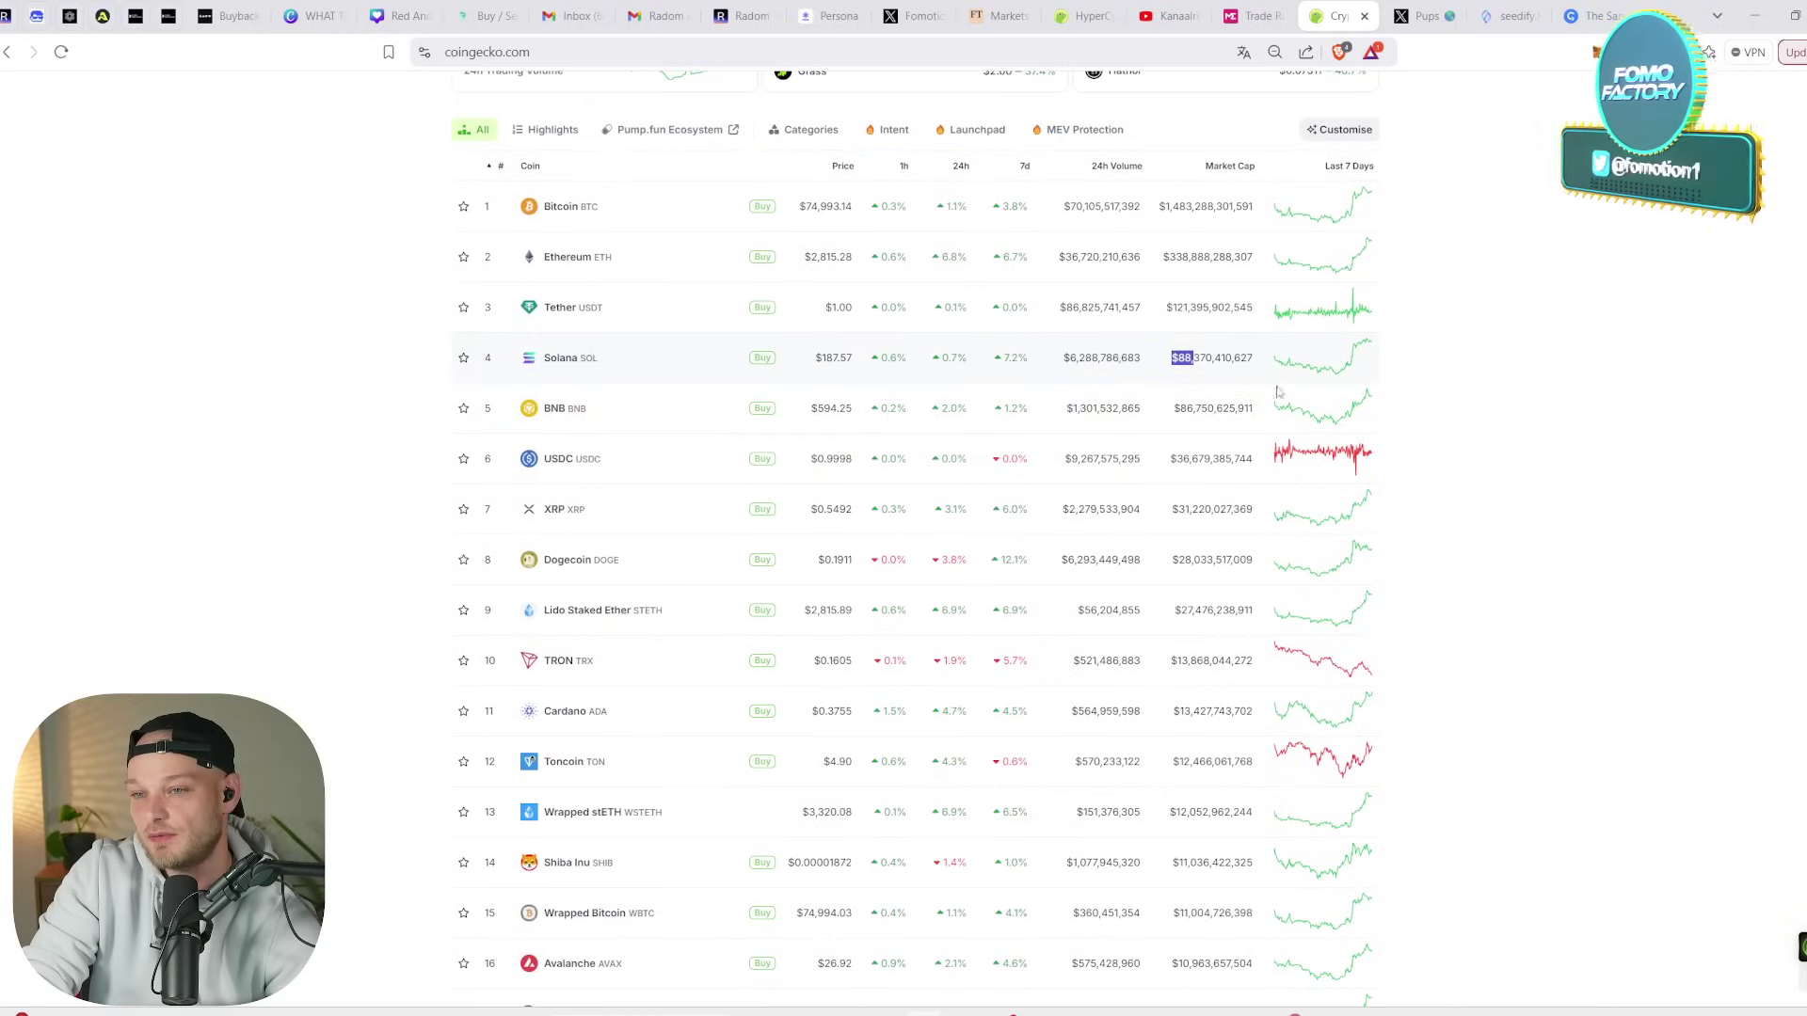
{"action": "left_click", "coordinate": [1597, 434]}
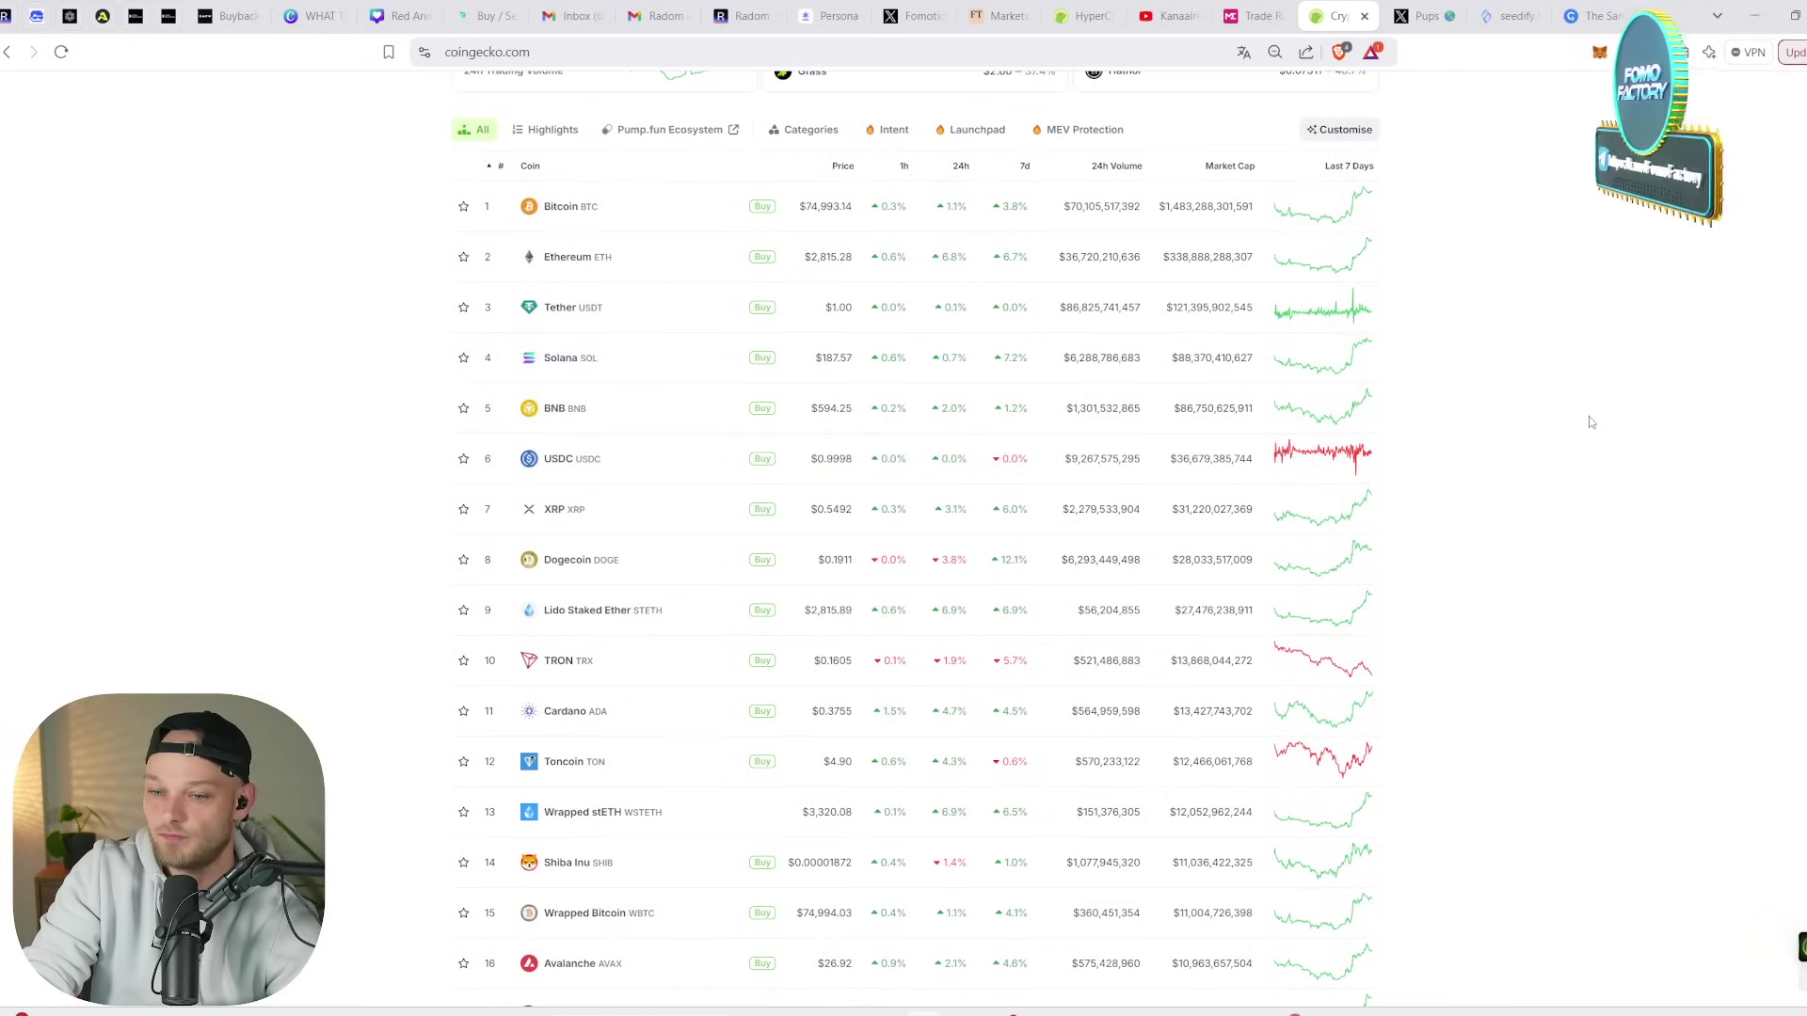
{"action": "scroll", "coordinate": [1589, 423], "scroll_direction": "down", "scroll_amount": 3}
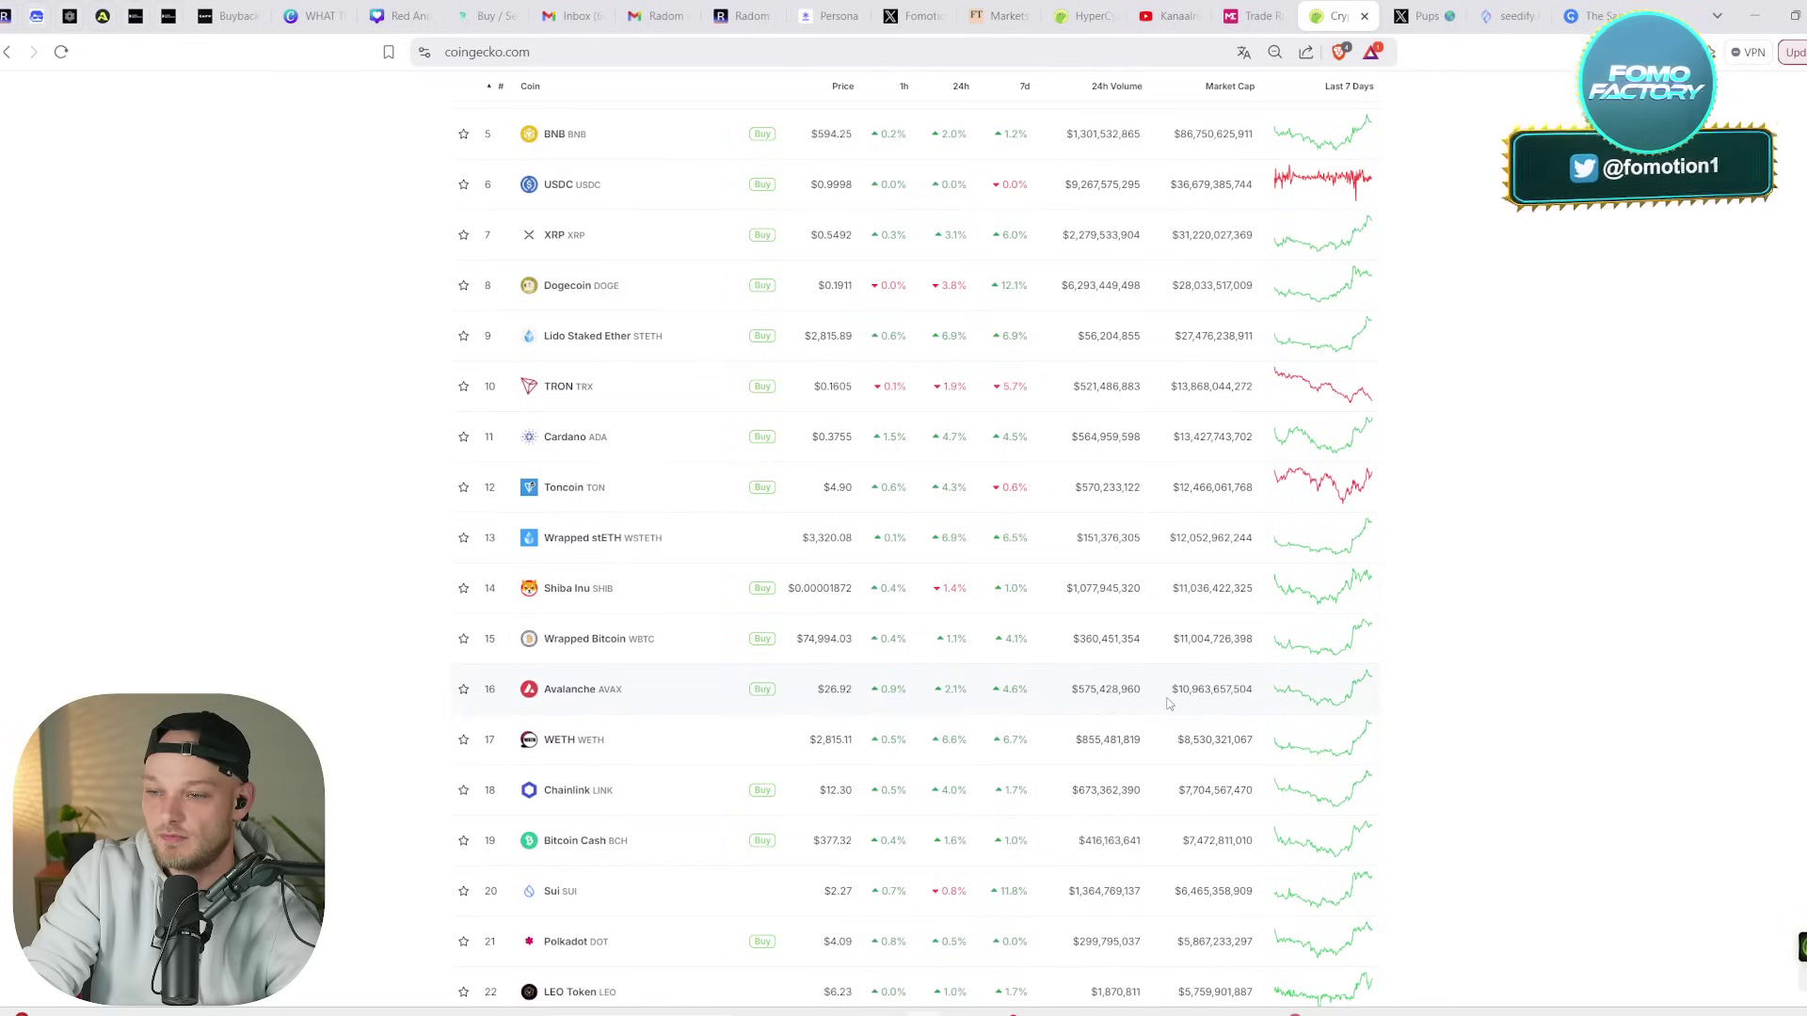
{"action": "scroll", "coordinate": [1169, 704], "scroll_direction": "up", "scroll_amount": 3}
{"action": "scroll", "coordinate": [1030, 788], "scroll_direction": "down", "scroll_amount": 6}
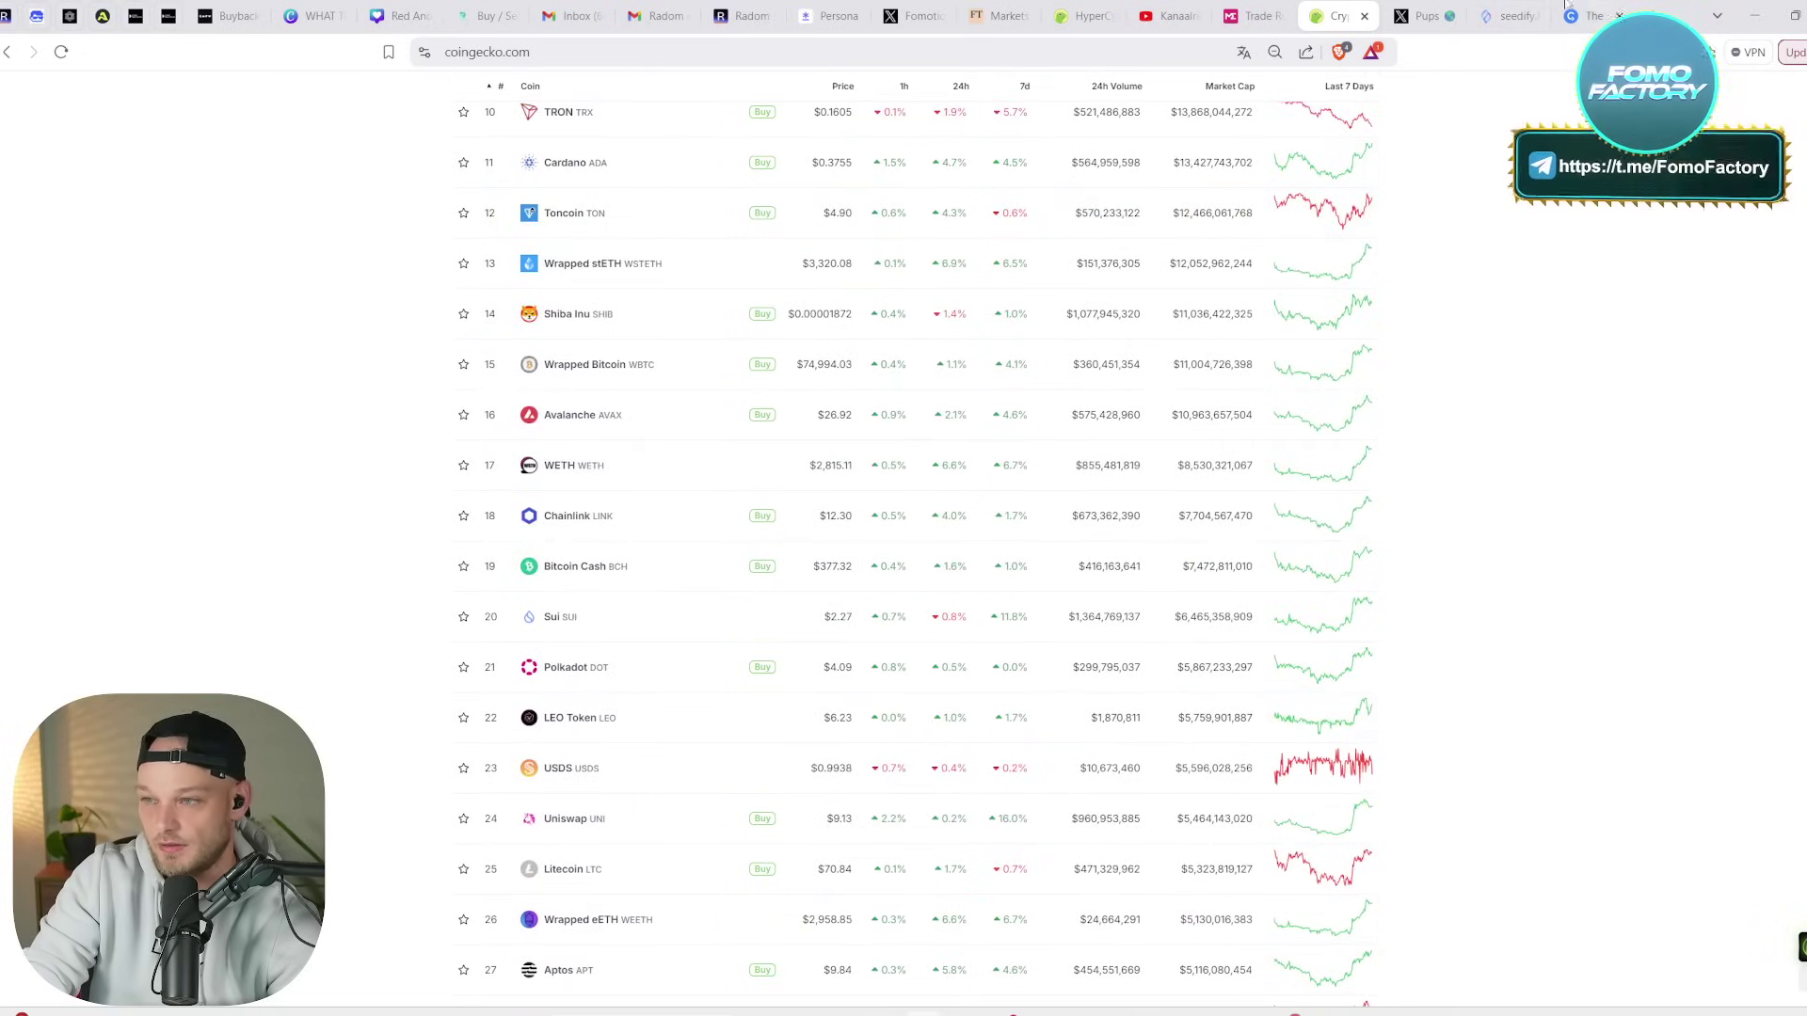
- Return to the Map2 workbook in Excel and enter a multiplier of 10x for Avax in cell D2
{"action": "mouse_move", "coordinate": [1204, 1011]}
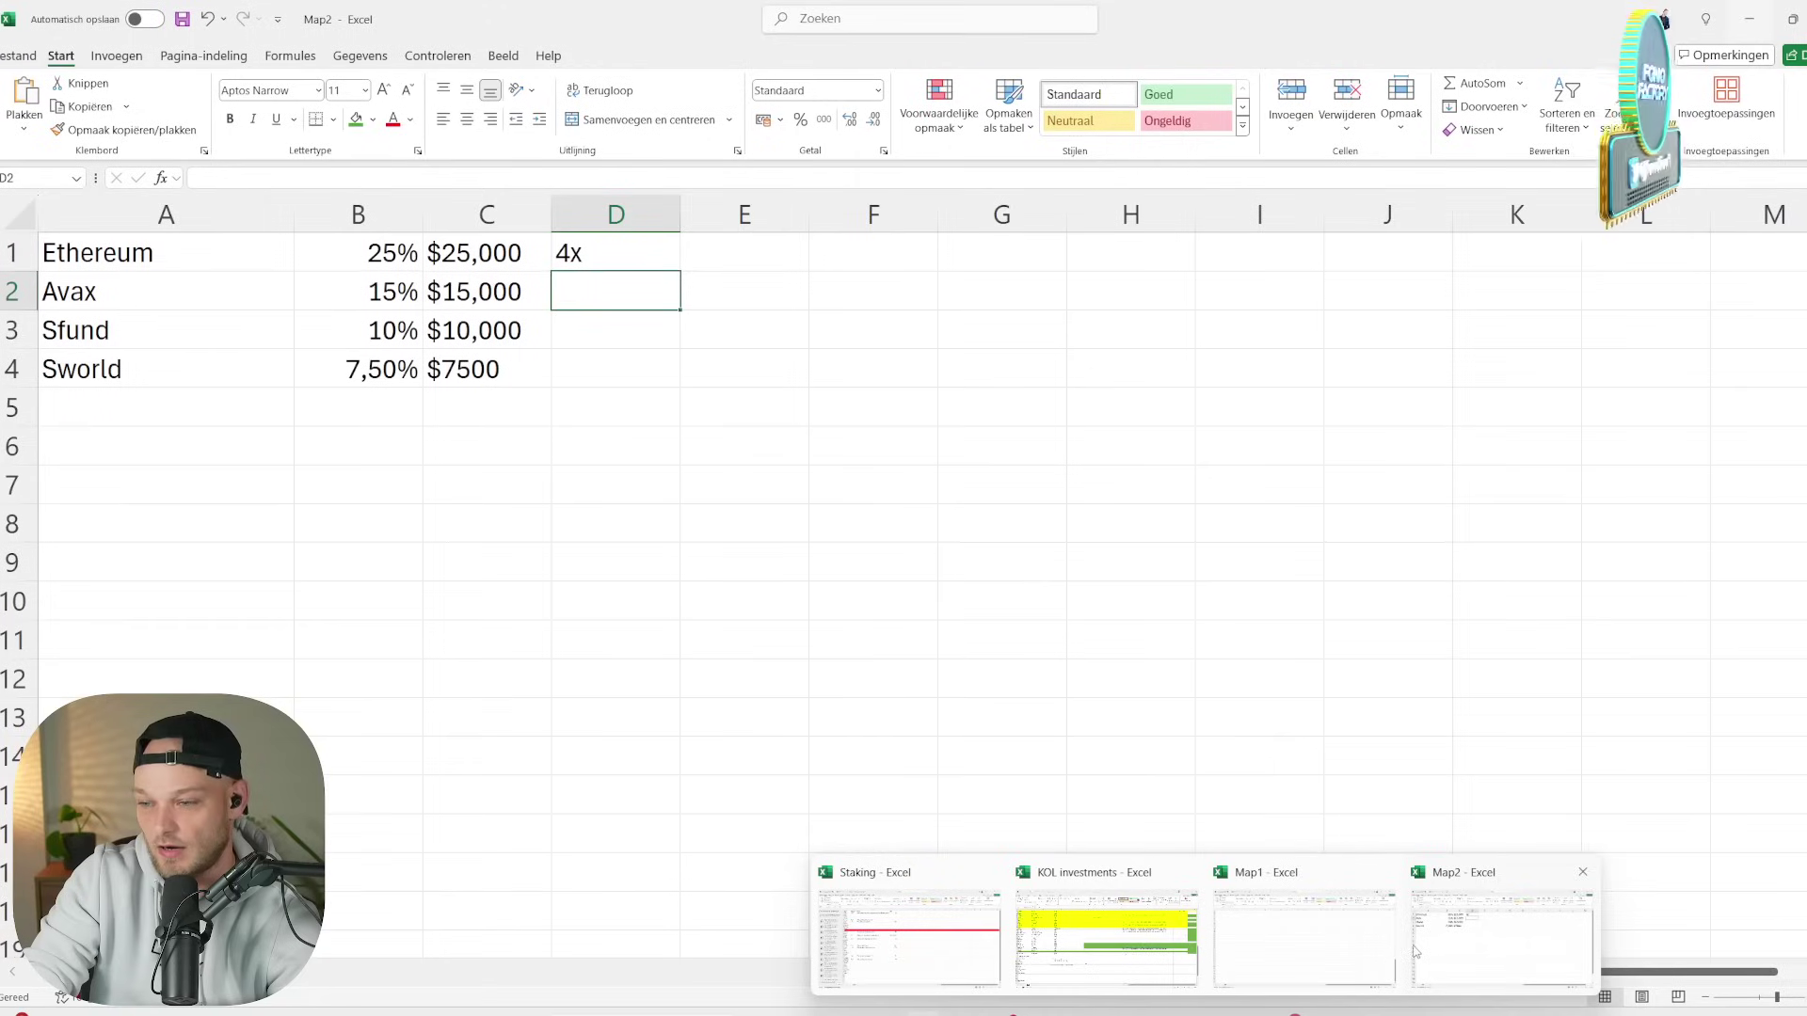
{"action": "left_click", "coordinate": [1431, 953]}
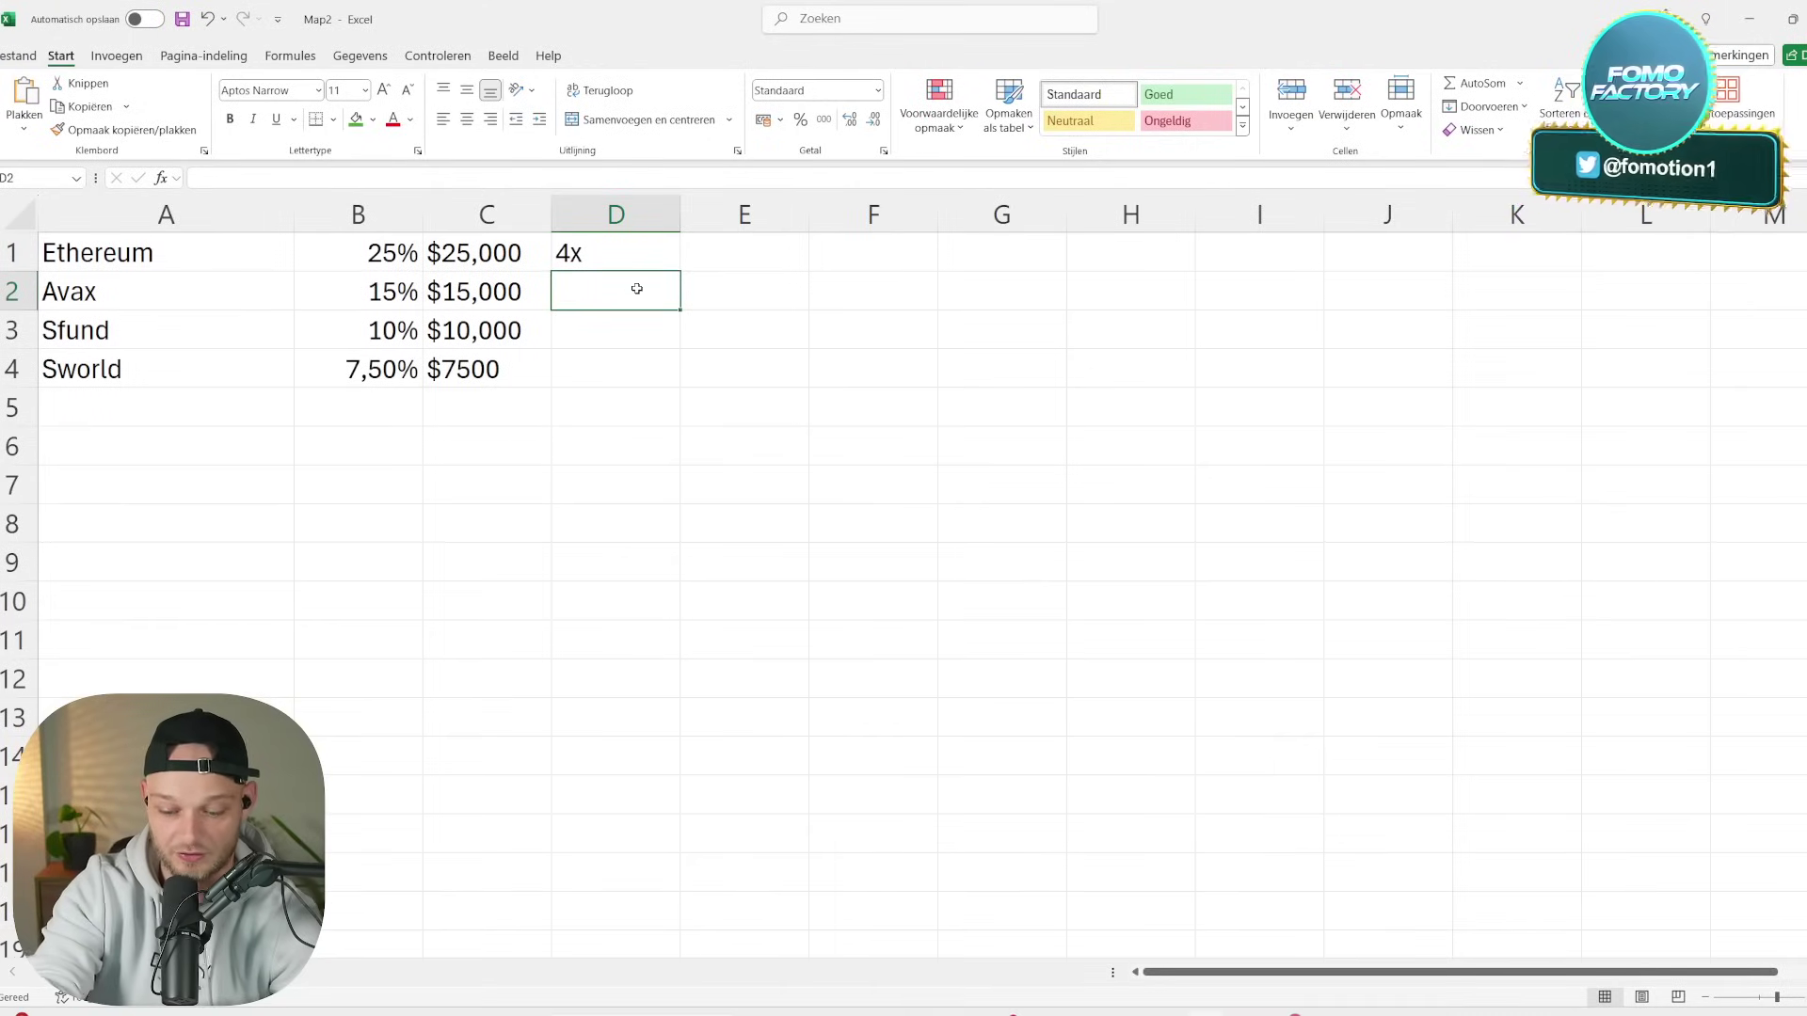
{"action": "type", "text": "10x"}
{"action": "key", "text": "Return"}
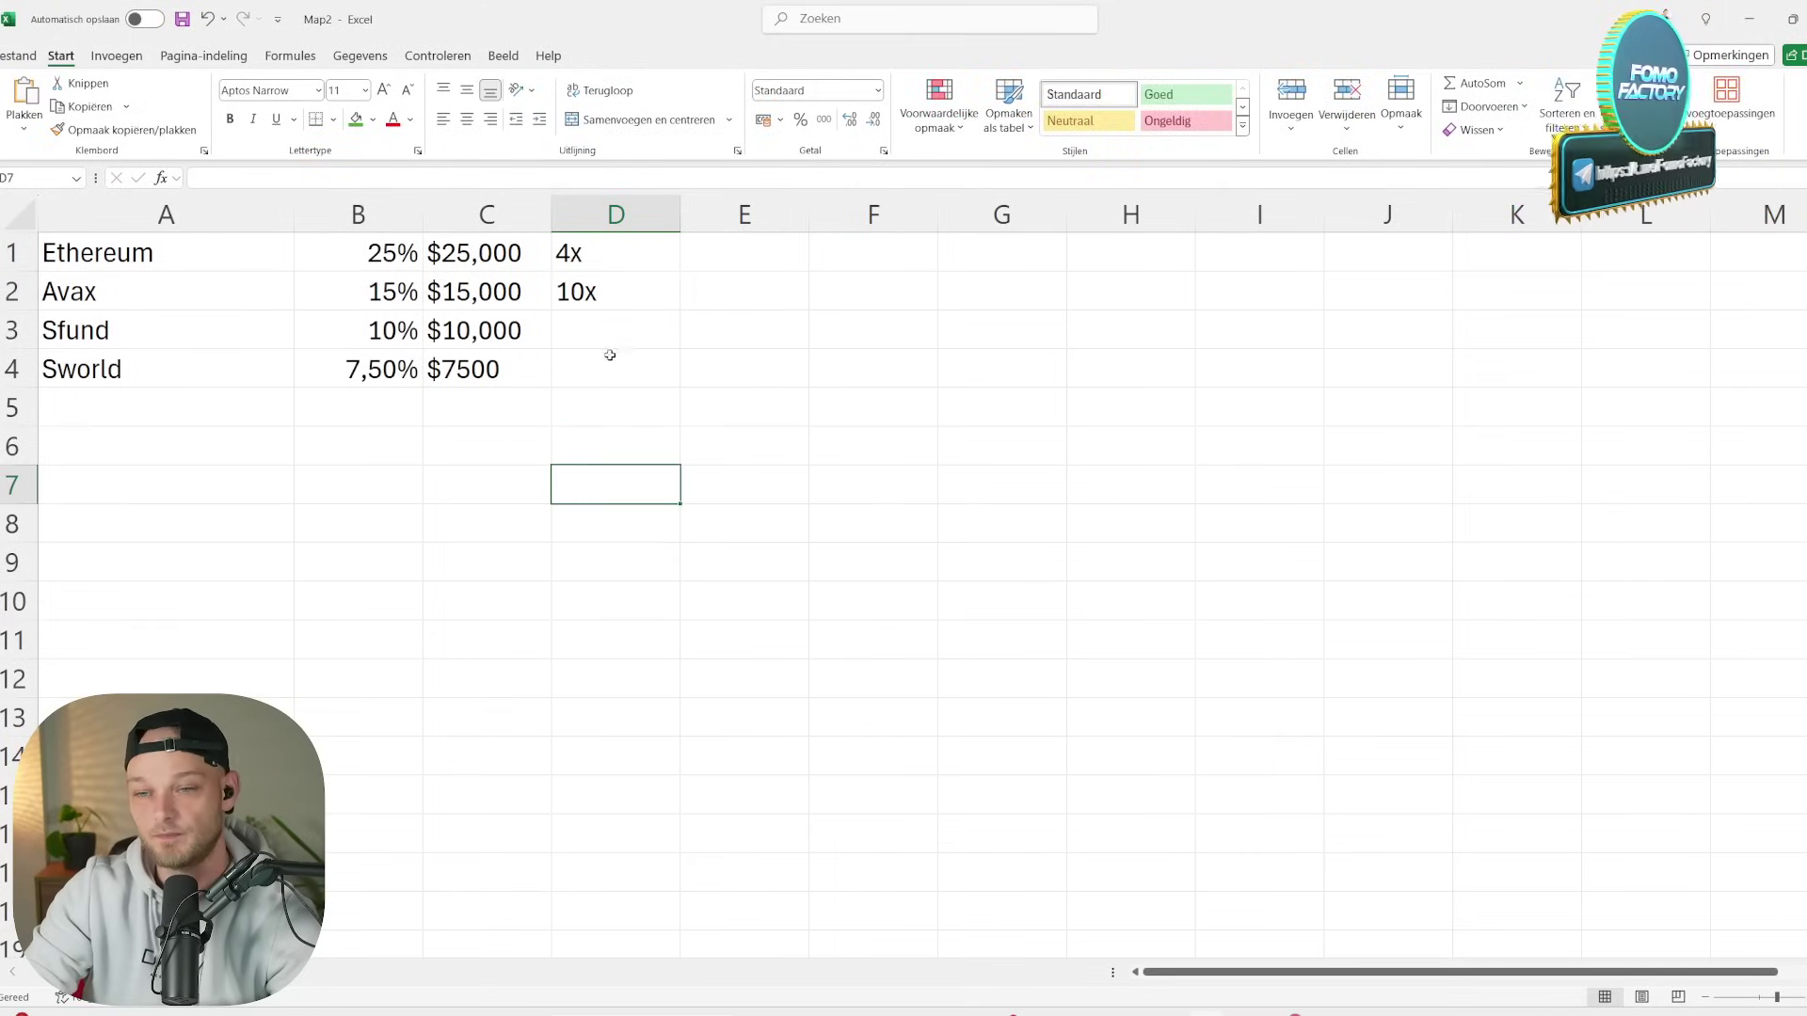
- Change the Avax multiplier in cell D2 to 8x and select the Sfund multiplier cell D3
{"action": "left_click", "coordinate": [604, 331]}
{"action": "left_click", "coordinate": [579, 287]}
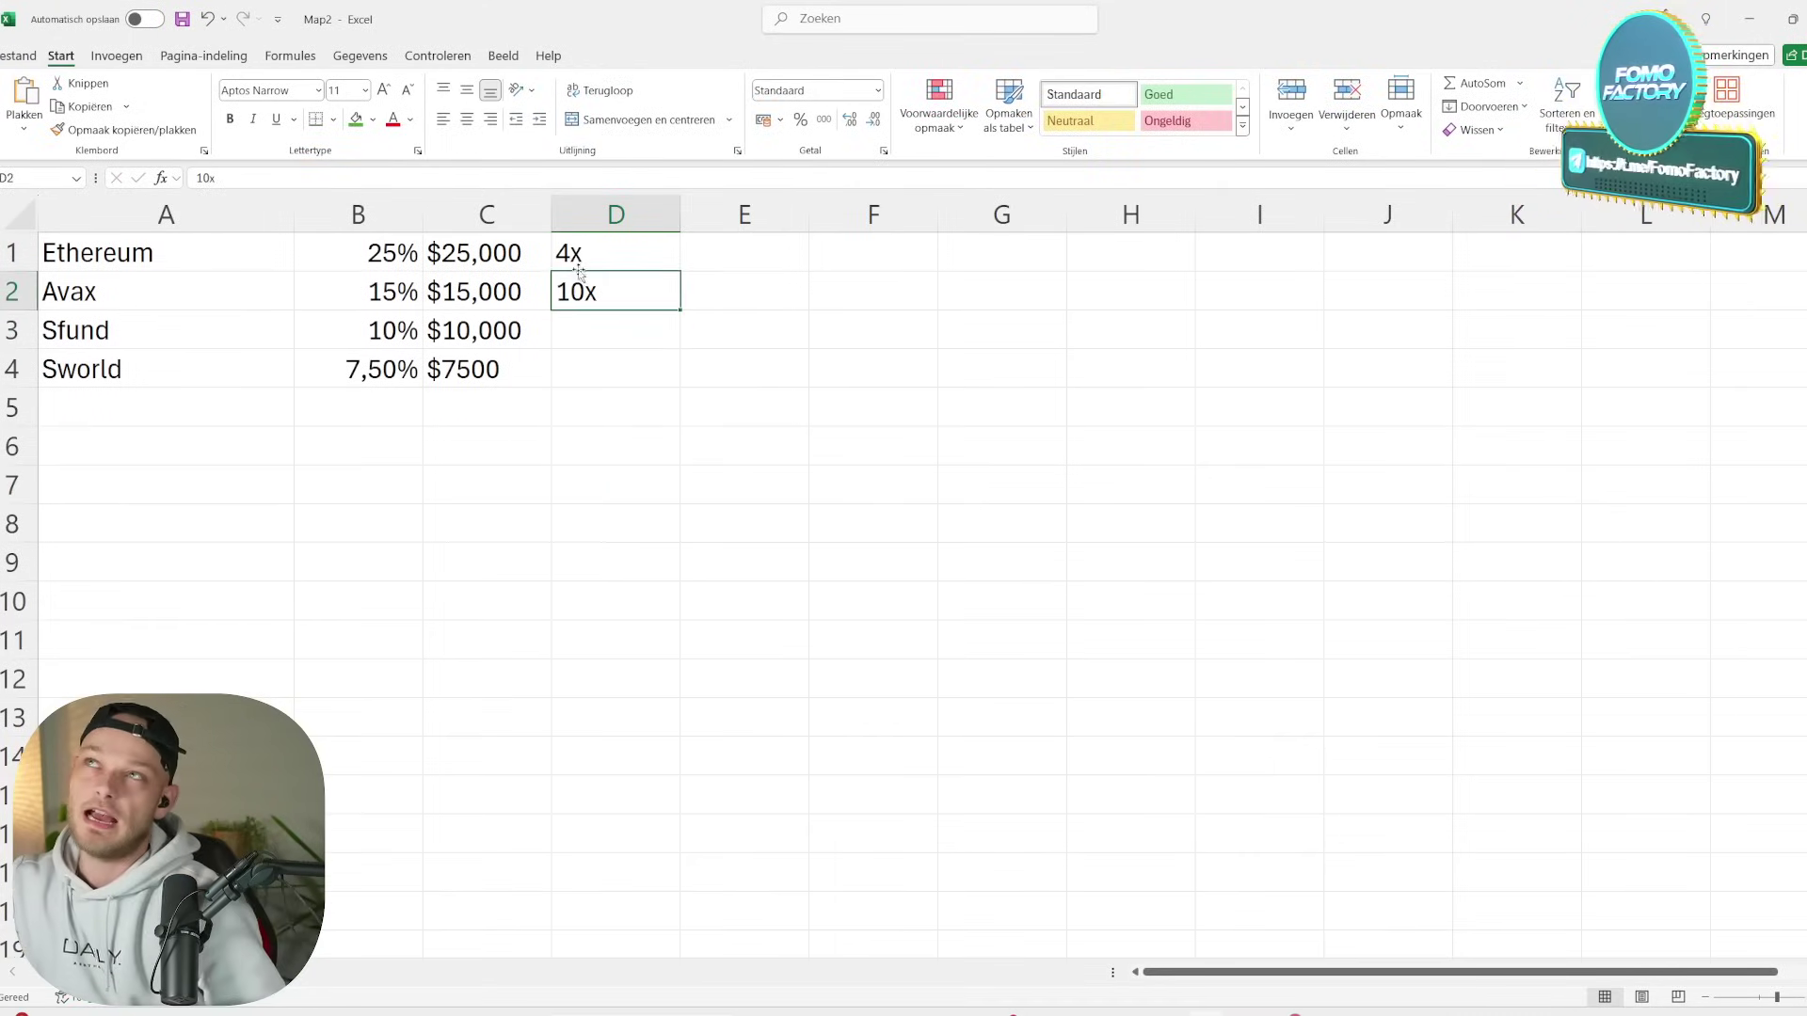
{"action": "double_click", "coordinate": [582, 295]}
{"action": "key", "text": "BackSpace"}
{"action": "key", "text": "BackSpace"}
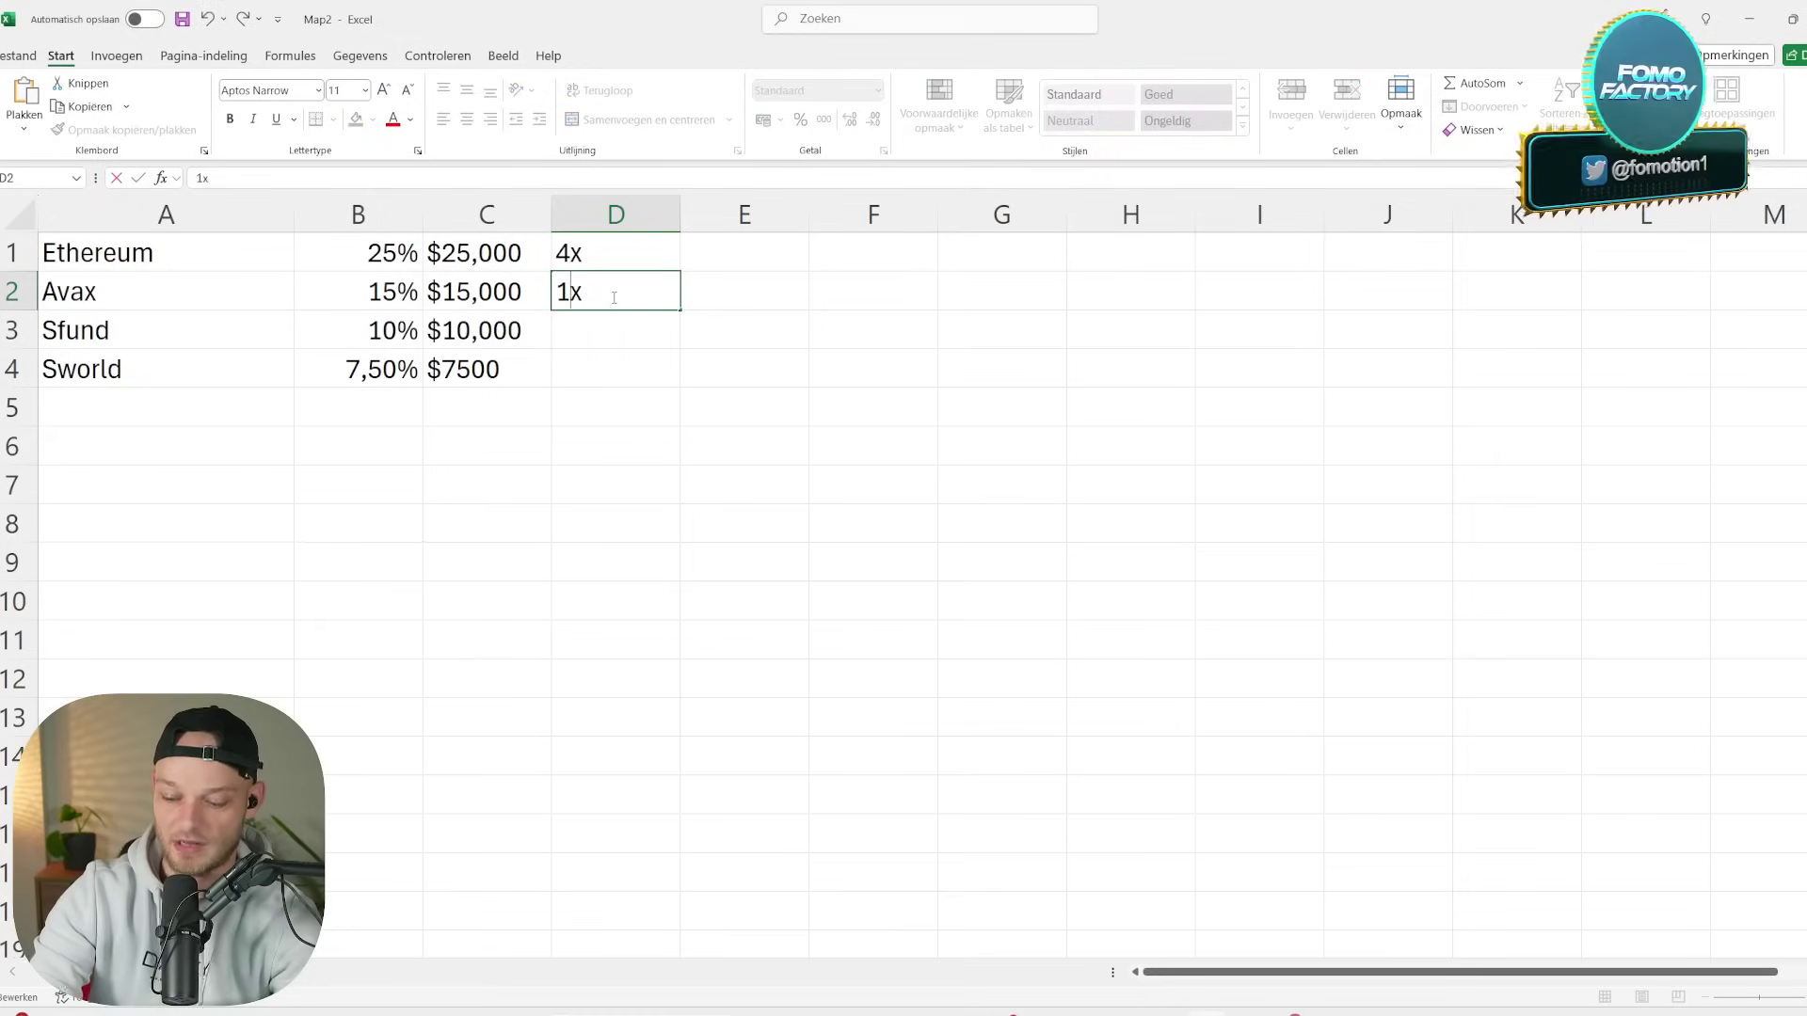
{"action": "type", "text": "8"}
{"action": "left_click", "coordinate": [629, 359]}
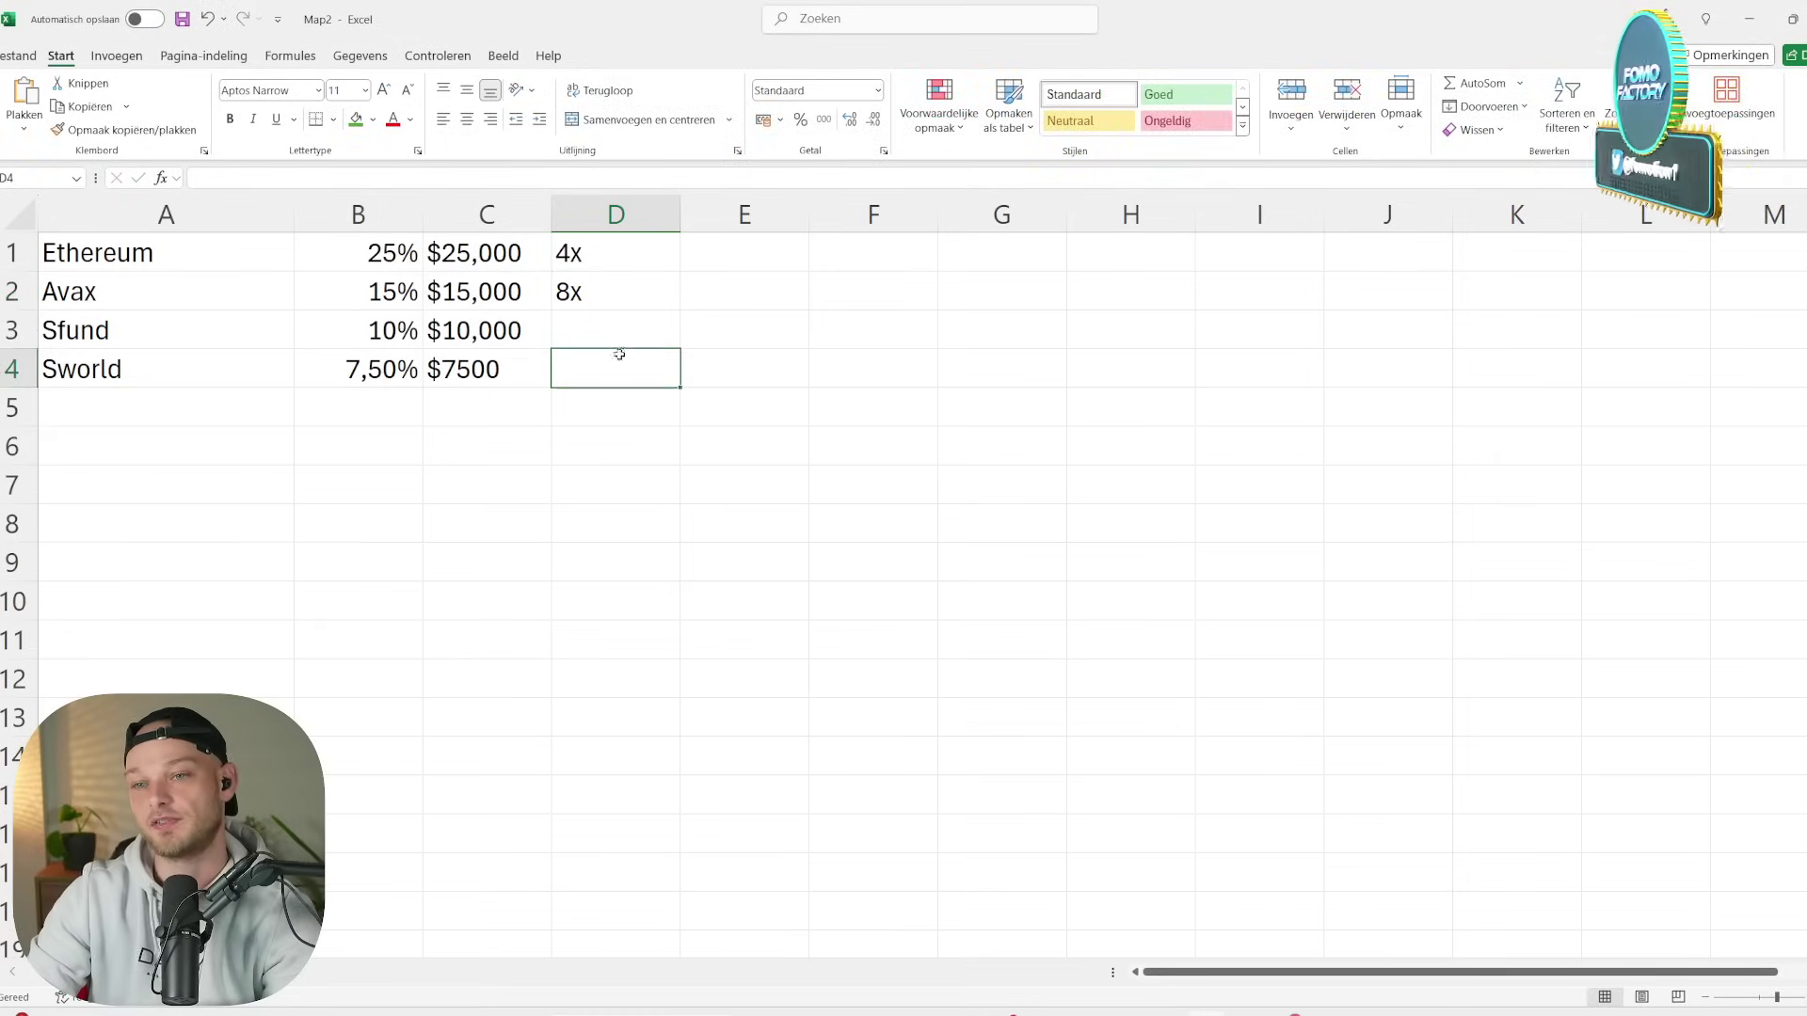
{"action": "left_click", "coordinate": [637, 324]}
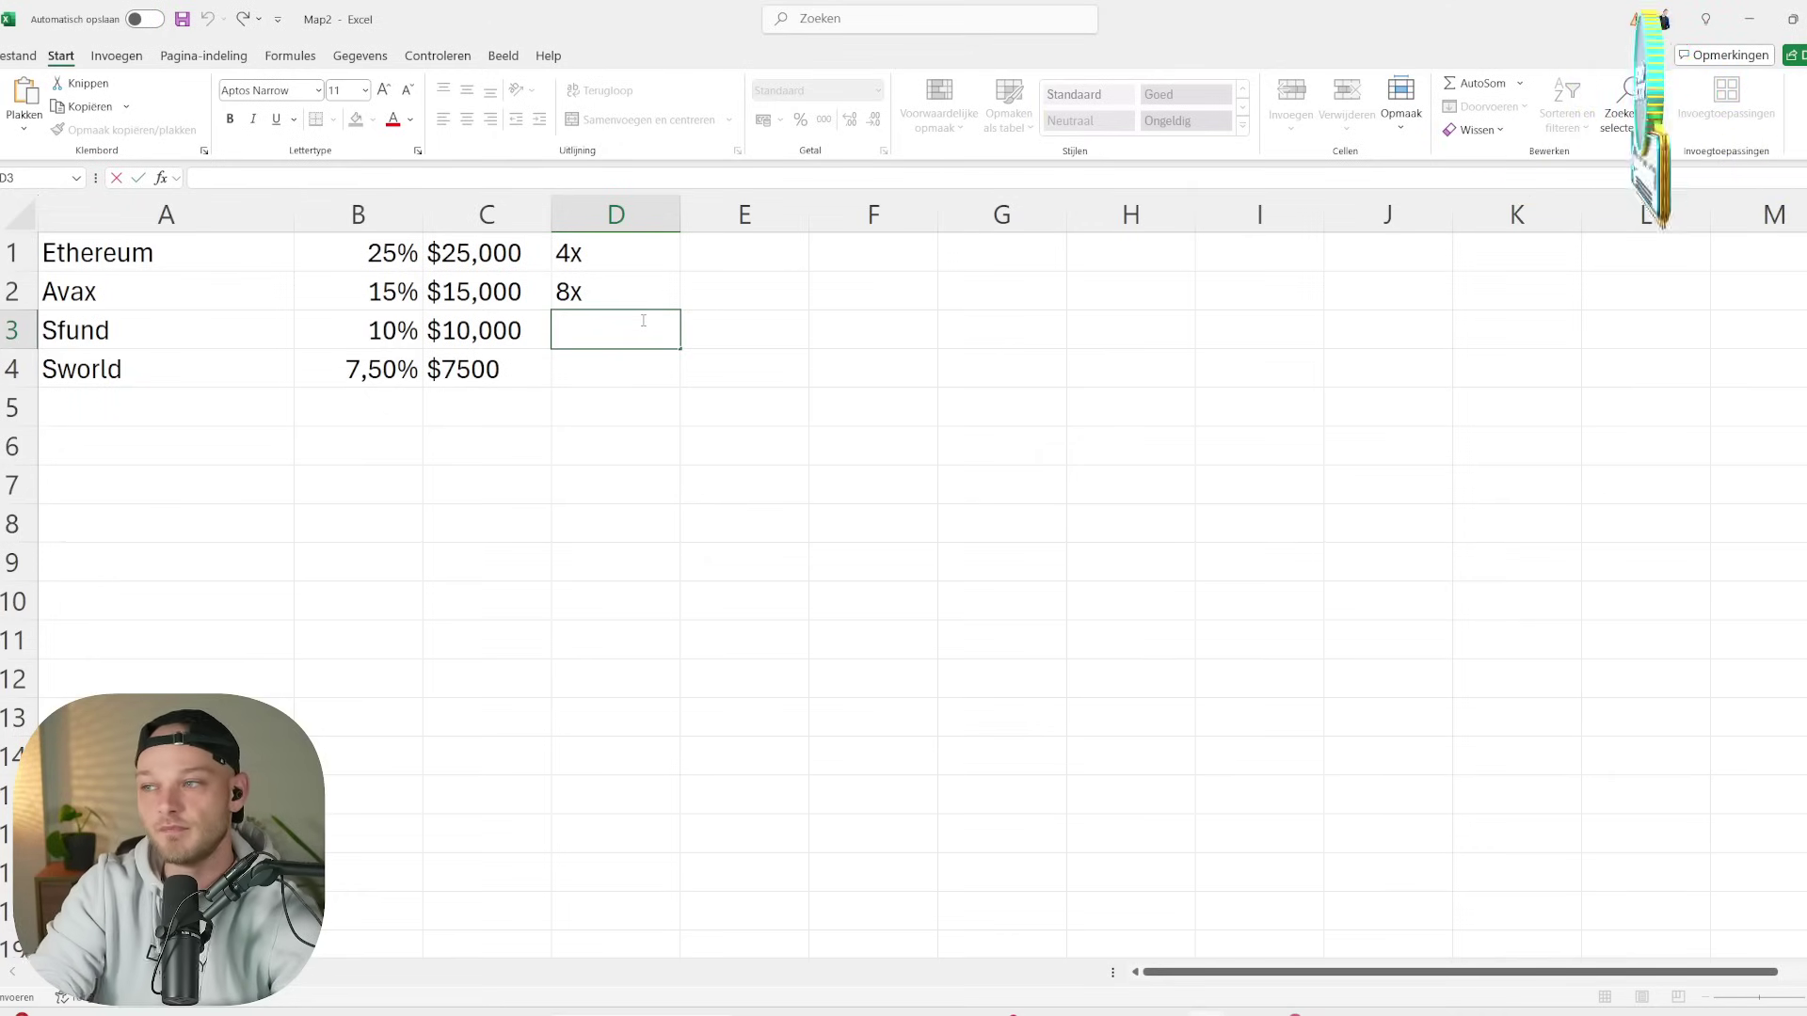
- Switch to CoinGecko in the browser, search for sfund and check the market cap on the Seedify.fund page
{"action": "left_click", "coordinate": [1748, 19]}
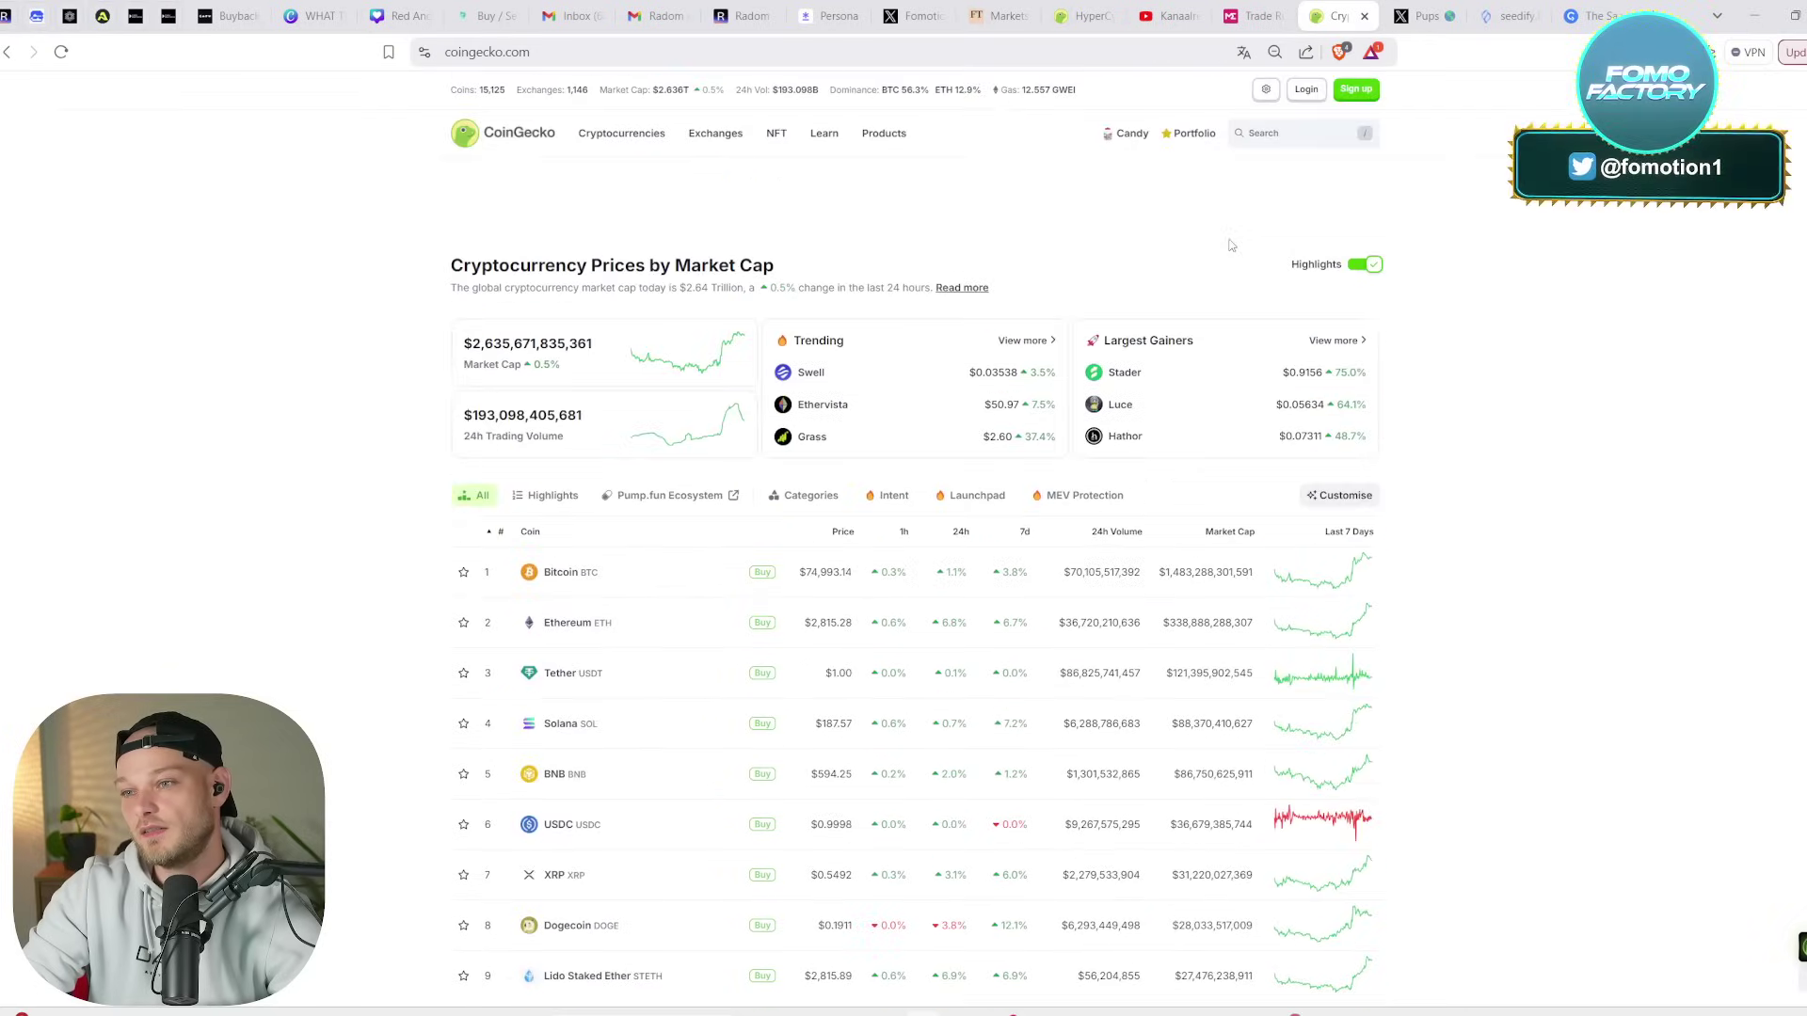
{"action": "left_click", "coordinate": [1262, 138]}
{"action": "type", "text": "sfund"}
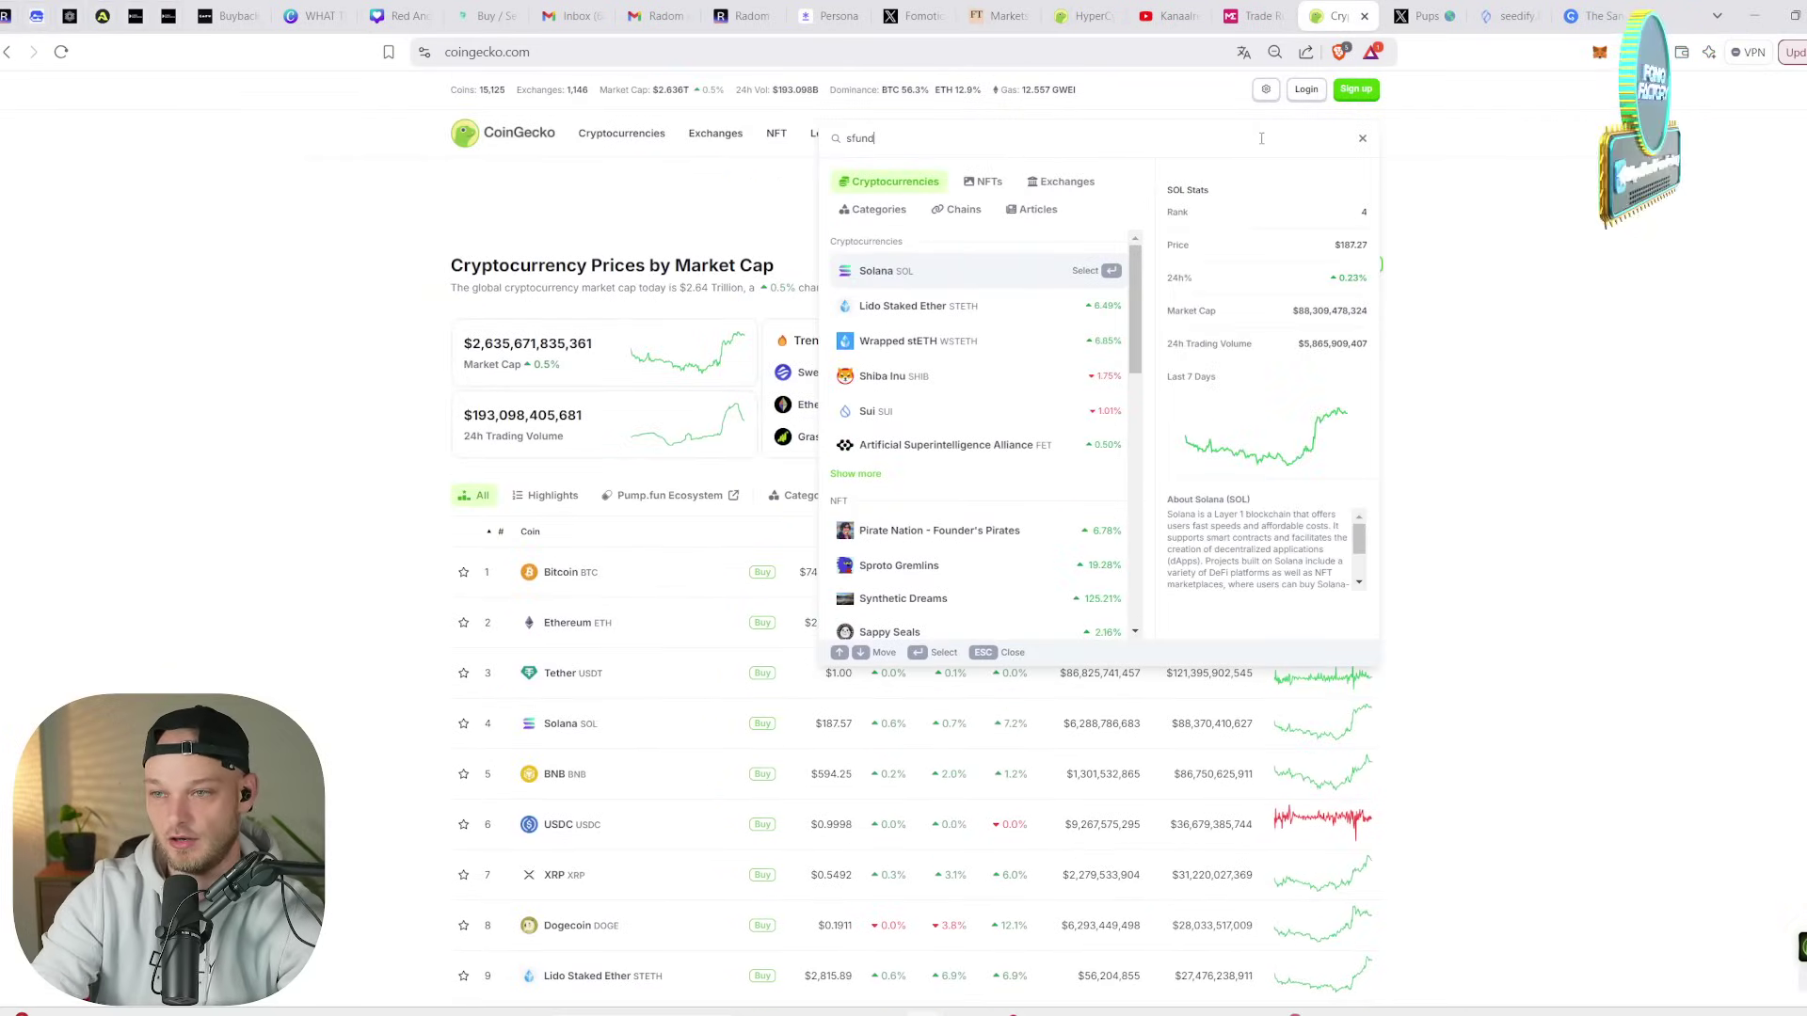
{"action": "key", "text": "Return"}
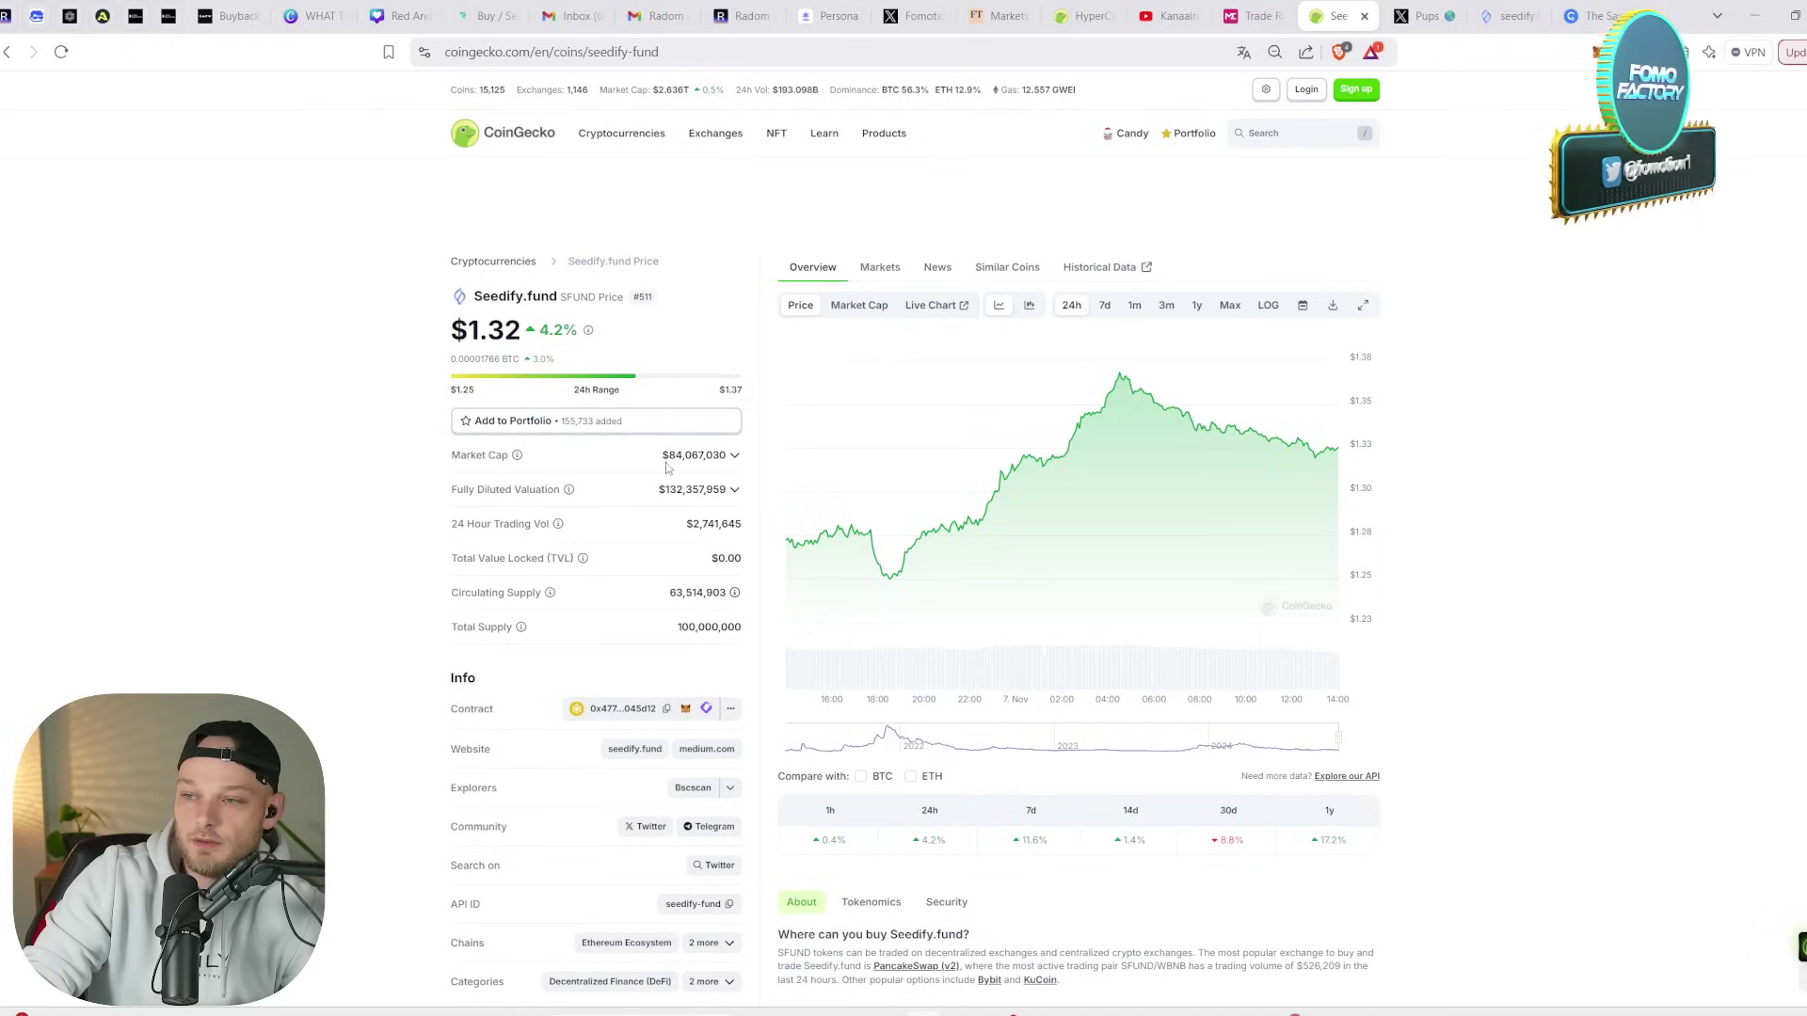
{"action": "left_click_drag", "start_coordinate": [664, 455], "coordinate": [703, 457]}
{"action": "left_click", "coordinate": [310, 524]}
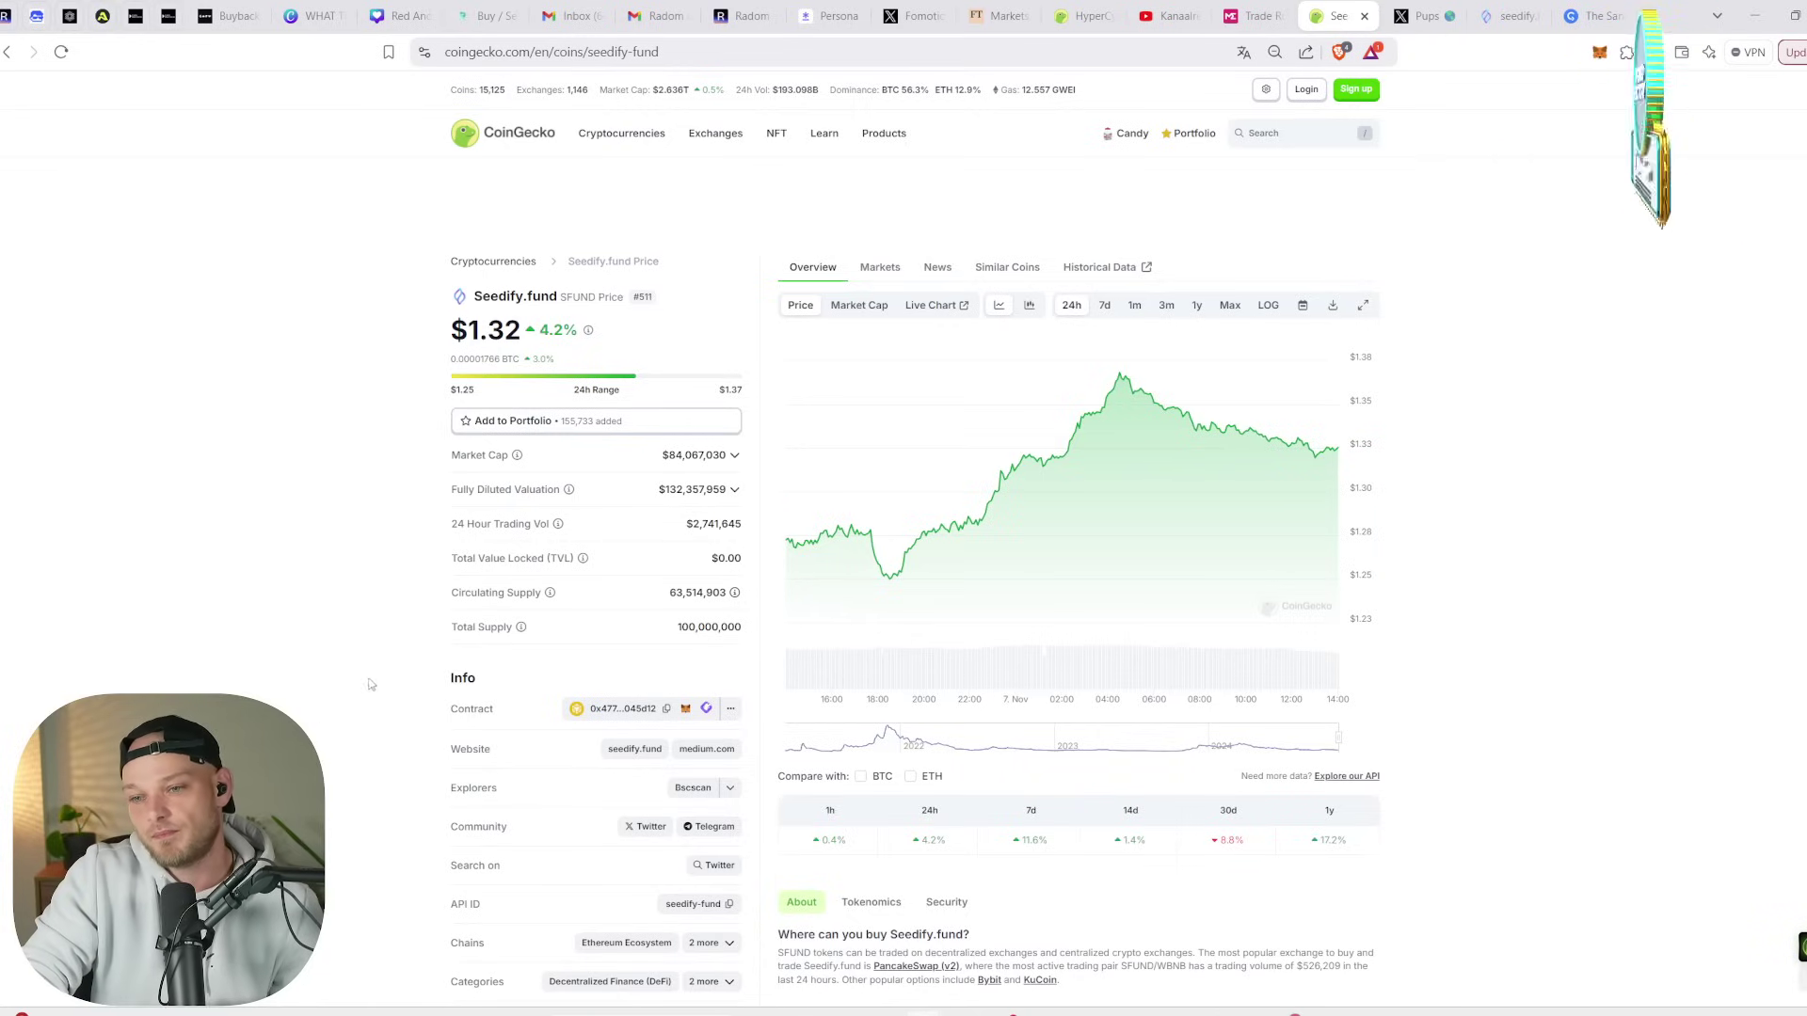
- Return to the Map2 workbook in Excel and enter a multiplier of 10x for Sfund in cell D3
{"action": "mouse_move", "coordinate": [1207, 1009]}
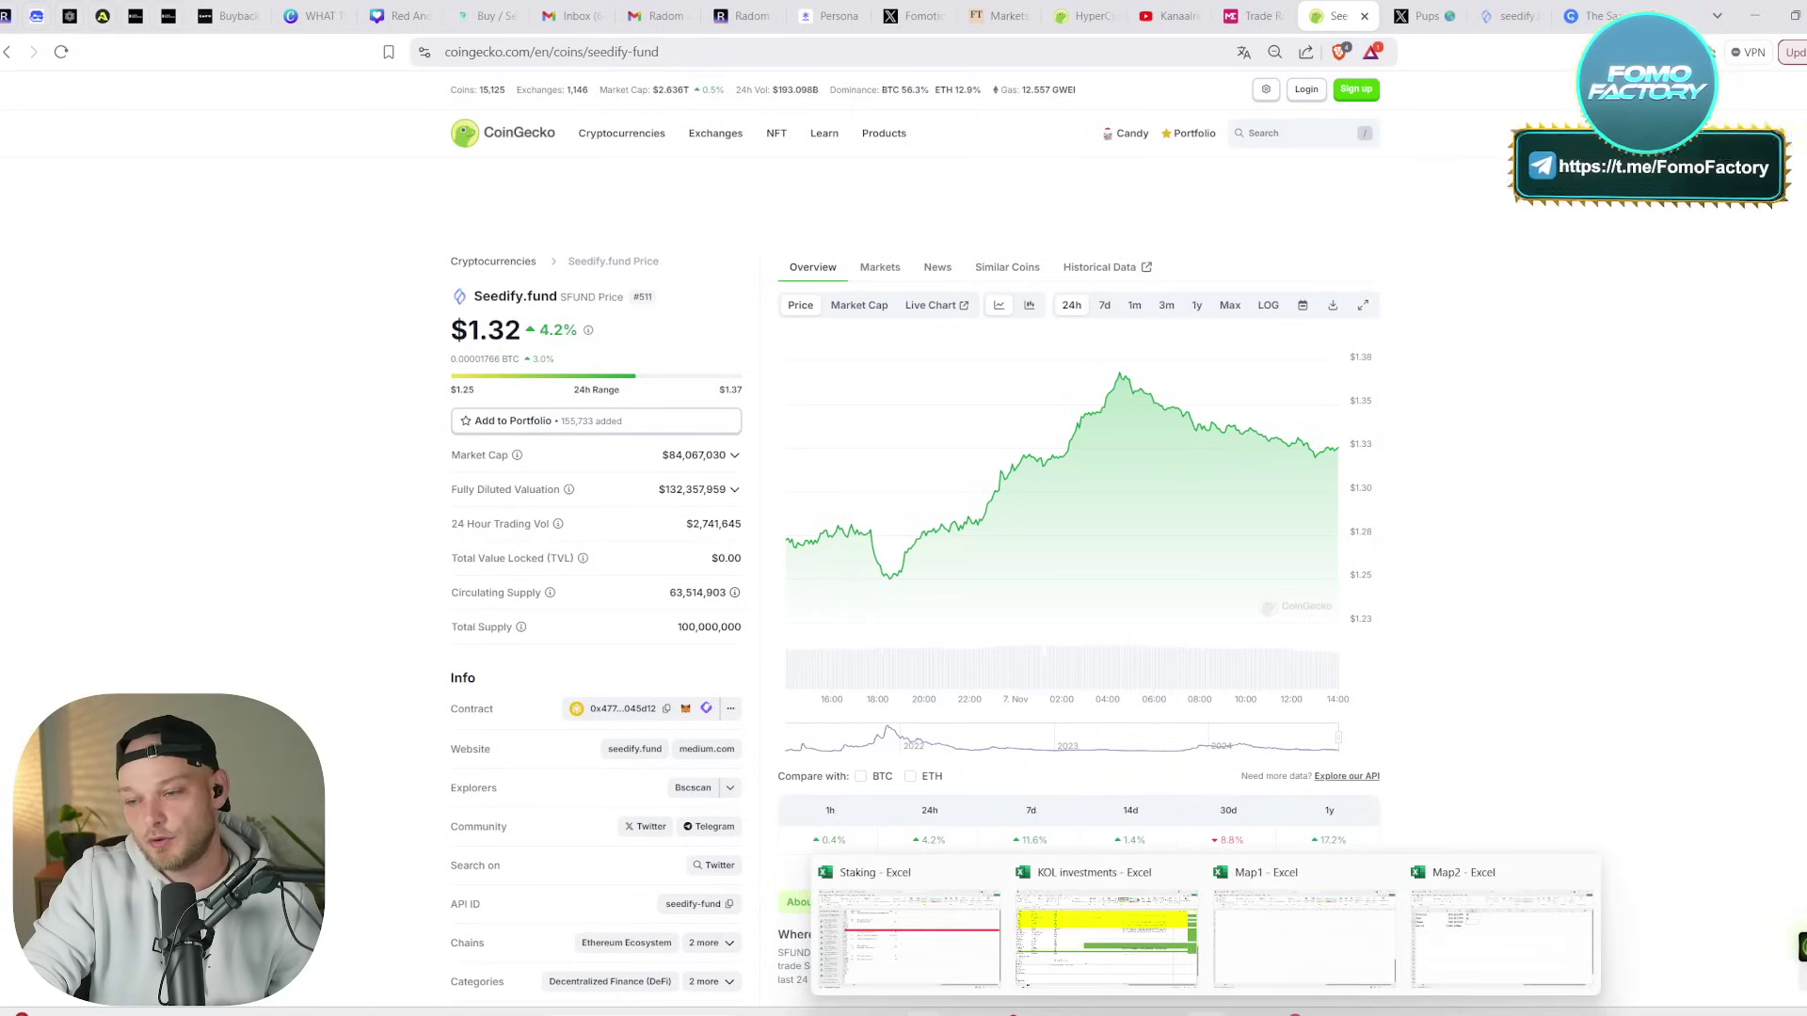
{"action": "left_click", "coordinate": [1482, 953]}
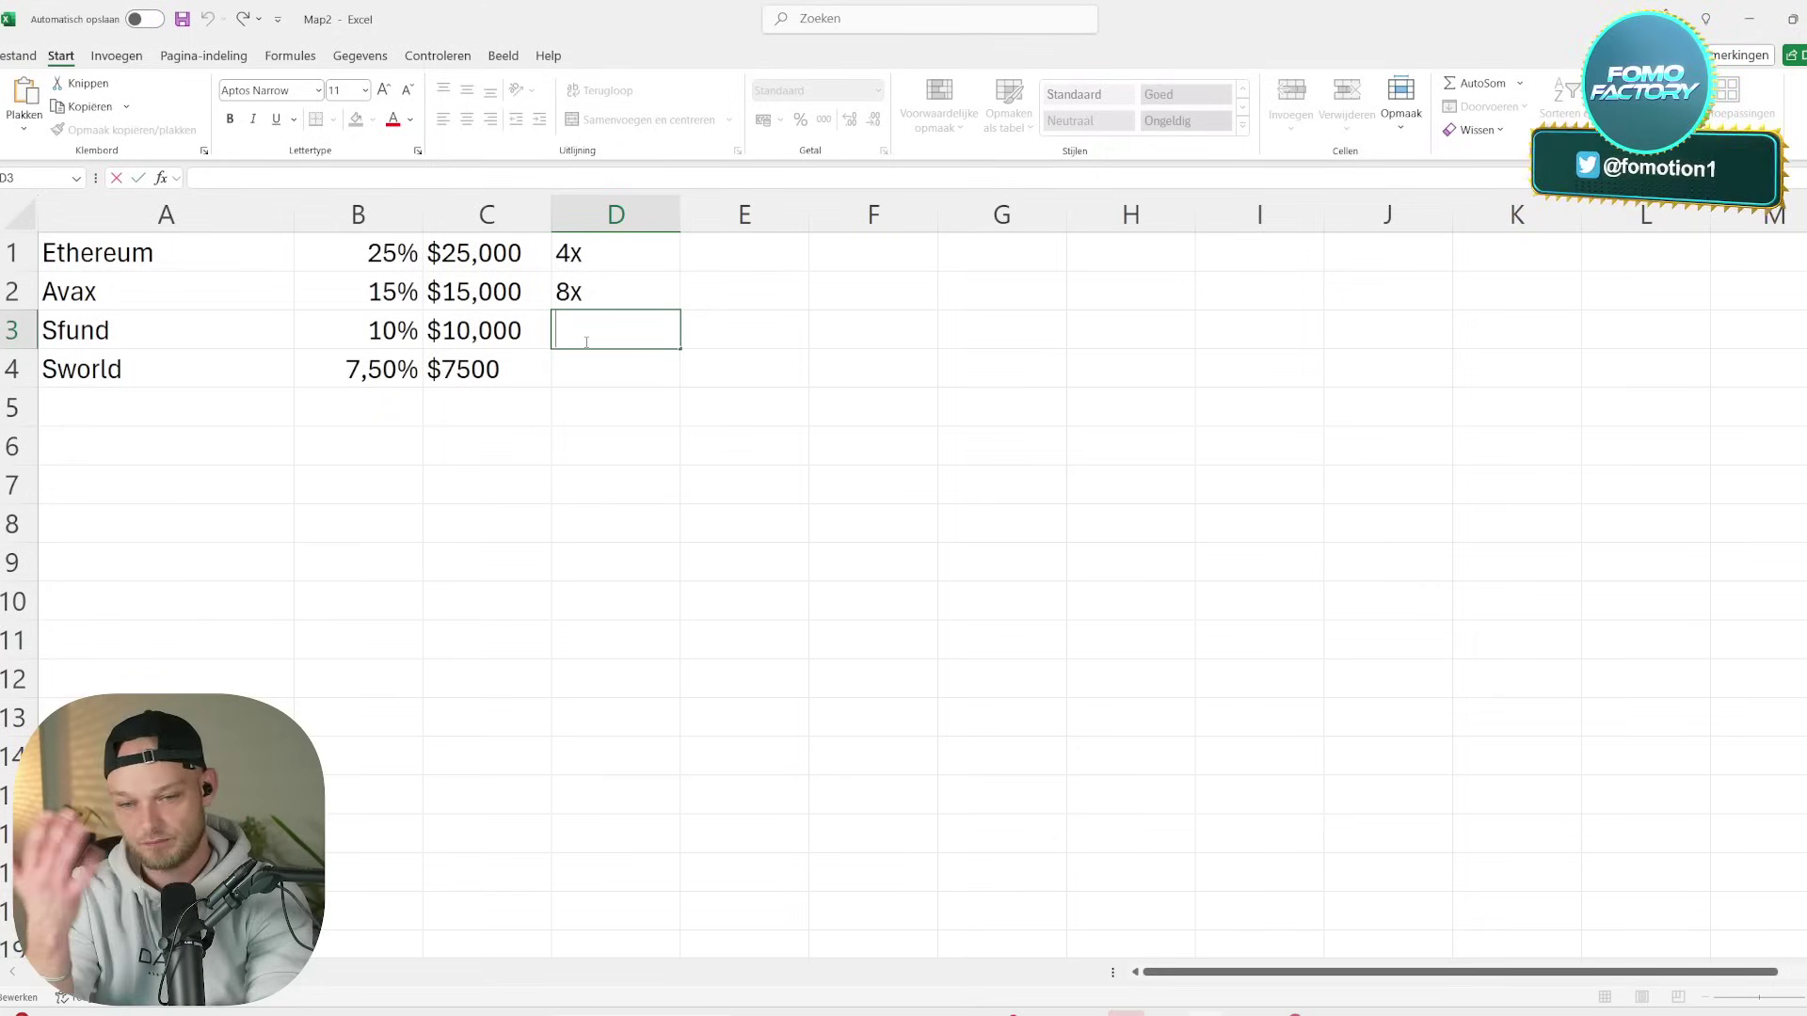
{"action": "type", "text": "10x"}
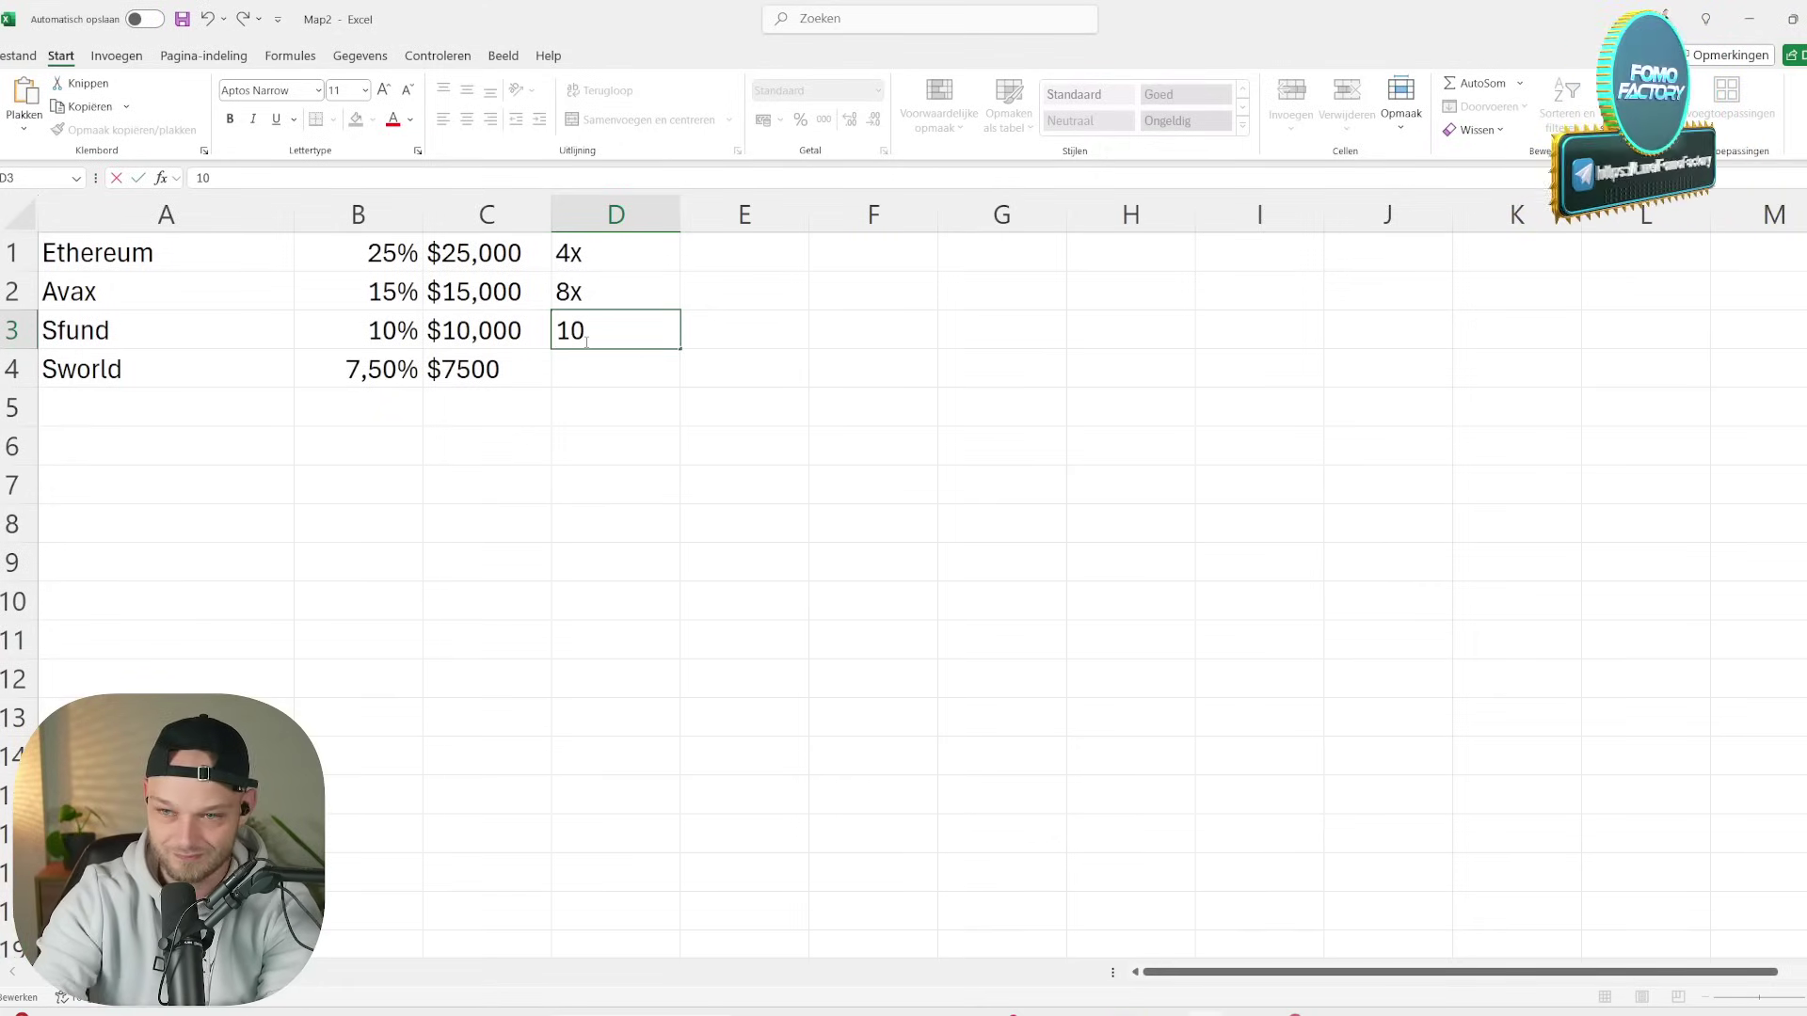
{"action": "left_click", "coordinate": [572, 376]}
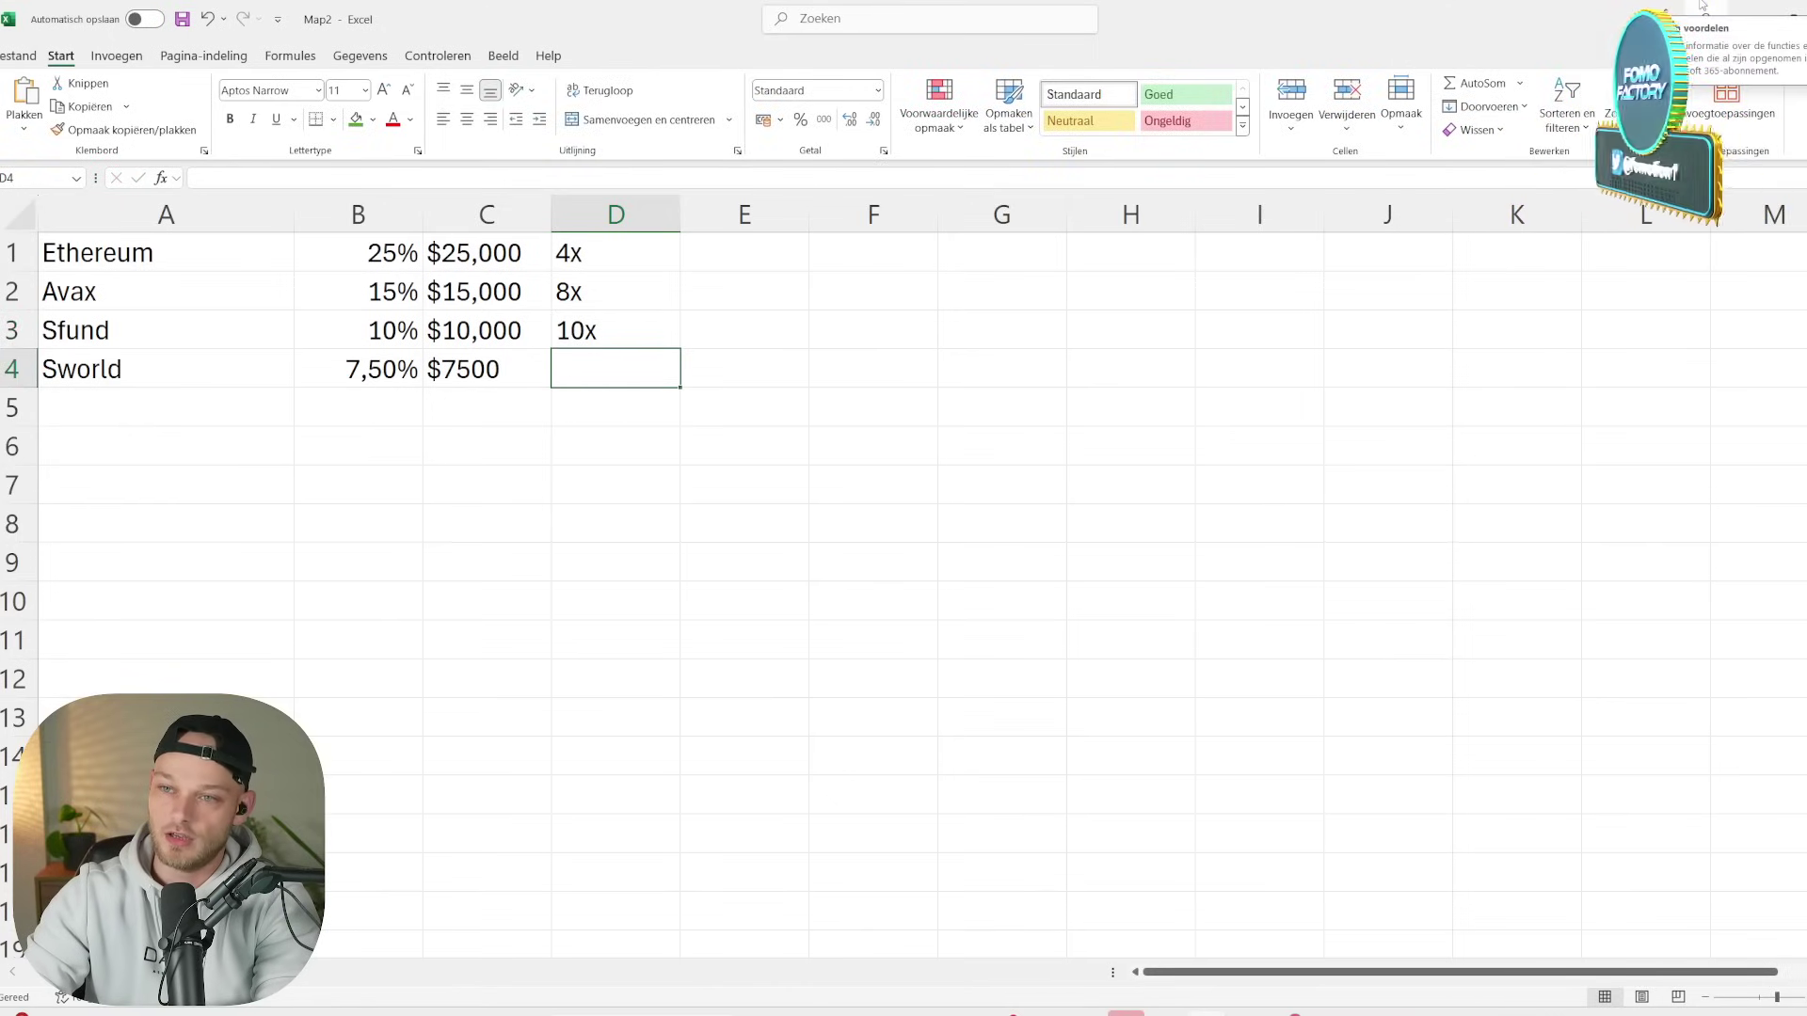
- Switch to the browser, go back to CoinGecko's Seedworld page and check the market cap of SWORLD
{"action": "left_click", "coordinate": [1753, 19]}
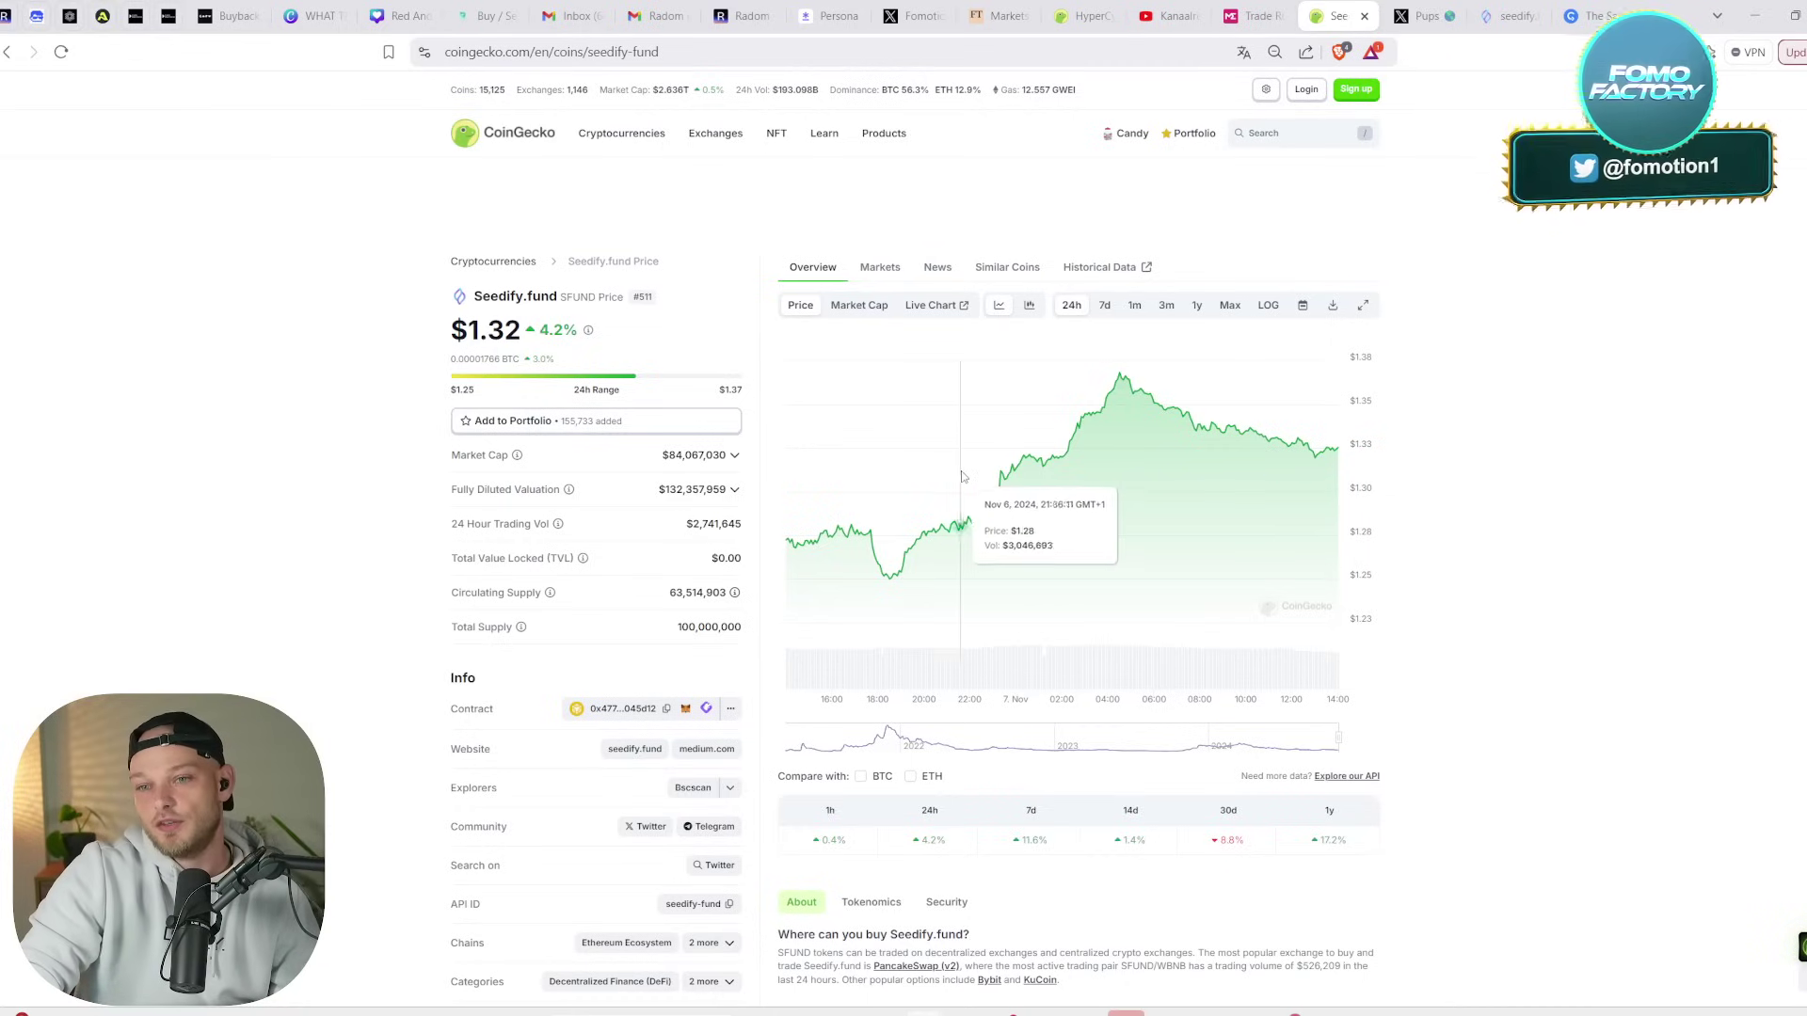
{"action": "key", "text": "alt+Left"}
{"action": "key", "text": "alt+Left"}
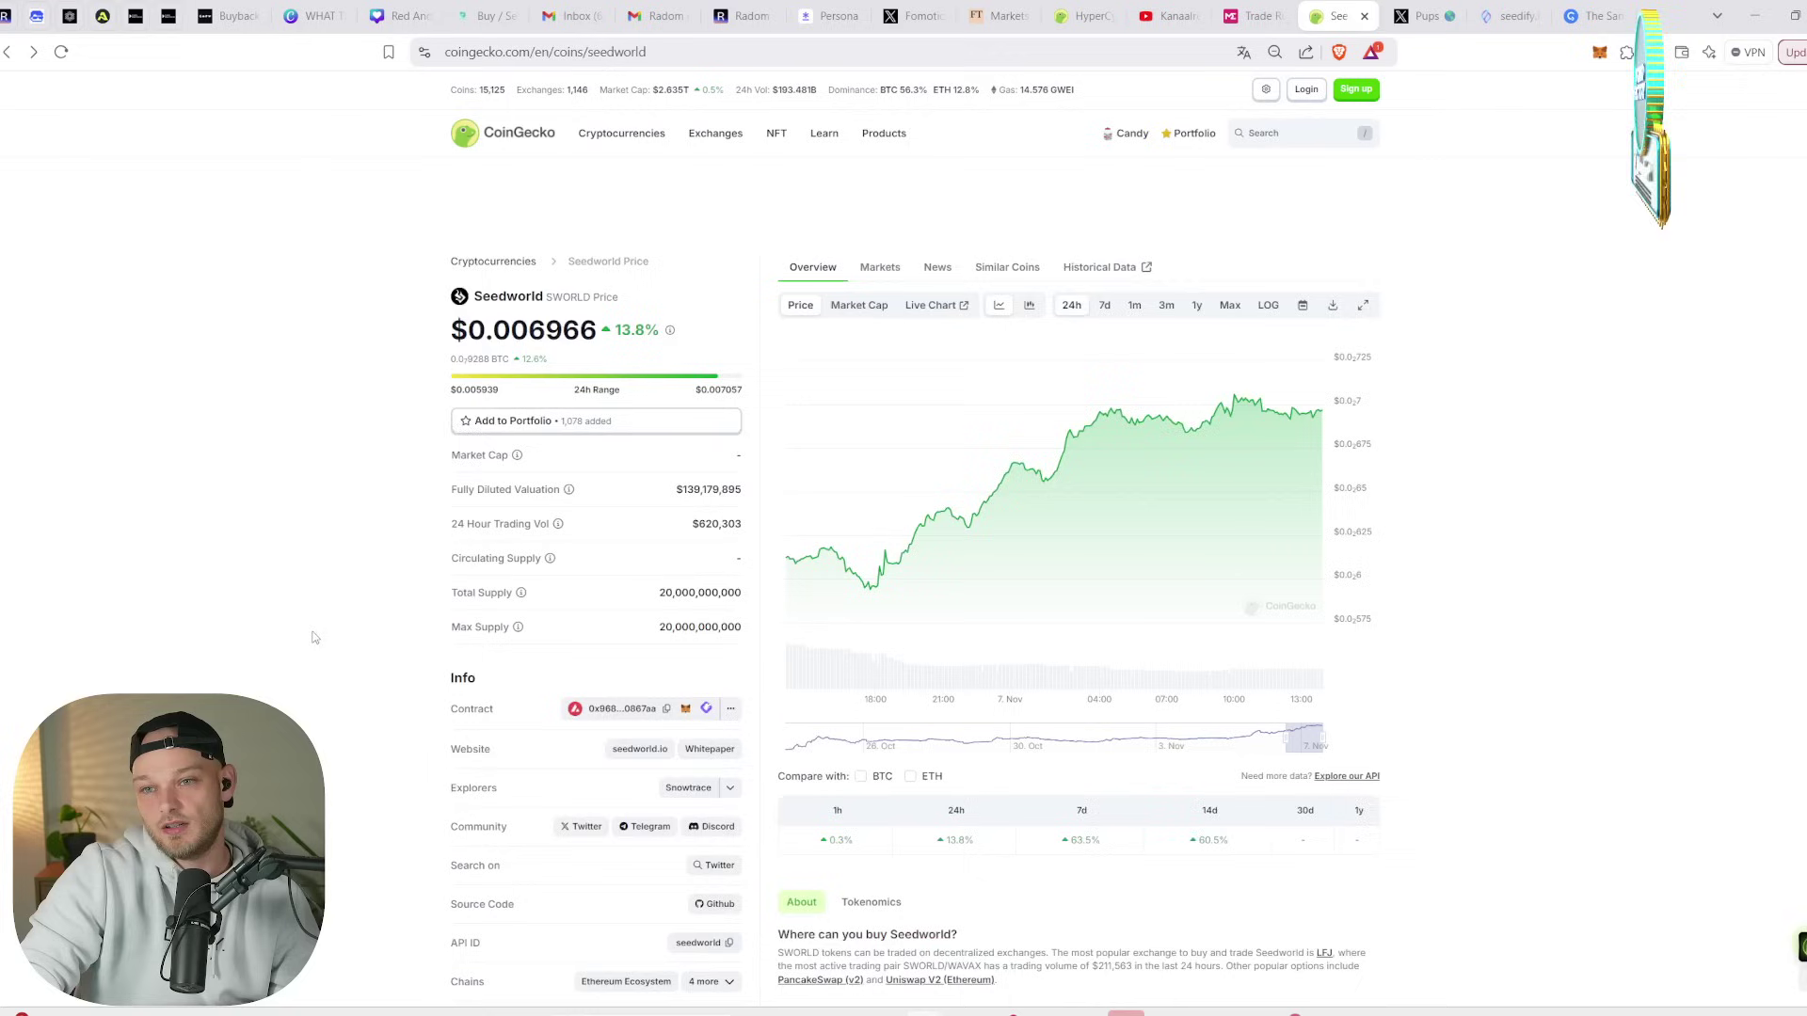
{"action": "left_click_drag", "start_coordinate": [691, 465], "coordinate": [740, 459]}
{"action": "left_click", "coordinate": [677, 466]}
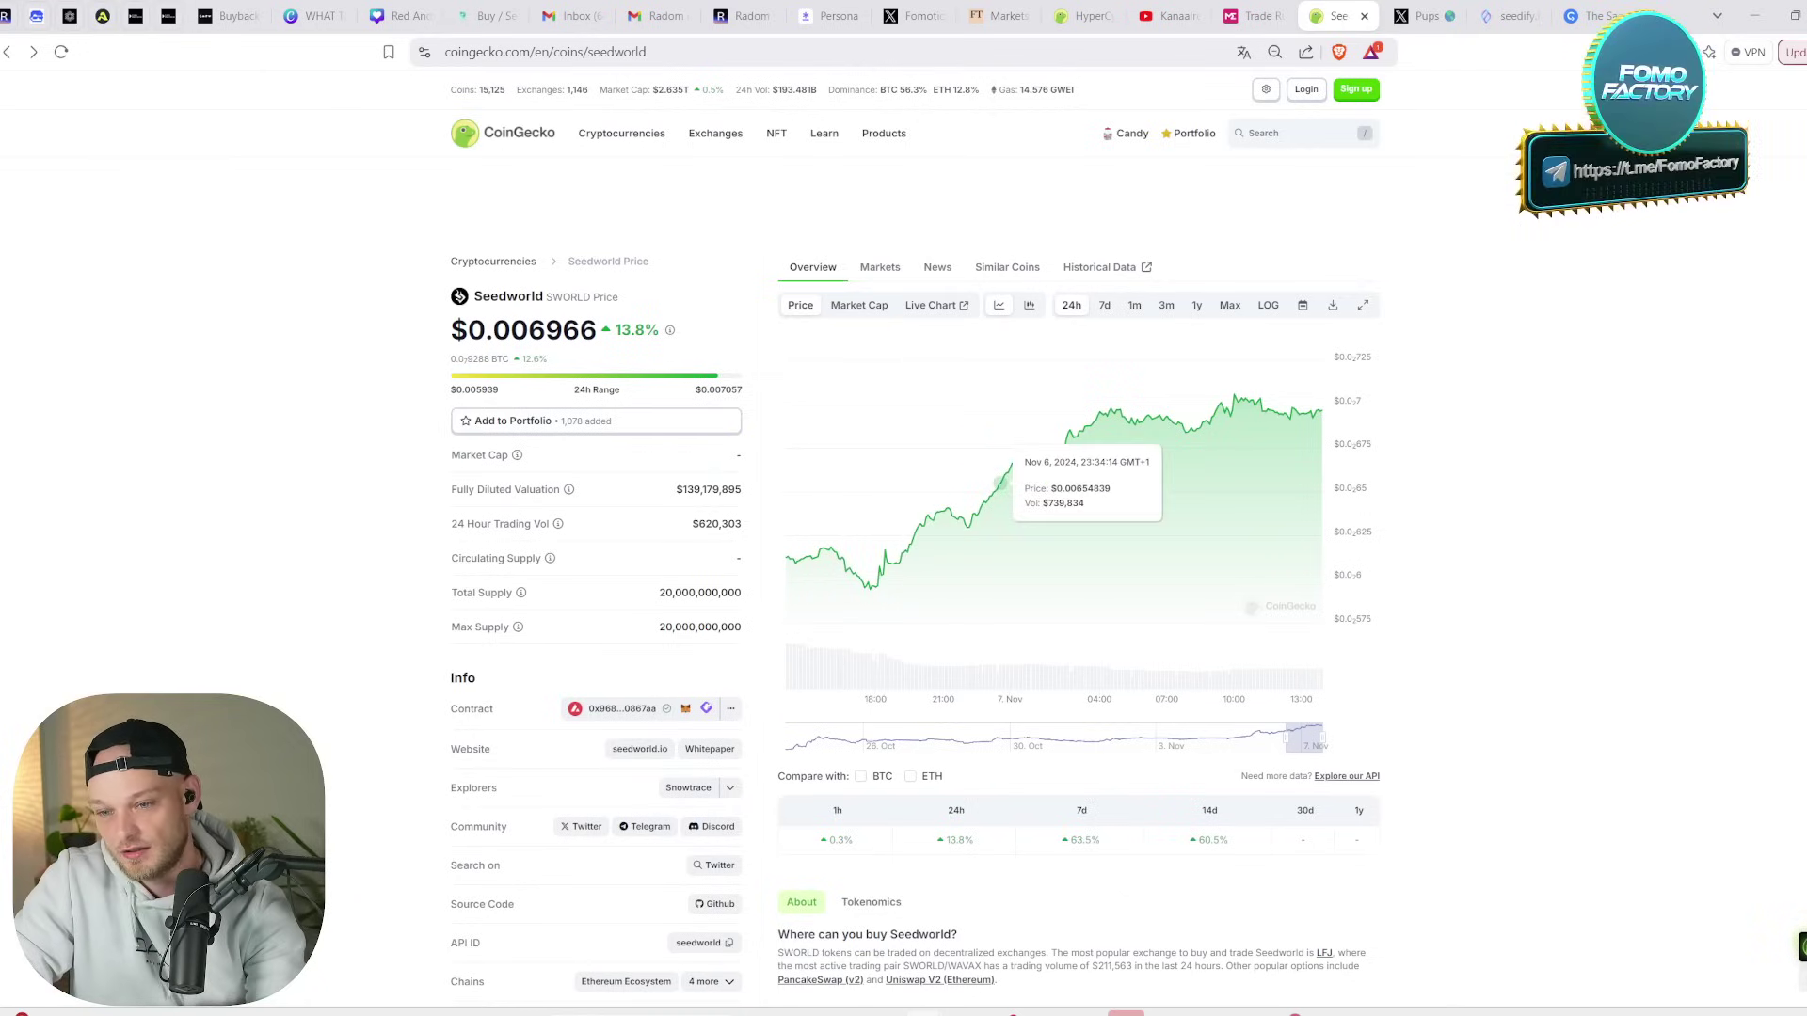
- Search DEXTools in a new tab for the Seedworld contract address, check the SWORLD/SFUND pair's market cap and reopen the pair results
{"action": "key", "text": "ctrl+t"}
{"action": "type", "text": "dex"}
{"action": "key", "text": "Return"}
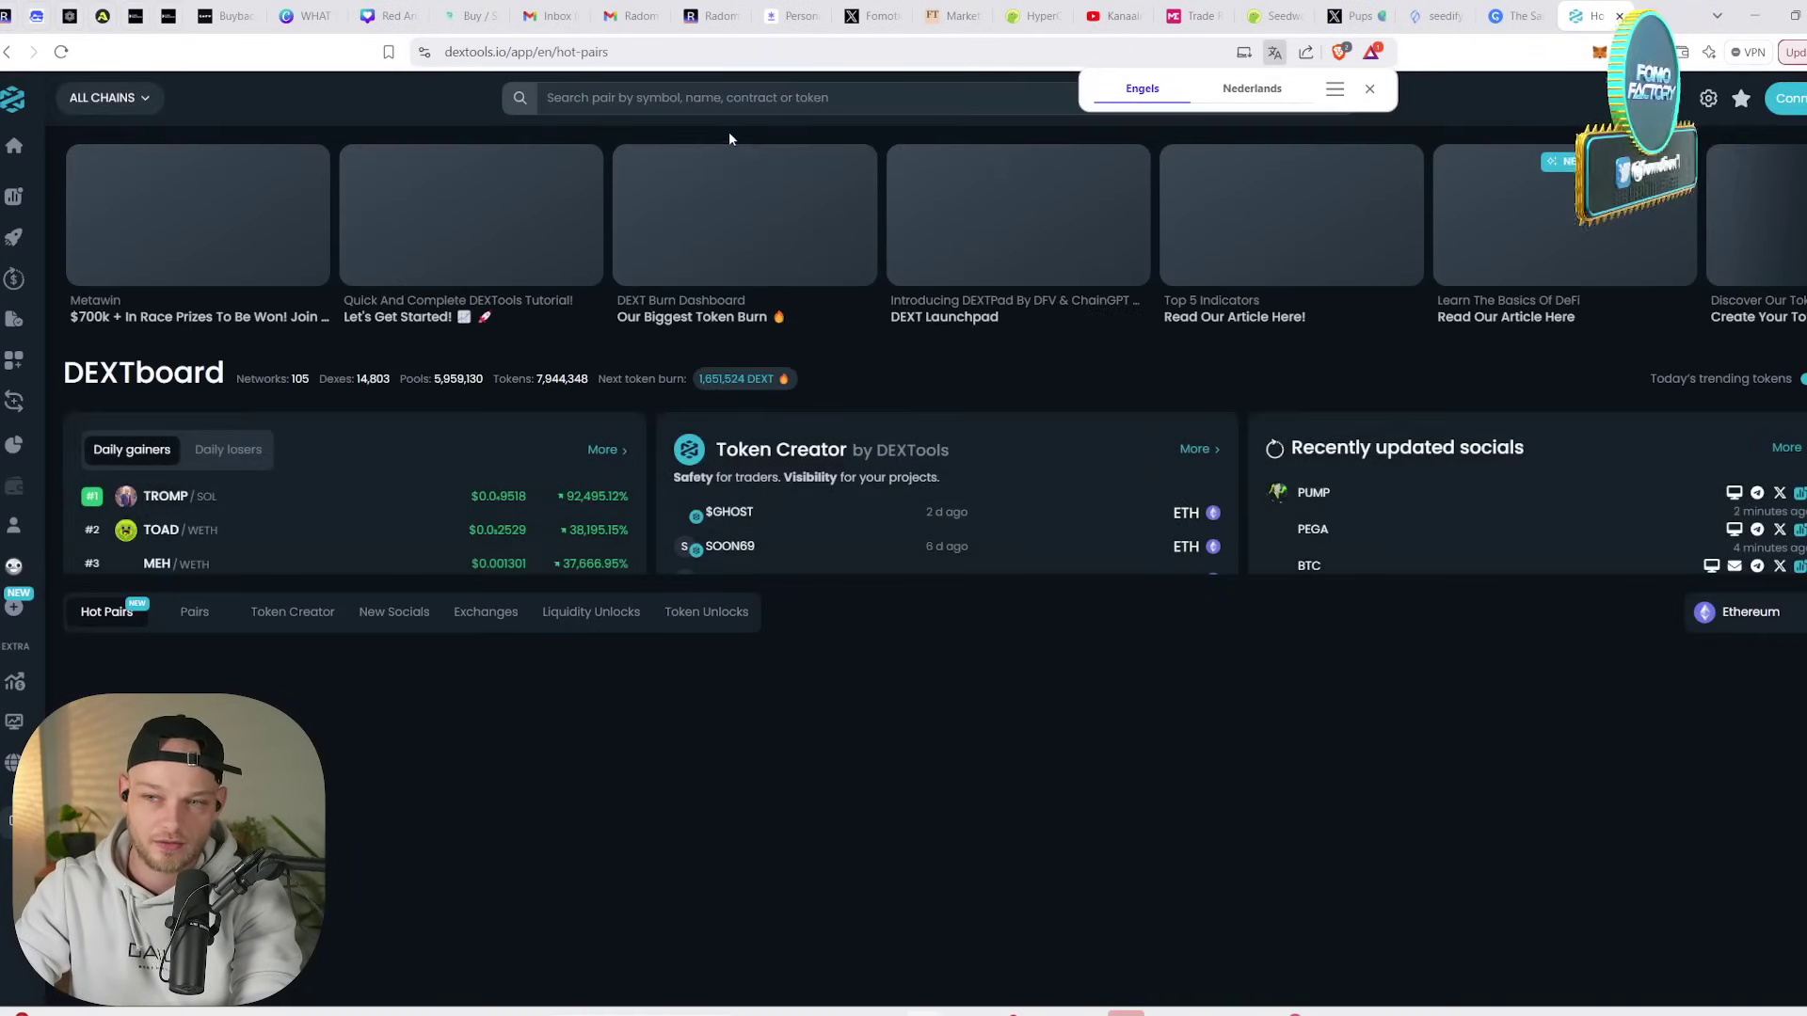
{"action": "left_click", "coordinate": [725, 90]}
{"action": "type", "text": "0x968be3f7bfef0f8edc3c1ad90232ebb0da0867aa"}
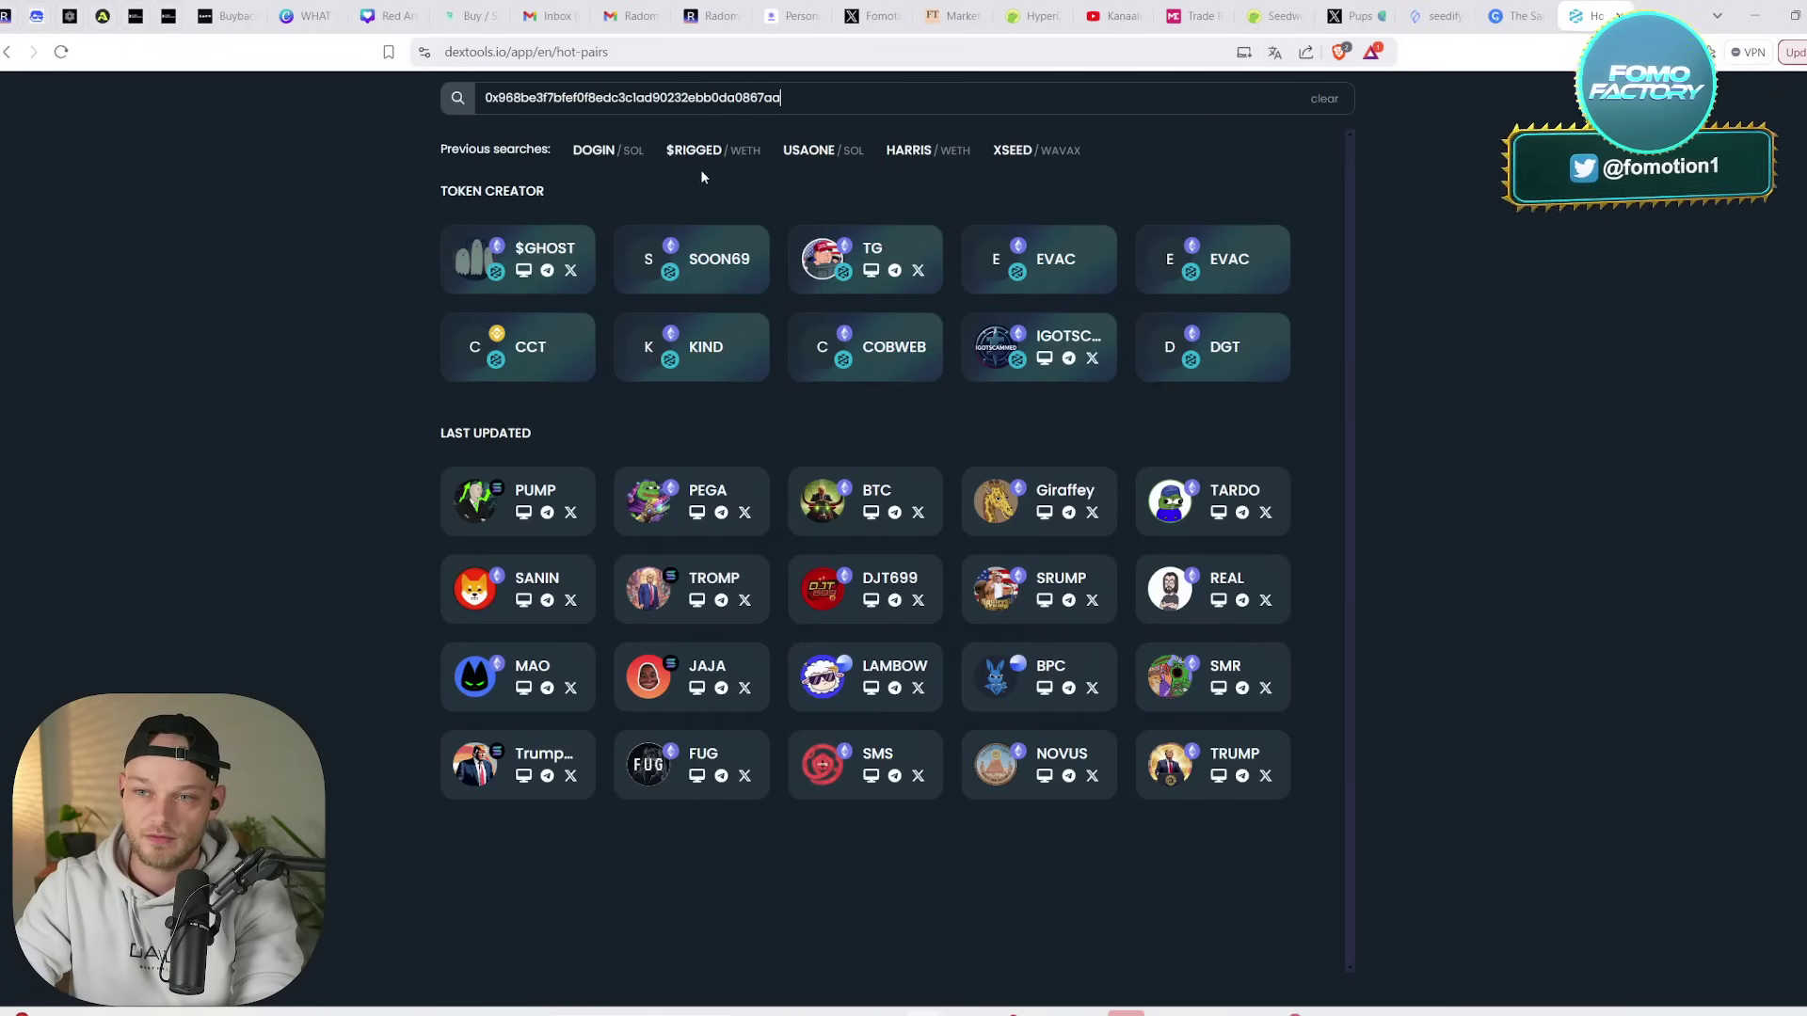
{"action": "left_click", "coordinate": [625, 231]}
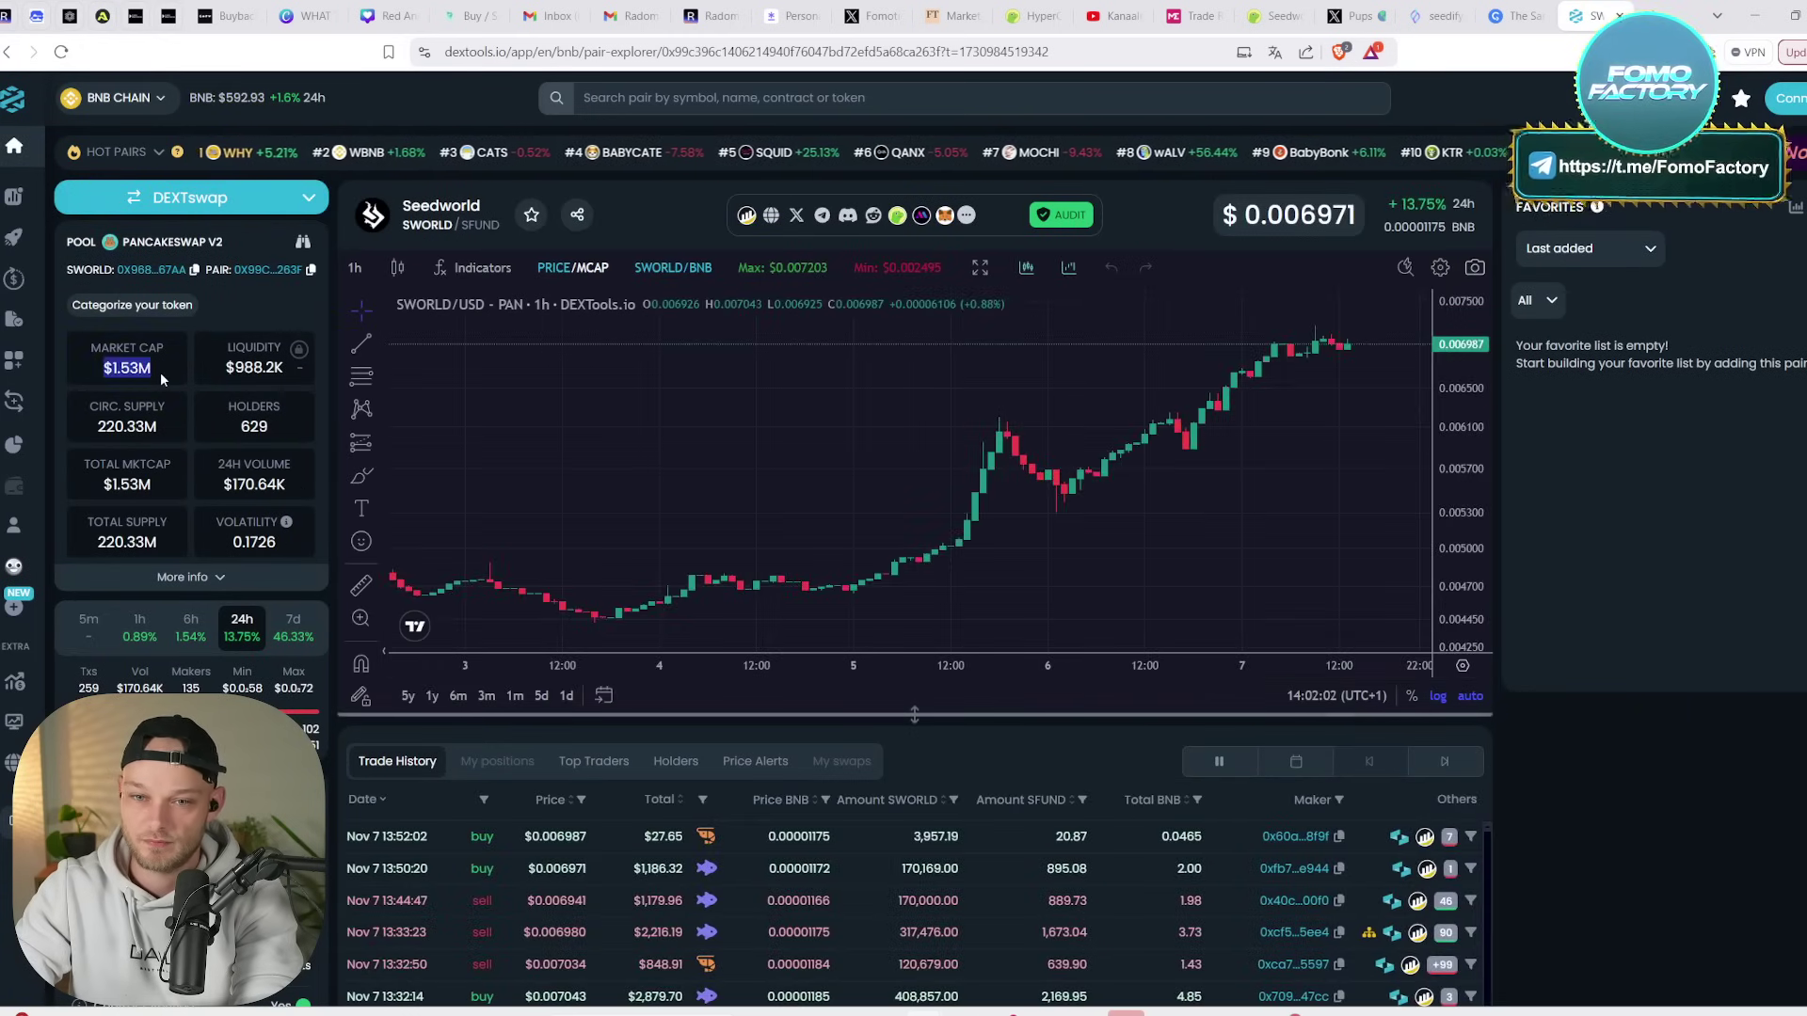
{"action": "left_click", "coordinate": [644, 97]}
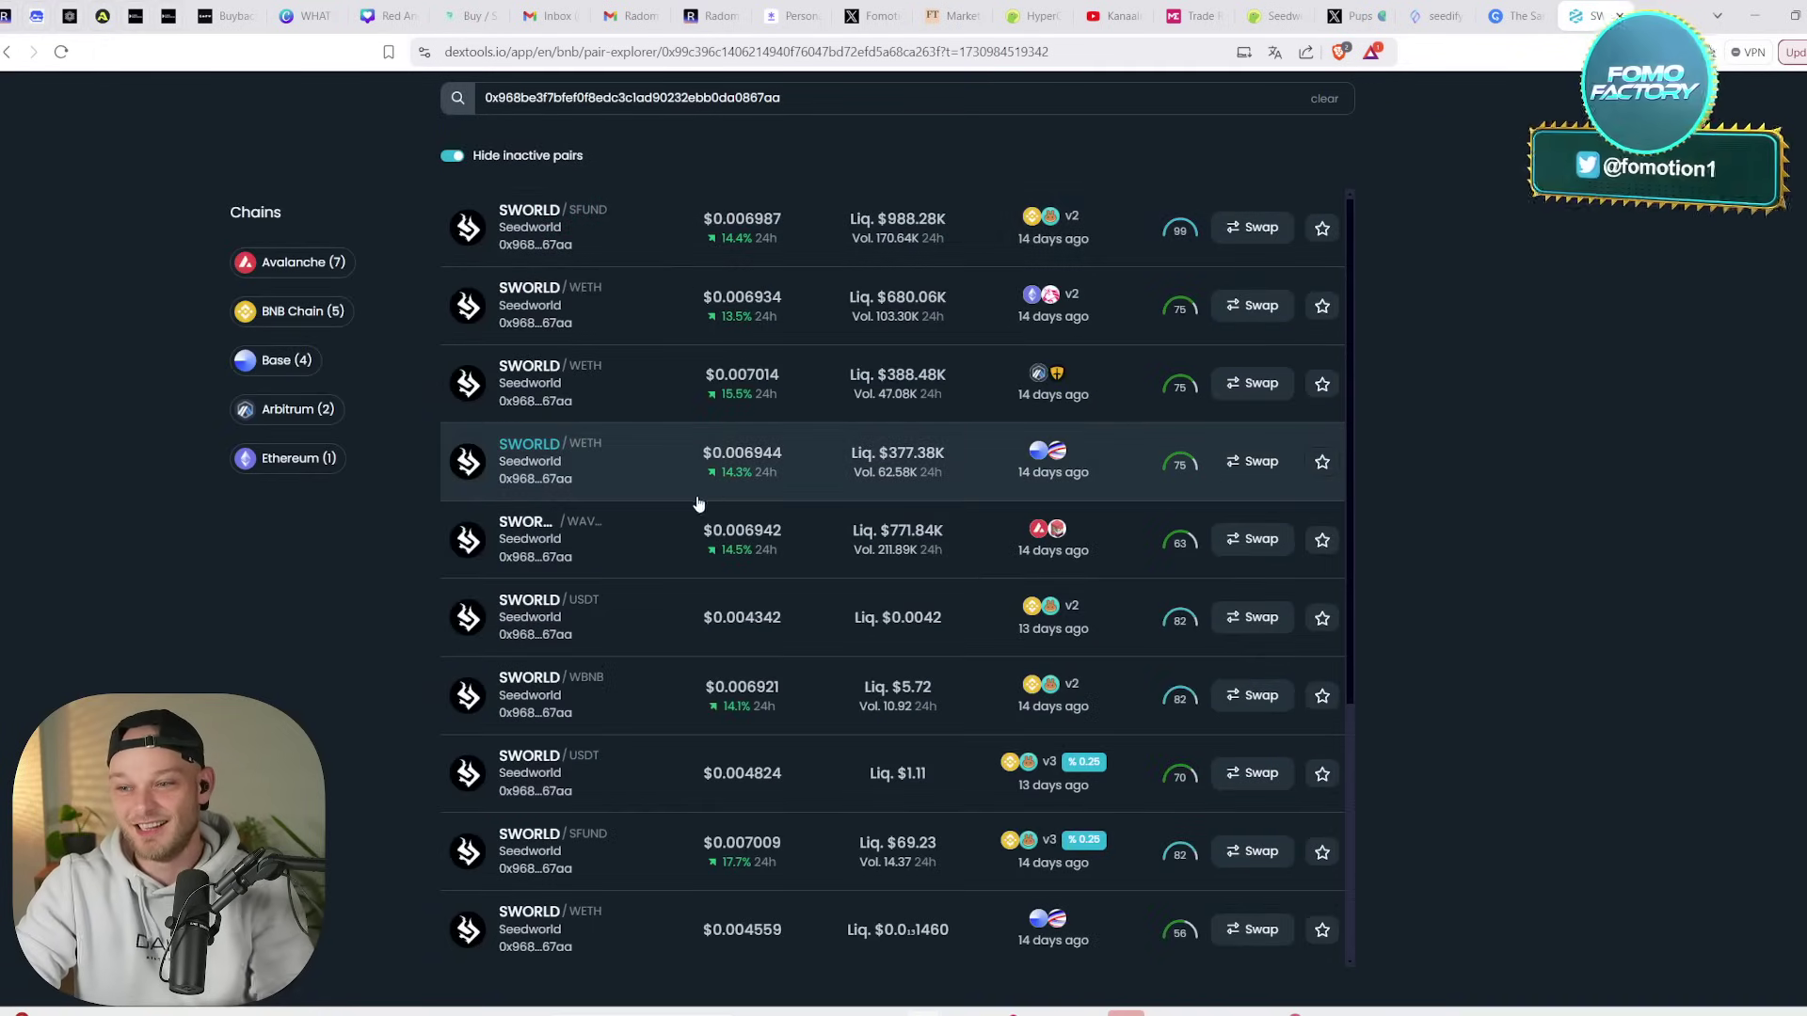
- Check the market cap of the SWORLD/WAVAX pair on Avalanche, return to the Map2 workbook in Excel and enter 20x for Sworld in D4
{"action": "left_click", "coordinate": [638, 536]}
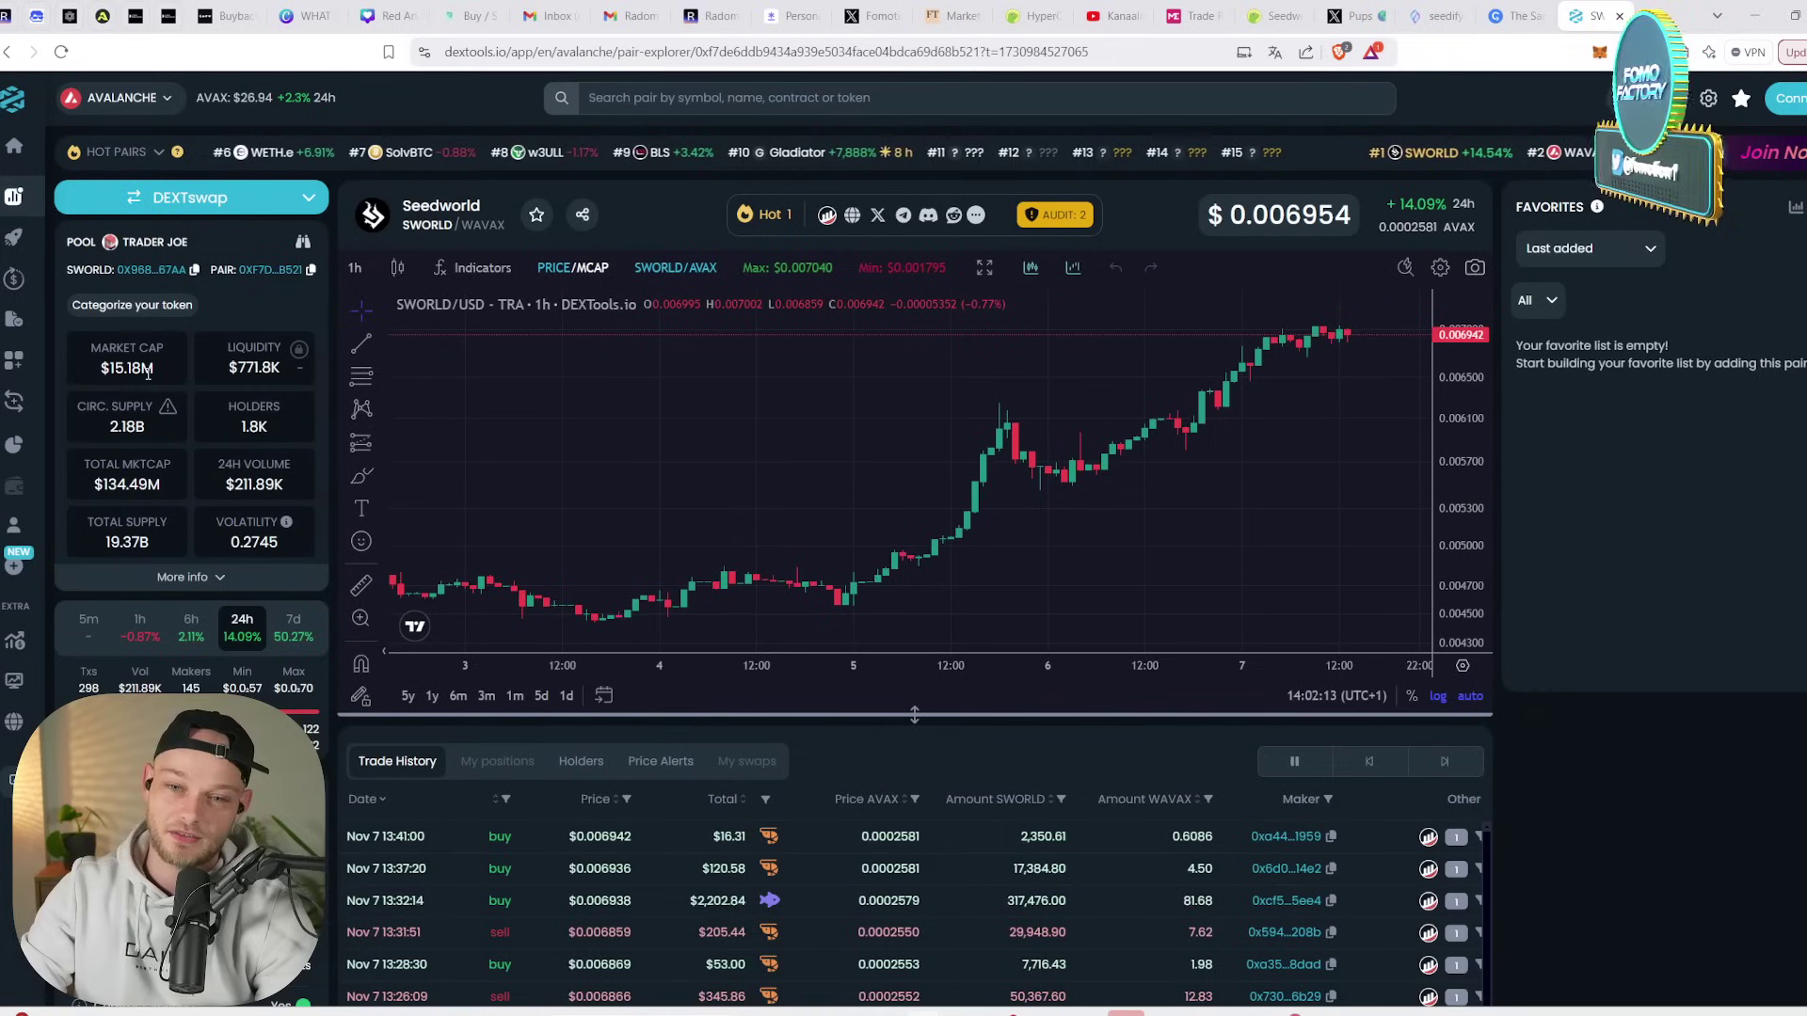
{"action": "mouse_move", "coordinate": [1327, 1013]}
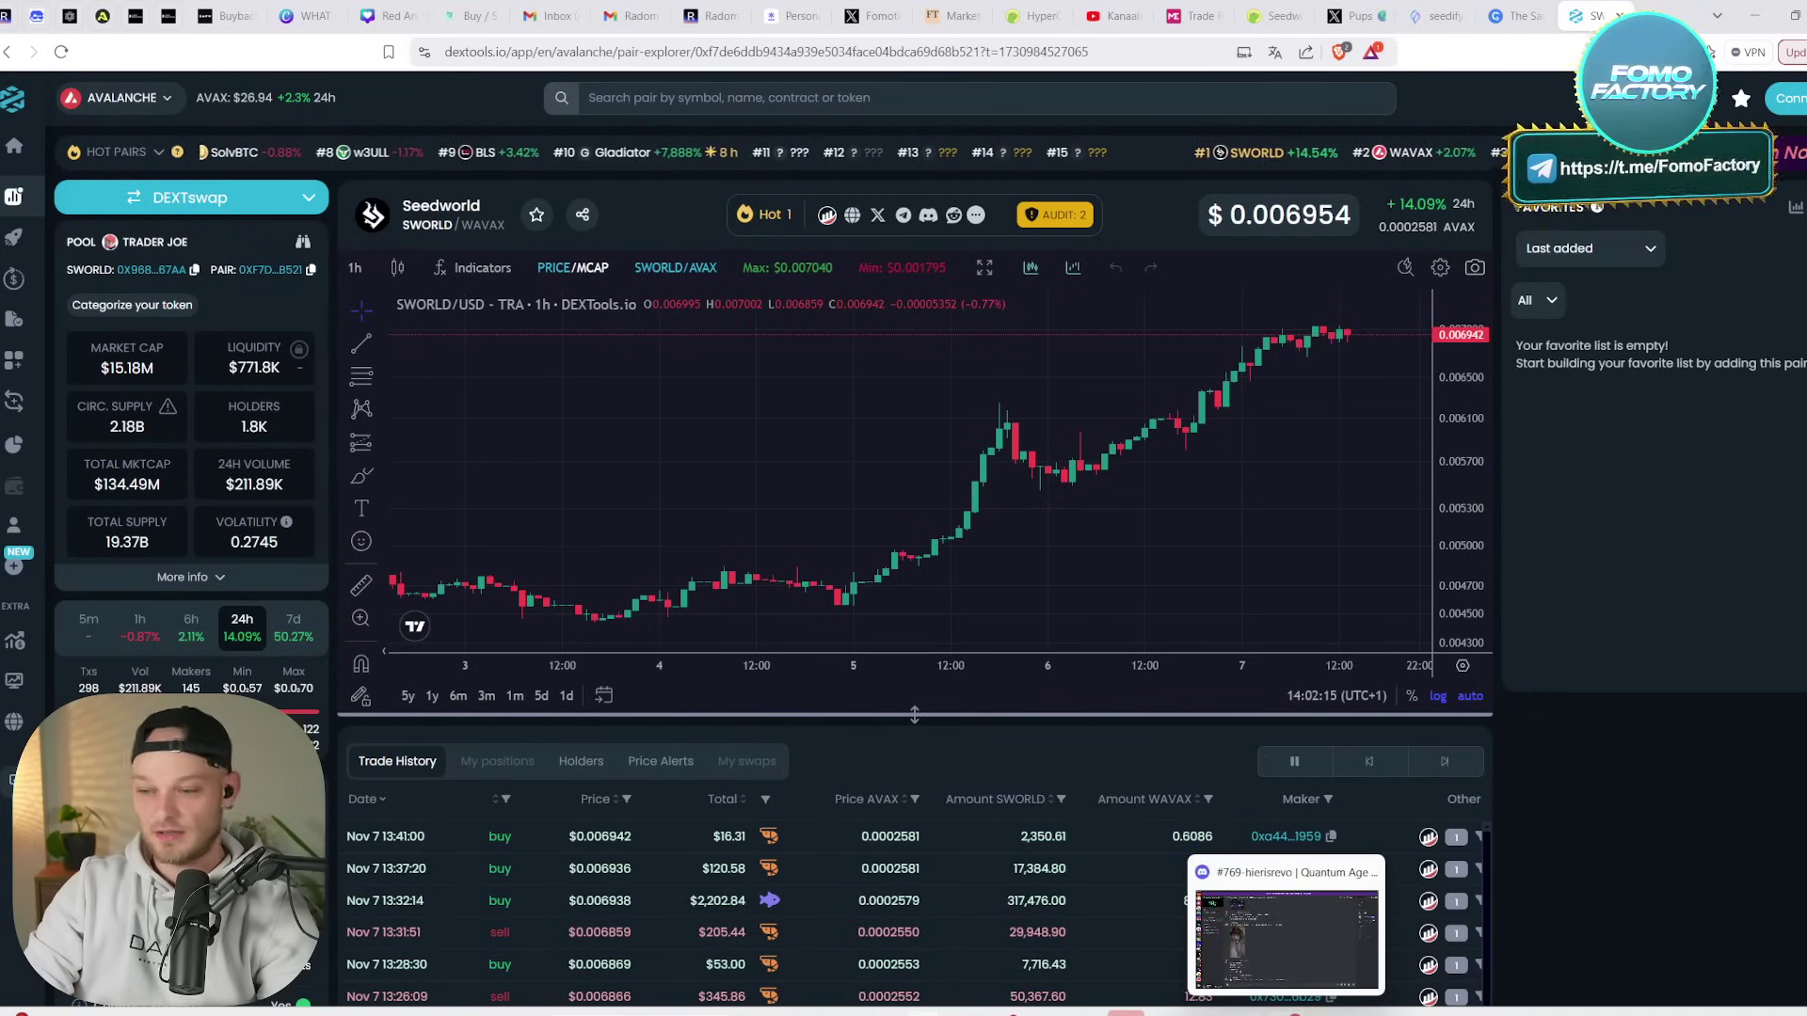
{"action": "mouse_move", "coordinate": [1206, 1012]}
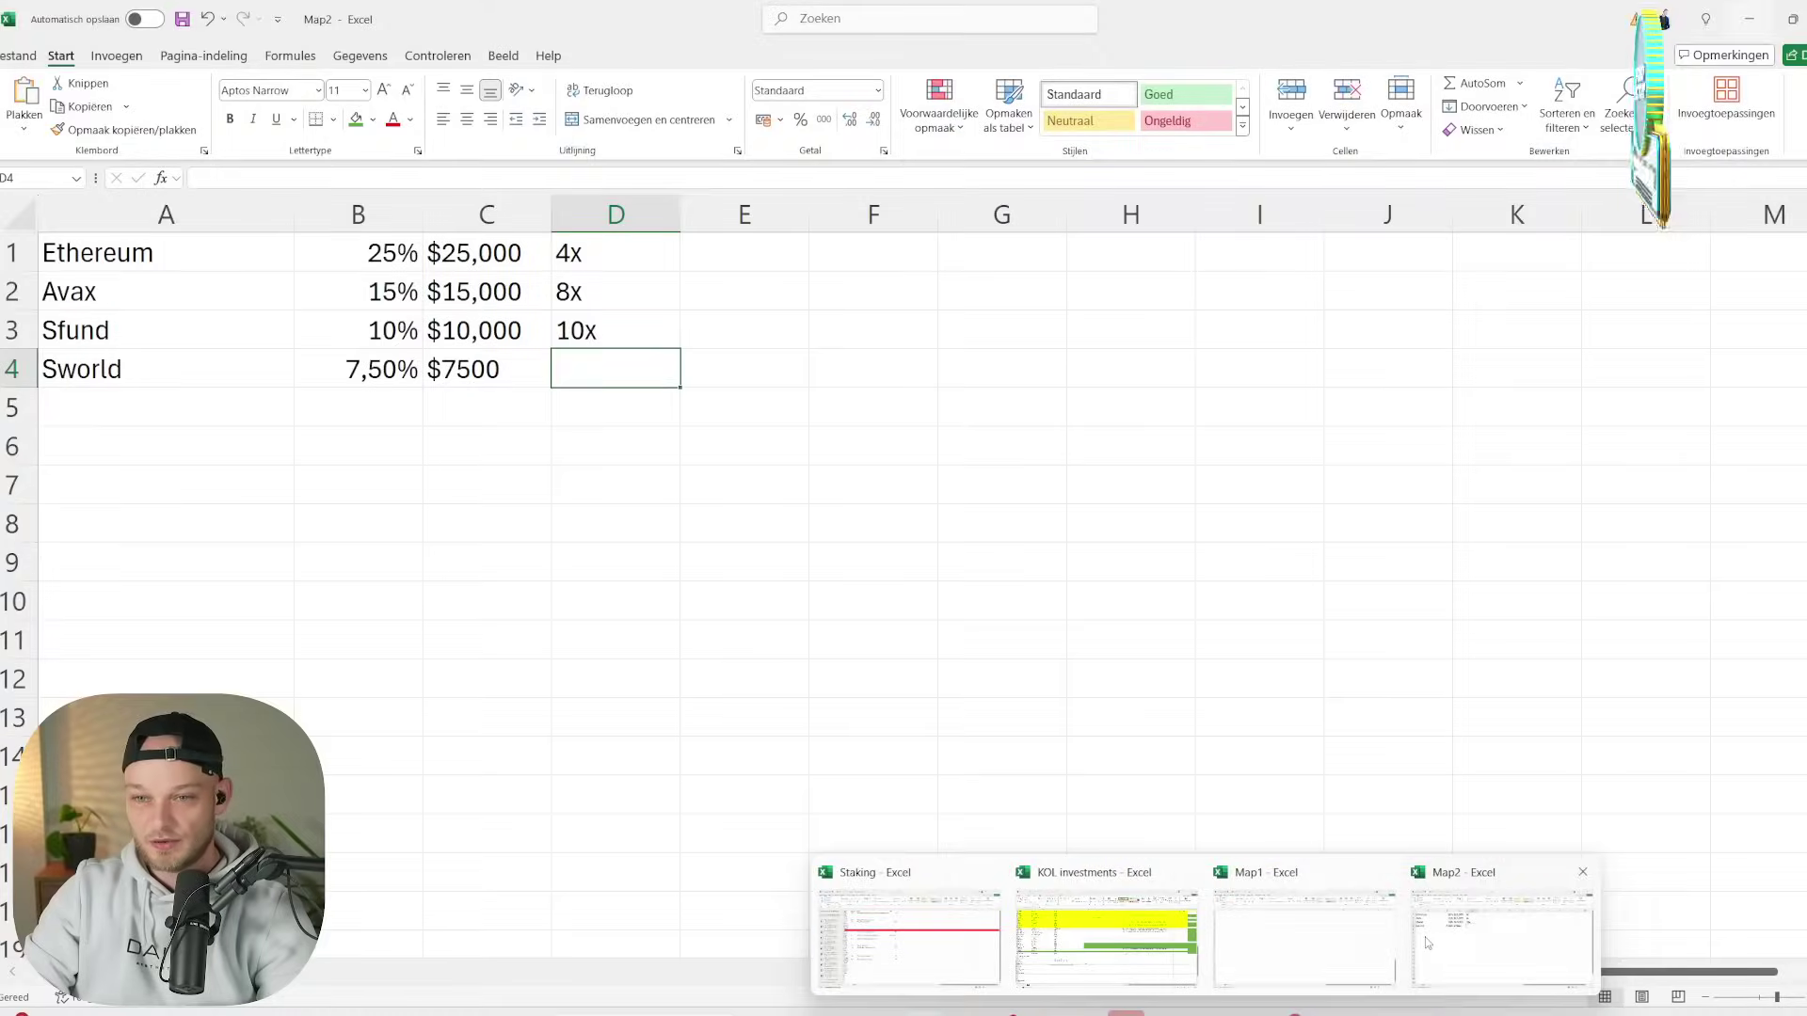
{"action": "left_click", "coordinate": [1429, 941]}
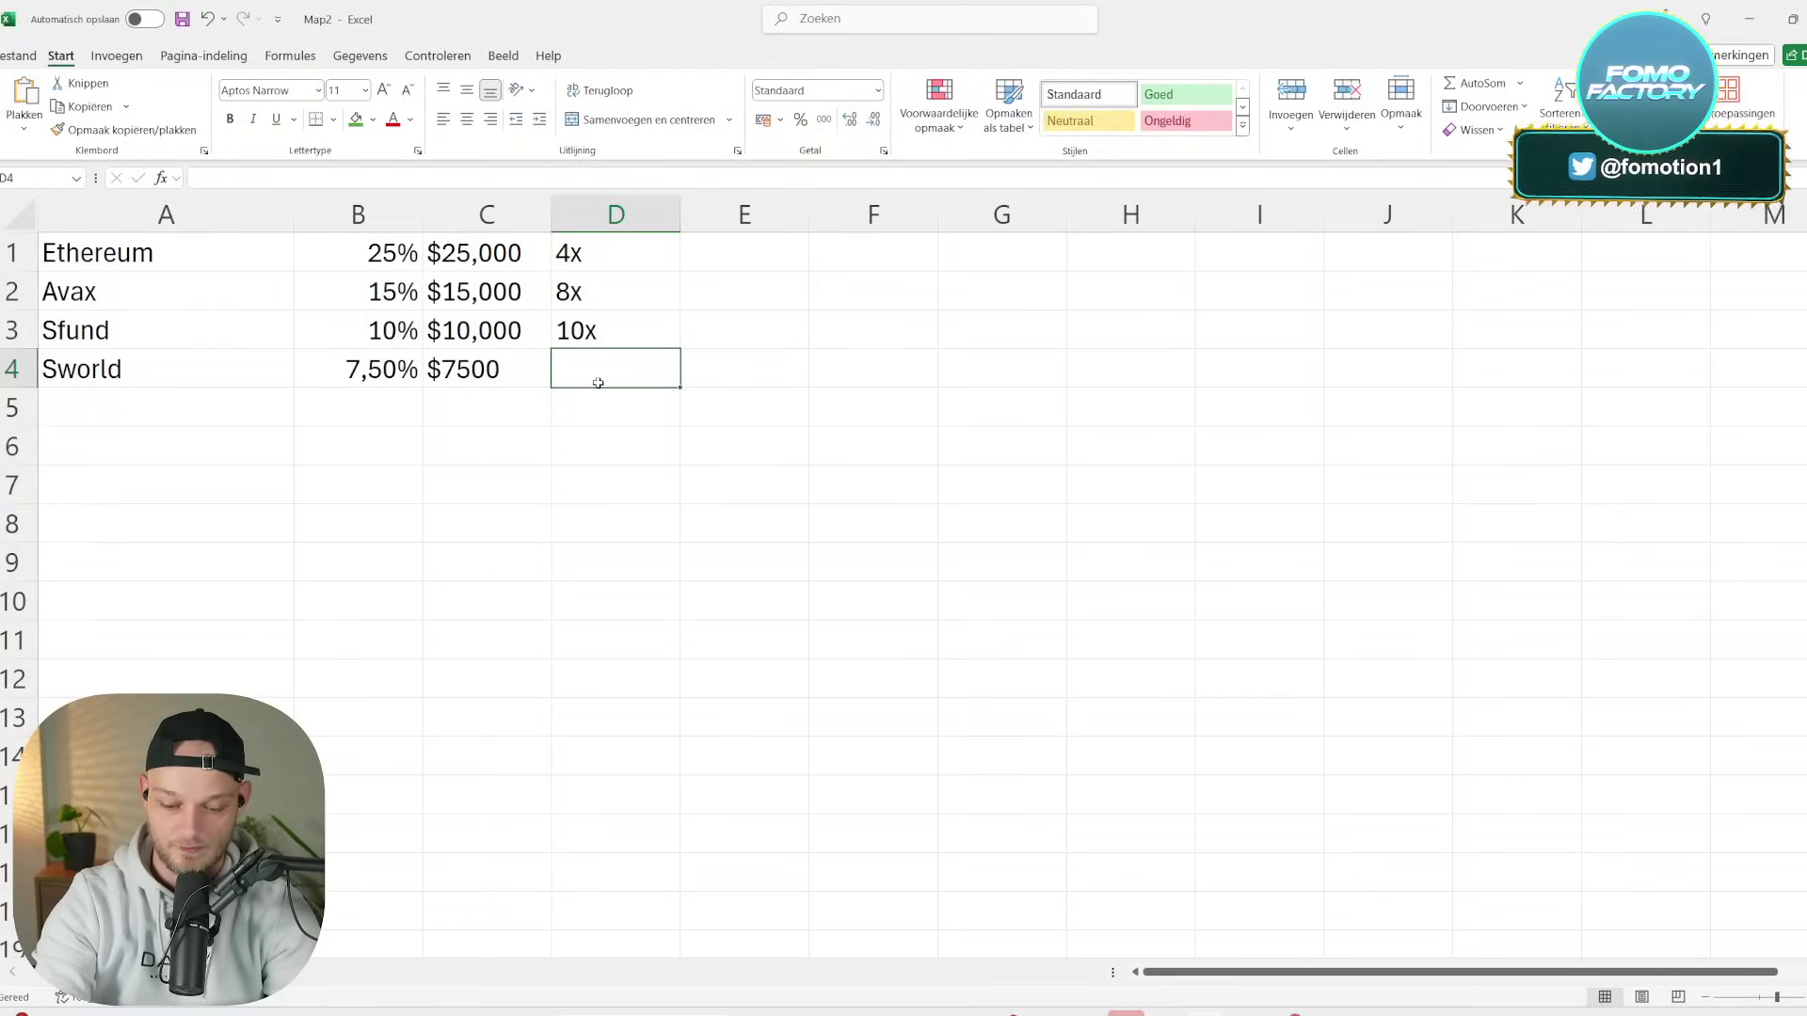
{"action": "type", "text": "20x"}
{"action": "left_click", "coordinate": [627, 433]}
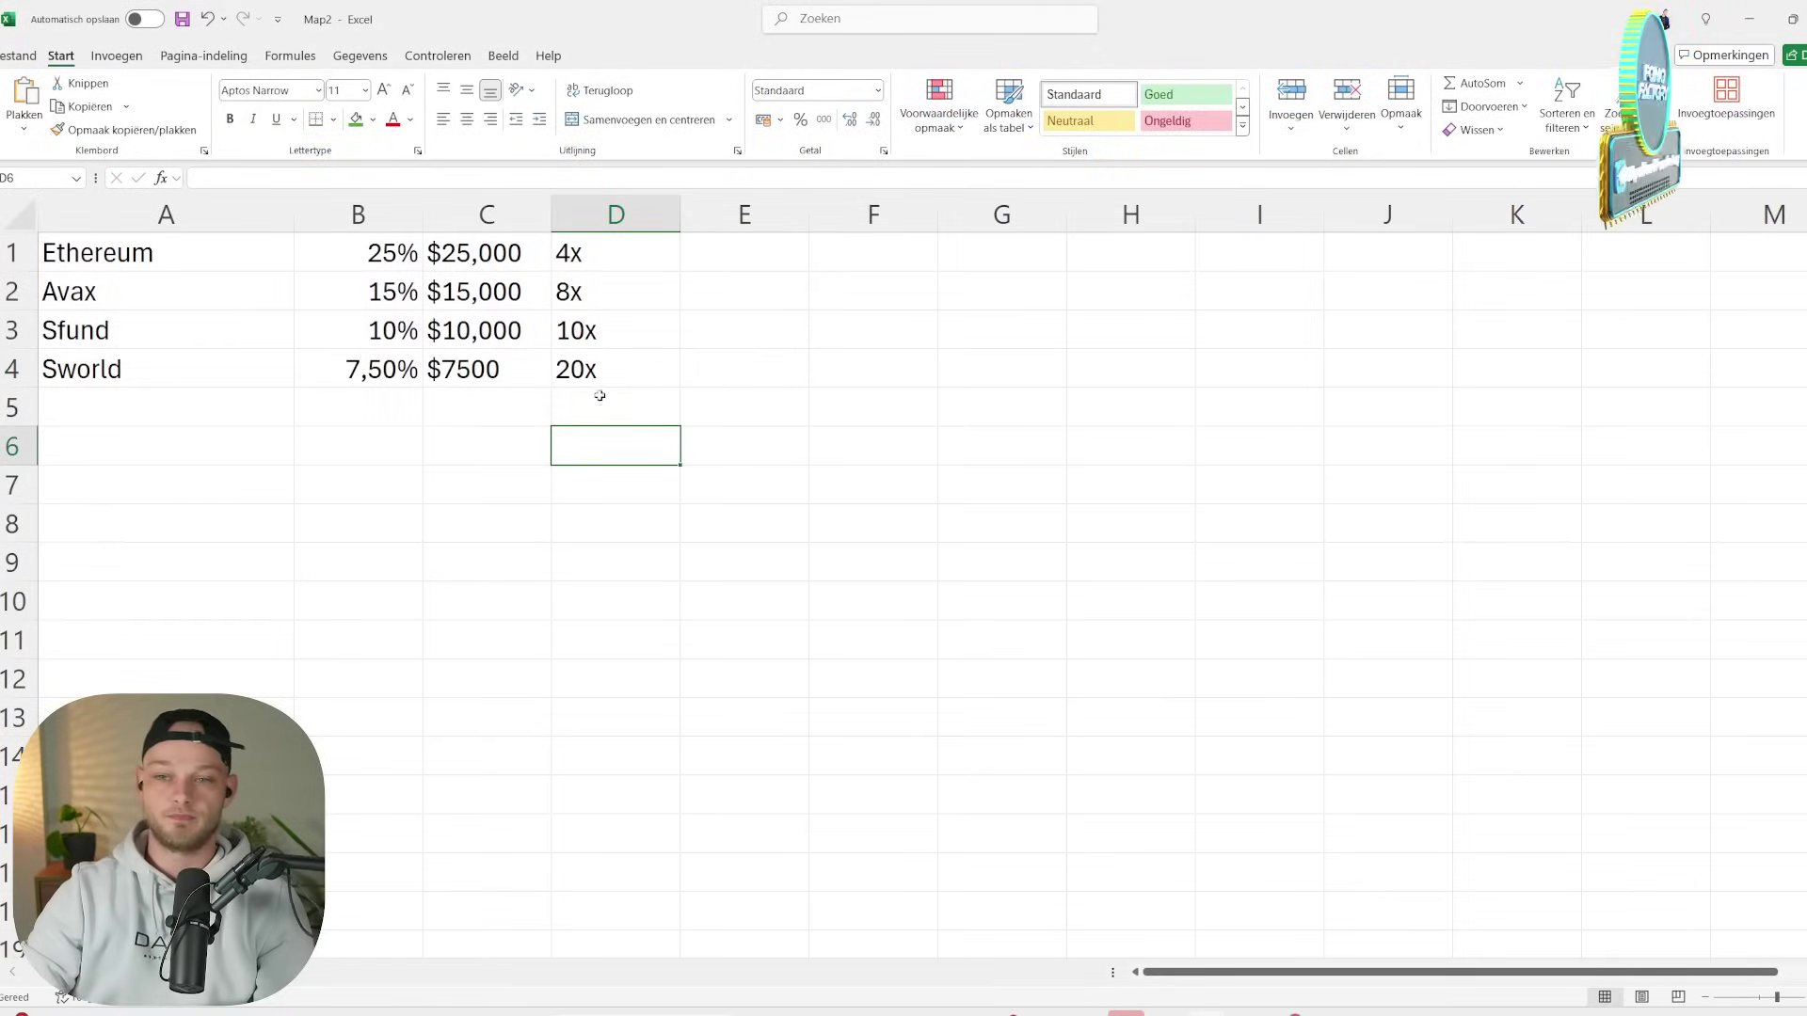
{"action": "left_click", "coordinate": [233, 410]}
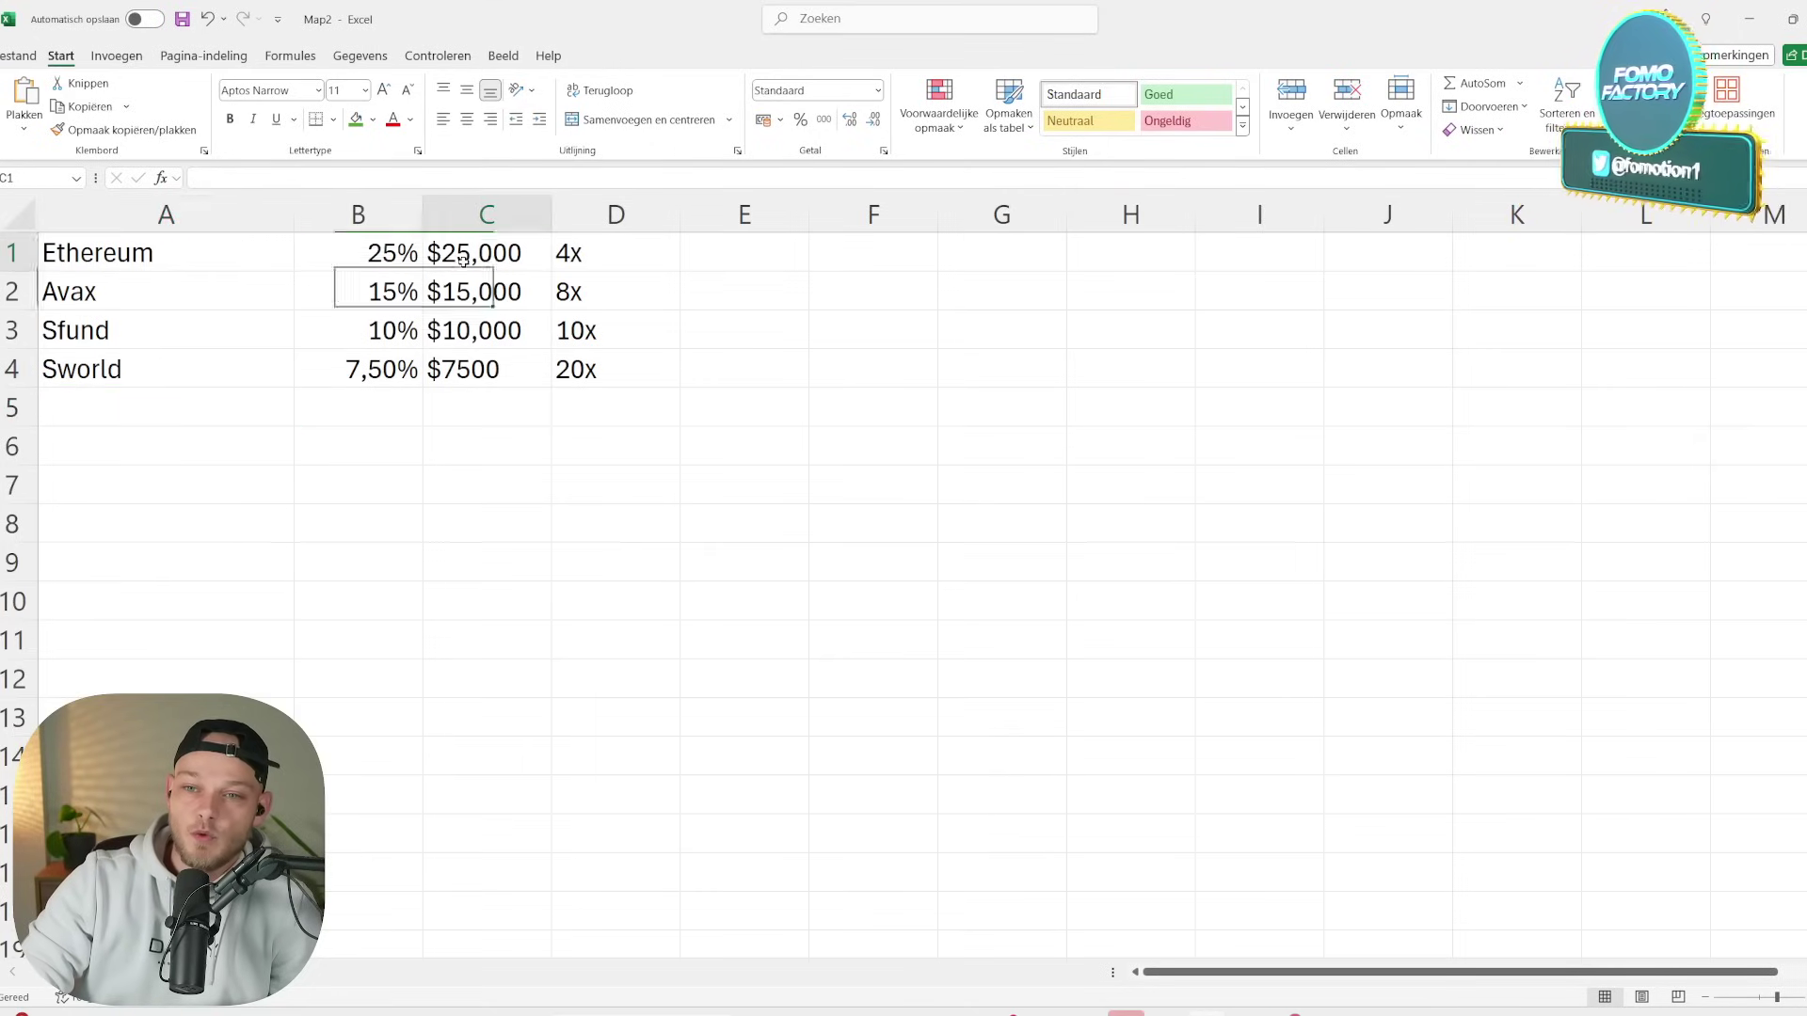
{"action": "left_click", "coordinate": [481, 300]}
{"action": "left_click", "coordinate": [467, 345]}
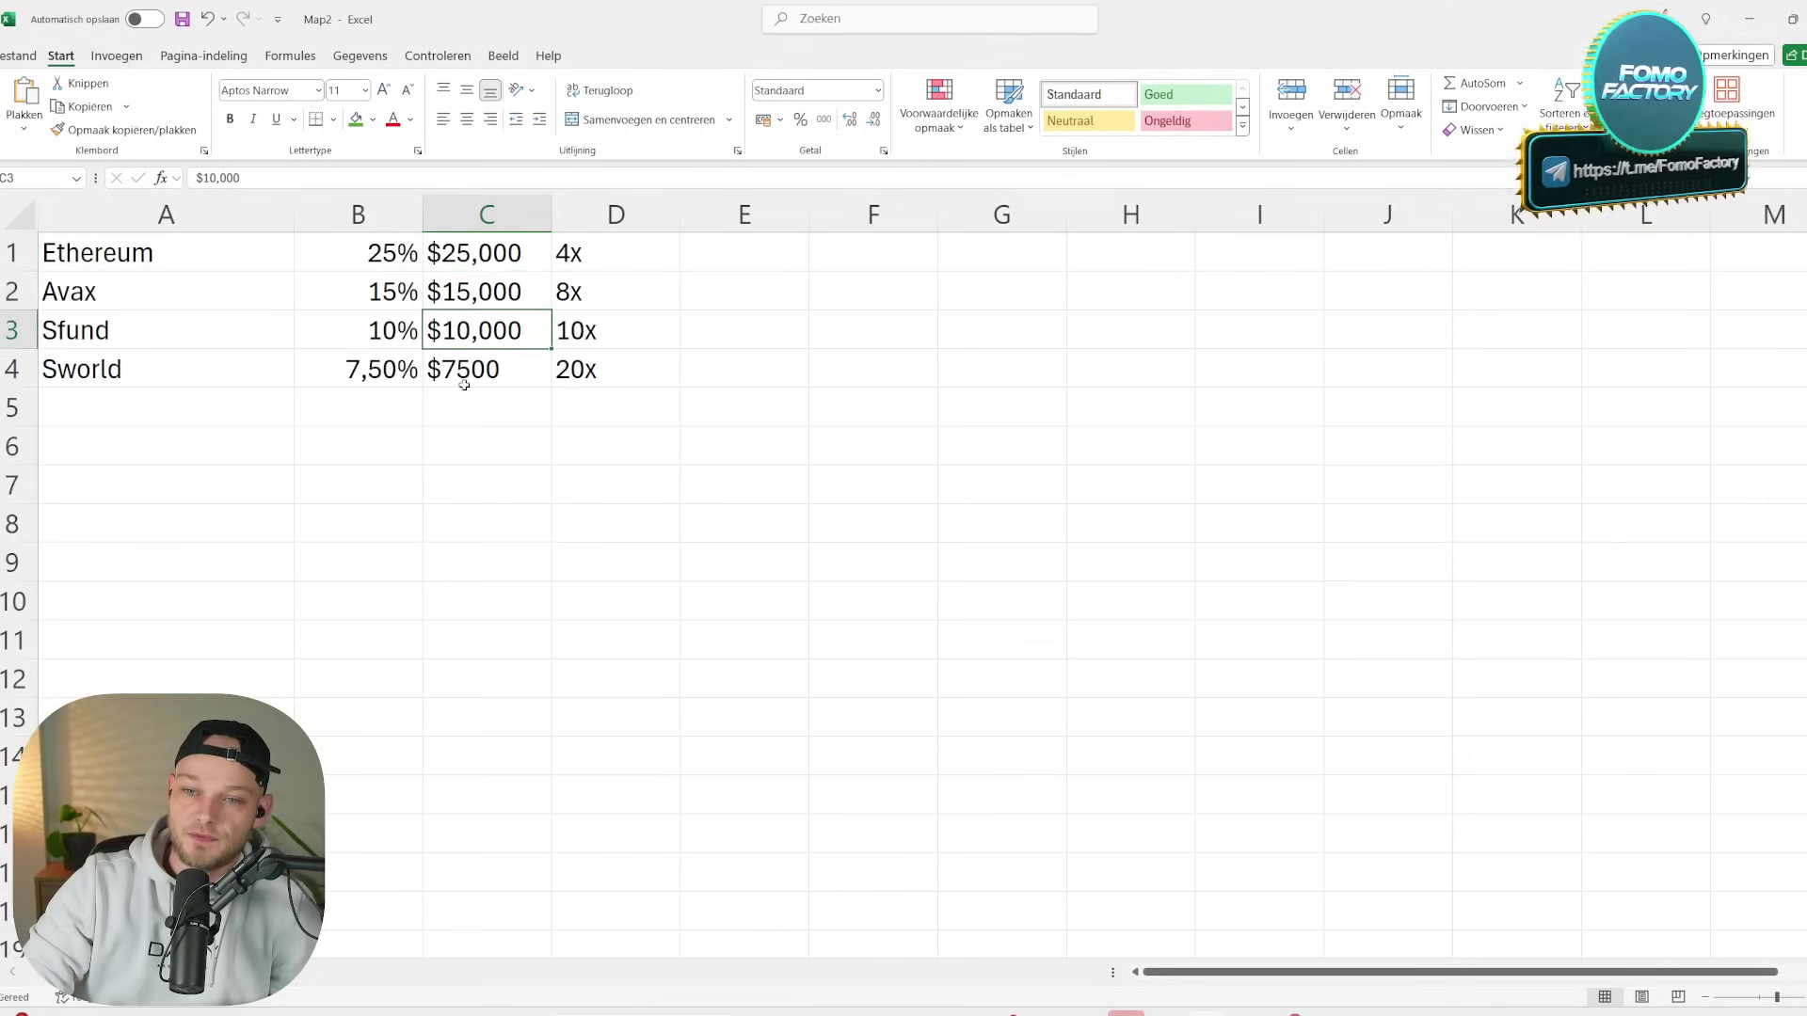
{"action": "left_click", "coordinate": [464, 371]}
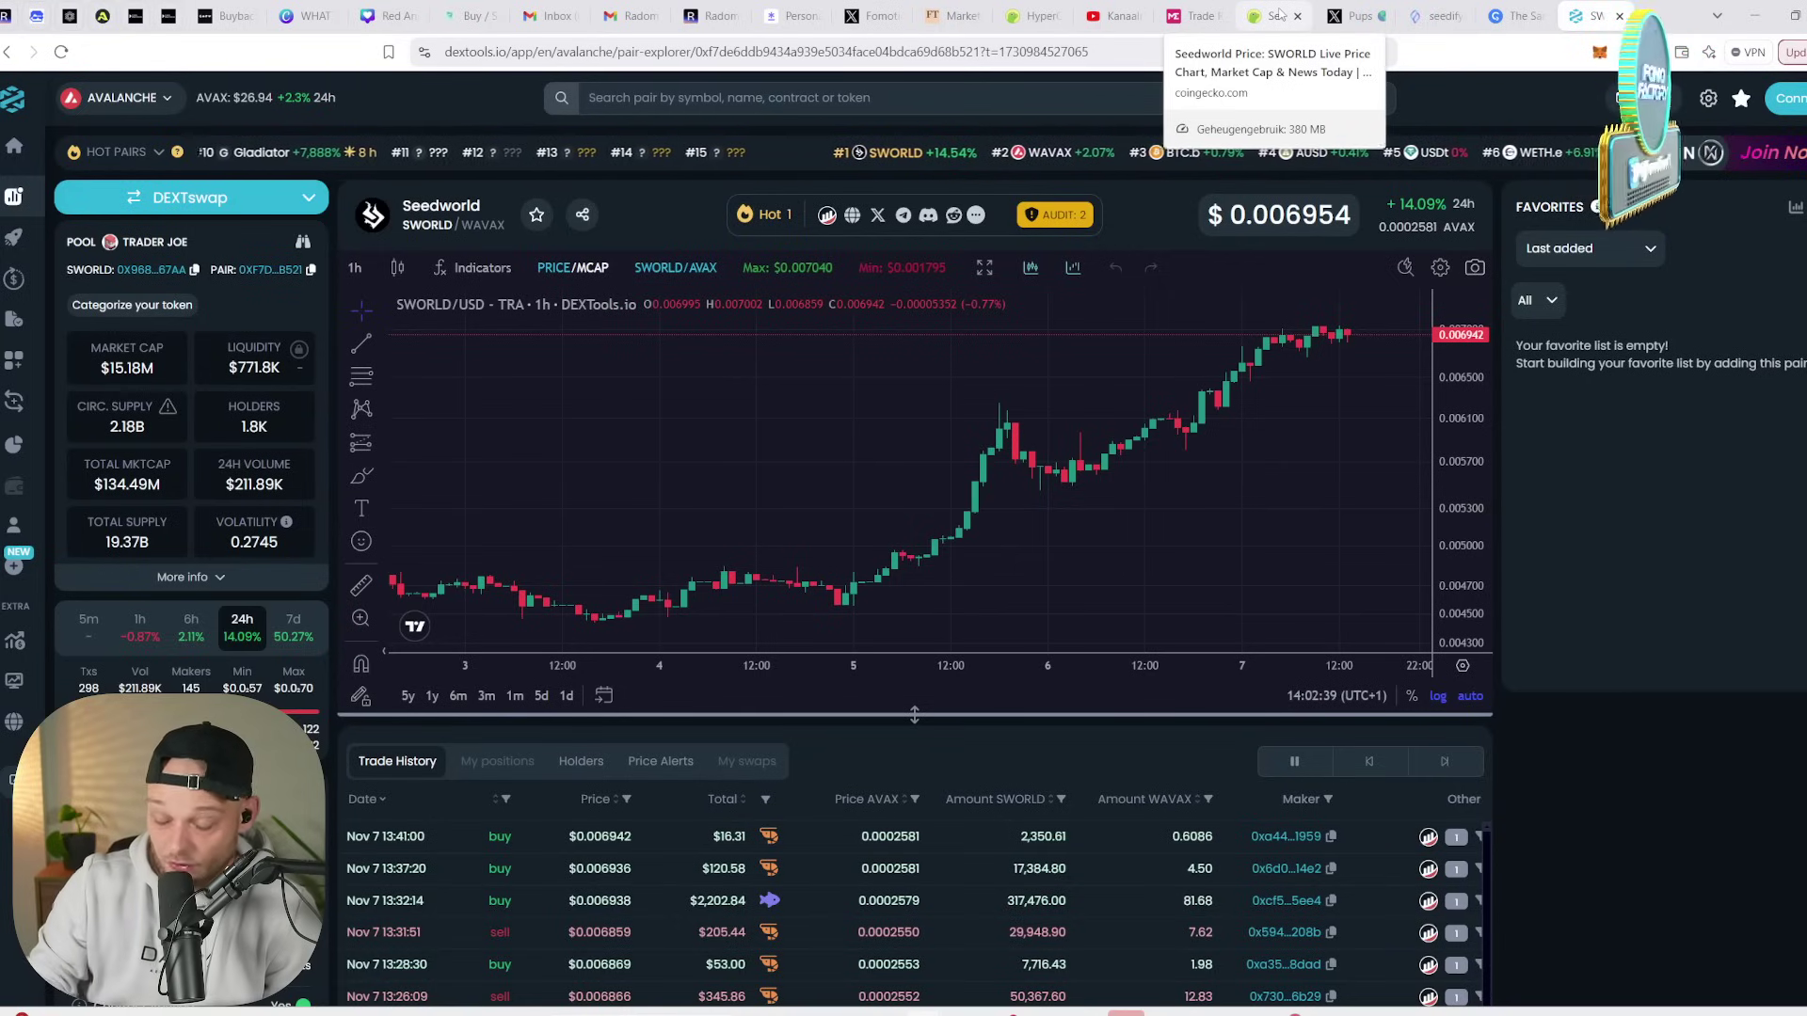
- Switch to the browser, search CoinGecko for super from the HyperCycle page and open the SuperVerse page
{"action": "left_click", "coordinate": [1035, 16]}
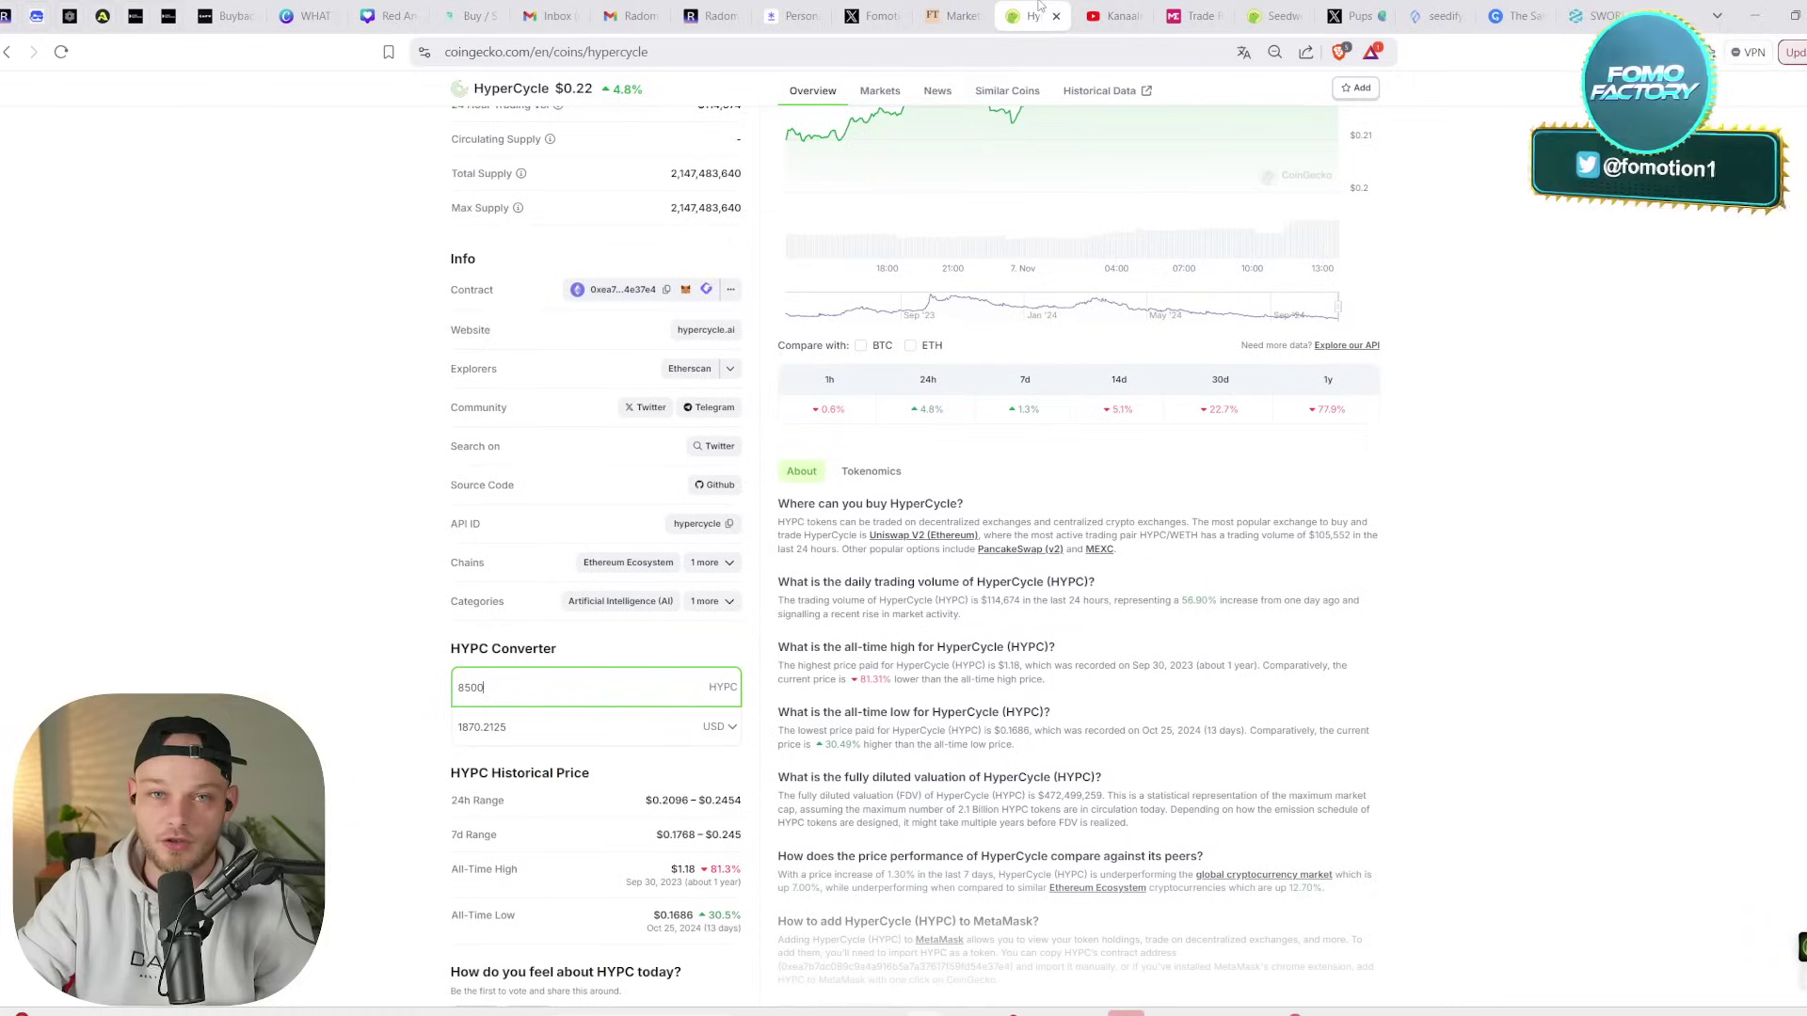
{"action": "left_click", "coordinate": [1267, 162]}
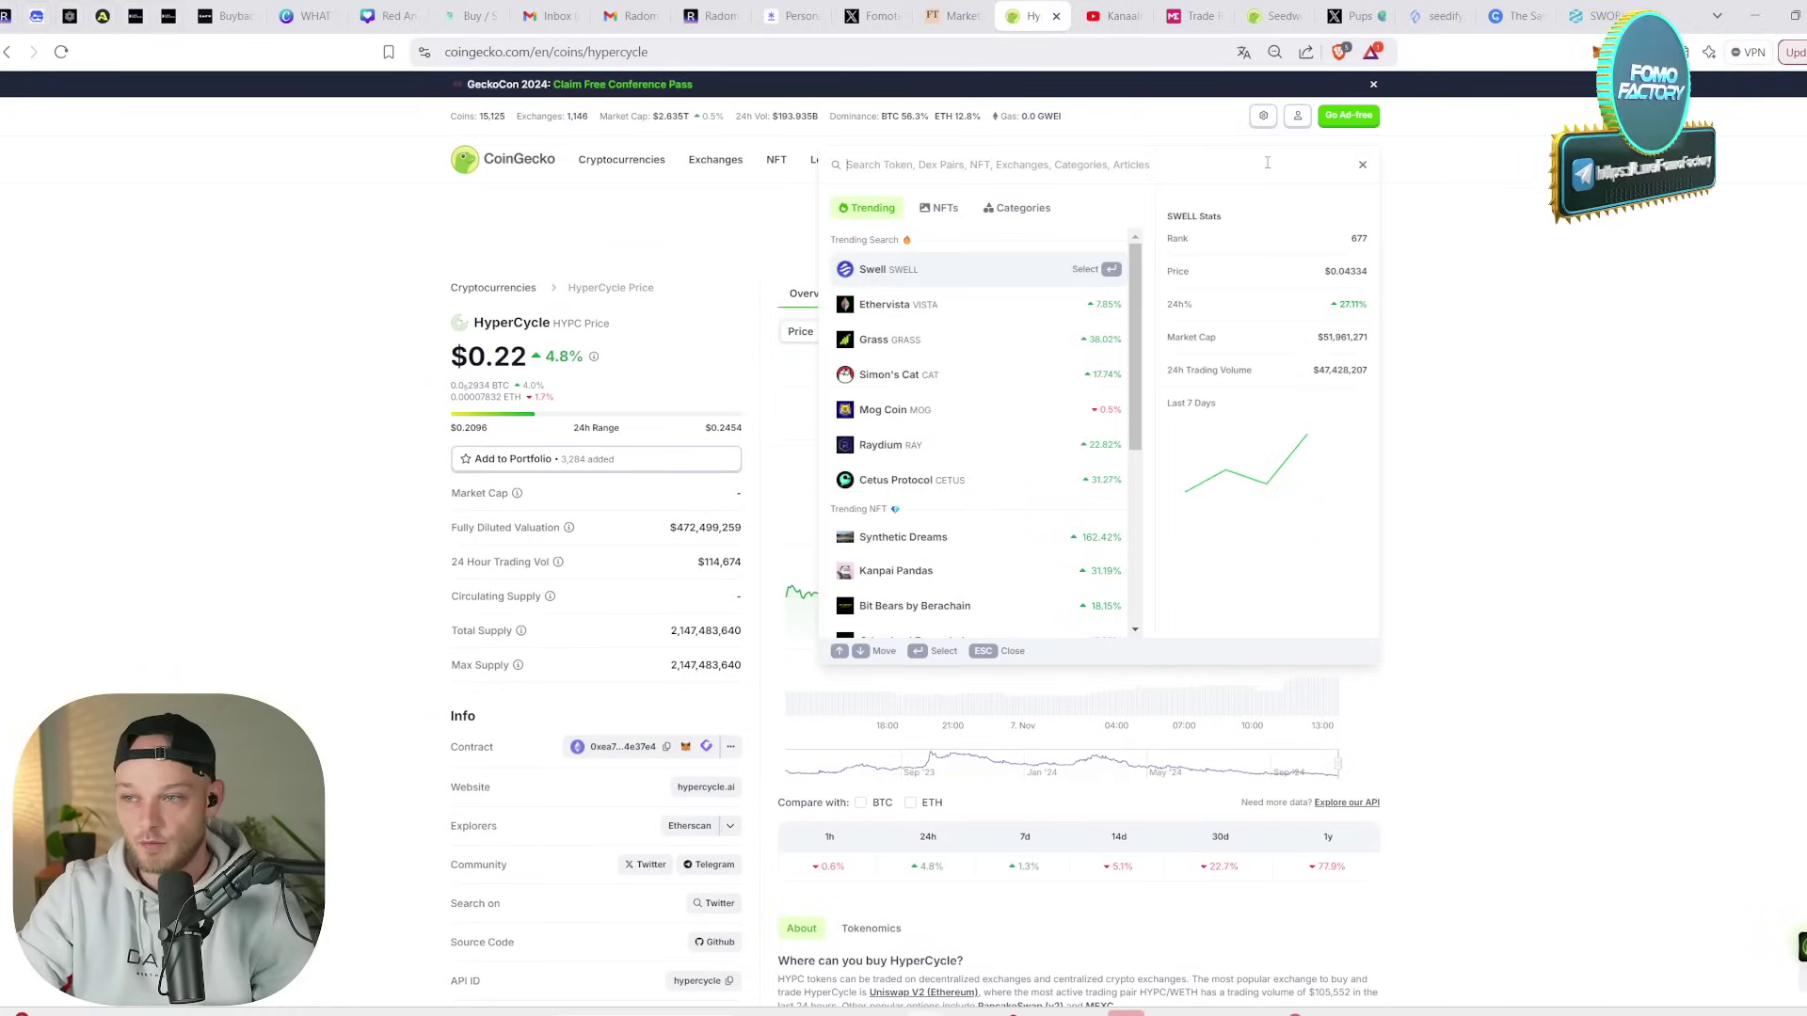
{"action": "type", "text": "super"}
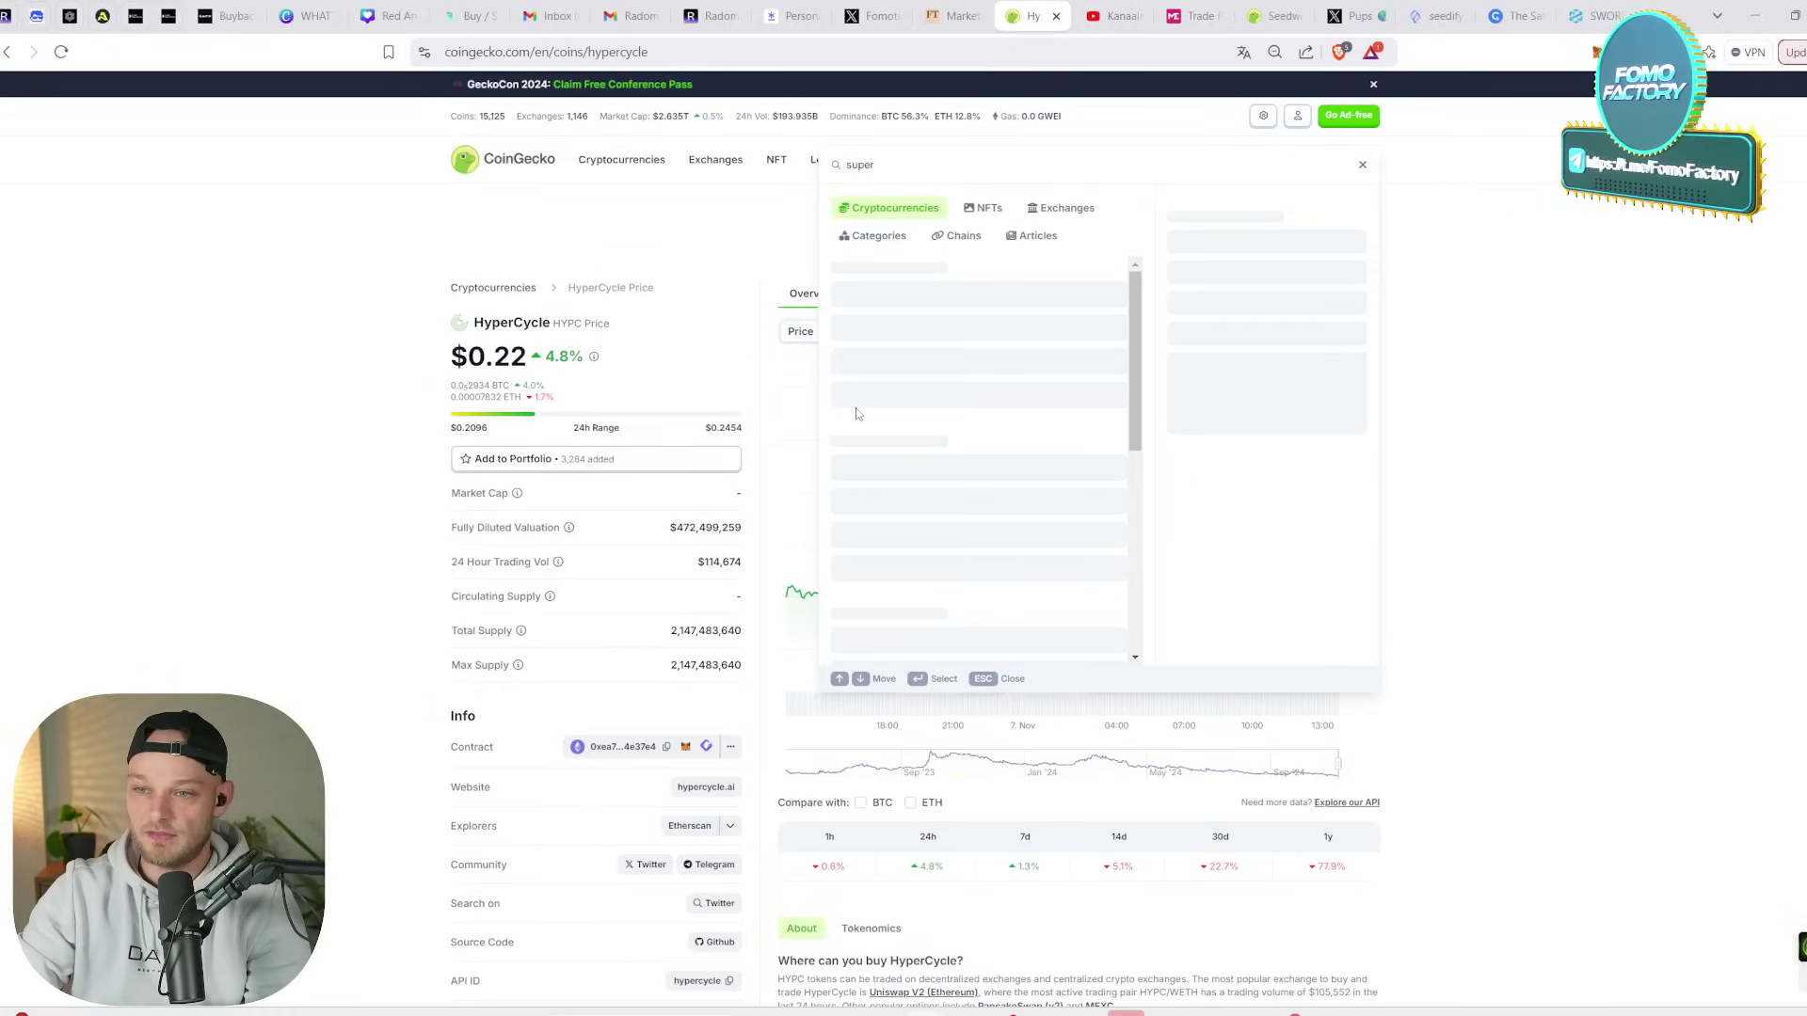
{"action": "left_click", "coordinate": [904, 331]}
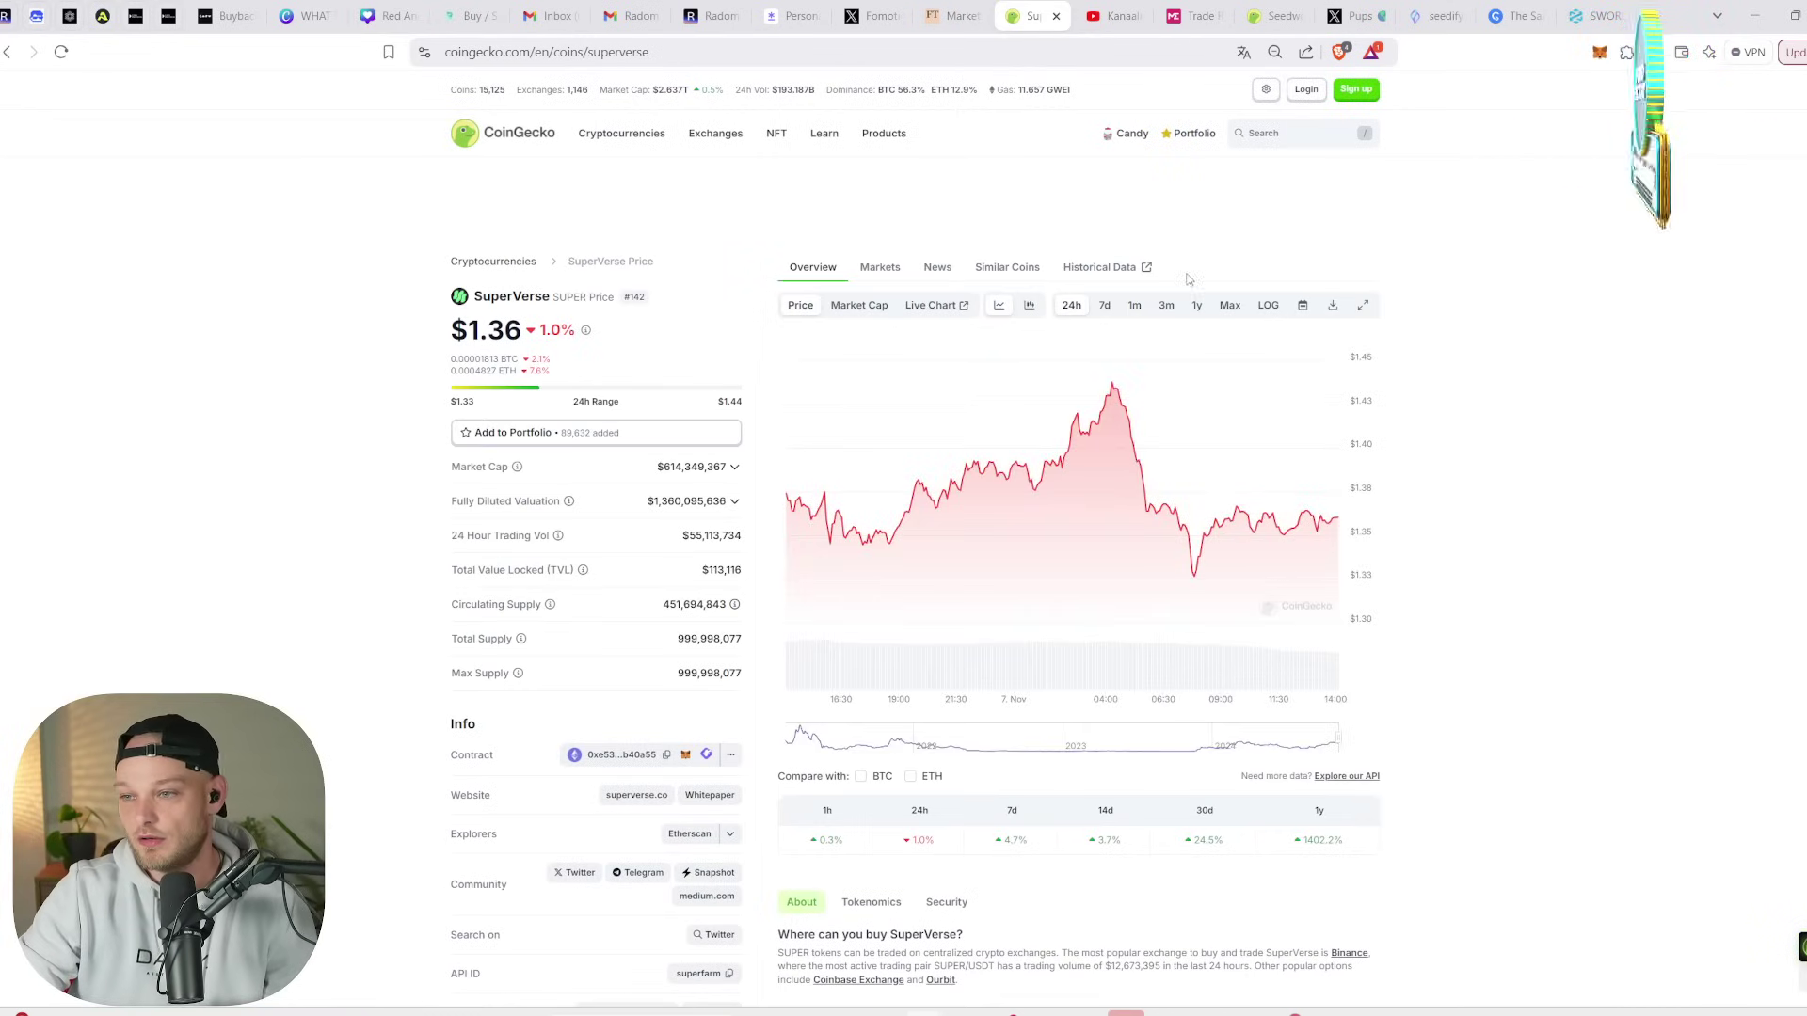
- Examine SuperVerse's one-year price chart, extend its range back to mid-2023 and check the market cap
{"action": "left_click", "coordinate": [1195, 305]}
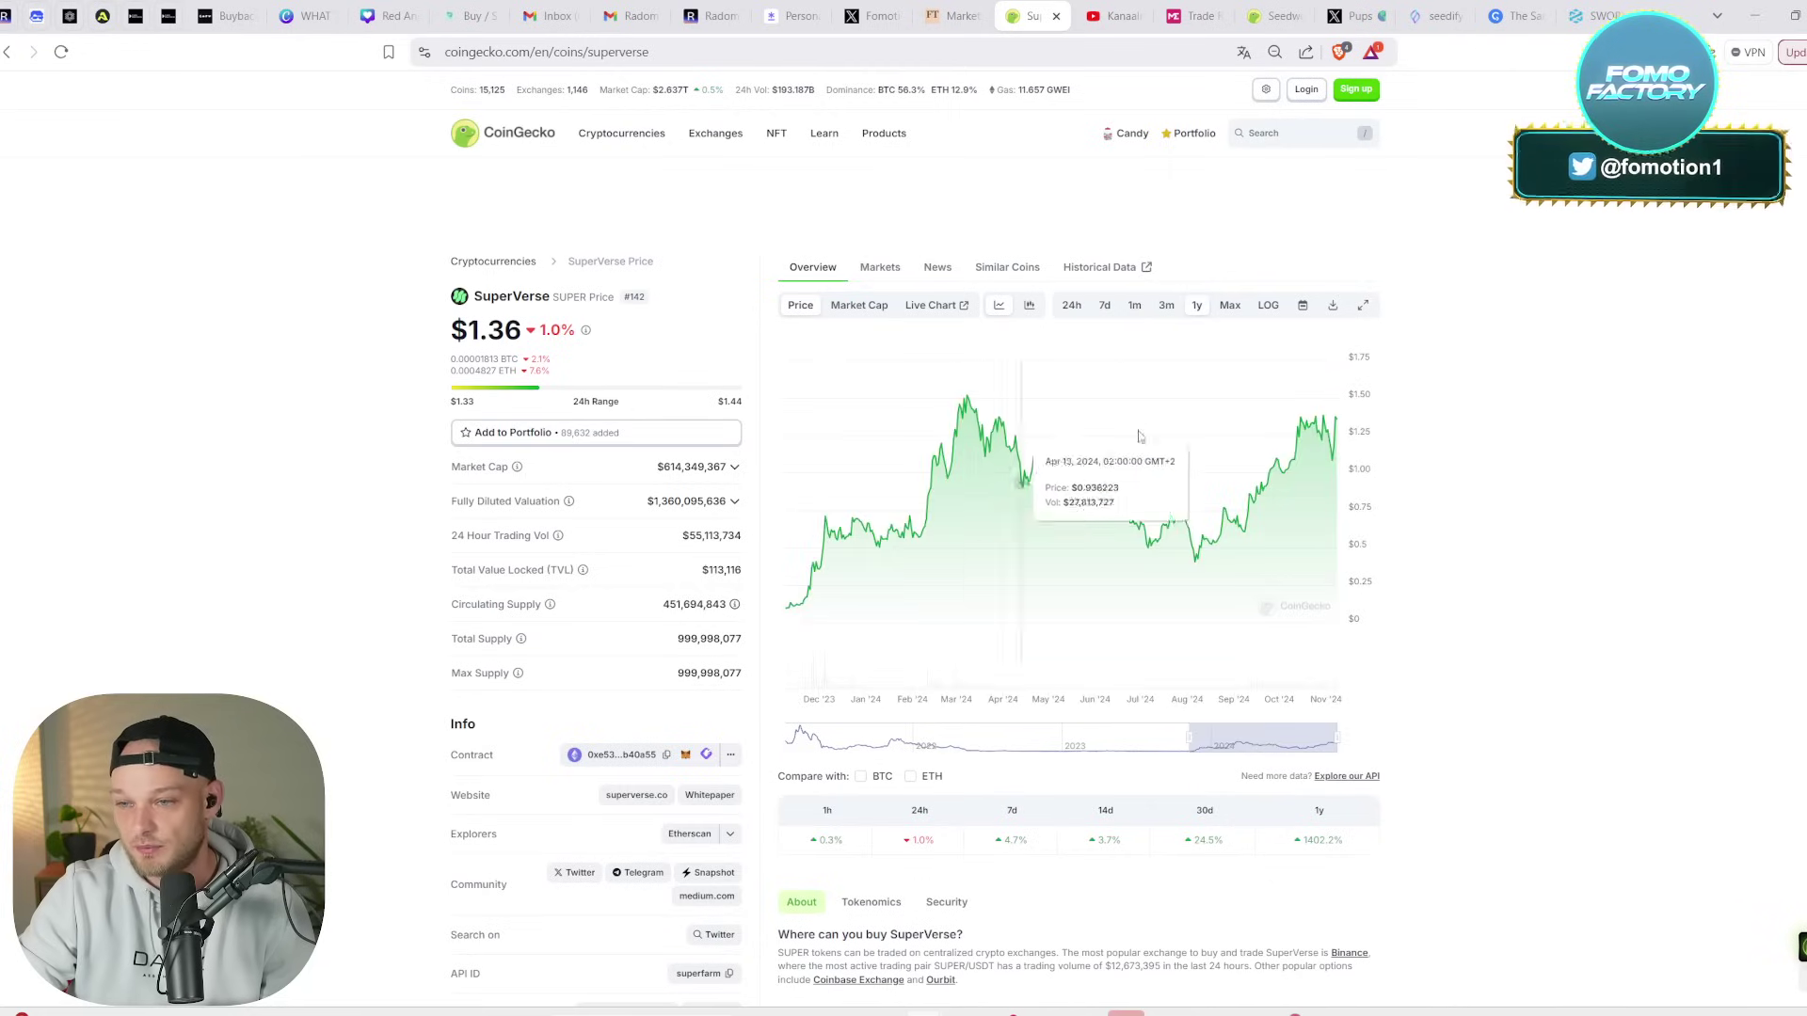
{"action": "left_click_drag", "start_coordinate": [1190, 735], "coordinate": [1156, 734]}
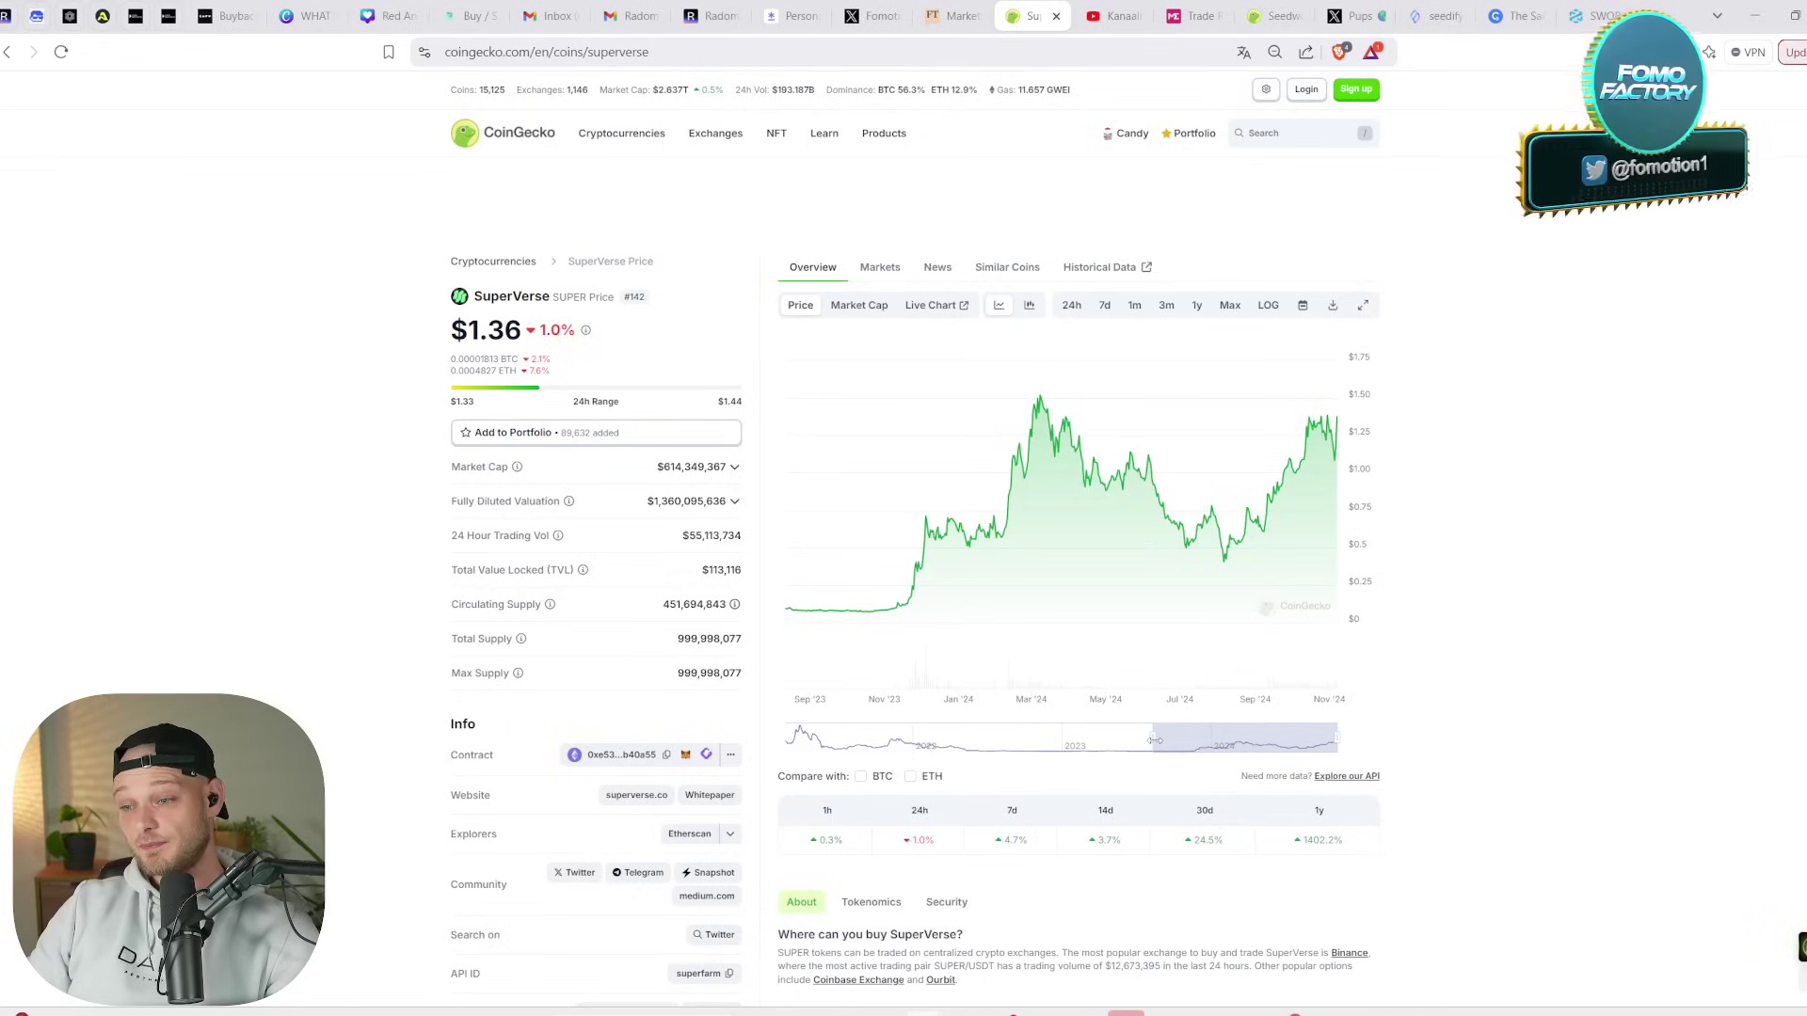
{"action": "left_click_drag", "start_coordinate": [1155, 741], "coordinate": [1109, 741]}
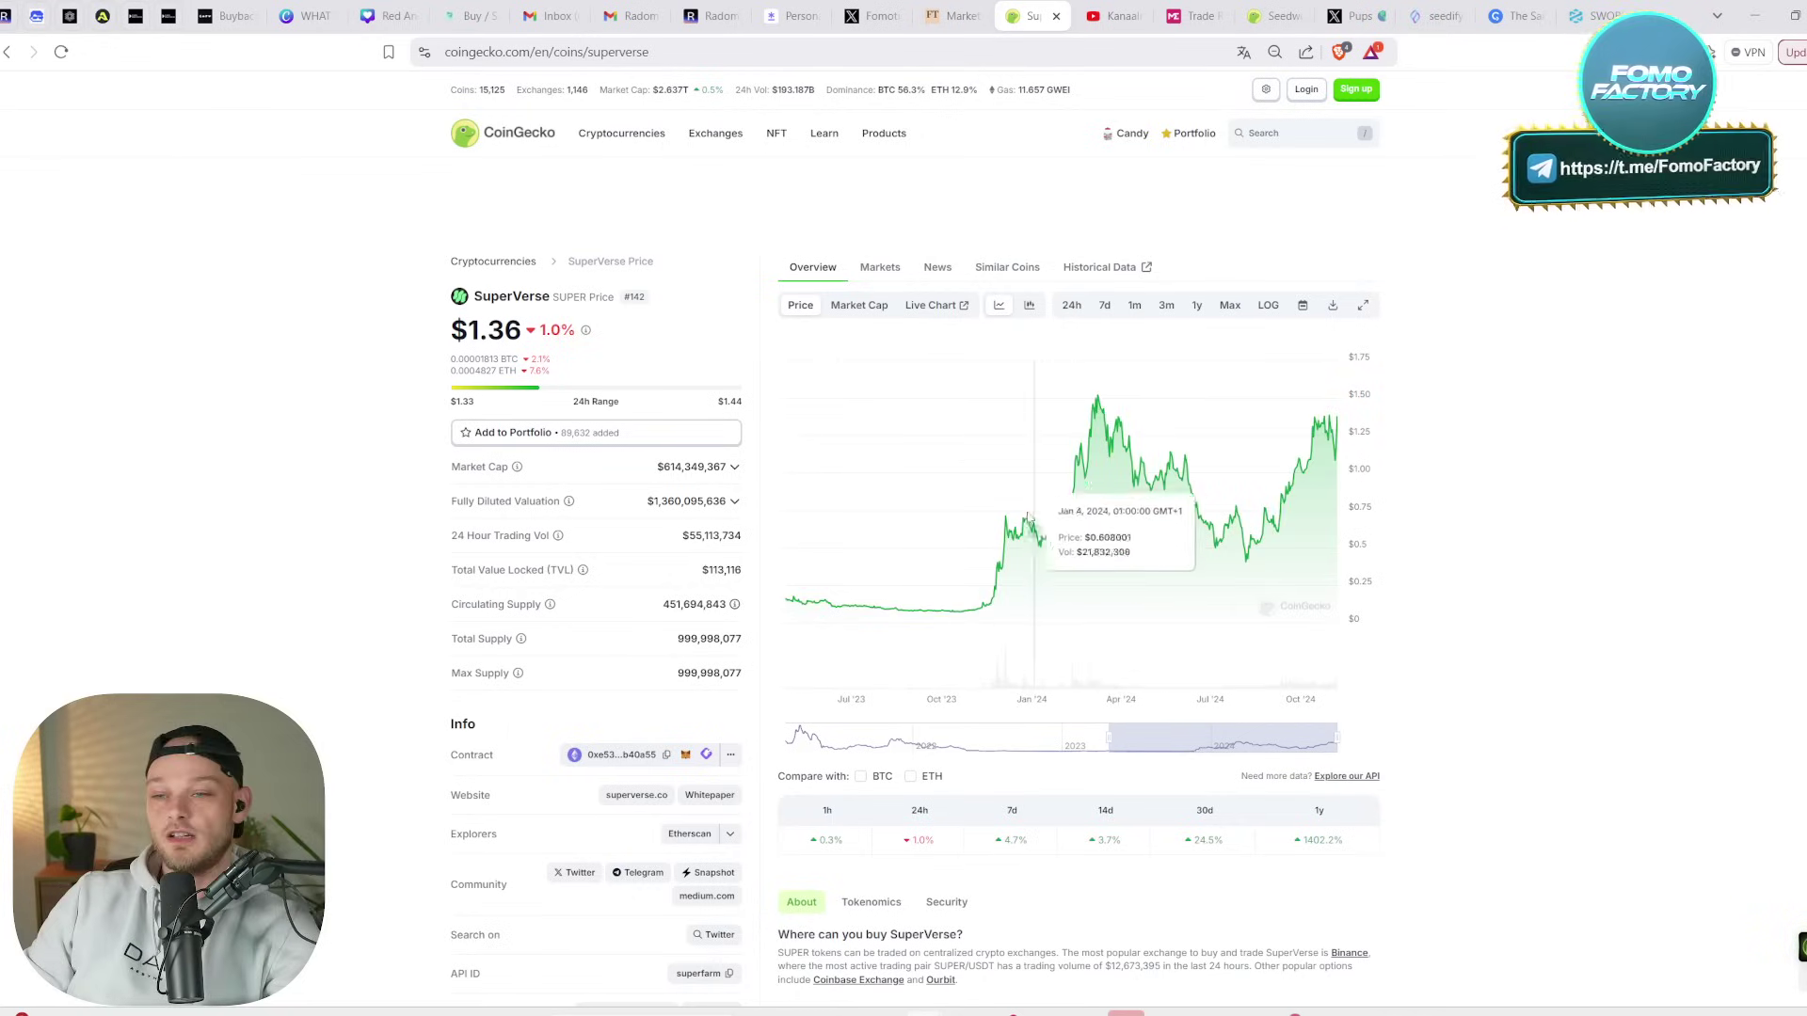
{"action": "left_click_drag", "start_coordinate": [657, 467], "coordinate": [698, 468]}
{"action": "left_click", "coordinate": [333, 501]}
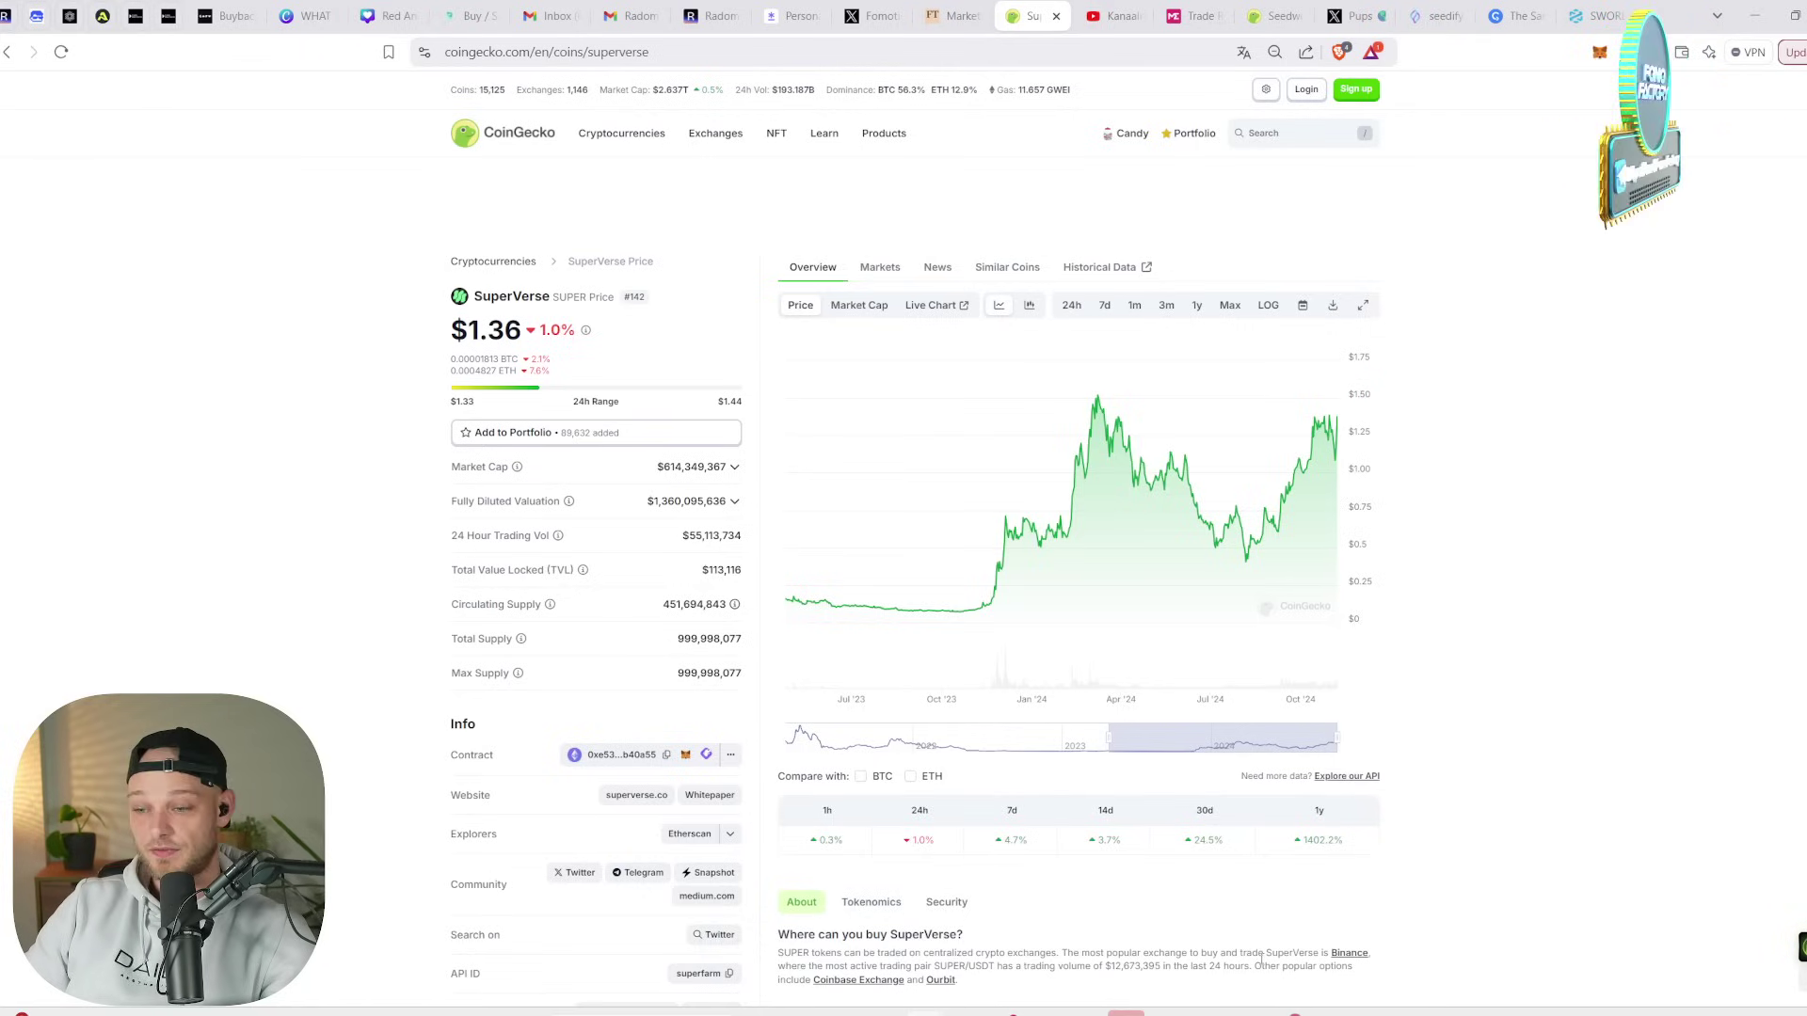
- Return to the Map2 workbook in Excel and add the coin Super in A5 with a multiplier of 15x in D5
{"action": "mouse_move", "coordinate": [1205, 1014]}
{"action": "left_click", "coordinate": [1479, 949]}
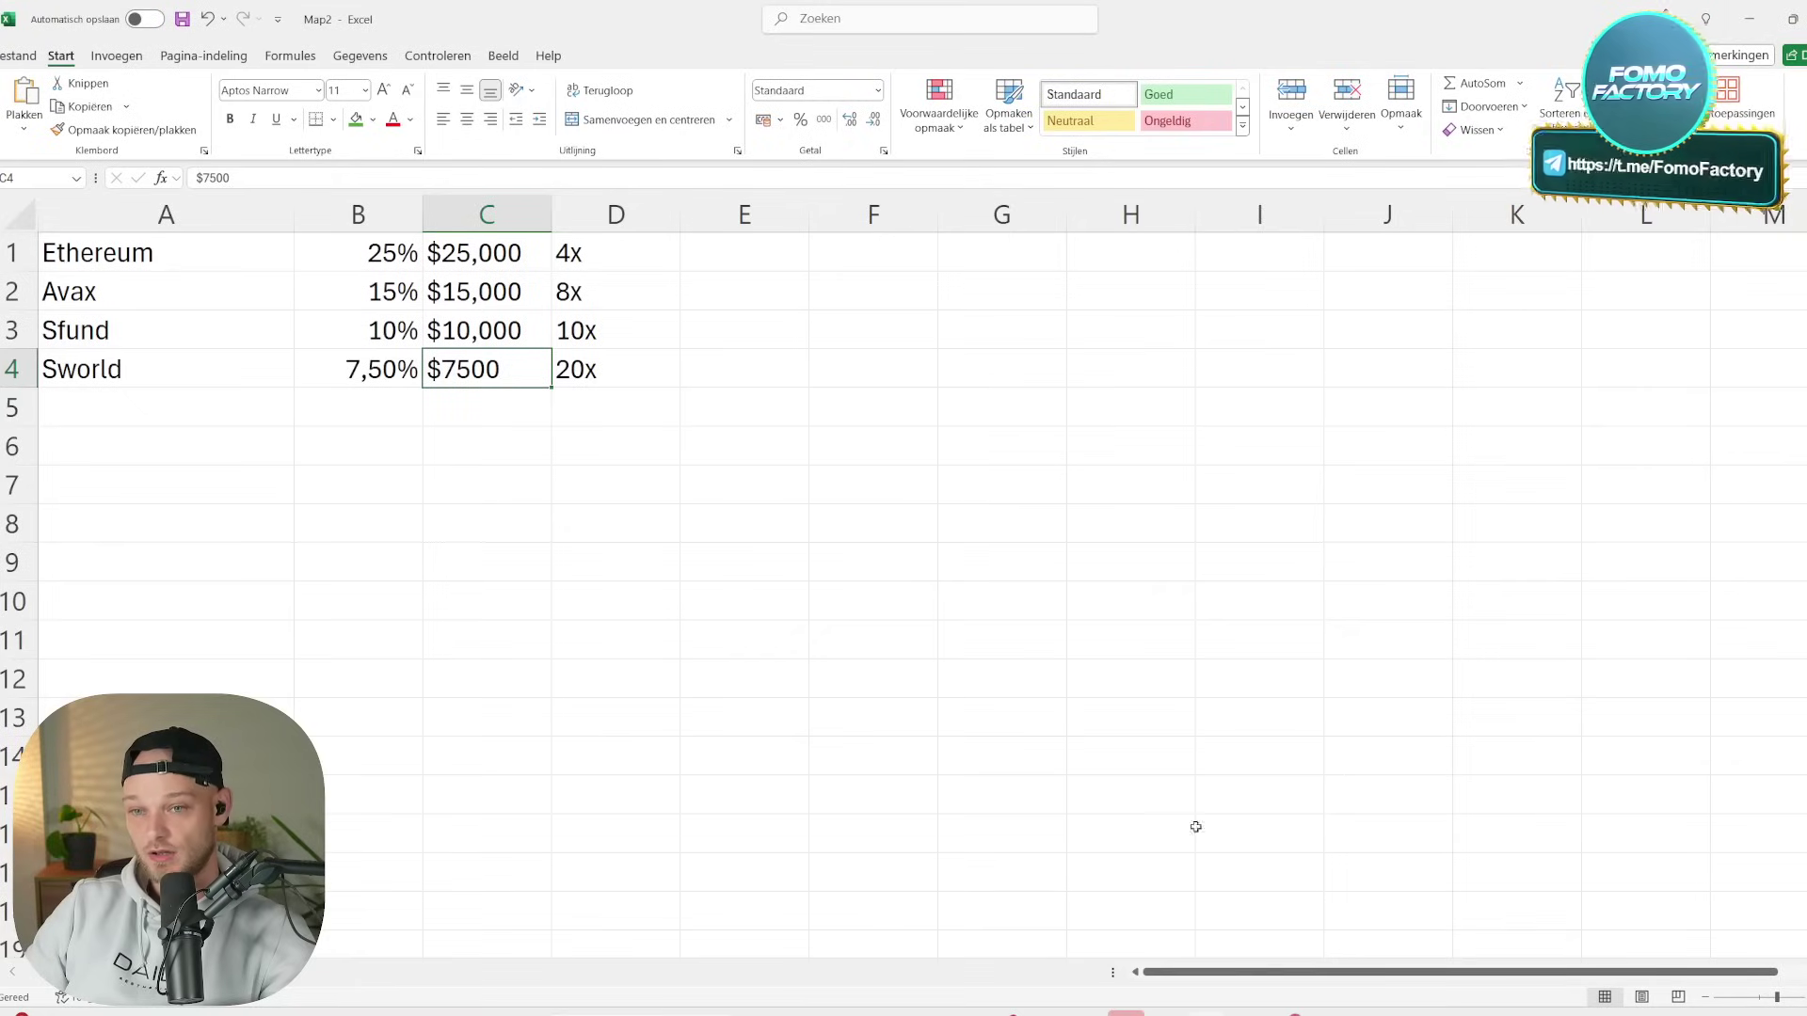
{"action": "left_click", "coordinate": [88, 412]}
{"action": "type", "text": "Su"}
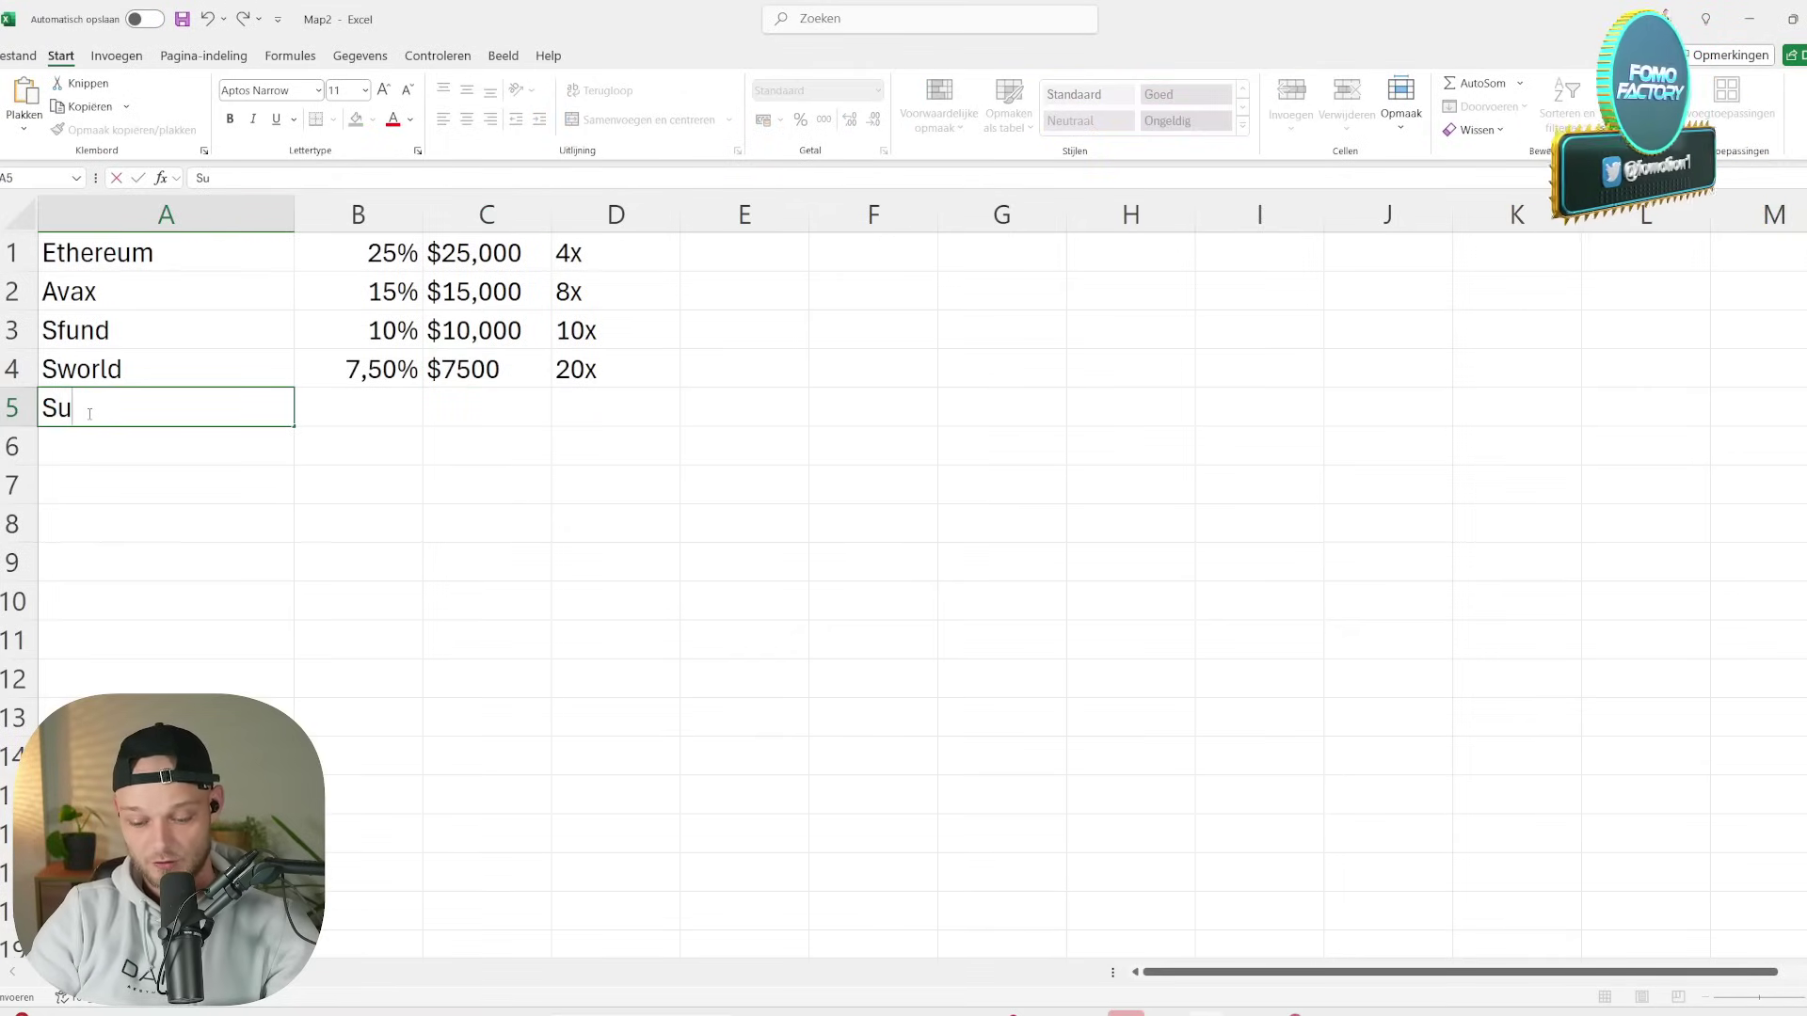
{"action": "type", "text": "per"}
{"action": "left_click", "coordinate": [611, 404]}
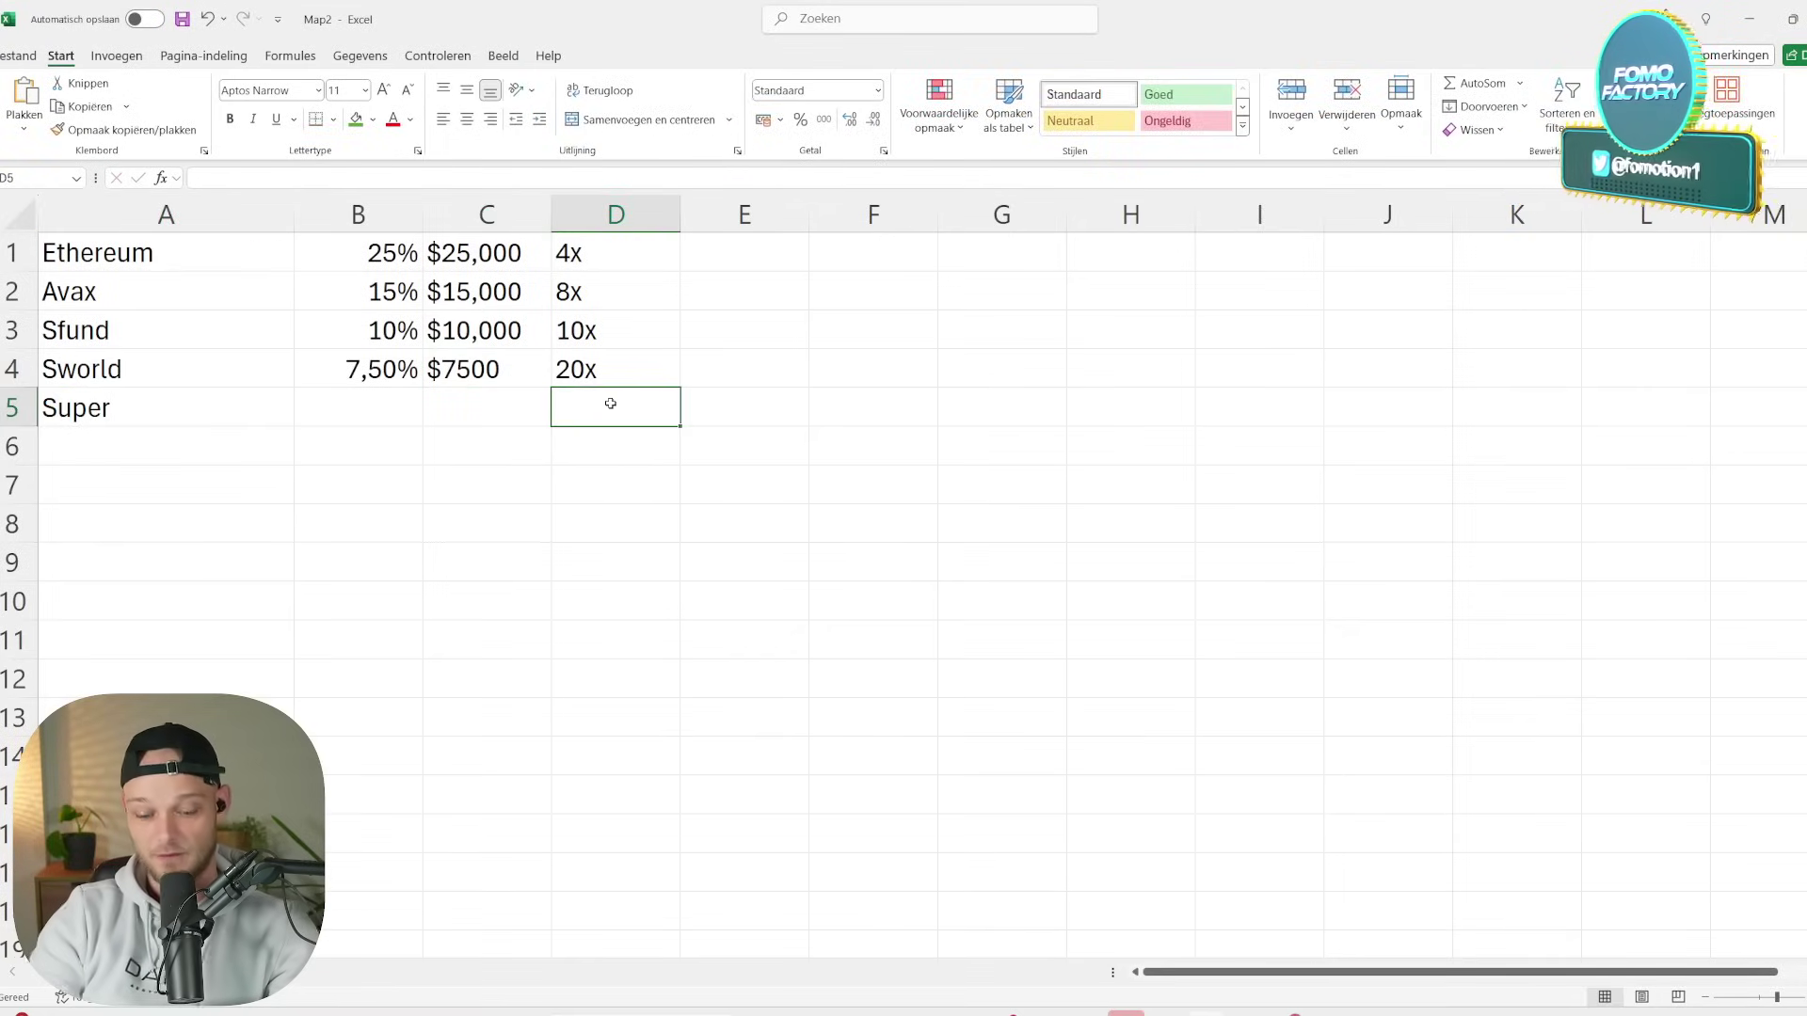
{"action": "type", "text": "154"}
{"action": "key", "text": "BackSpace"}
{"action": "type", "text": "x"}
{"action": "key", "text": "Return"}
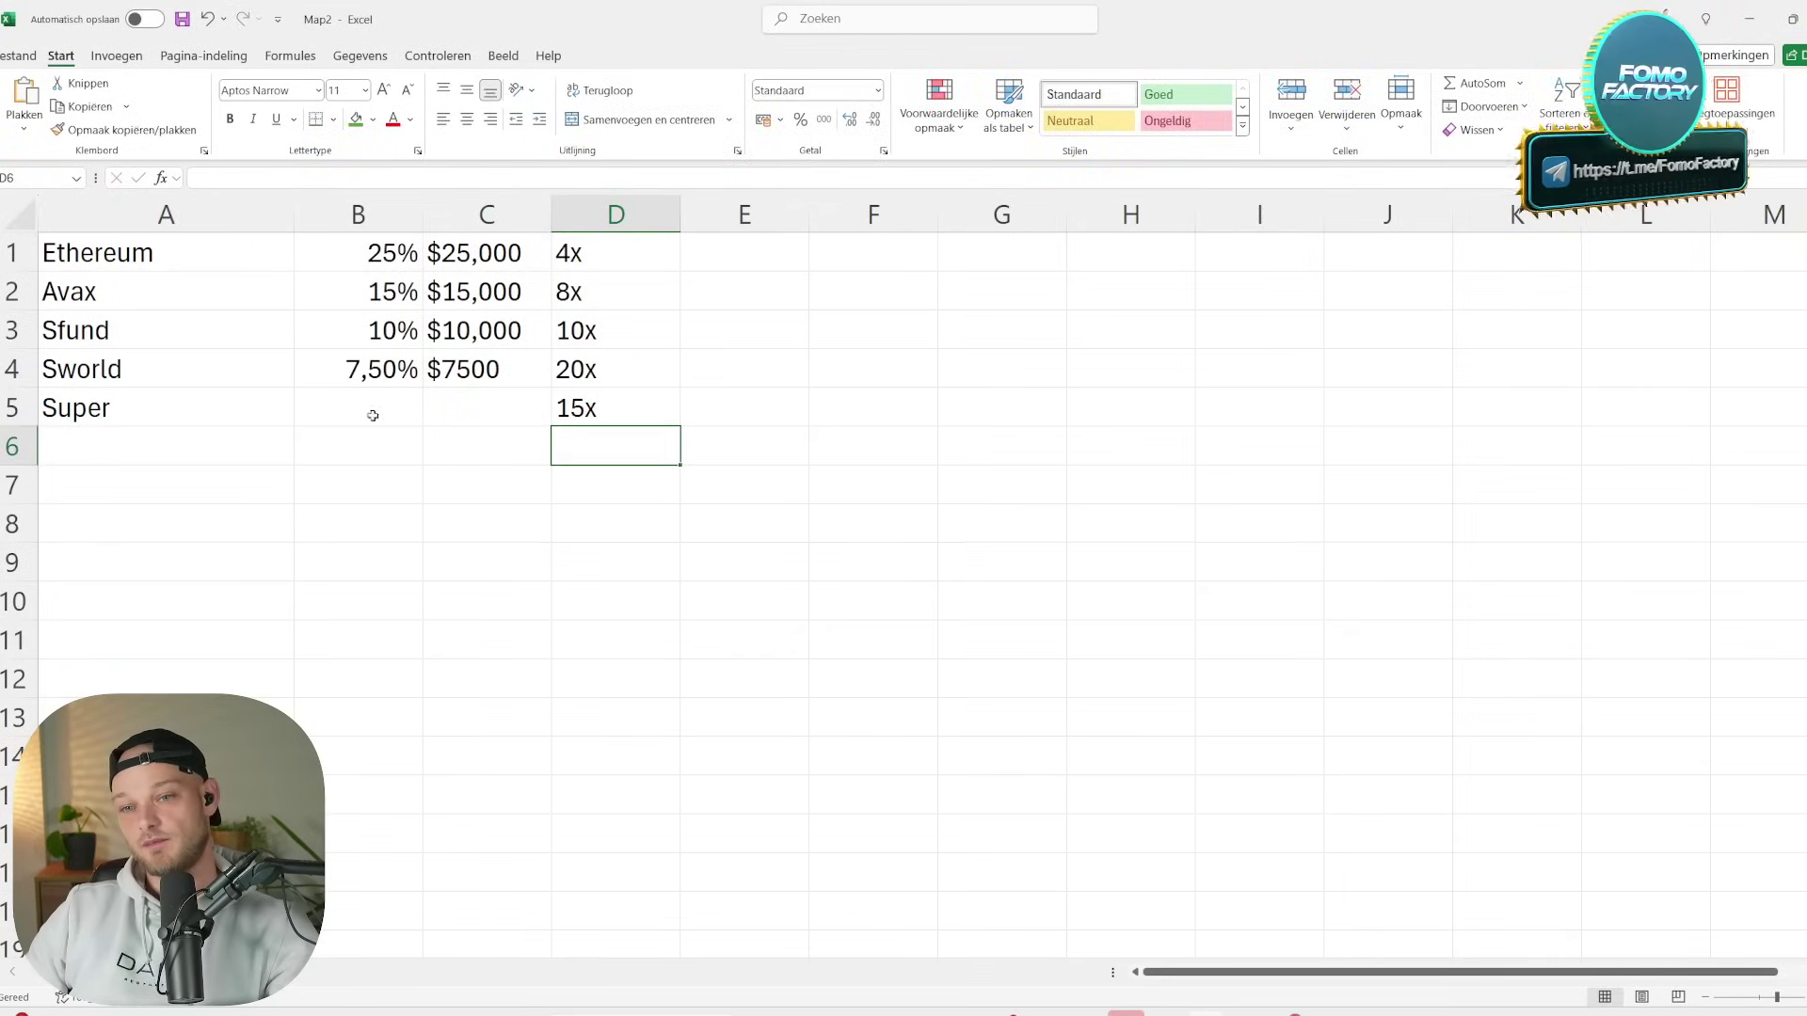
- Enter 12,50% in B5 and $12,500 in C5 for the Super row
{"action": "left_click", "coordinate": [332, 409]}
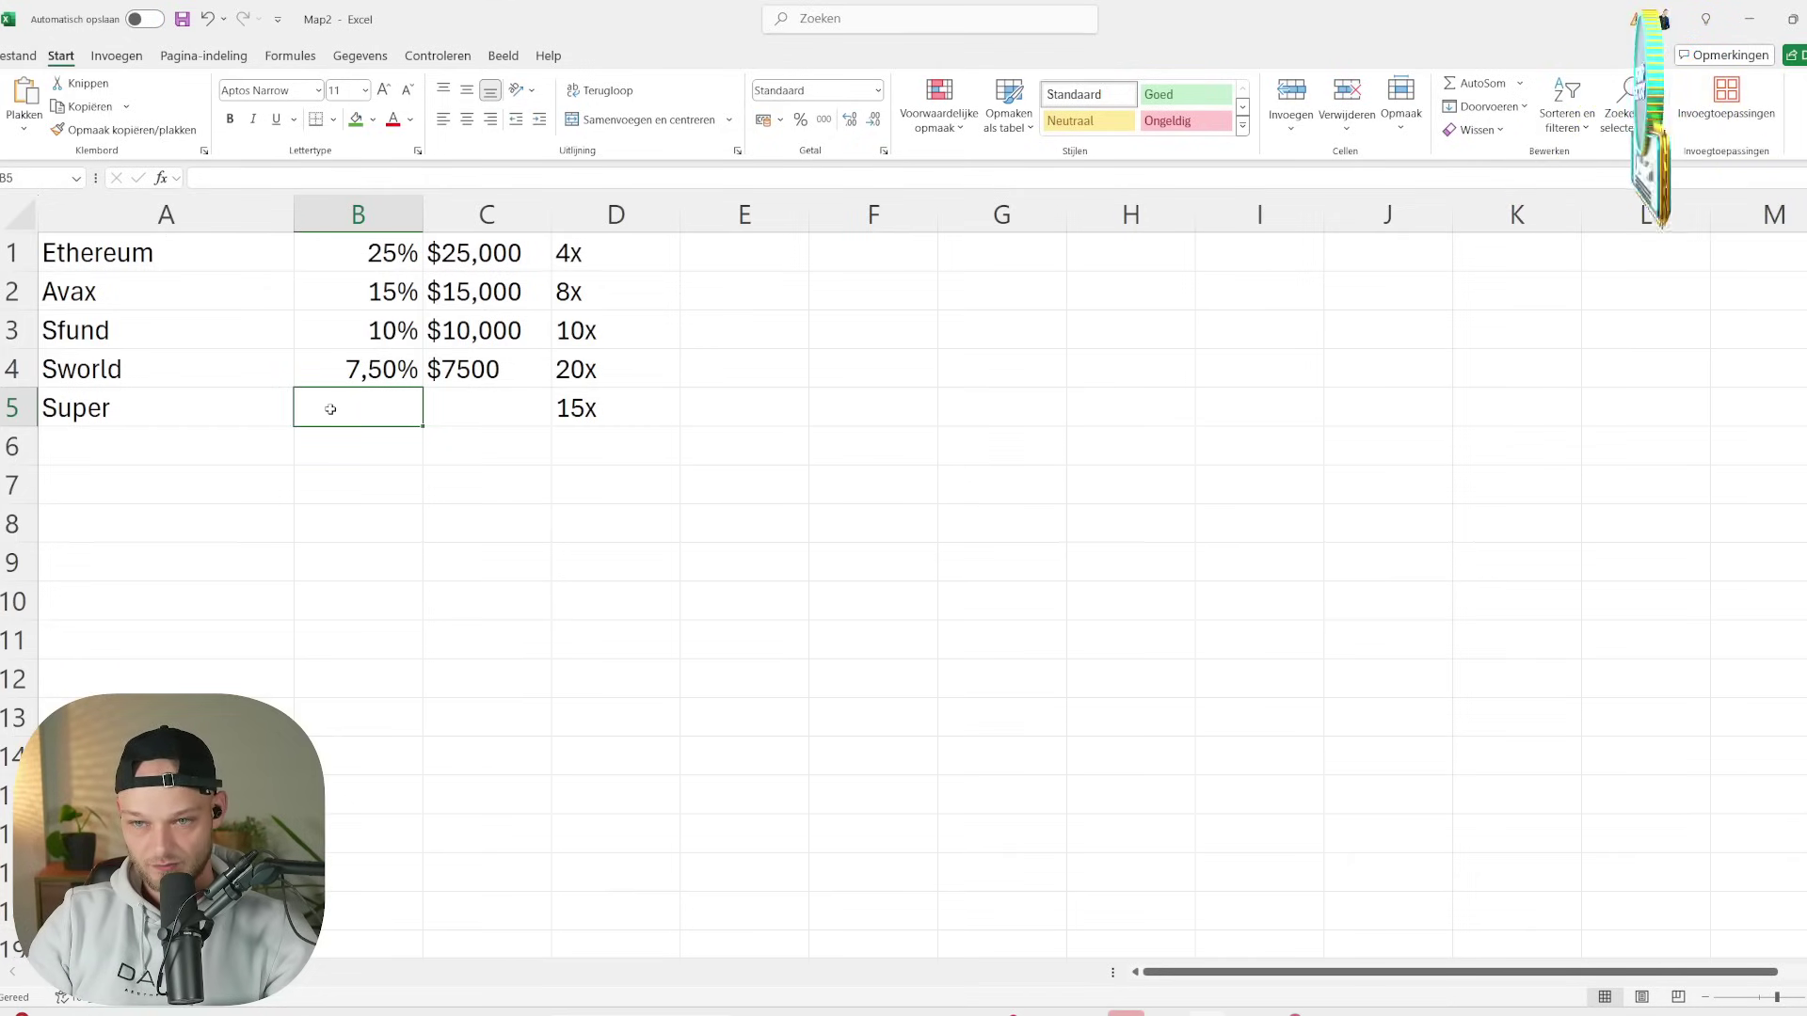
{"action": "type", "text": "12,50%"}
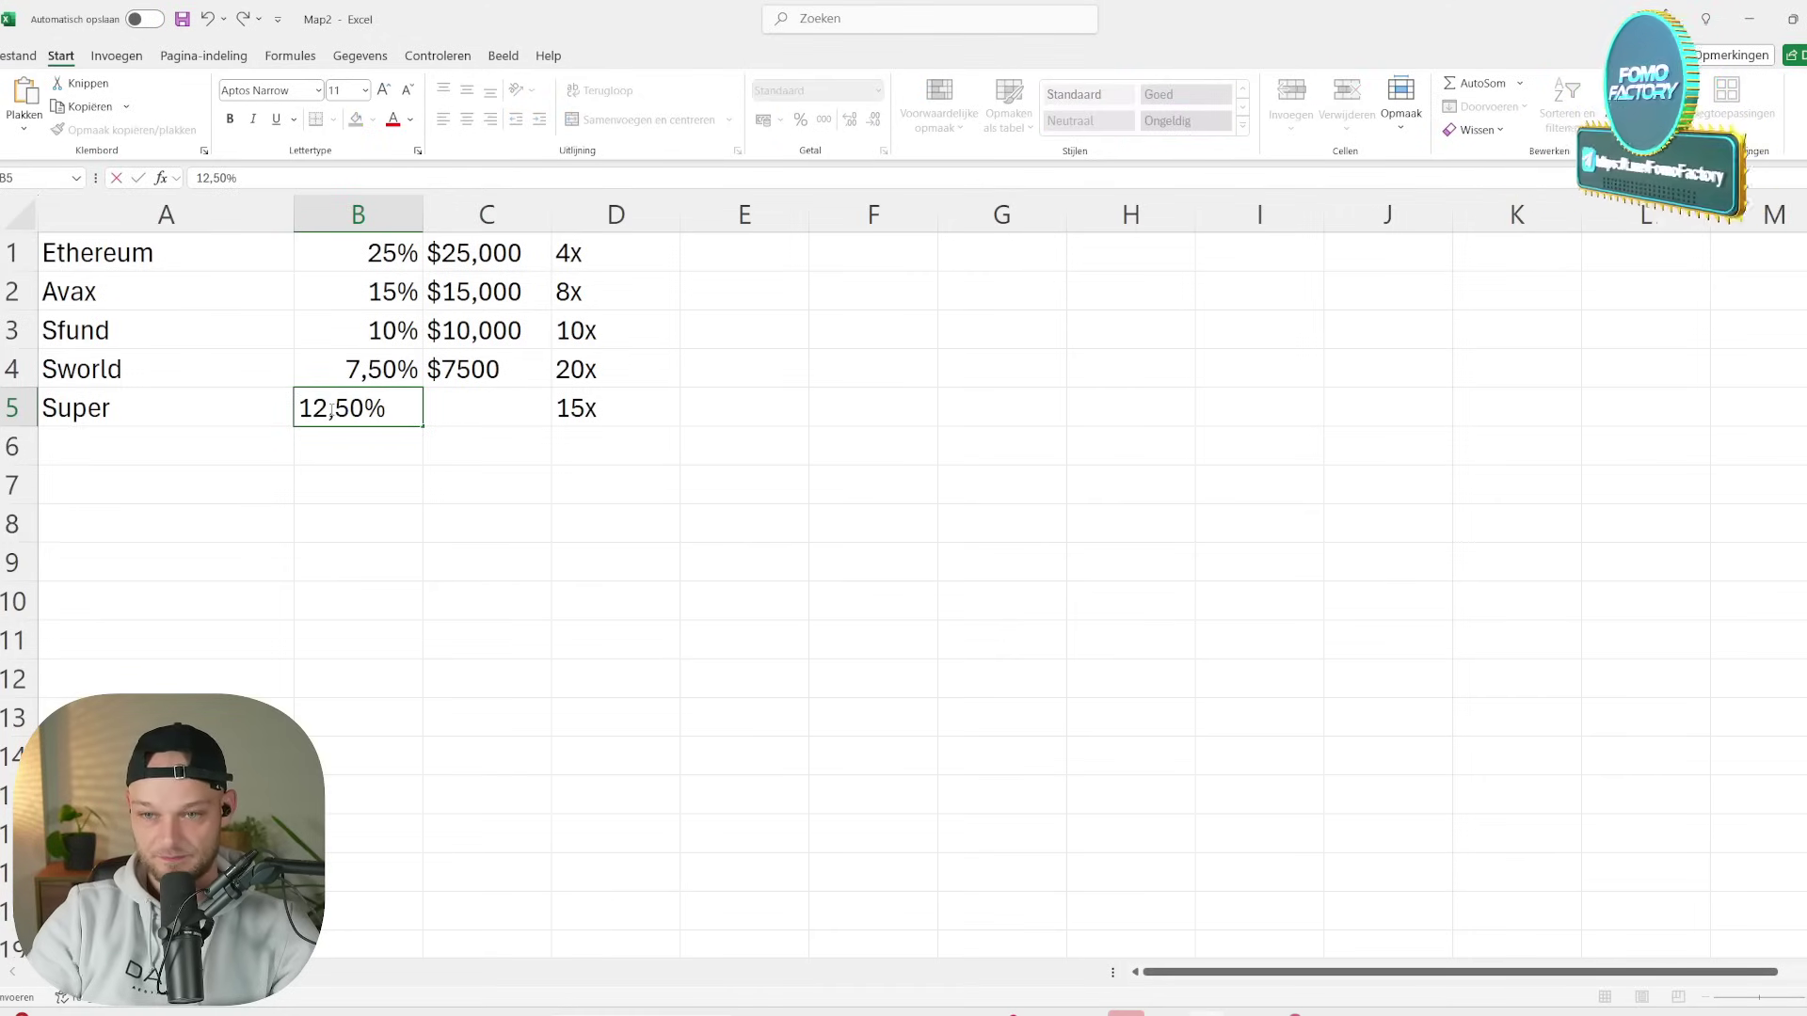
{"action": "key", "text": "Tab"}
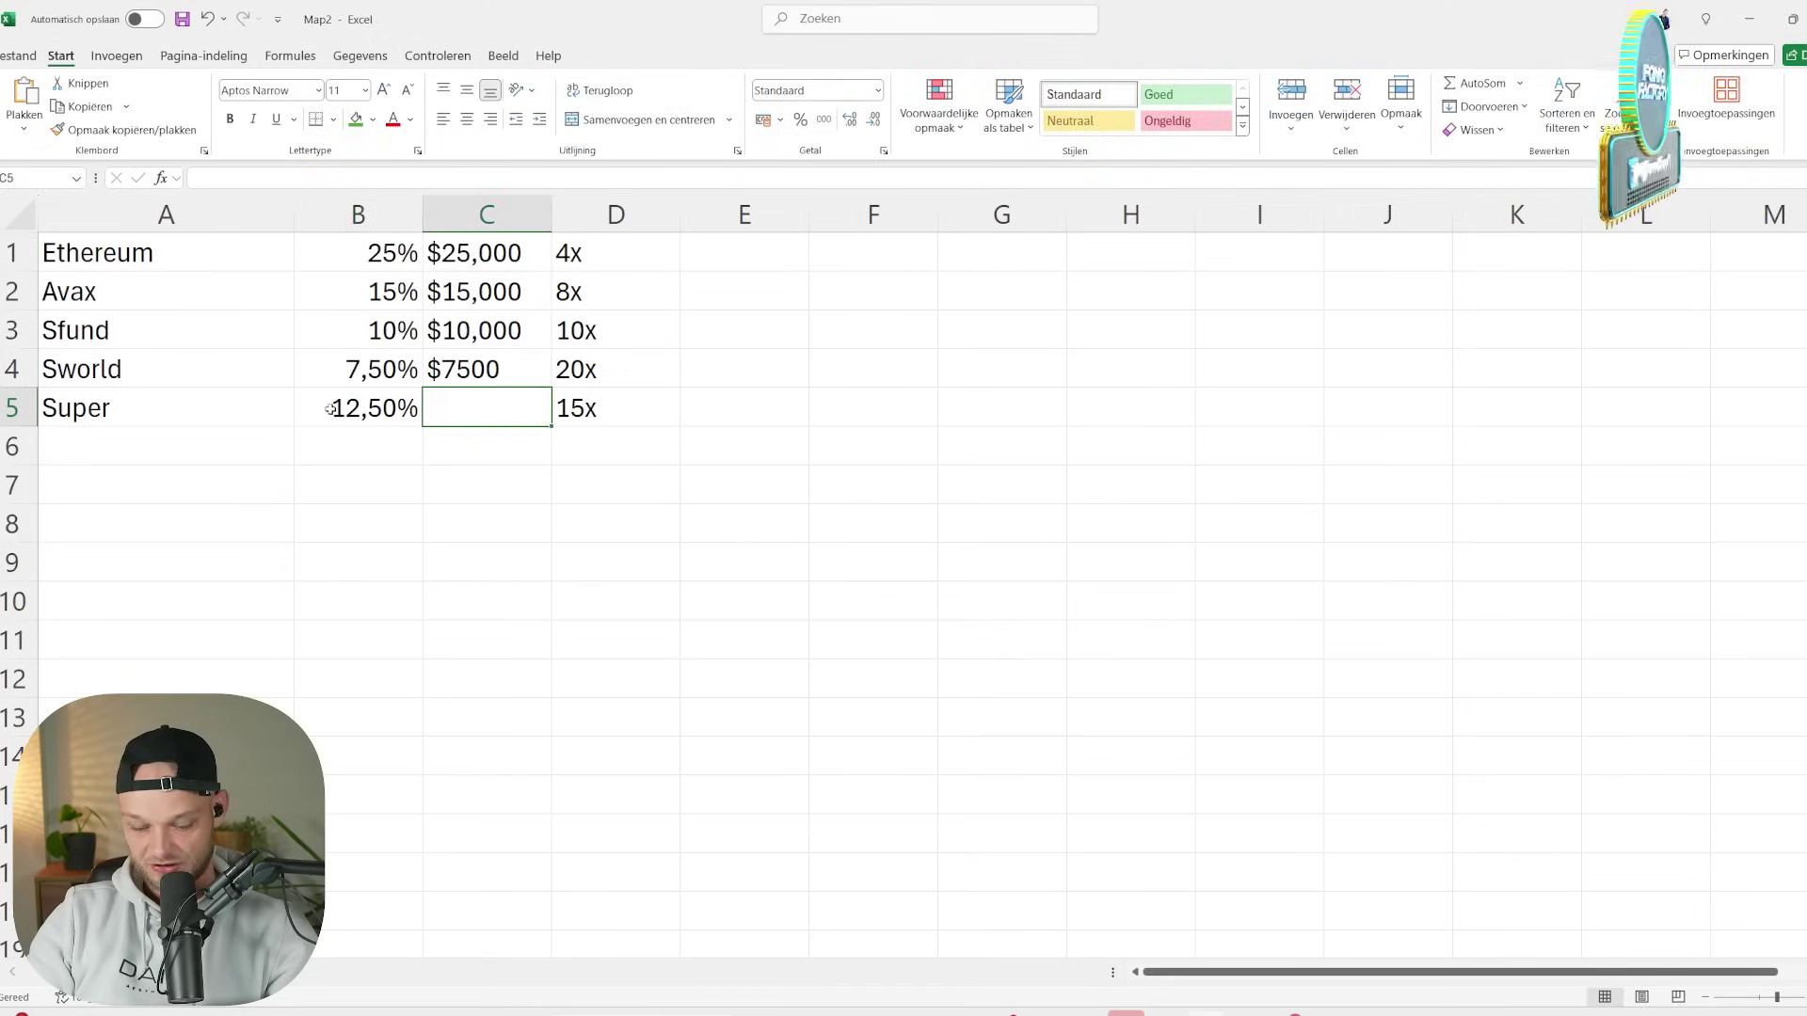
{"action": "type", "text": "$"}
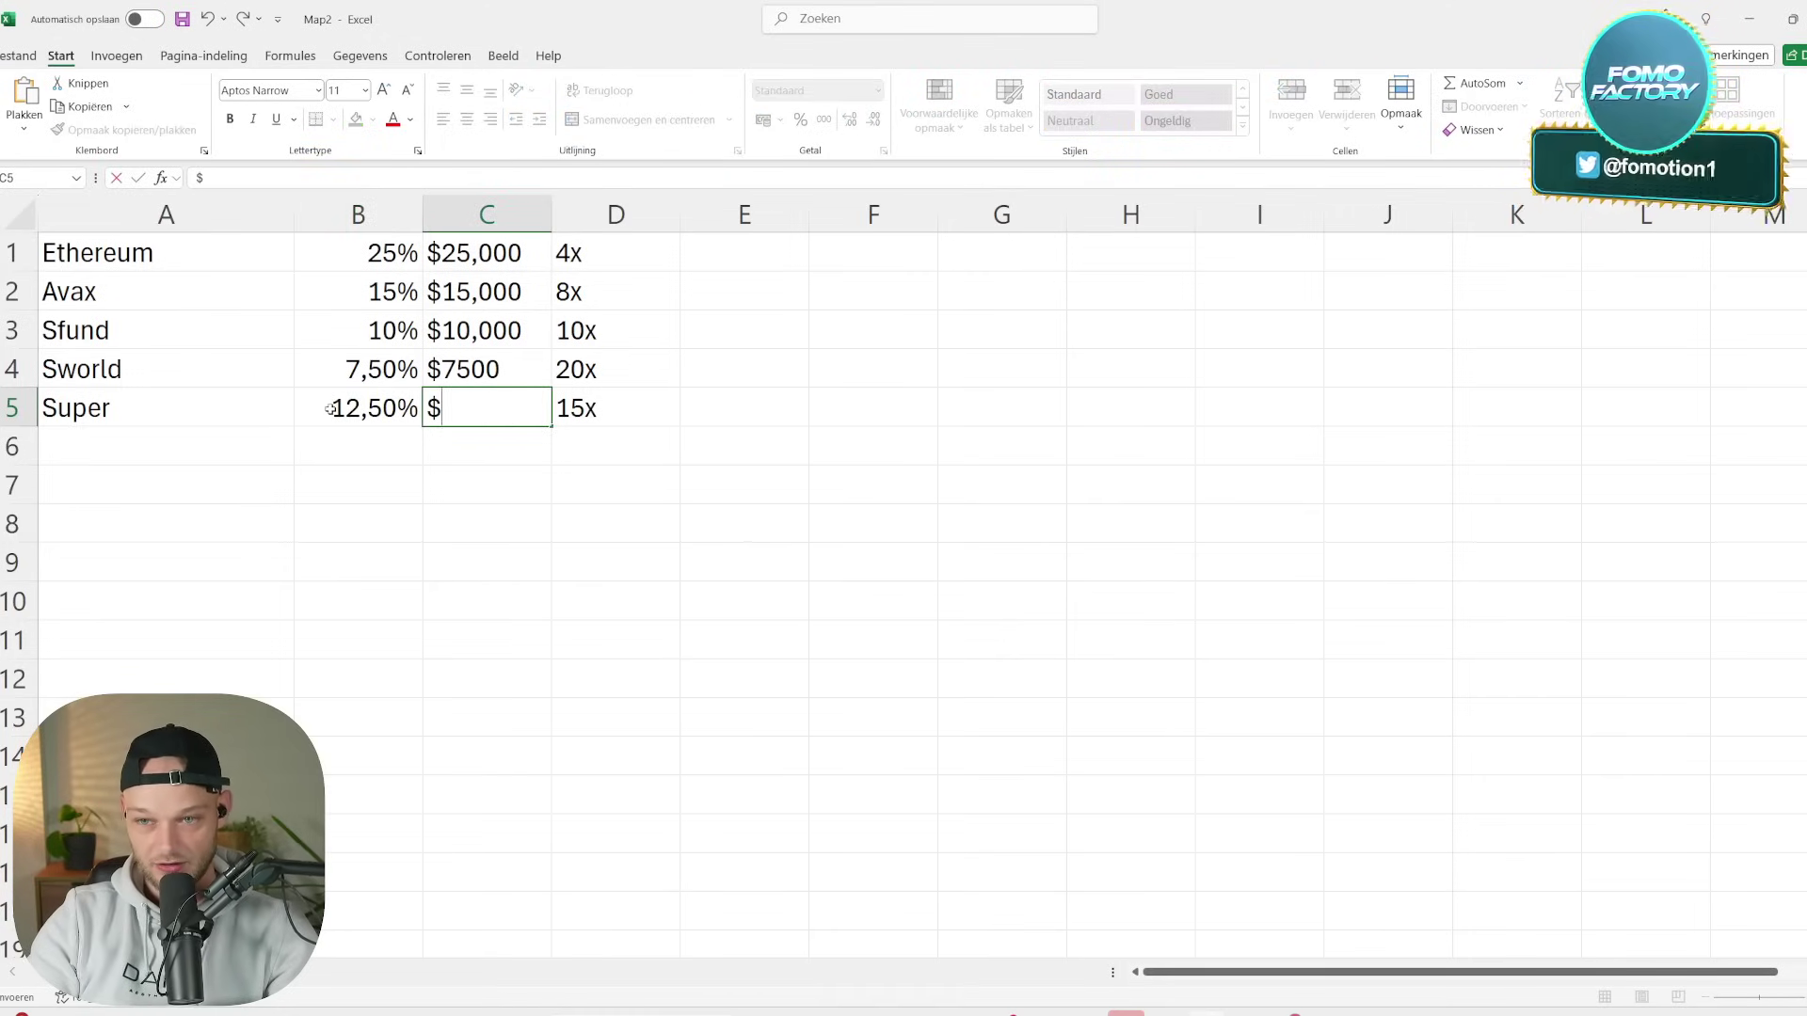
{"action": "type", "text": "12,500"}
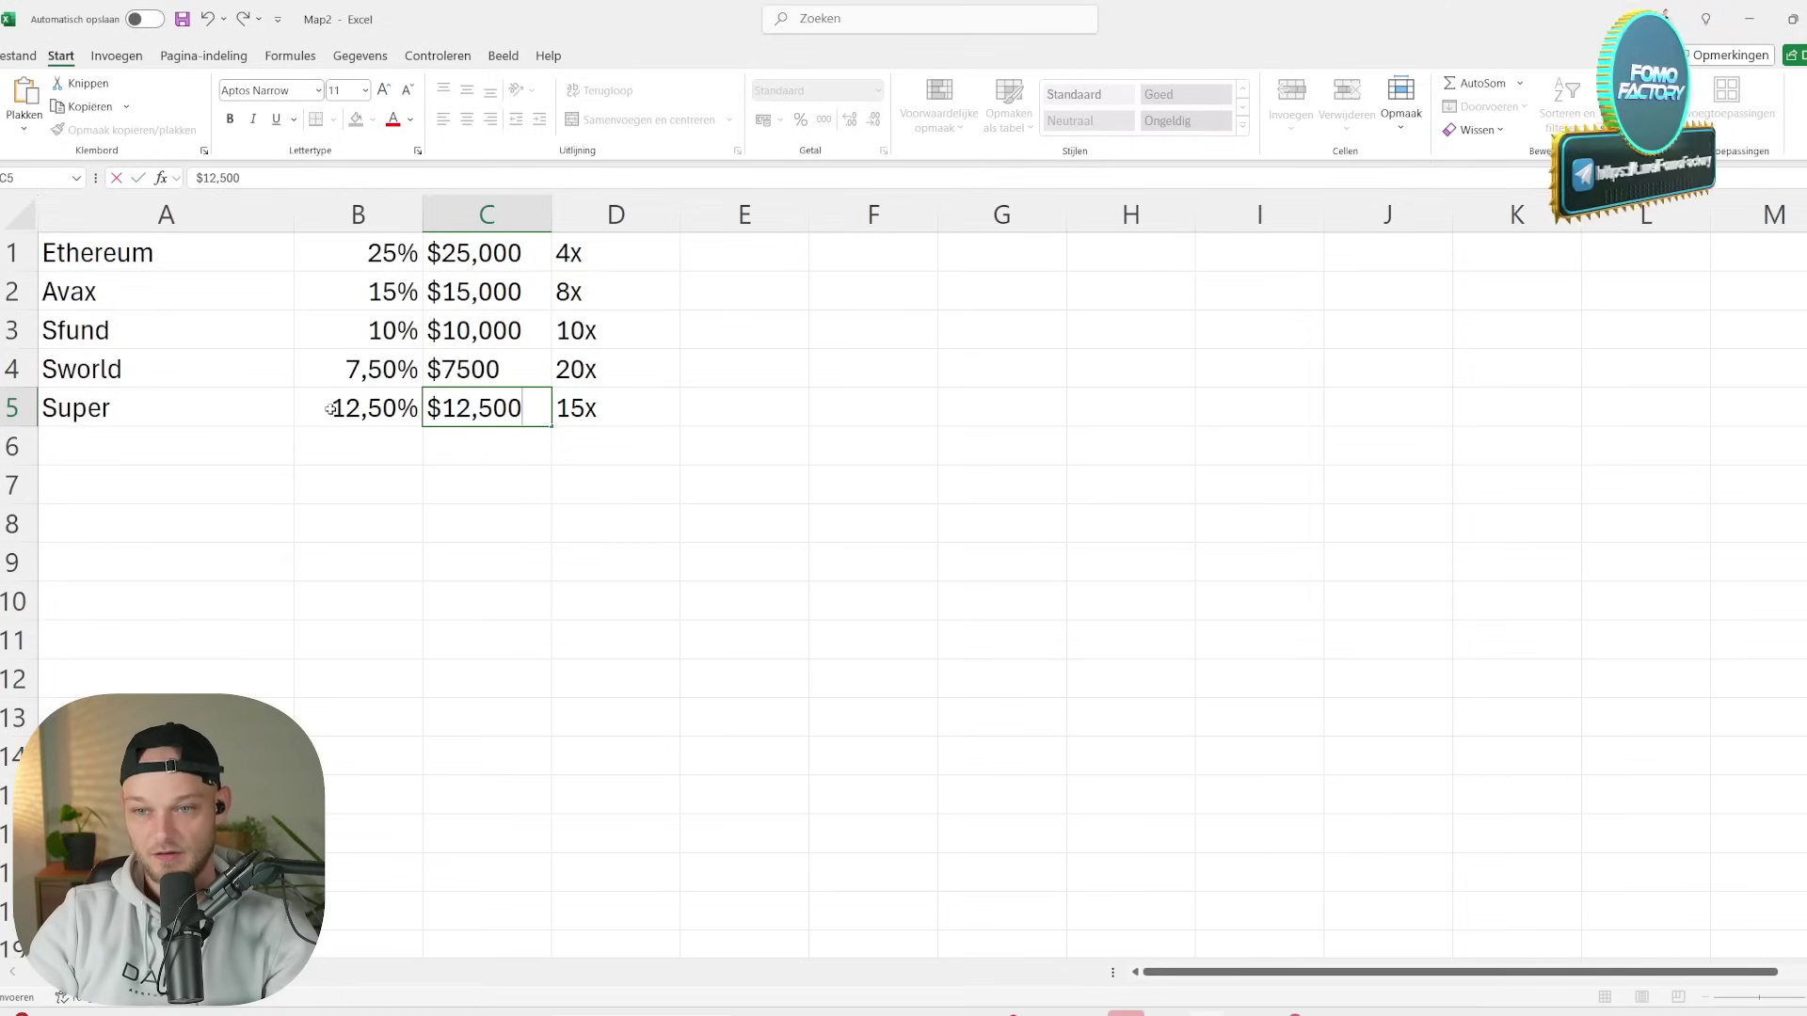
{"action": "left_click", "coordinate": [704, 472]}
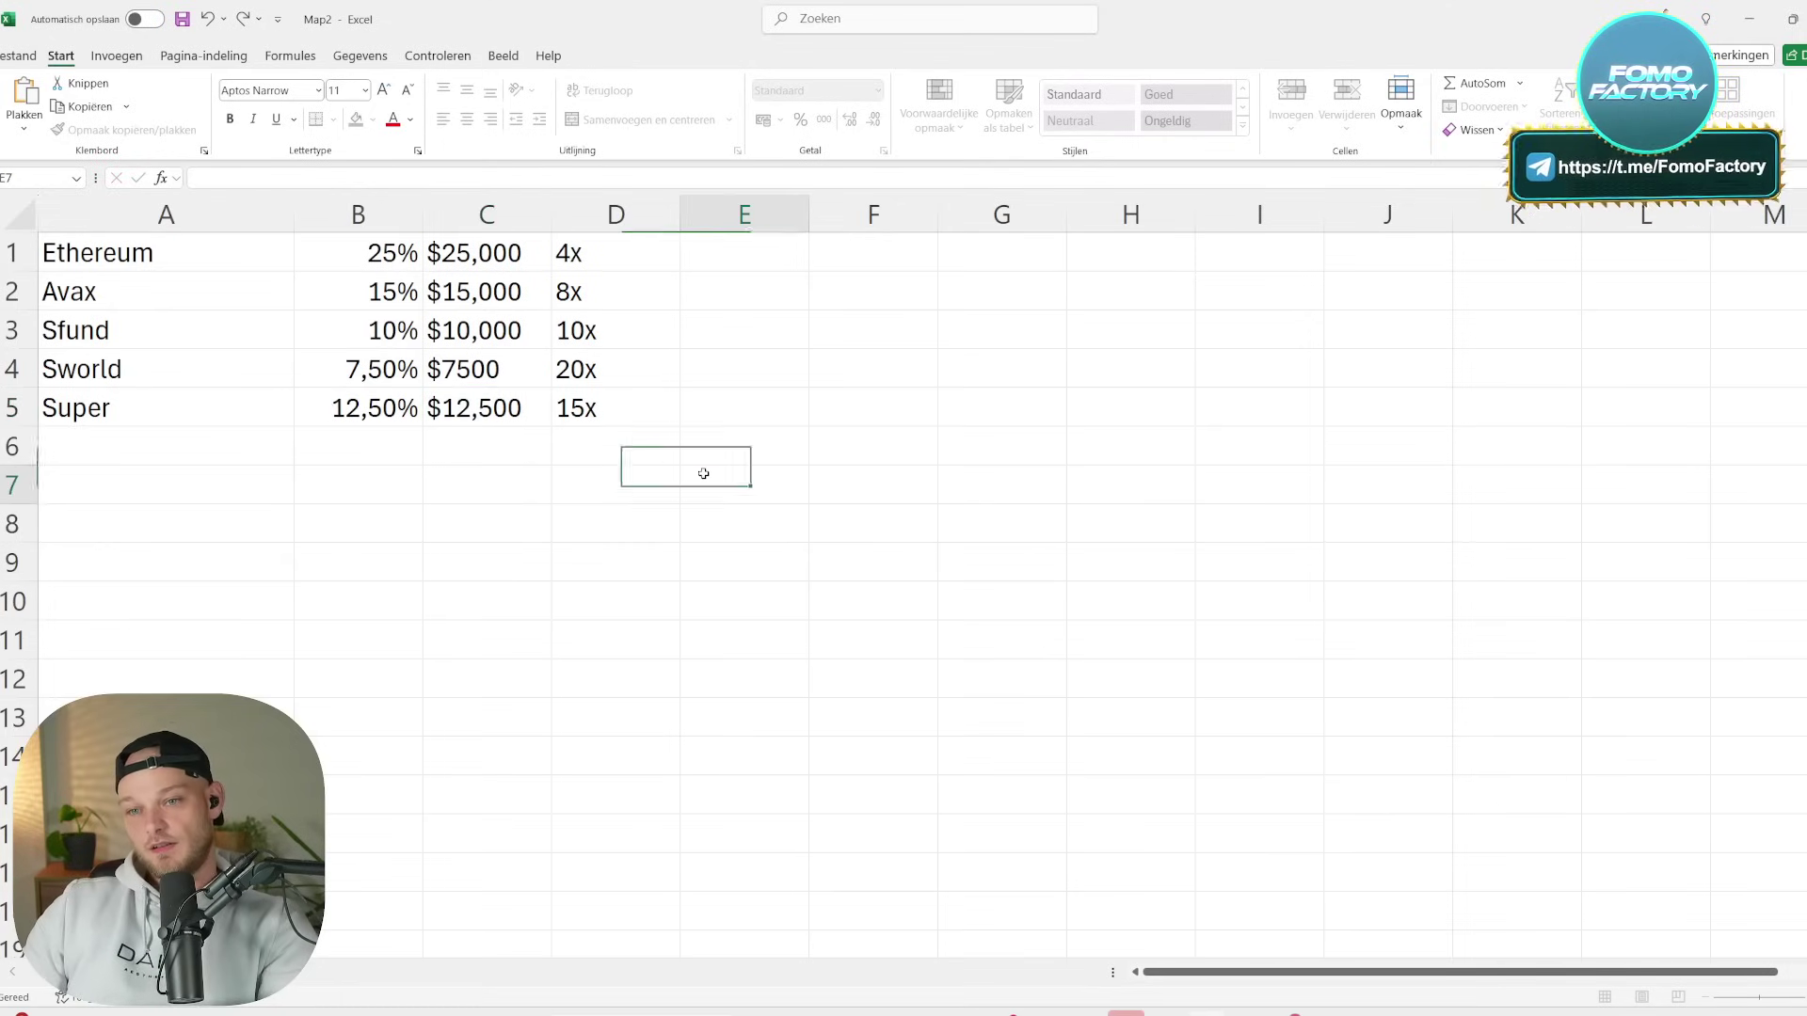
{"action": "left_click", "coordinate": [482, 377]}
{"action": "key", "text": "Down"}
{"action": "left_click", "coordinate": [480, 338]}
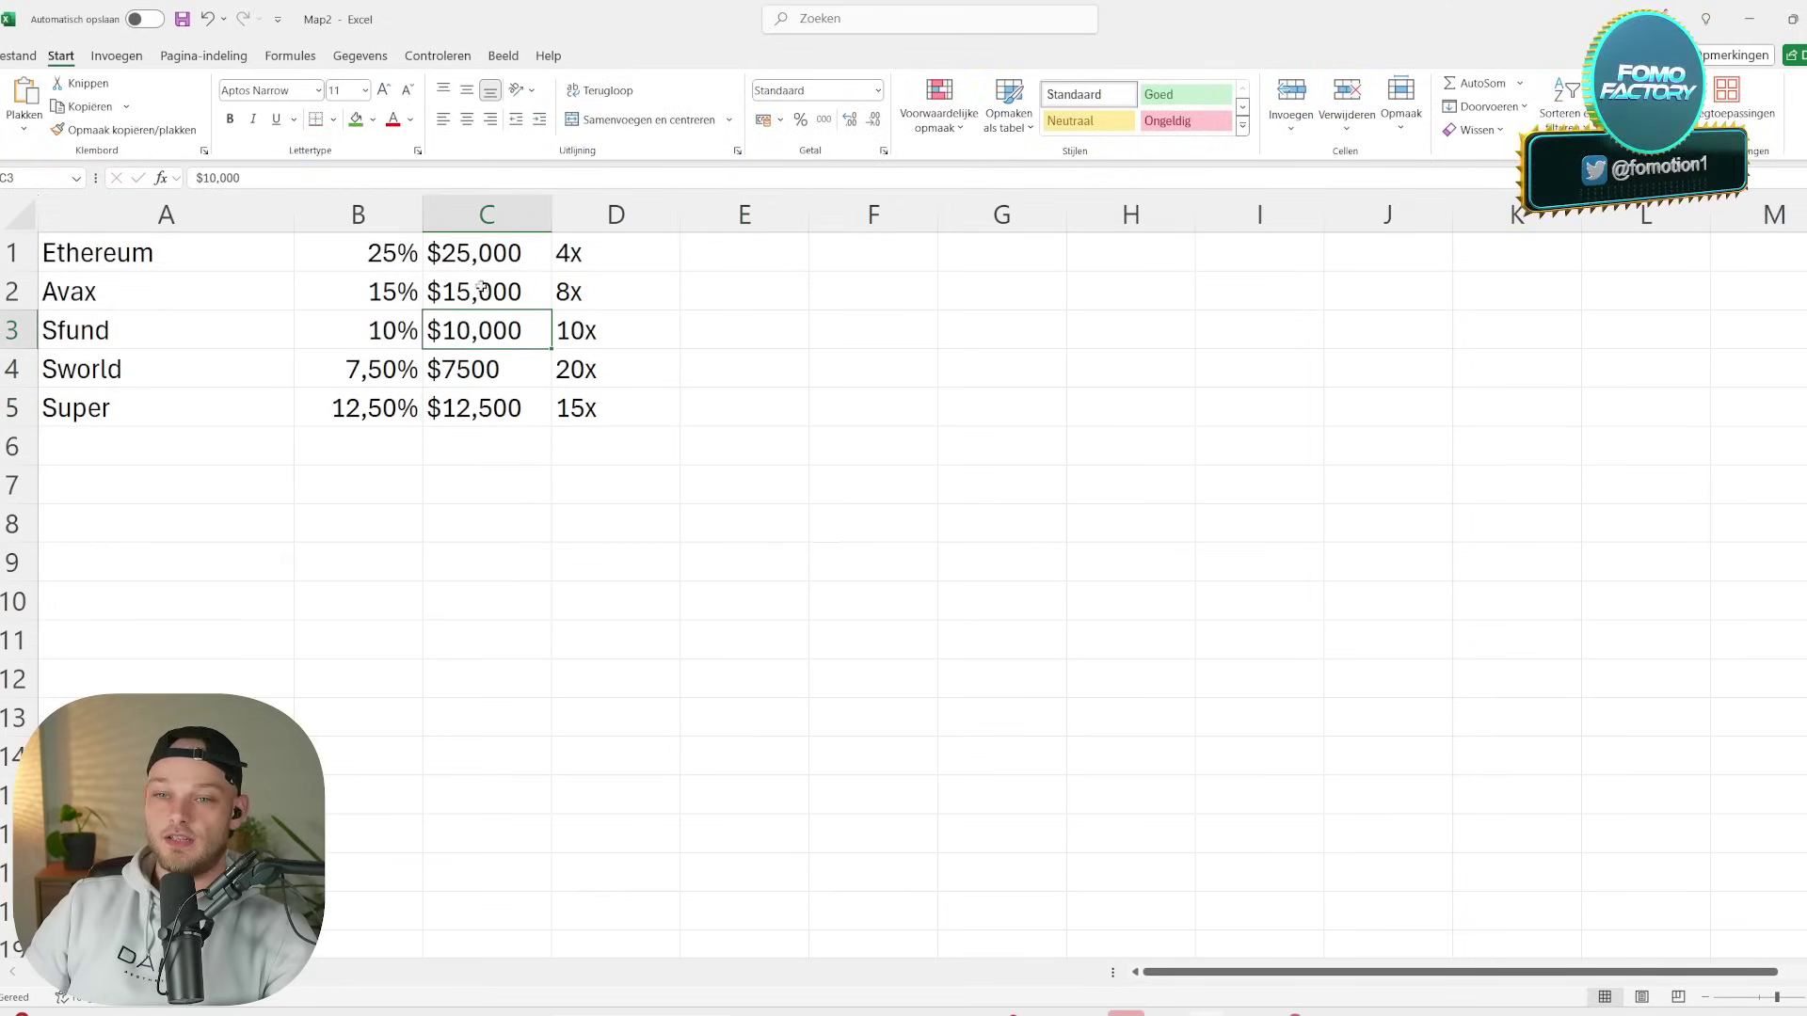
{"action": "left_click", "coordinate": [620, 474]}
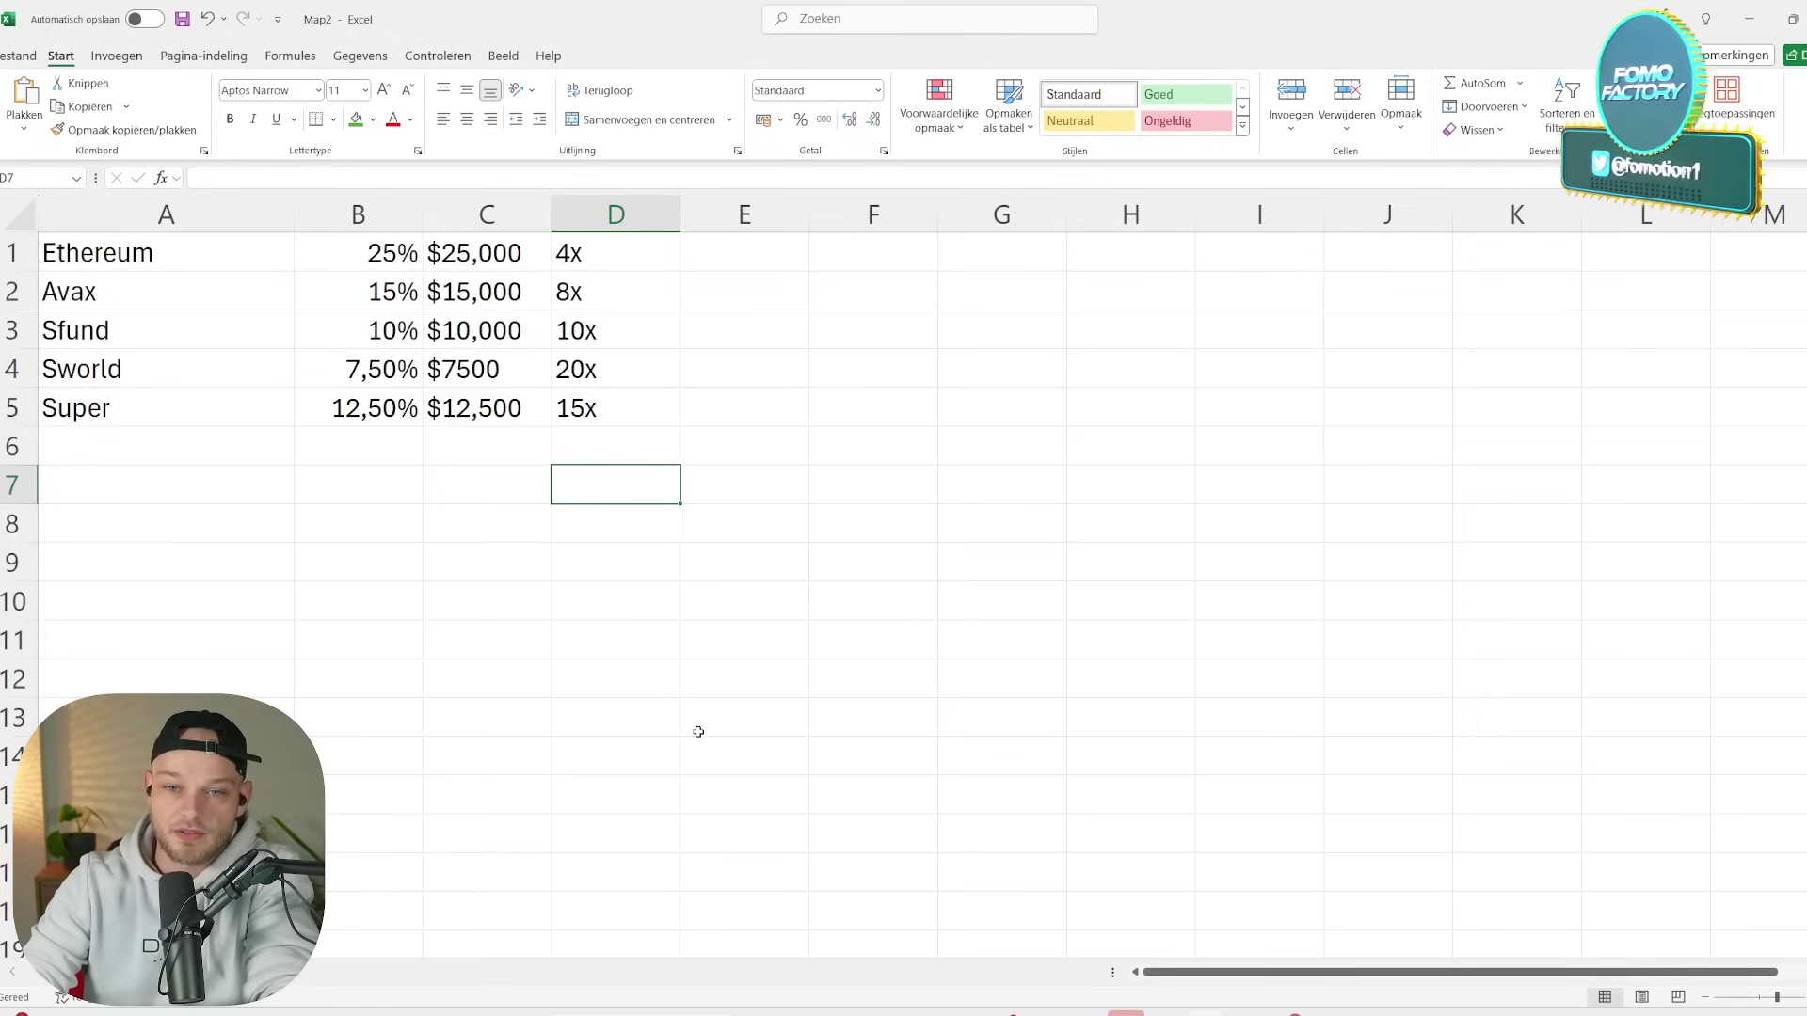
{"action": "left_click", "coordinate": [670, 685]}
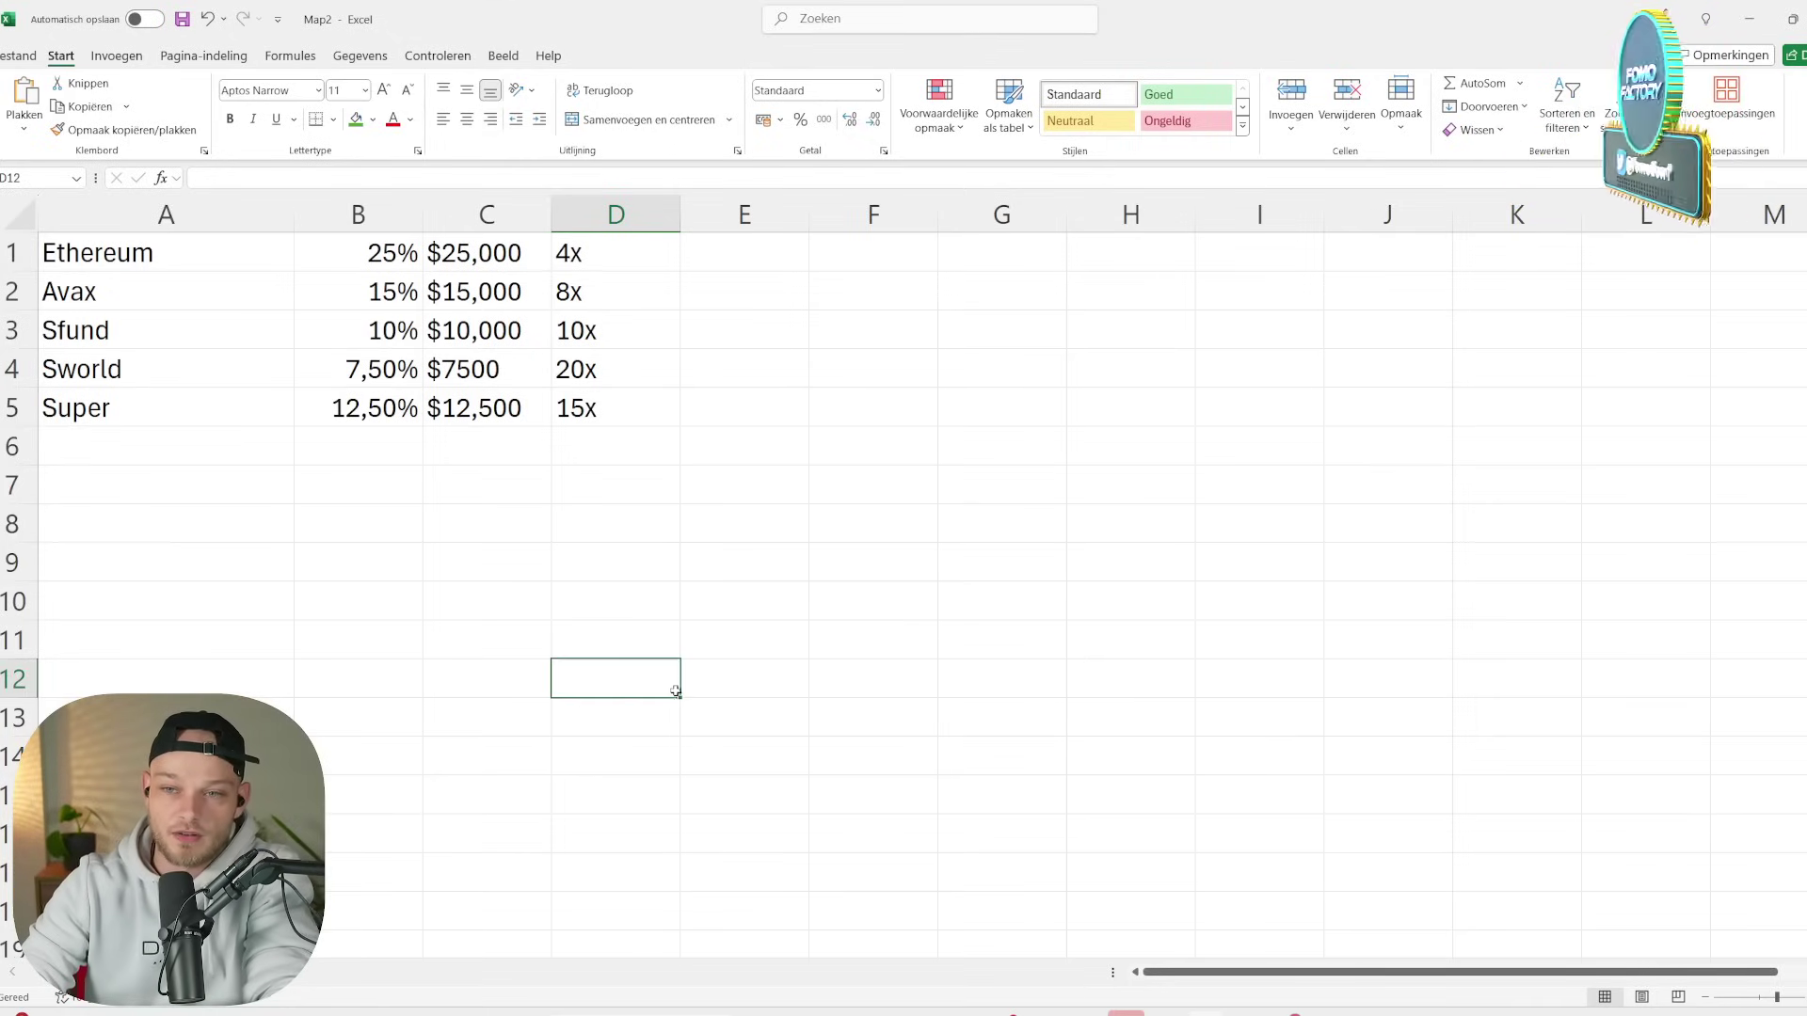
{"action": "left_click", "coordinate": [121, 431]}
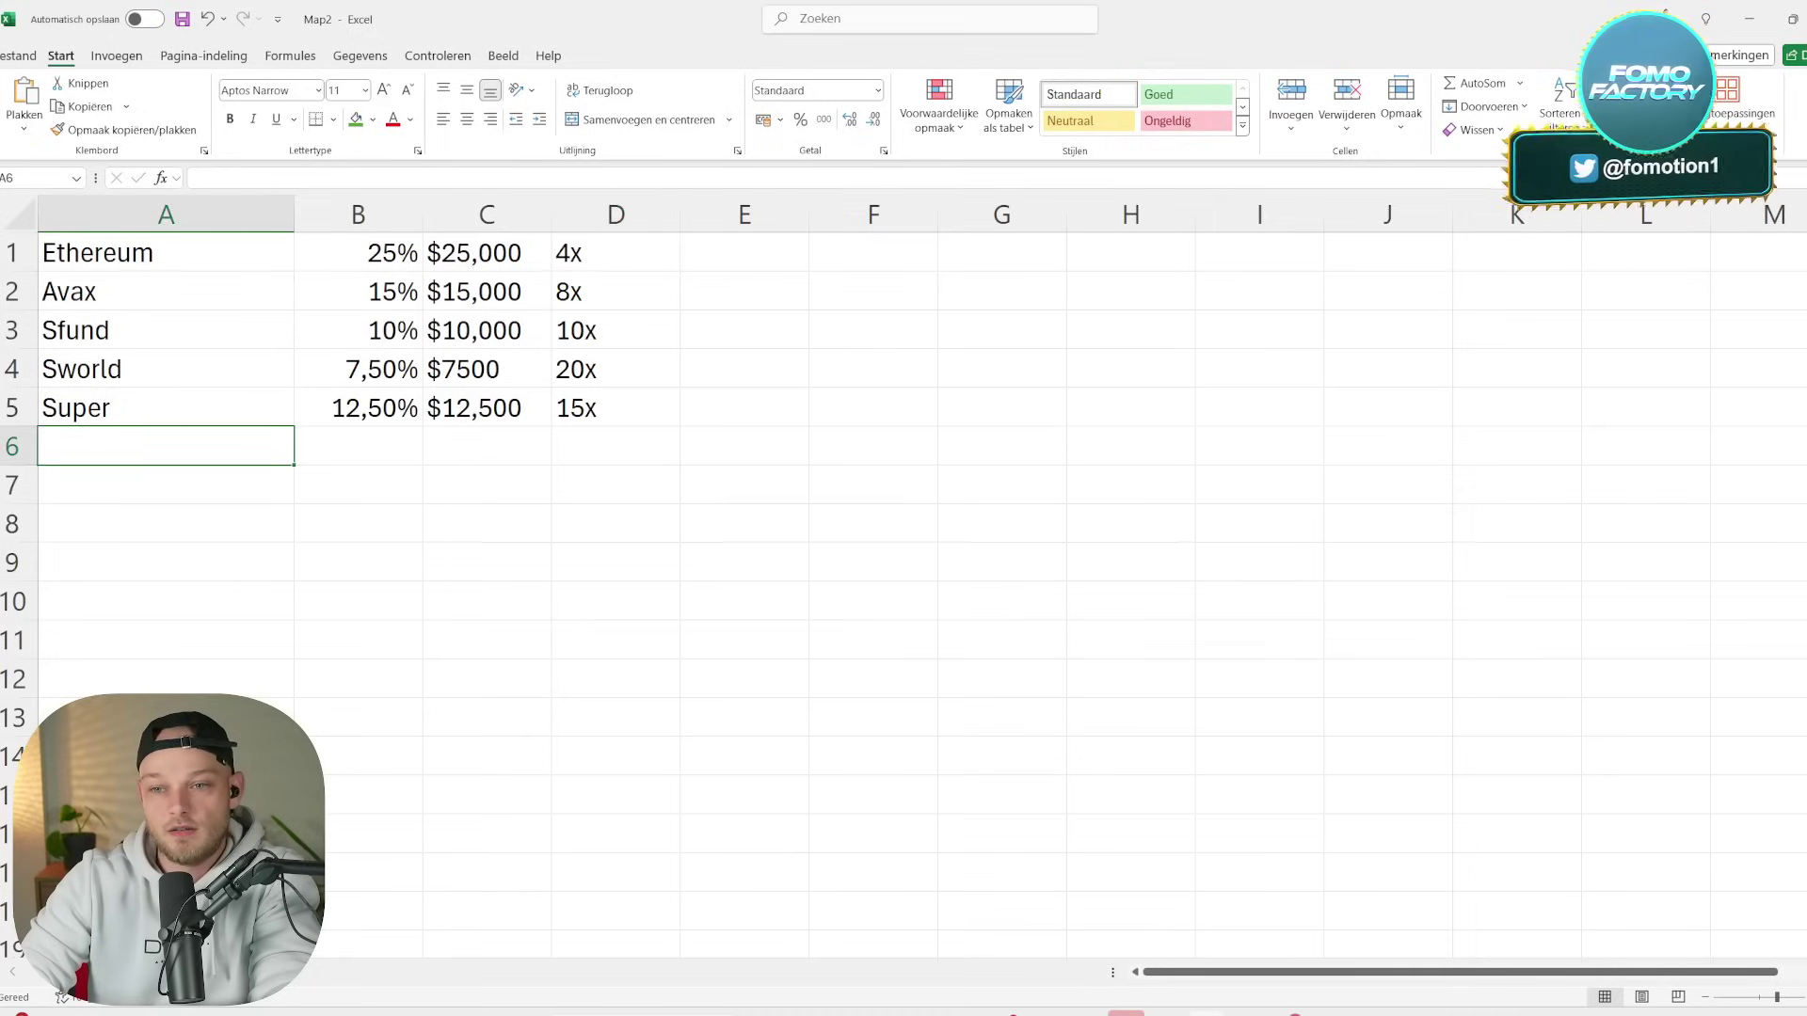
- Switch to CoinGecko in the browser, search for paid, open the PAID page and view its three-month price chart
{"action": "left_click", "coordinate": [1746, 21]}
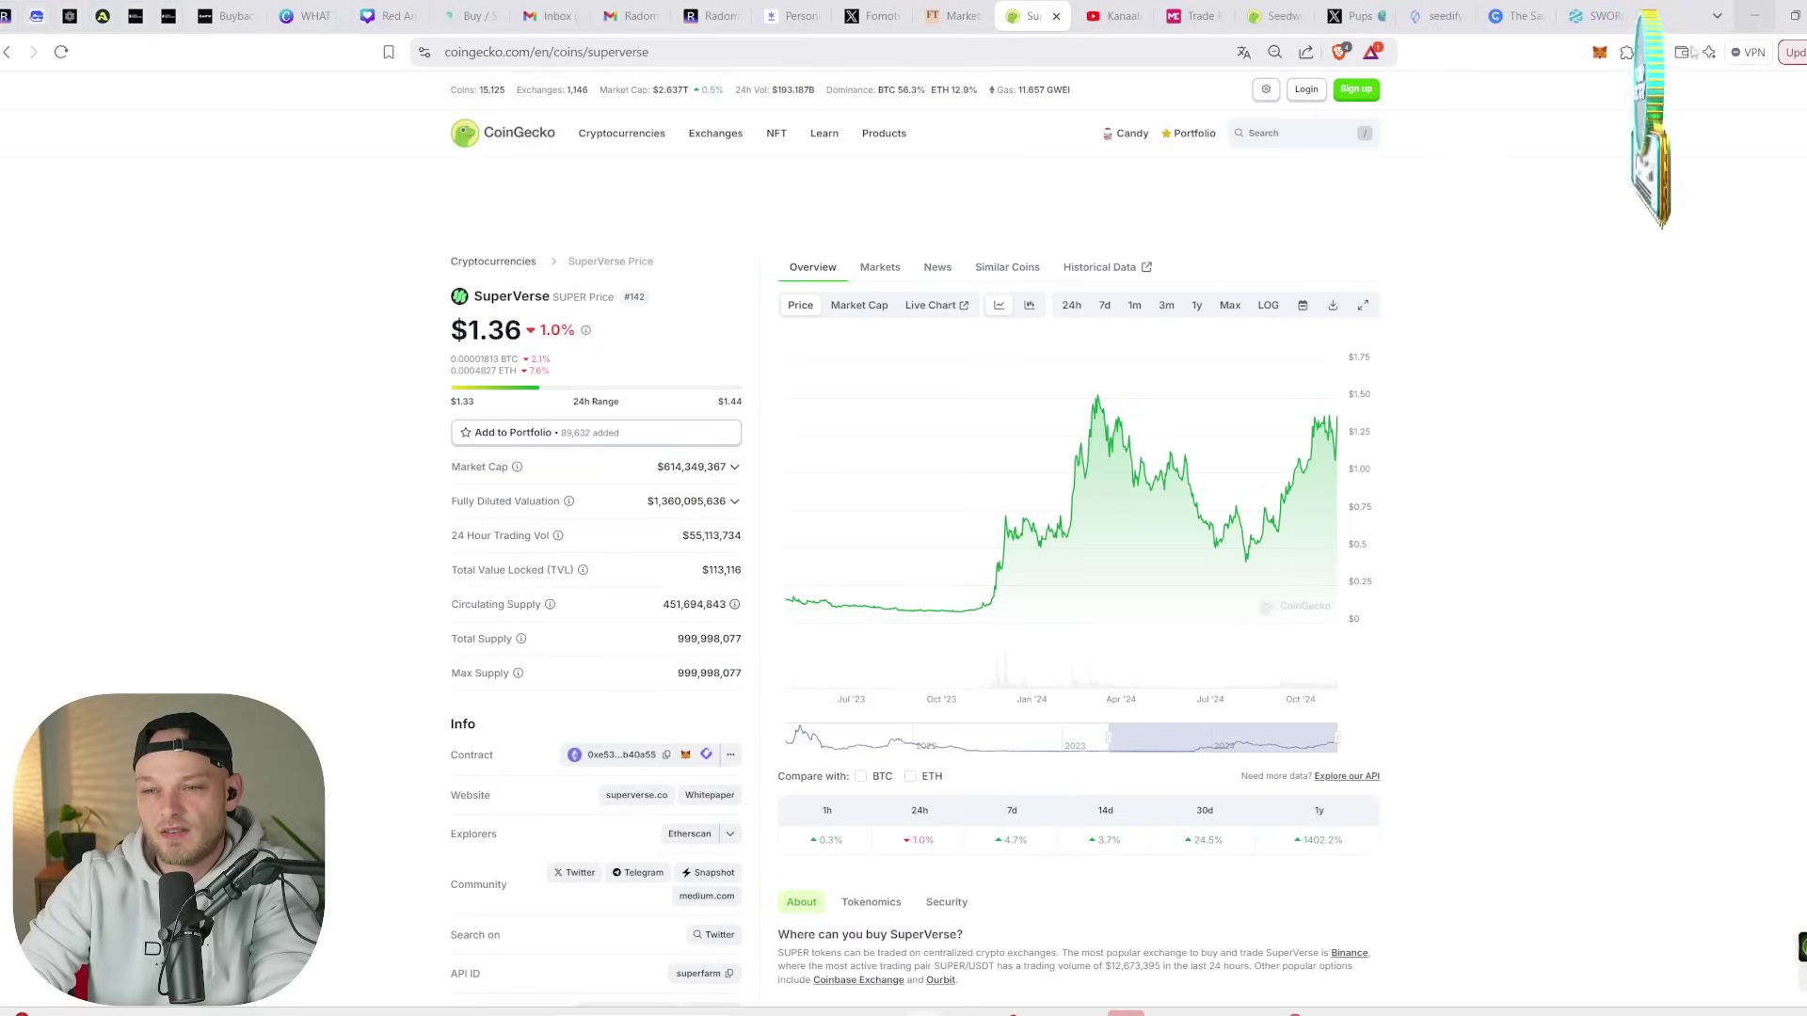
{"action": "left_click", "coordinate": [1258, 135]}
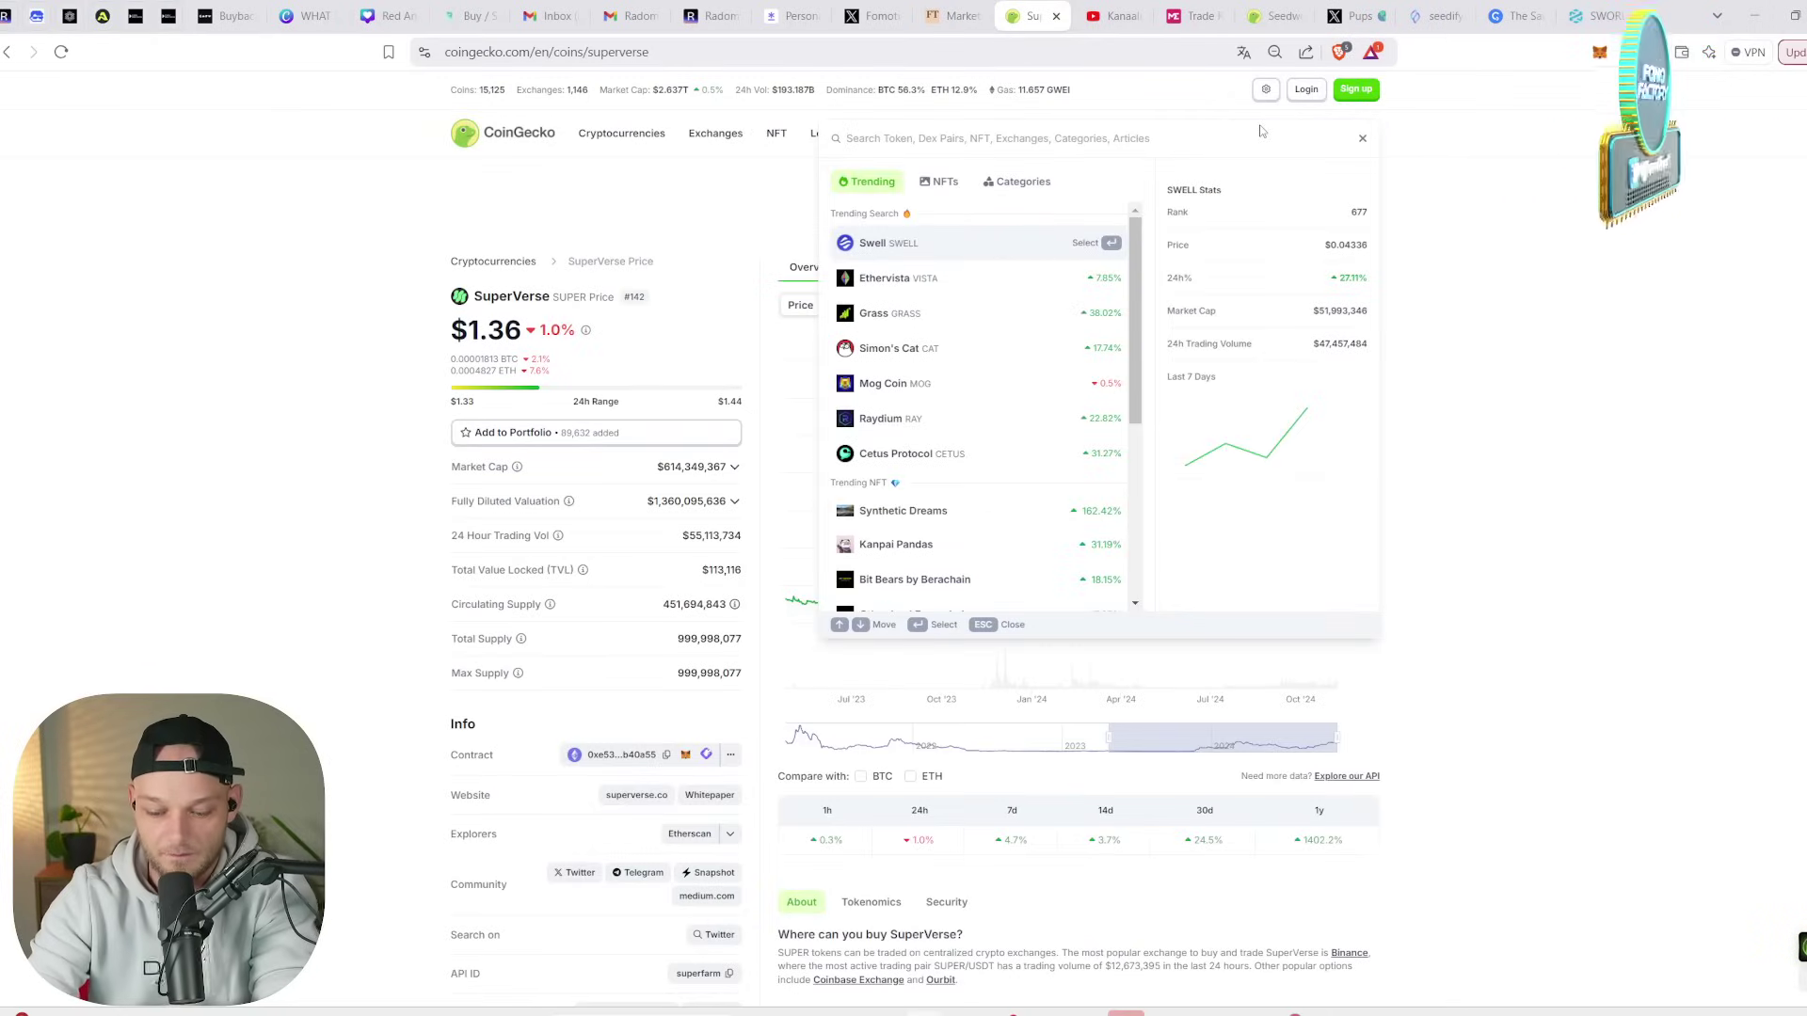
{"action": "type", "text": "paid"}
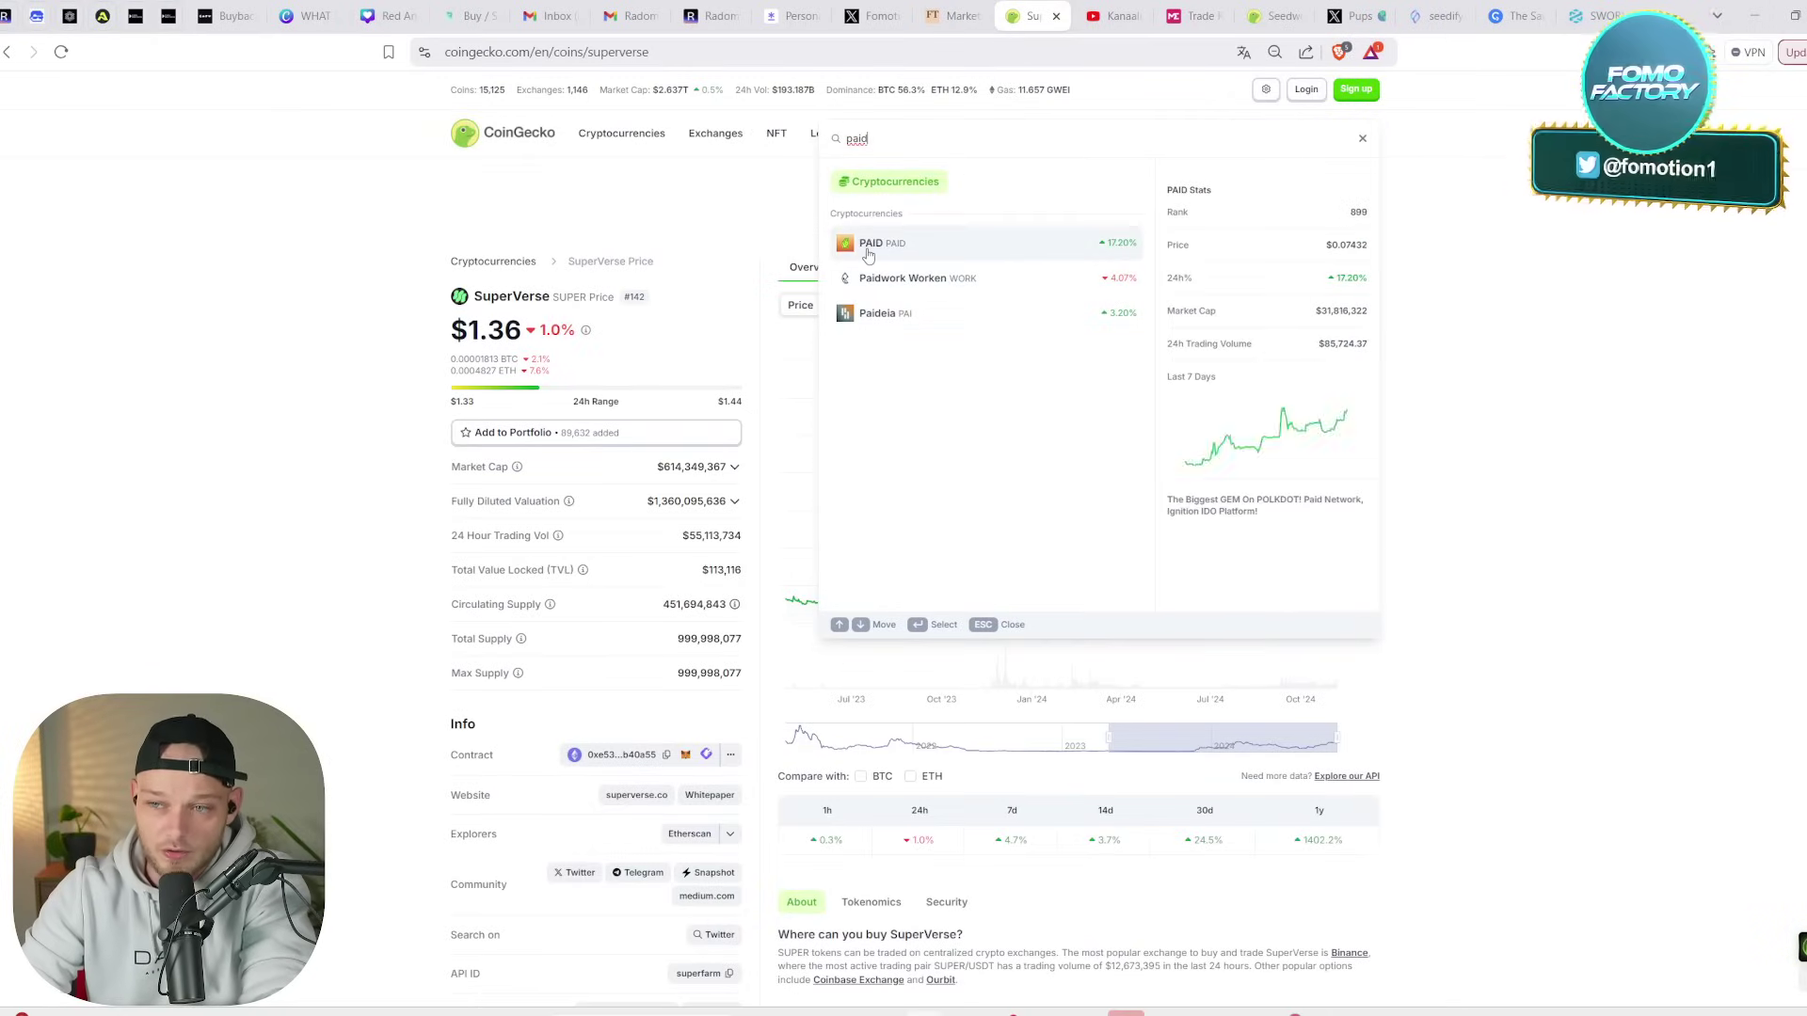
{"action": "left_click", "coordinate": [868, 249]}
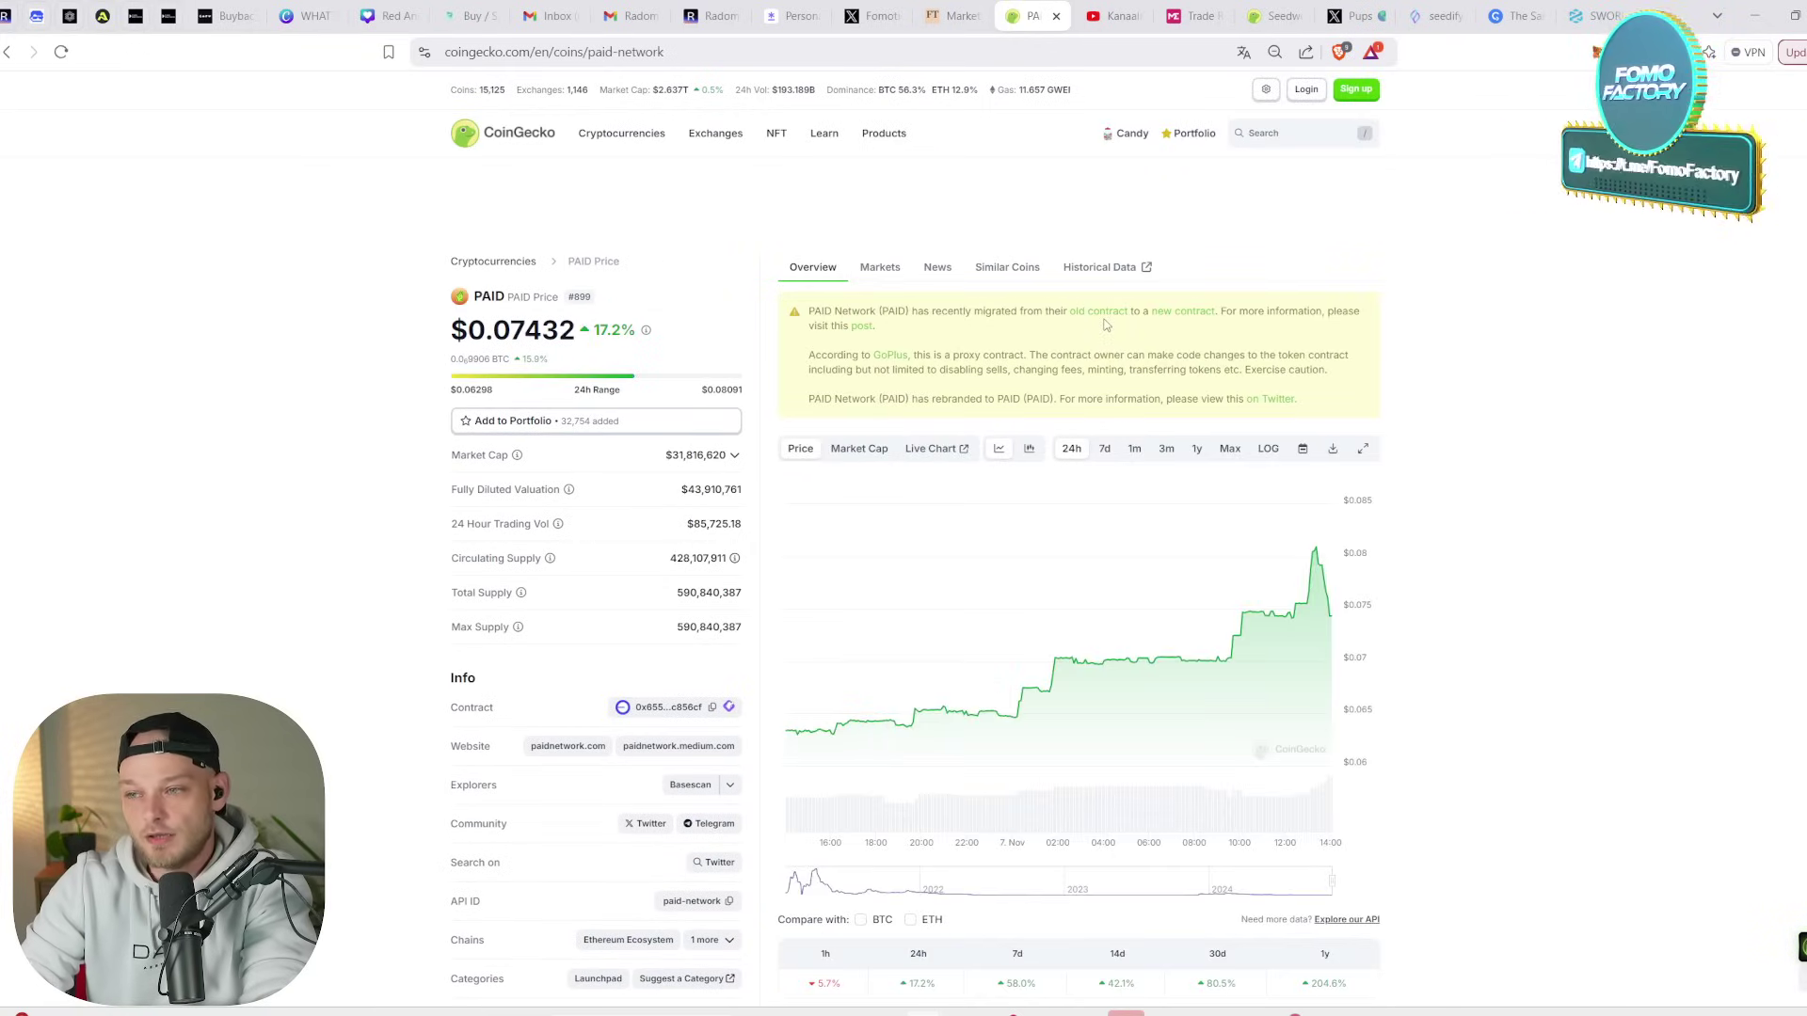
{"action": "left_click", "coordinate": [1167, 449]}
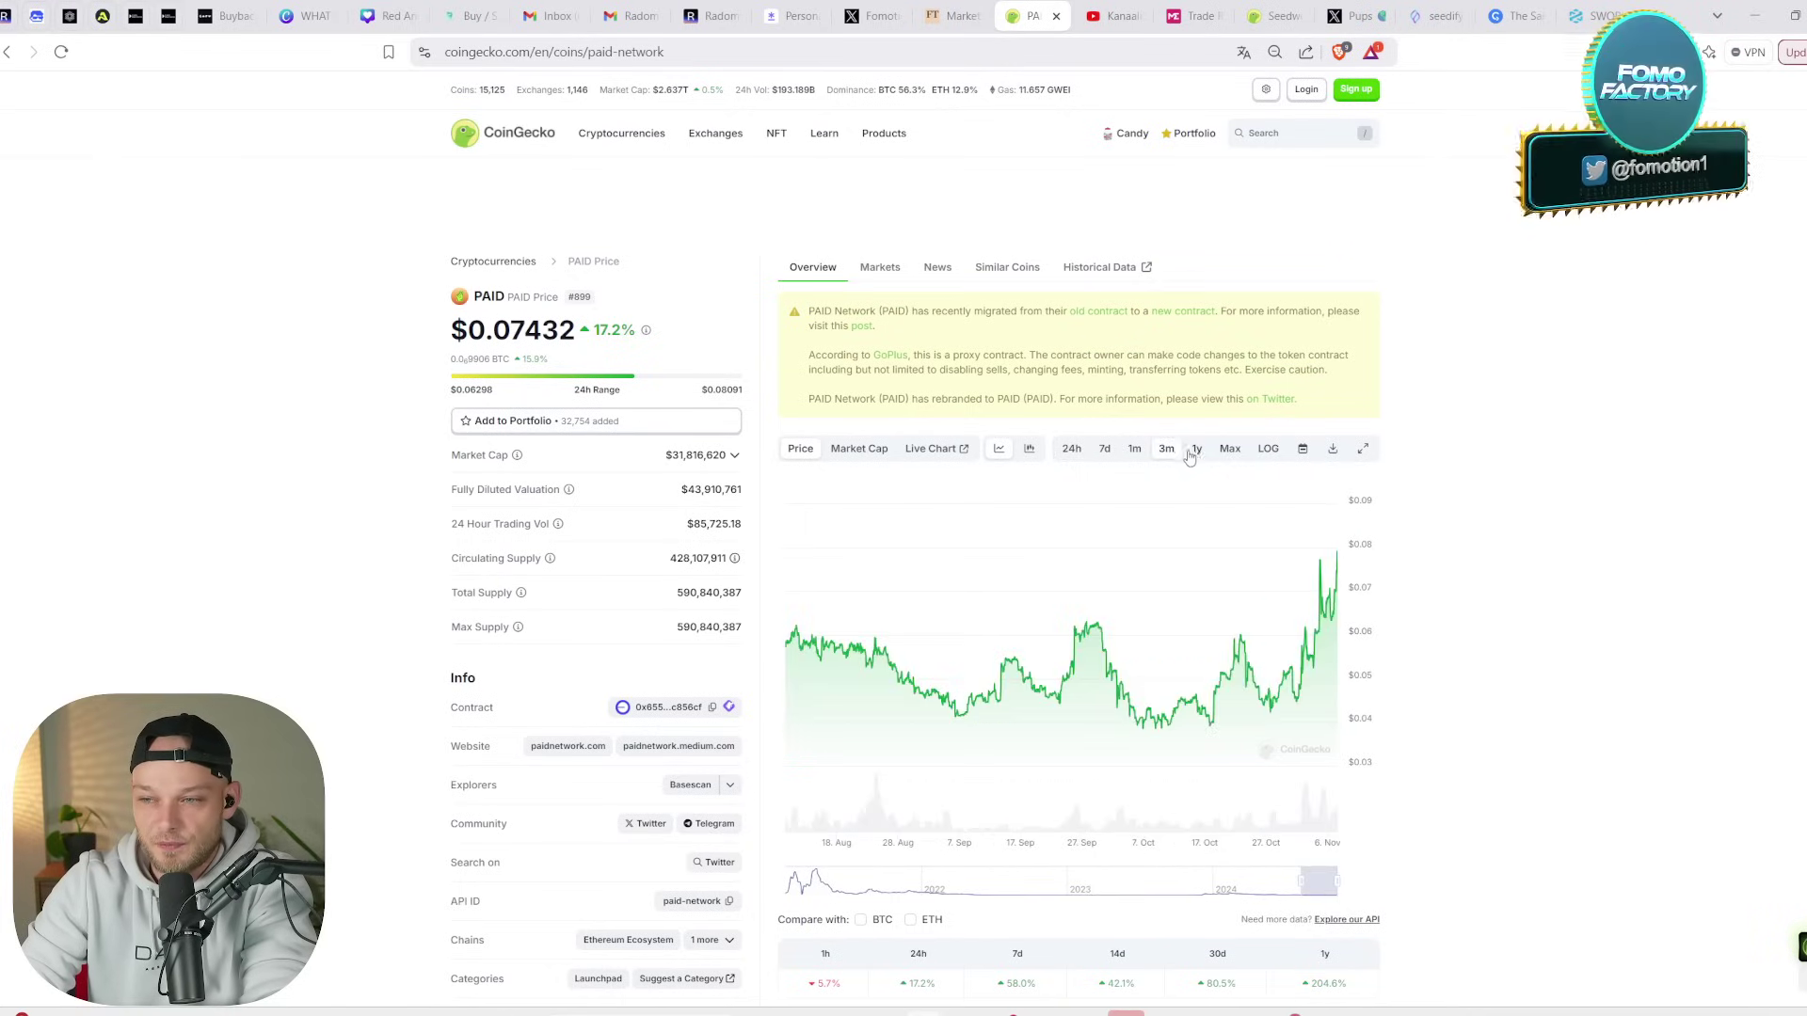
- Examine PAID's one-year price chart, extend its range back to mid-2023 and check the current price
{"action": "left_click", "coordinate": [1194, 452]}
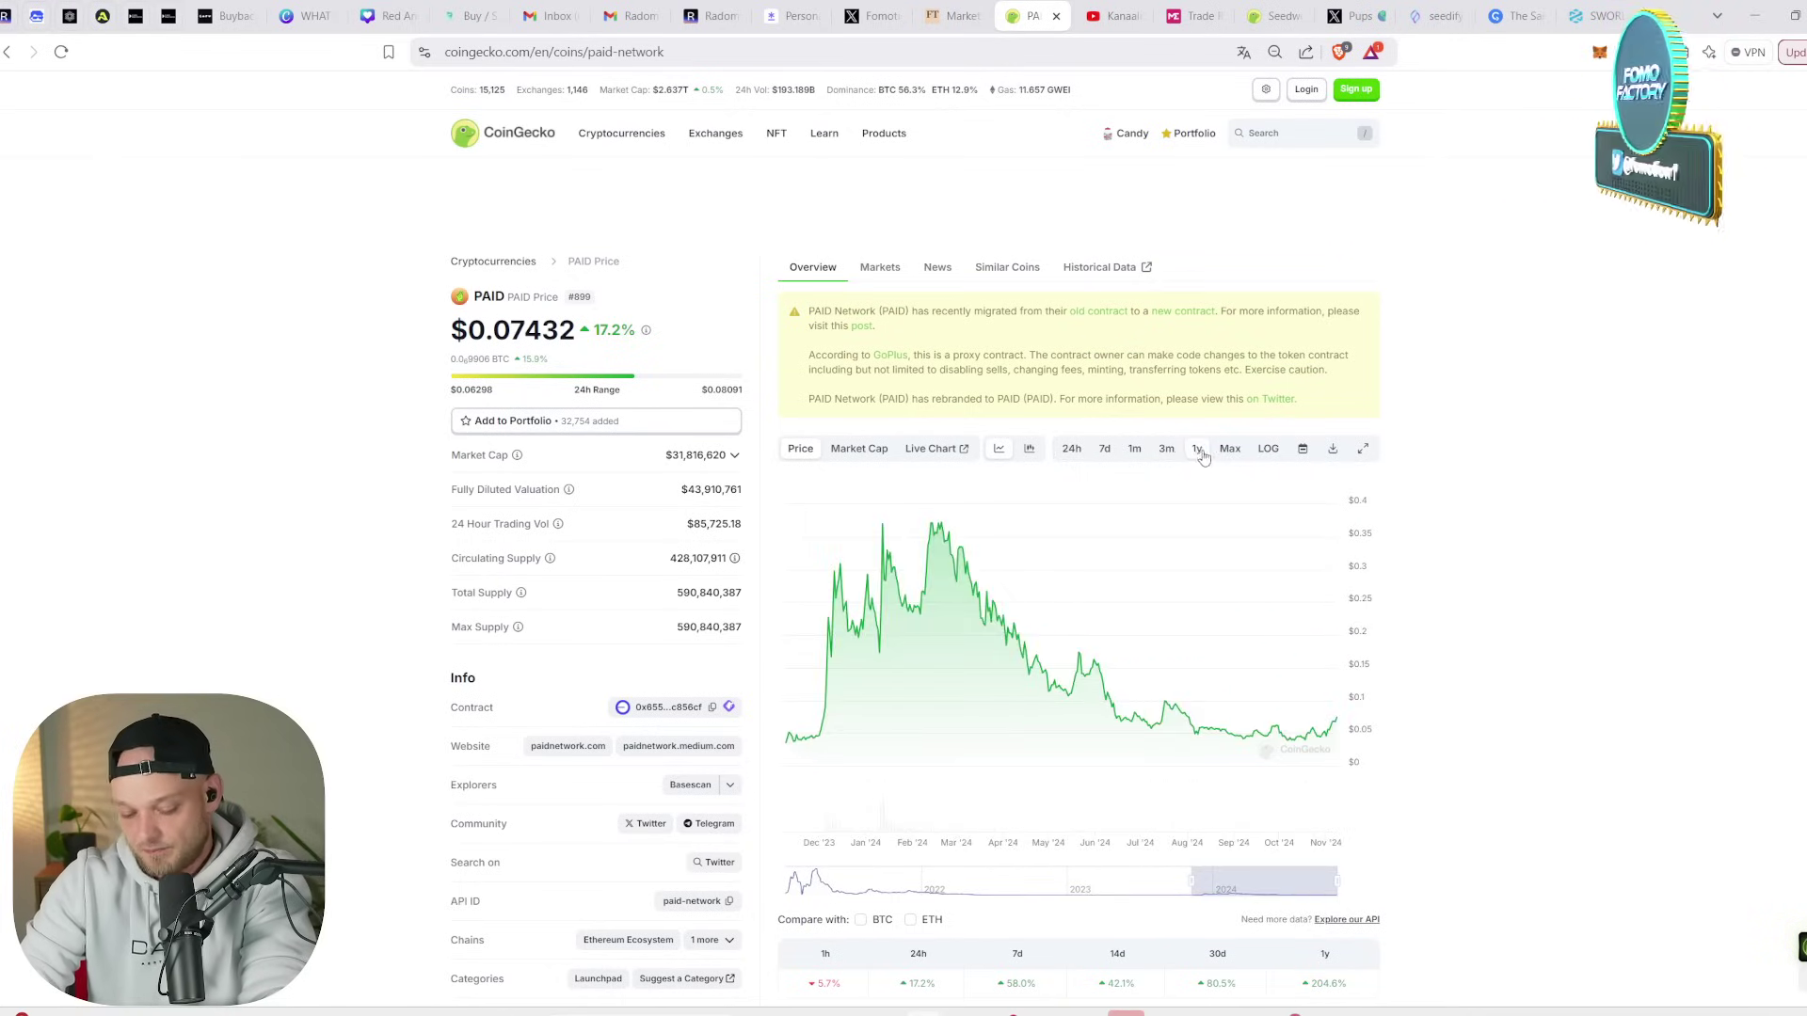
{"action": "left_click_drag", "start_coordinate": [1176, 880], "coordinate": [1162, 895]}
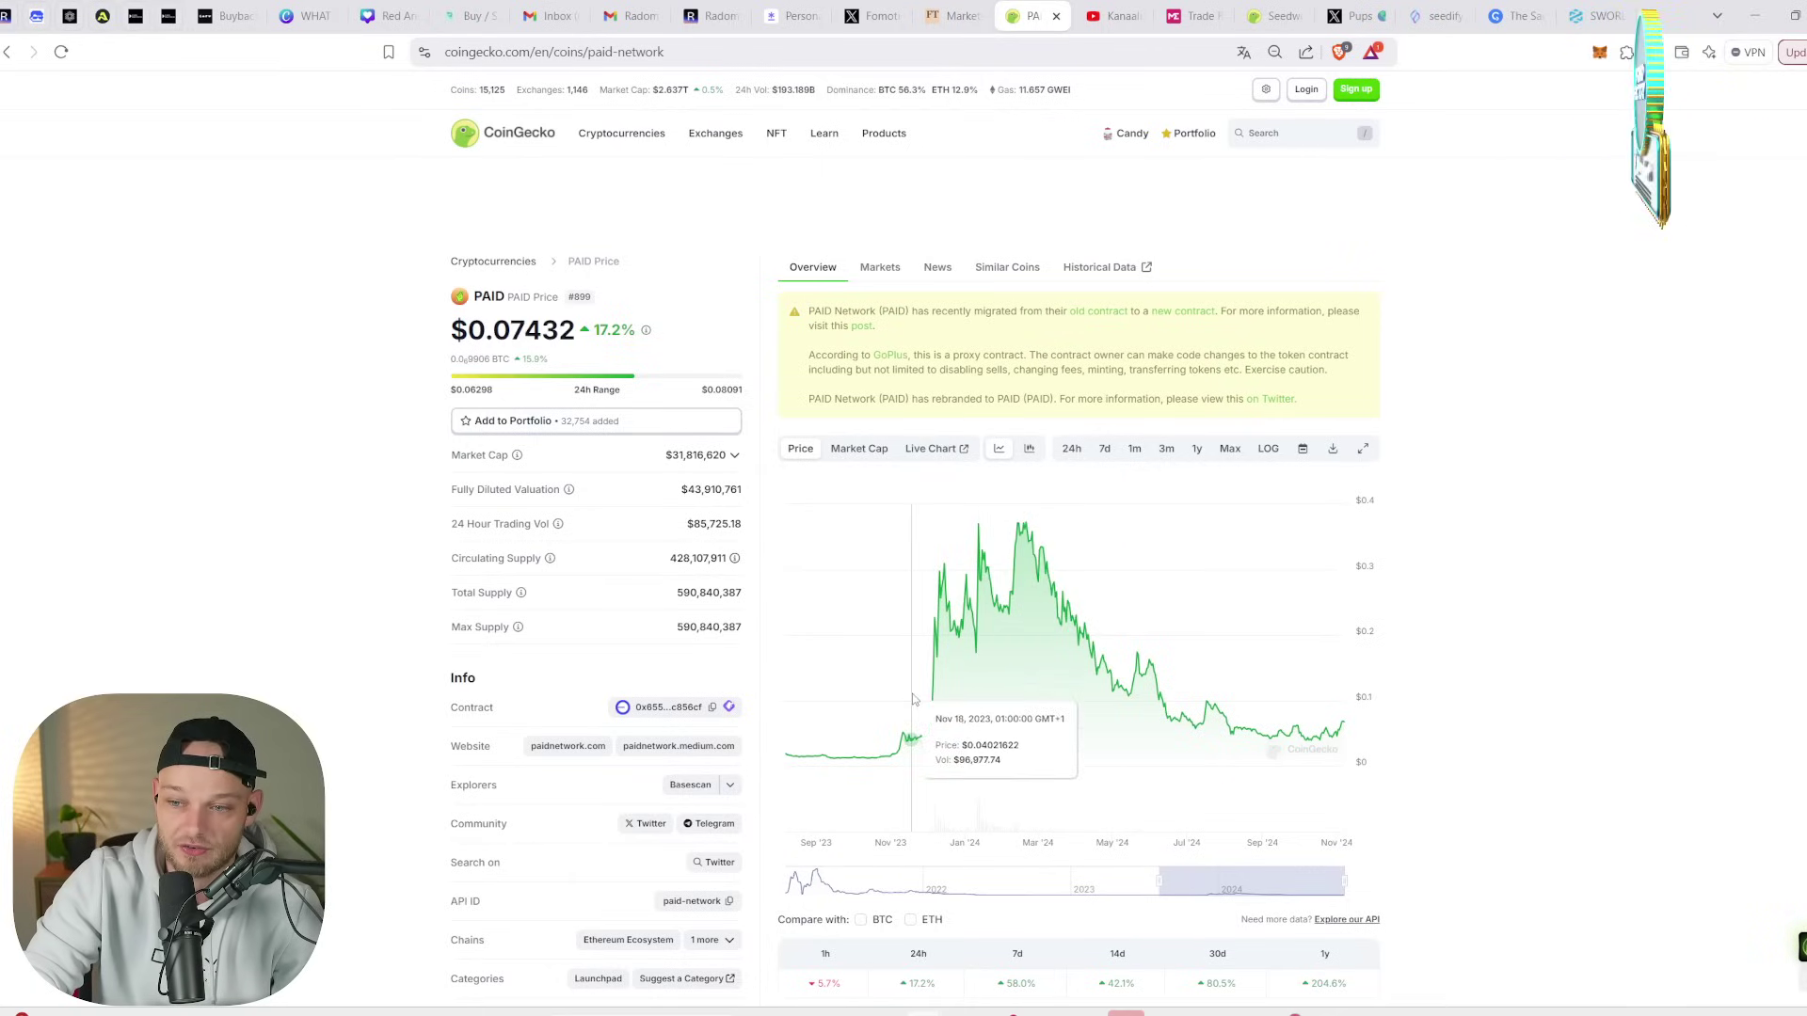
{"action": "scroll", "coordinate": [1009, 527], "scroll_direction": "down", "scroll_amount": 1}
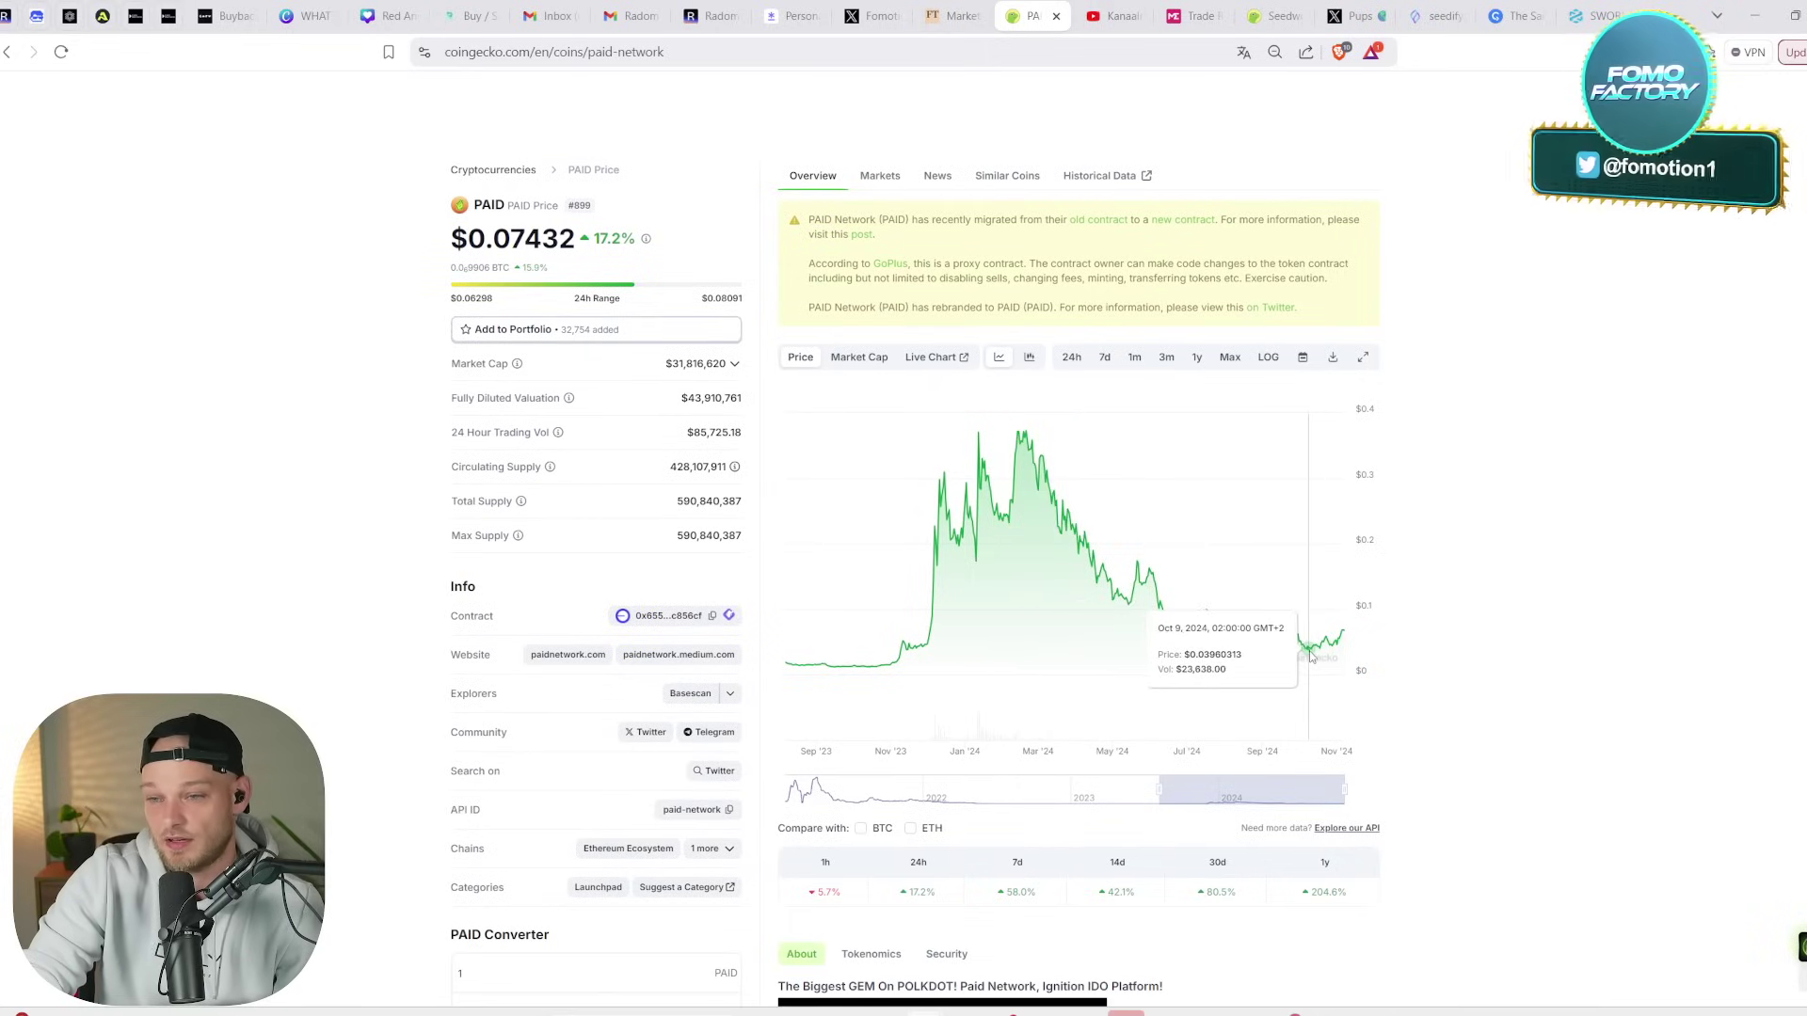
{"action": "double_click", "coordinate": [466, 236]}
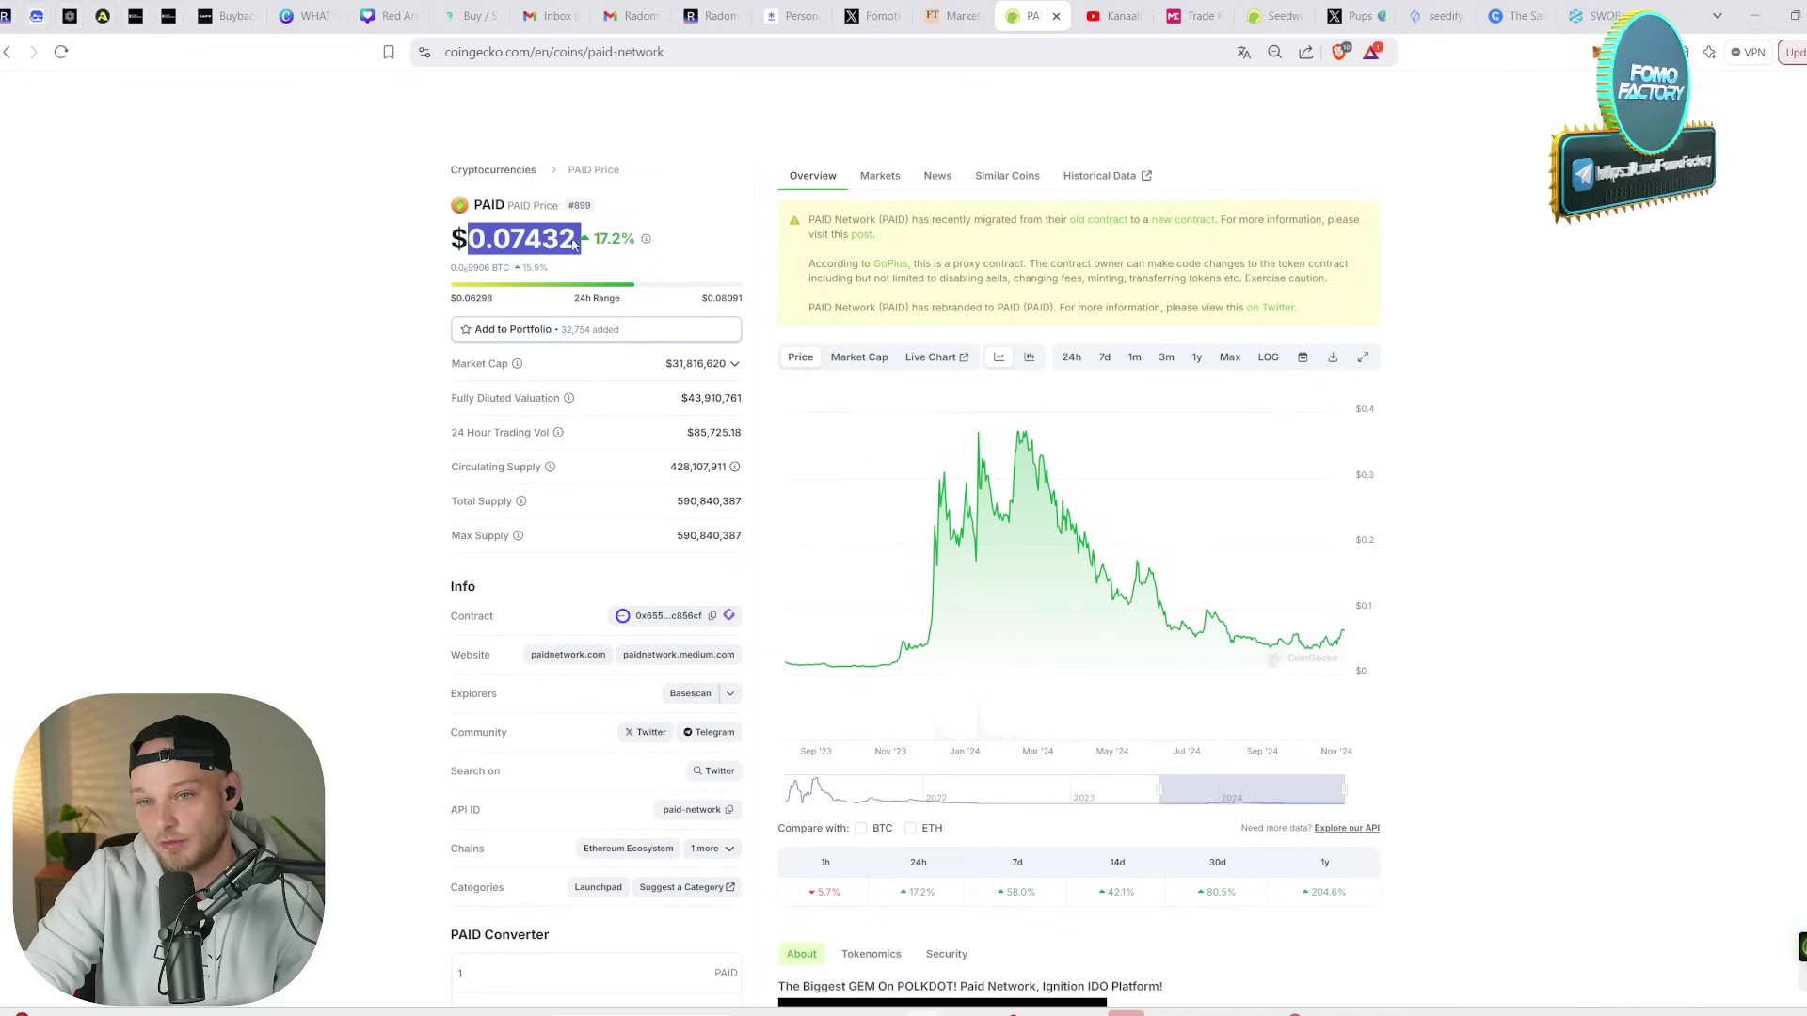
{"action": "left_click", "coordinate": [145, 312]}
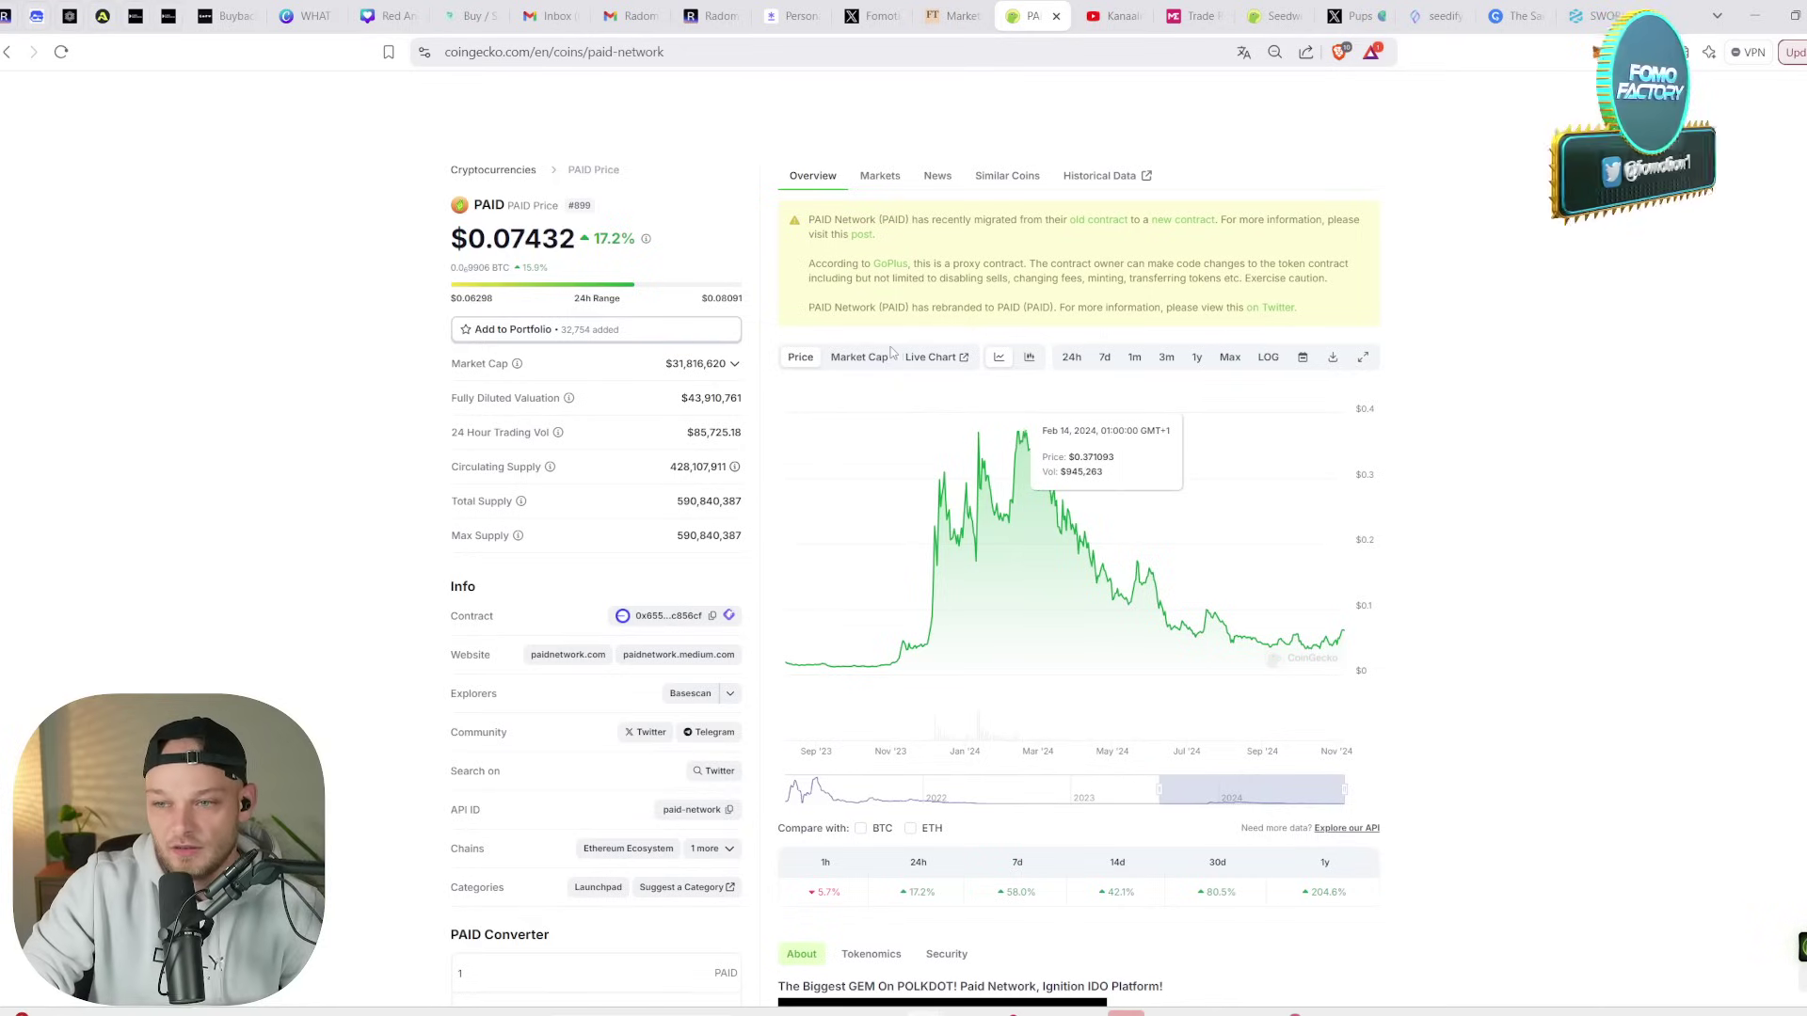
- Show PAID's market cap chart over its maximum range and check the current market cap
{"action": "left_click", "coordinate": [858, 357]}
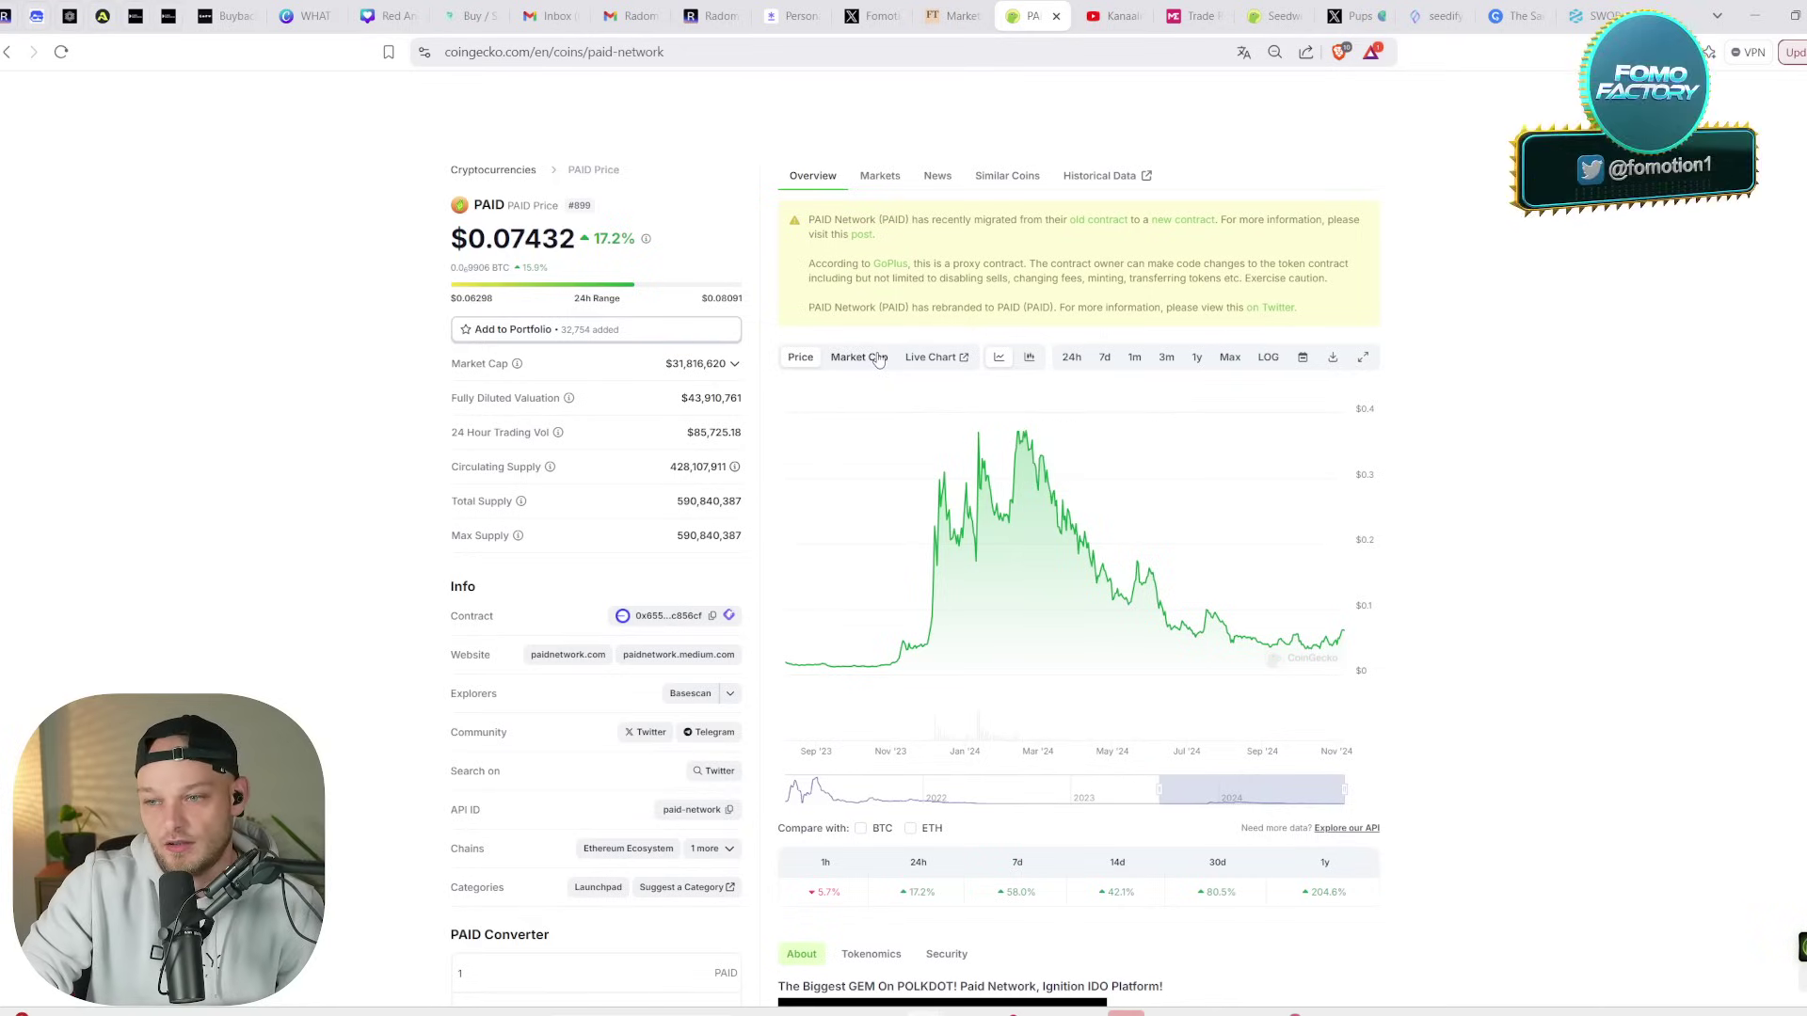
{"action": "left_click", "coordinate": [1234, 361]}
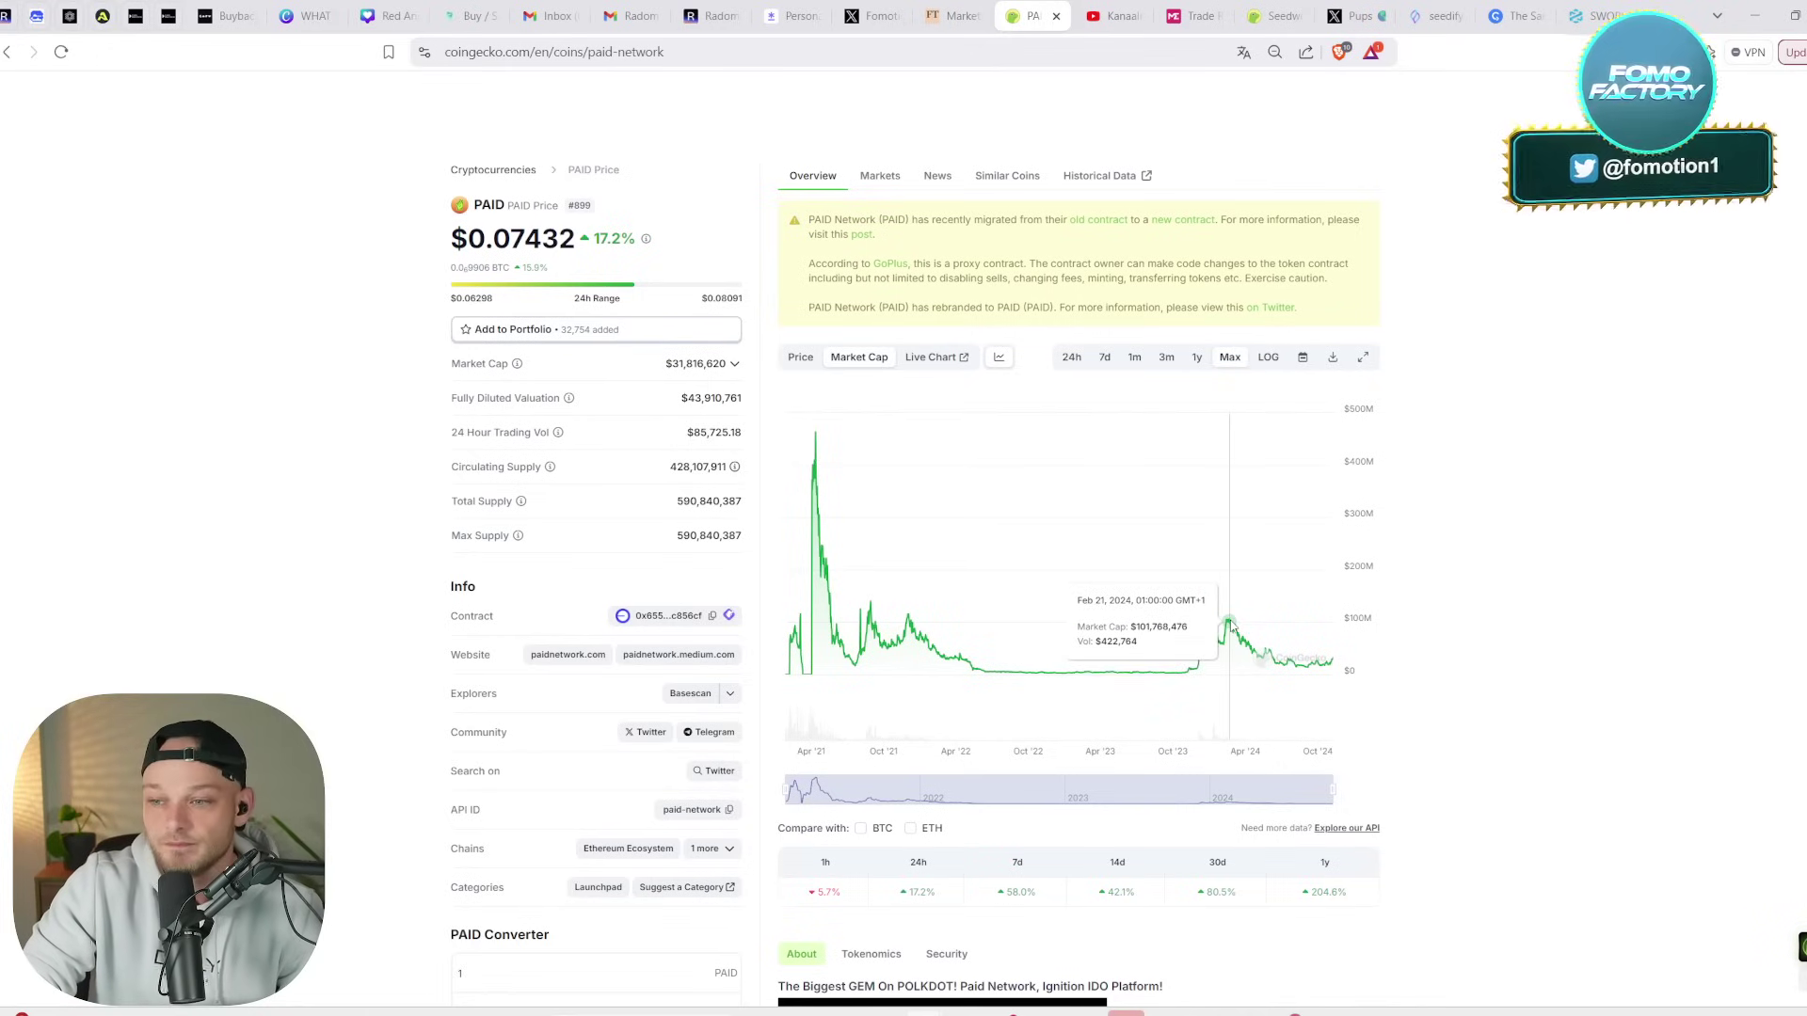
{"action": "left_click_drag", "start_coordinate": [671, 363], "coordinate": [707, 364]}
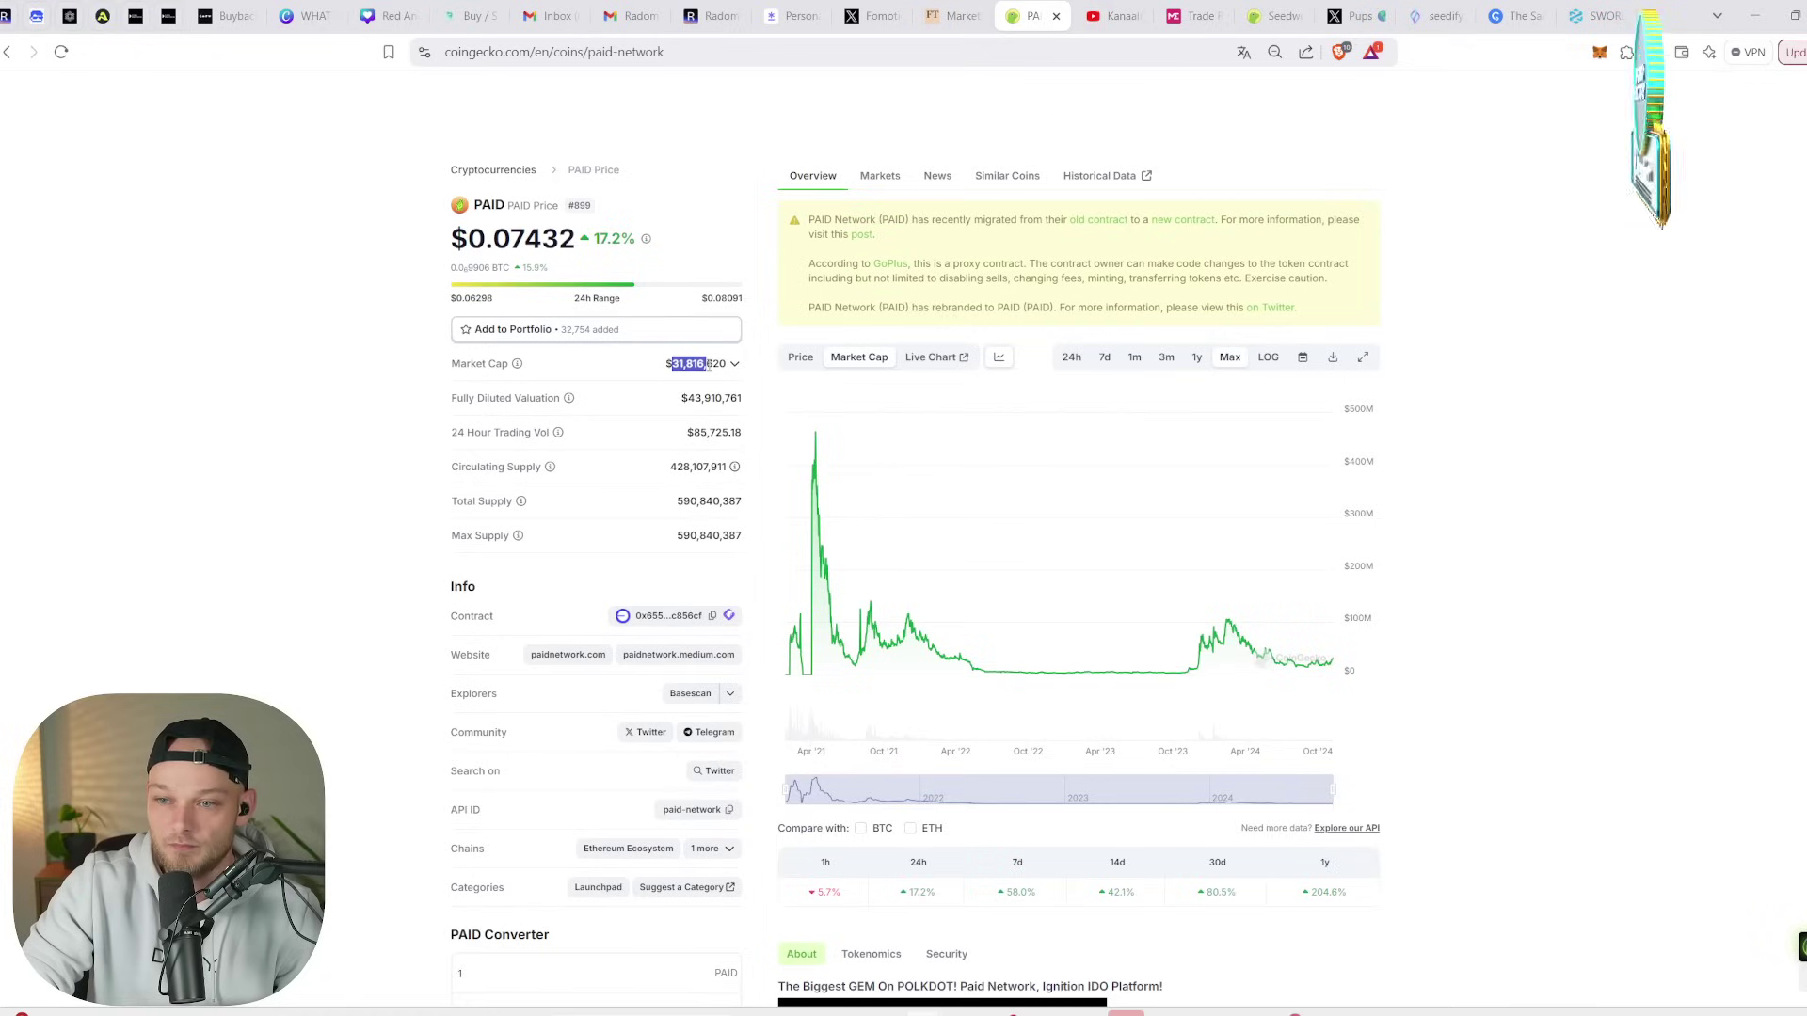
{"action": "left_click", "coordinate": [623, 381]}
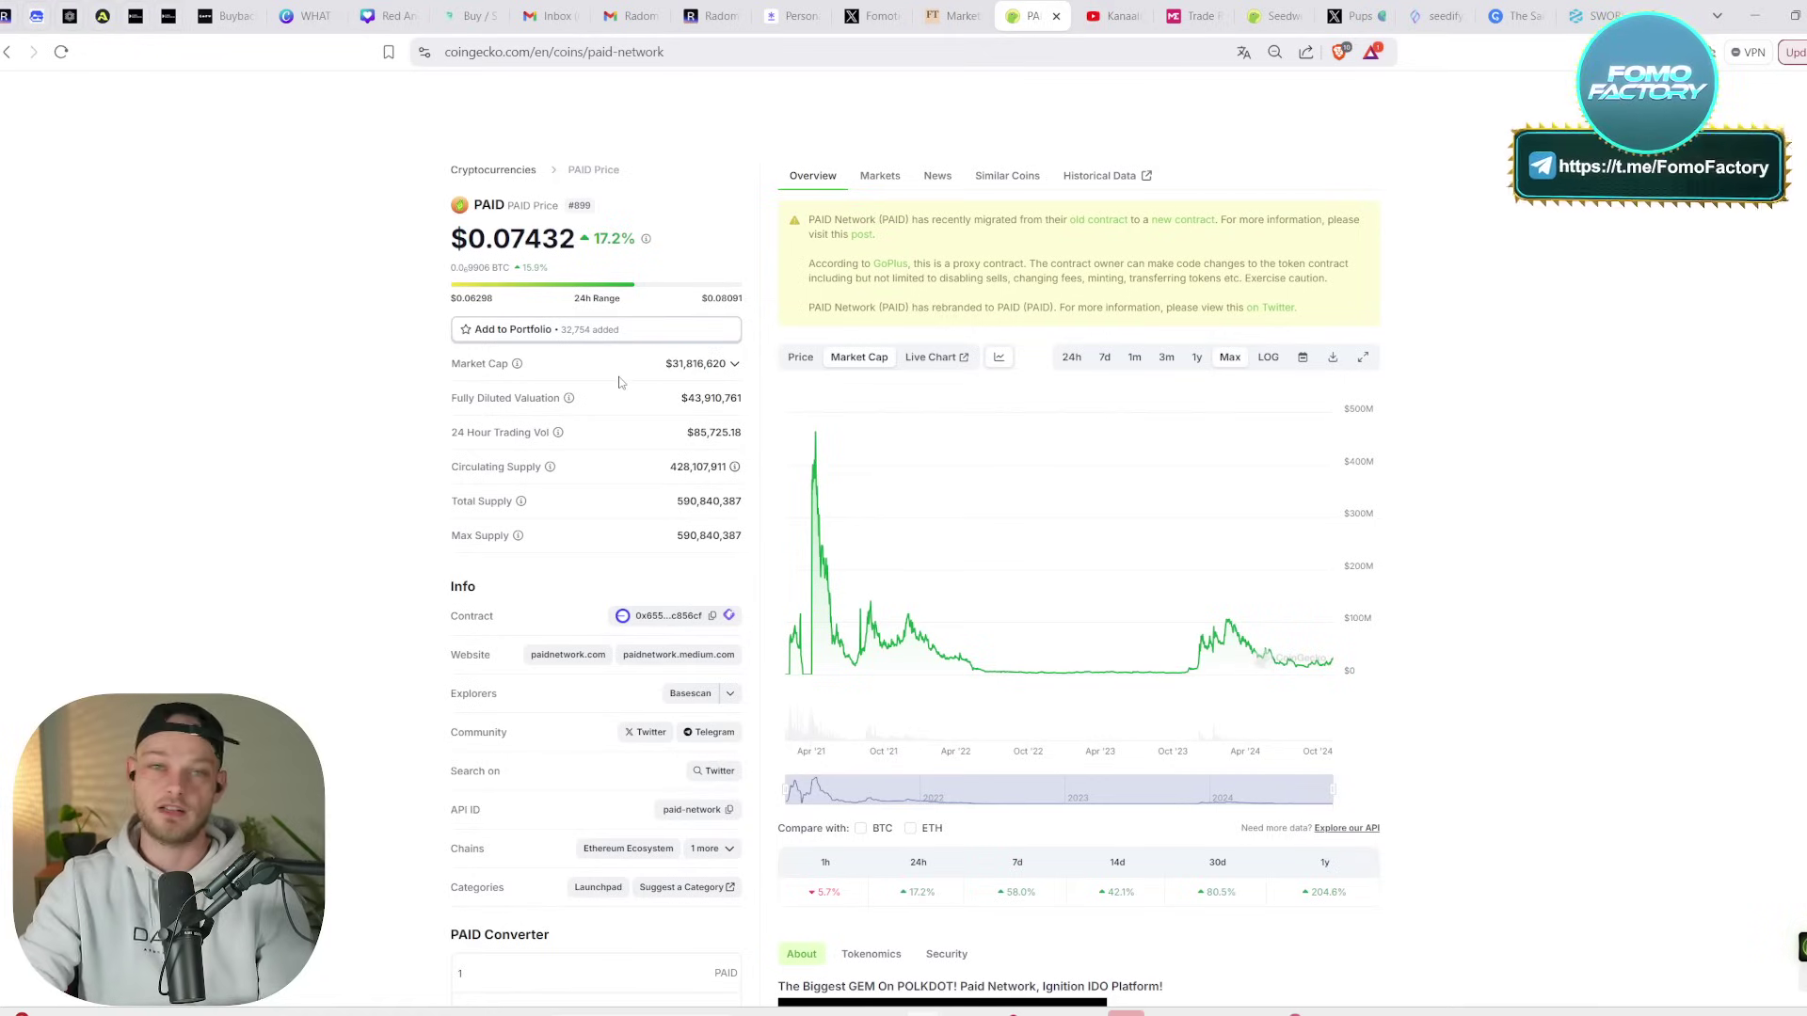
- Return to the Map2 workbook in Excel and add the coin Paid in A6 with a multiplier of 10x in D6
{"action": "mouse_move", "coordinate": [1245, 1012]}
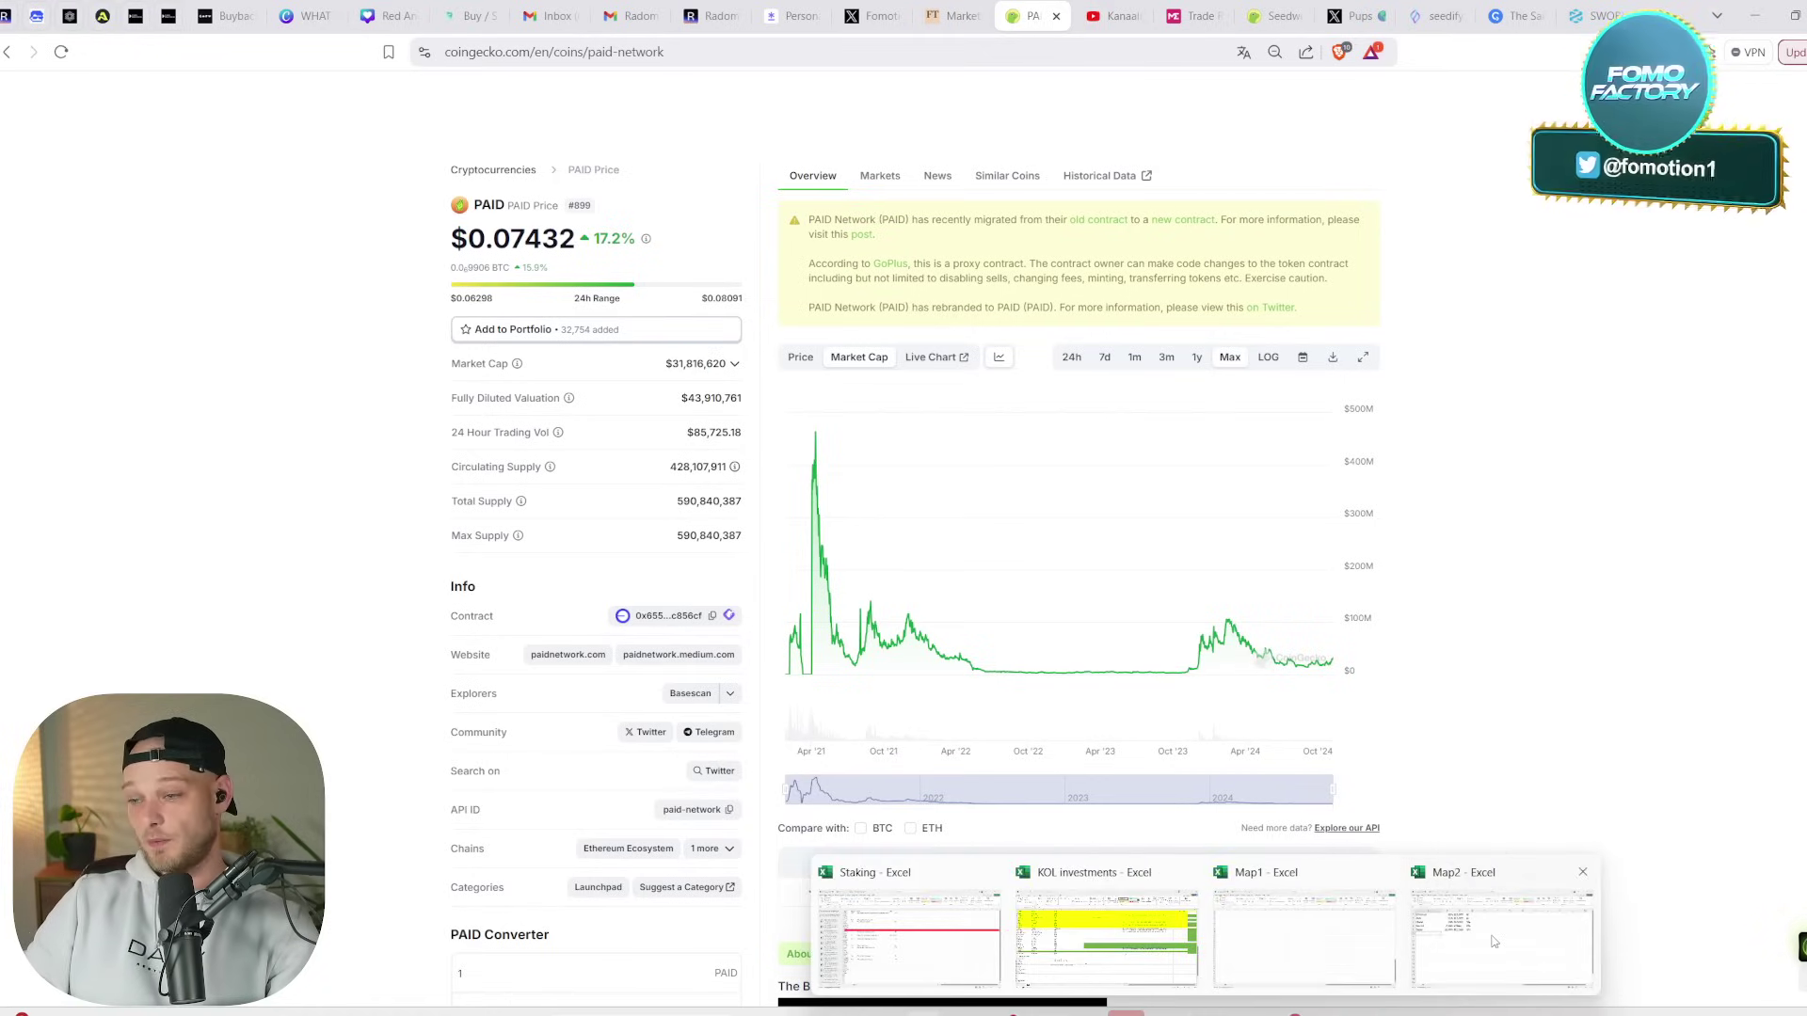
{"action": "left_click", "coordinate": [1505, 933]}
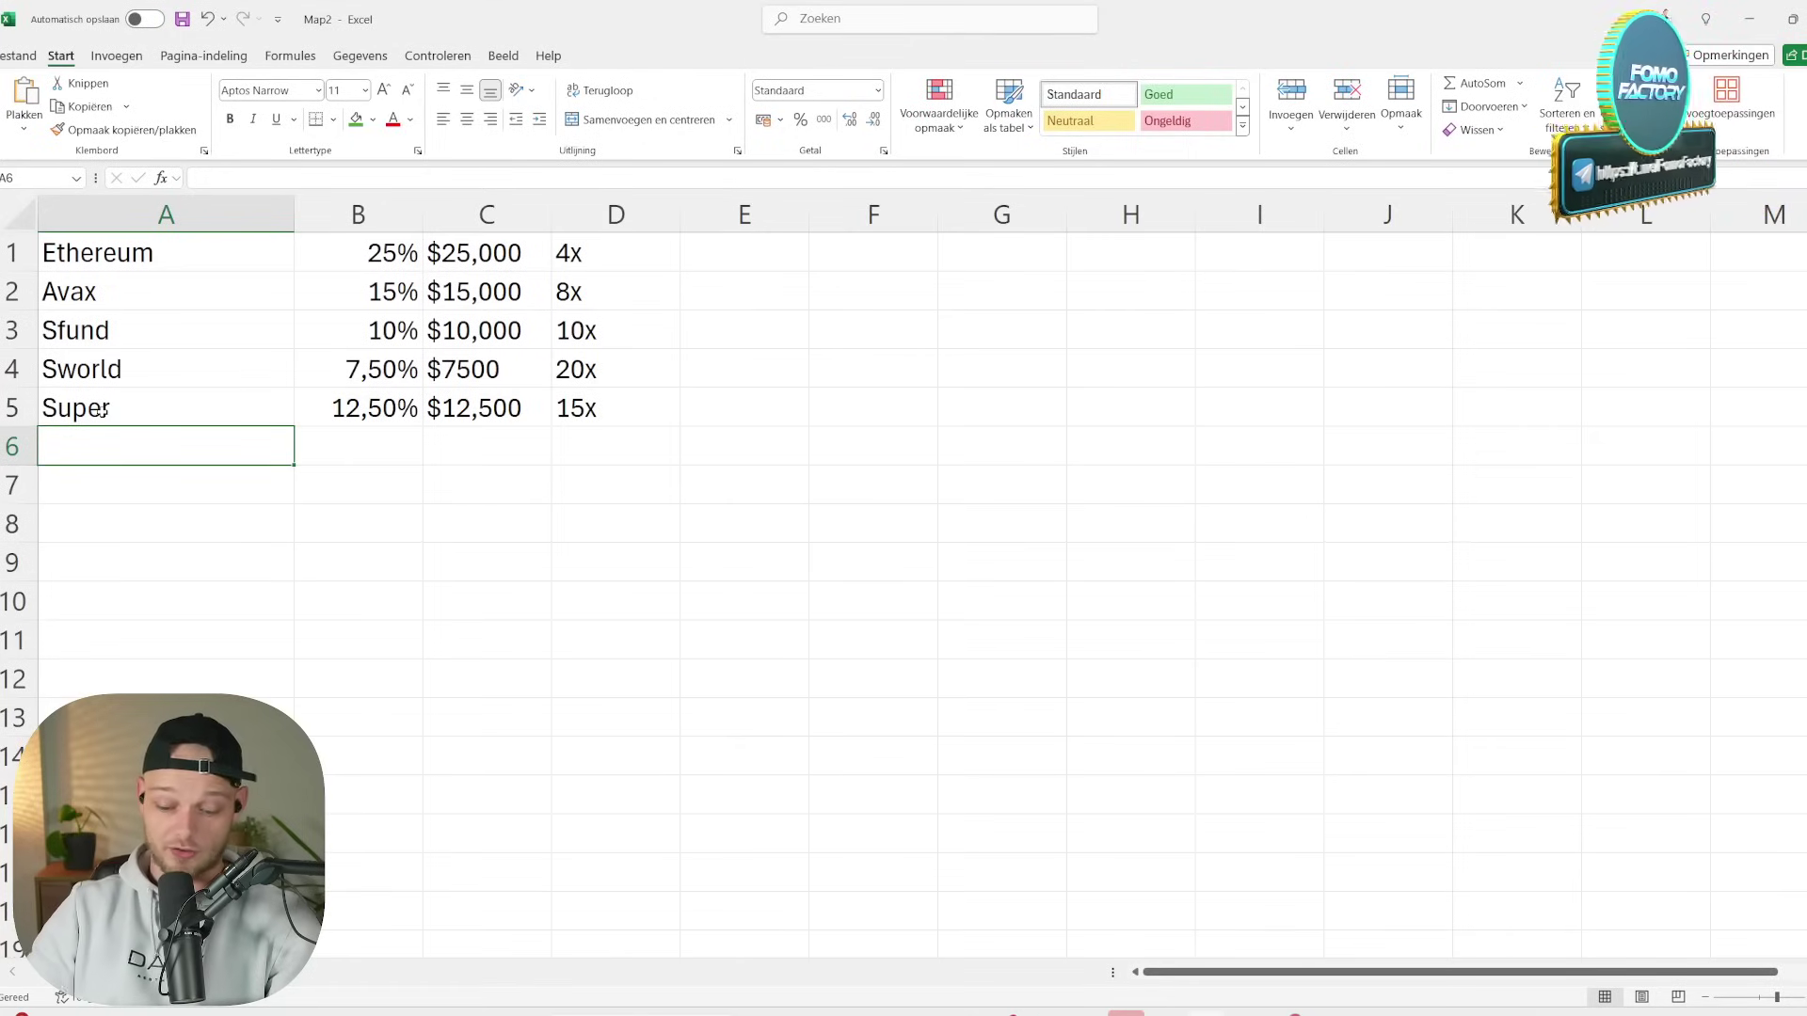
{"action": "type", "text": "Paid"}
{"action": "key", "text": "Tab"}
{"action": "key", "text": "Tab"}
{"action": "key", "text": "Tab"}
{"action": "type", "text": "1"}
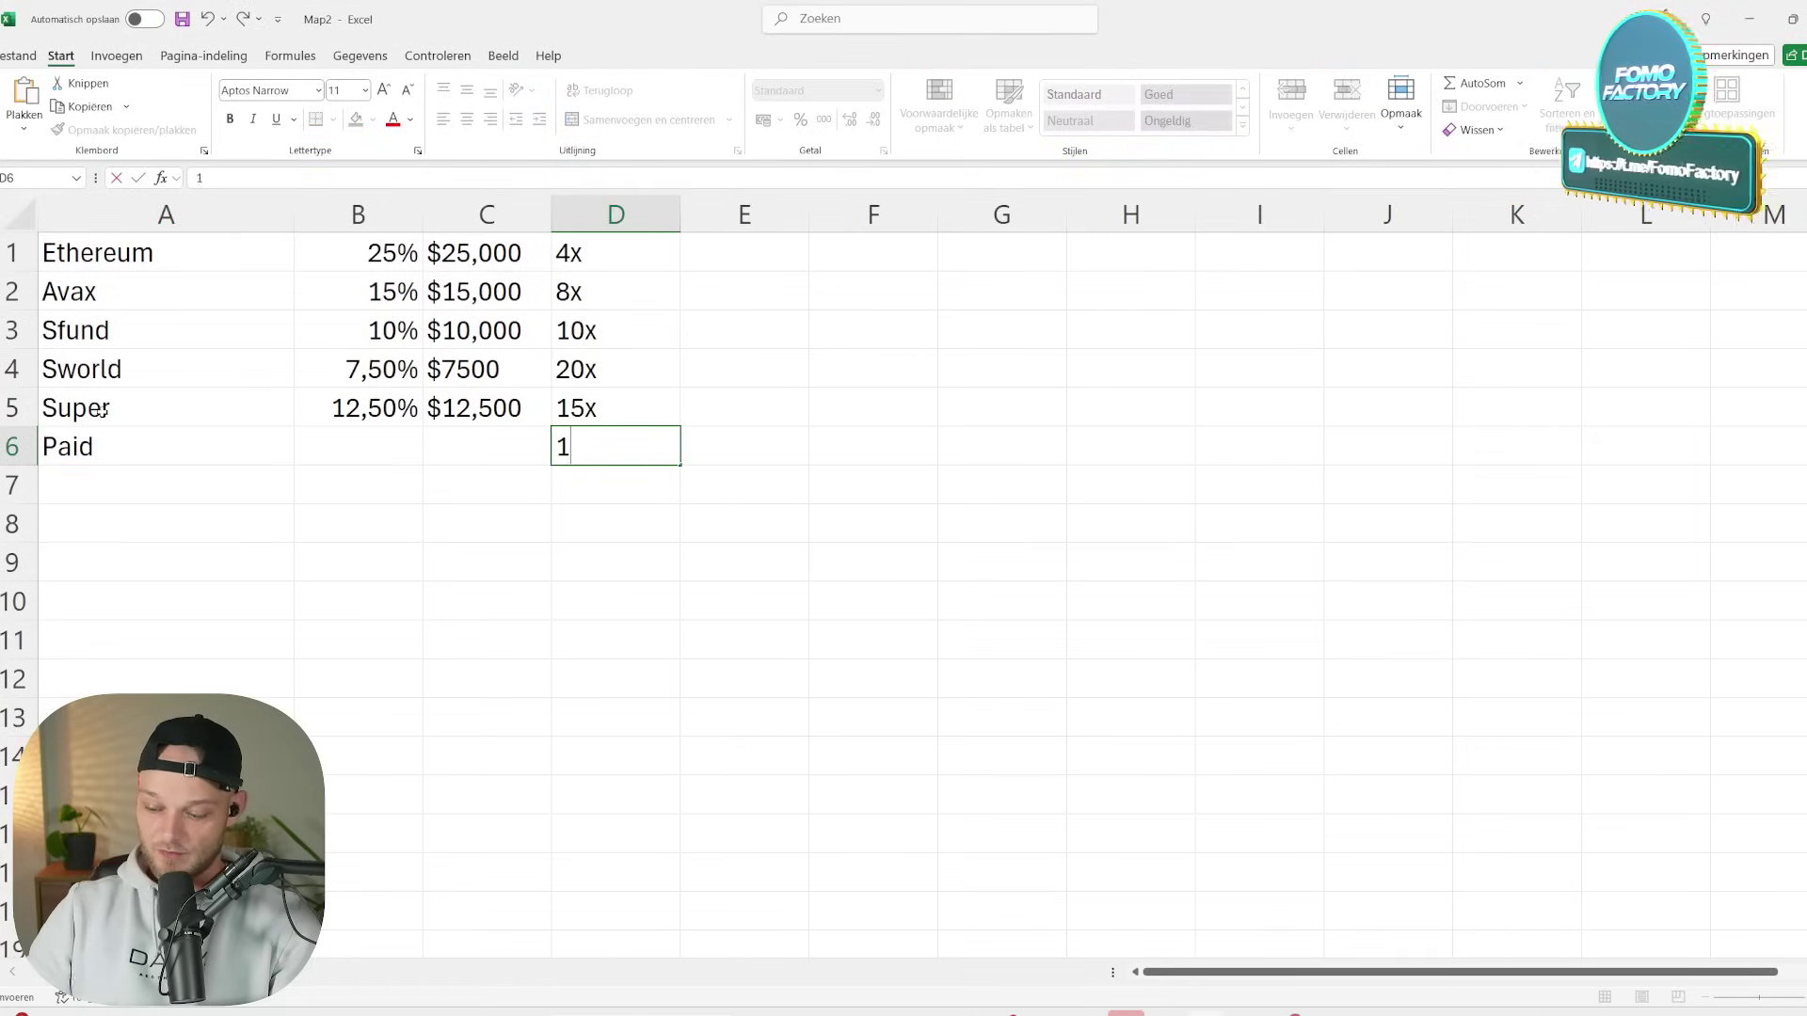
{"action": "type", "text": "0x"}
{"action": "left_click", "coordinate": [543, 470]}
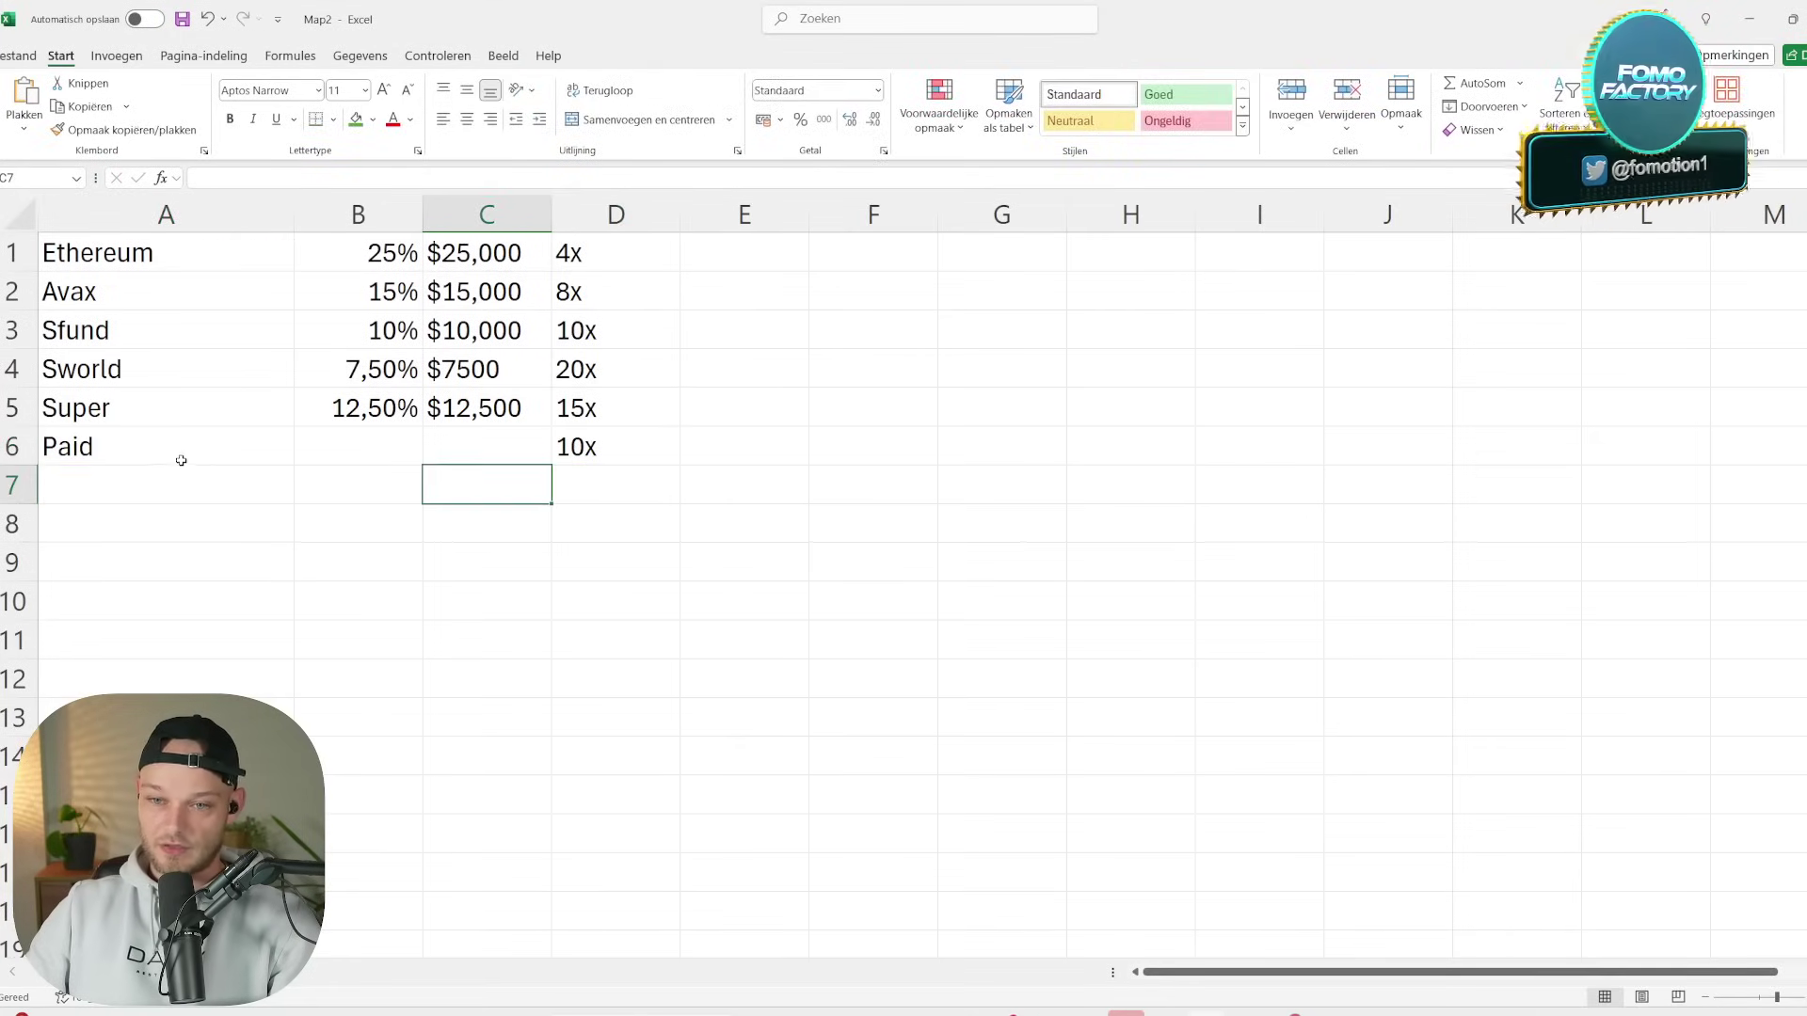
- Enter 5% in B6 and $5000 in C6 for the Paid row
{"action": "left_click", "coordinate": [341, 442]}
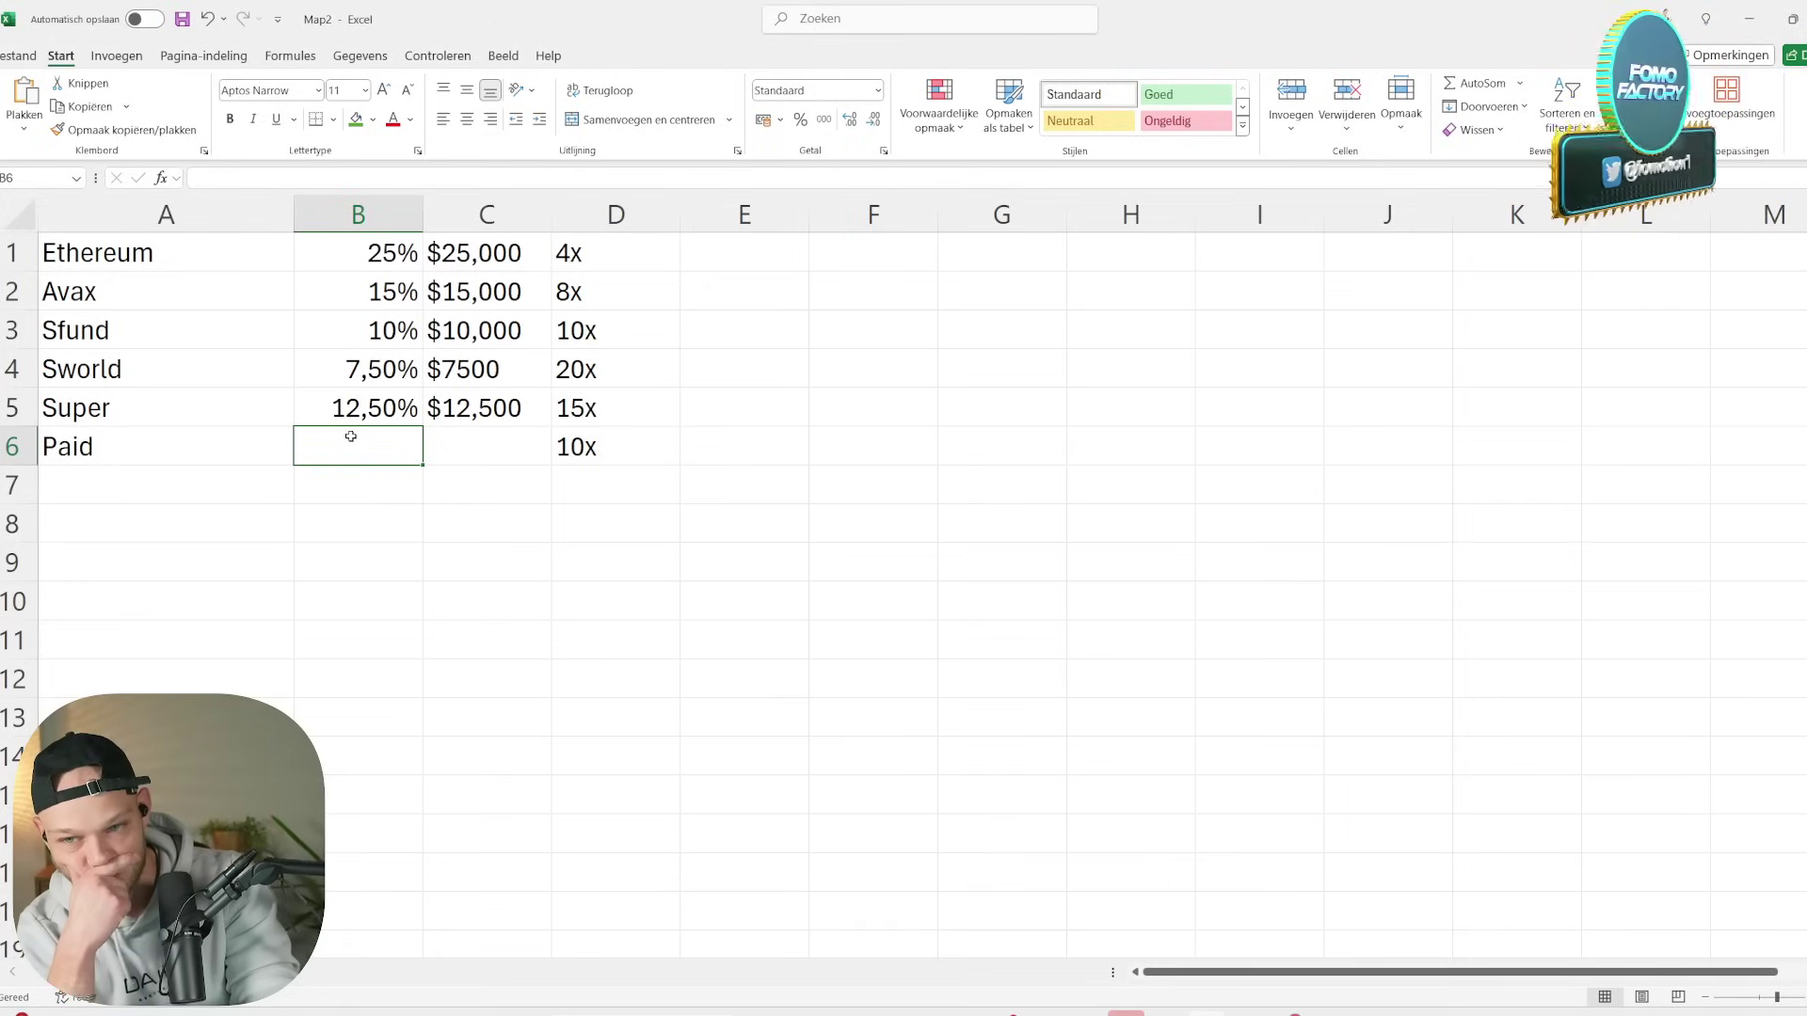
{"action": "type", "text": "5%"}
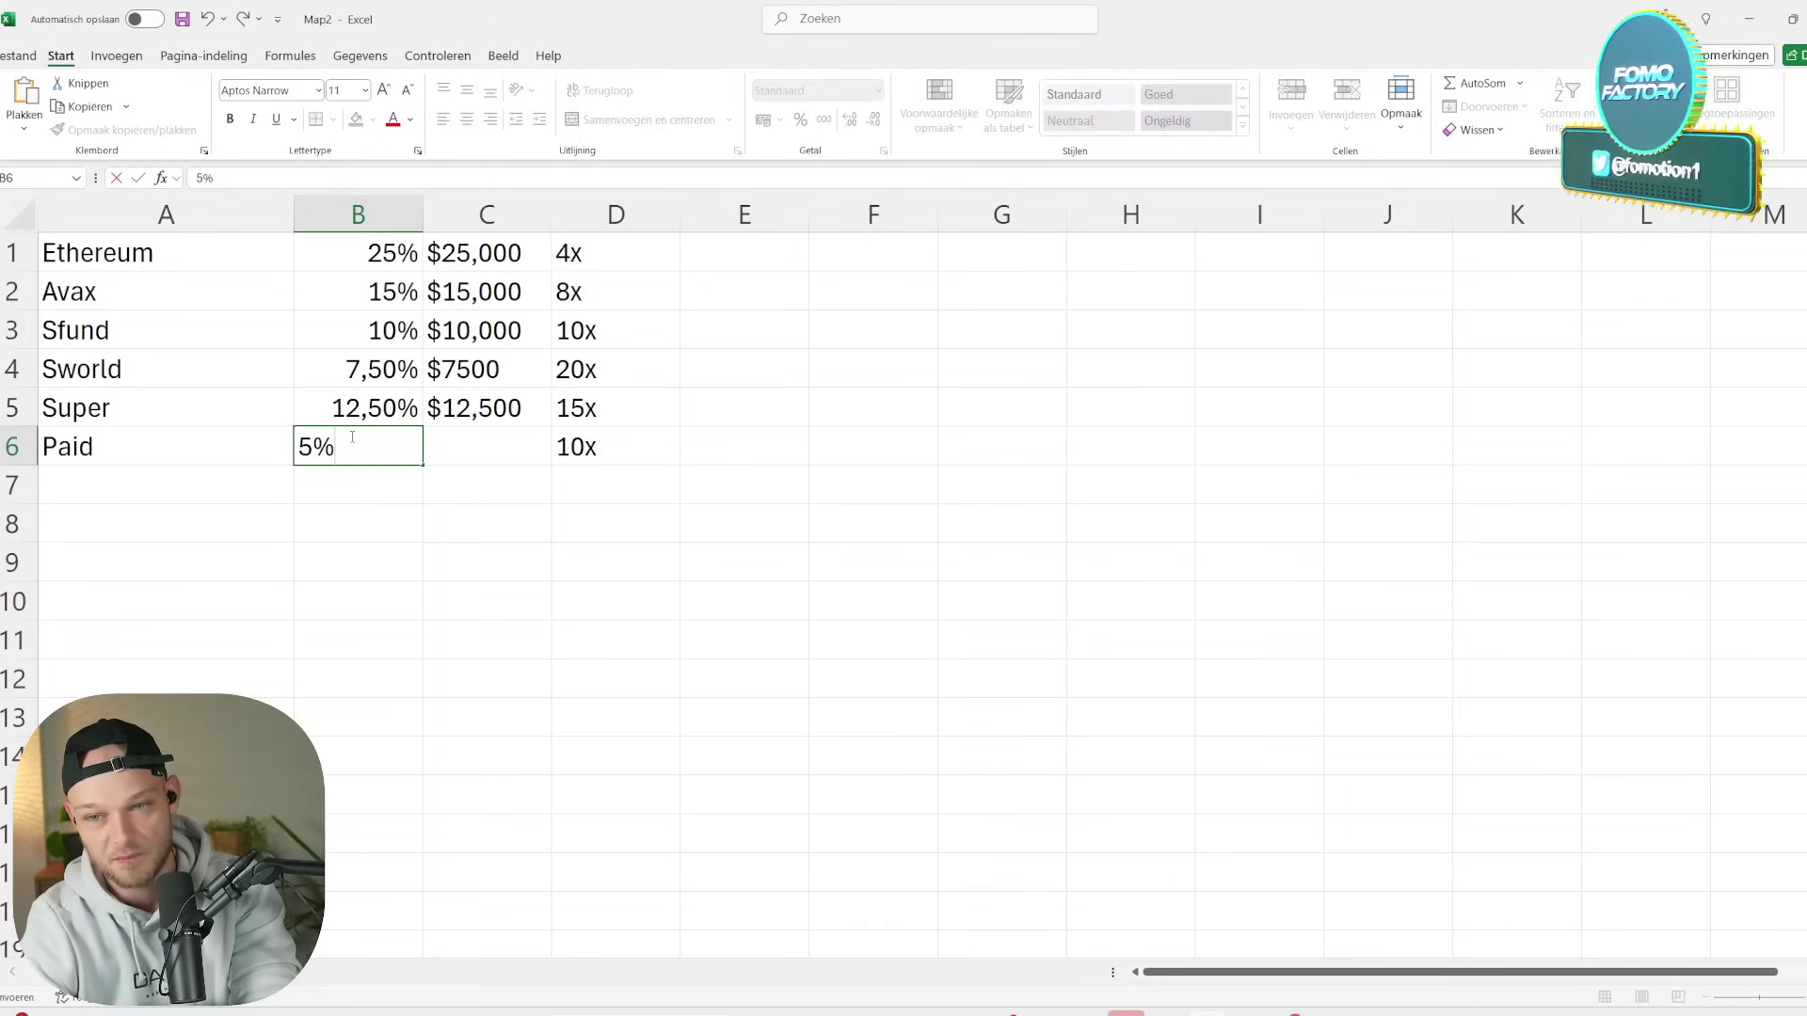
{"action": "key", "text": "Tab"}
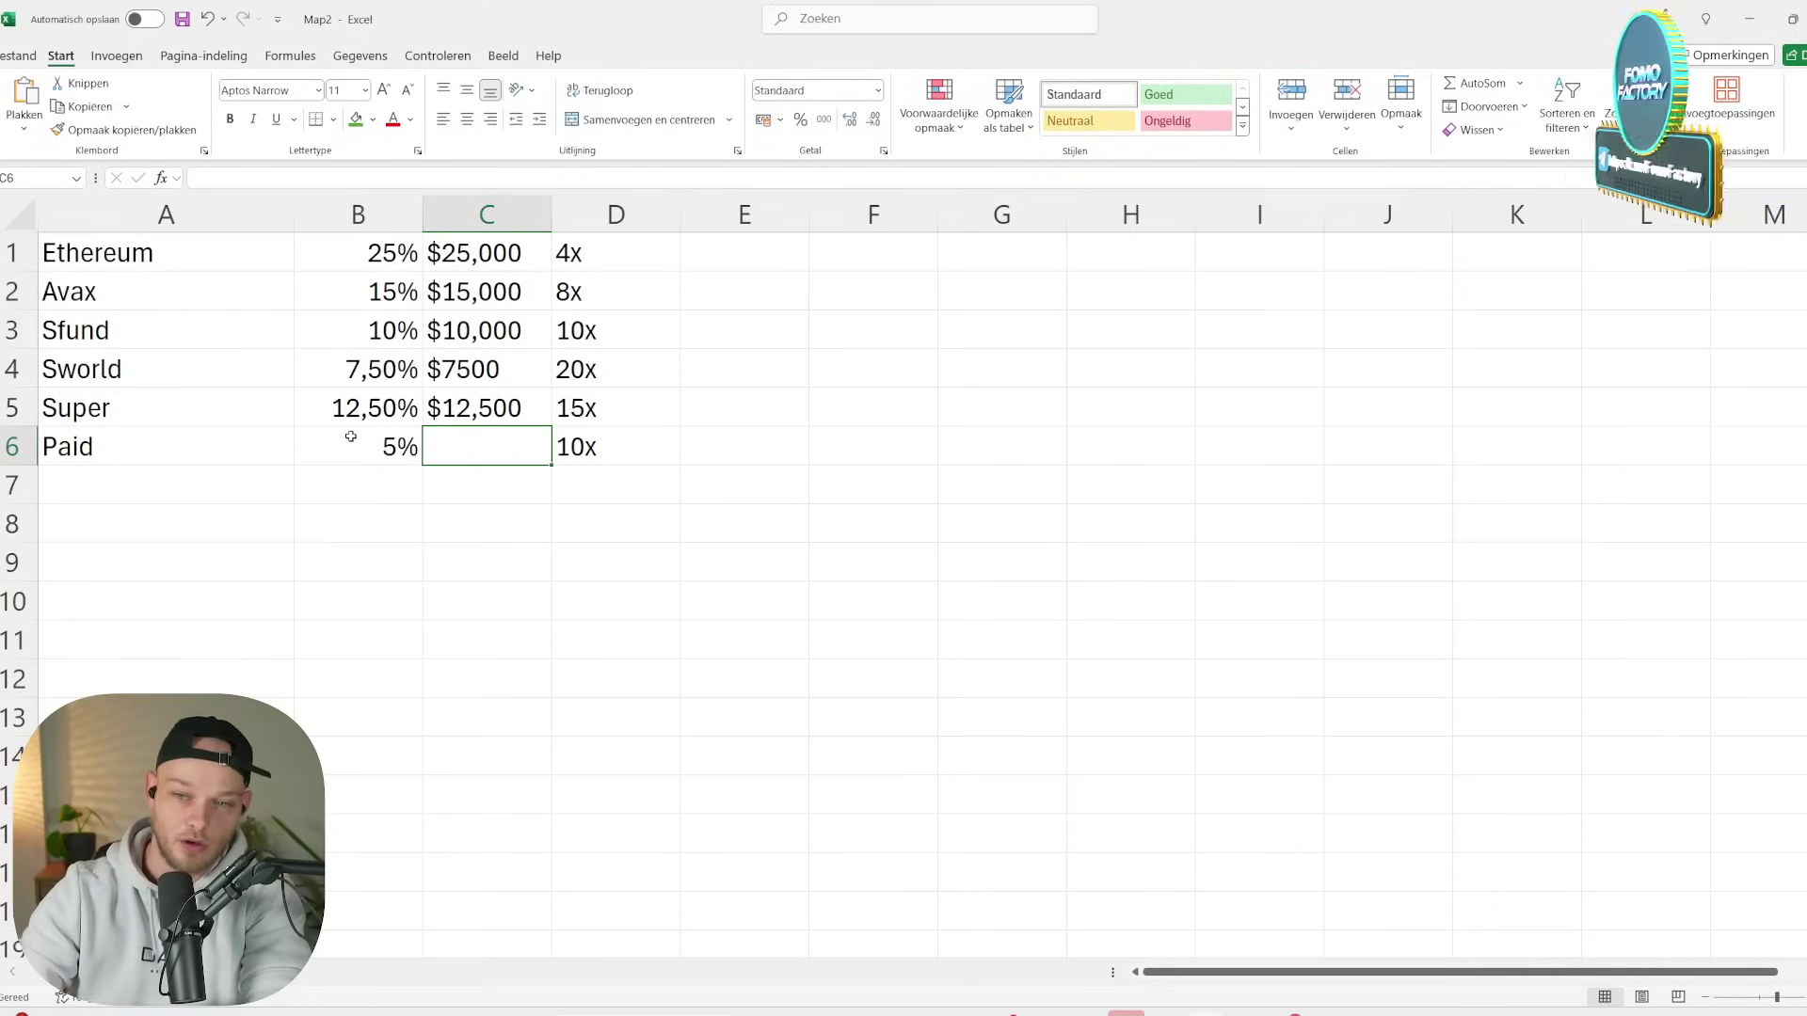
{"action": "type", "text": "$5000-"}
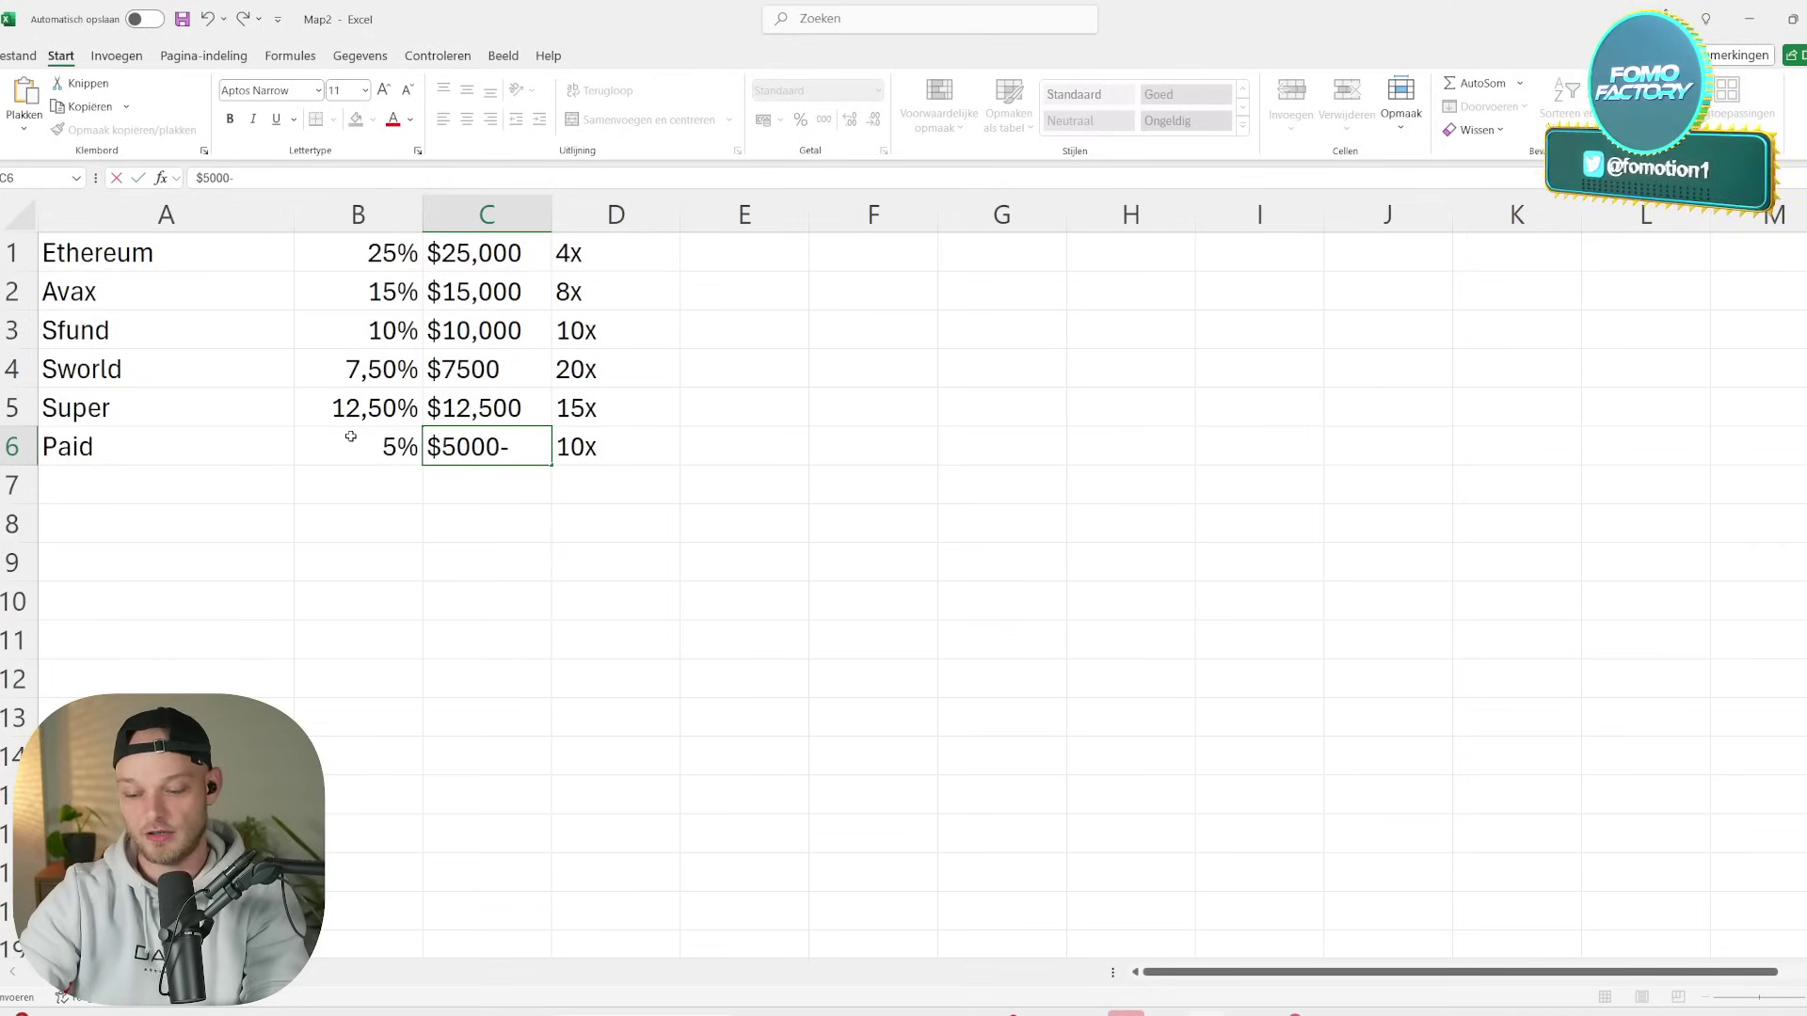
{"action": "key", "text": "BackSpace"}
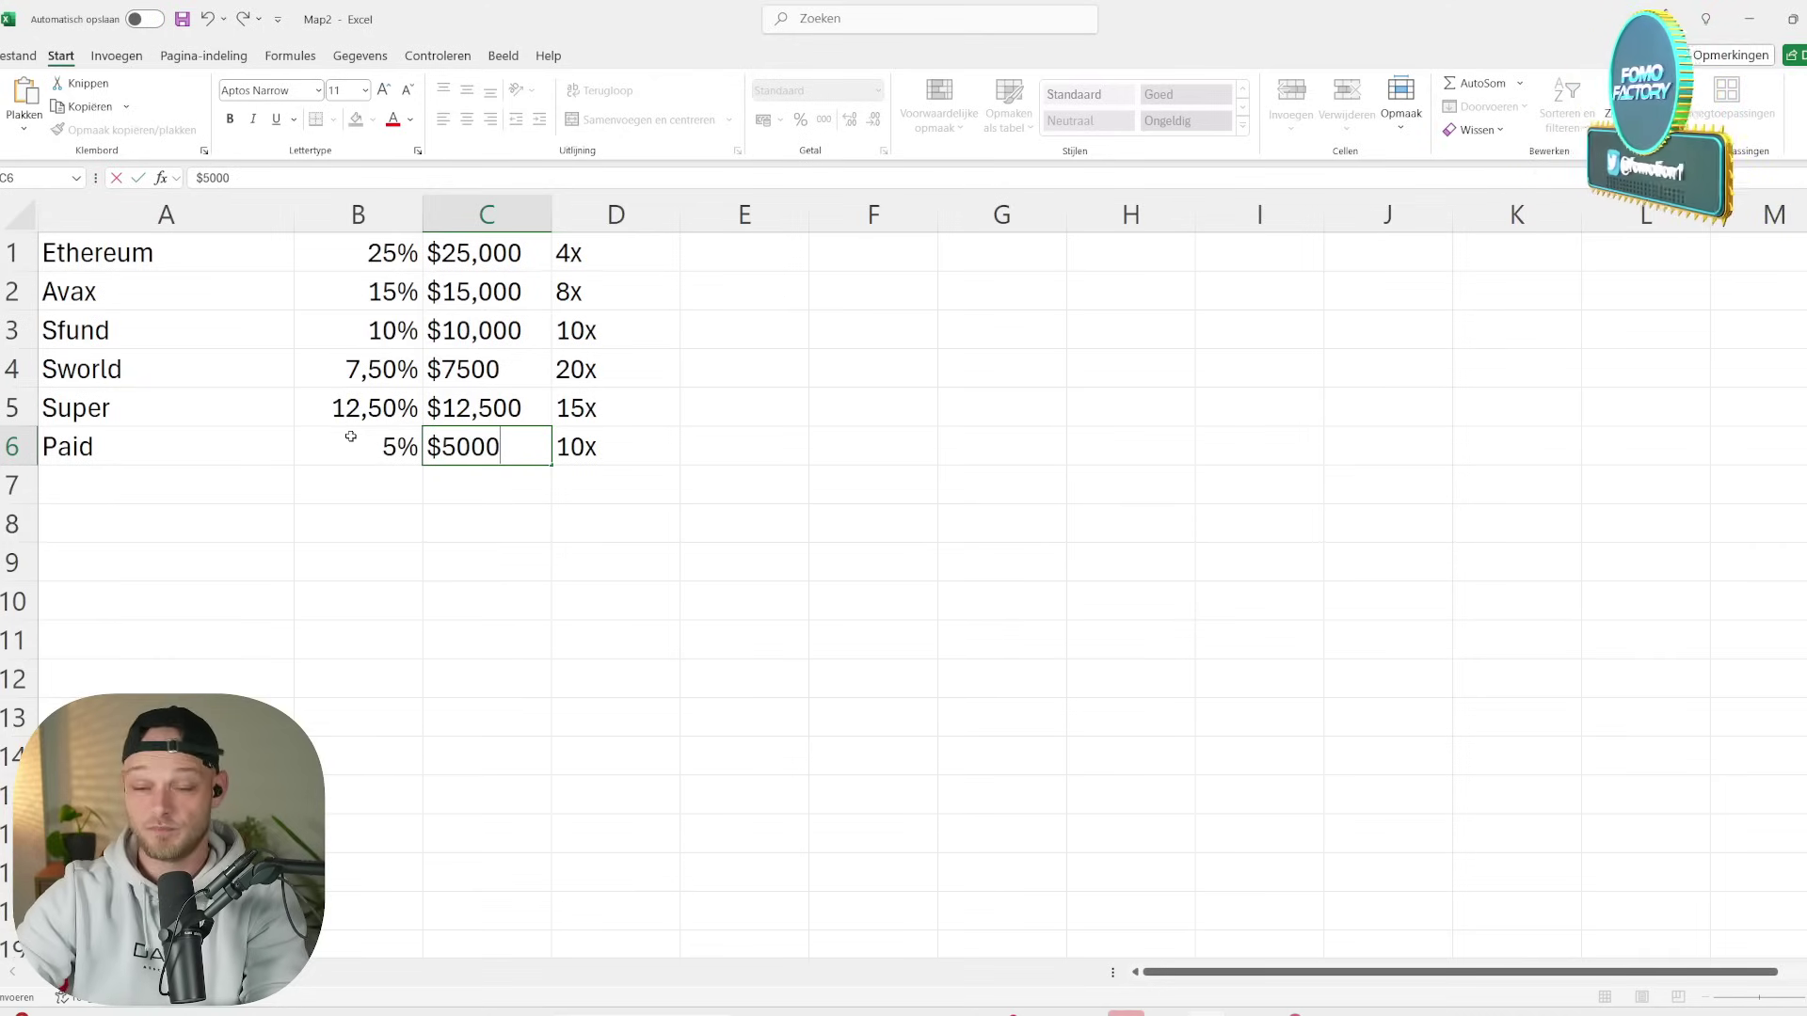
{"action": "left_click", "coordinate": [493, 538]}
{"action": "left_click", "coordinate": [109, 502]}
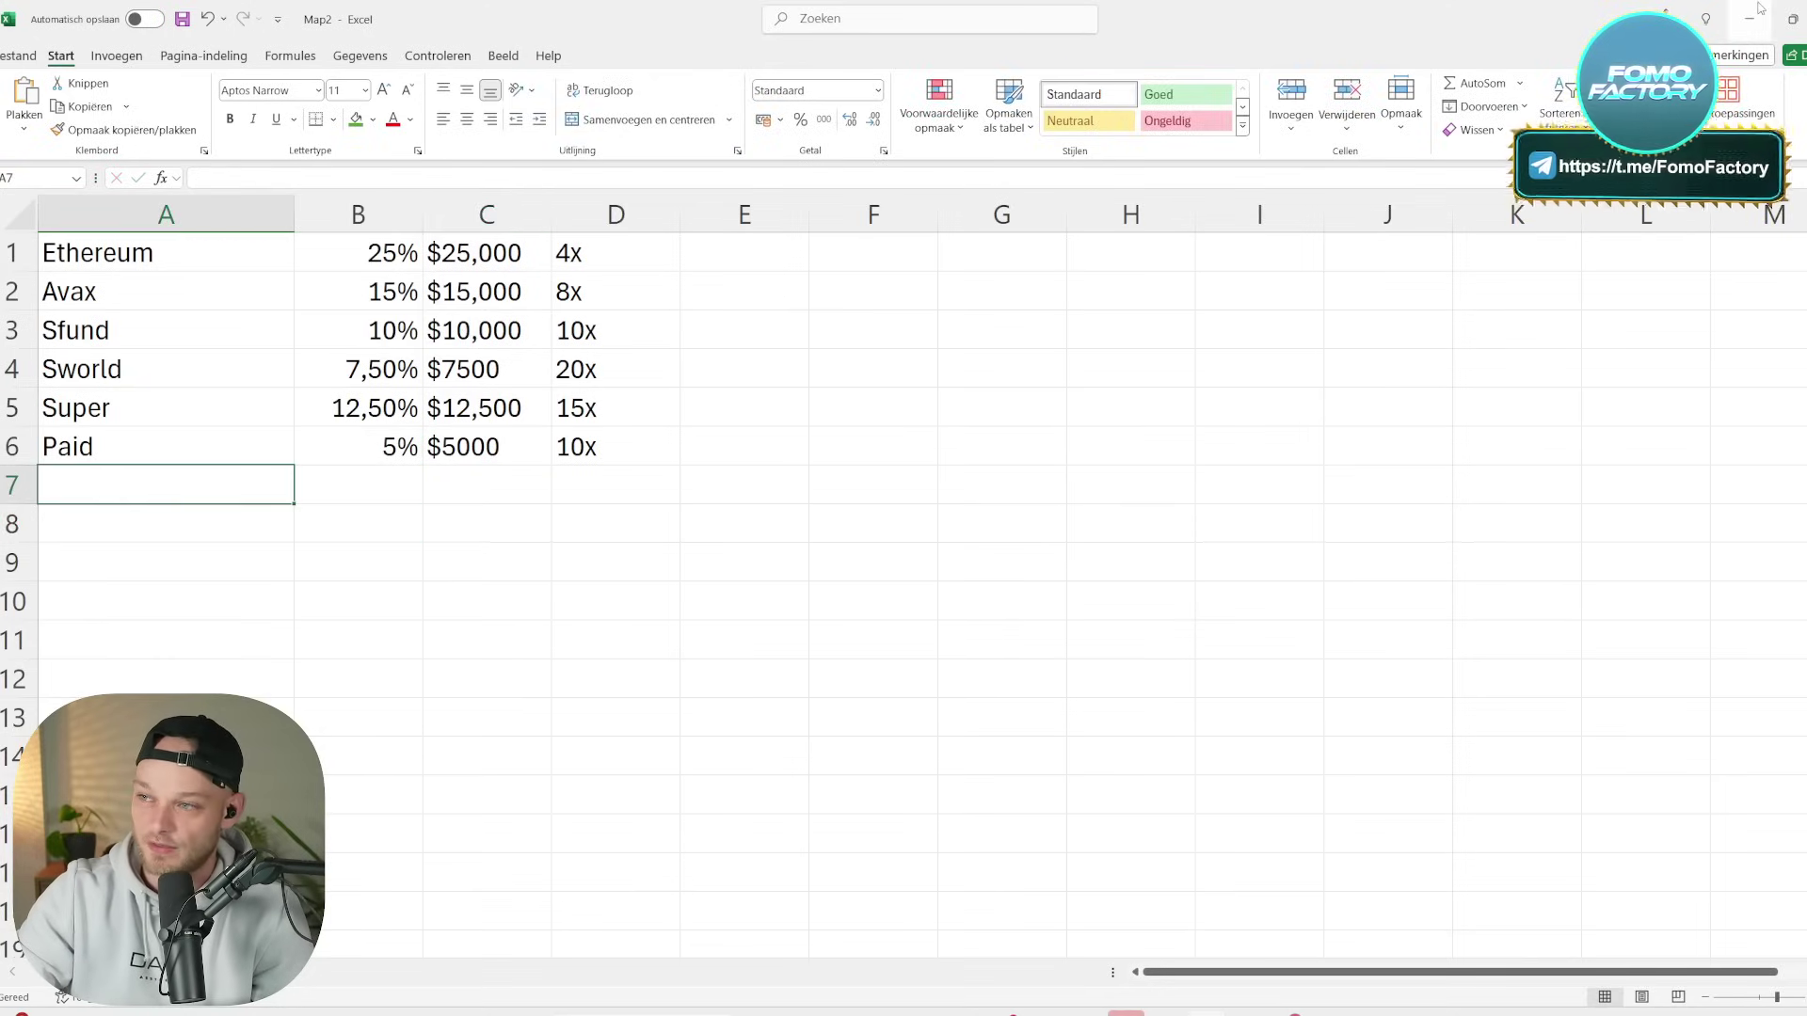
{"action": "key", "text": "alt+Tab"}
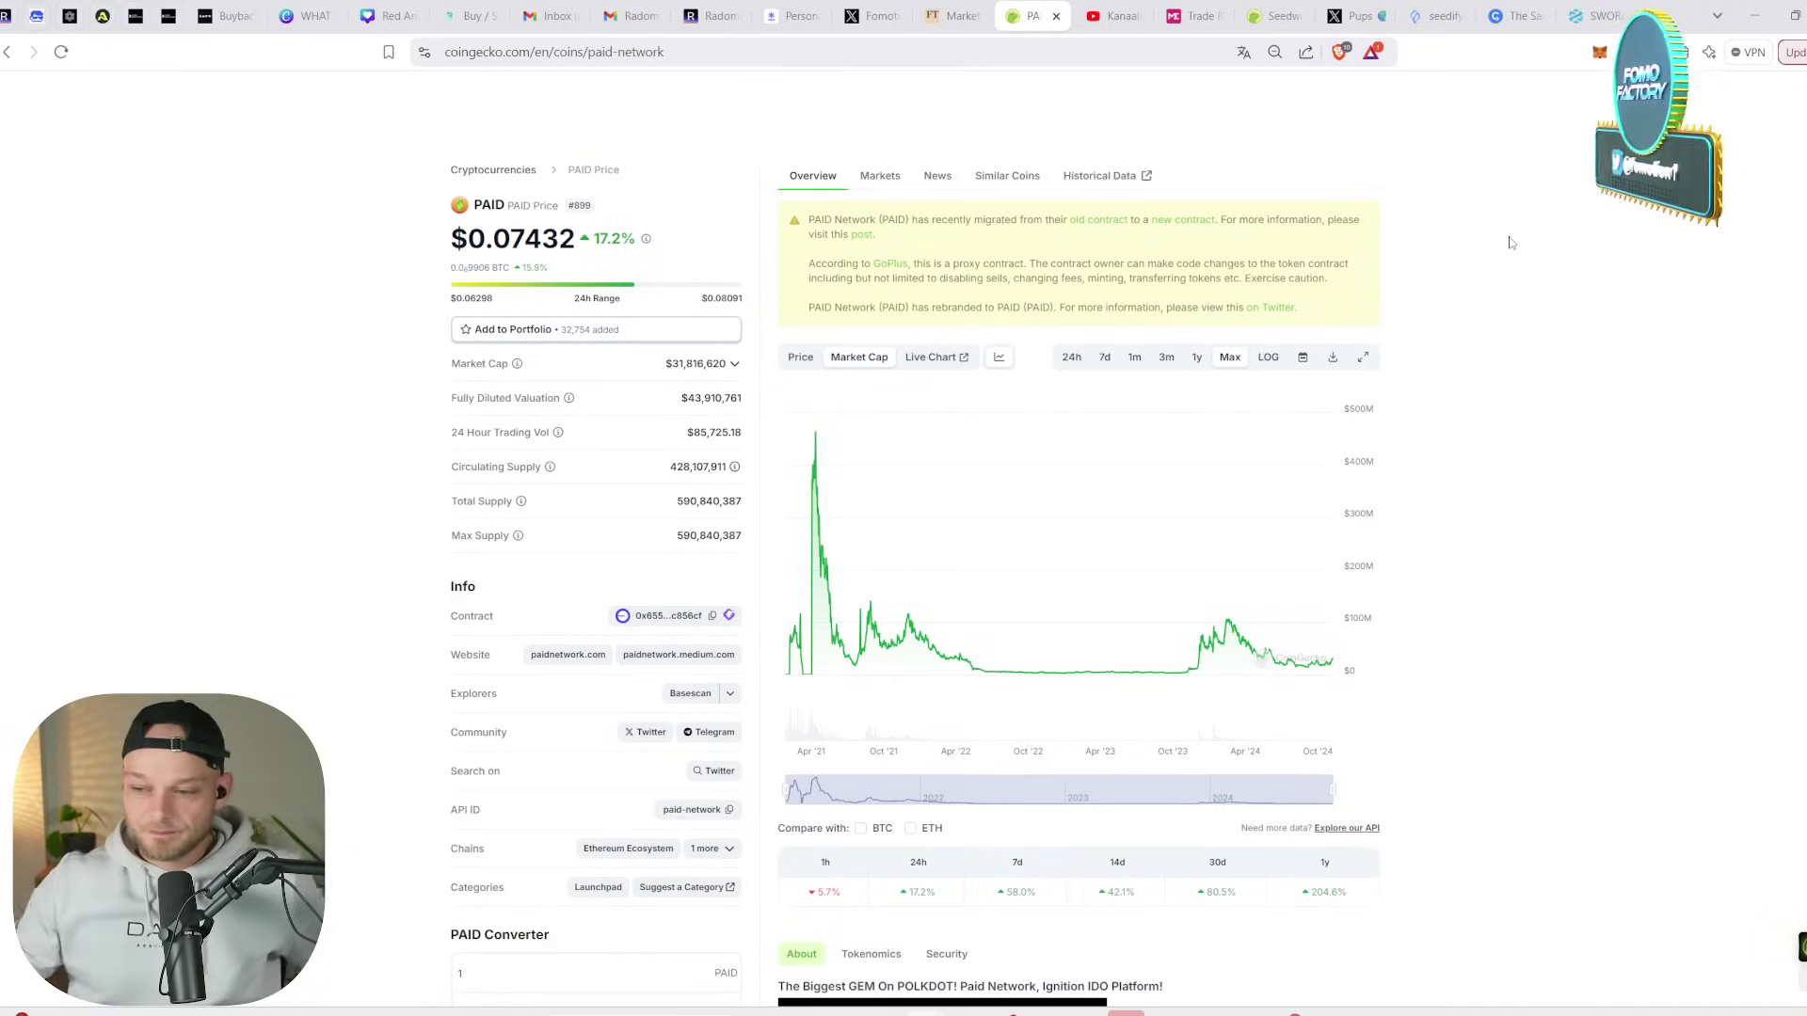
{"action": "left_click", "coordinate": [1266, 983]}
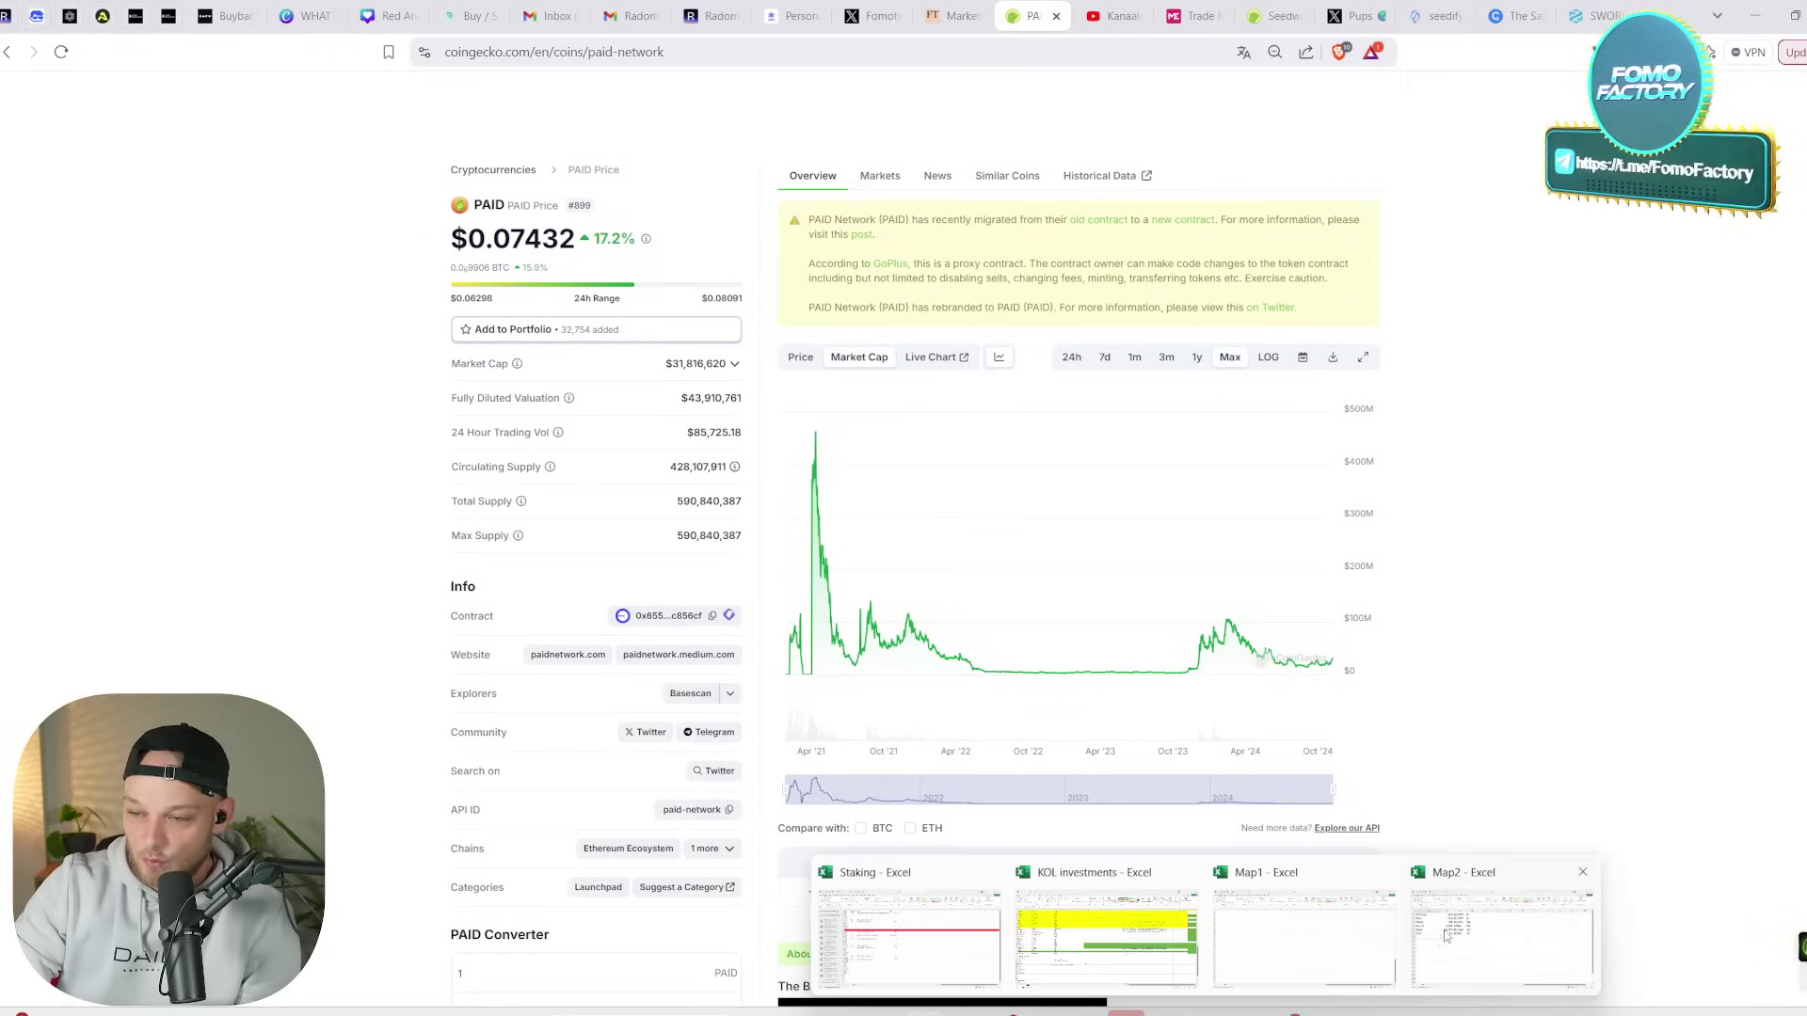
{"action": "left_click", "coordinate": [1448, 935]}
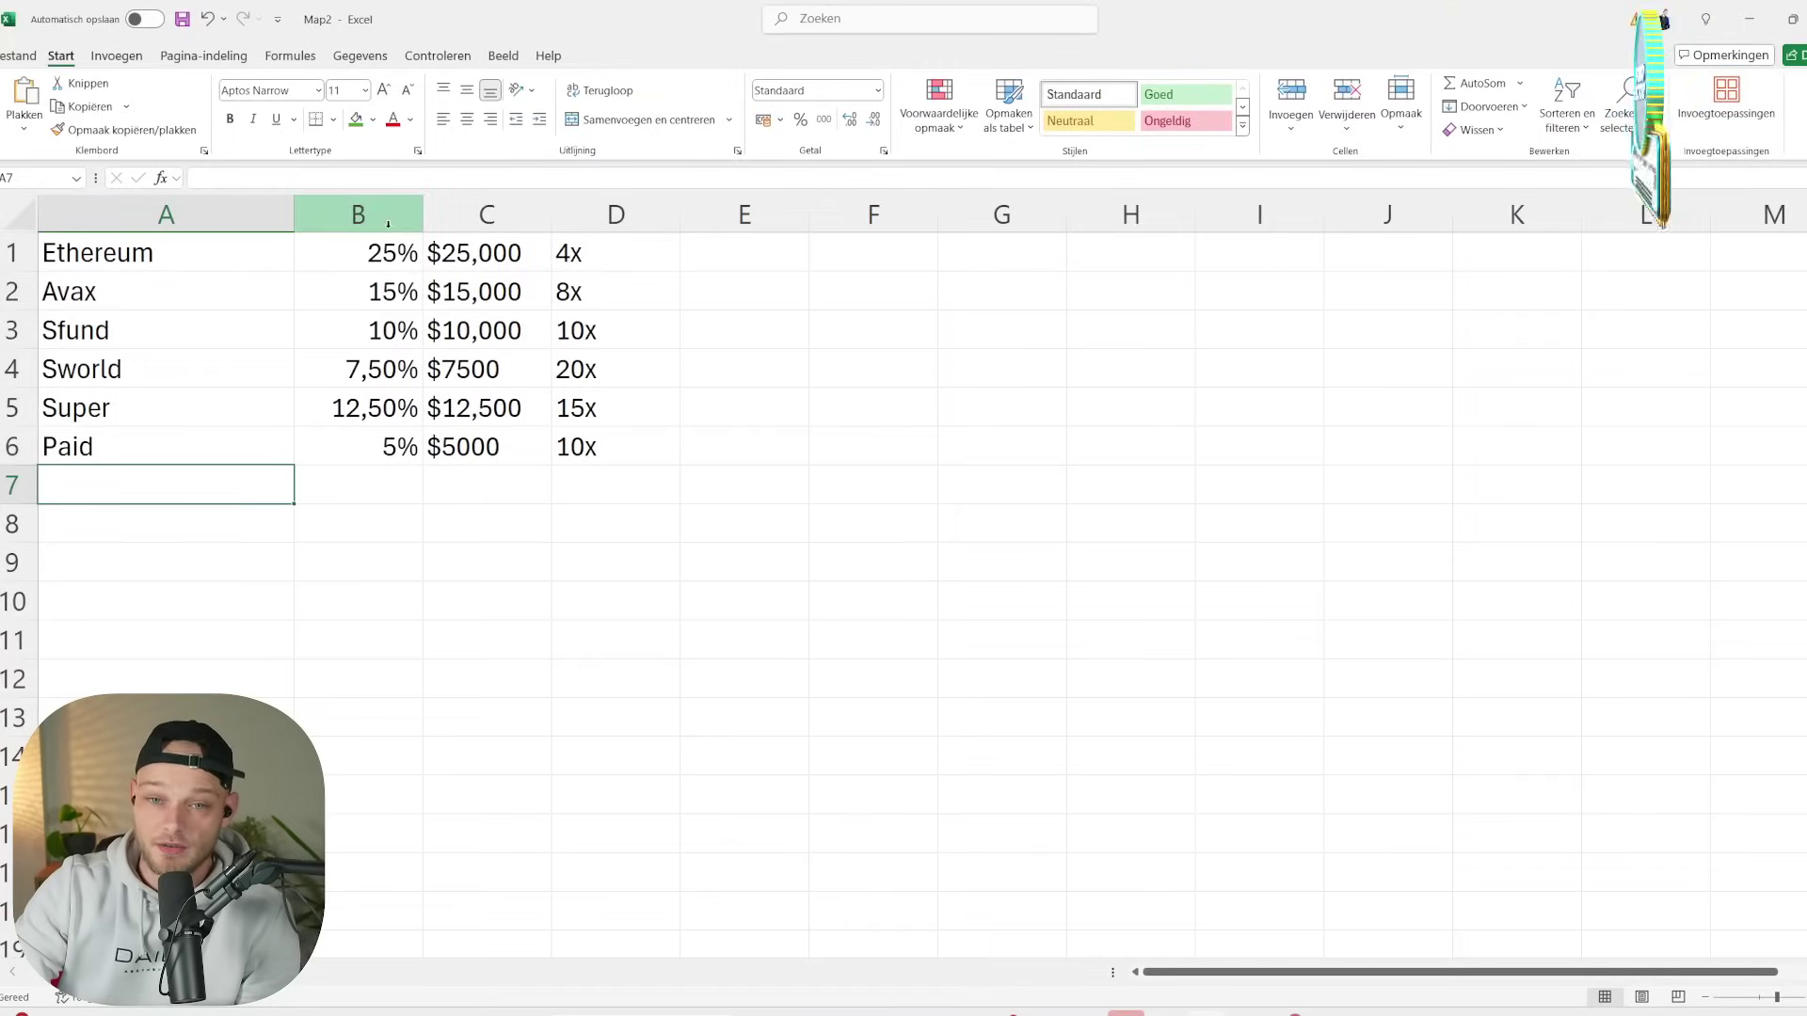
{"action": "left_click", "coordinate": [157, 250]}
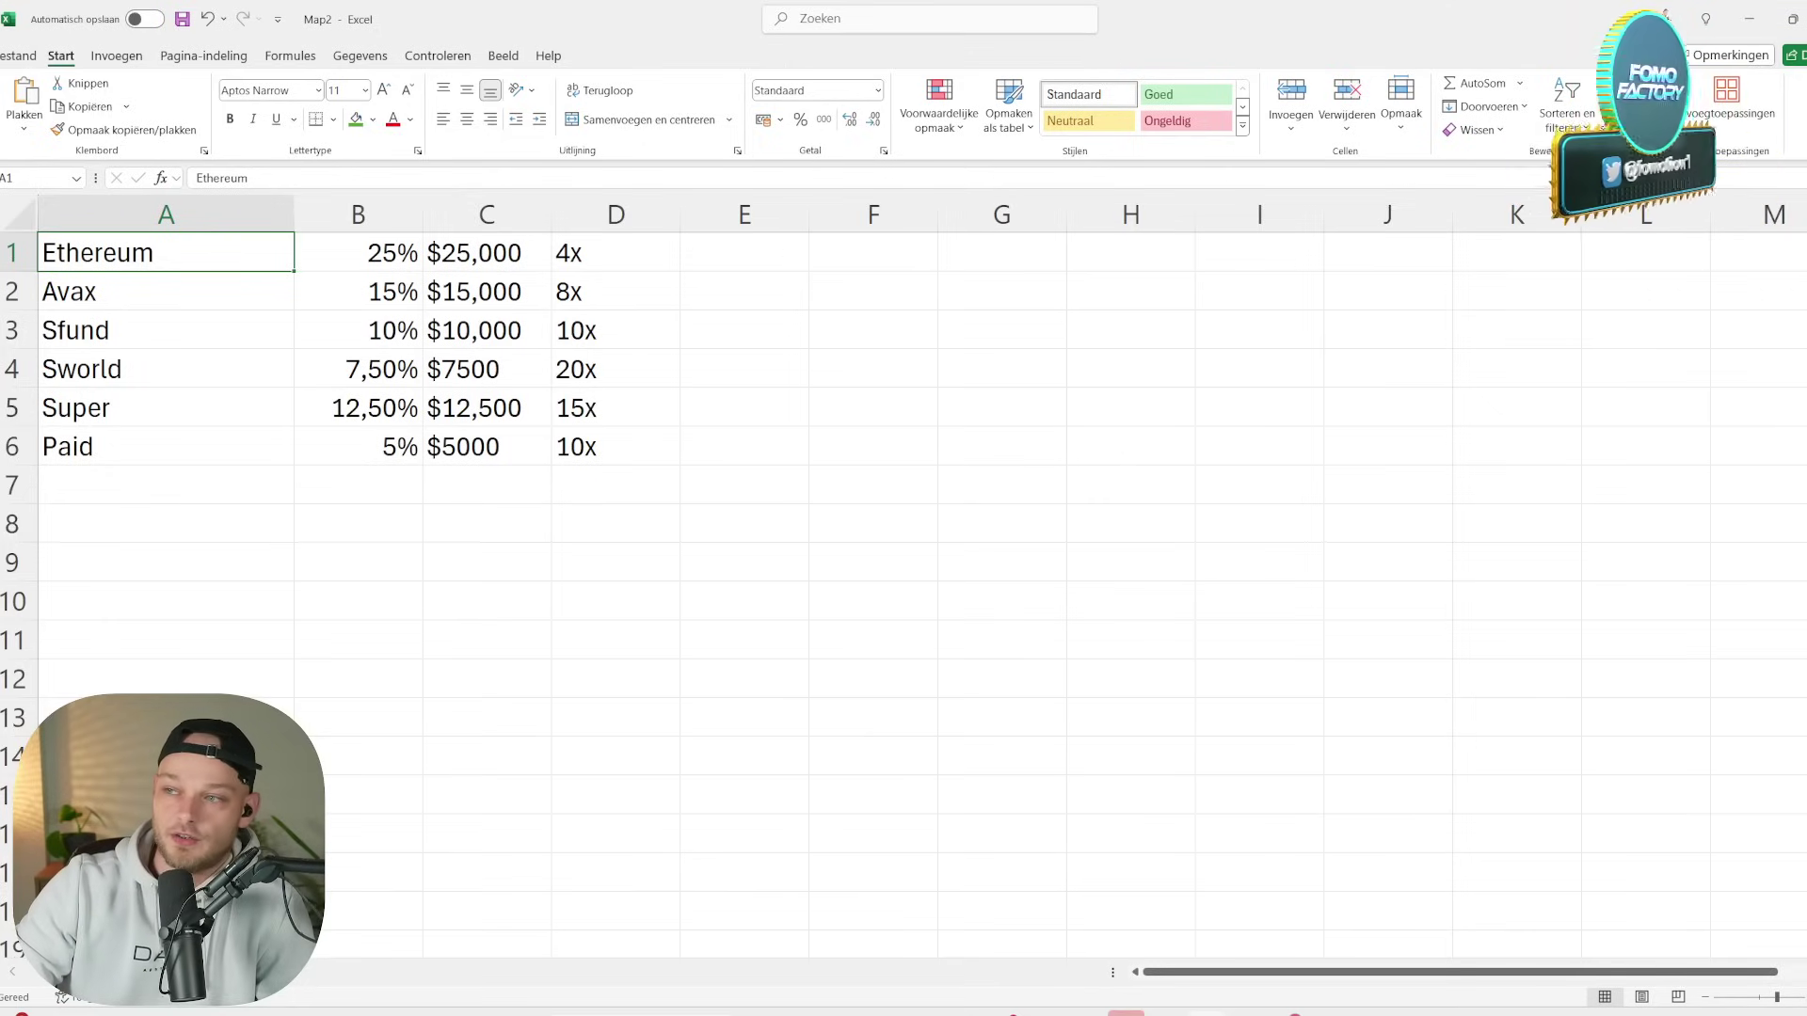
- Switch to TradingView and open the weekly SOL/ETH chart from the Main charts watchlist
{"action": "left_click", "coordinate": [1748, 23]}
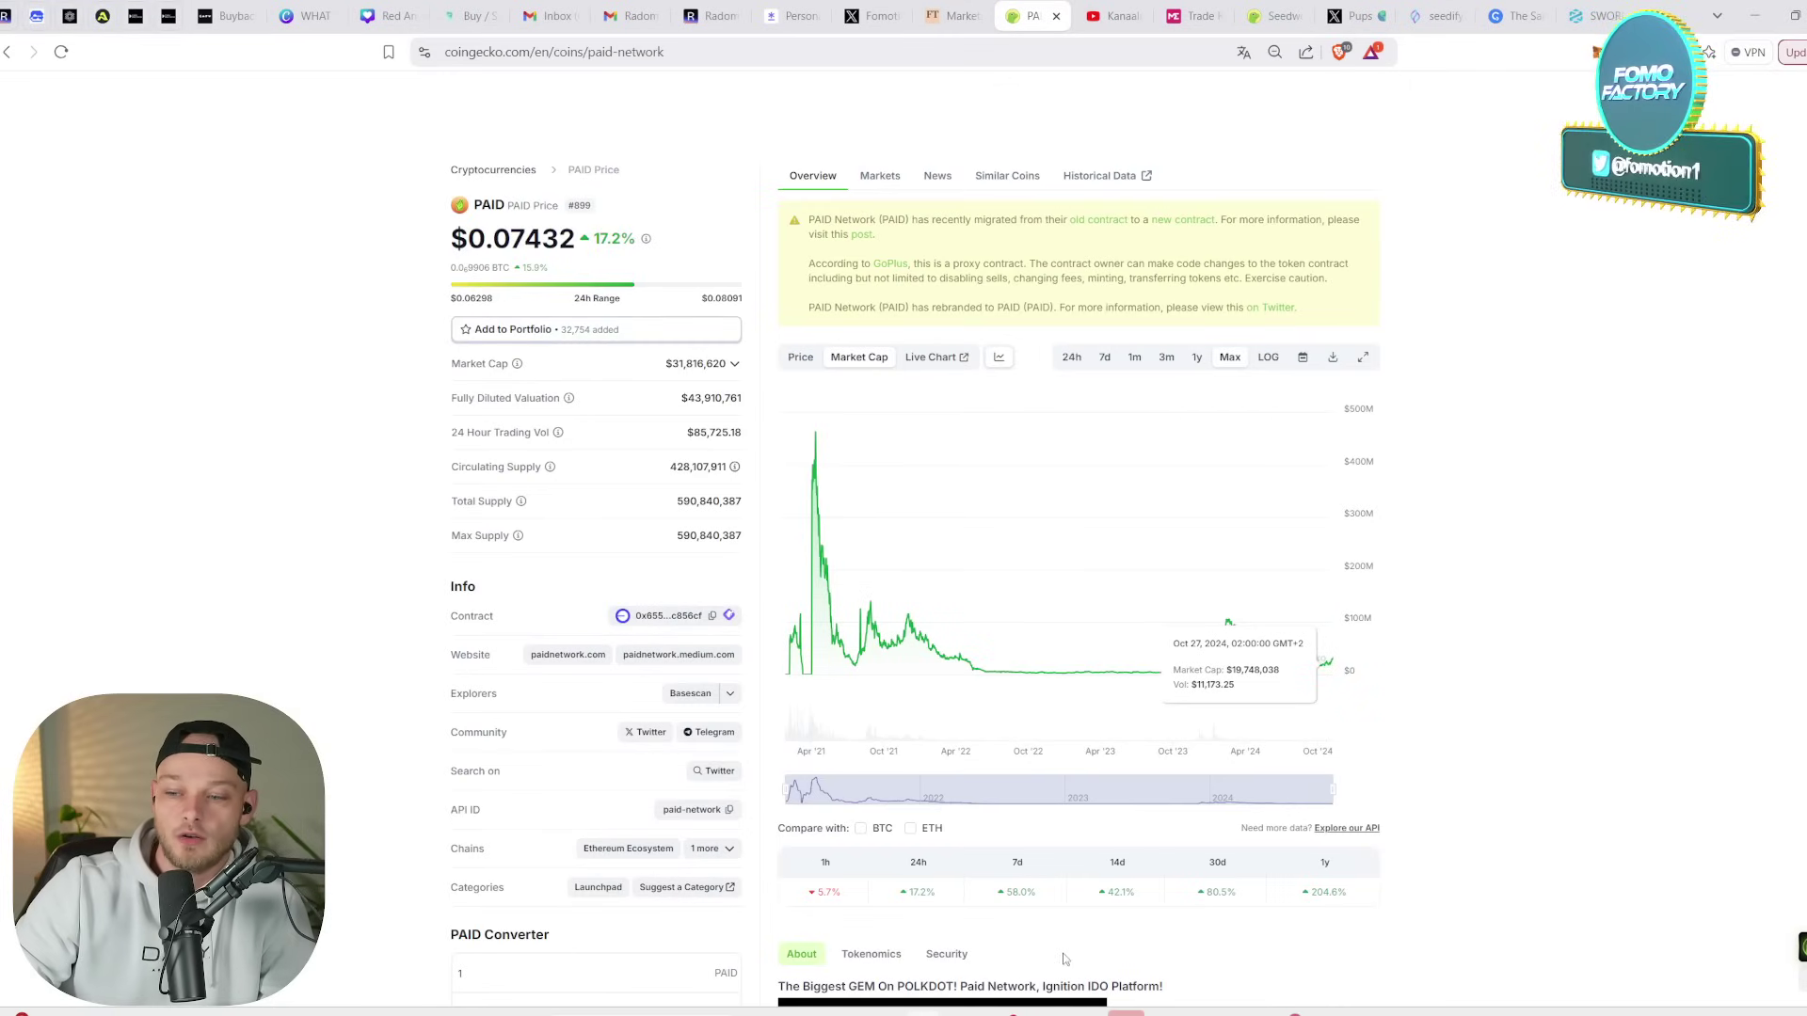
{"action": "left_click", "coordinate": [941, 903]}
{"action": "scroll", "coordinate": [1571, 719], "scroll_direction": "down", "scroll_amount": 10}
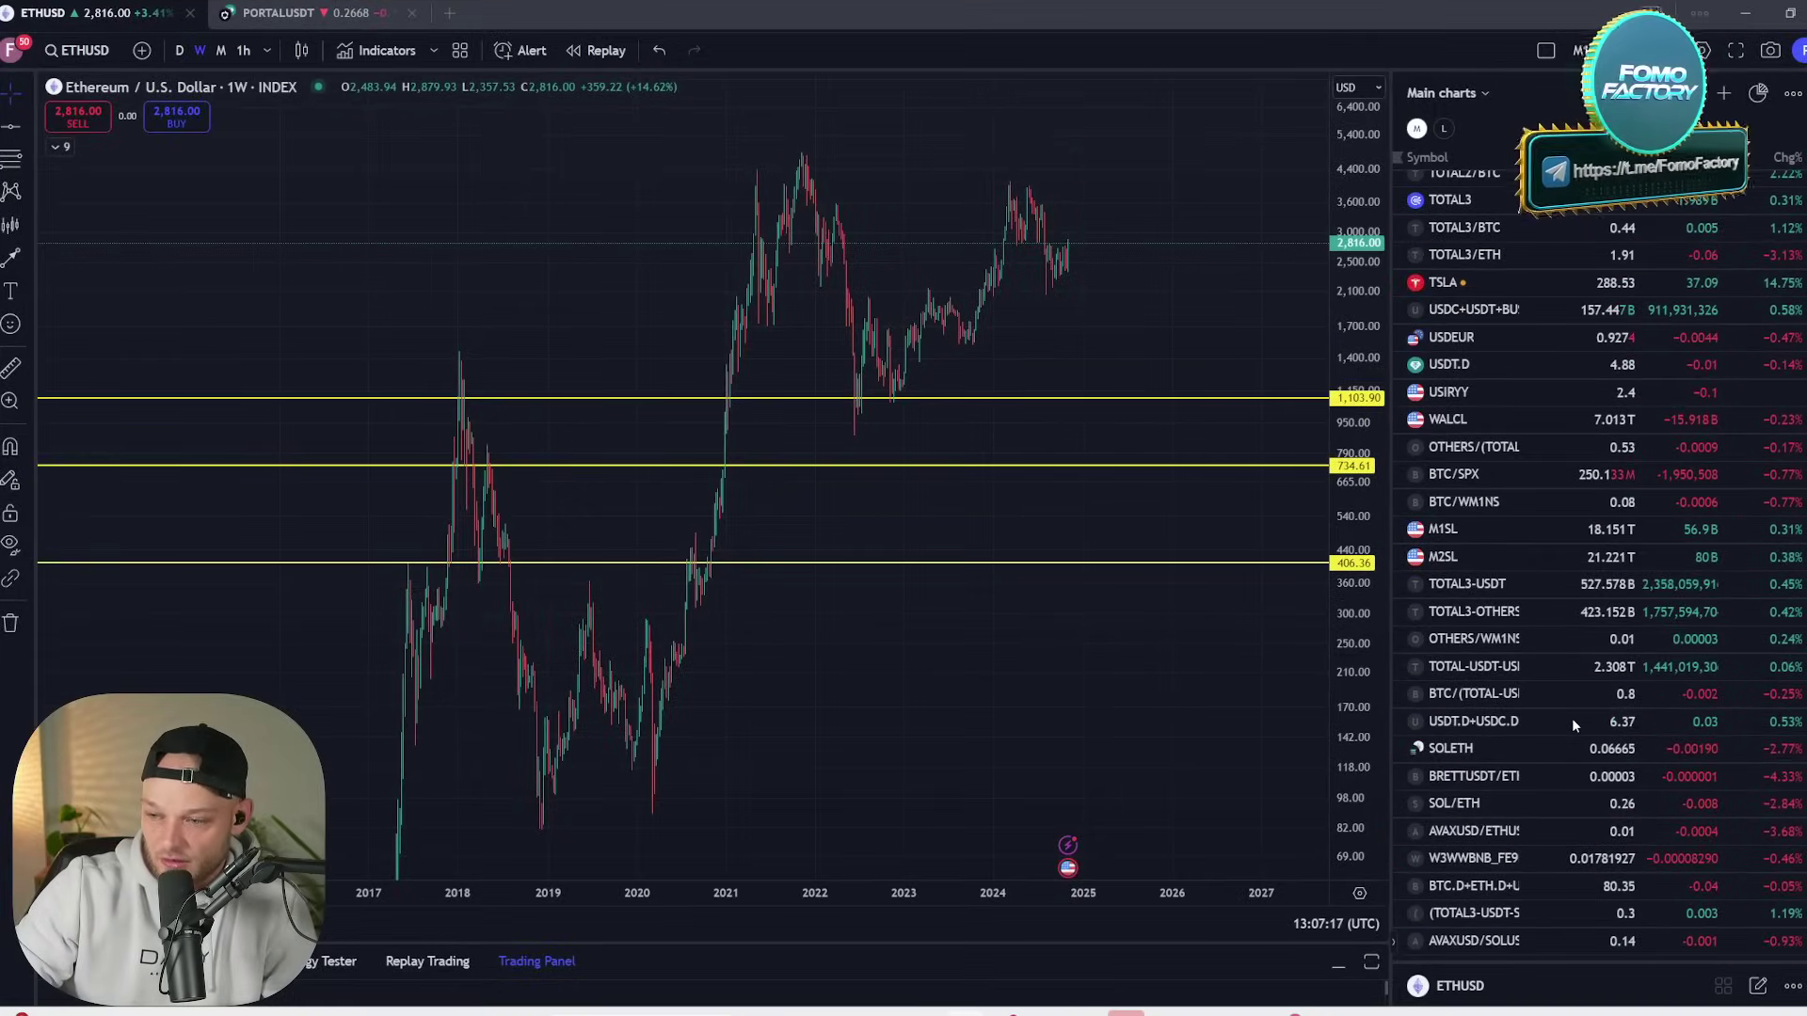
{"action": "left_click", "coordinate": [1512, 806]}
{"action": "scroll", "coordinate": [1092, 461], "scroll_direction": "up", "scroll_amount": 1}
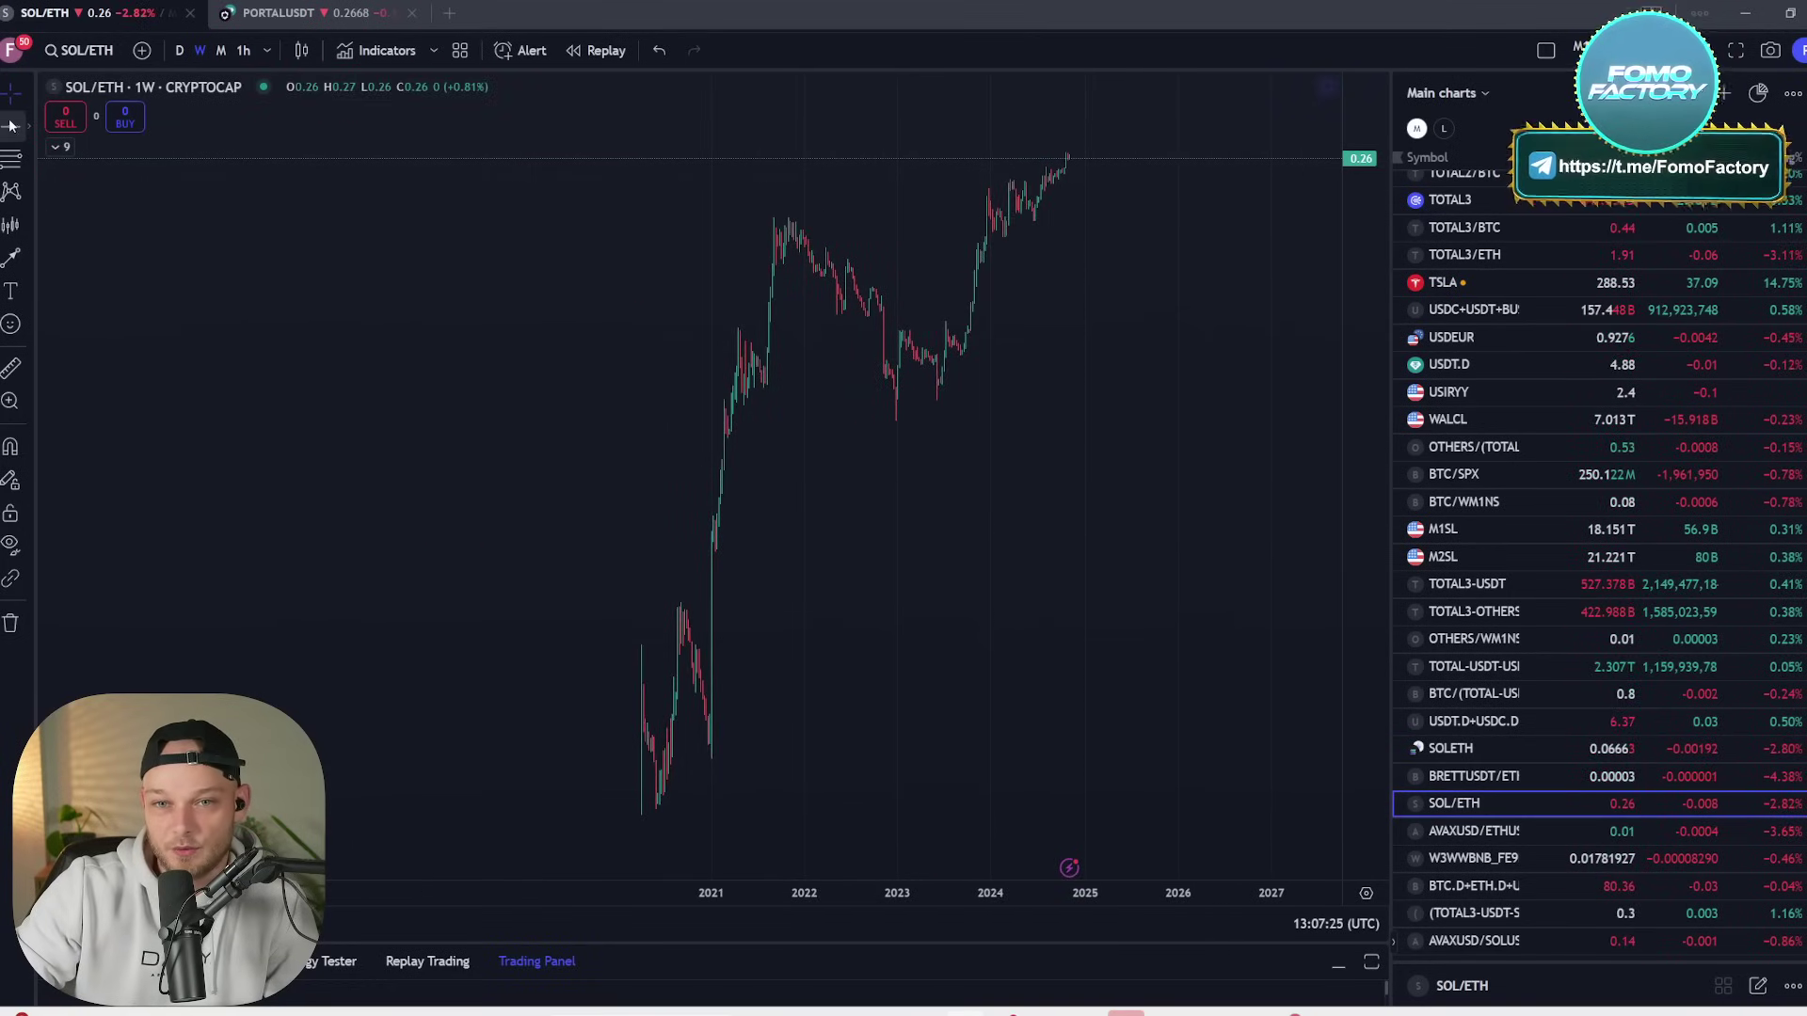
- Draw a horizontal line at about 0.15 along the 2021 high of the SOL/ETH chart and examine the price above it
{"action": "left_click", "coordinate": [692, 218]}
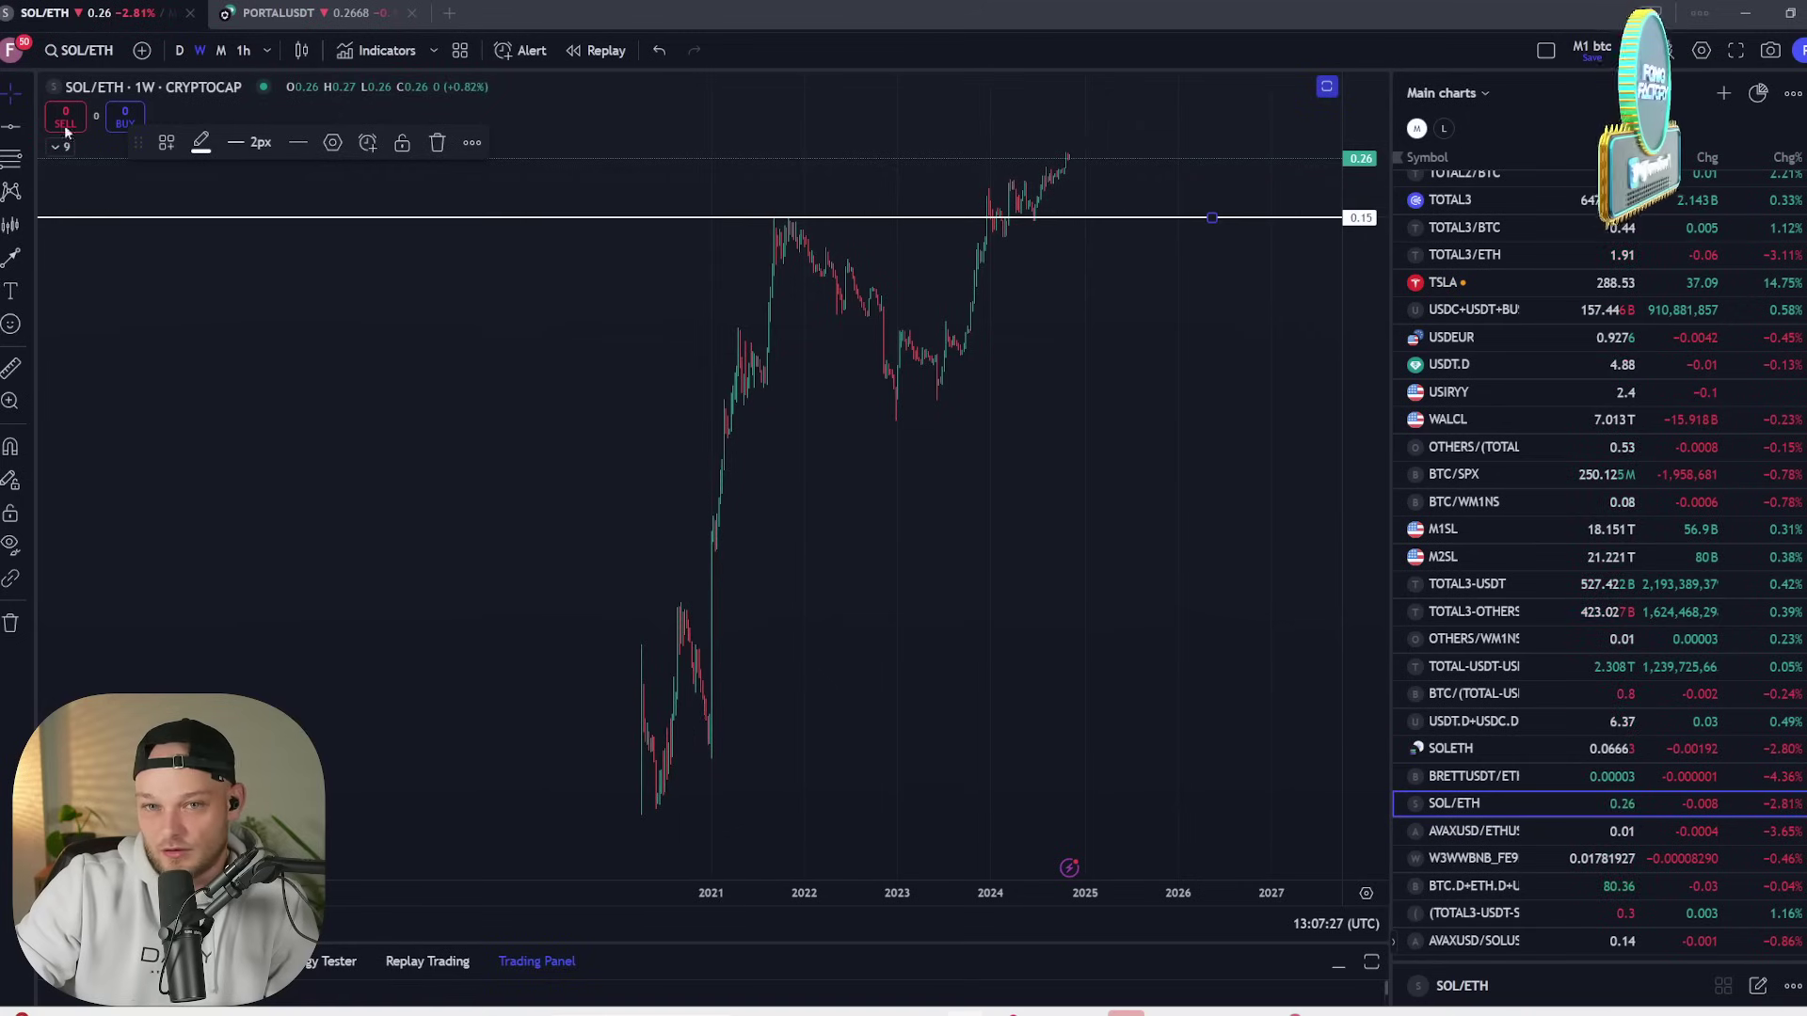
{"action": "left_click", "coordinate": [26, 94]}
{"action": "left_click", "coordinate": [115, 94]}
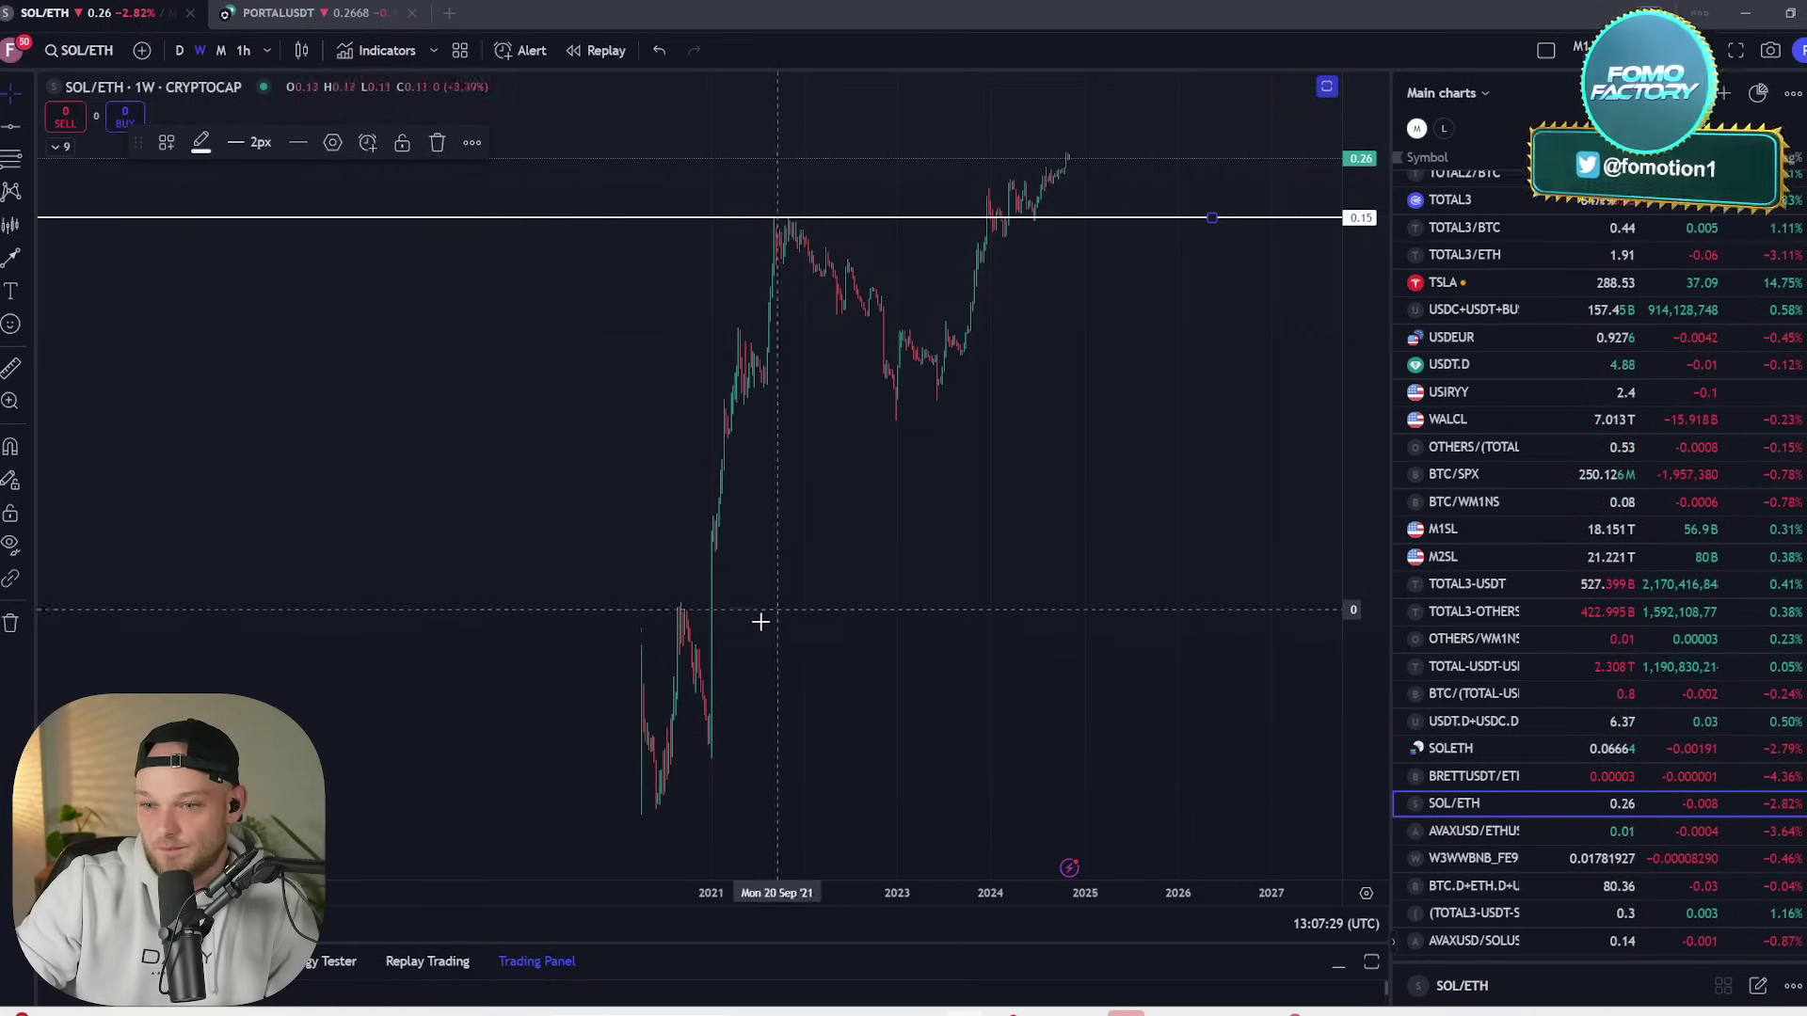
{"action": "scroll", "coordinate": [613, 666], "scroll_direction": "up", "scroll_amount": 3}
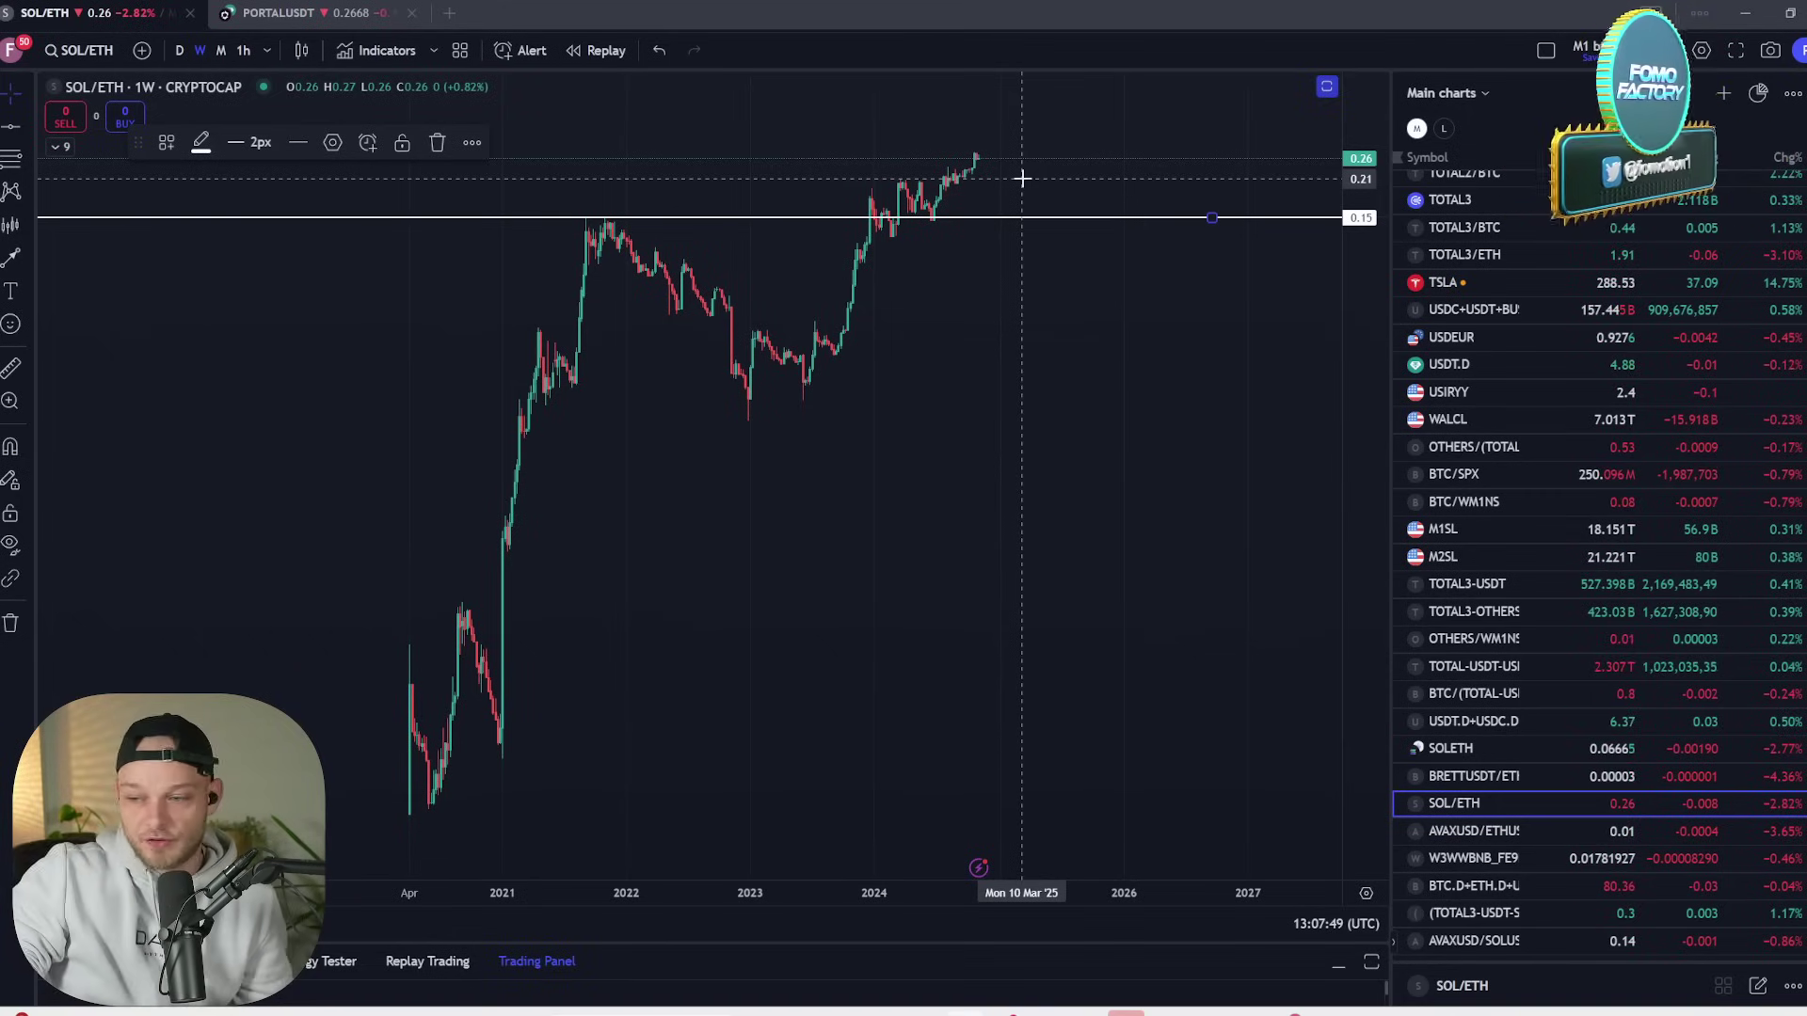
- Return to CoinGecko in the browser and compare the market caps of Ethereum and Solana in the coin ranking
{"action": "left_click", "coordinate": [1749, 11]}
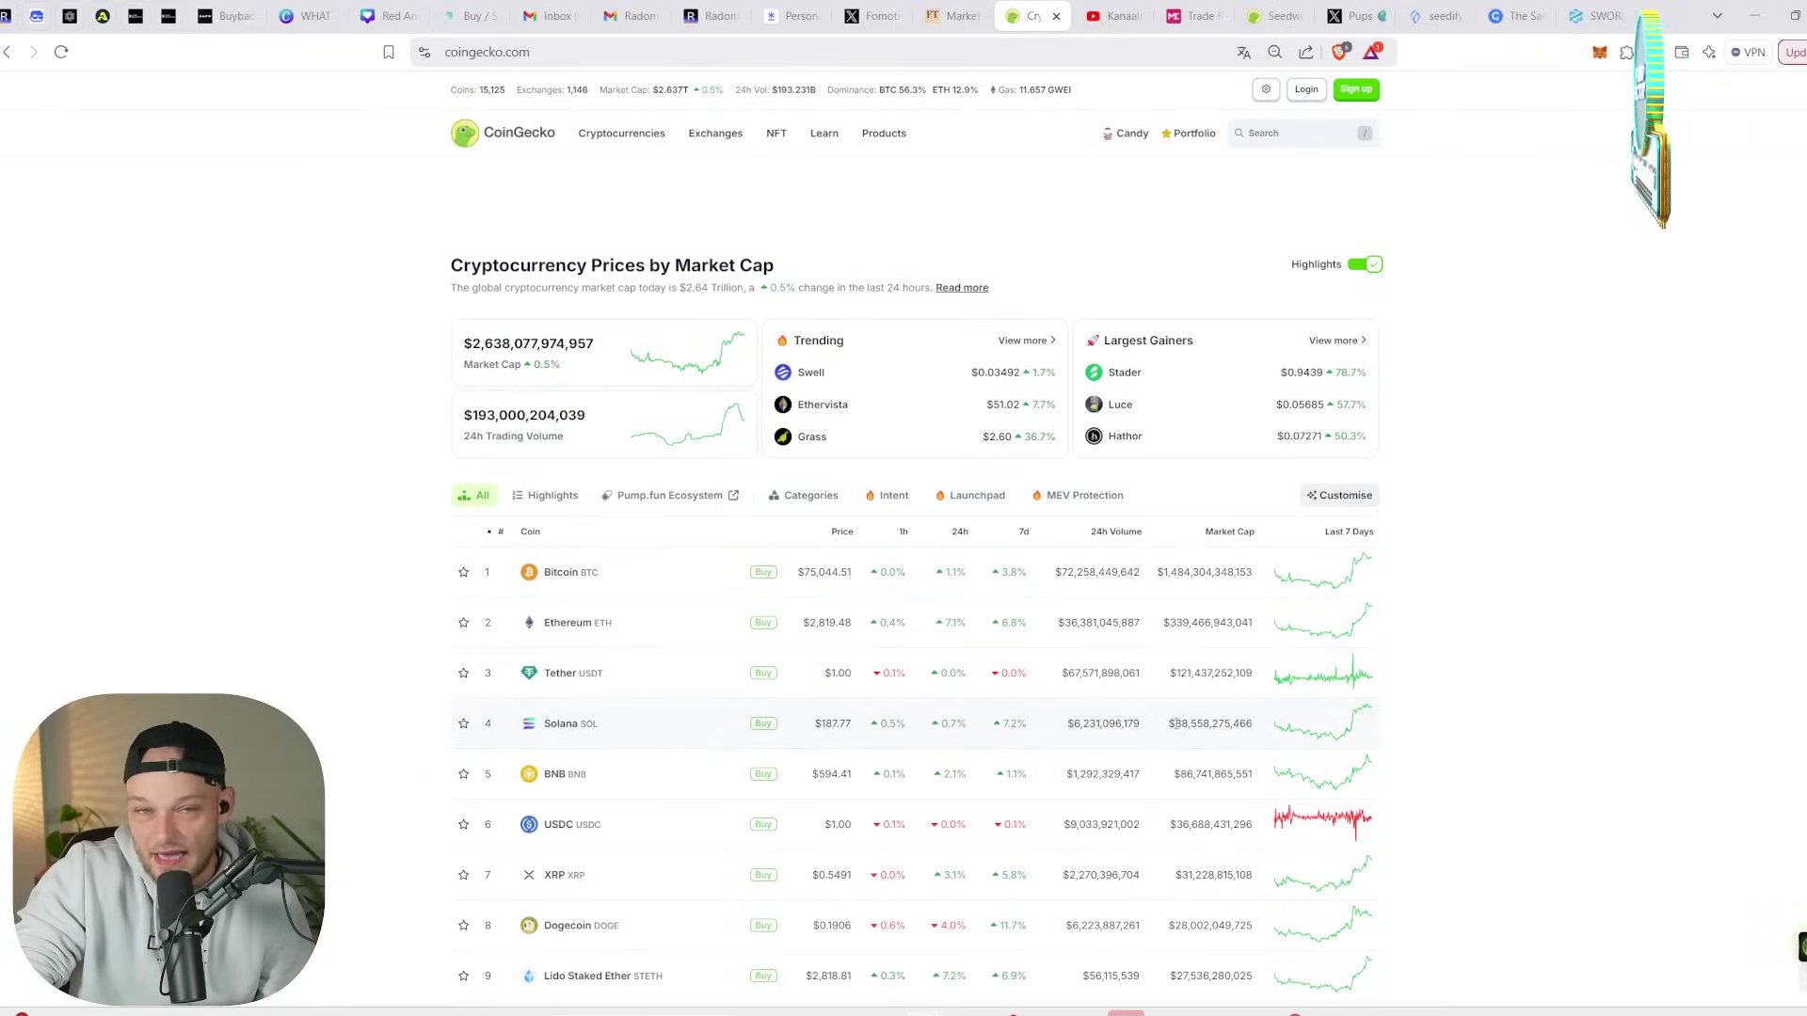
{"action": "left_click_drag", "start_coordinate": [1165, 622], "coordinate": [1199, 623]}
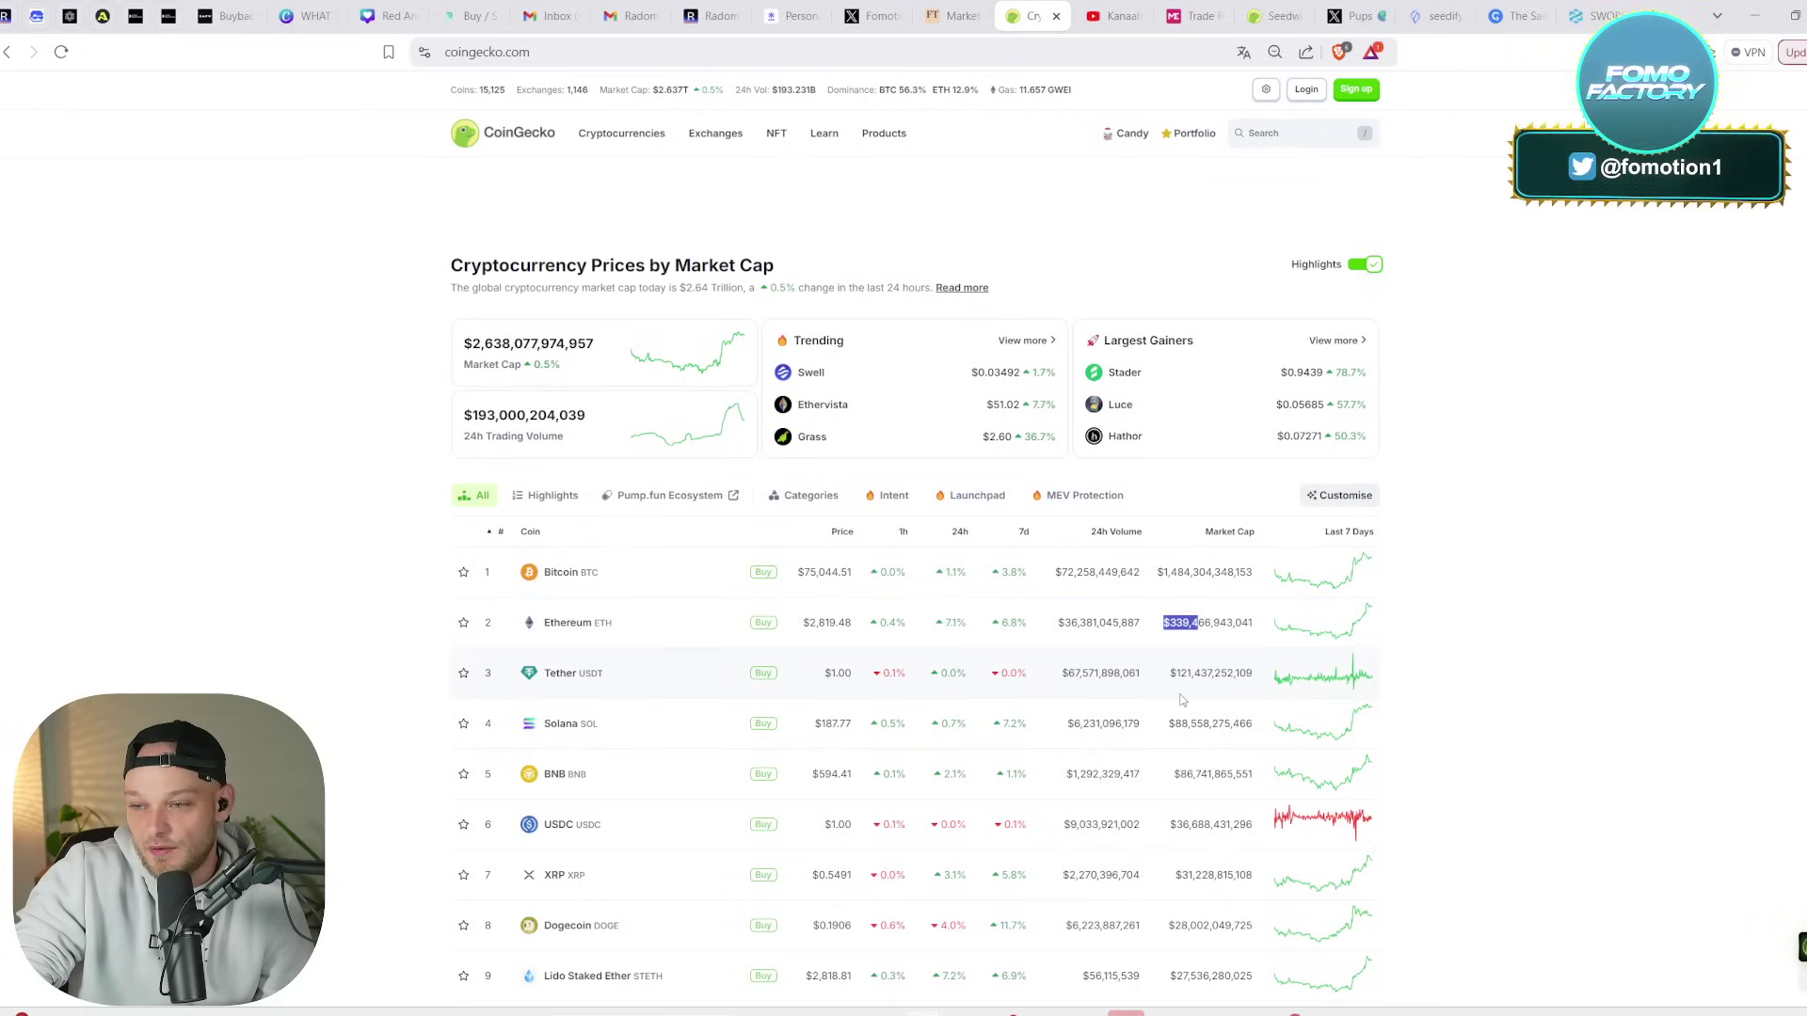
{"action": "left_click", "coordinate": [1183, 736]}
{"action": "left_click_drag", "start_coordinate": [1174, 725], "coordinate": [1198, 725]}
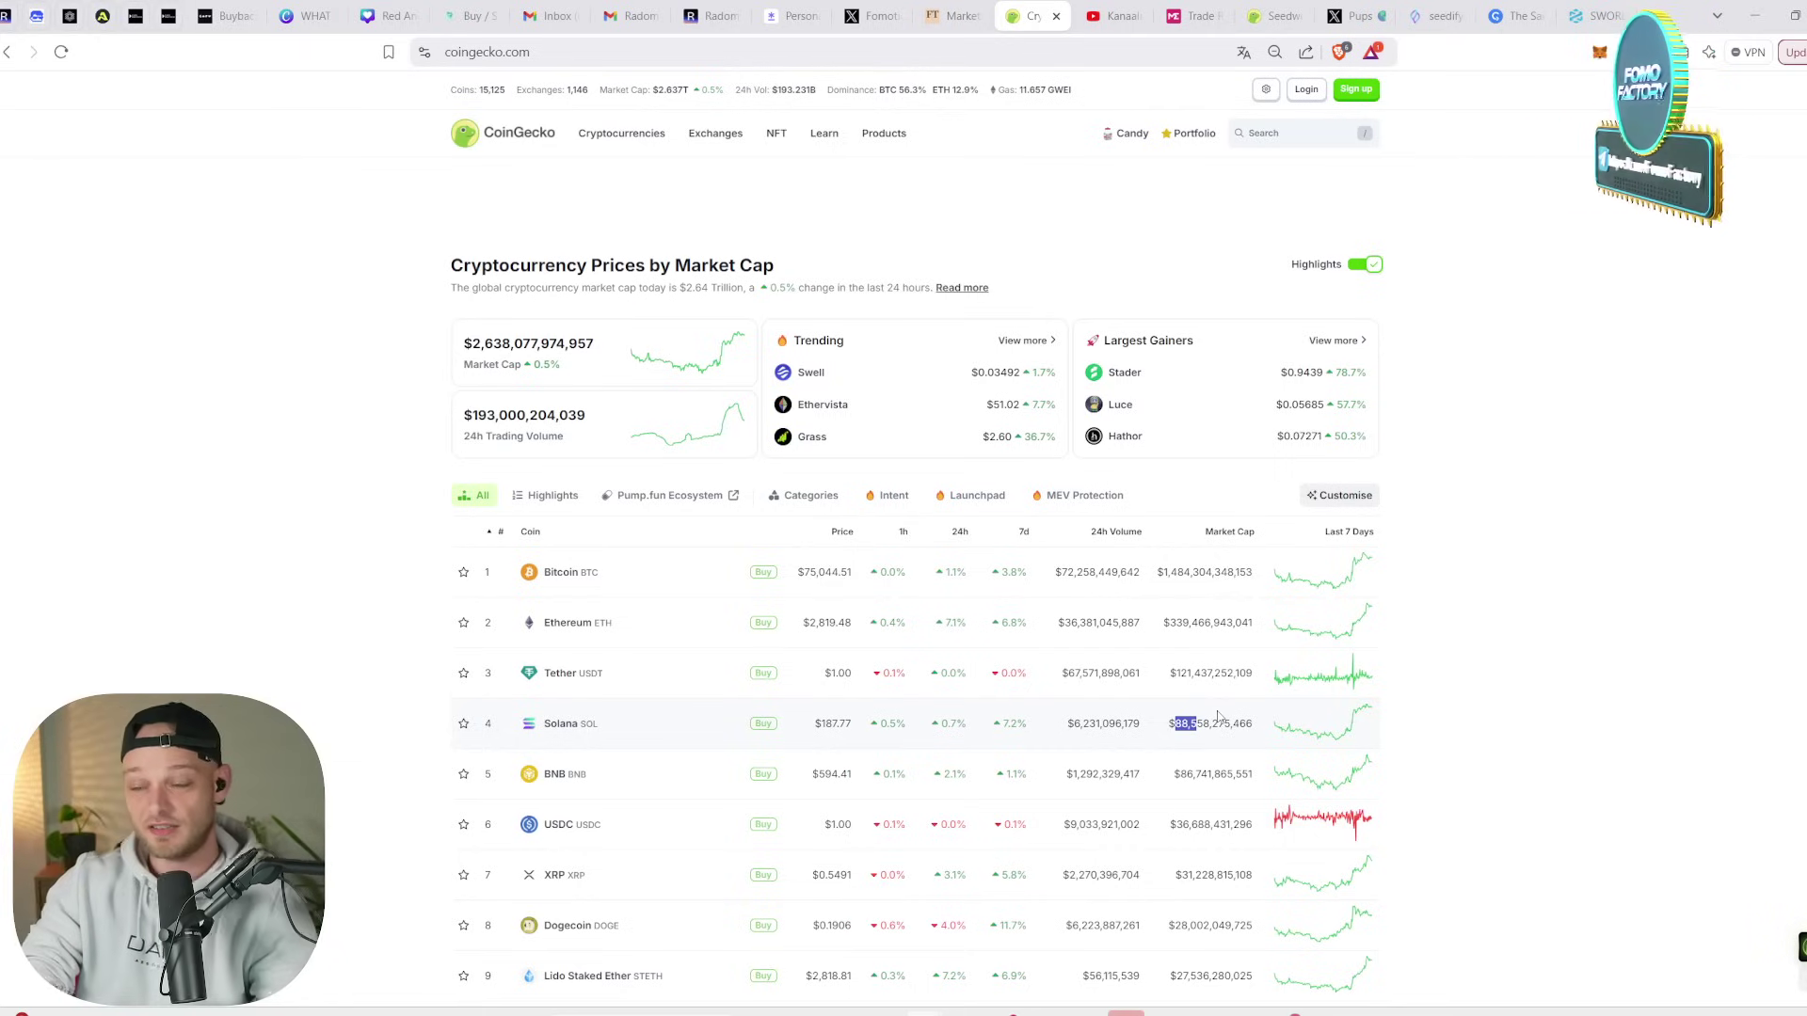
{"action": "left_click", "coordinate": [1691, 611]}
{"action": "scroll", "coordinate": [1434, 767], "scroll_direction": "down", "scroll_amount": 2}
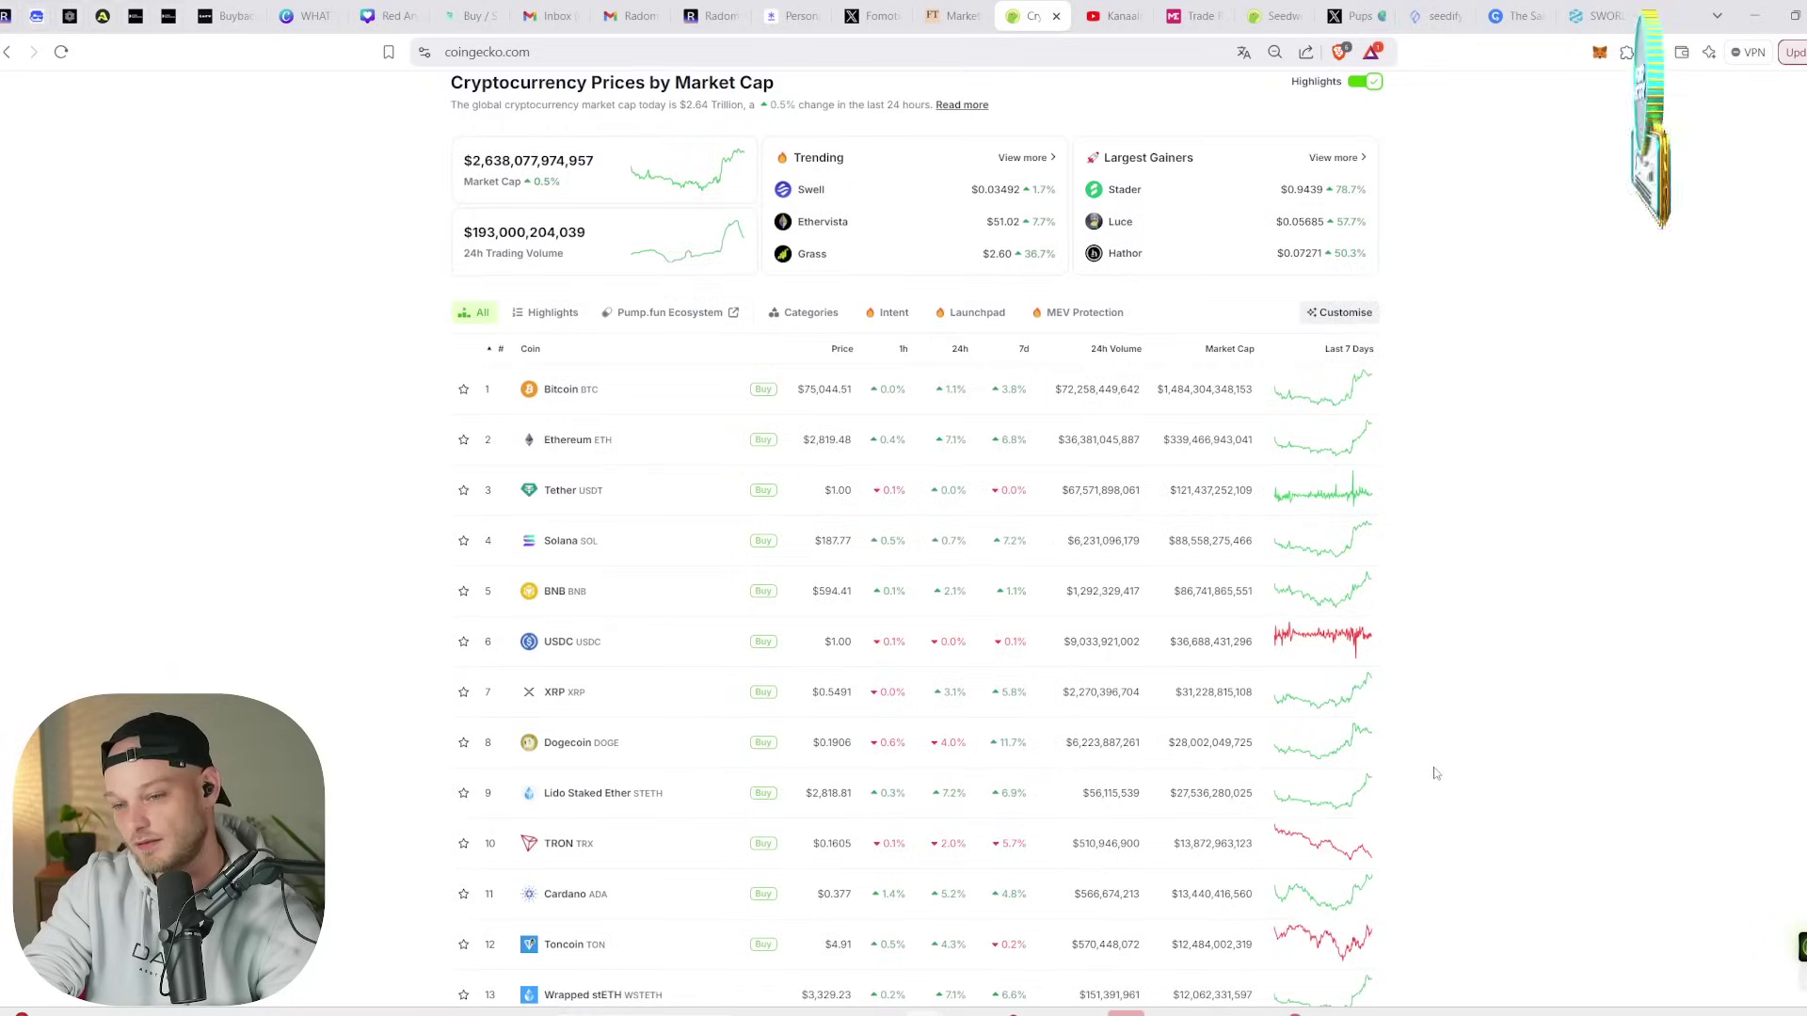
{"action": "scroll", "coordinate": [1433, 767], "scroll_direction": "up", "scroll_amount": 1}
- Switch to the Map2 workbook in Excel and extend the coin name in A1 to Ethereum/SOL
{"action": "mouse_move", "coordinate": [1207, 1012]}
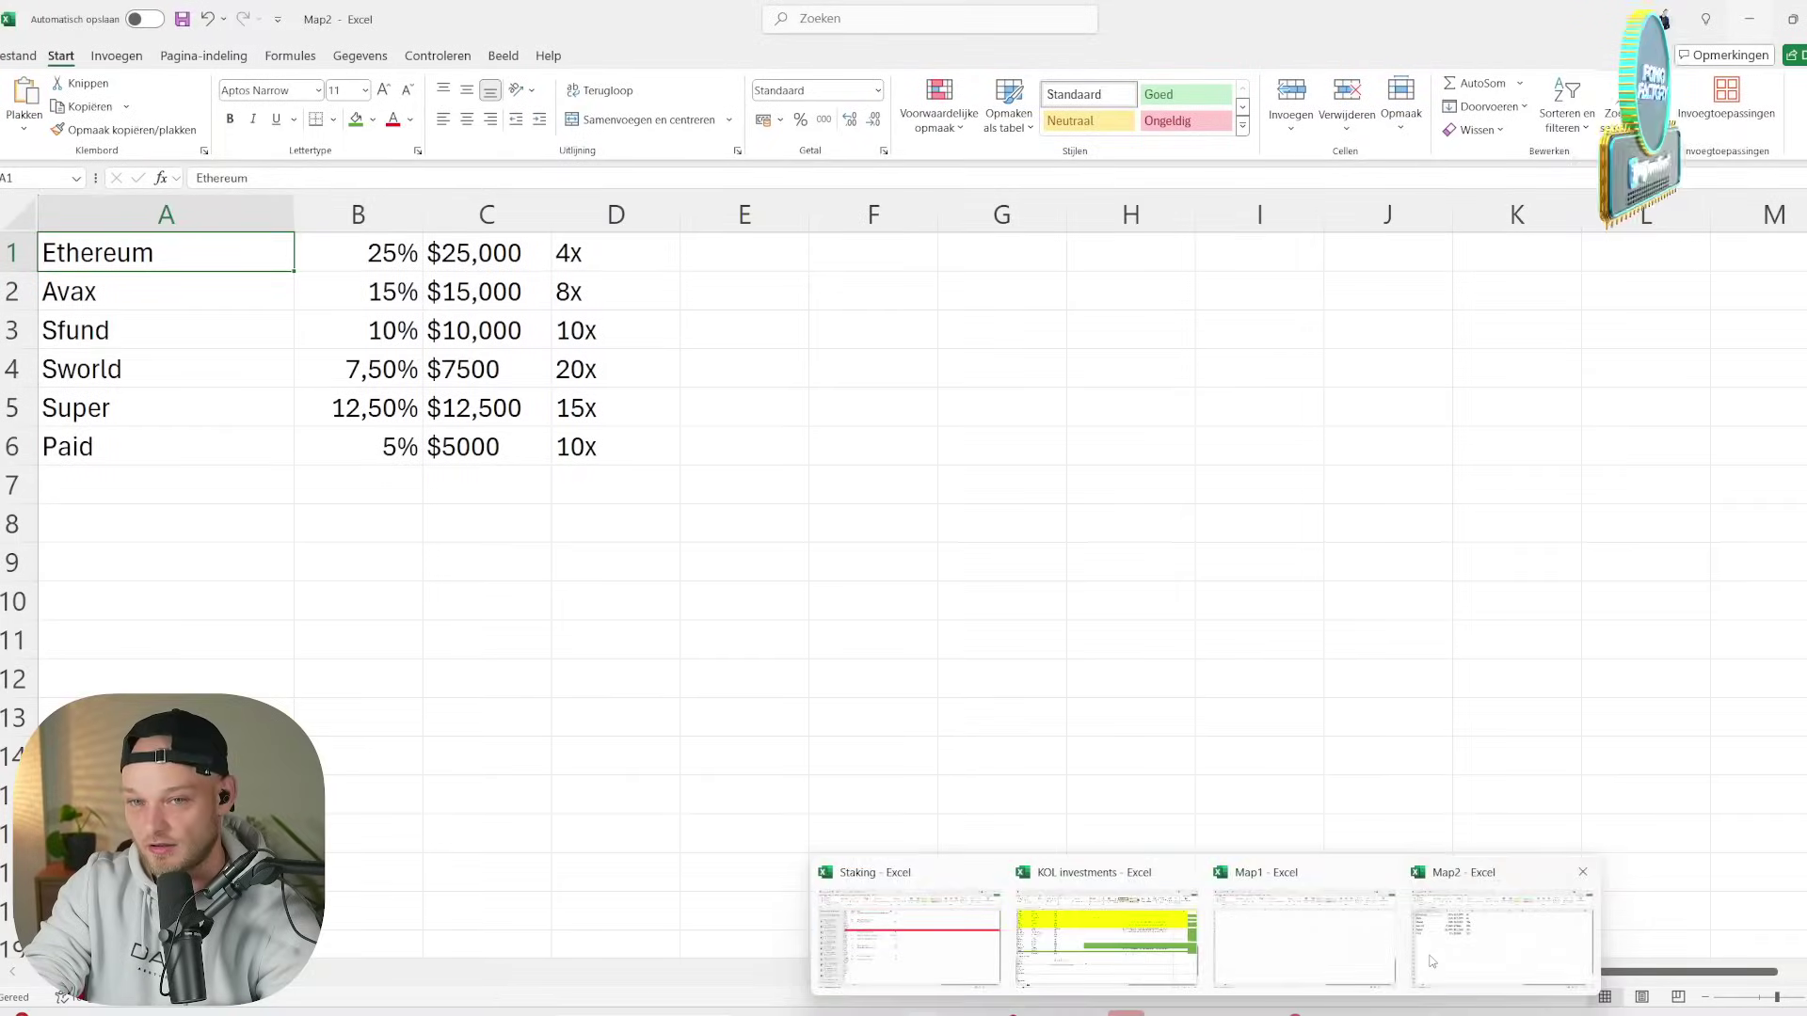
{"action": "left_click", "coordinate": [1503, 932]}
{"action": "double_click", "coordinate": [147, 254]}
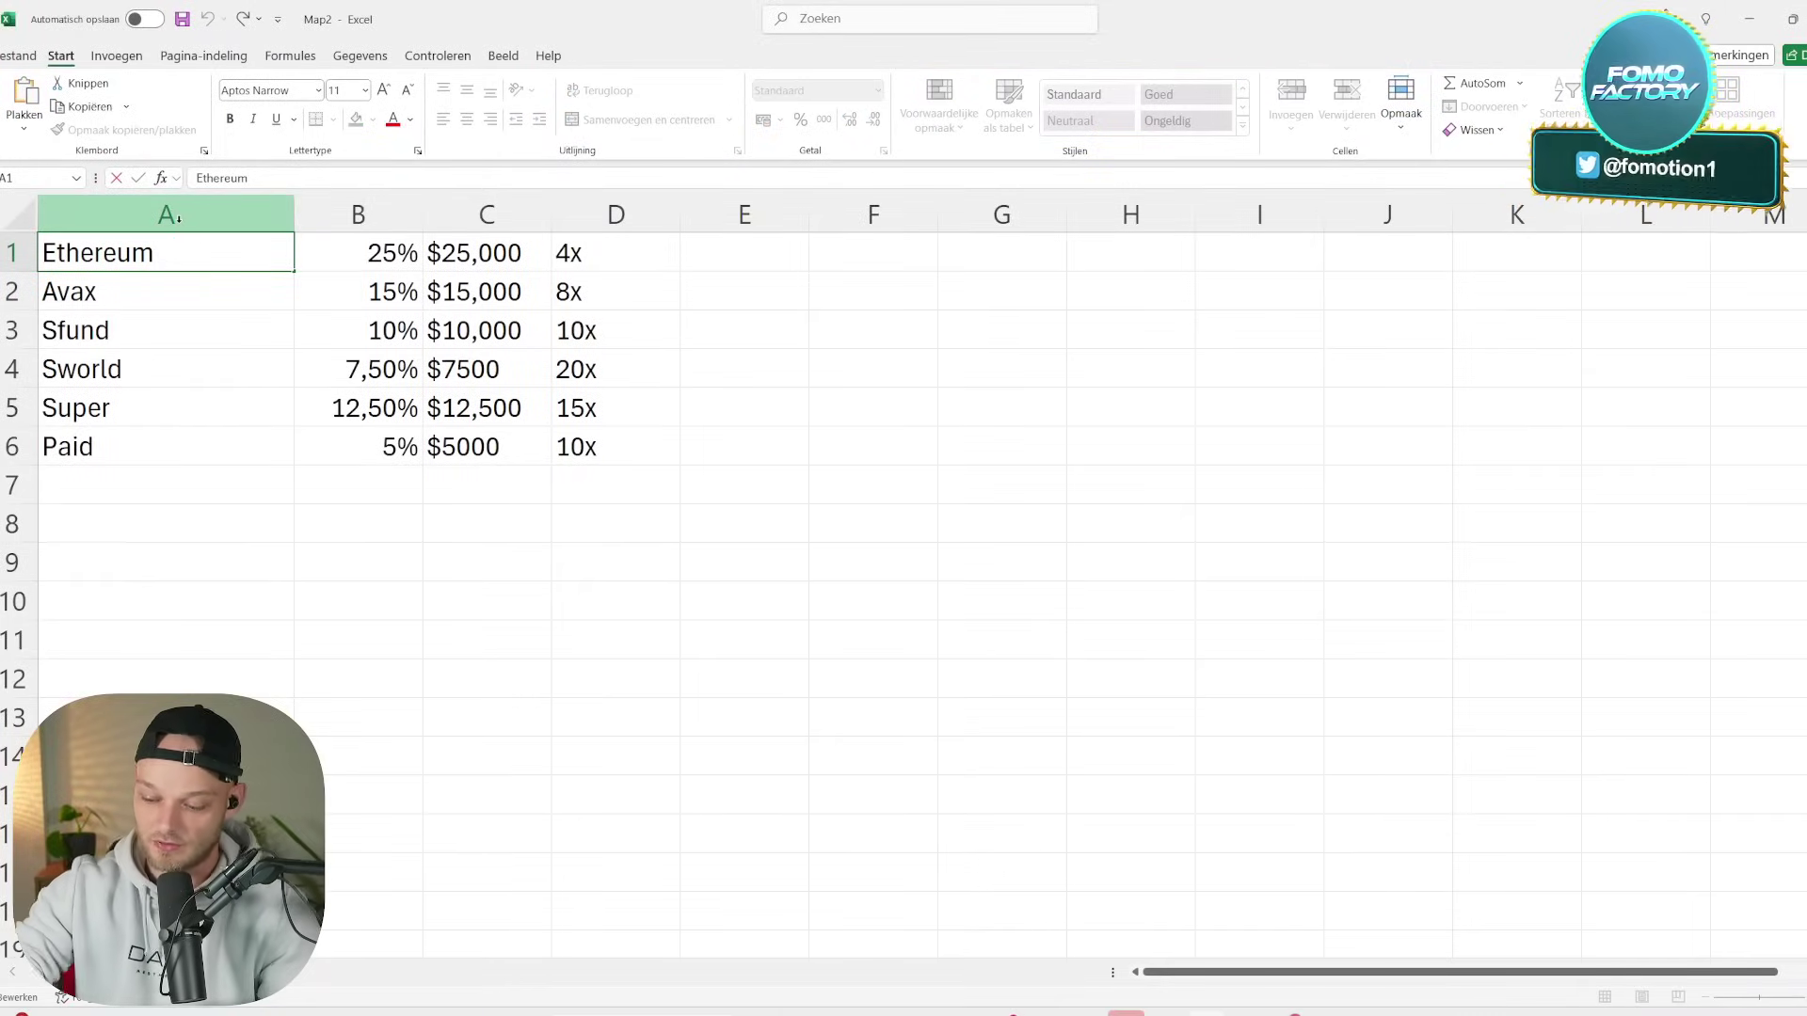
{"action": "type", "text": "/SOL"}
{"action": "left_click", "coordinate": [281, 567]}
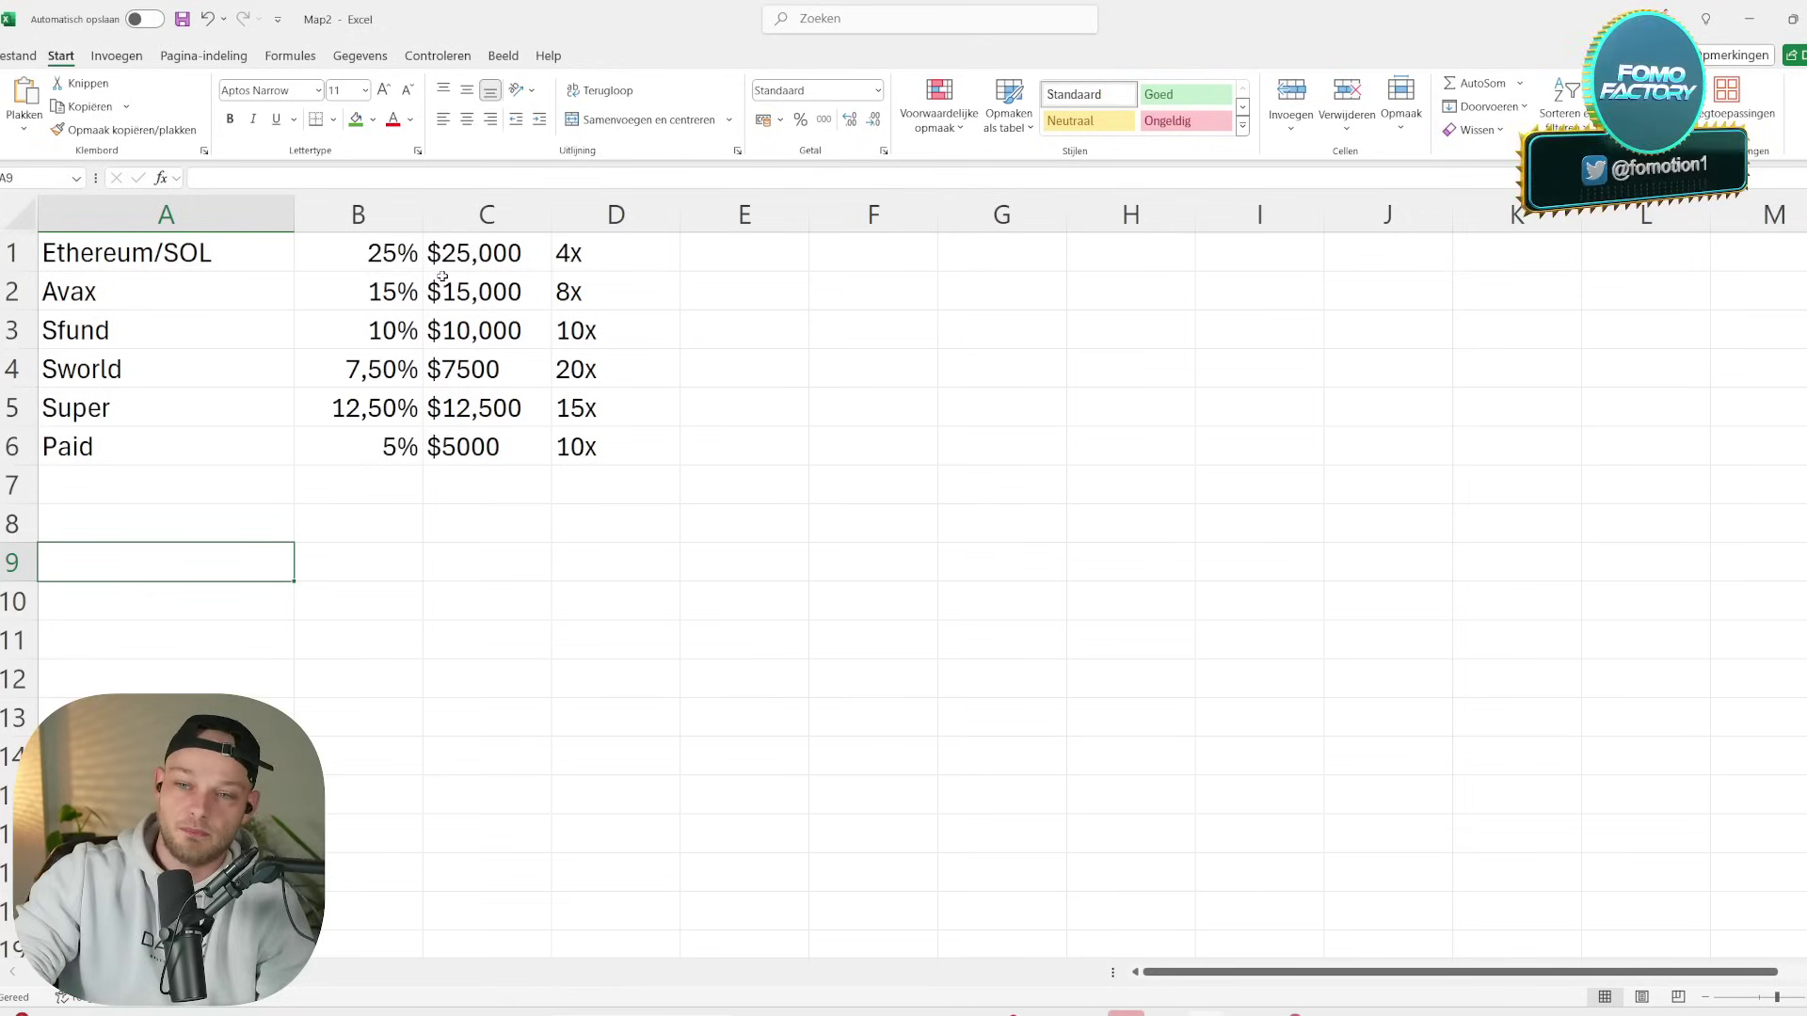
{"action": "left_click", "coordinate": [560, 256]}
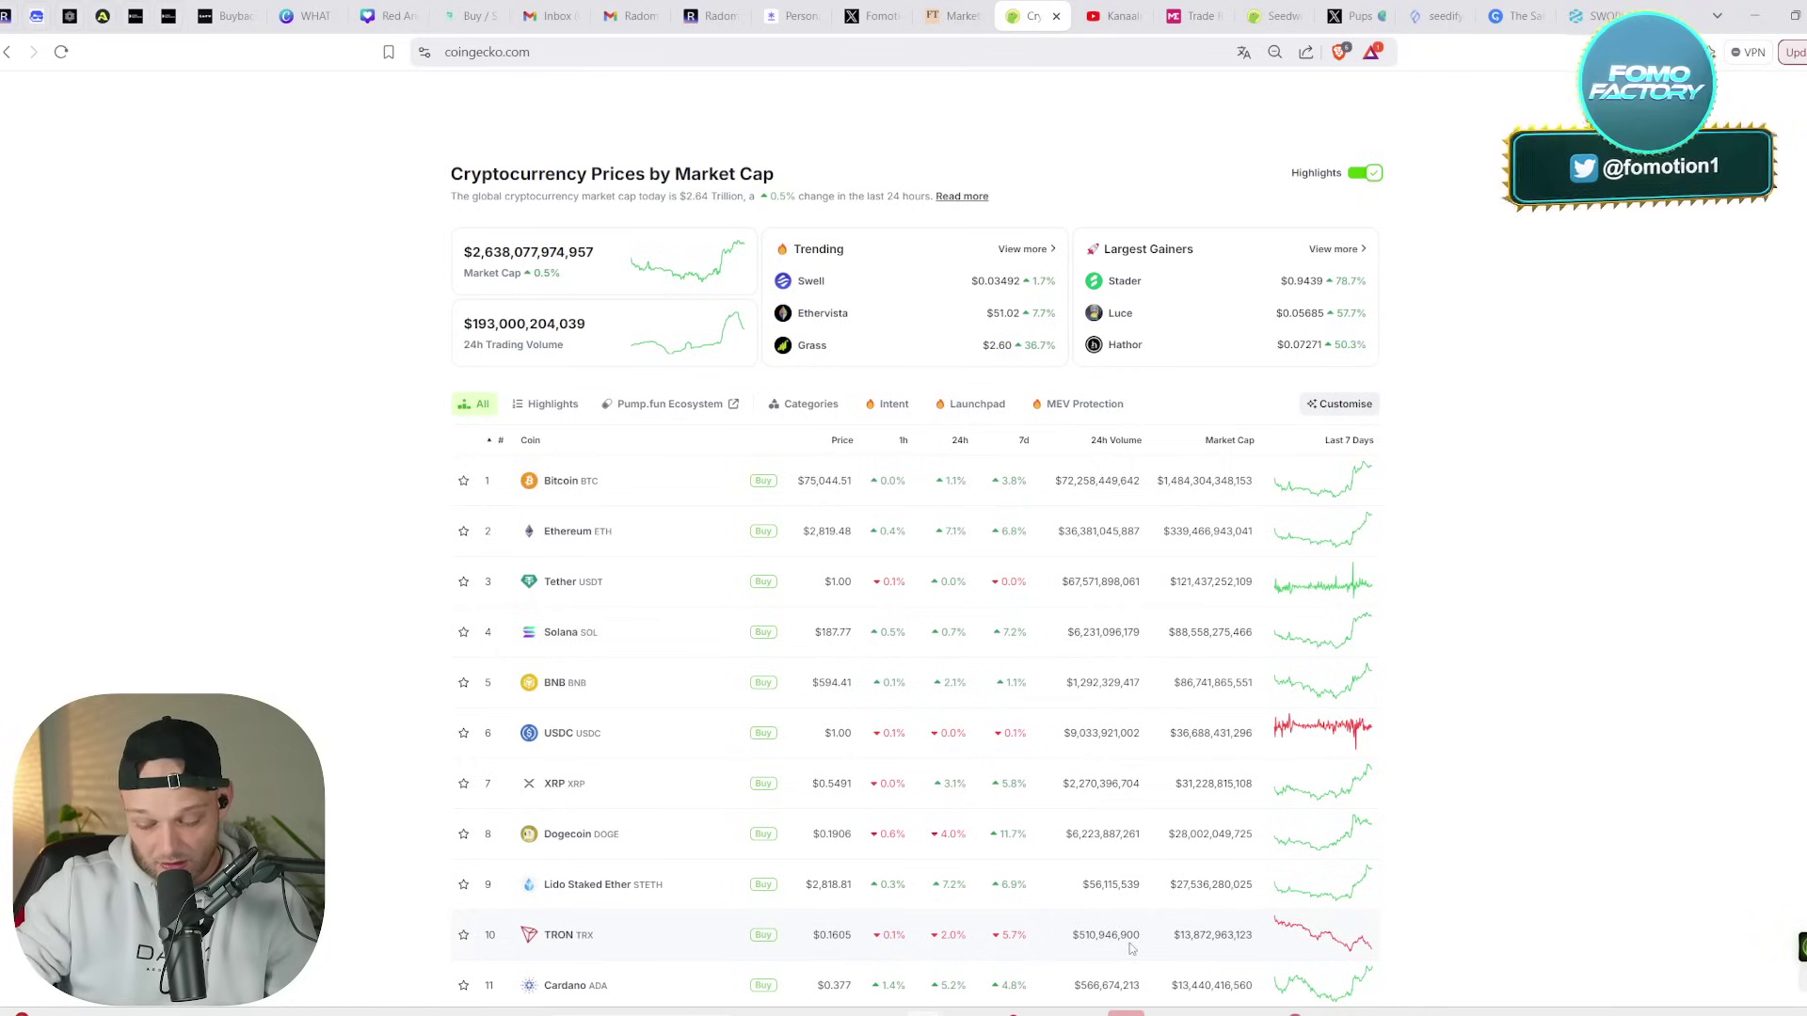
- Return to the Map2 workbook and add Beam as the next coin in A7
{"action": "mouse_move", "coordinate": [1211, 998]}
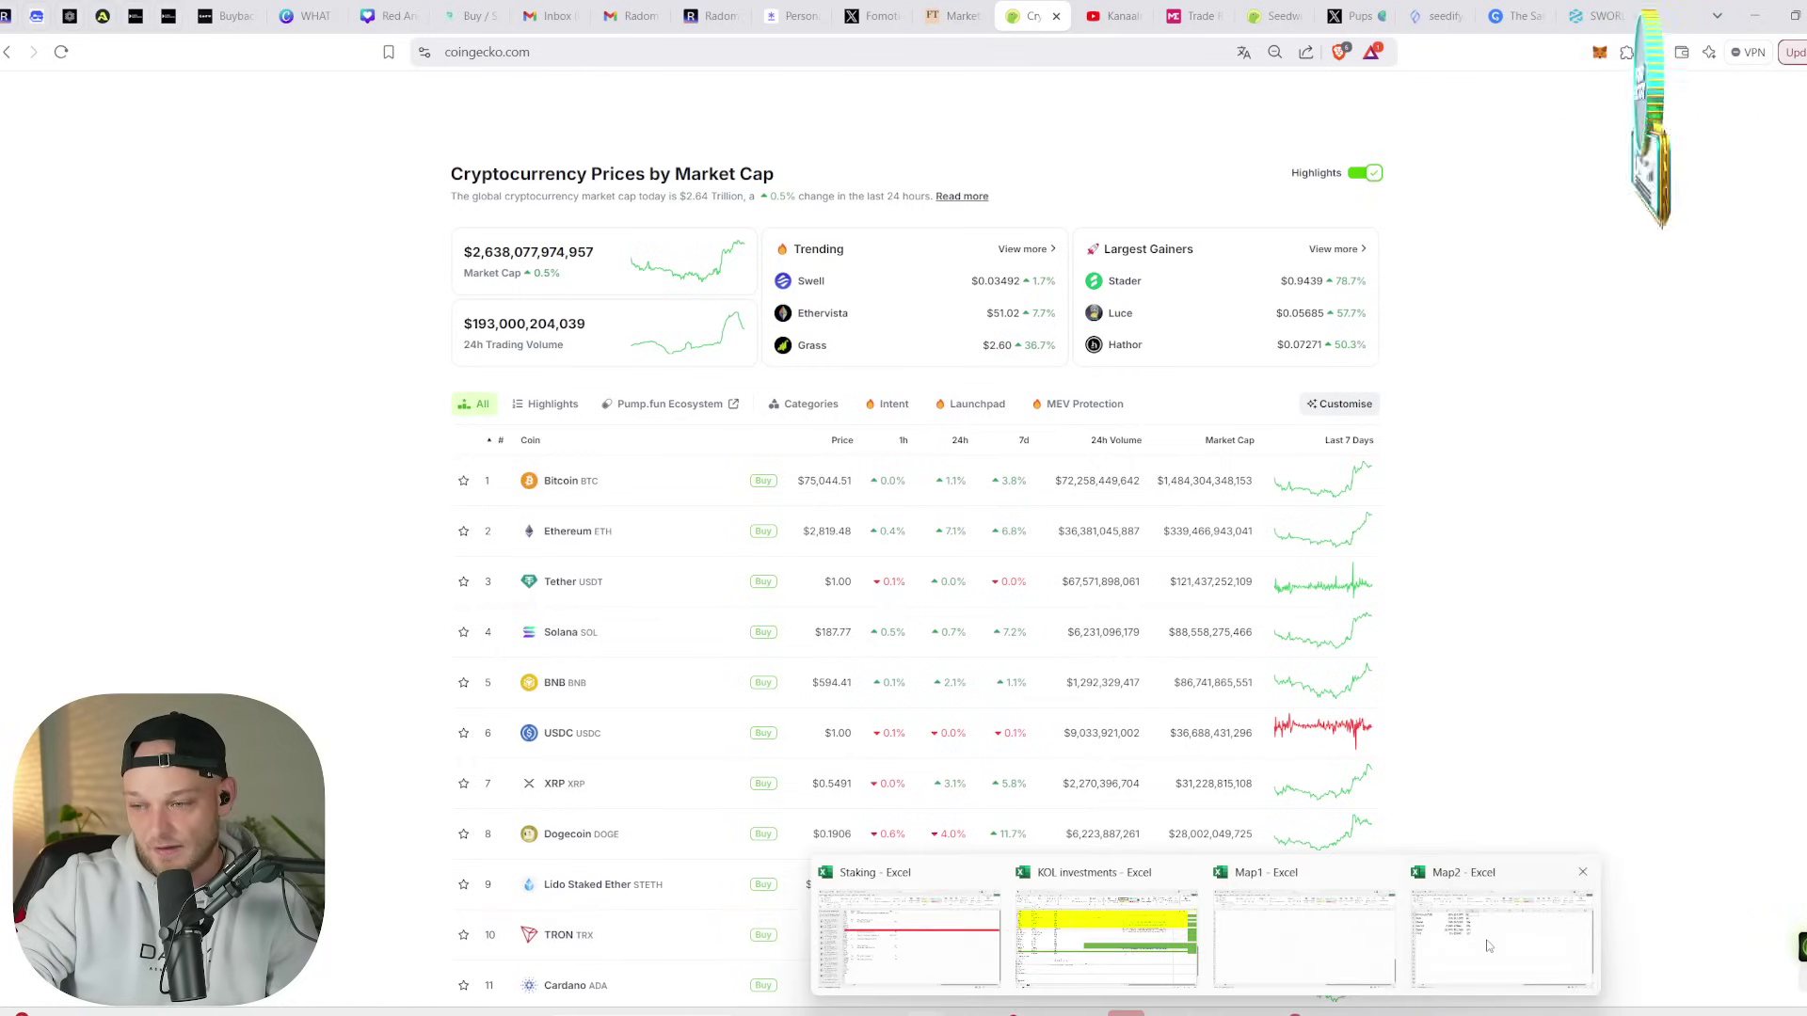
{"action": "left_click", "coordinate": [1488, 945]}
{"action": "left_click", "coordinate": [744, 562]}
{"action": "left_click", "coordinate": [186, 482]}
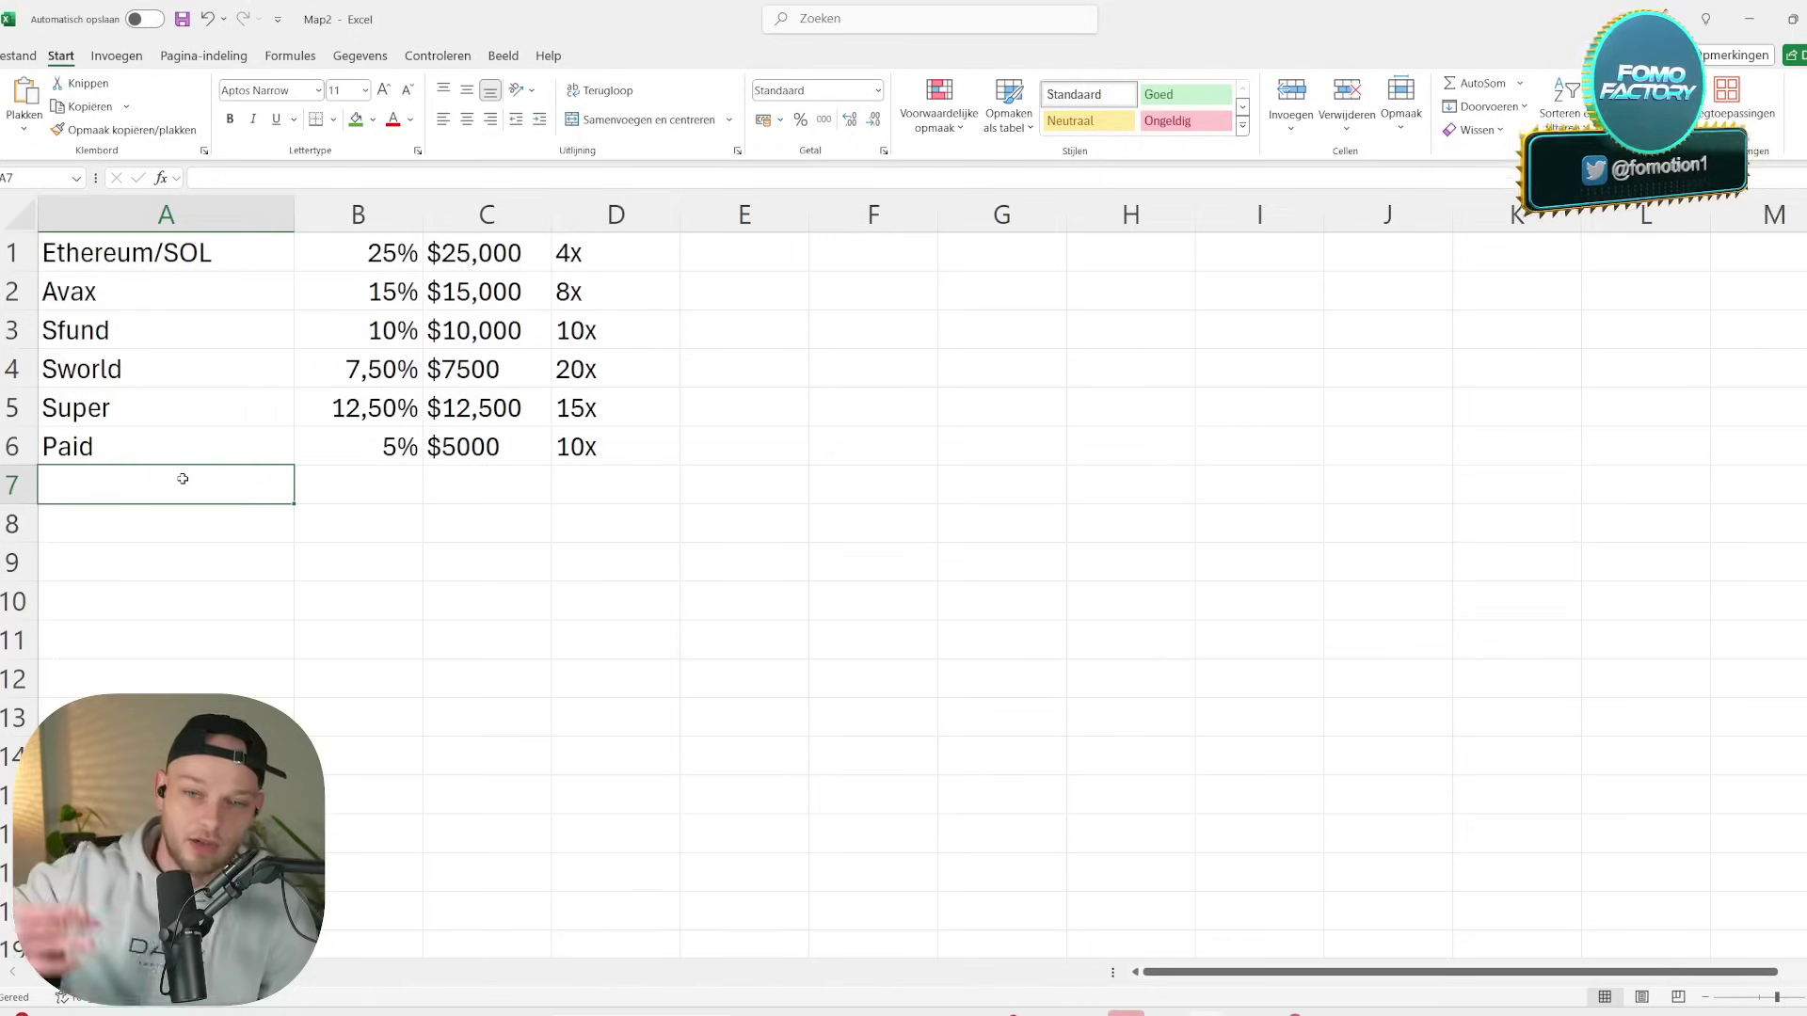
{"action": "left_click", "coordinate": [91, 300]}
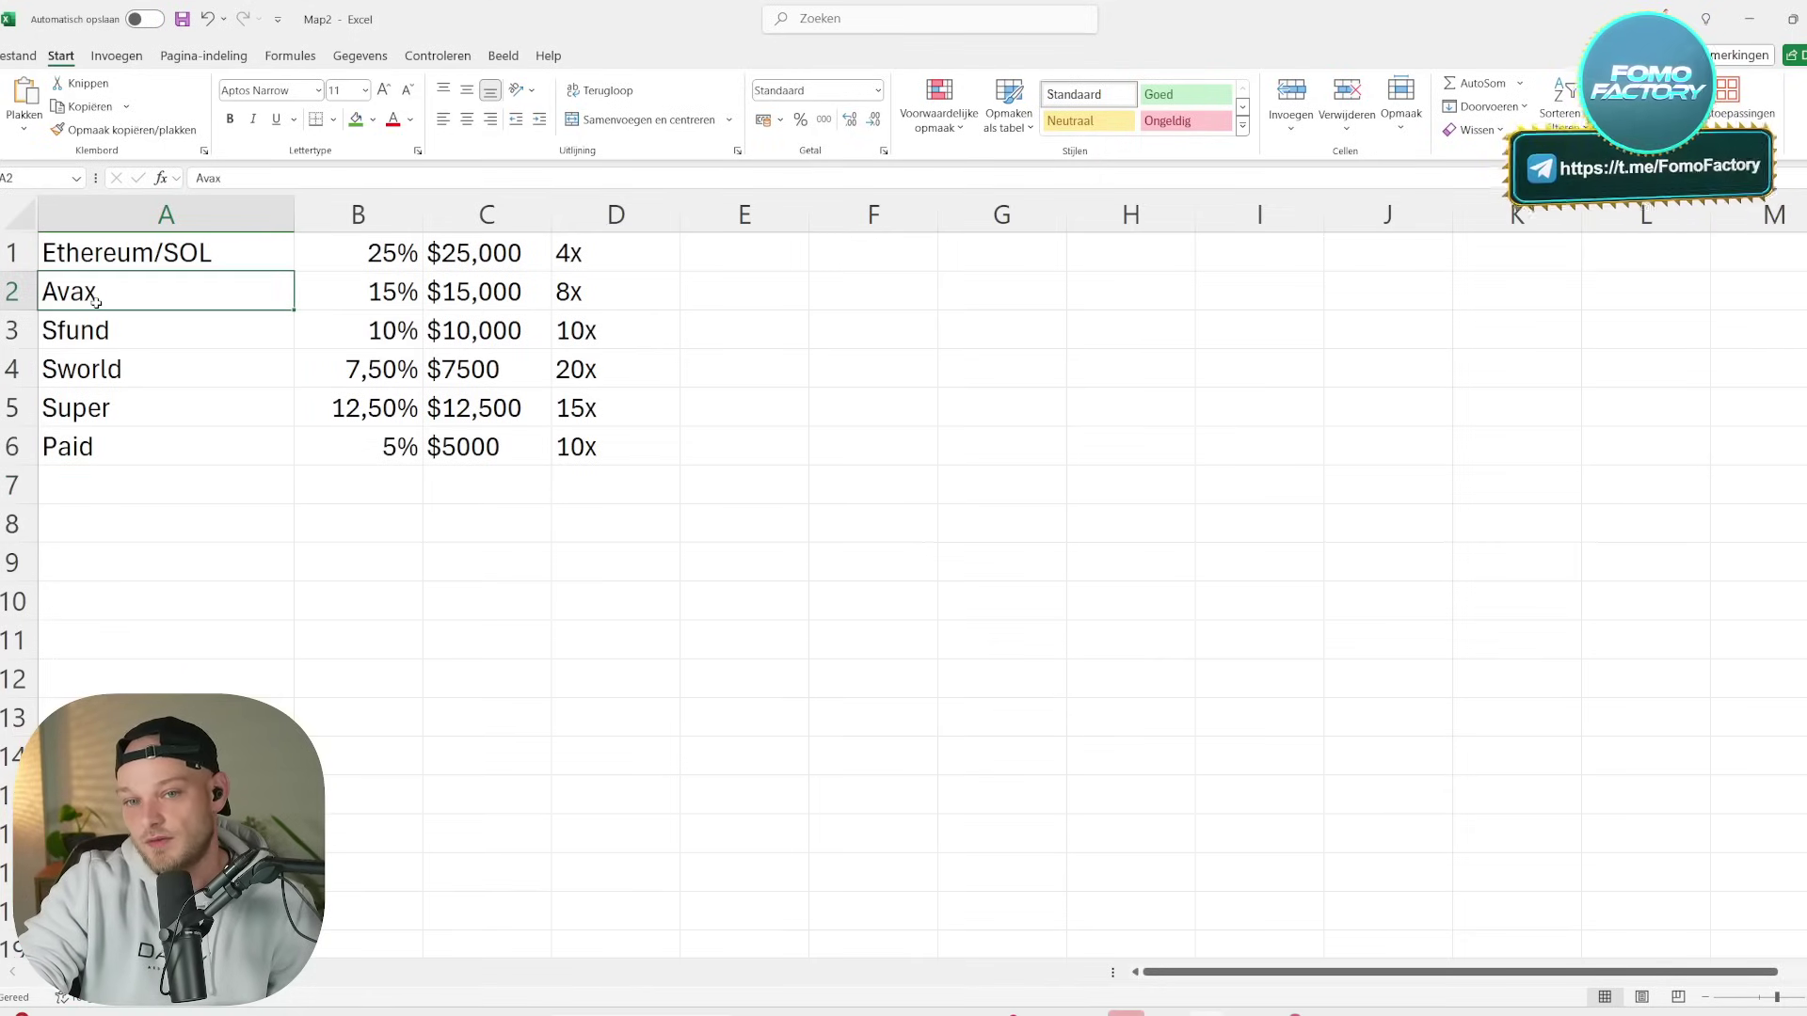
{"action": "left_click", "coordinate": [141, 254]}
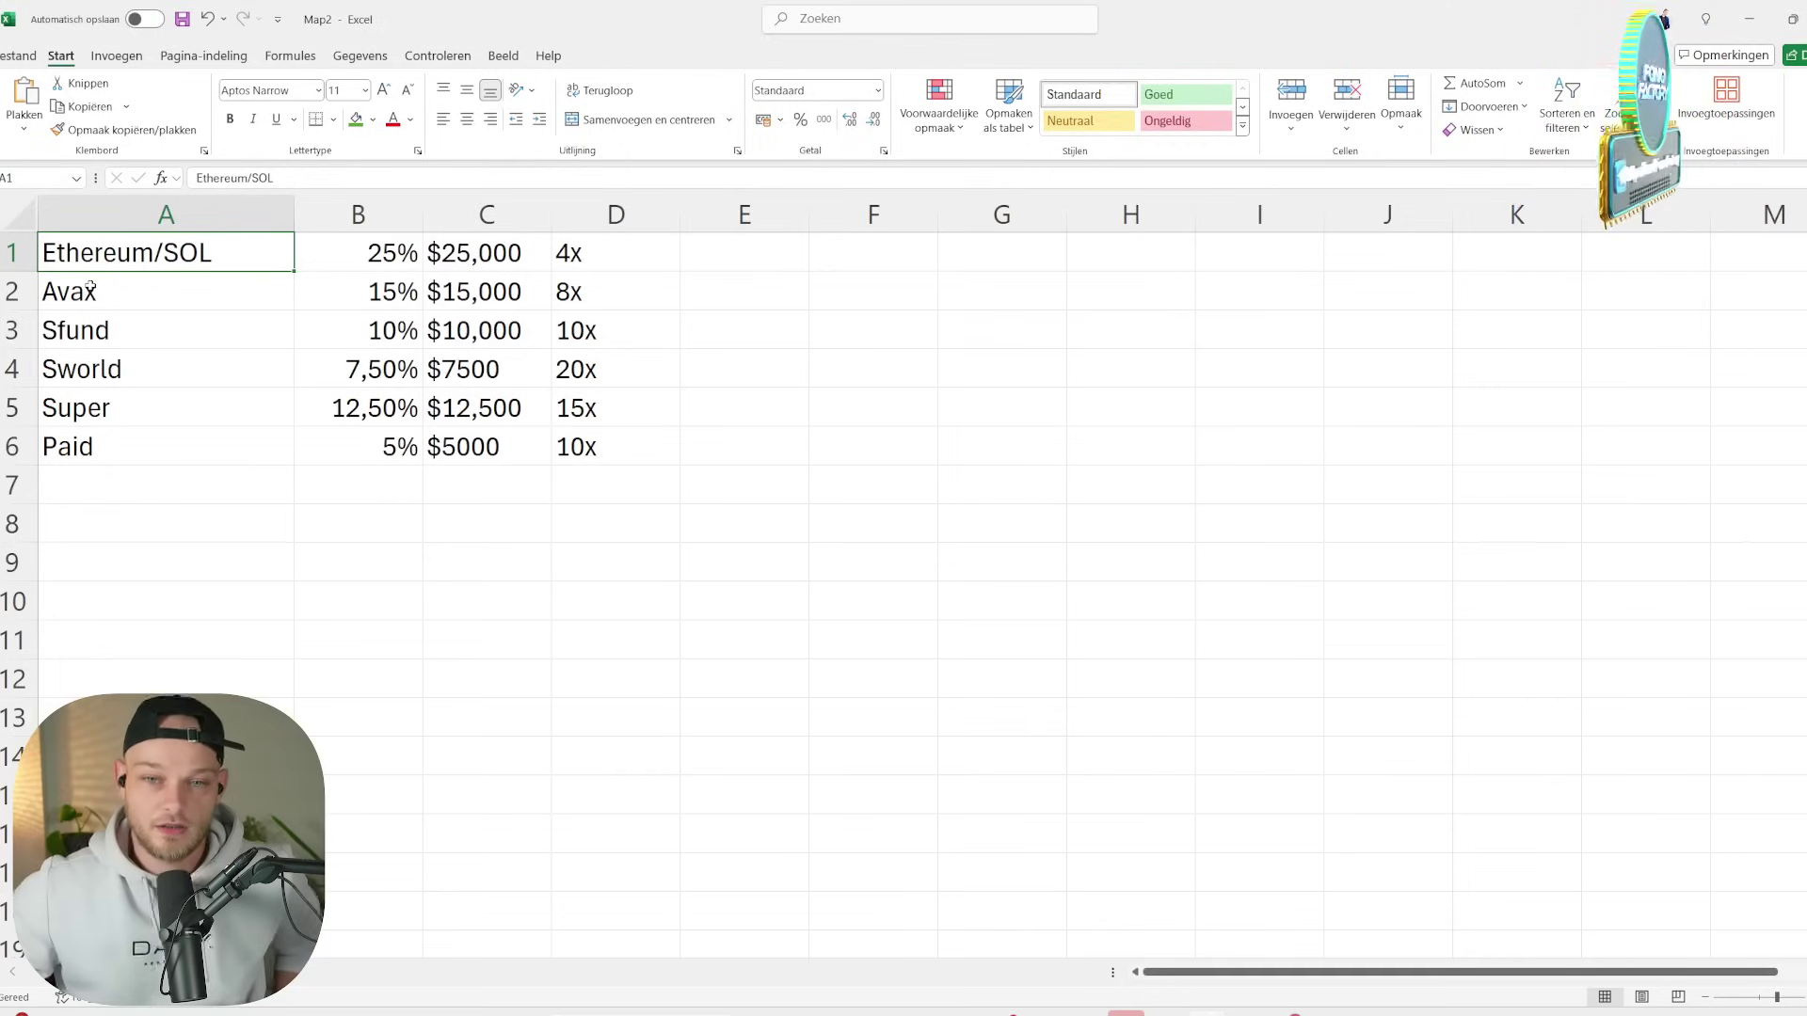
{"action": "left_click", "coordinate": [154, 473]}
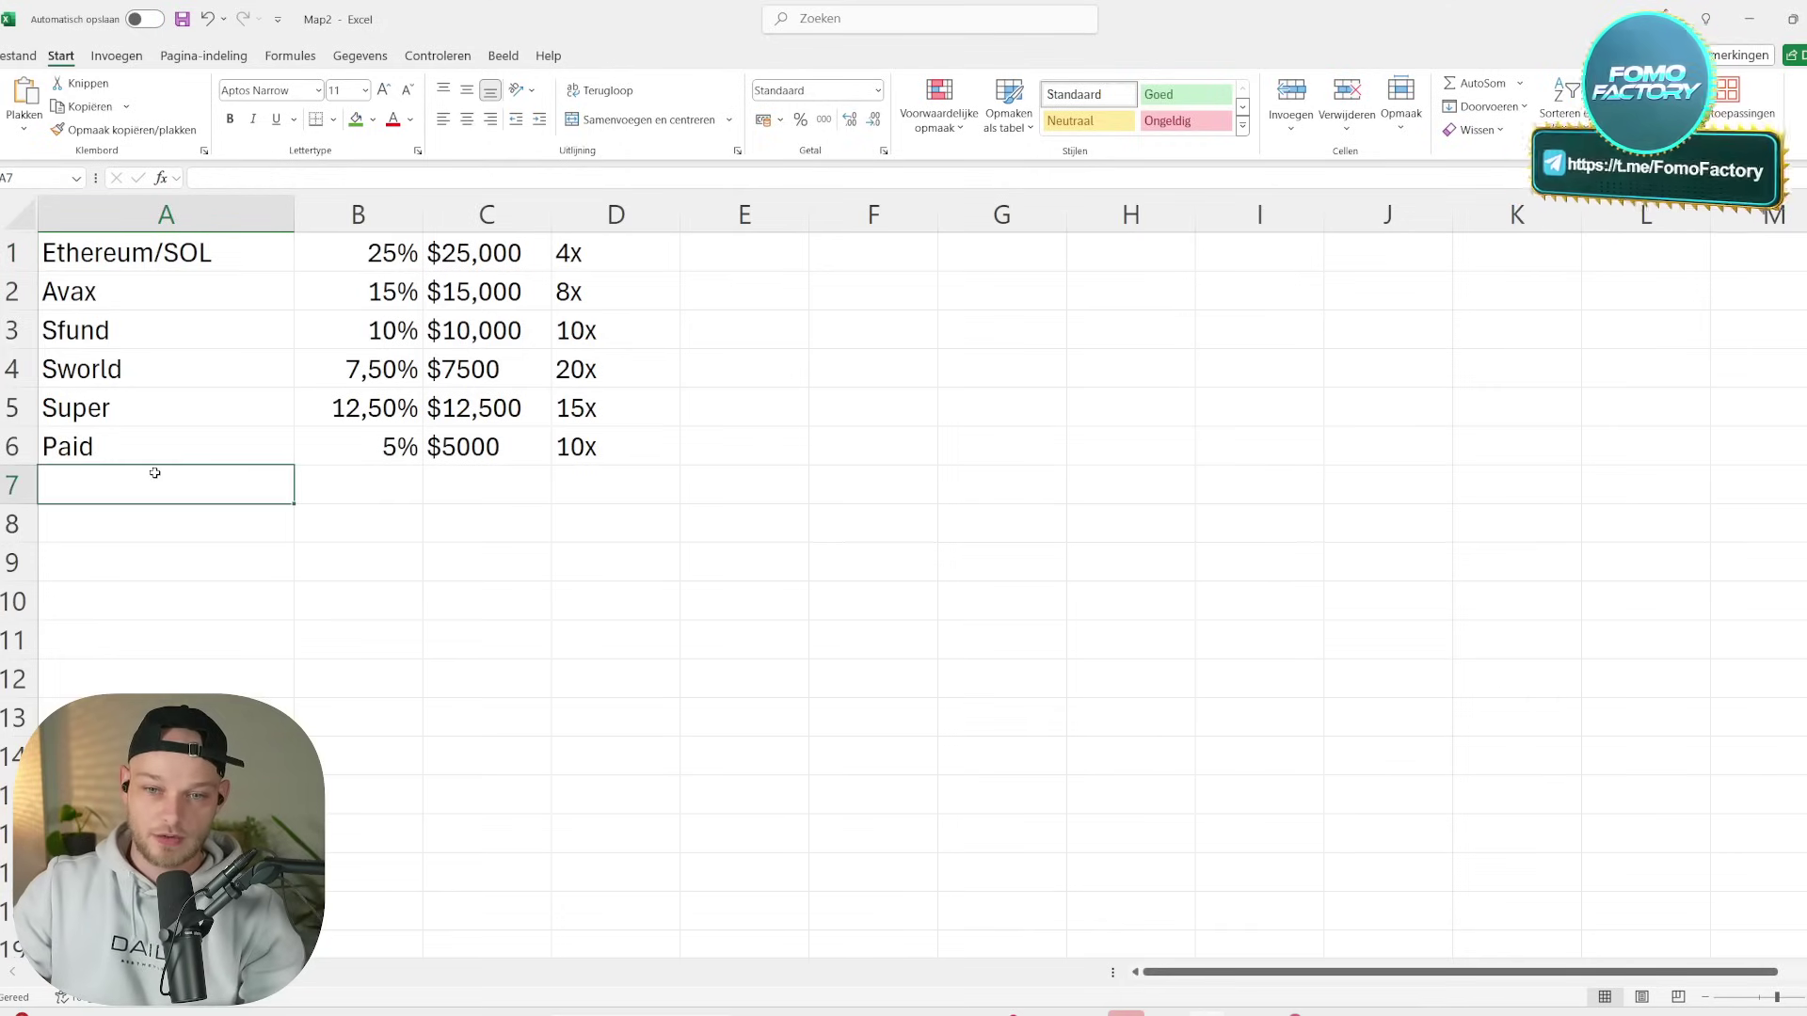
{"action": "type", "text": "Beam"}
{"action": "key", "text": "Tab"}
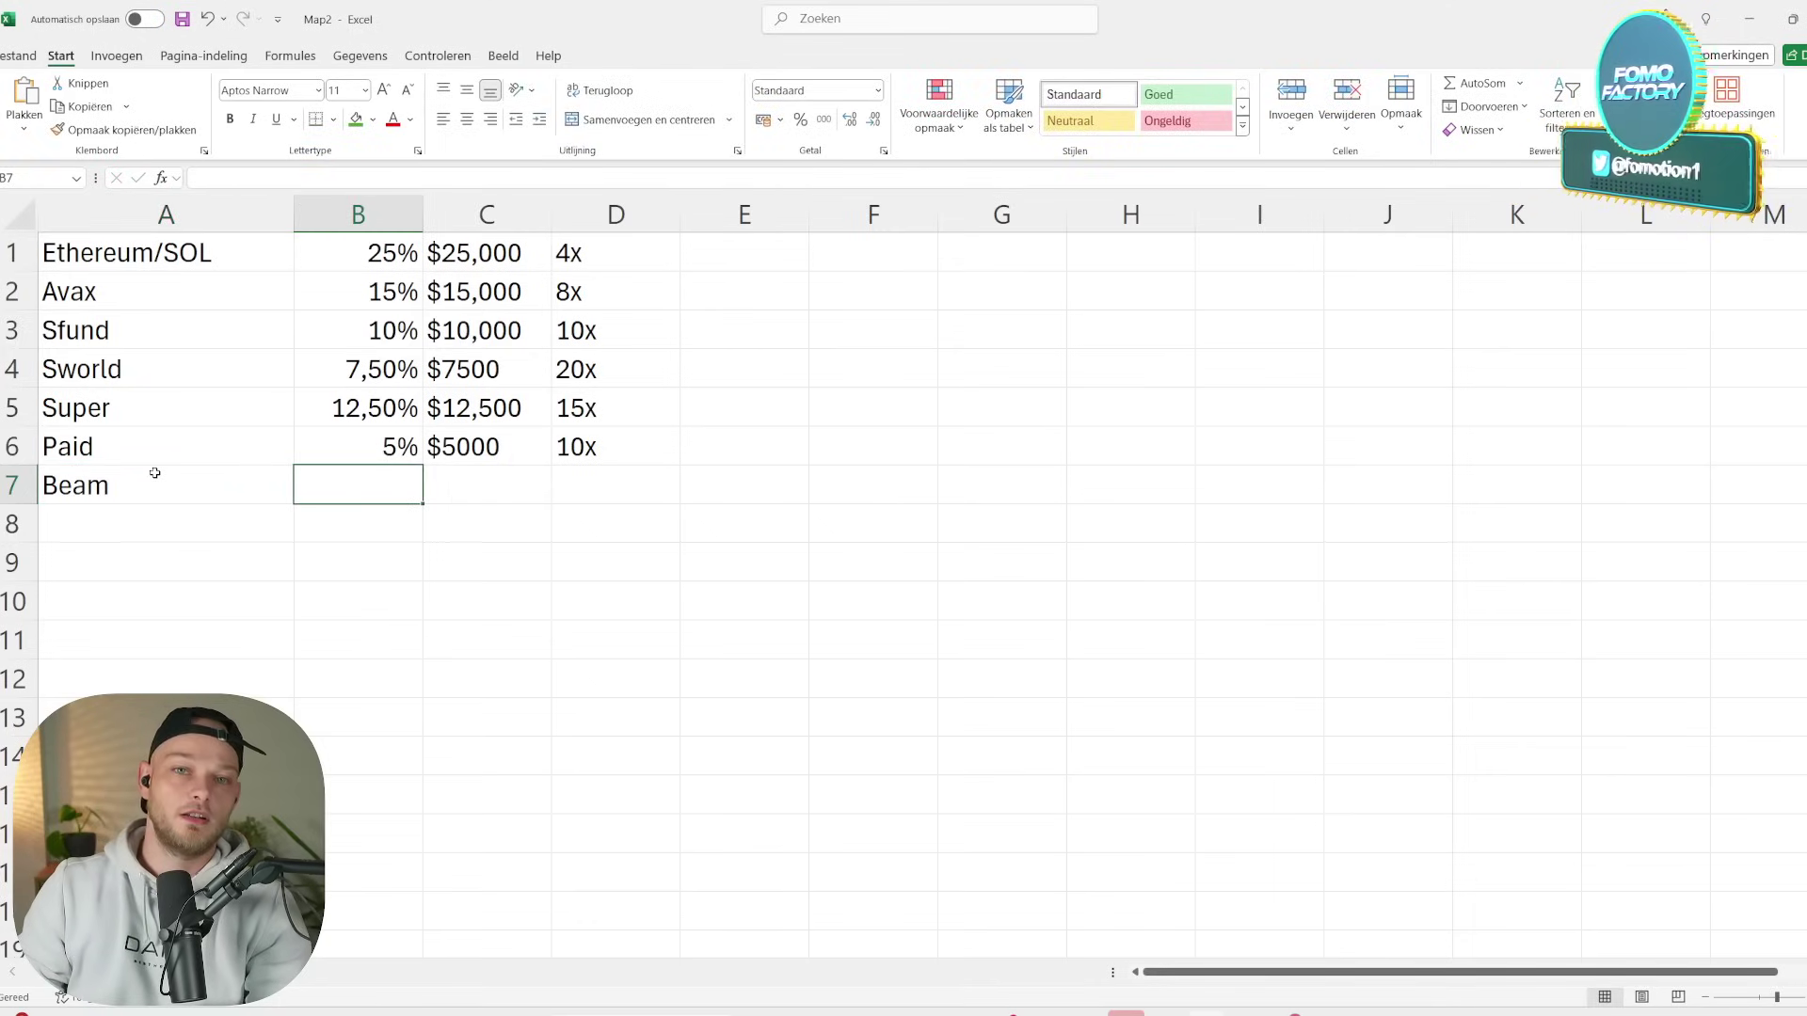
- Enter 5% in B7 as Beam's portfolio share
{"action": "type", "text": "%%"}
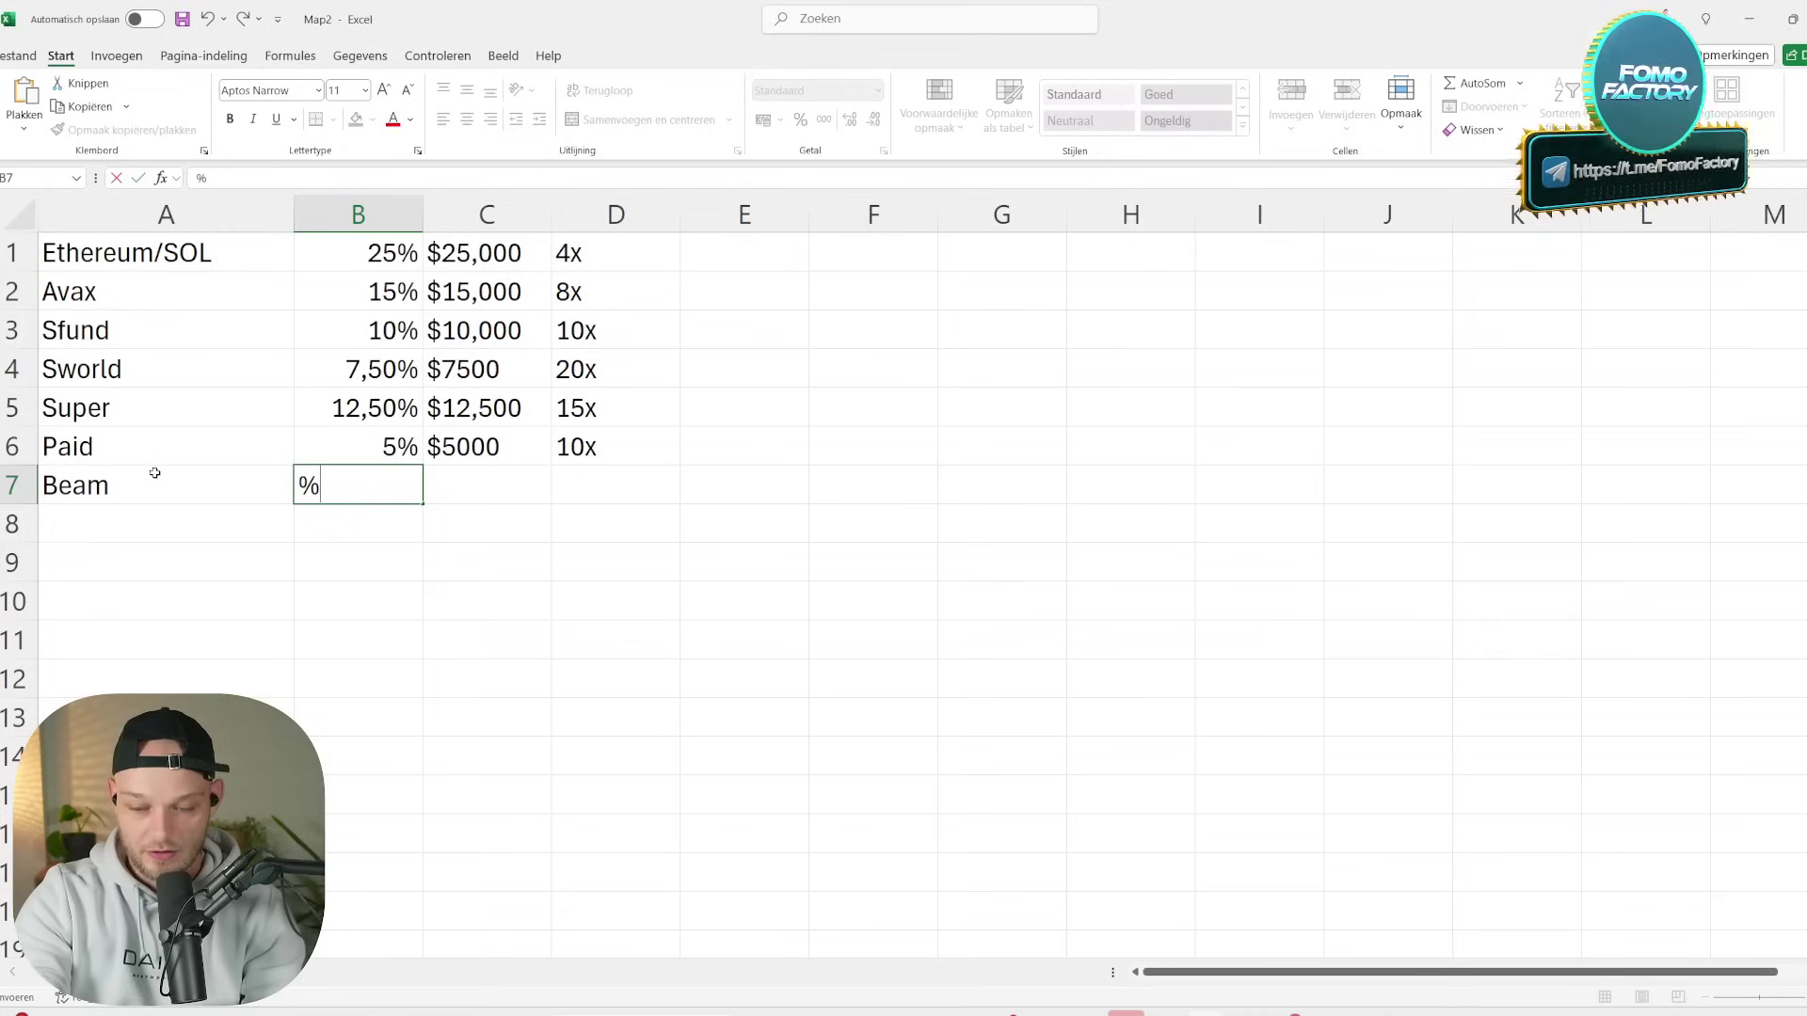
{"action": "key", "text": "BackSpace"}
{"action": "key", "text": "BackSpace"}
{"action": "type", "text": "5%"}
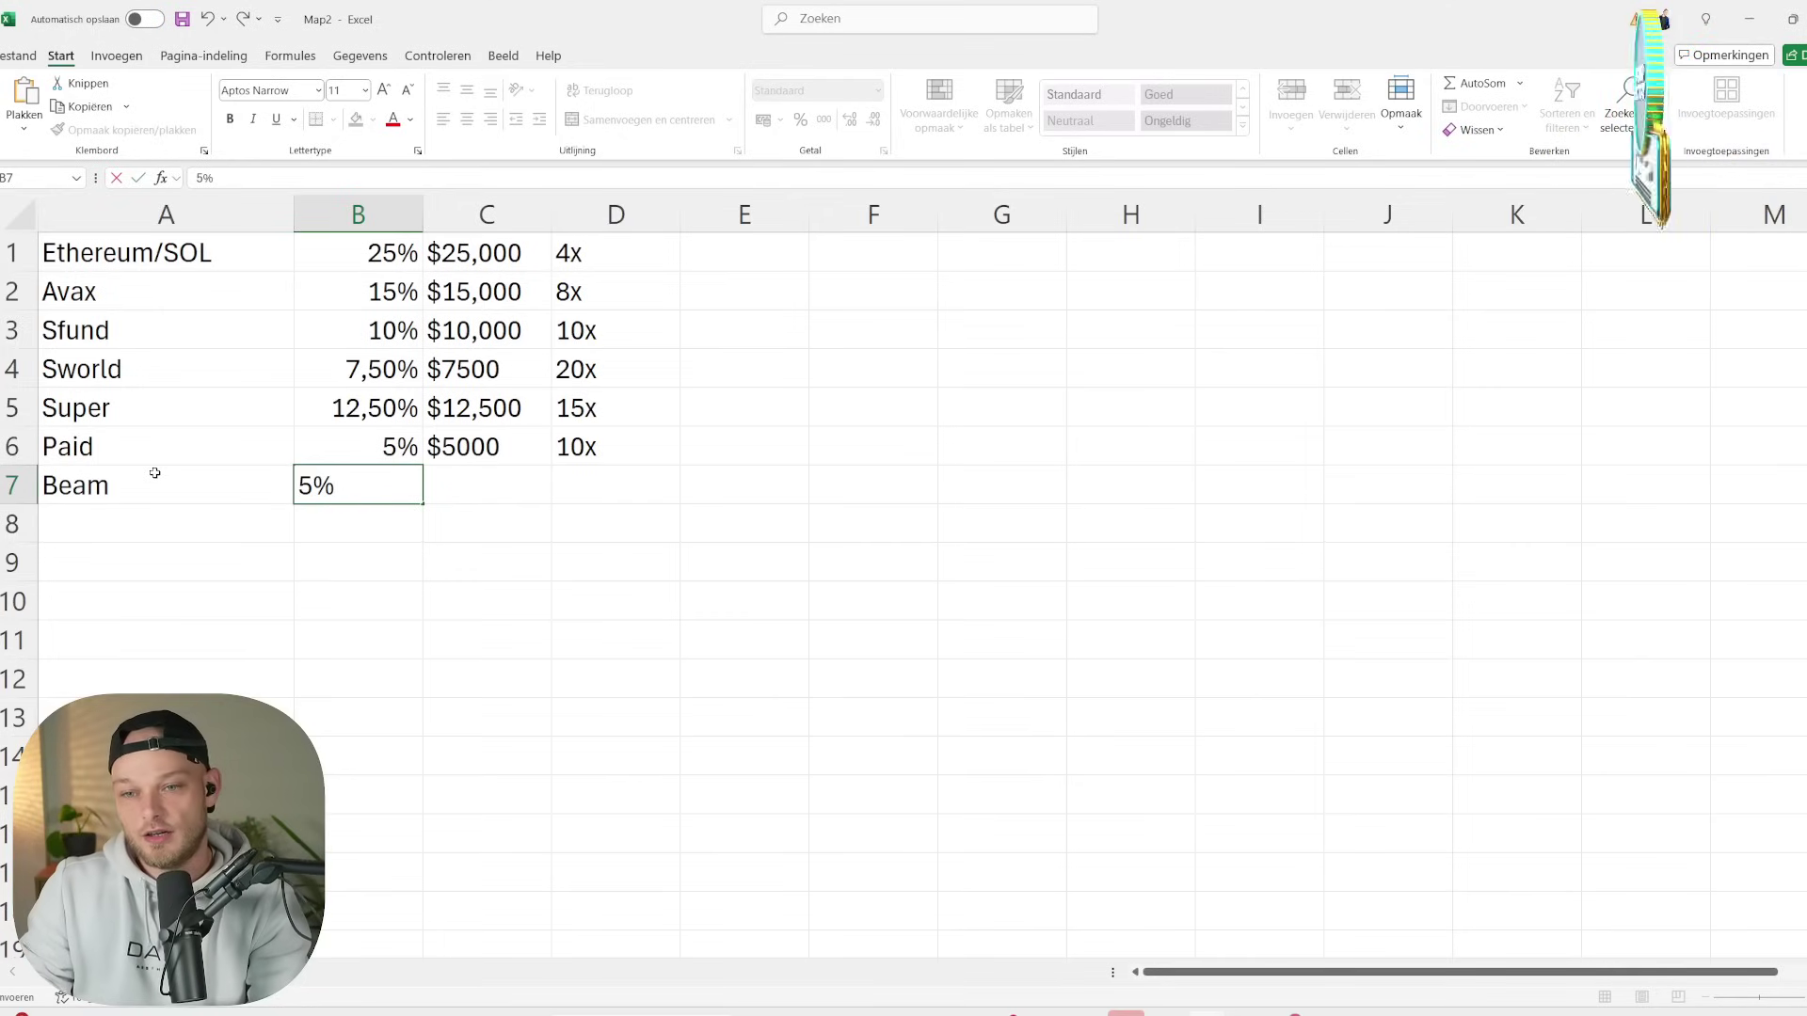
{"action": "key", "text": "Tab"}
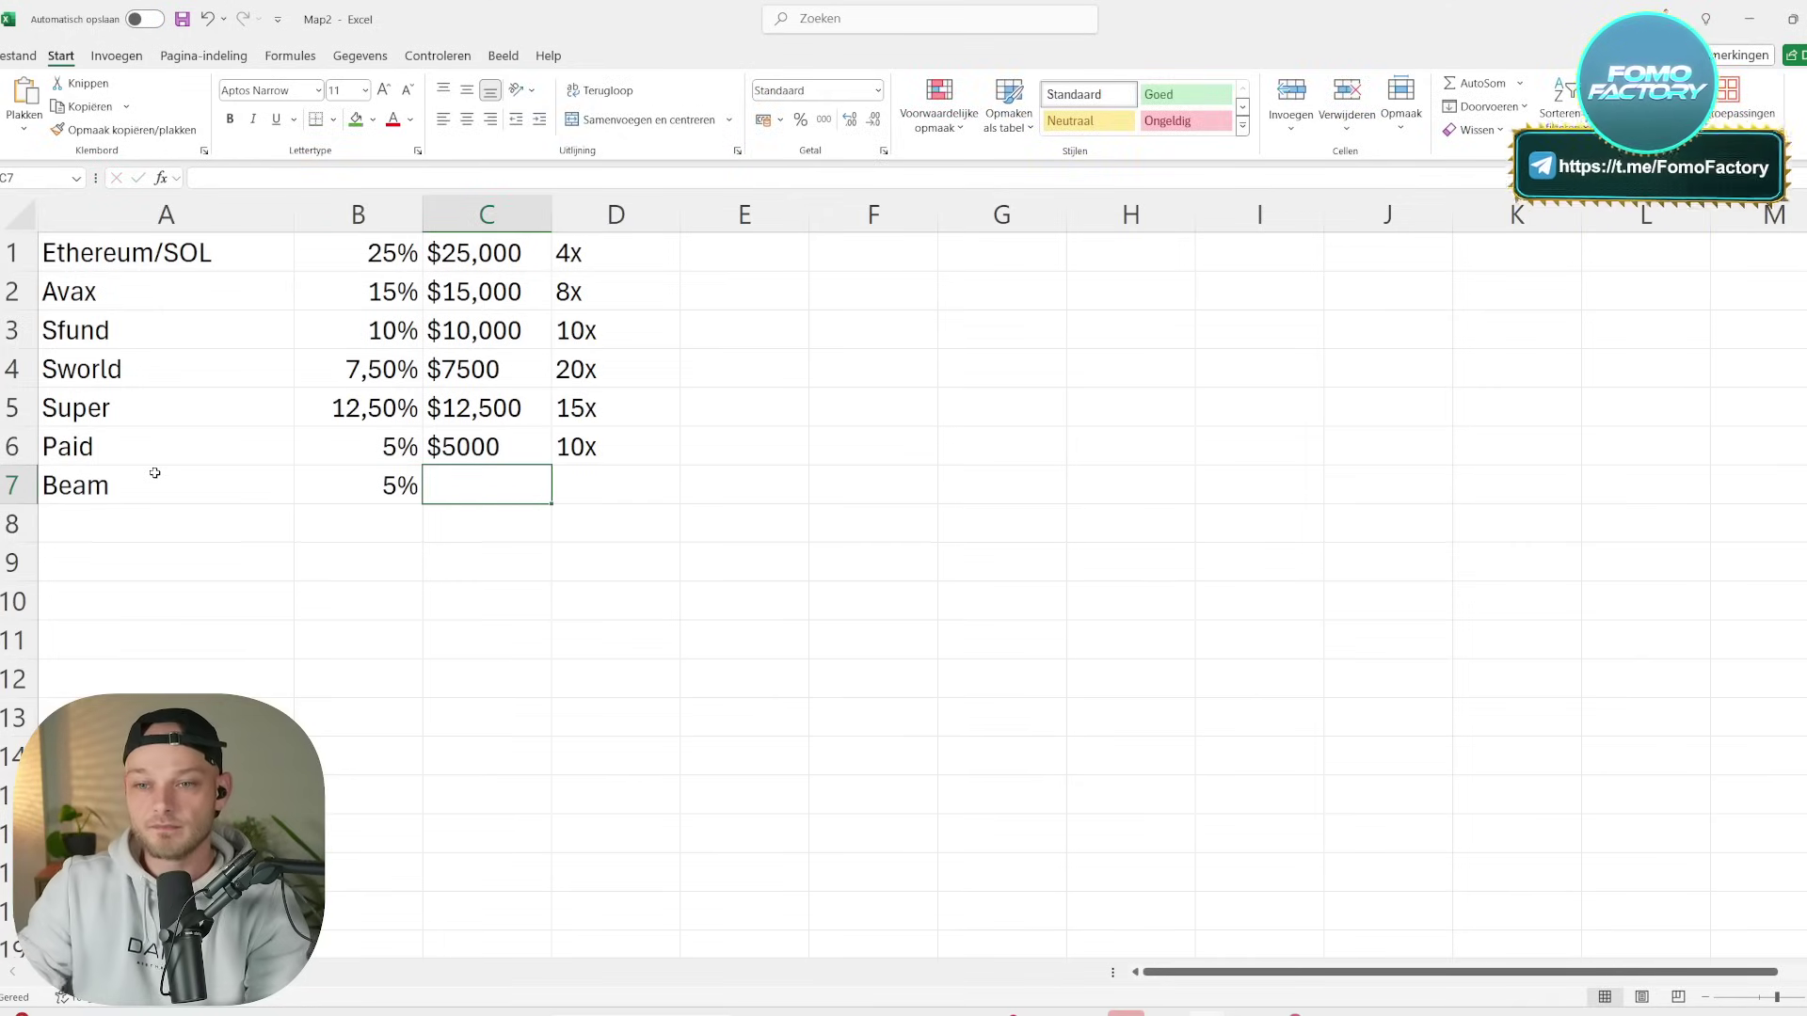
- Set Beam's portfolio share in B7 to 10% and enter $10,000 in C7
{"action": "left_click", "coordinate": [396, 481]}
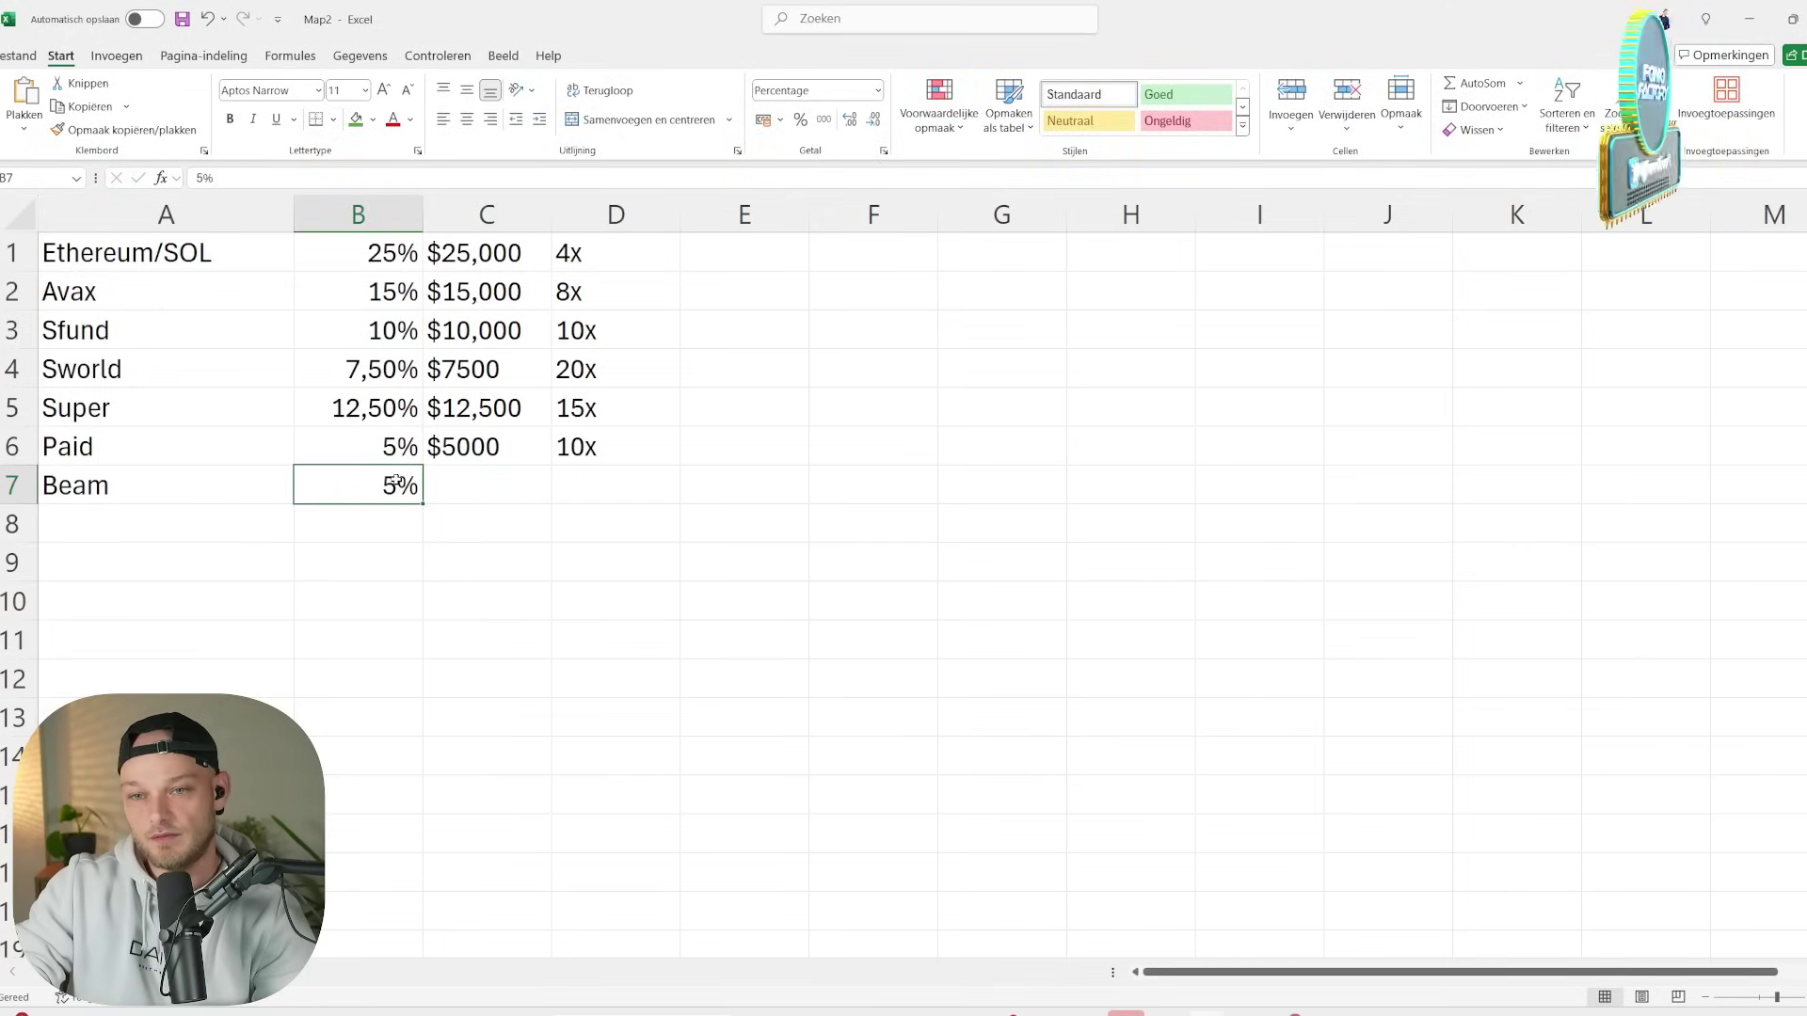
{"action": "double_click", "coordinate": [396, 481]}
{"action": "double_click", "coordinate": [396, 481]}
{"action": "type", "text": "10"}
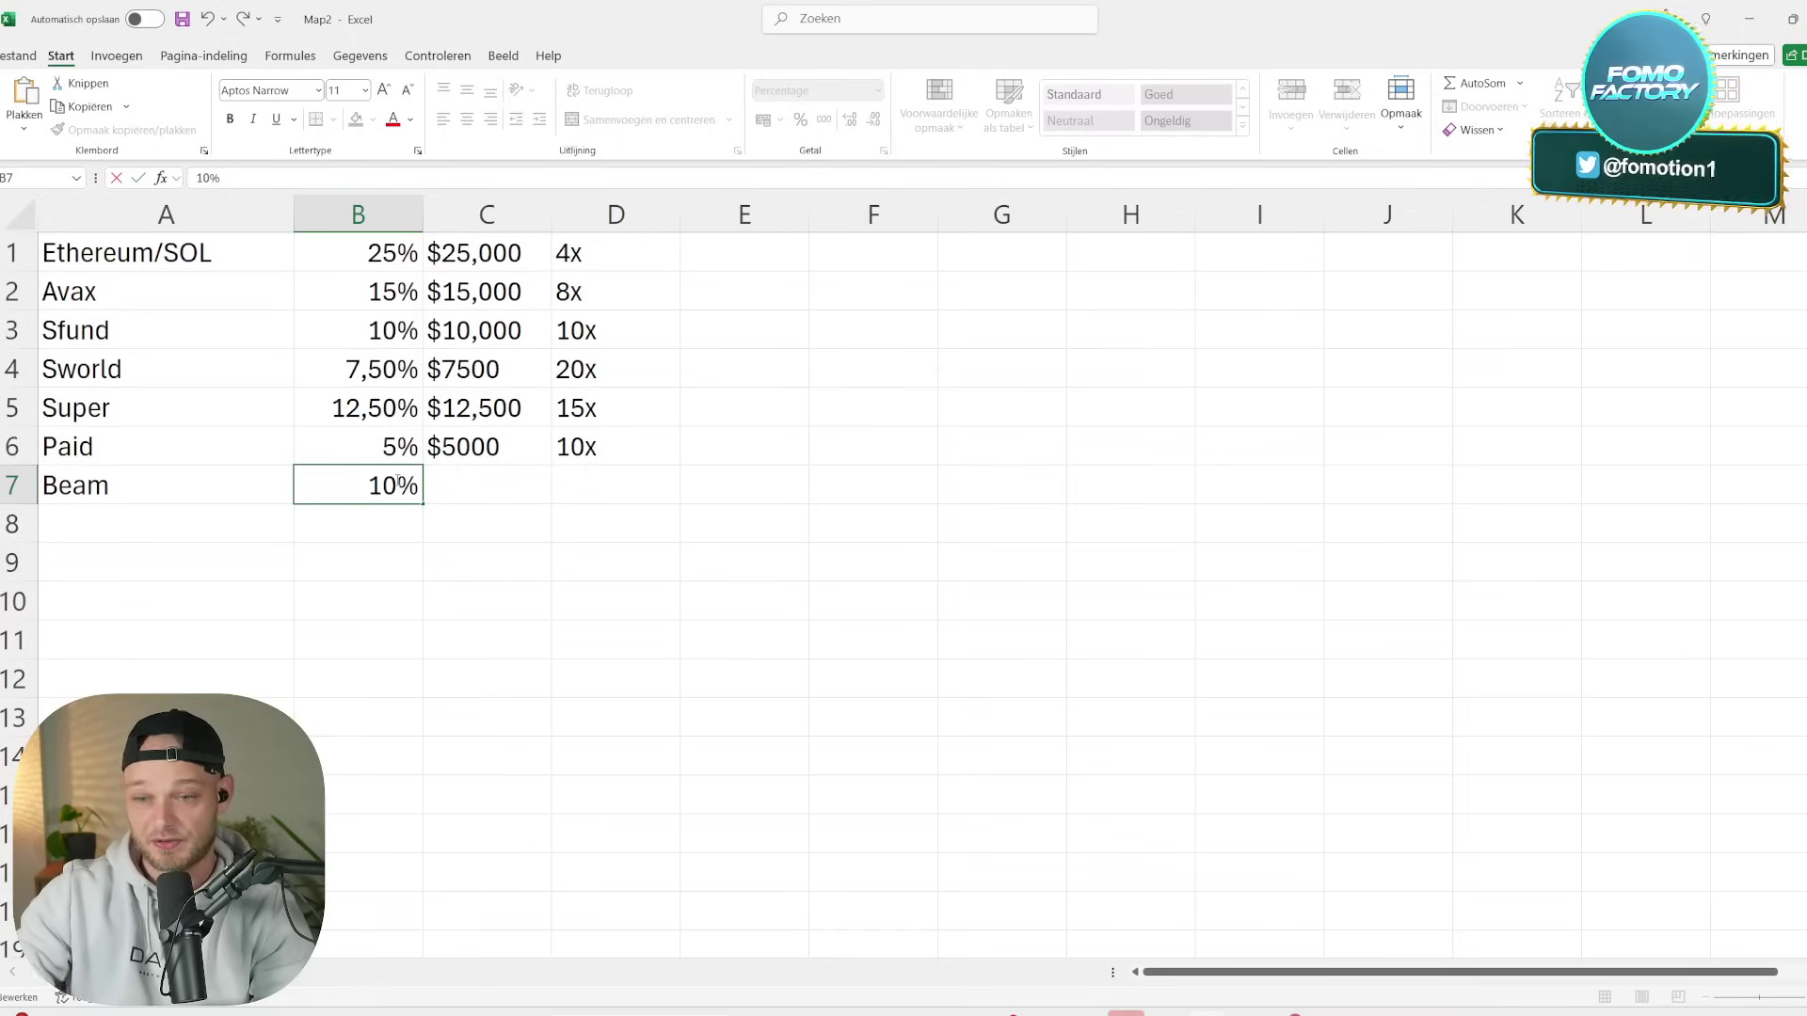
{"action": "left_click", "coordinate": [466, 480]}
{"action": "double_click", "coordinate": [466, 481]}
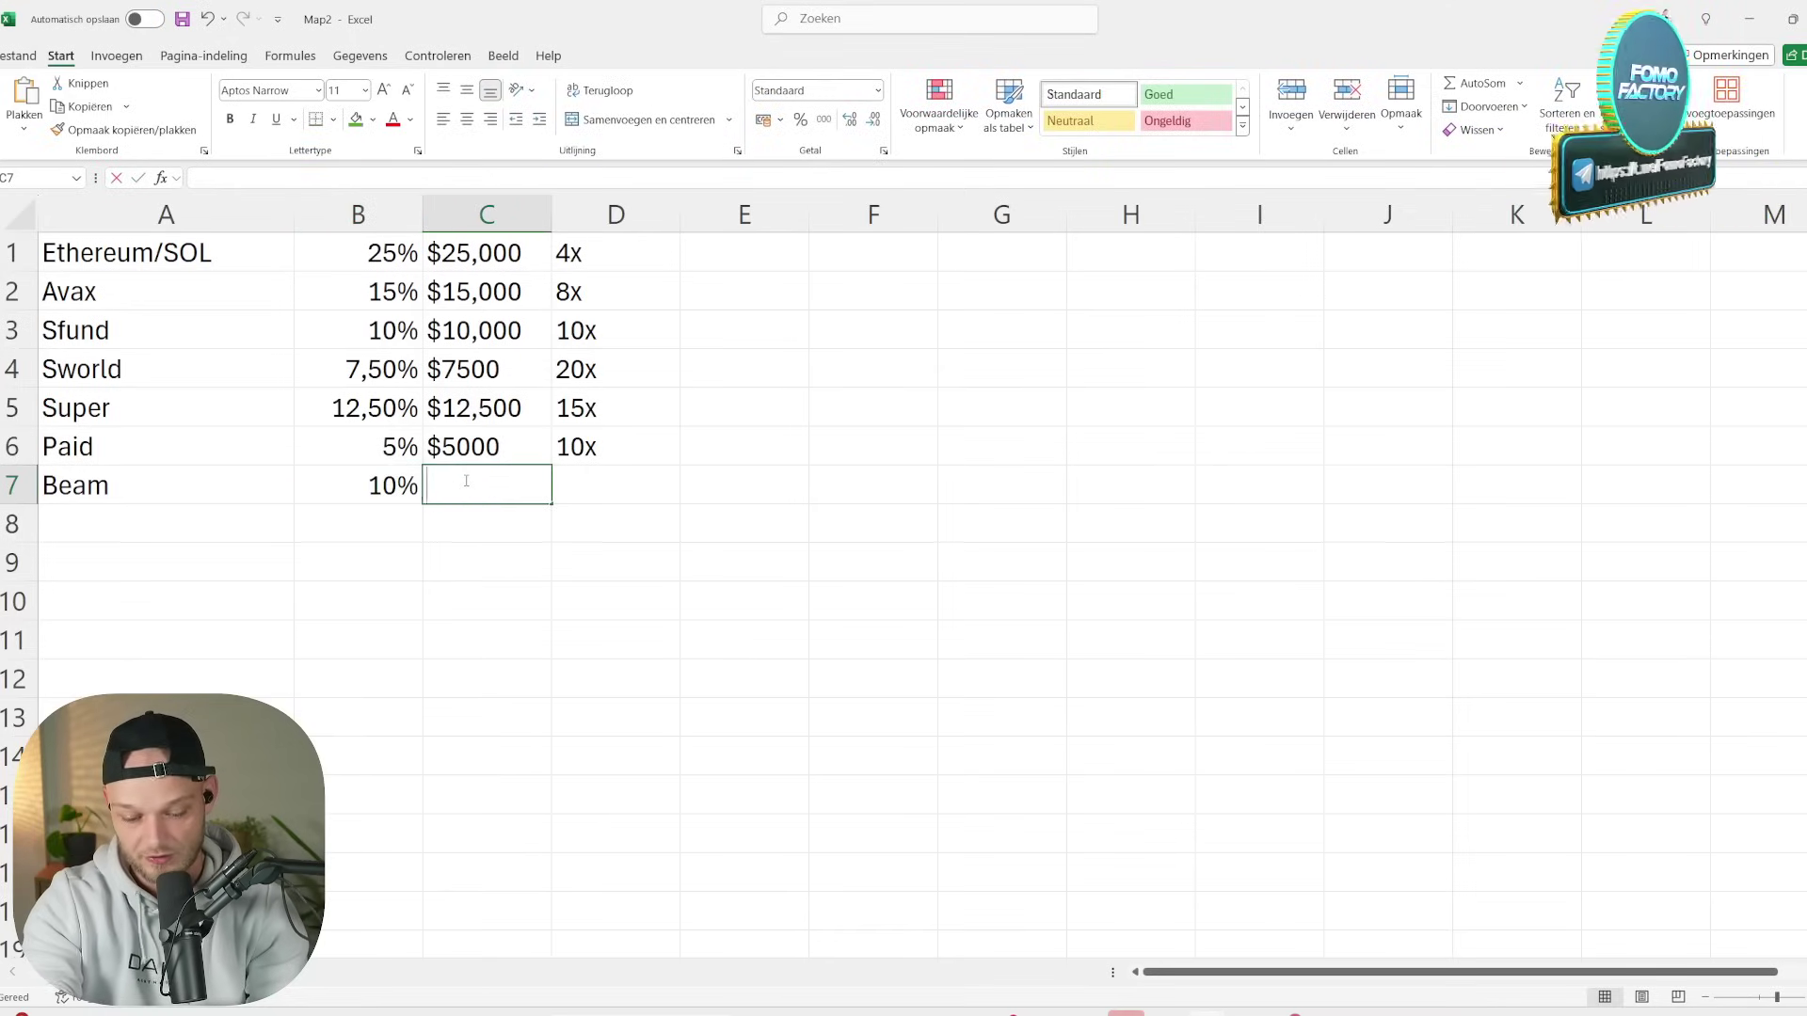
{"action": "type", "text": "$10,000"}
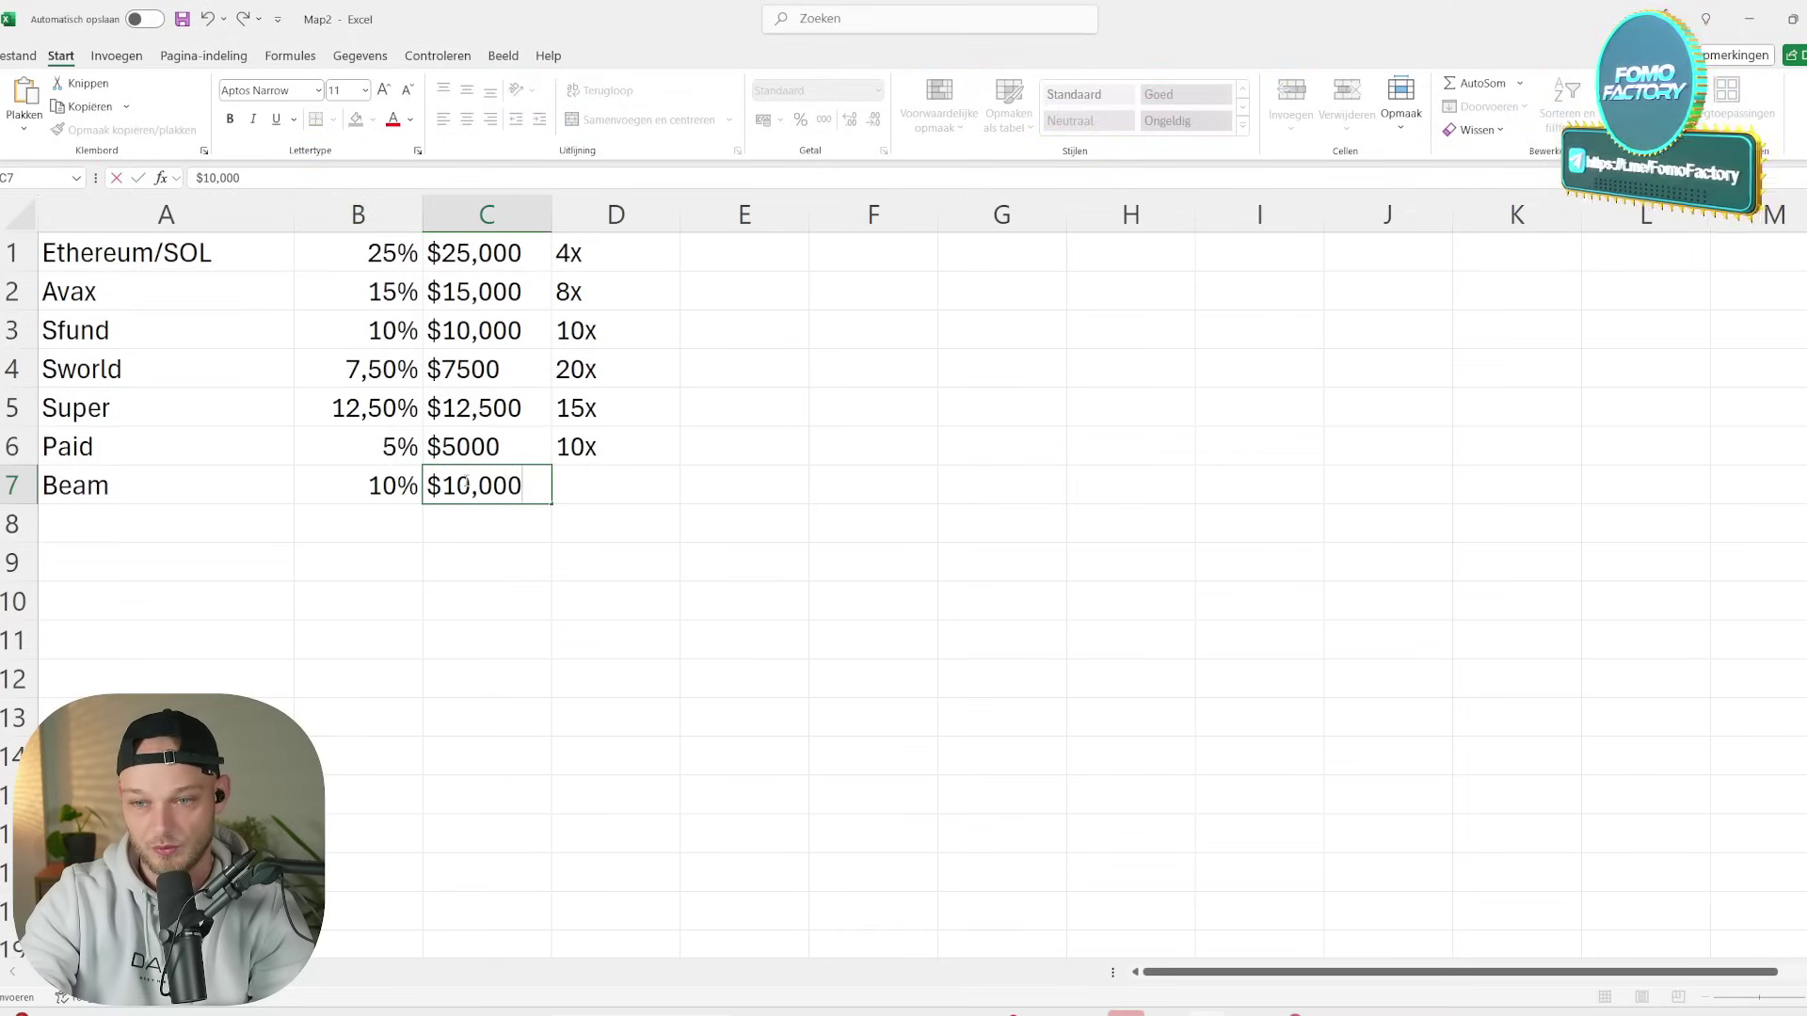
{"action": "key", "text": "Tab"}
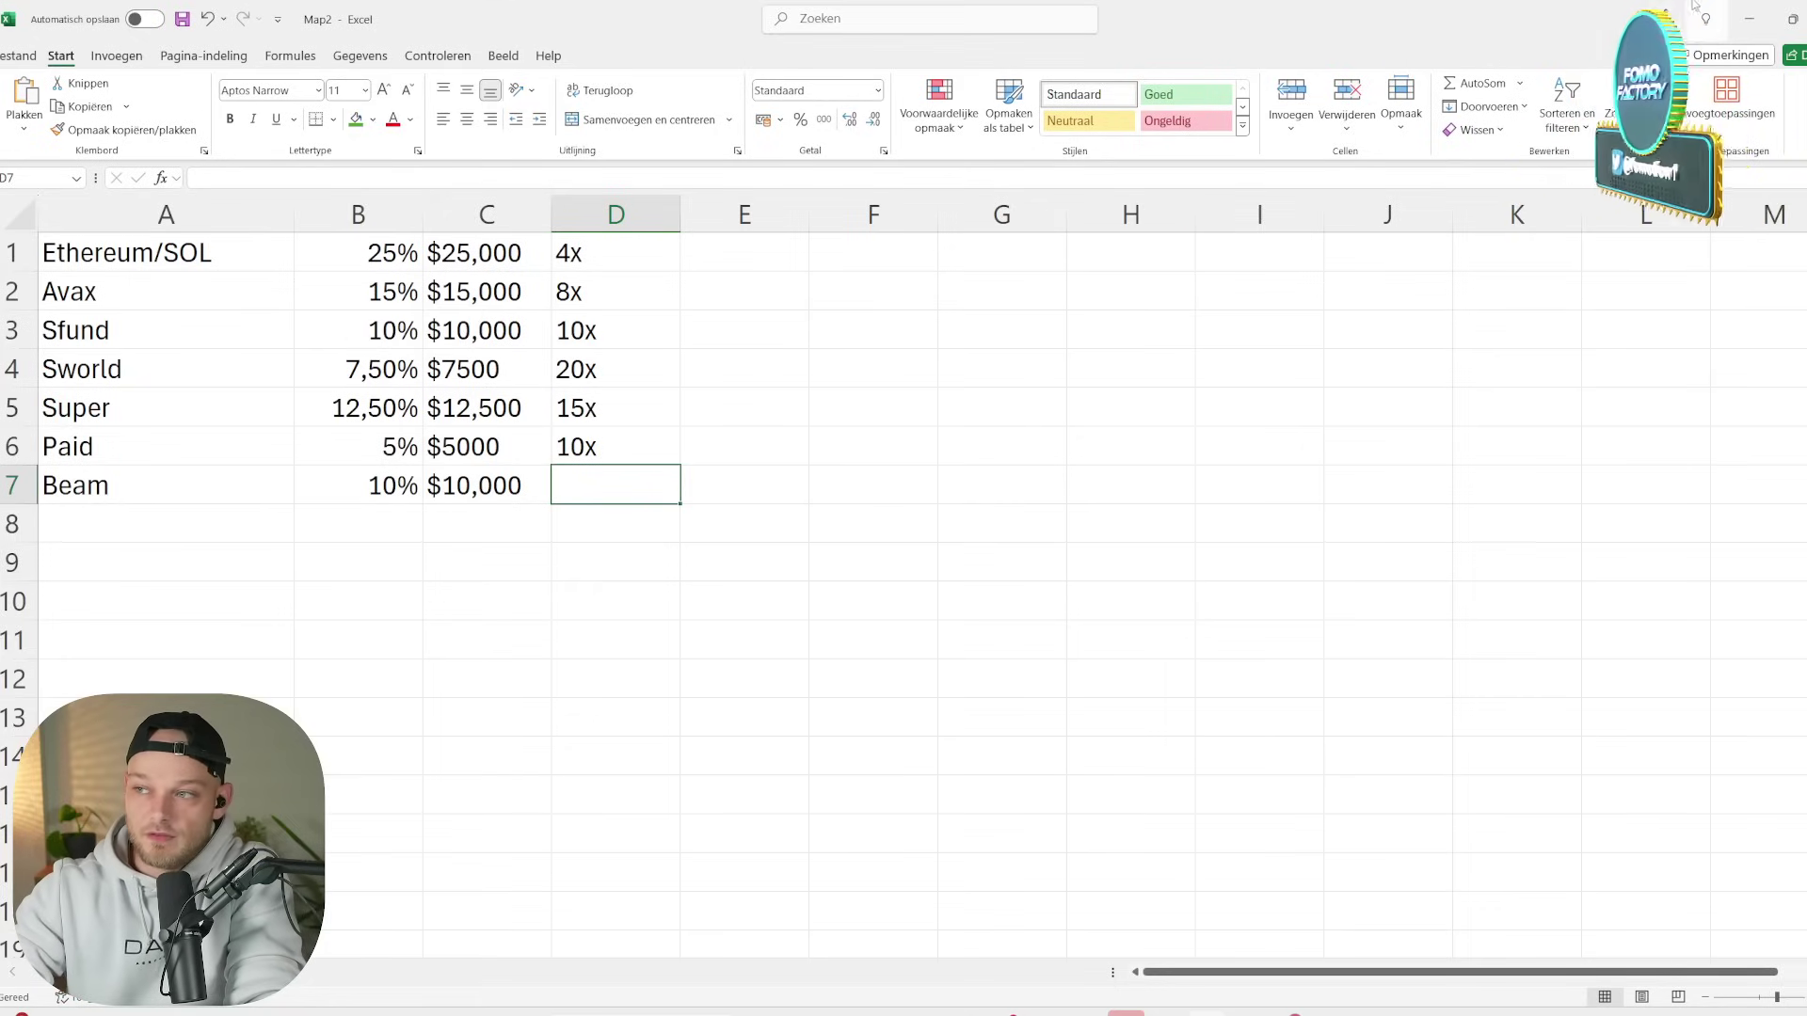
- Switch to CoinGecko in the browser, search for beam and open the Beam (BEAM) coin page
{"action": "left_click", "coordinate": [1746, 11]}
{"action": "scroll", "coordinate": [1253, 113], "scroll_direction": "up", "scroll_amount": 2}
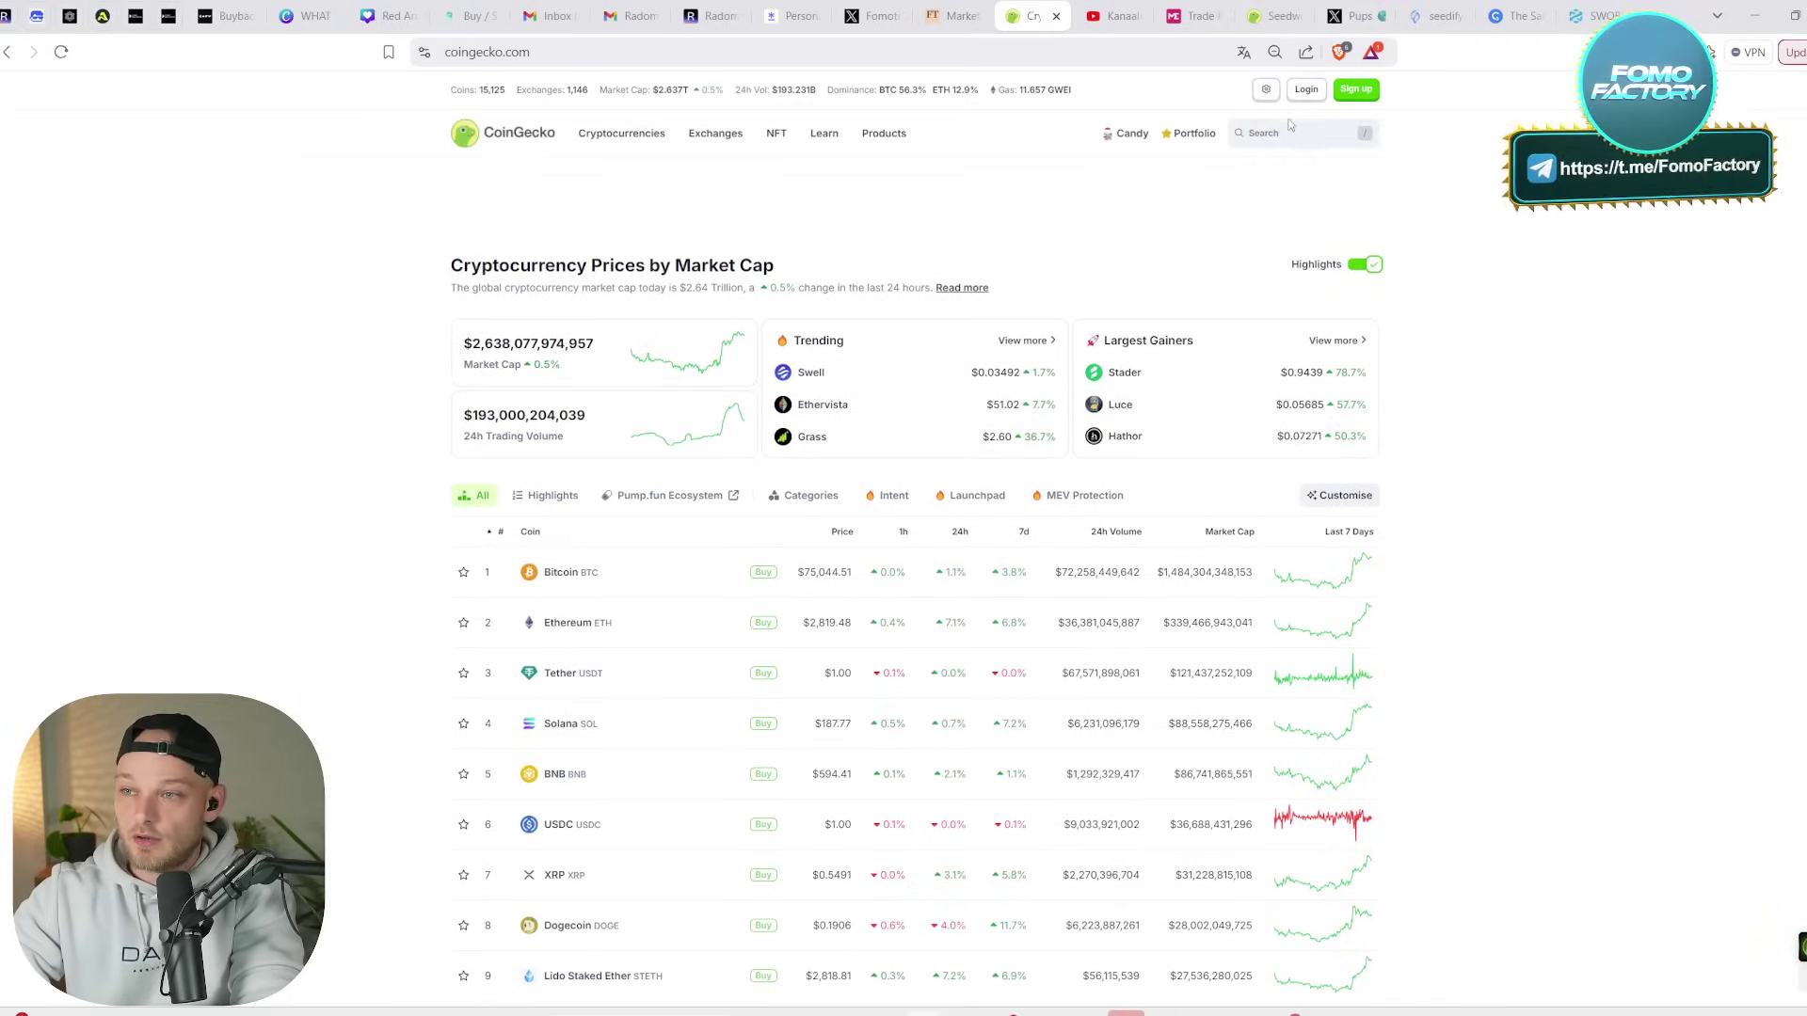
{"action": "left_click", "coordinate": [1288, 131]}
{"action": "type", "text": "beam"}
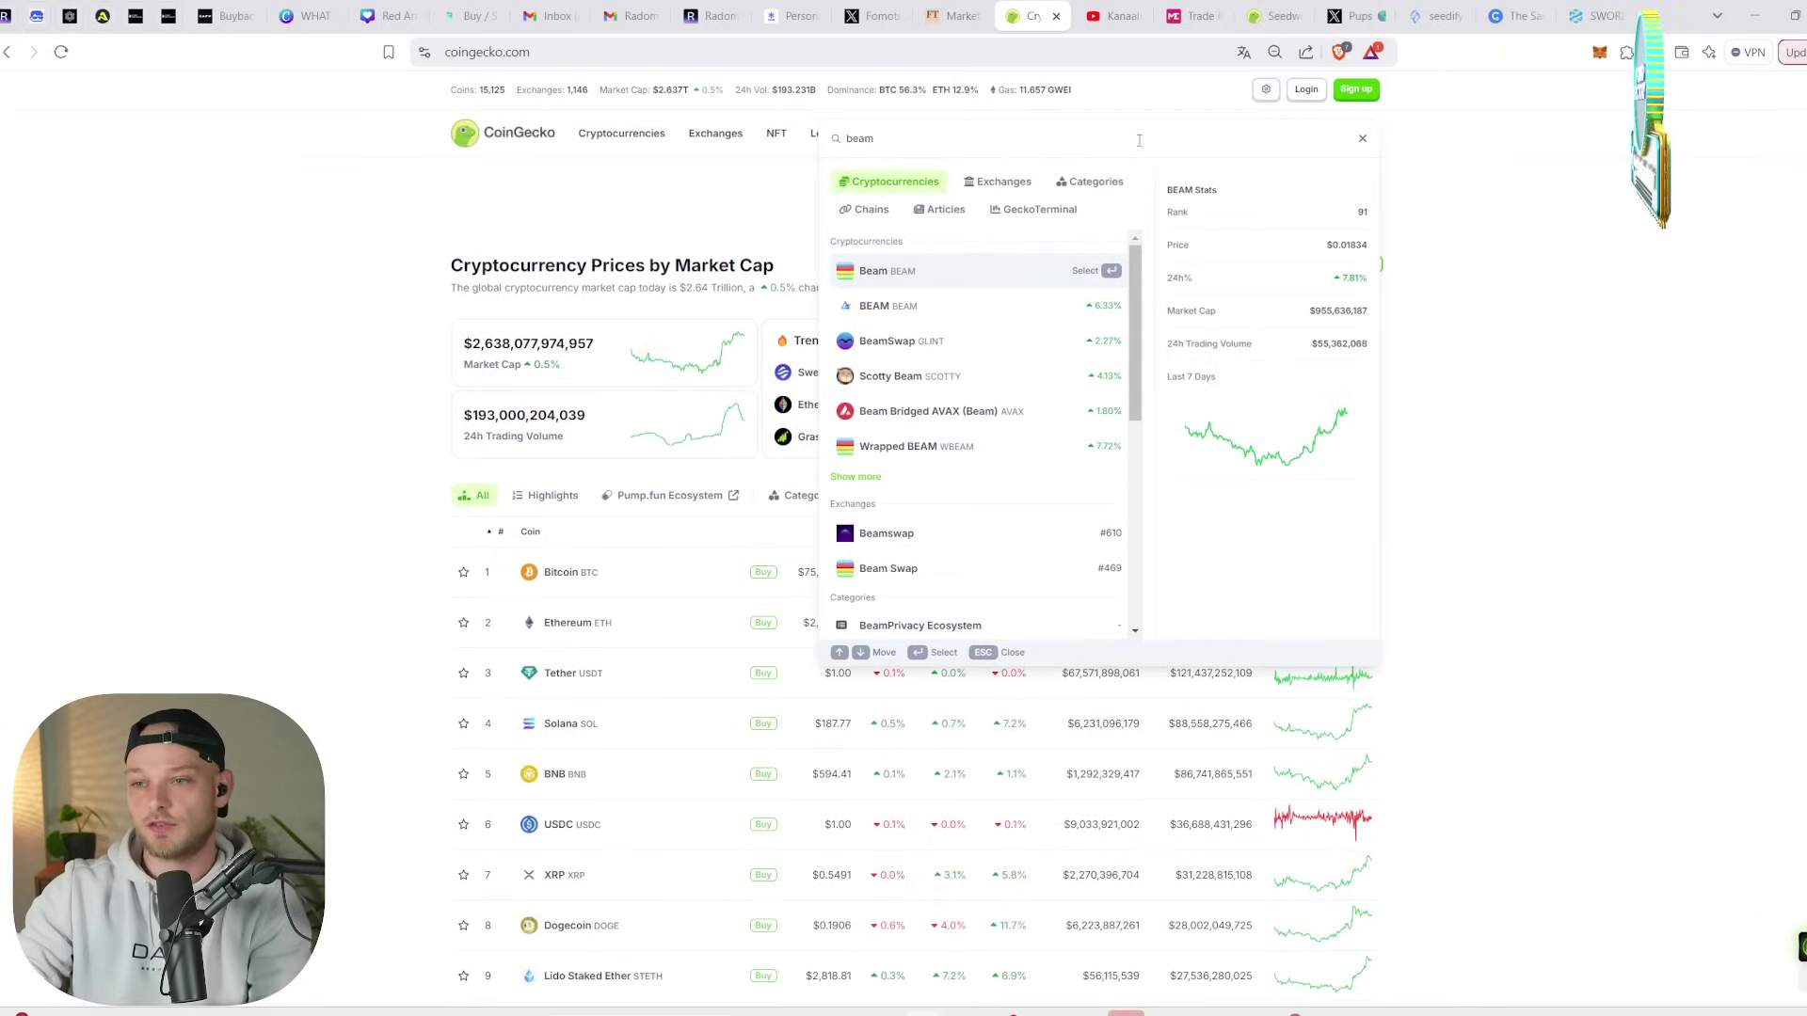
{"action": "left_click", "coordinate": [992, 272]}
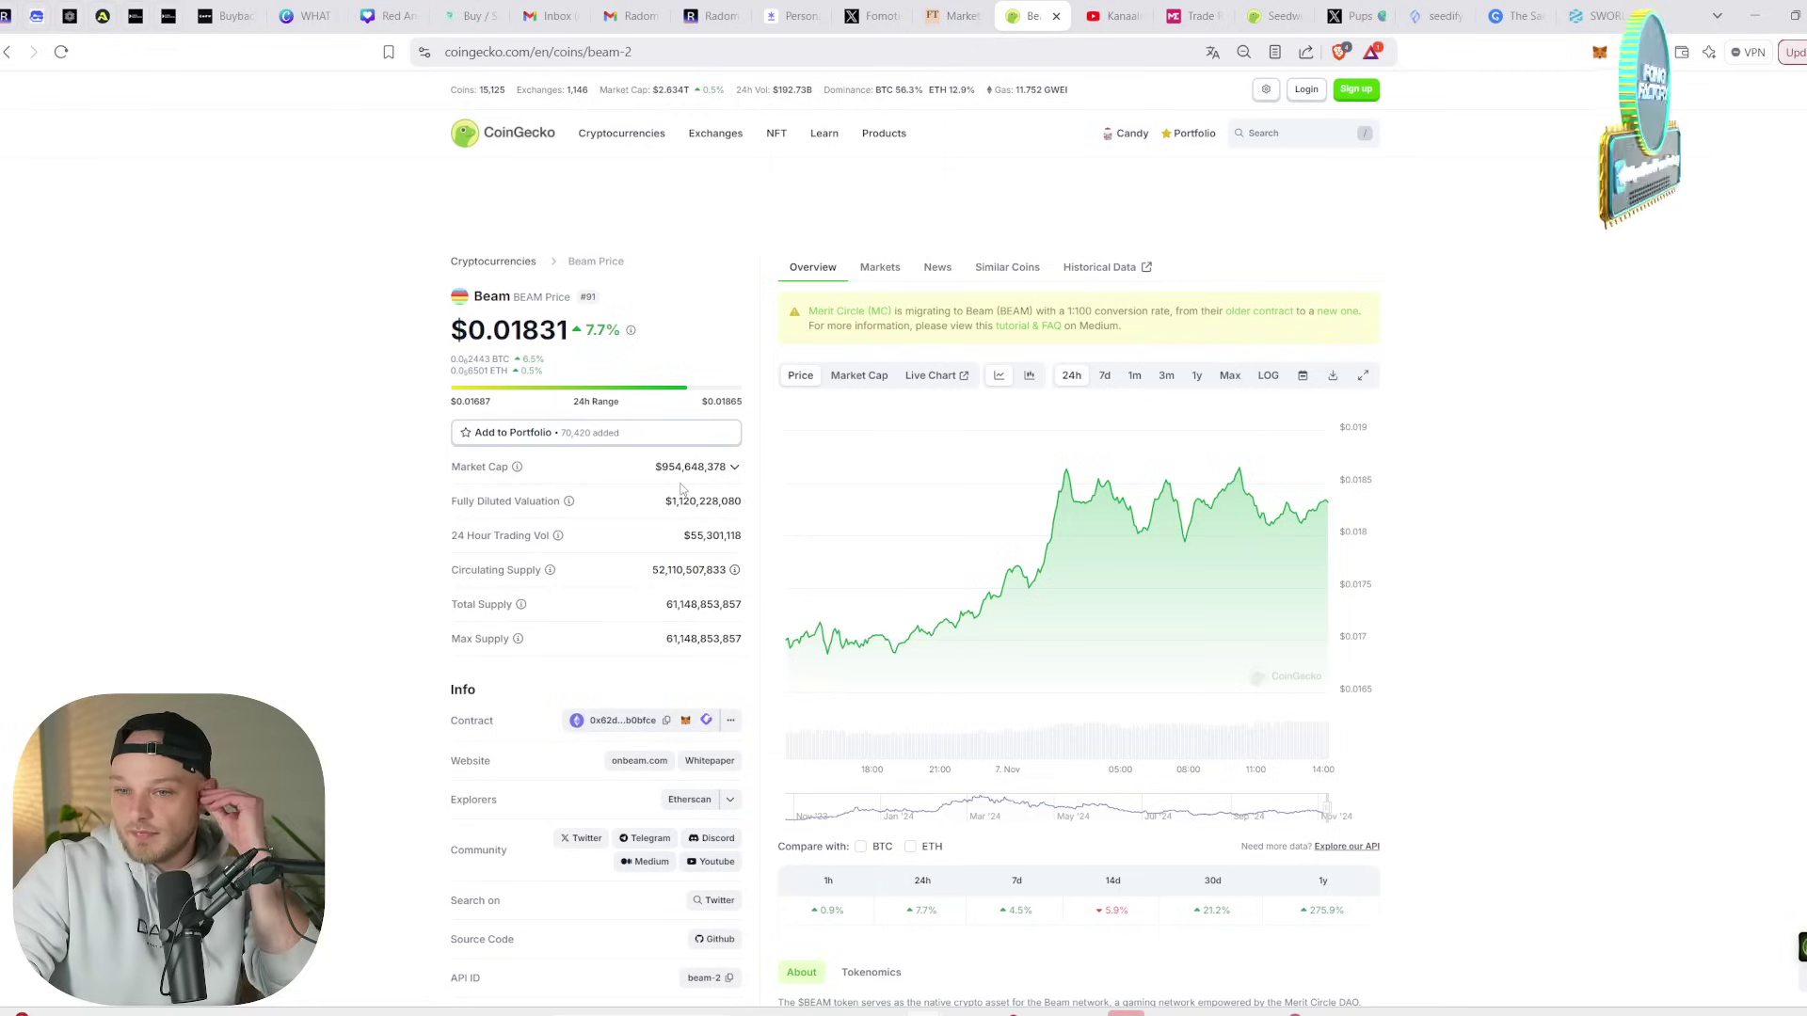
- Check Beam's current market cap and examine its market cap chart over the maximum time range
{"action": "left_click_drag", "start_coordinate": [656, 467], "coordinate": [685, 460]}
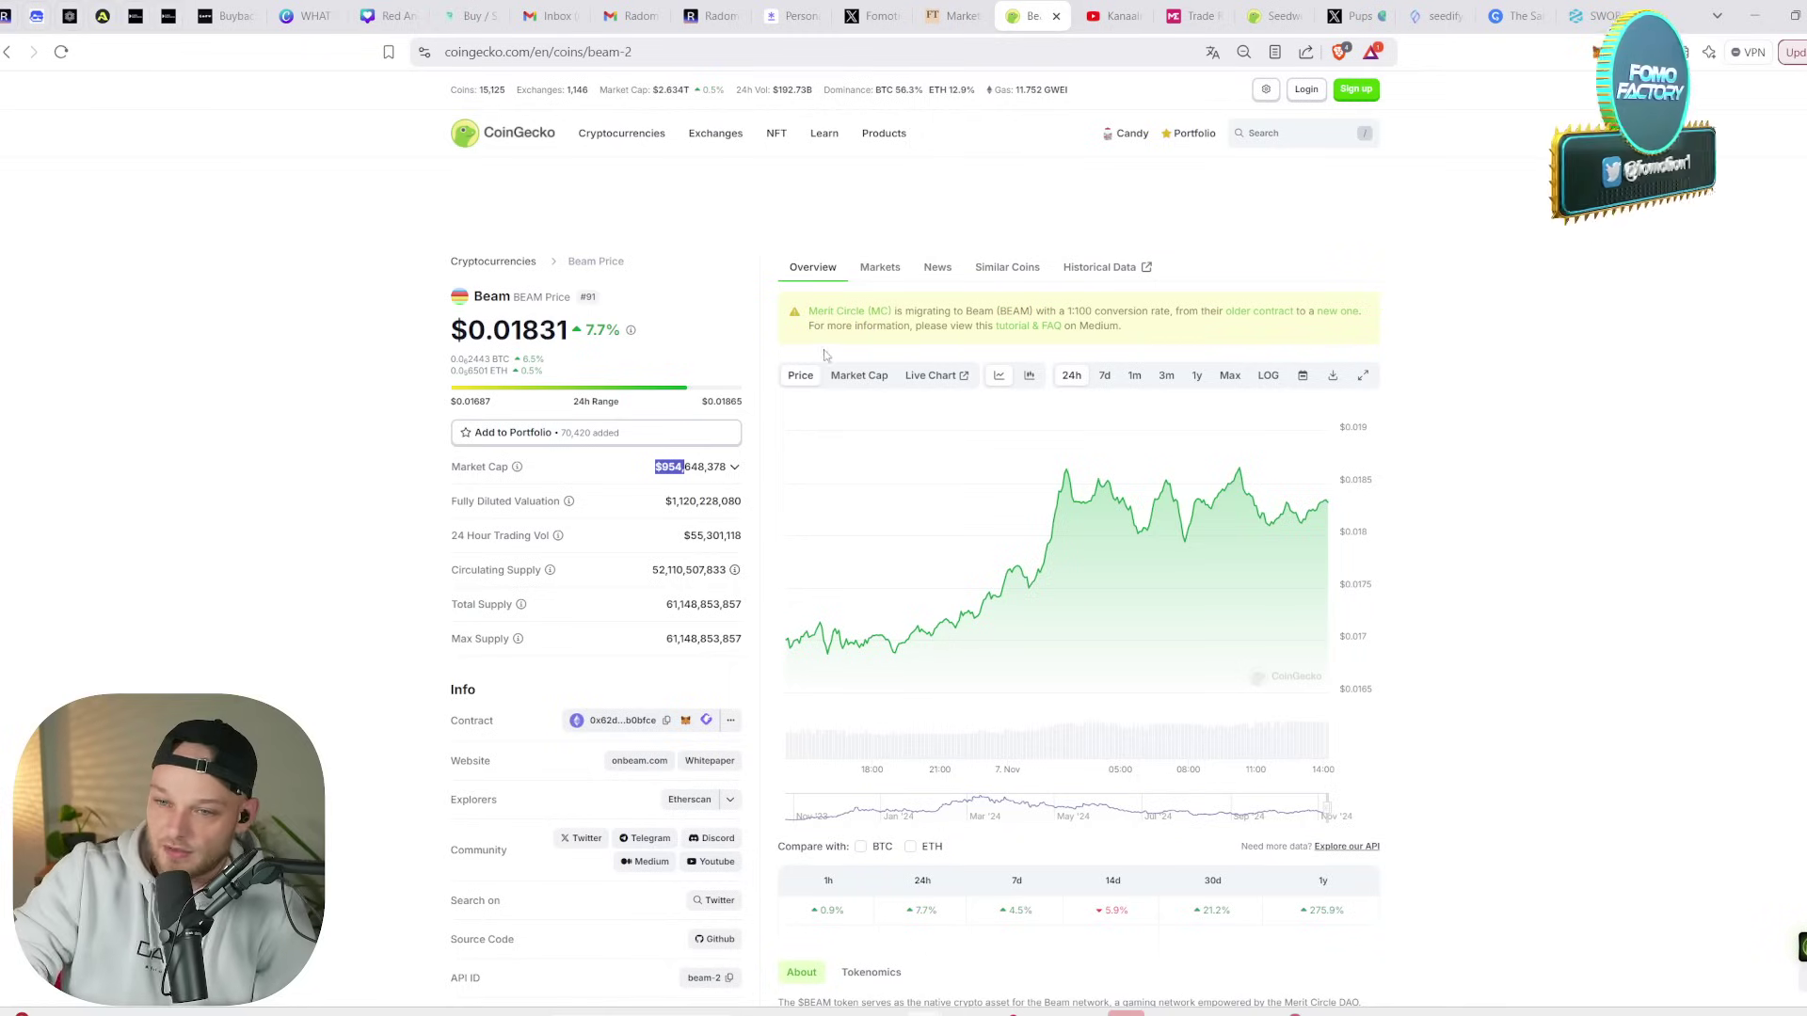
{"action": "left_click", "coordinate": [194, 611]}
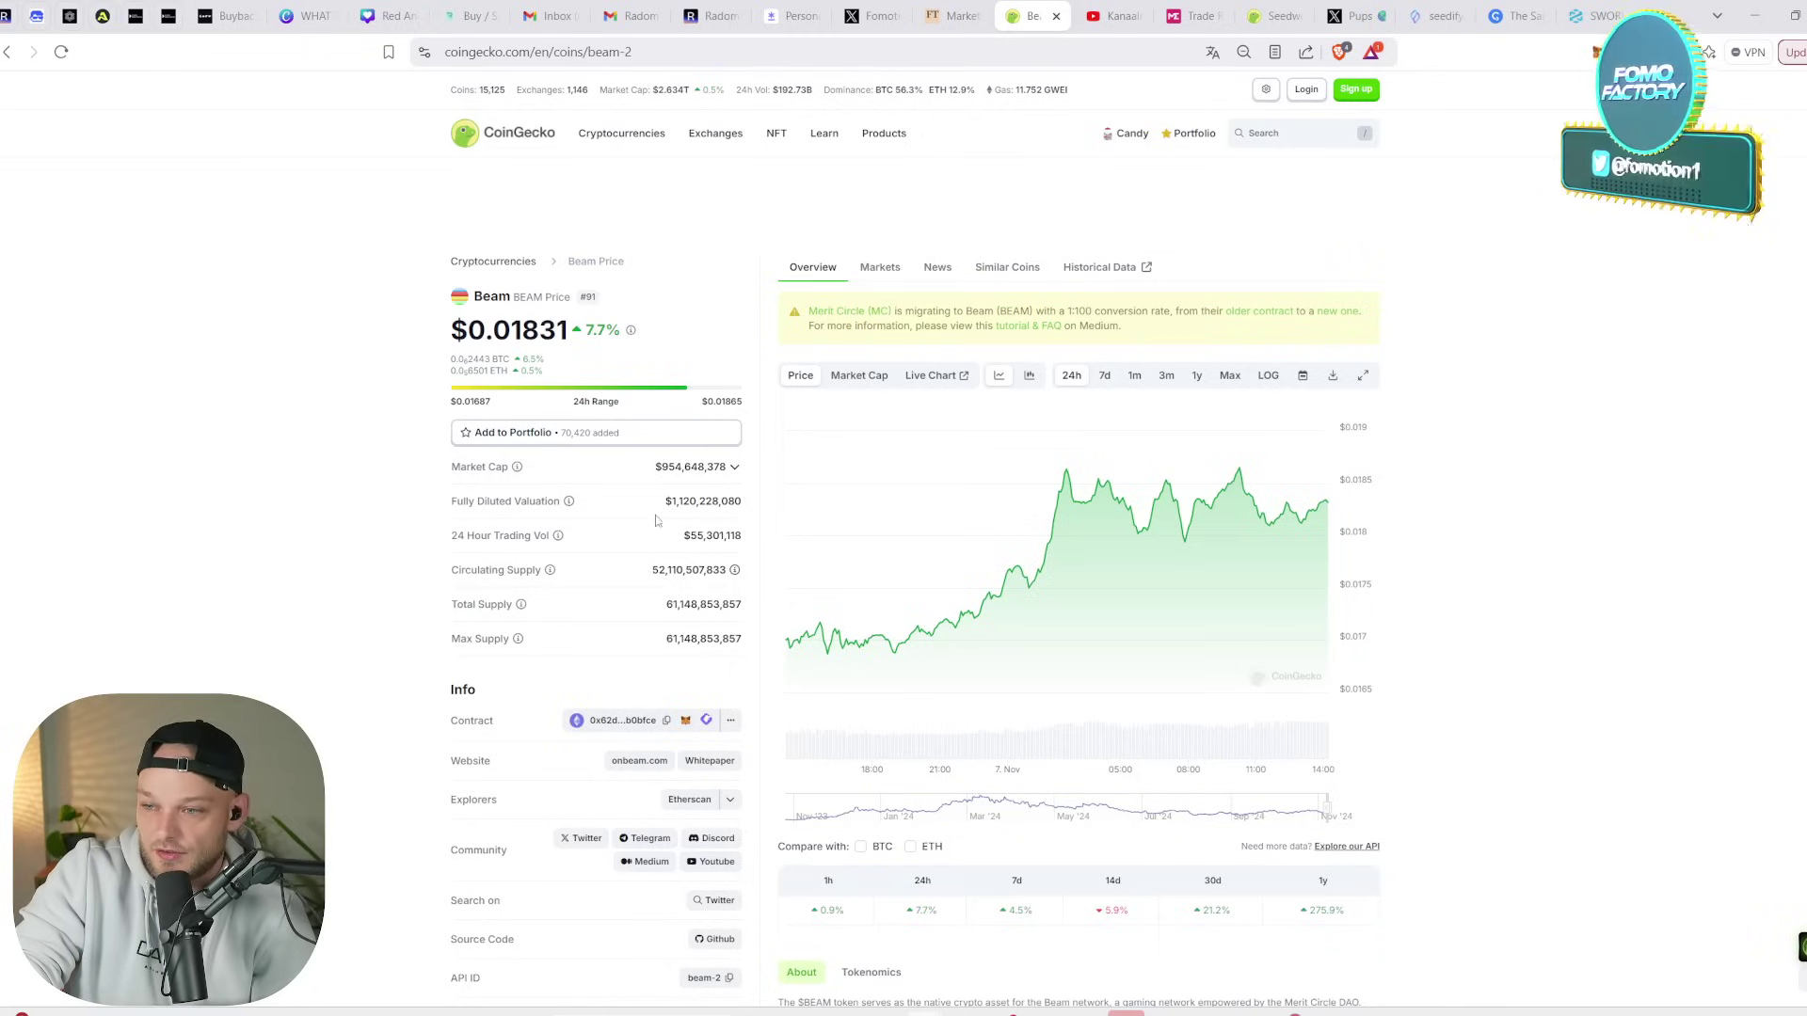
{"action": "left_click", "coordinate": [858, 375]}
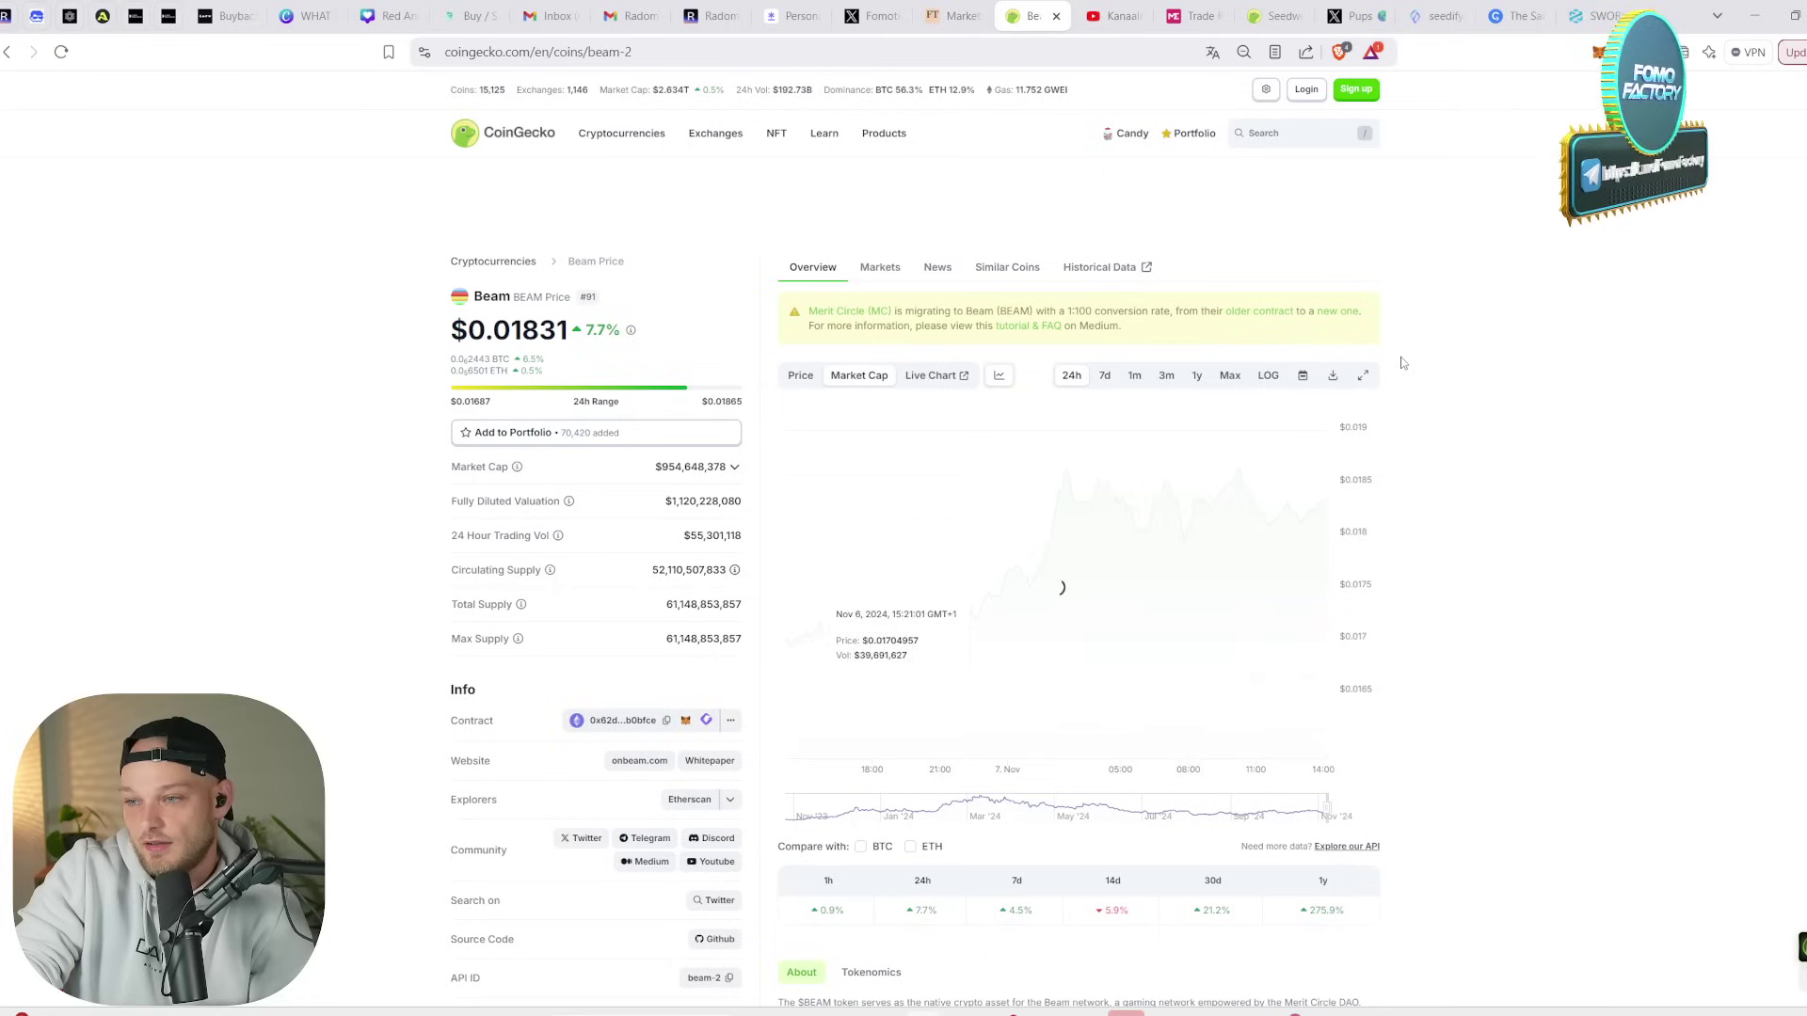
{"action": "left_click", "coordinate": [1230, 377]}
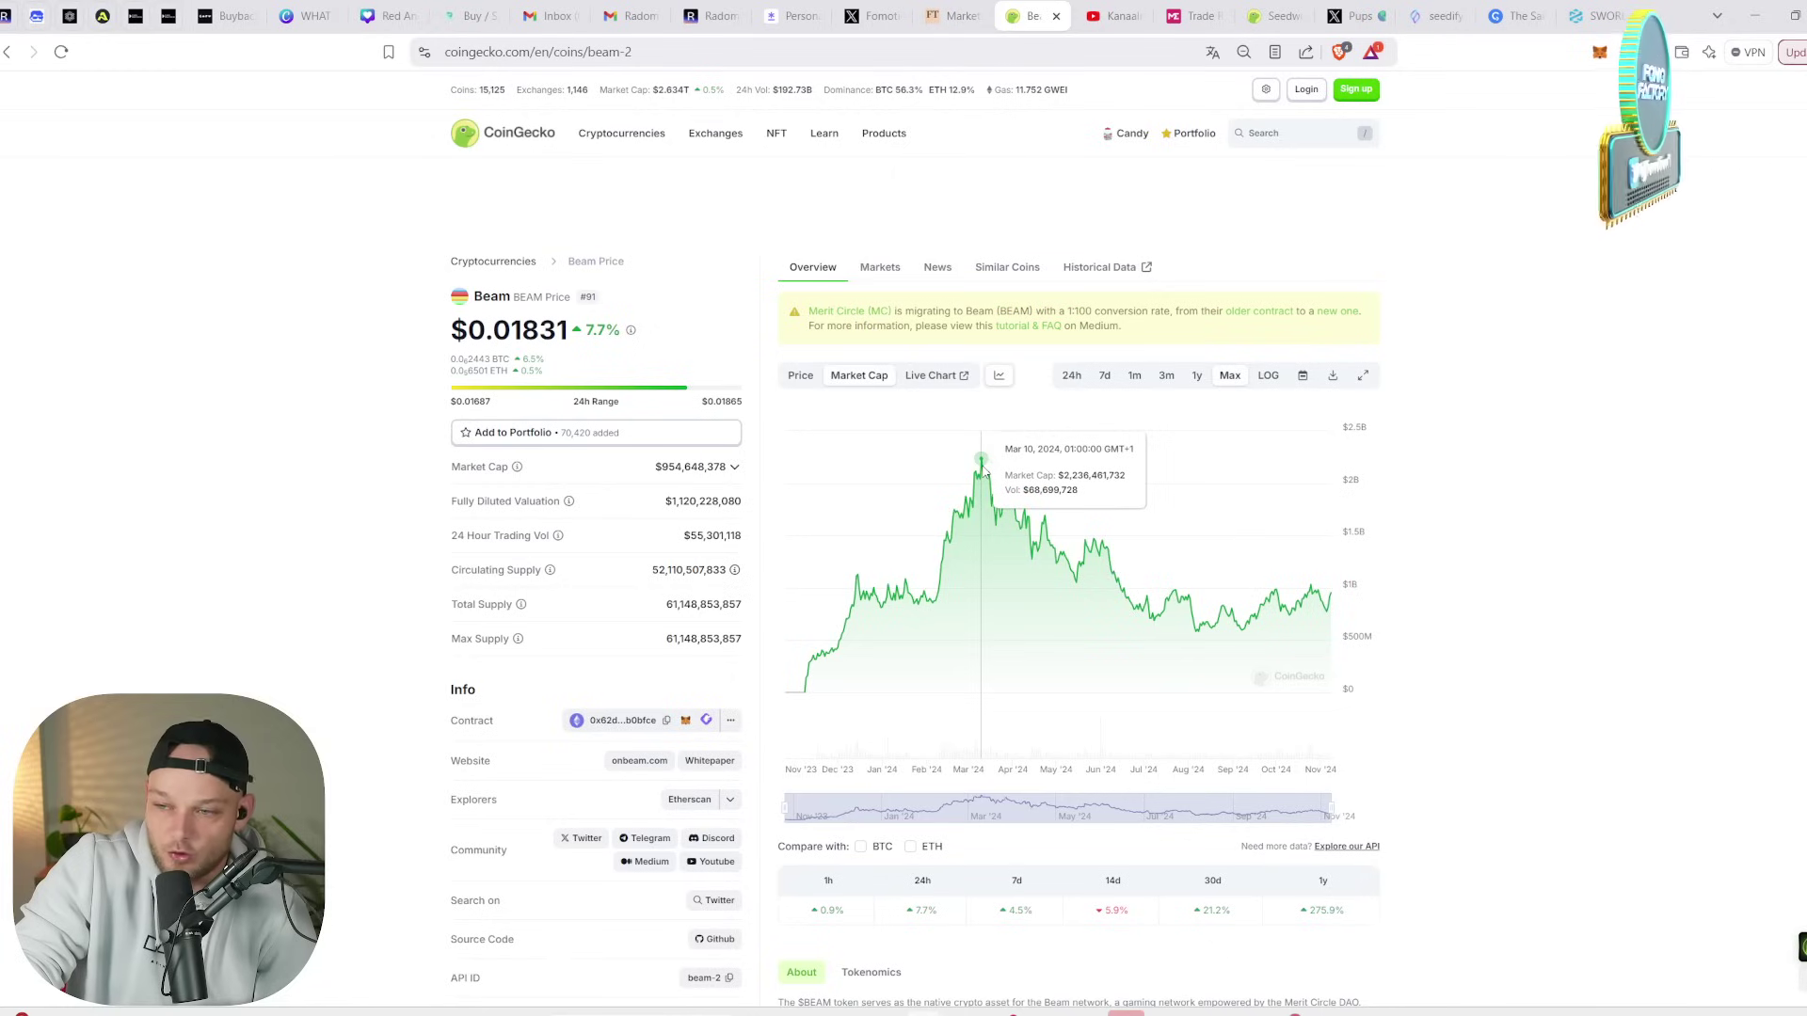
- Return to the Map2 workbook in Excel and enter 15x in D7 as Beam's expected multiplier
{"action": "mouse_move", "coordinate": [1126, 1013]}
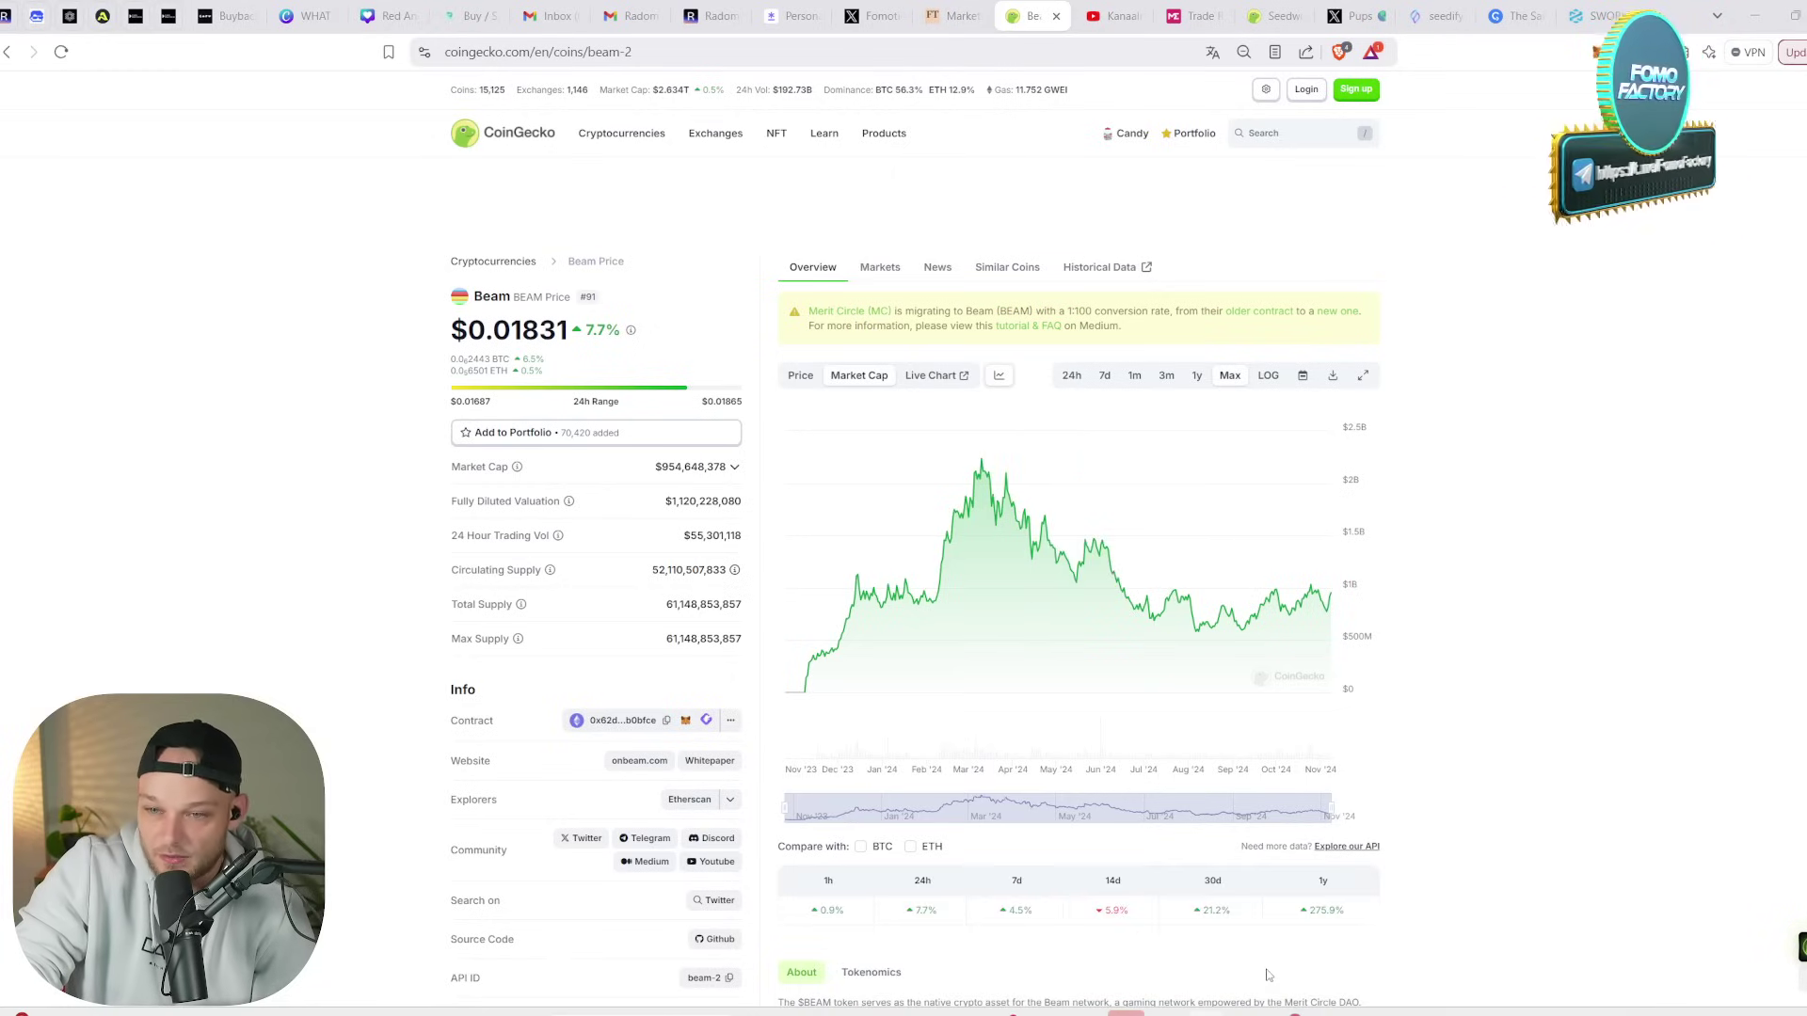
{"action": "mouse_move", "coordinate": [1217, 1012]}
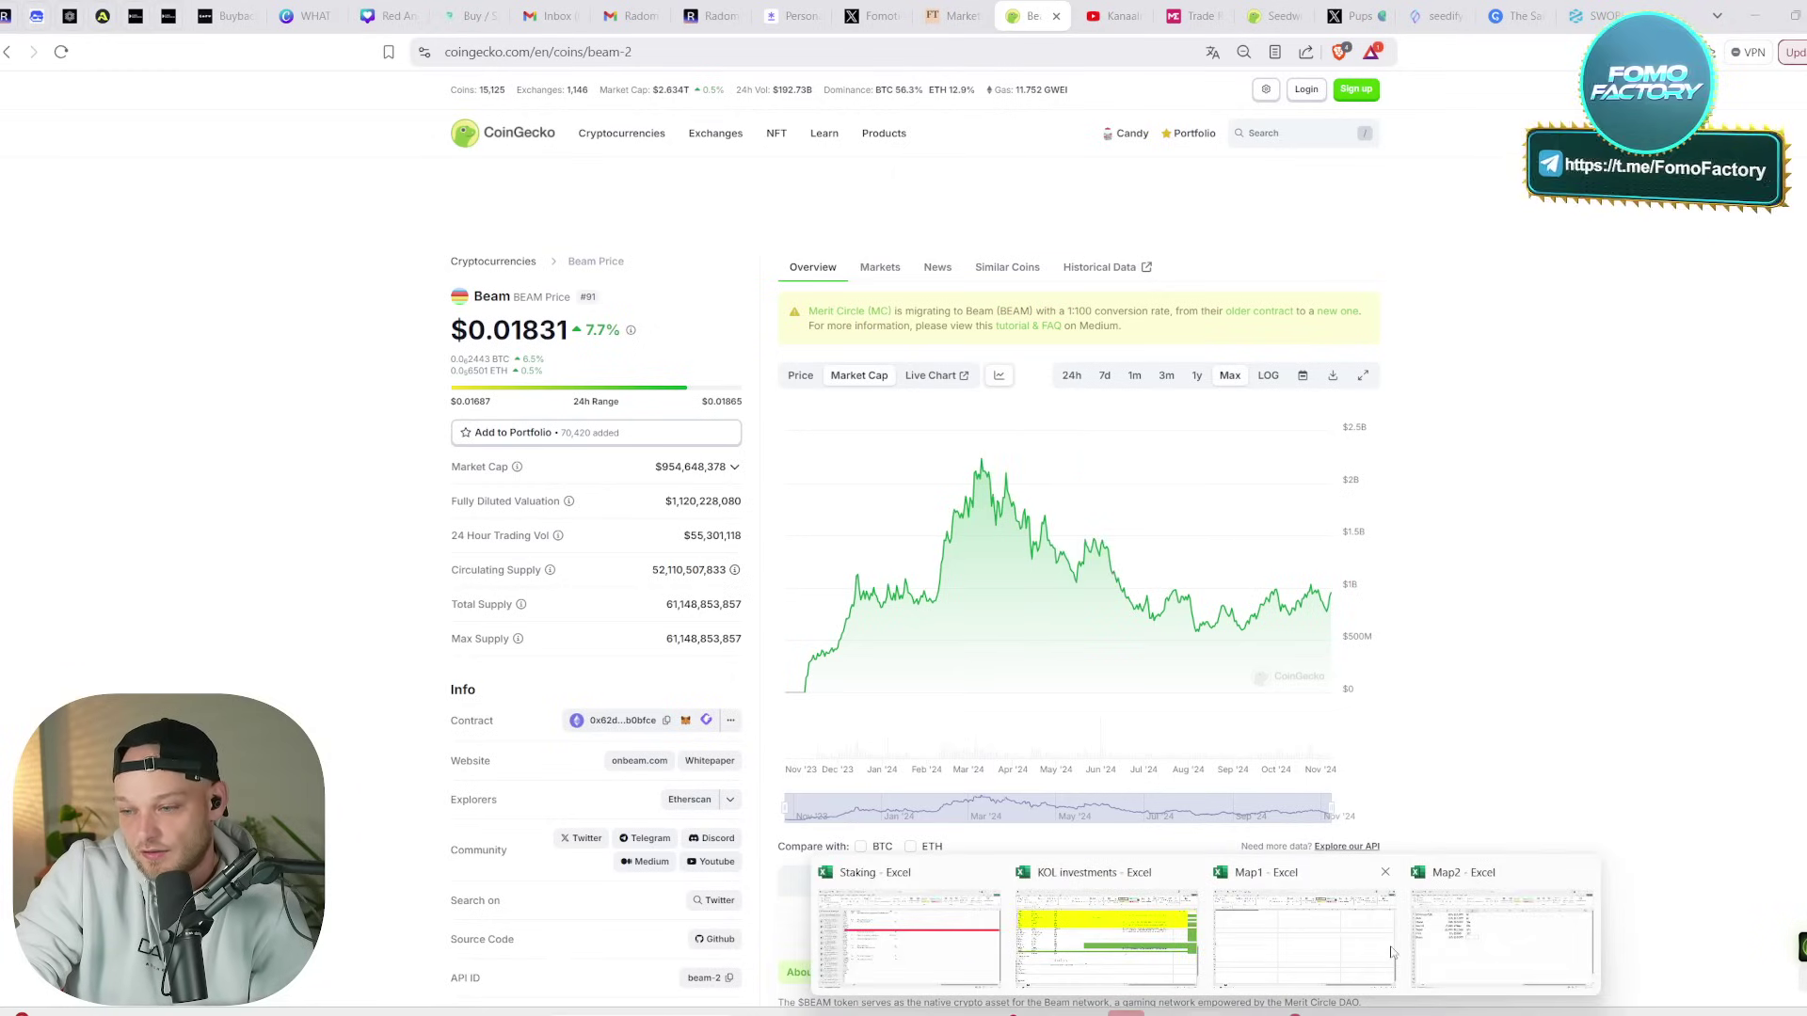
{"action": "left_click", "coordinate": [1482, 950]}
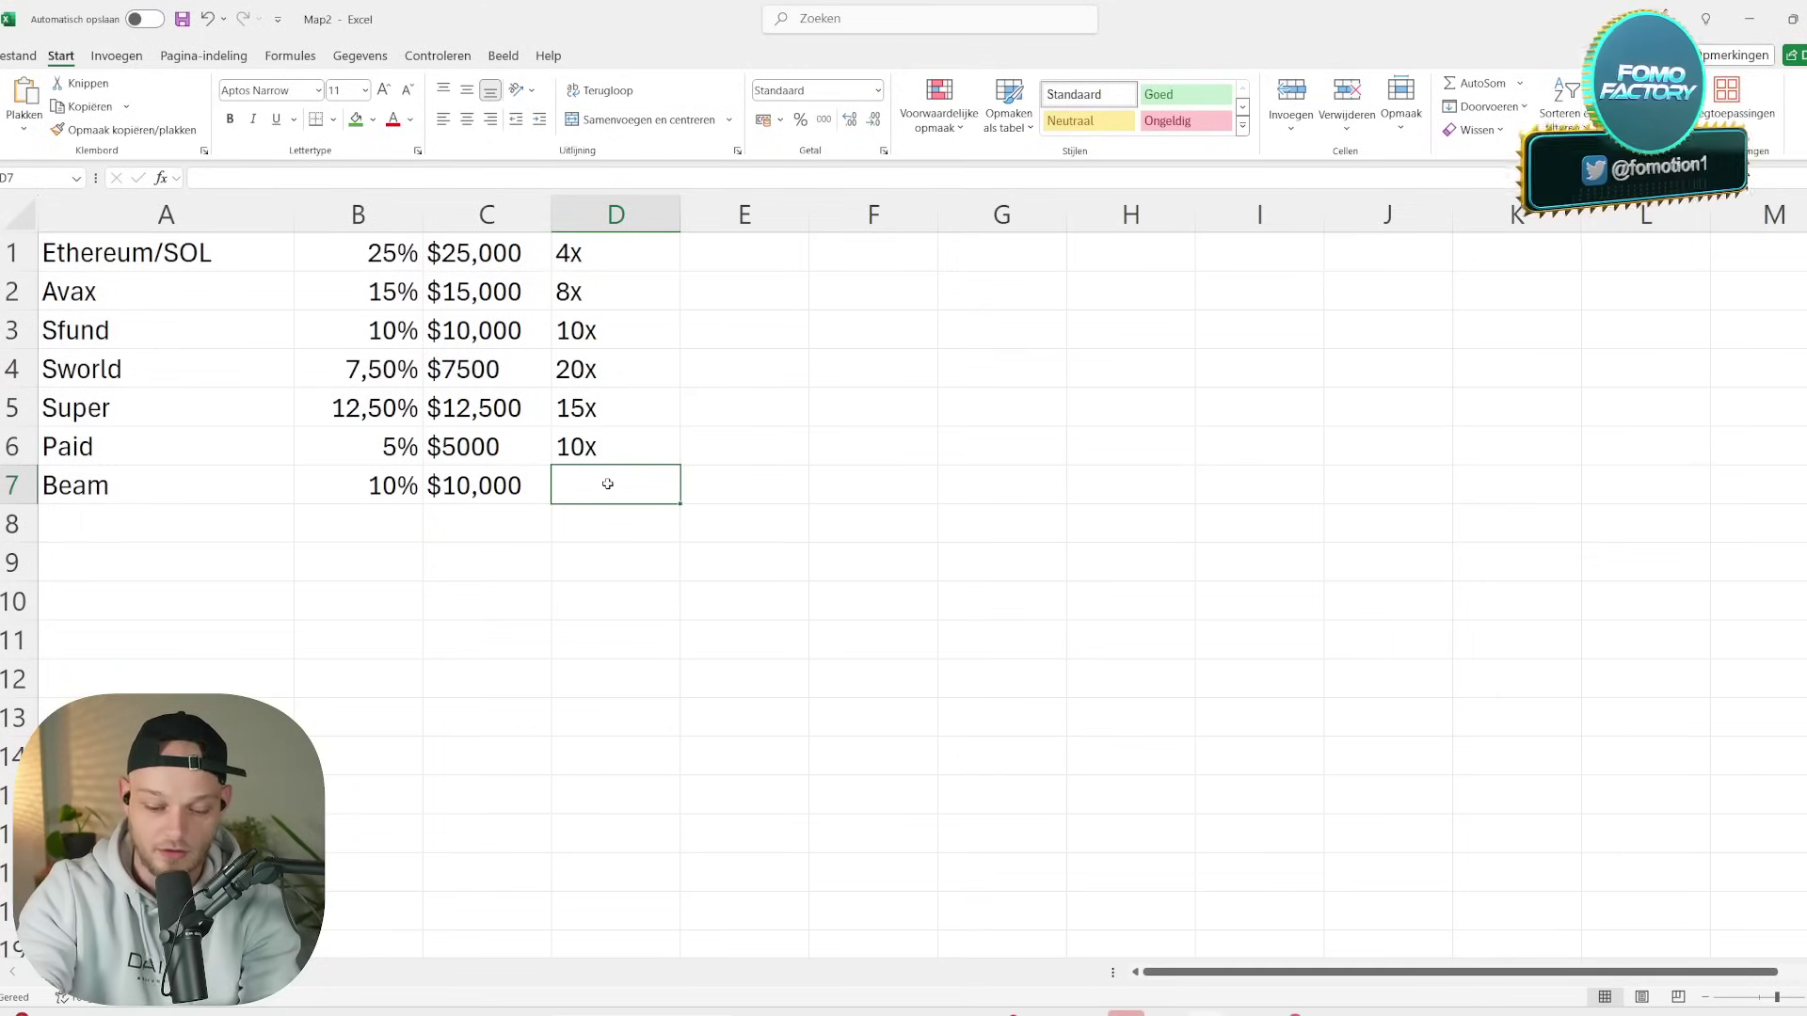
{"action": "type", "text": "15%"}
{"action": "left_click", "coordinate": [718, 558]}
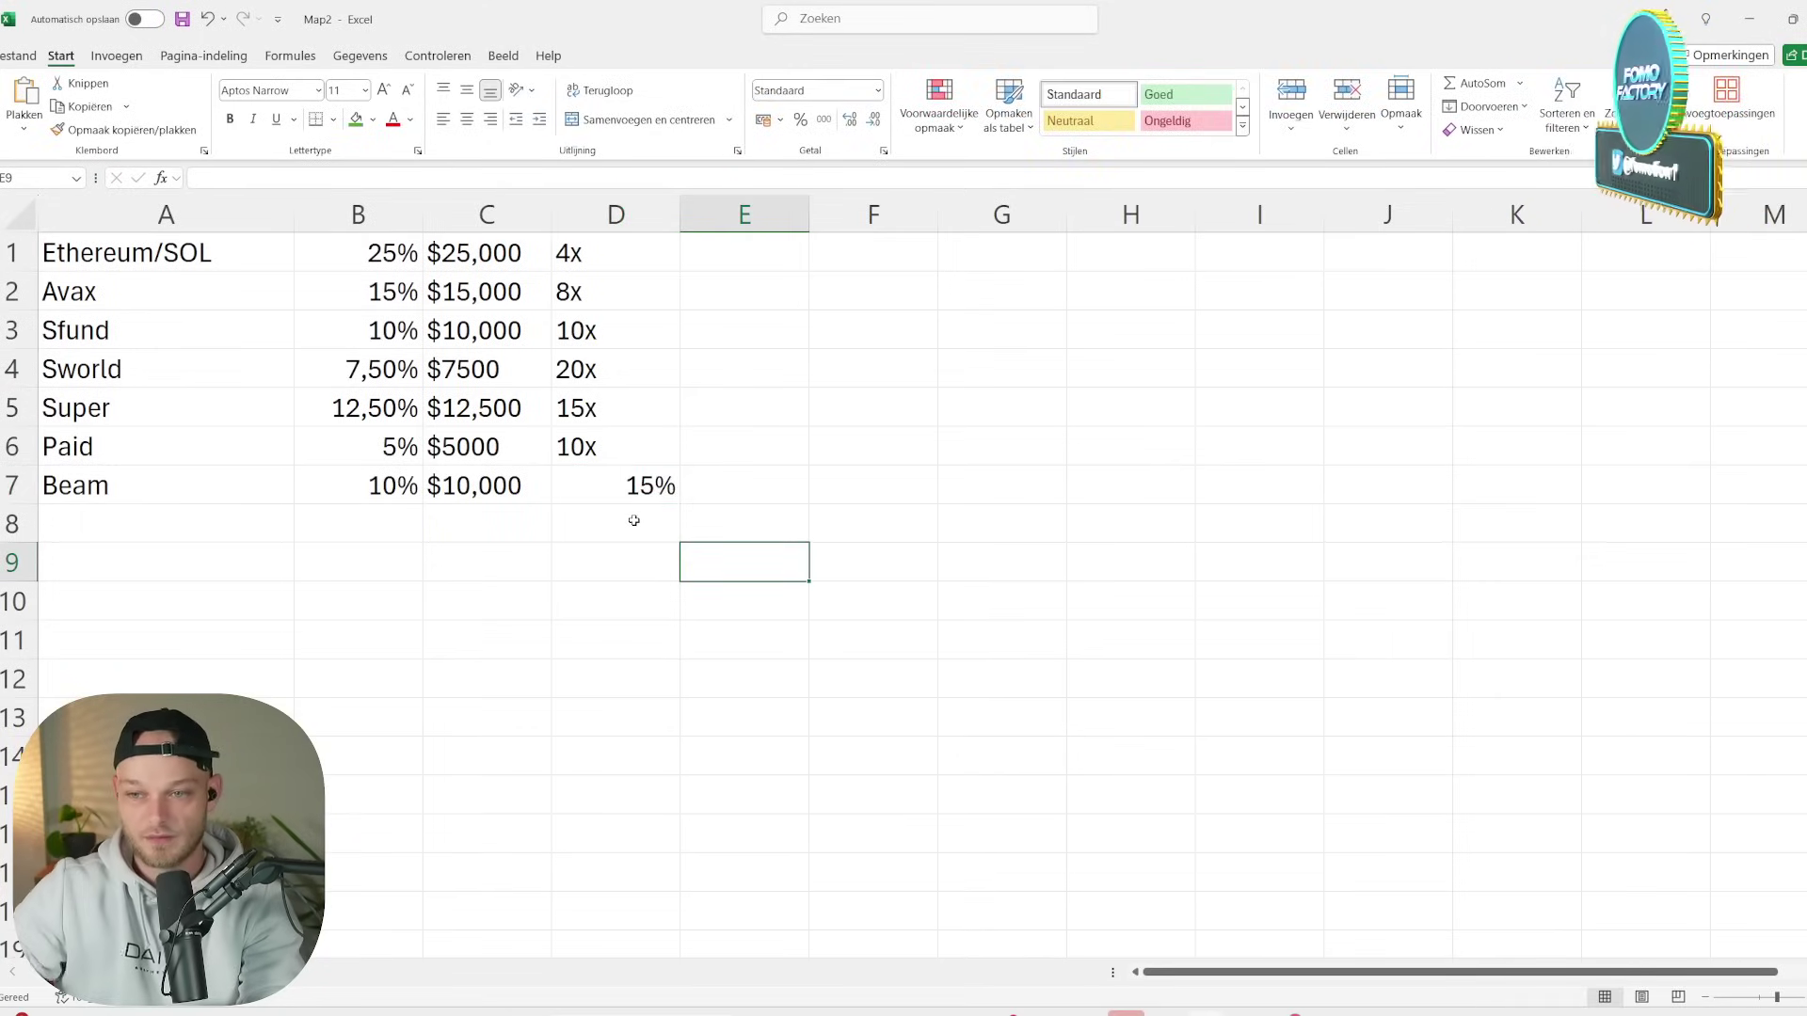
{"action": "double_click", "coordinate": [649, 499]}
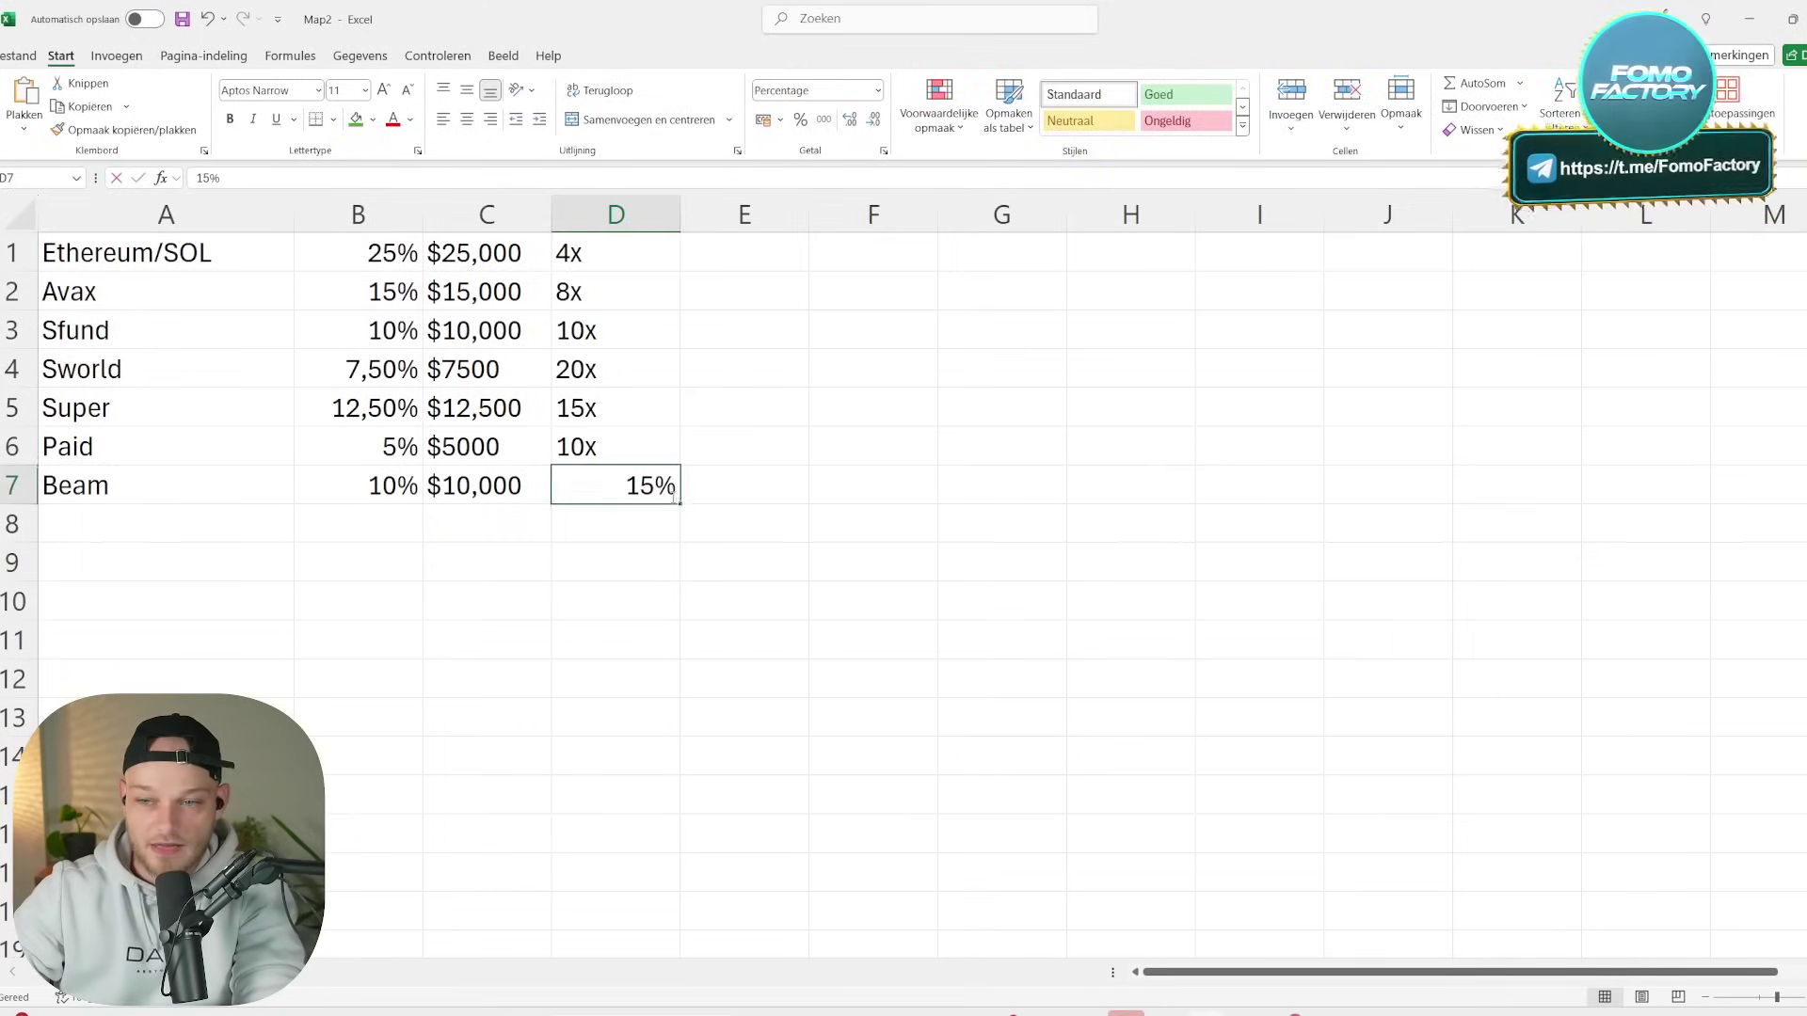
{"action": "key", "text": "BackSpace"}
{"action": "type", "text": "x"}
{"action": "left_click", "coordinate": [806, 629]}
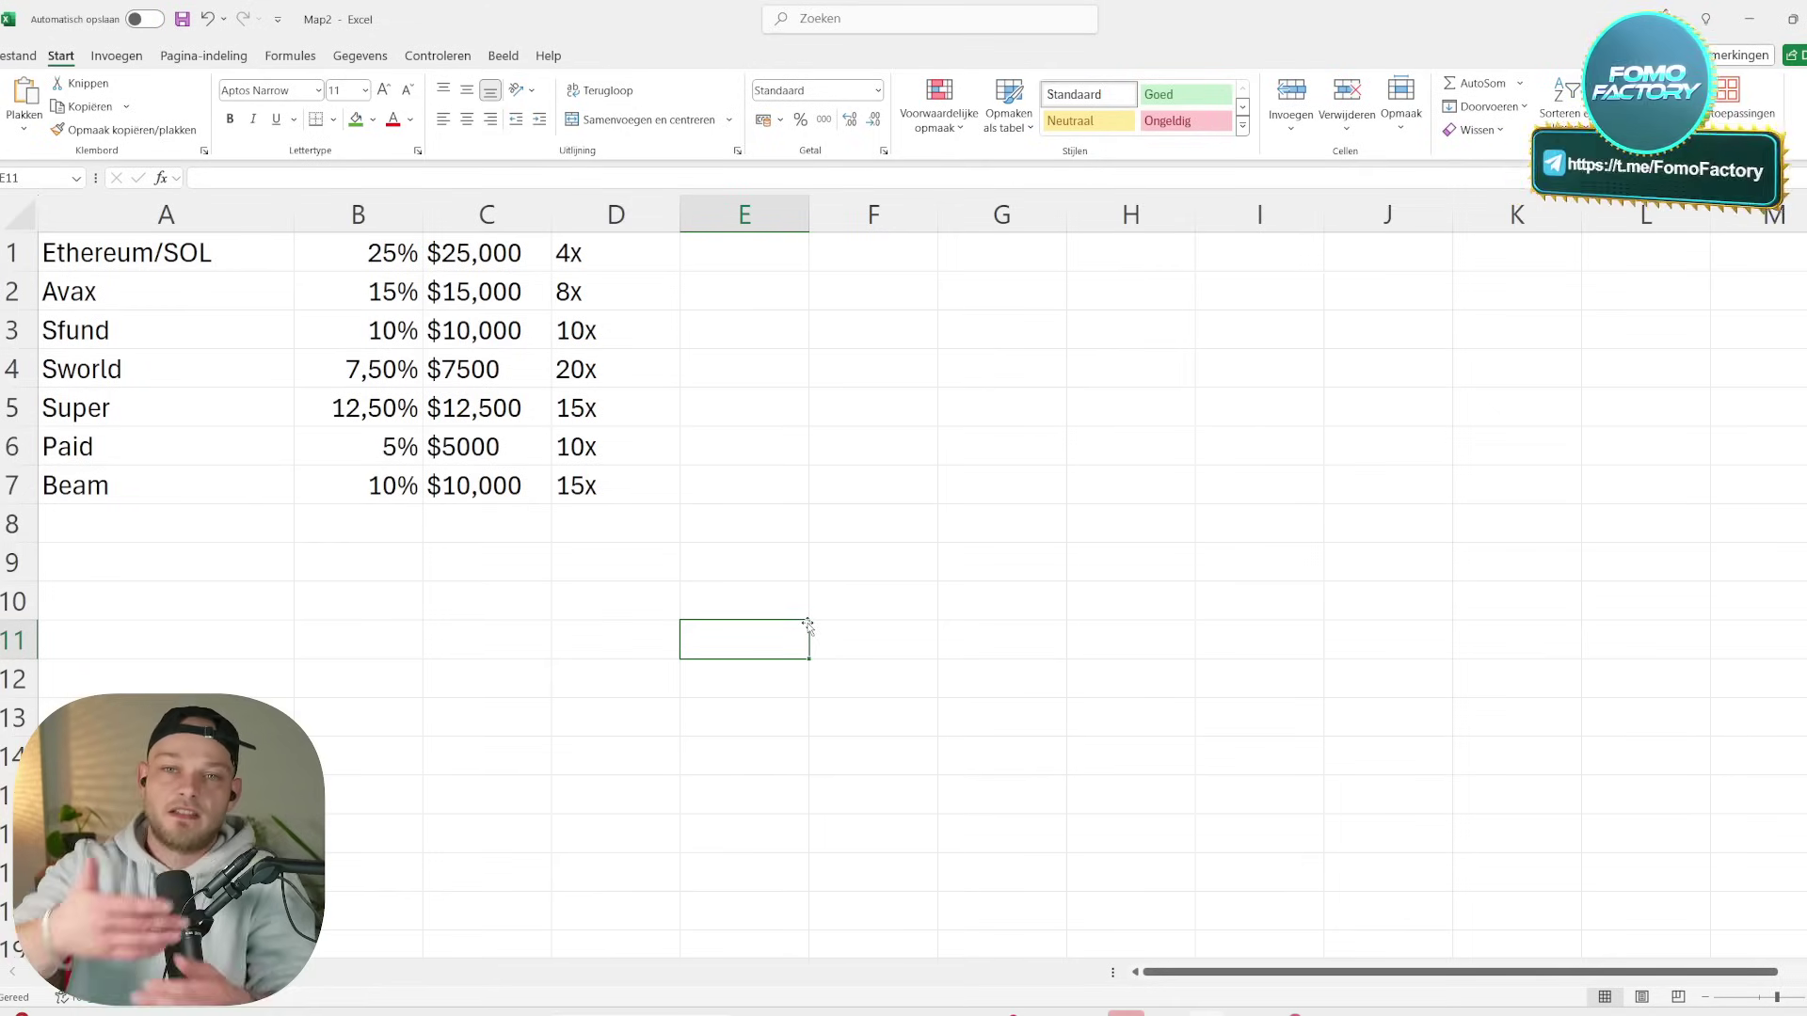
- Add ChainGPT as the next coin in A8
{"action": "left_click", "coordinate": [89, 525]}
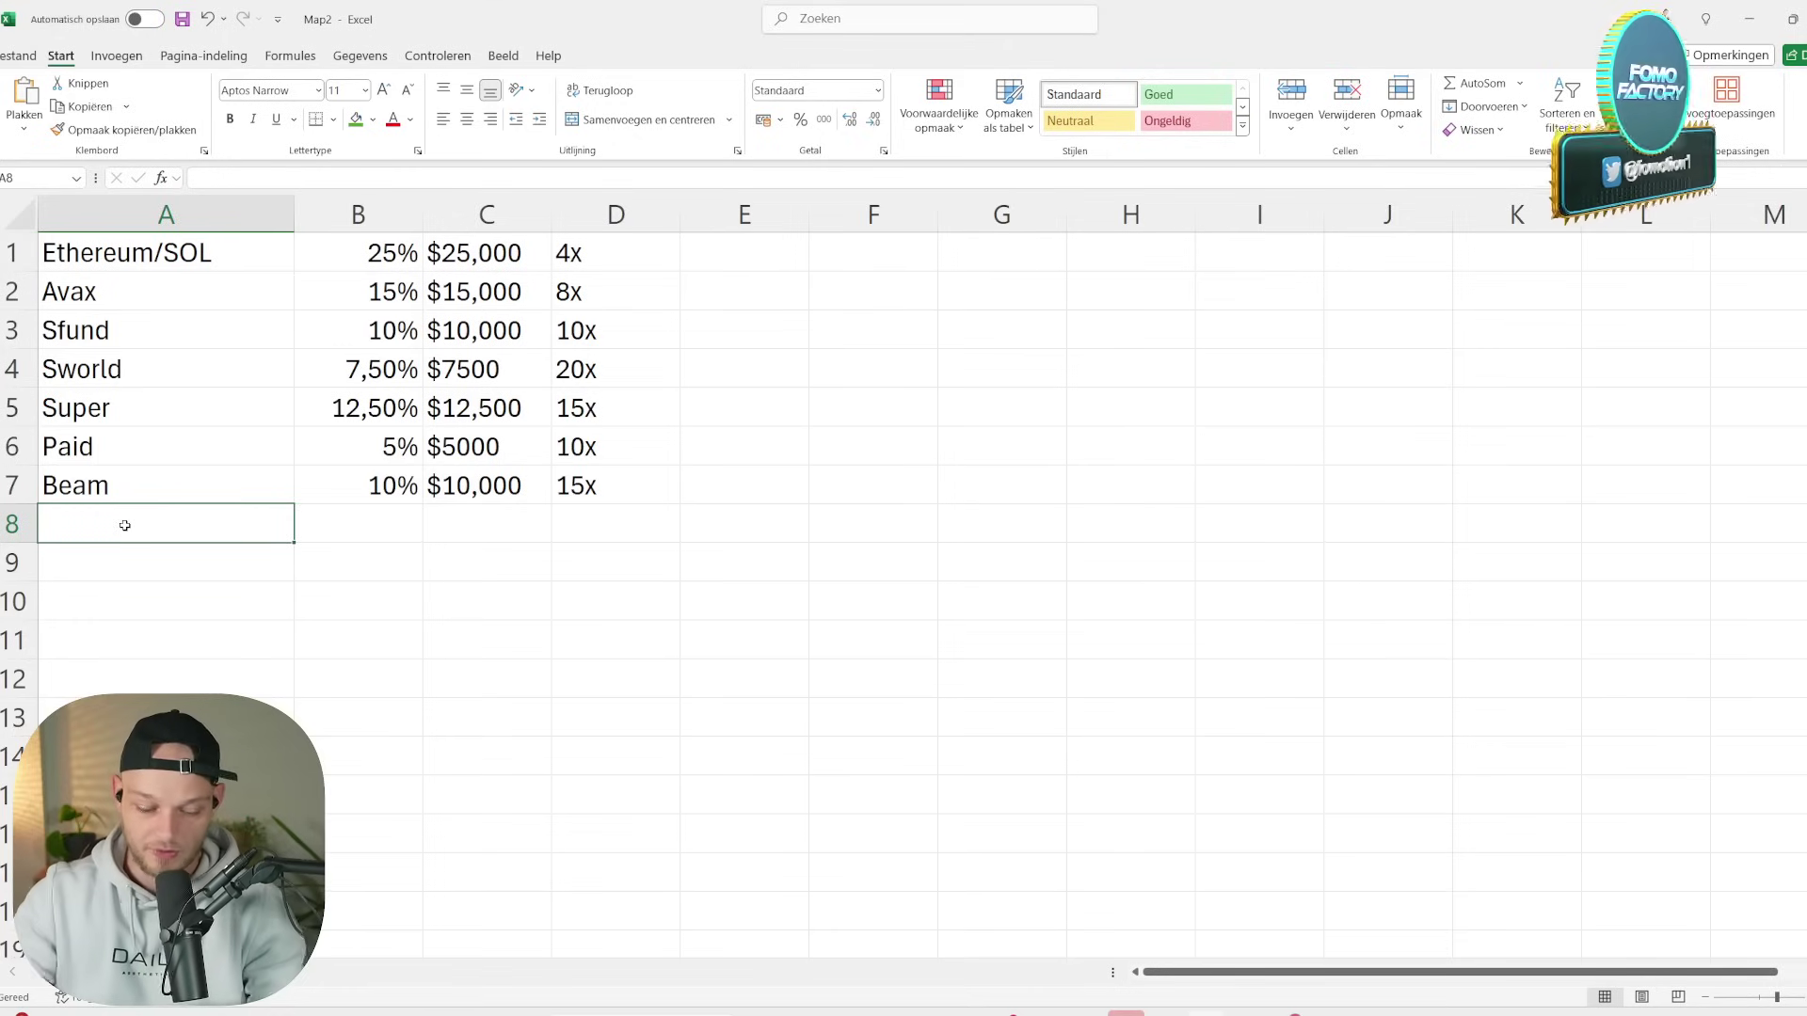
{"action": "type", "text": "ChainGPT"}
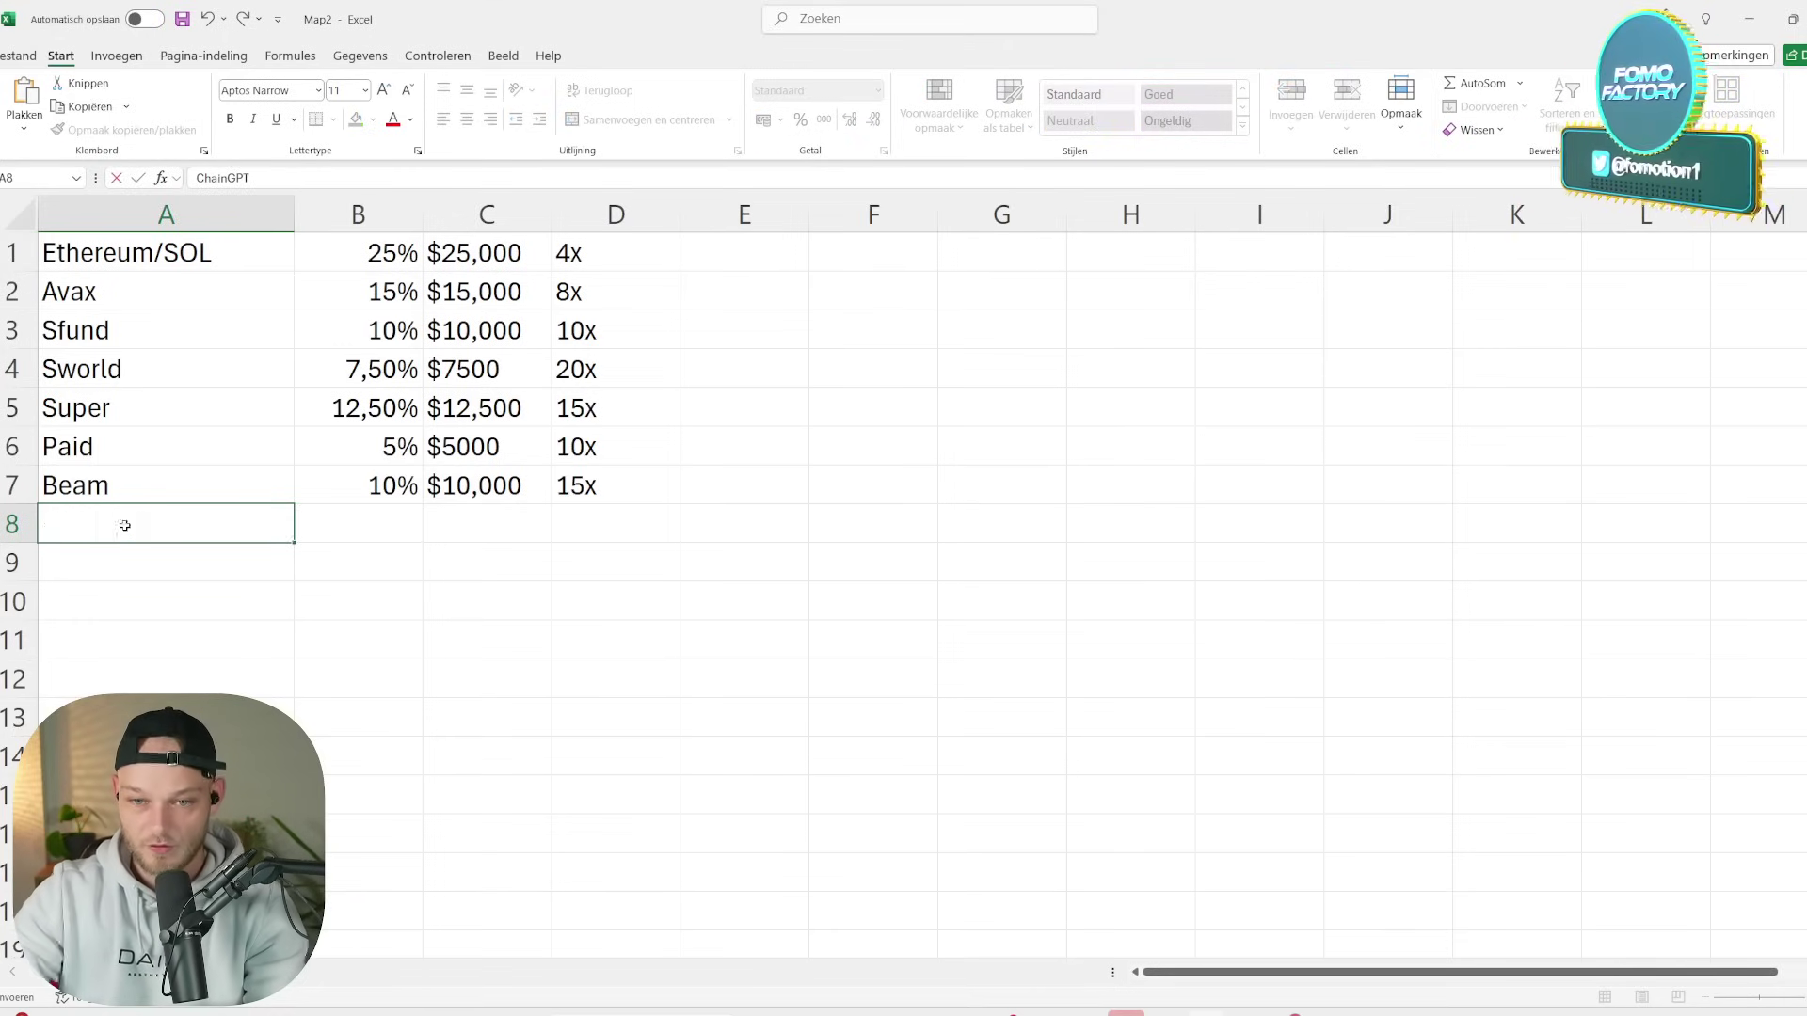
{"action": "key", "text": "Tab"}
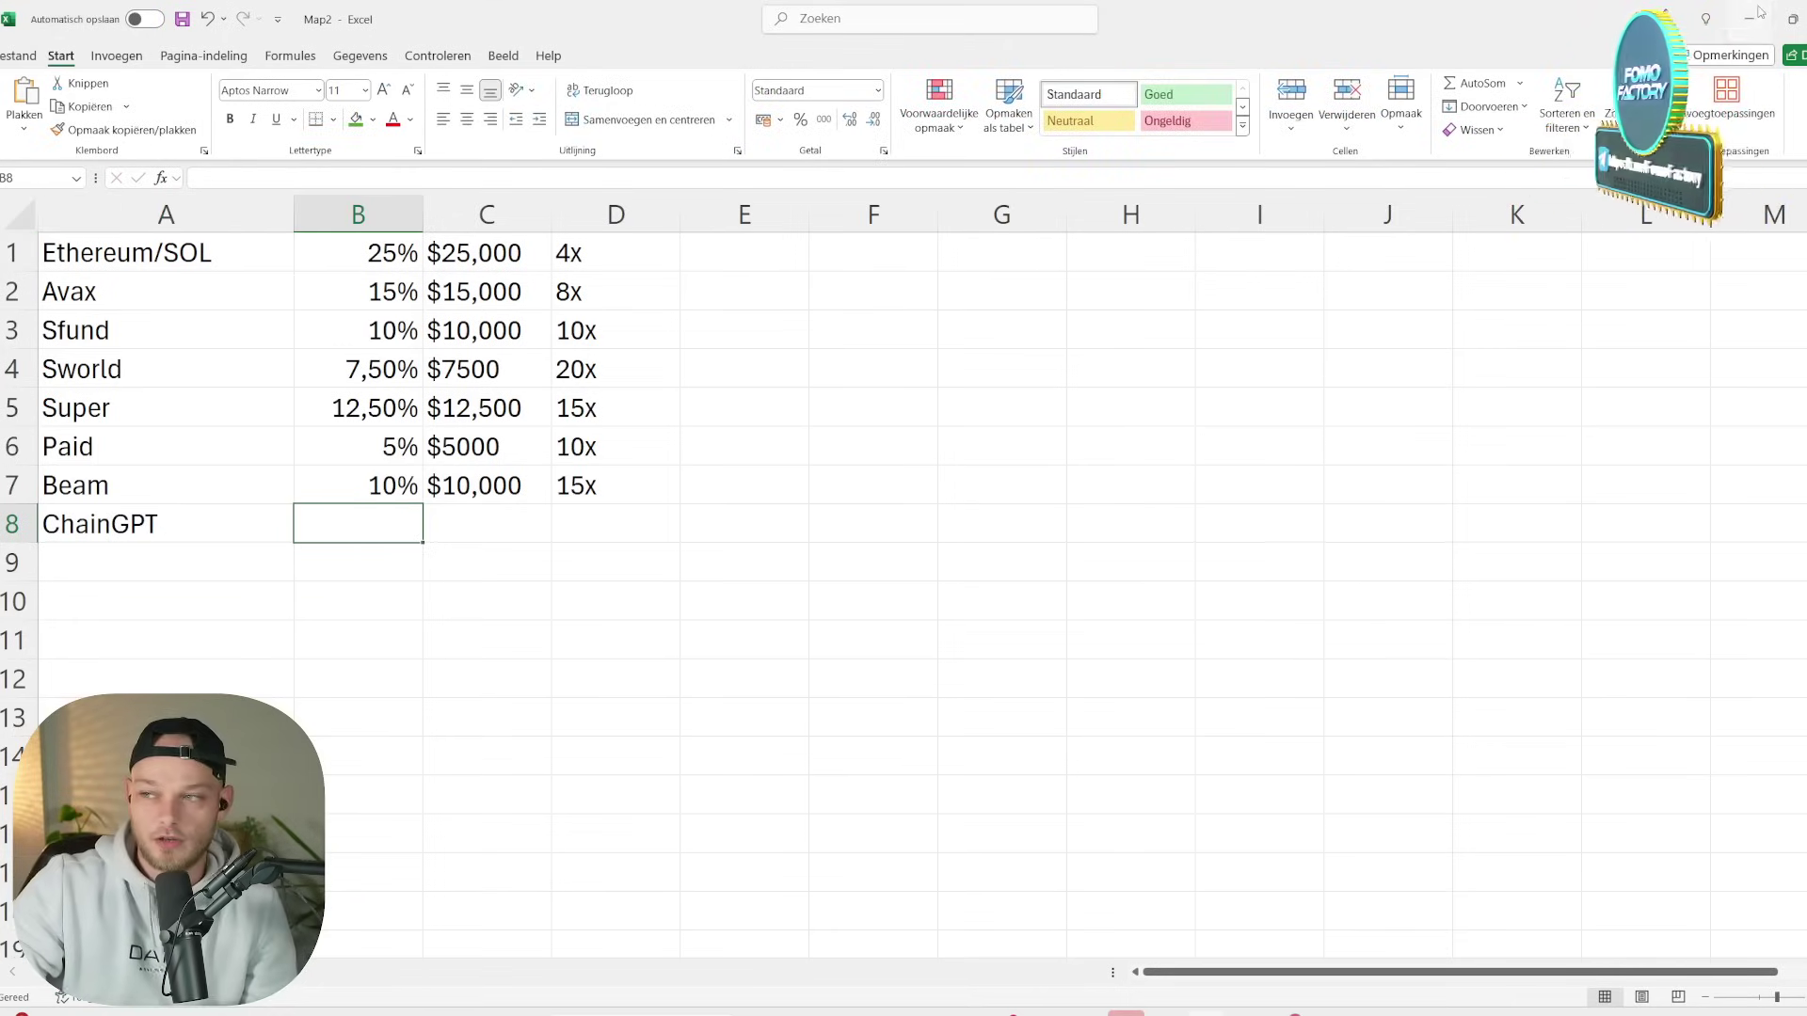
- Switch to CoinGecko in the browser, search for chaingpt and open the ChainGPT (CGPT) coin page
{"action": "key", "text": "alt+Tab"}
{"action": "left_click", "coordinate": [1257, 137]}
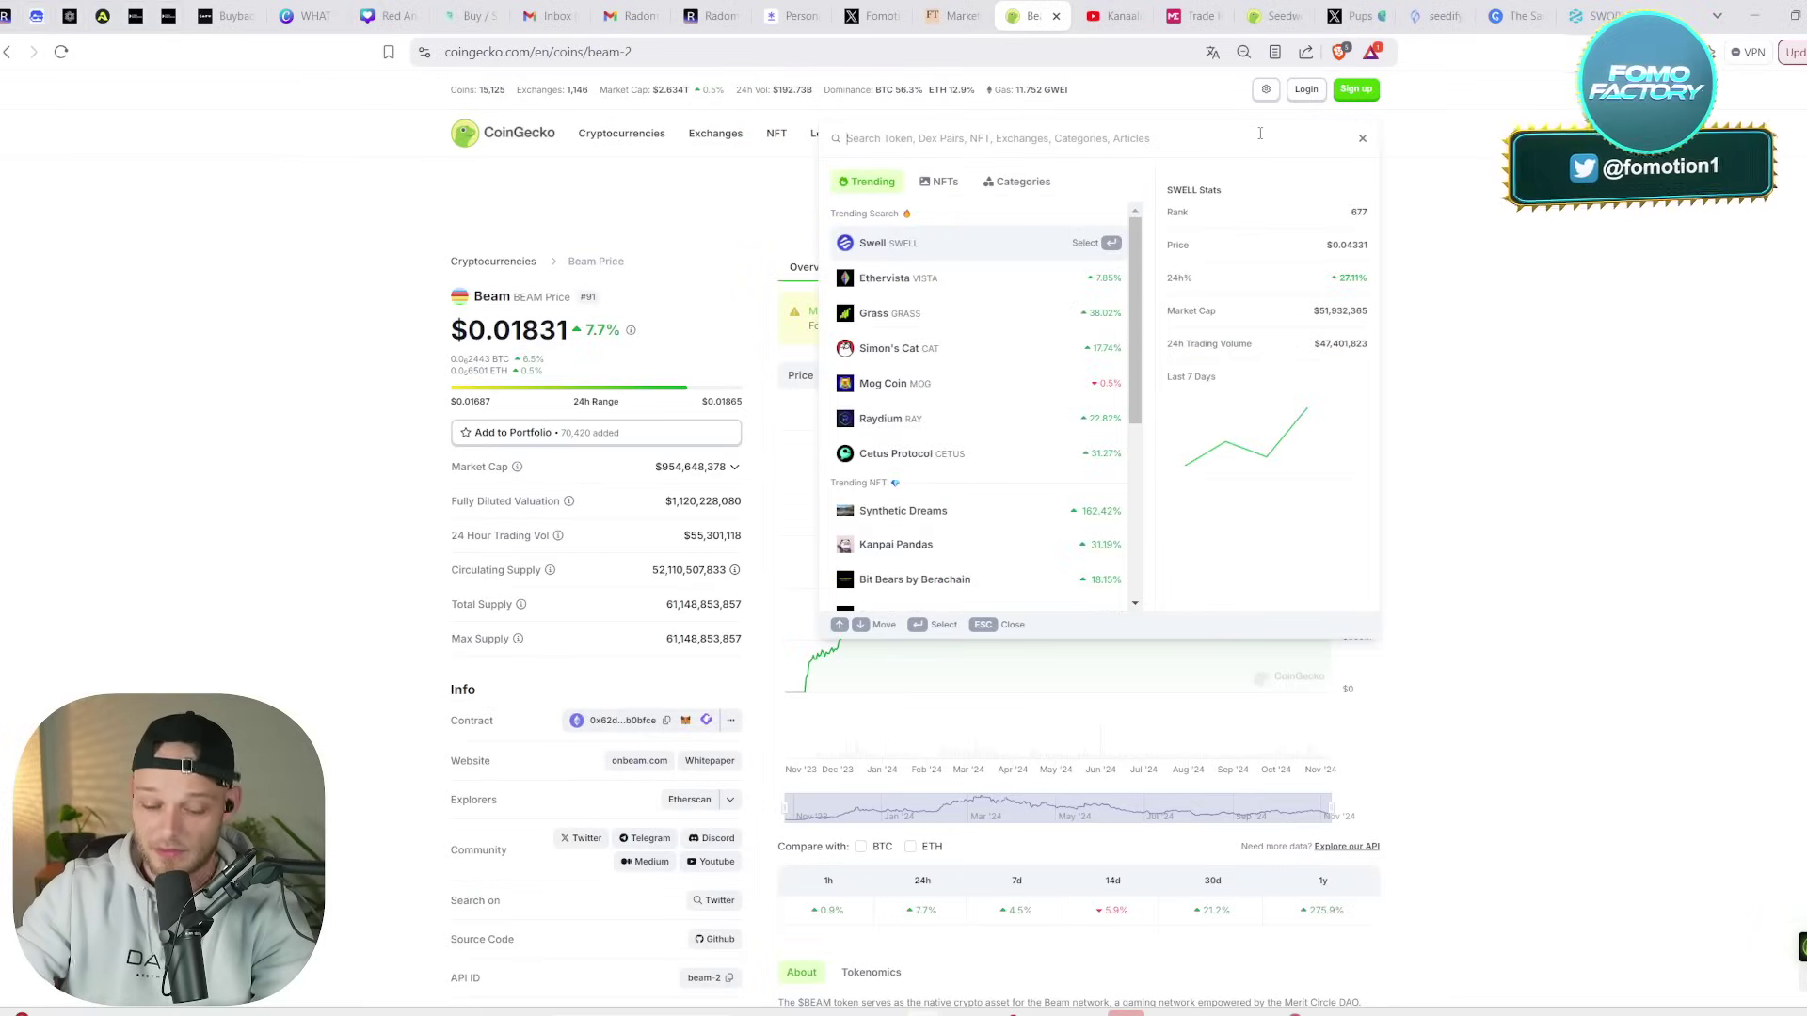
{"action": "type", "text": "chaingp"}
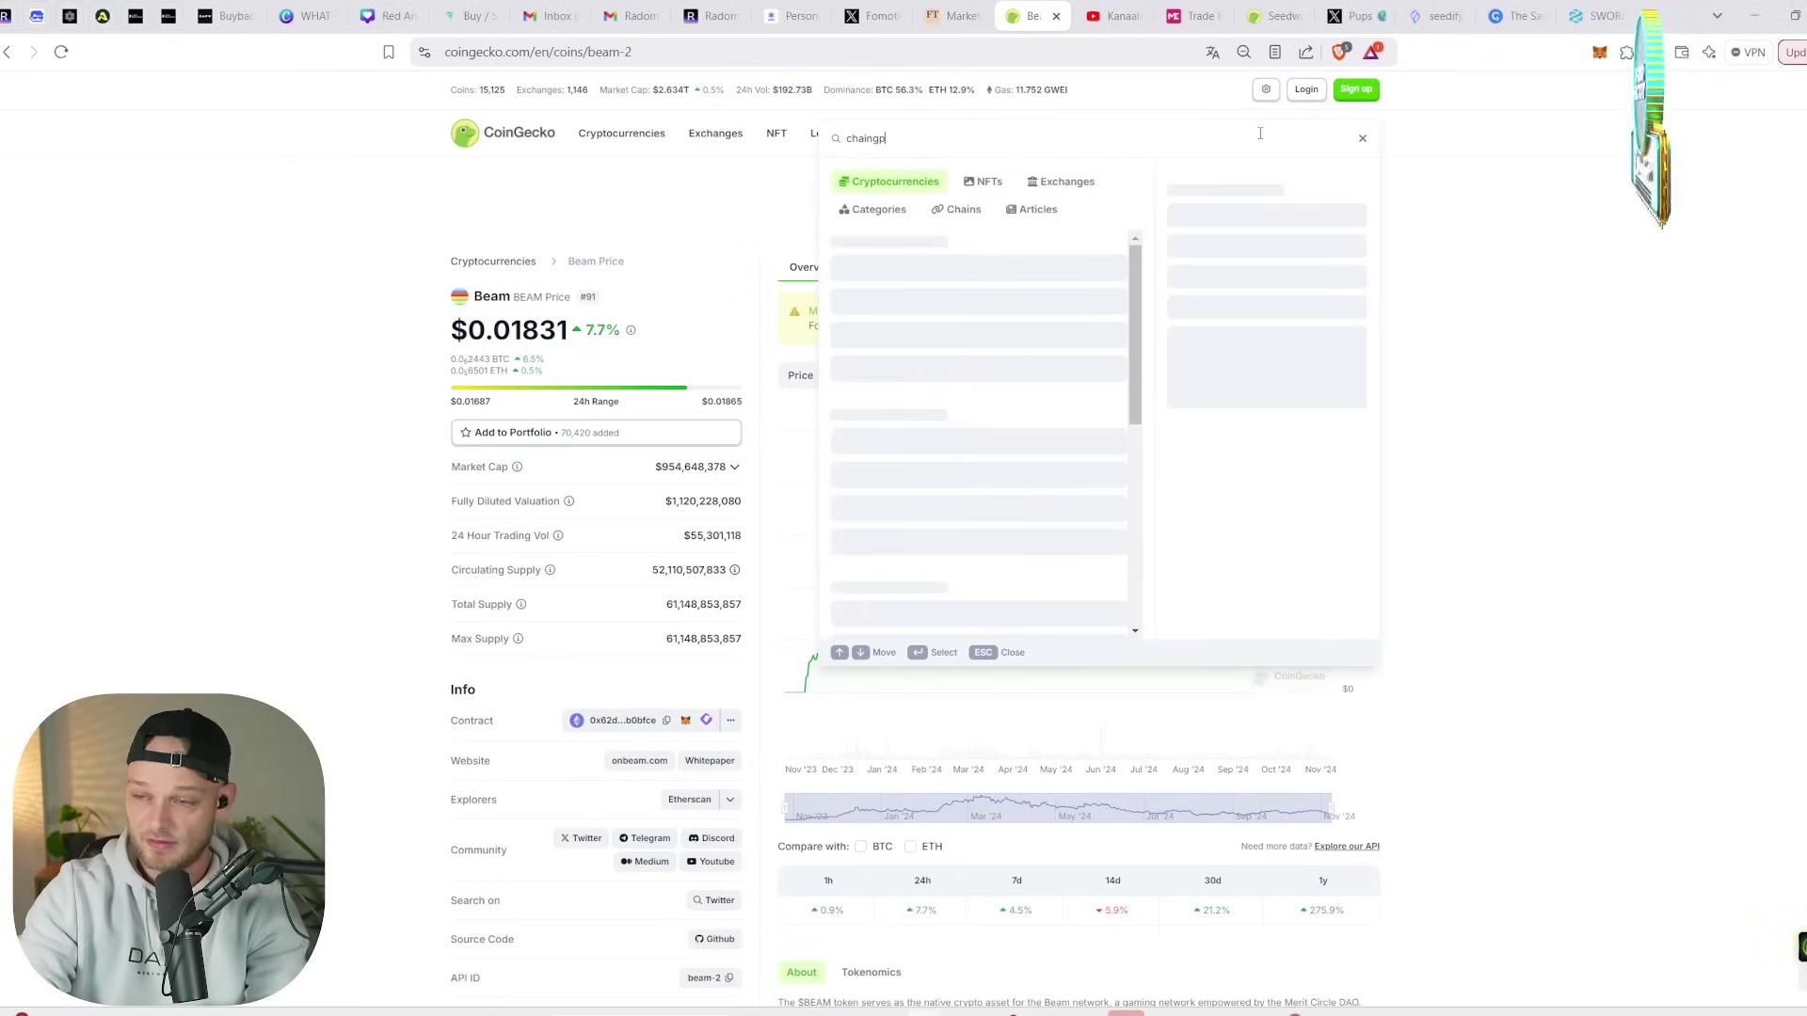
{"action": "left_click", "coordinate": [941, 270]}
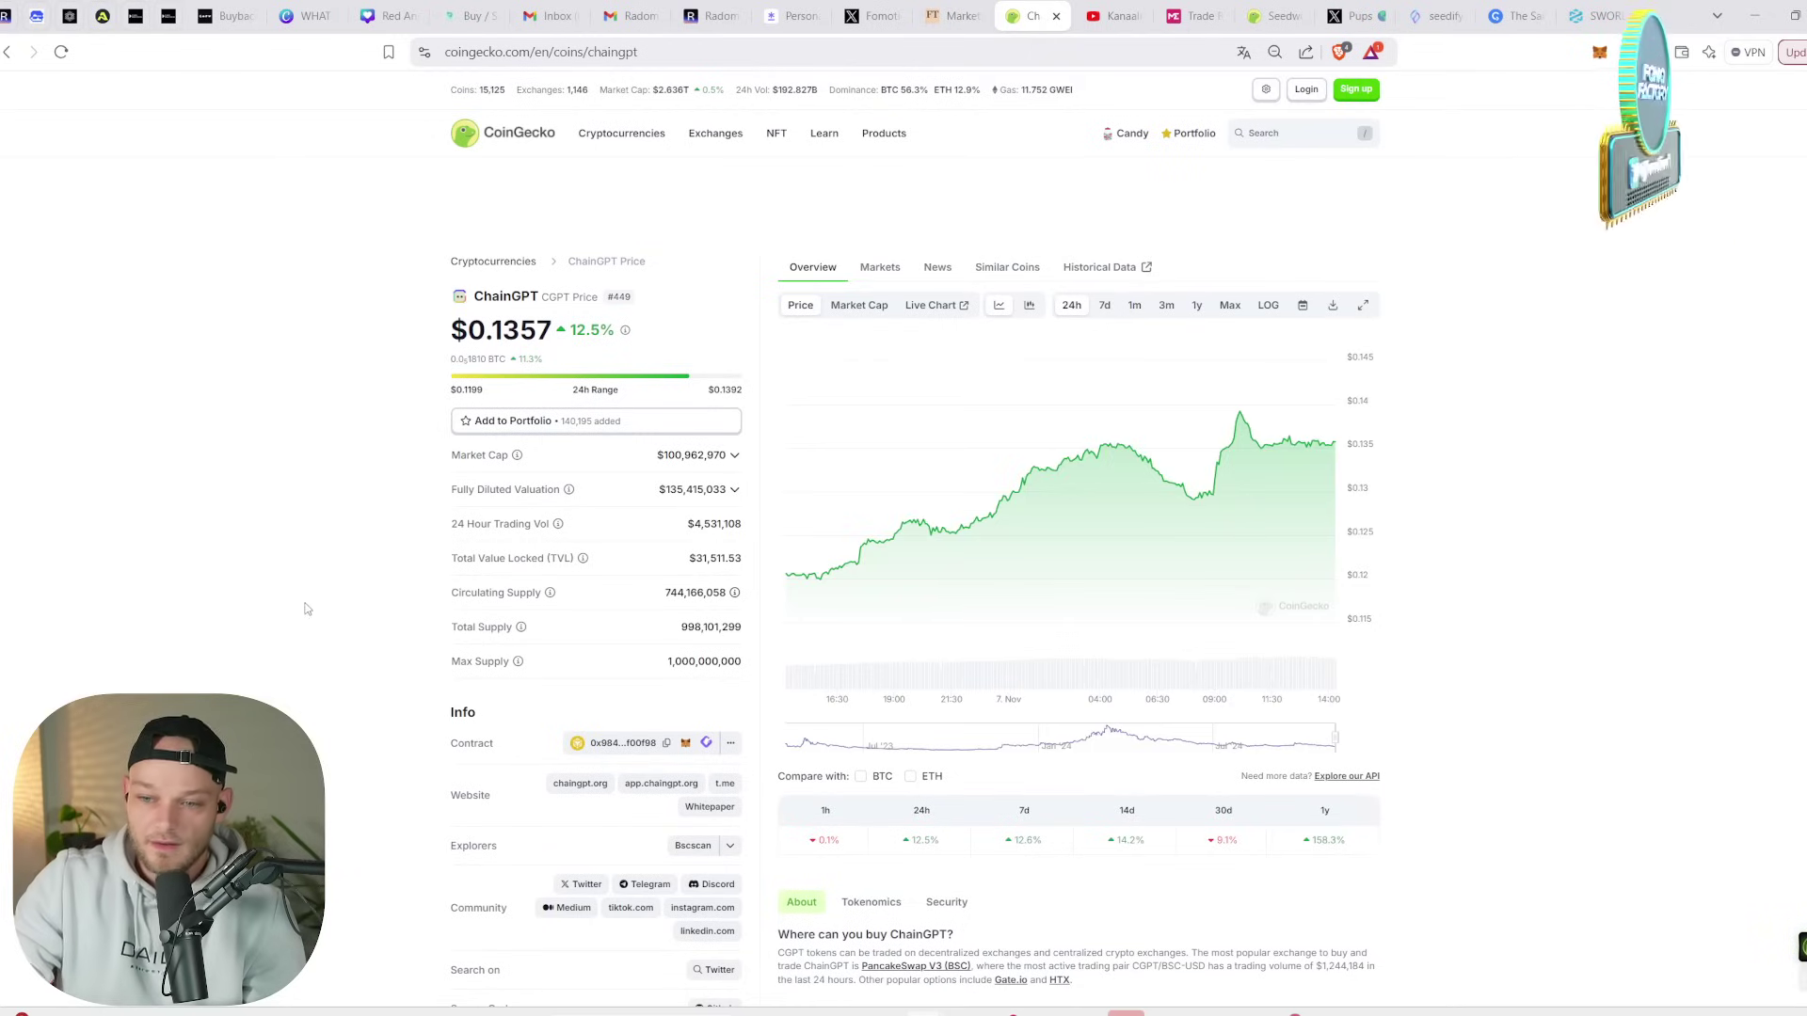
- Examine ChainGPT's price chart over the maximum time range and check its current price and market cap
{"action": "left_click", "coordinate": [1228, 315]}
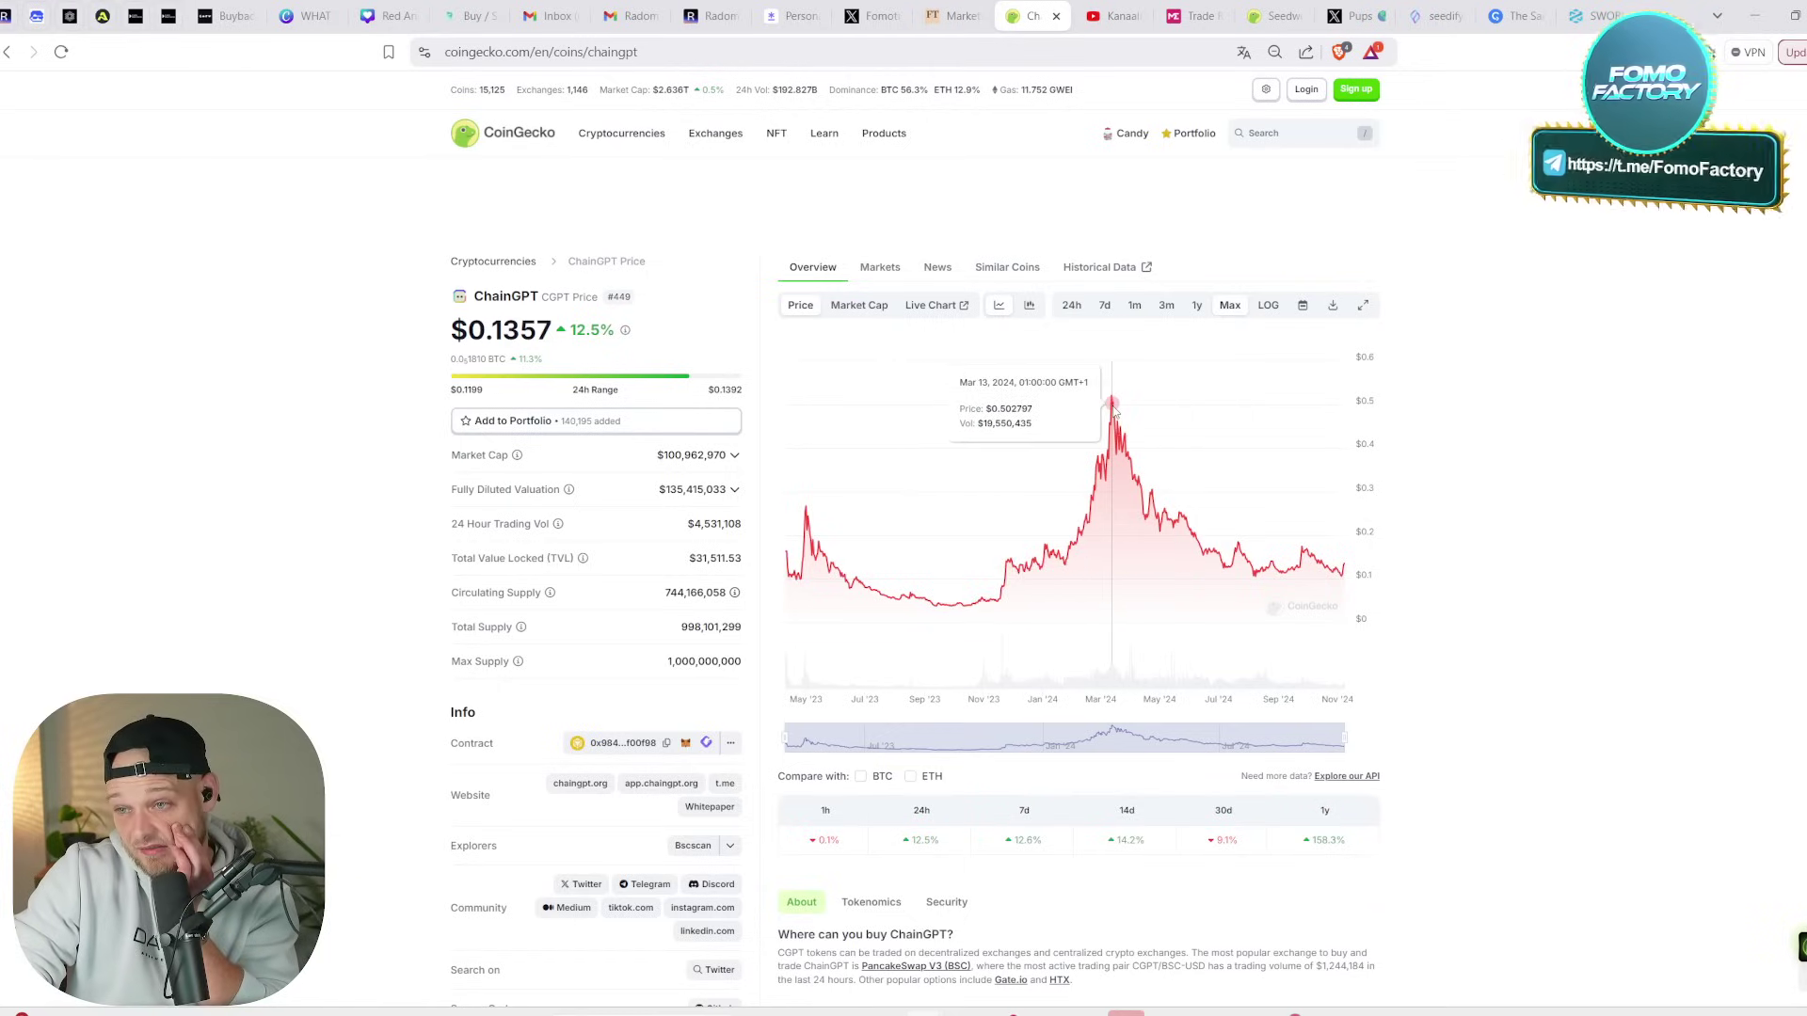
{"action": "scroll", "coordinate": [979, 589], "scroll_direction": "down", "scroll_amount": 1}
{"action": "scroll", "coordinate": [960, 565], "scroll_direction": "up", "scroll_amount": 1}
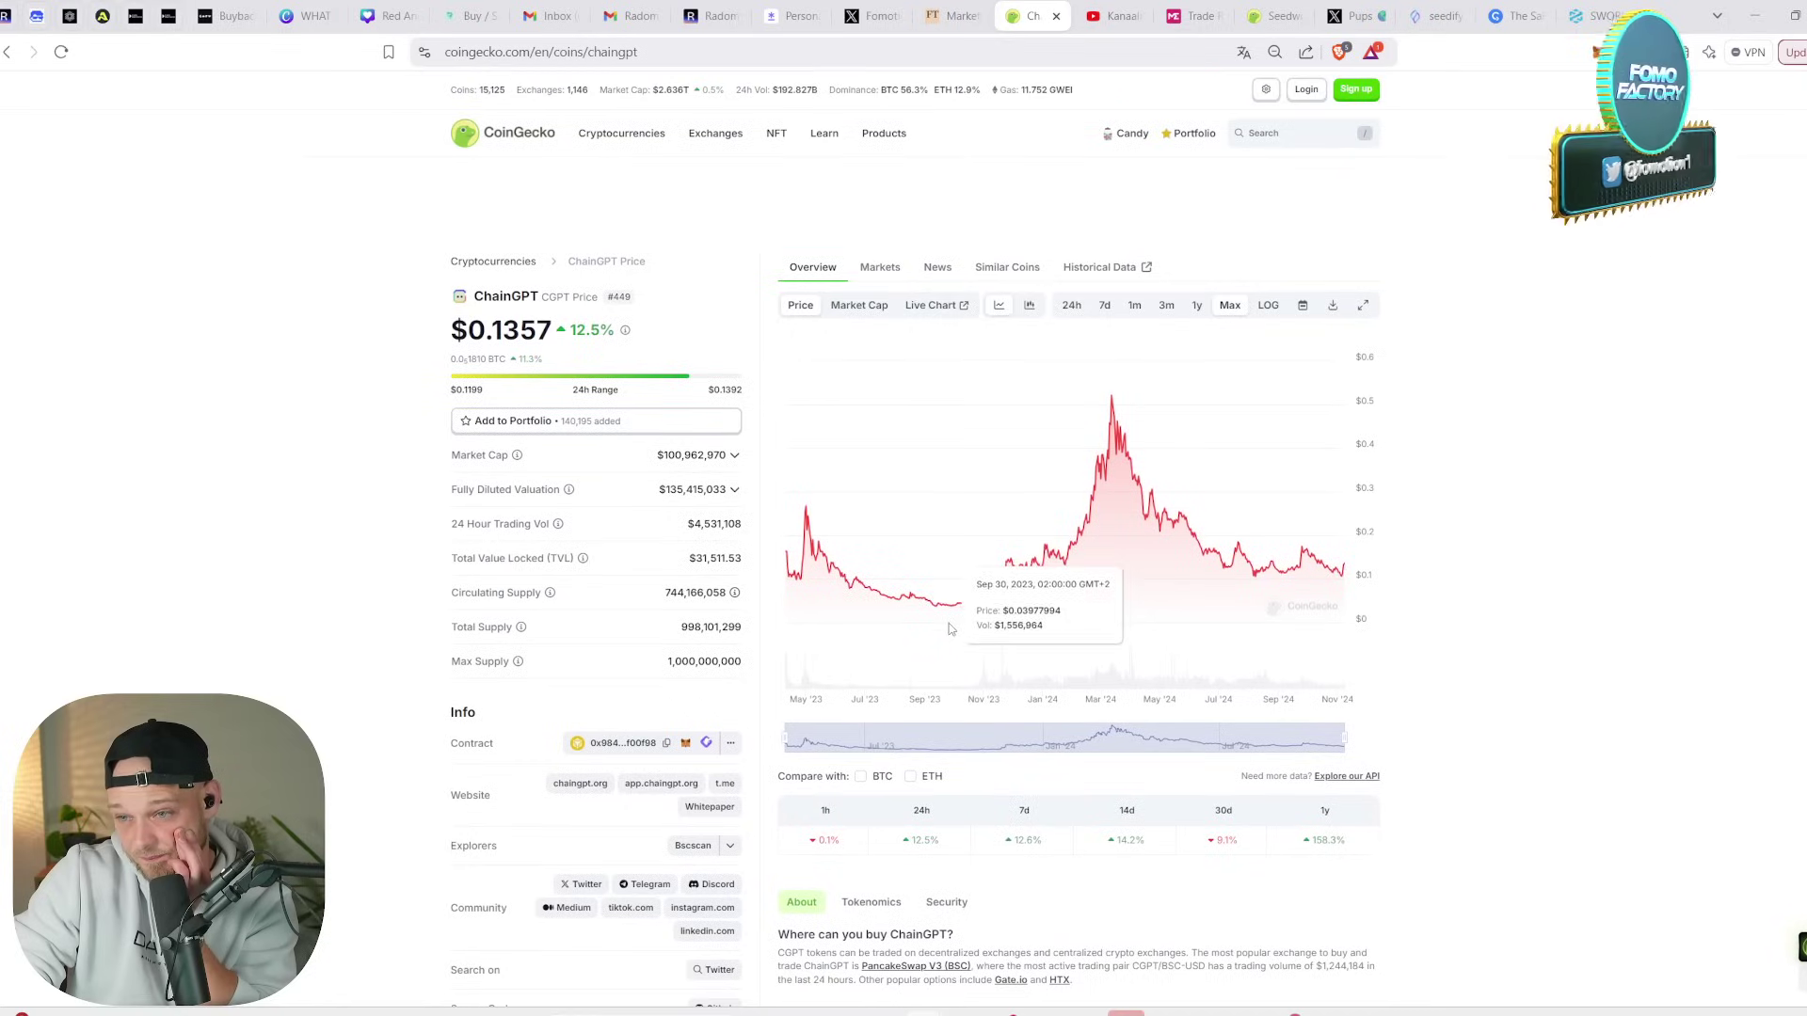
{"action": "scroll", "coordinate": [941, 537], "scroll_direction": "down", "scroll_amount": 1}
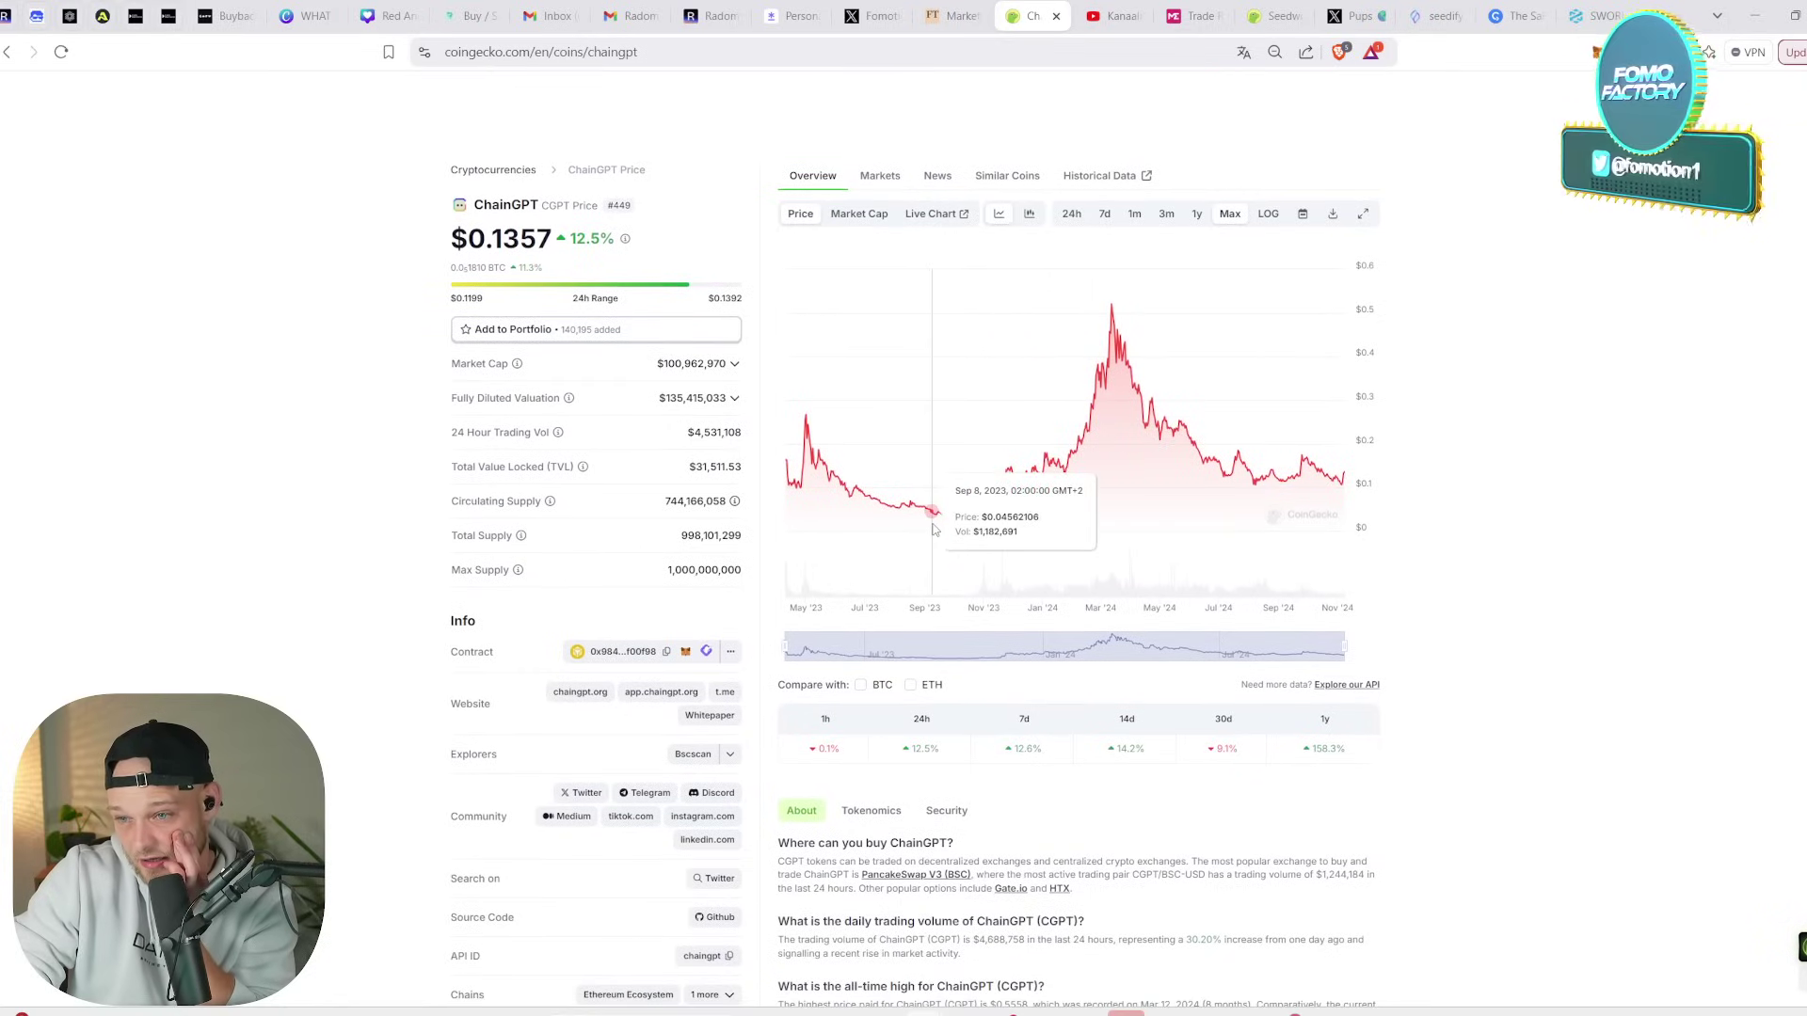
{"action": "left_click_drag", "start_coordinate": [485, 240], "coordinate": [534, 243]}
{"action": "left_click", "coordinate": [528, 263]}
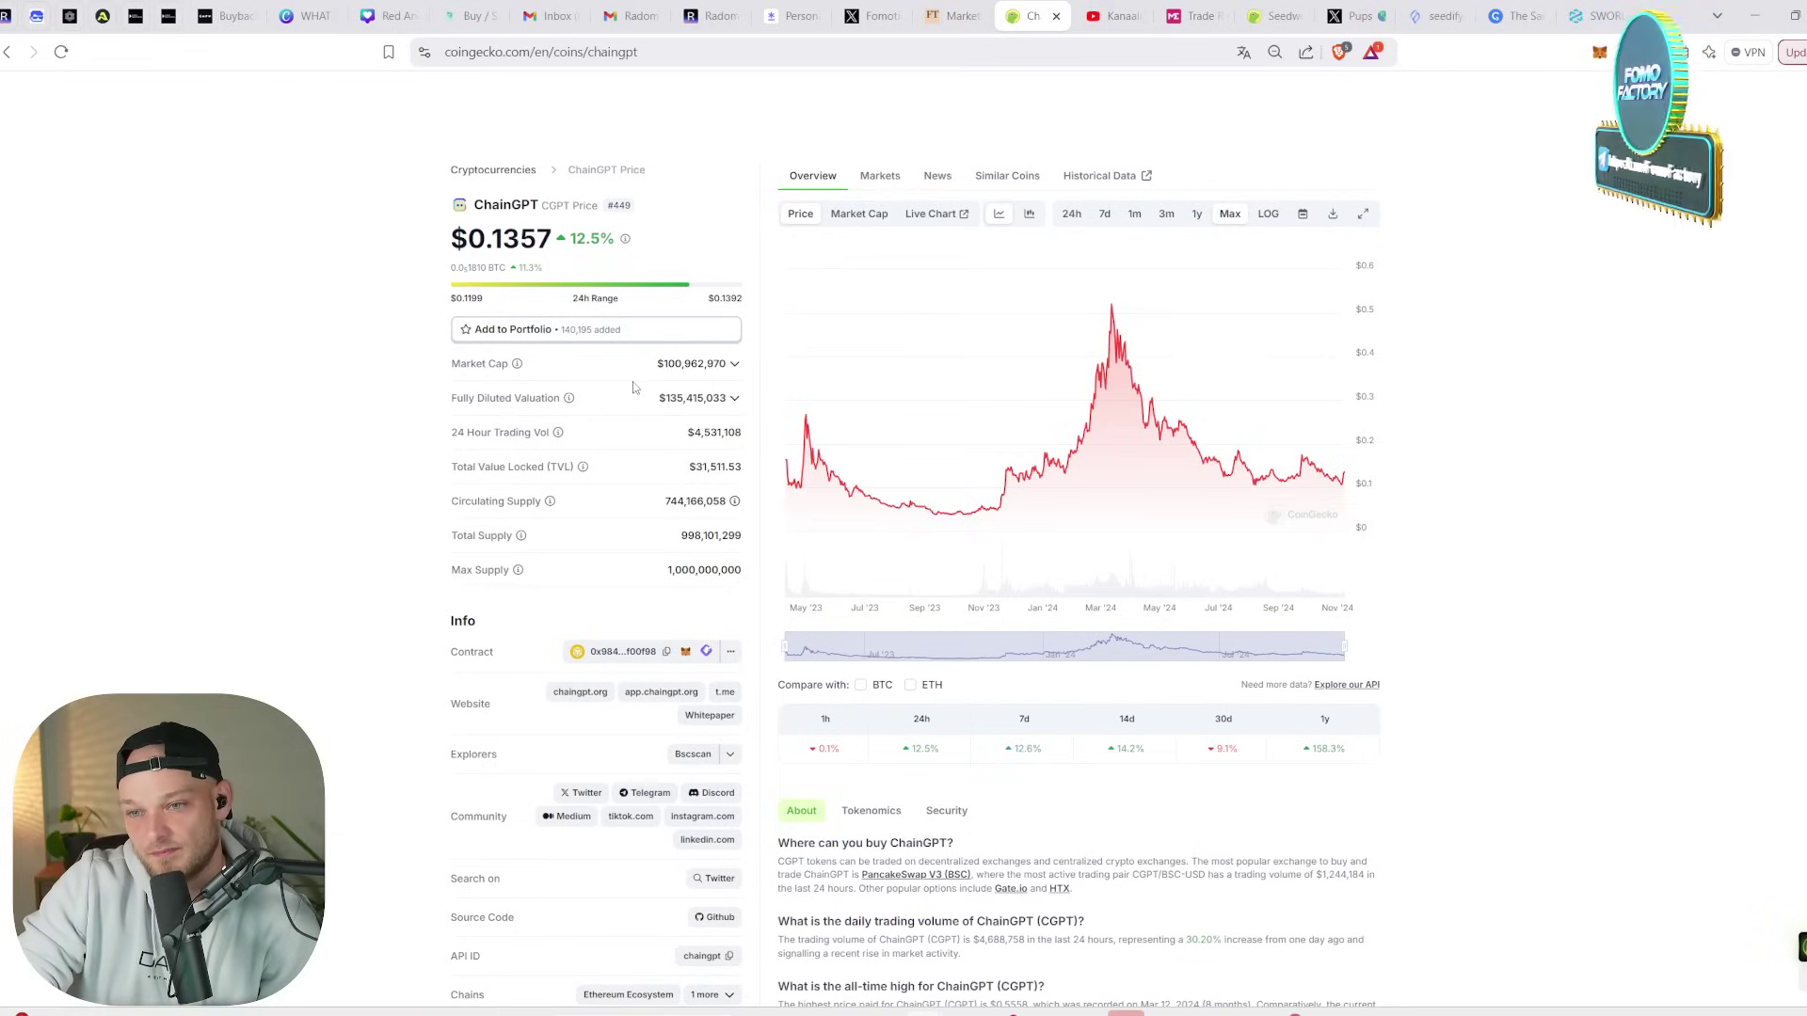
{"action": "left_click_drag", "start_coordinate": [656, 365], "coordinate": [736, 367]}
{"action": "left_click", "coordinate": [209, 468]}
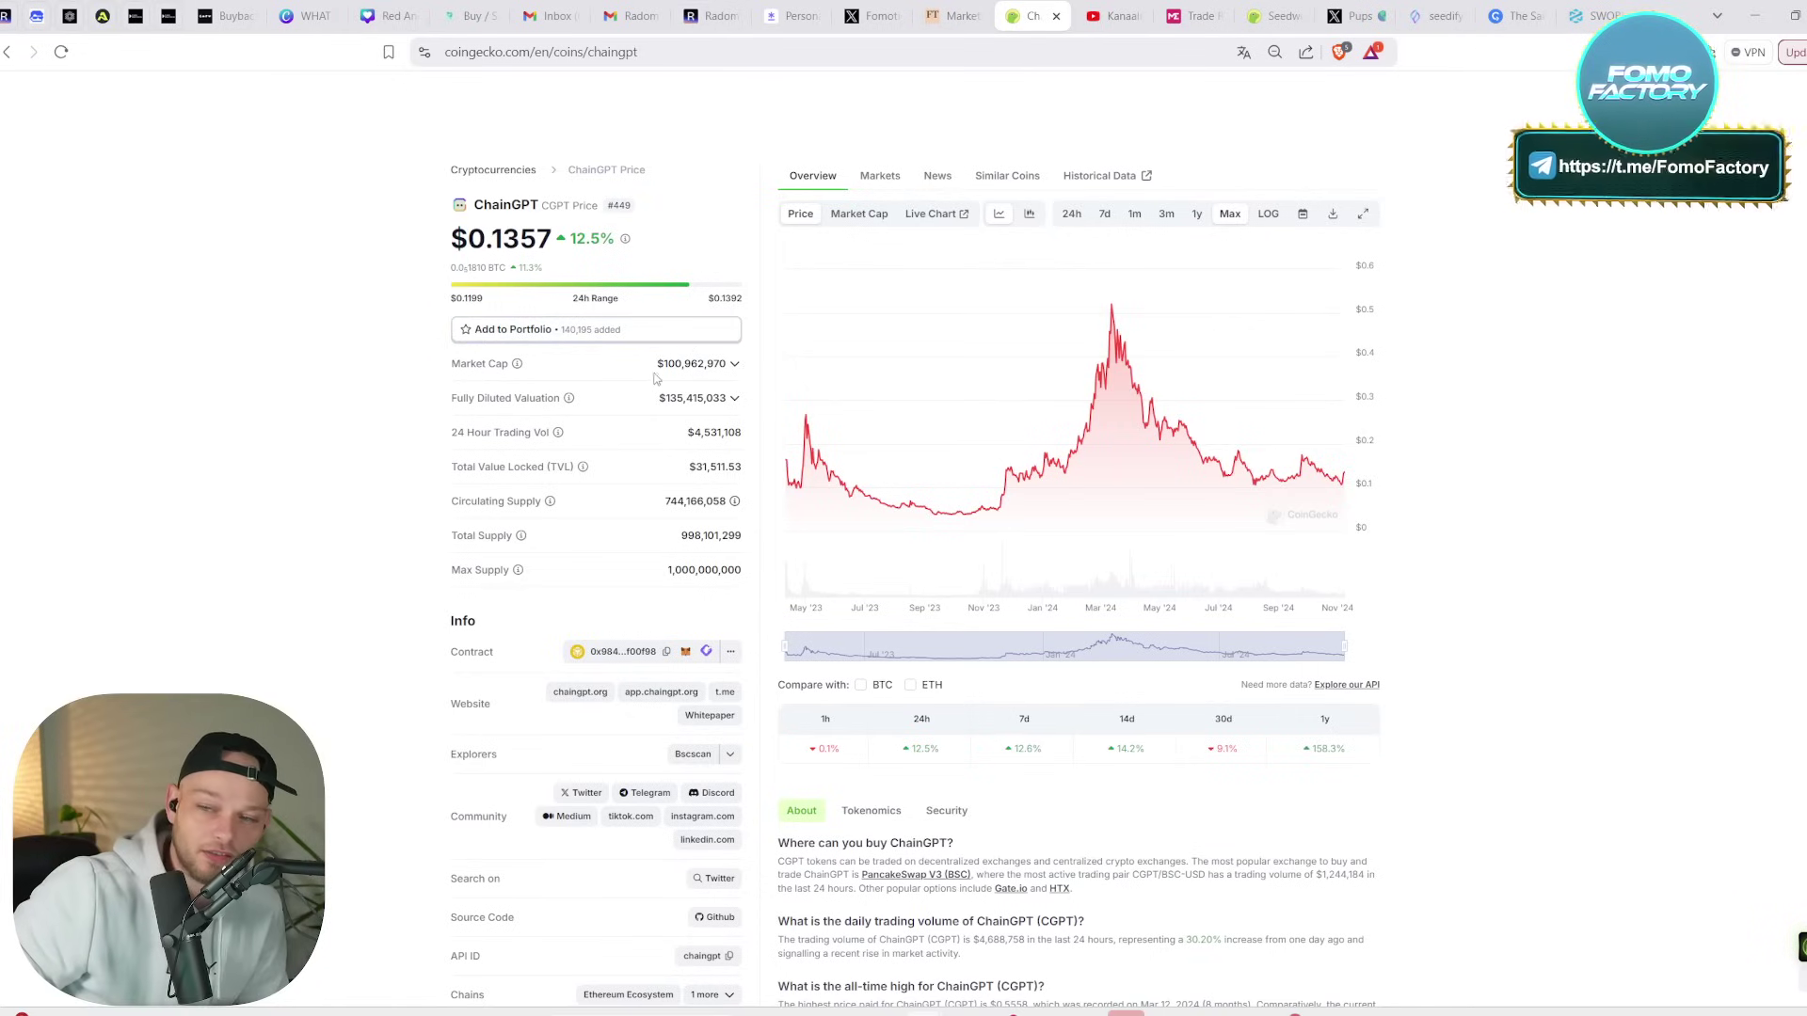
{"action": "left_click_drag", "start_coordinate": [650, 378], "coordinate": [683, 369]}
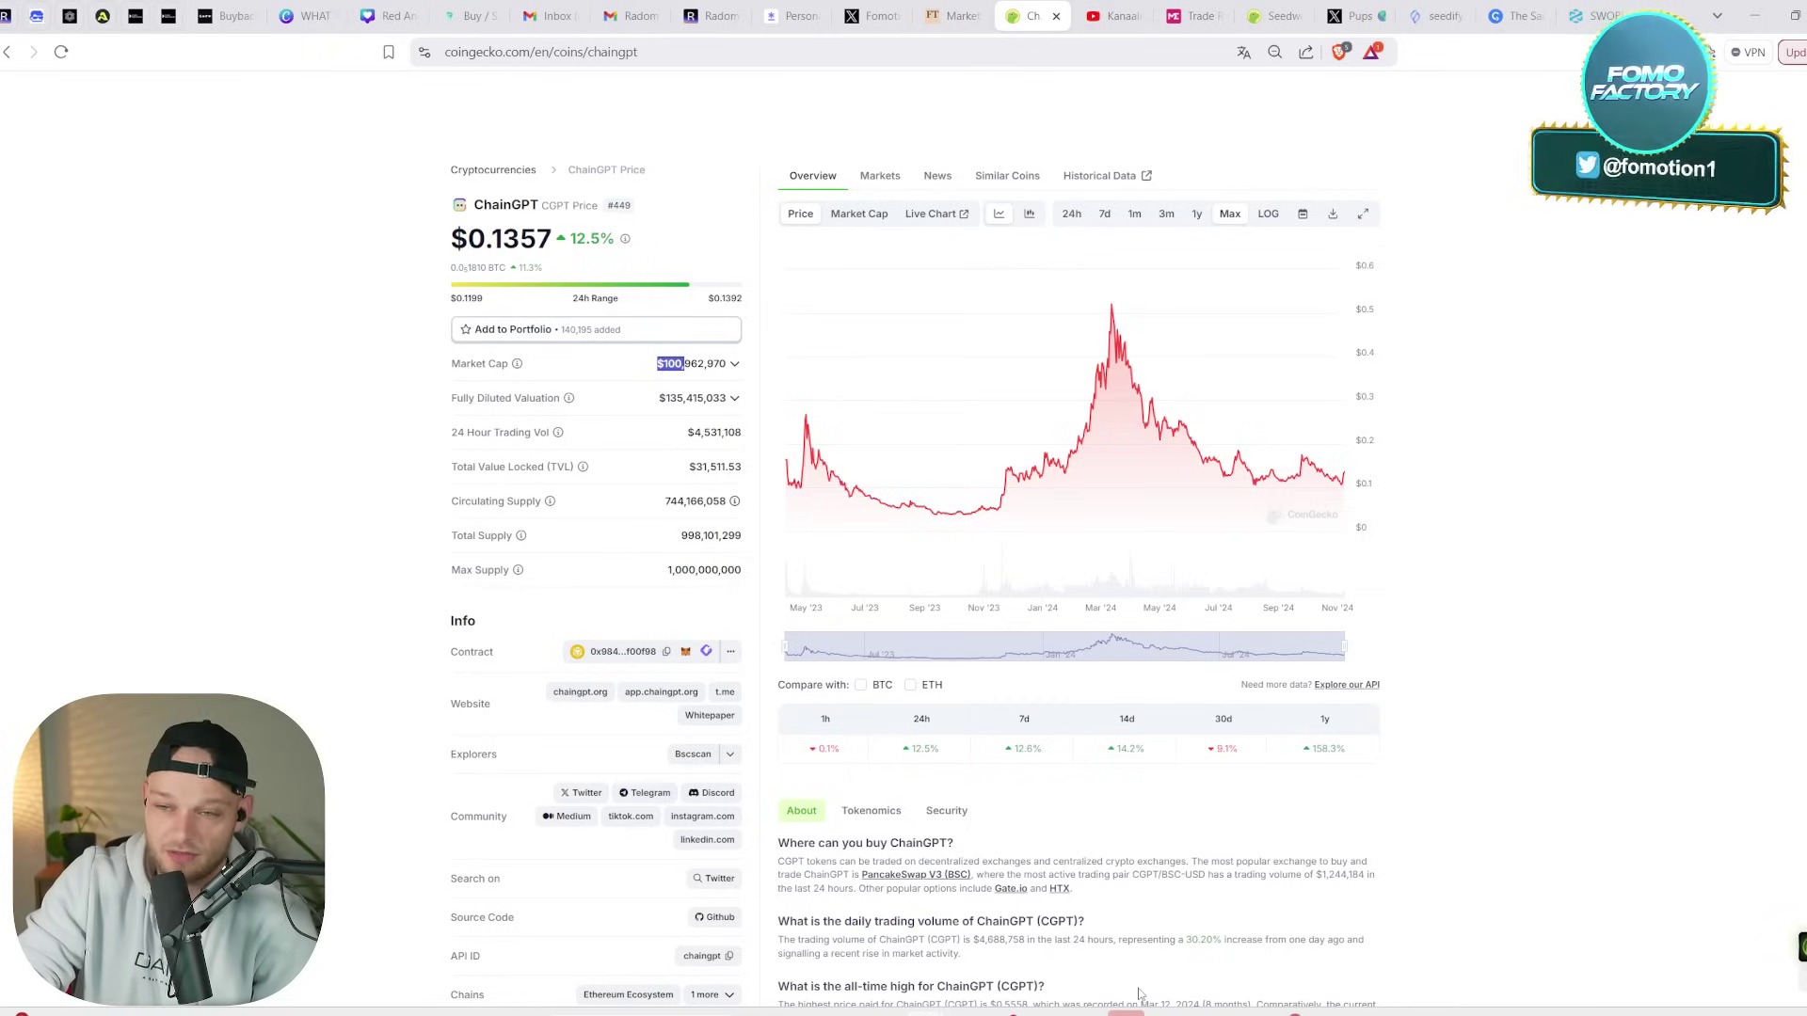
{"action": "left_click_drag", "start_coordinate": [467, 239], "coordinate": [519, 239]}
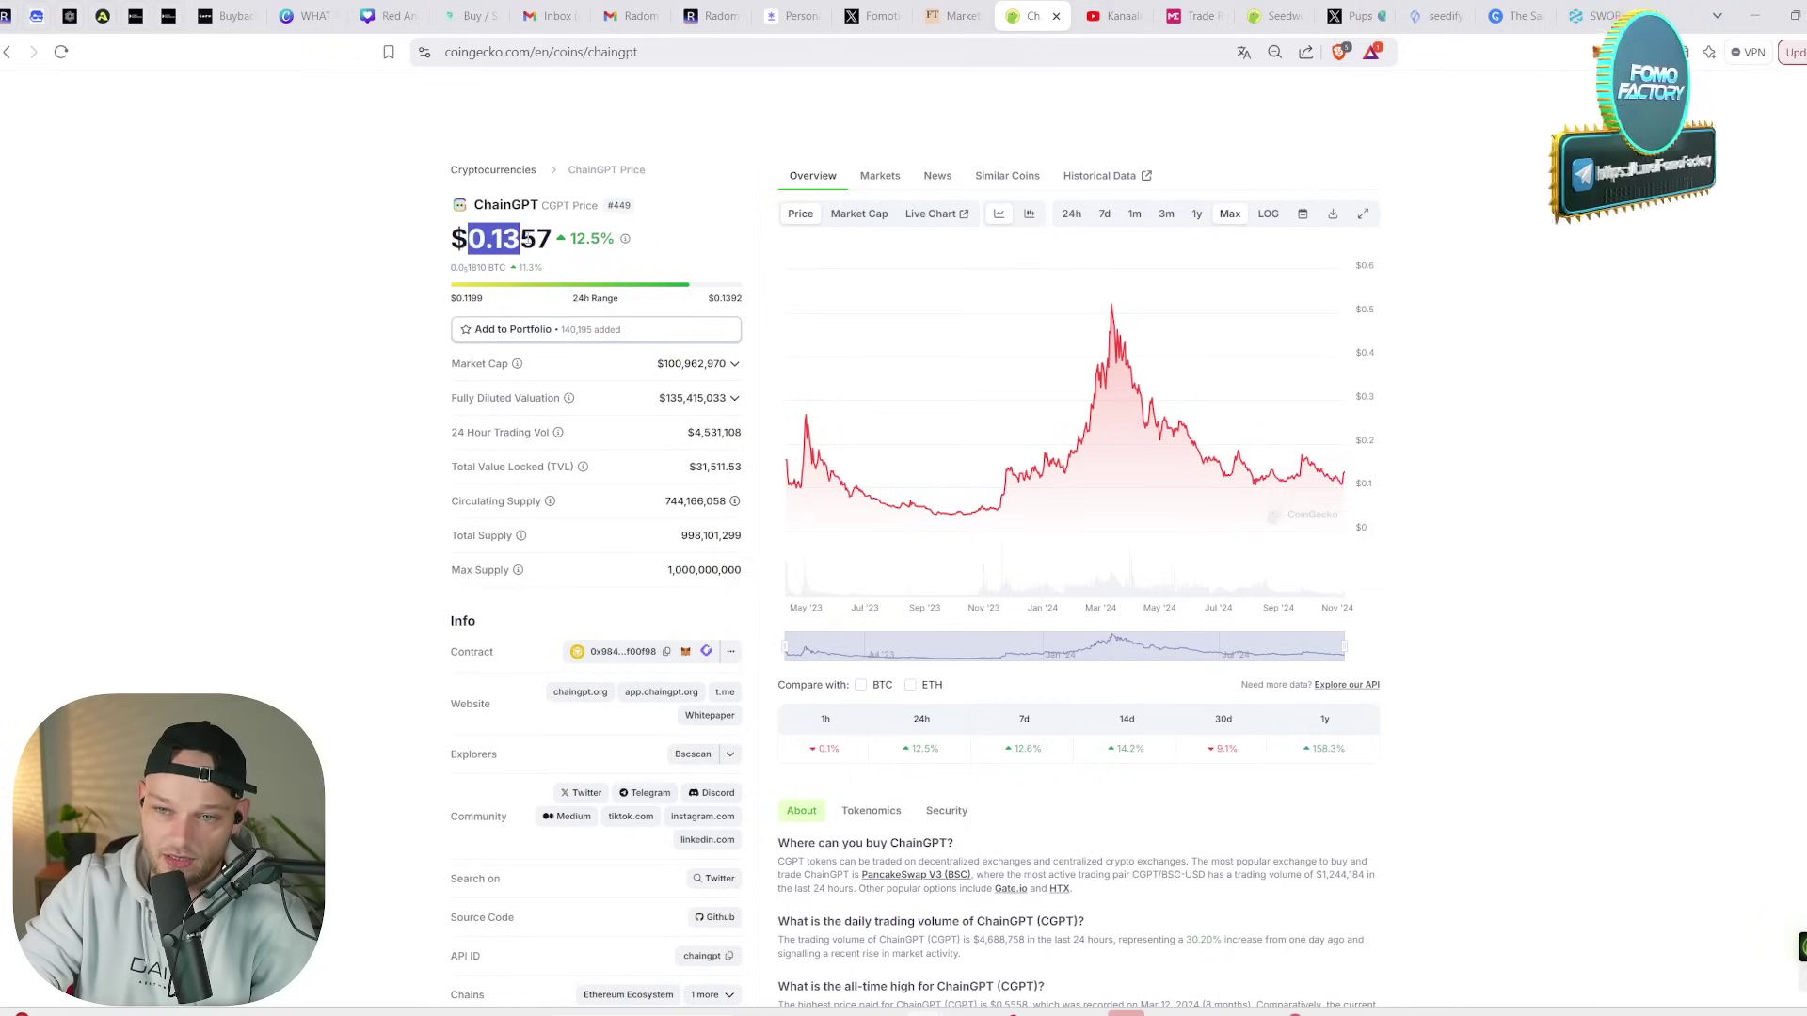
{"action": "left_click", "coordinate": [519, 239]}
- Return to the Map2 workbook in Excel and enter 10X in D8 as ChainGPT's expected multiplier
{"action": "mouse_move", "coordinate": [1207, 1013]}
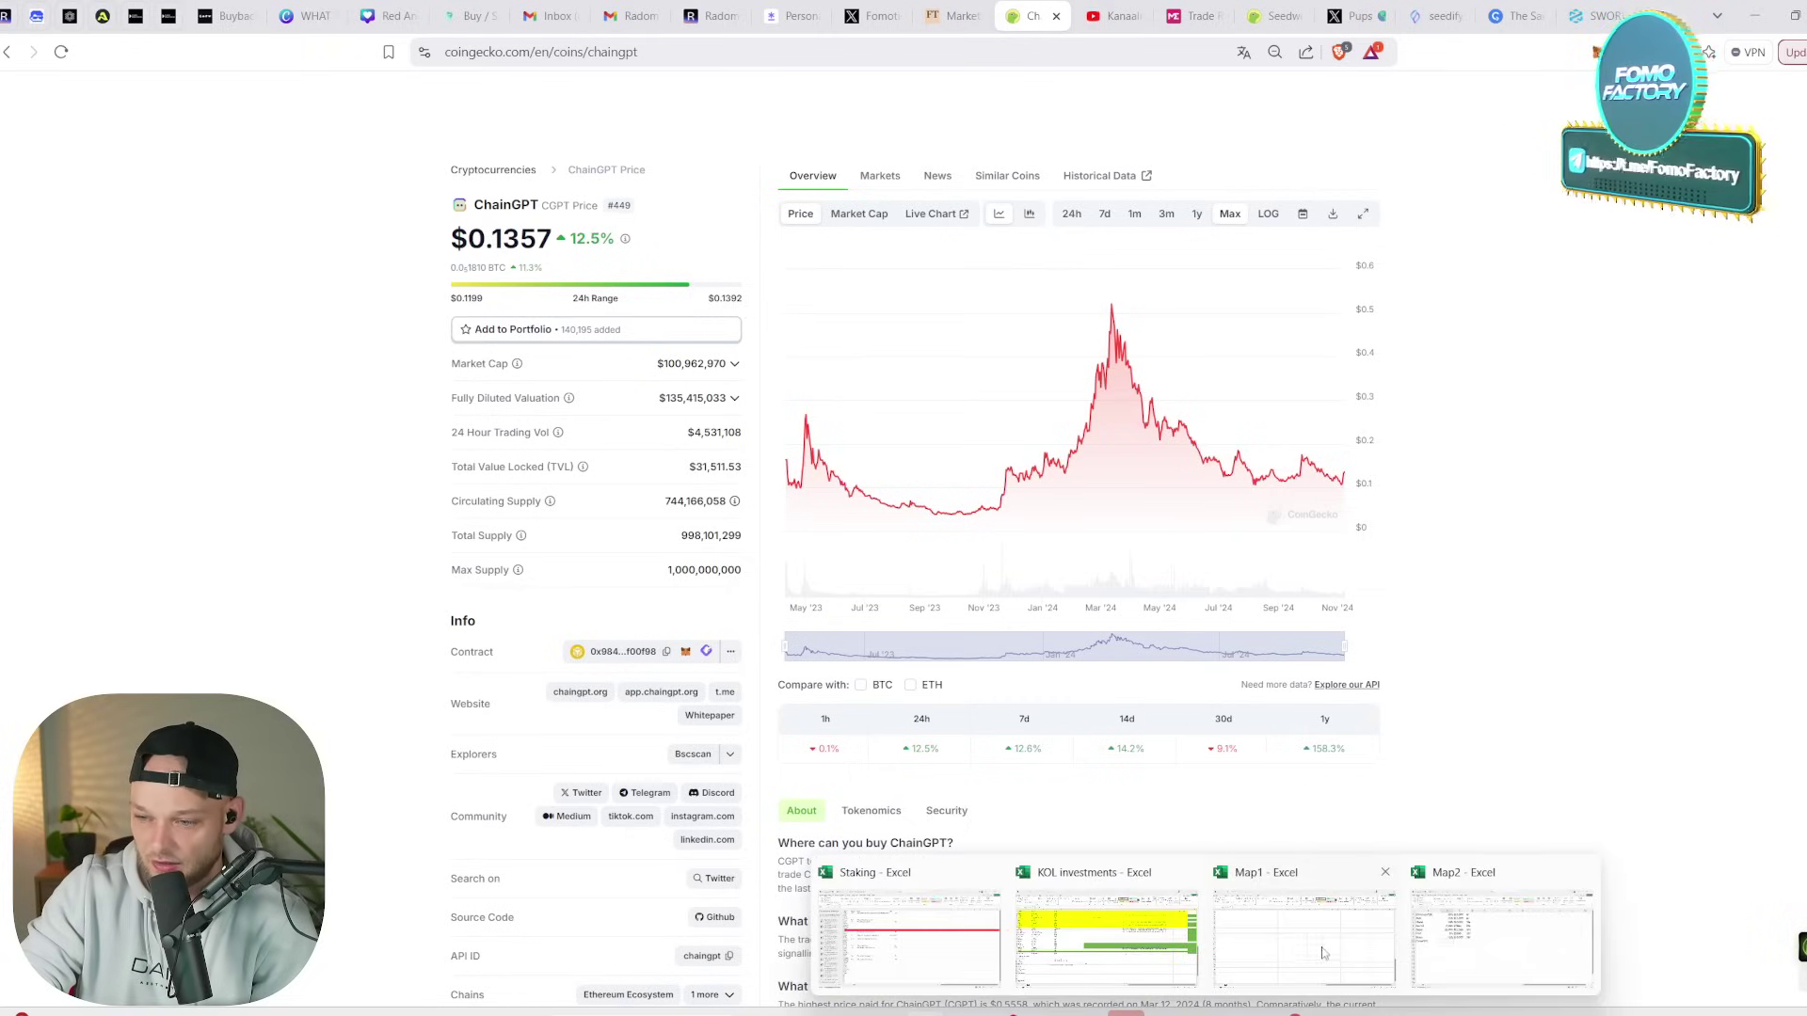
{"action": "left_click", "coordinate": [1446, 938]}
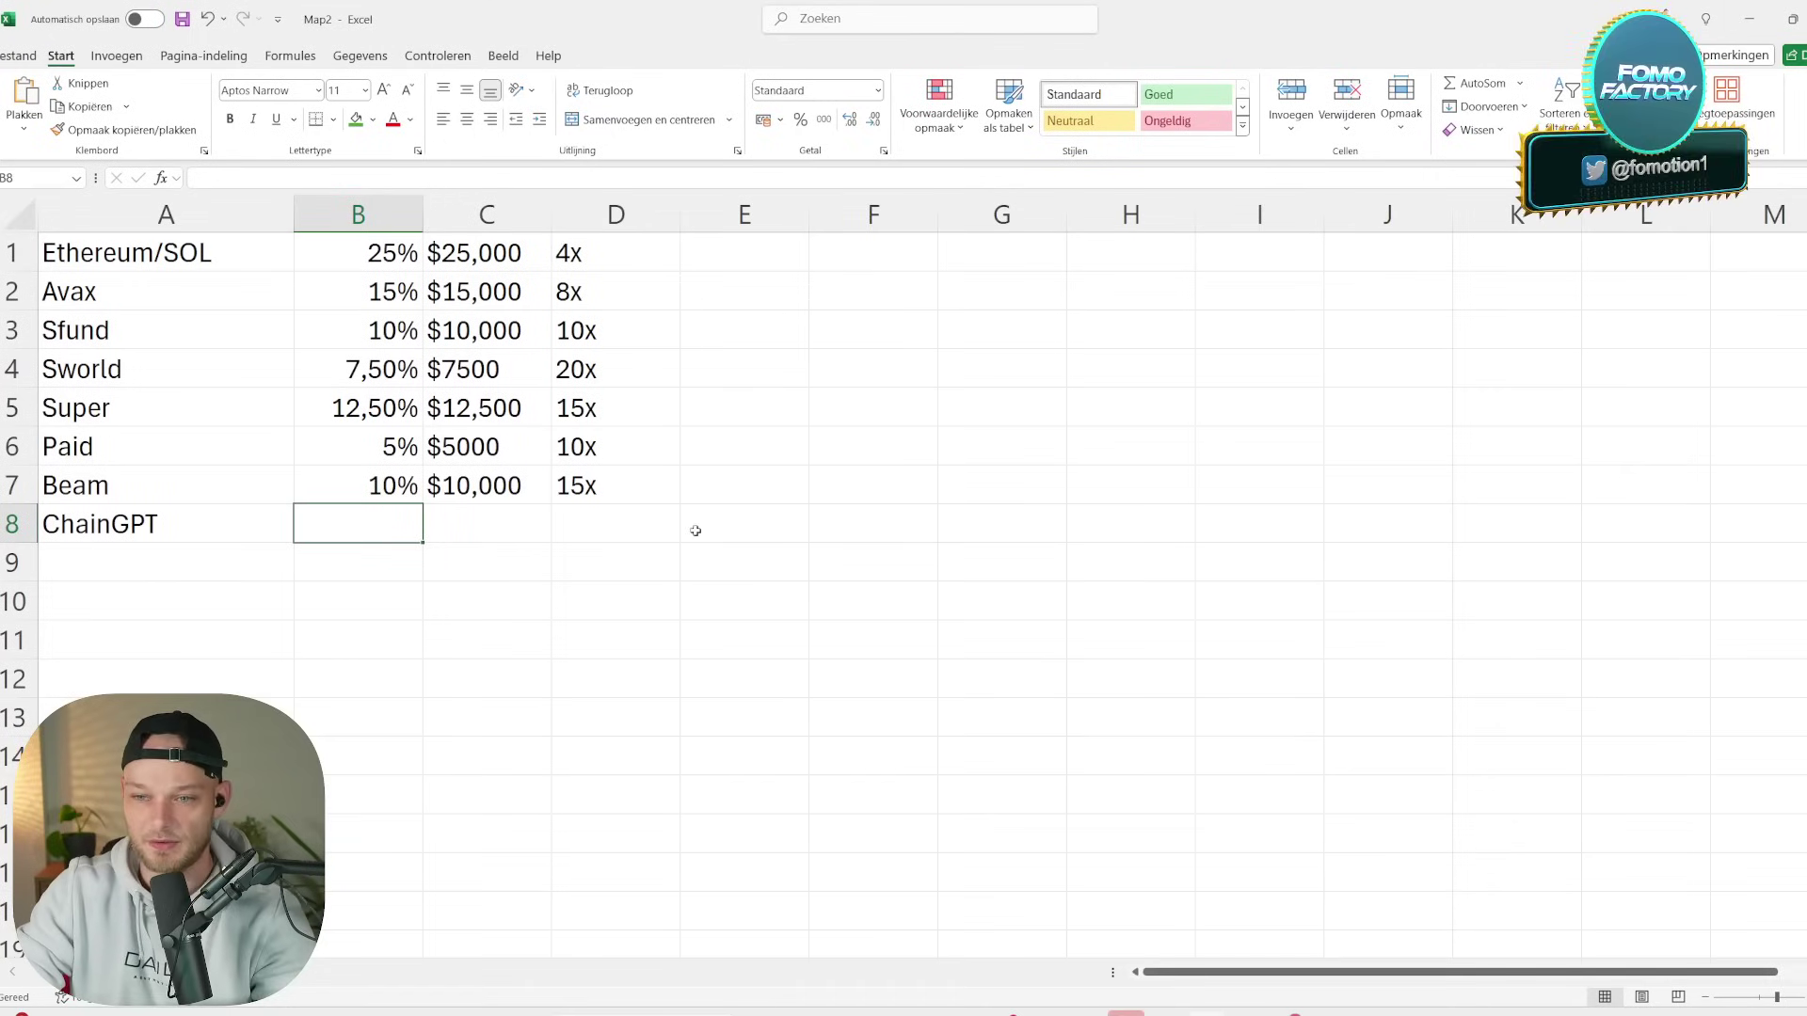
{"action": "left_click", "coordinate": [612, 517]}
{"action": "type", "text": "10X"}
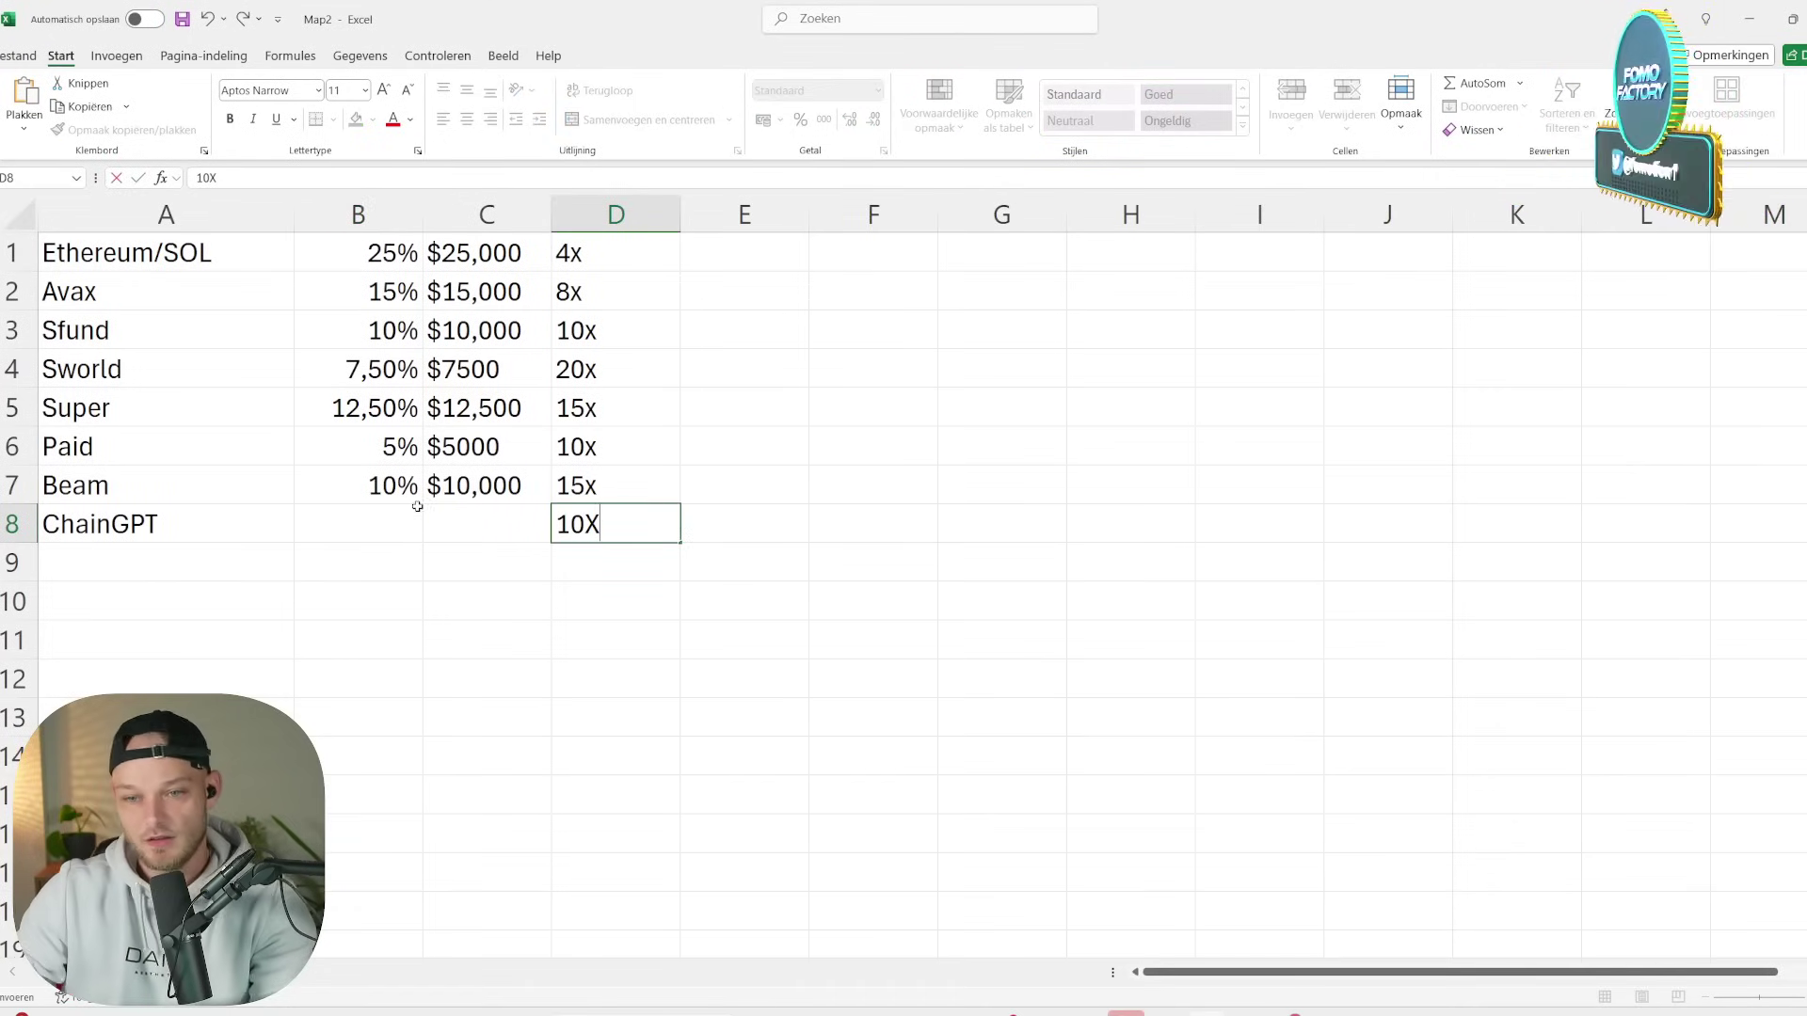
- Set ChainGPT's portfolio share to 7,5% in B8 and its amount to $7500 in C8
{"action": "left_click", "coordinate": [353, 514]}
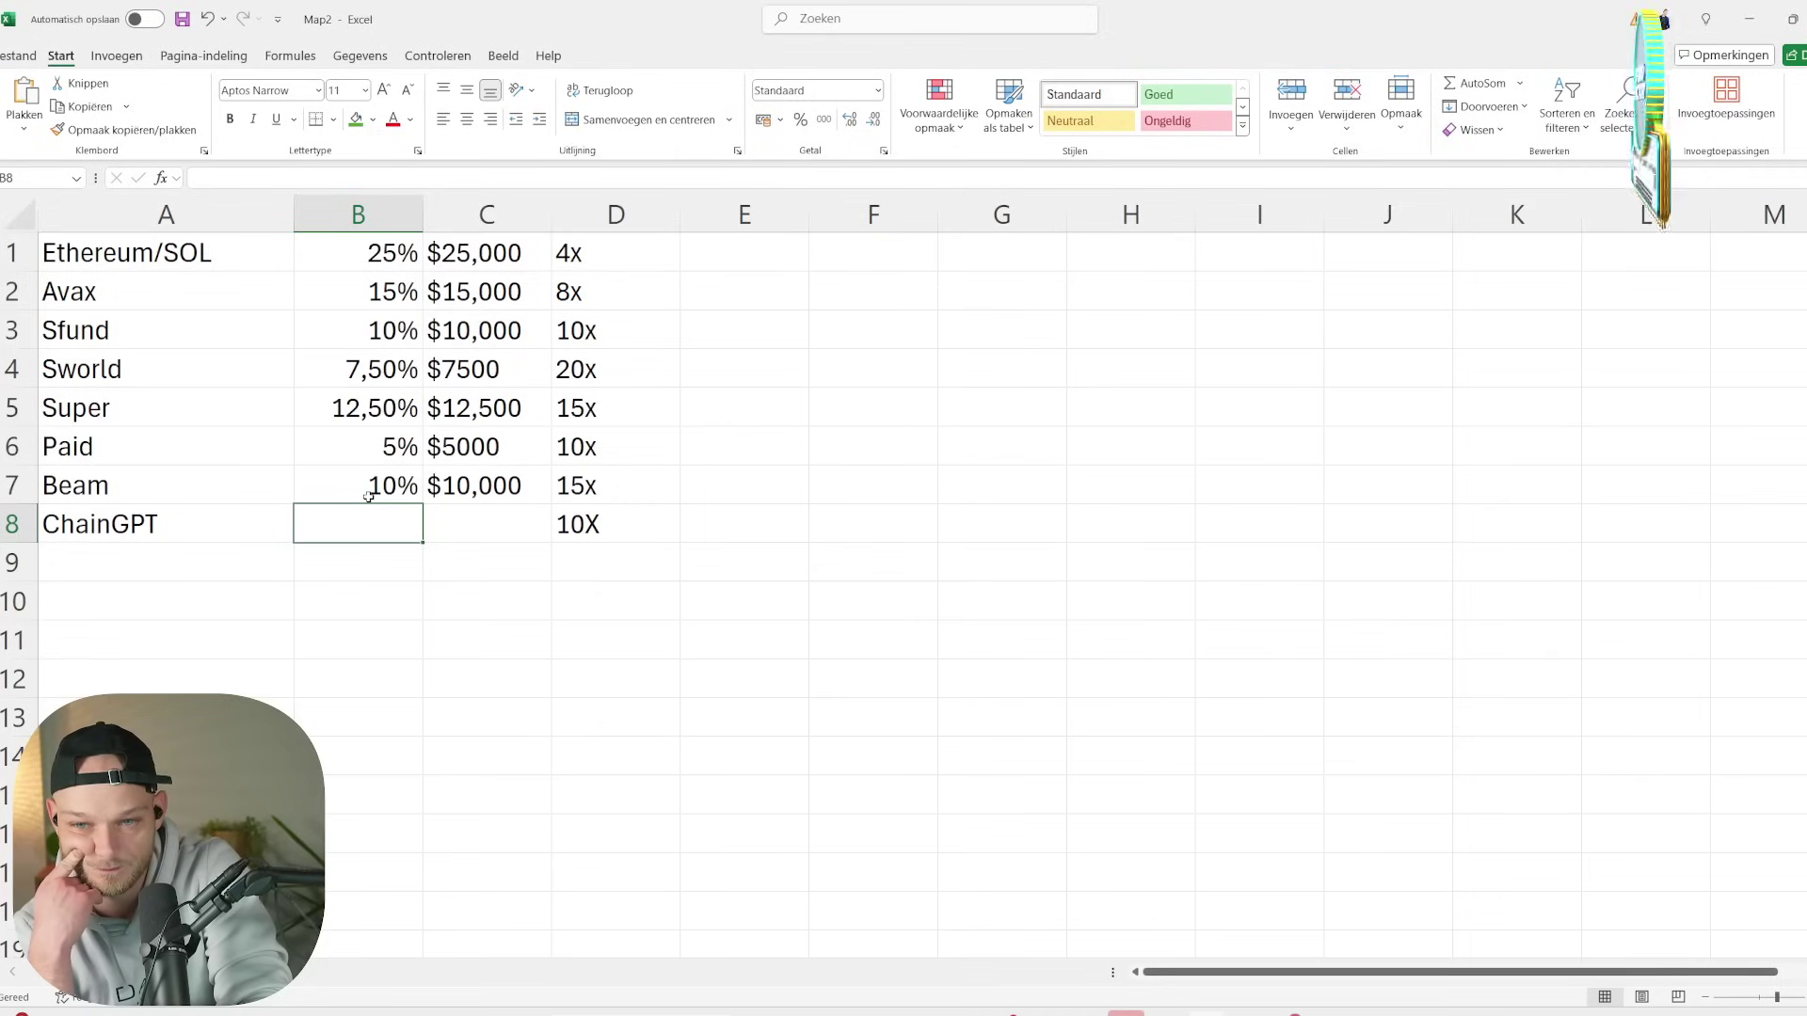
{"action": "type", "text": "7"}
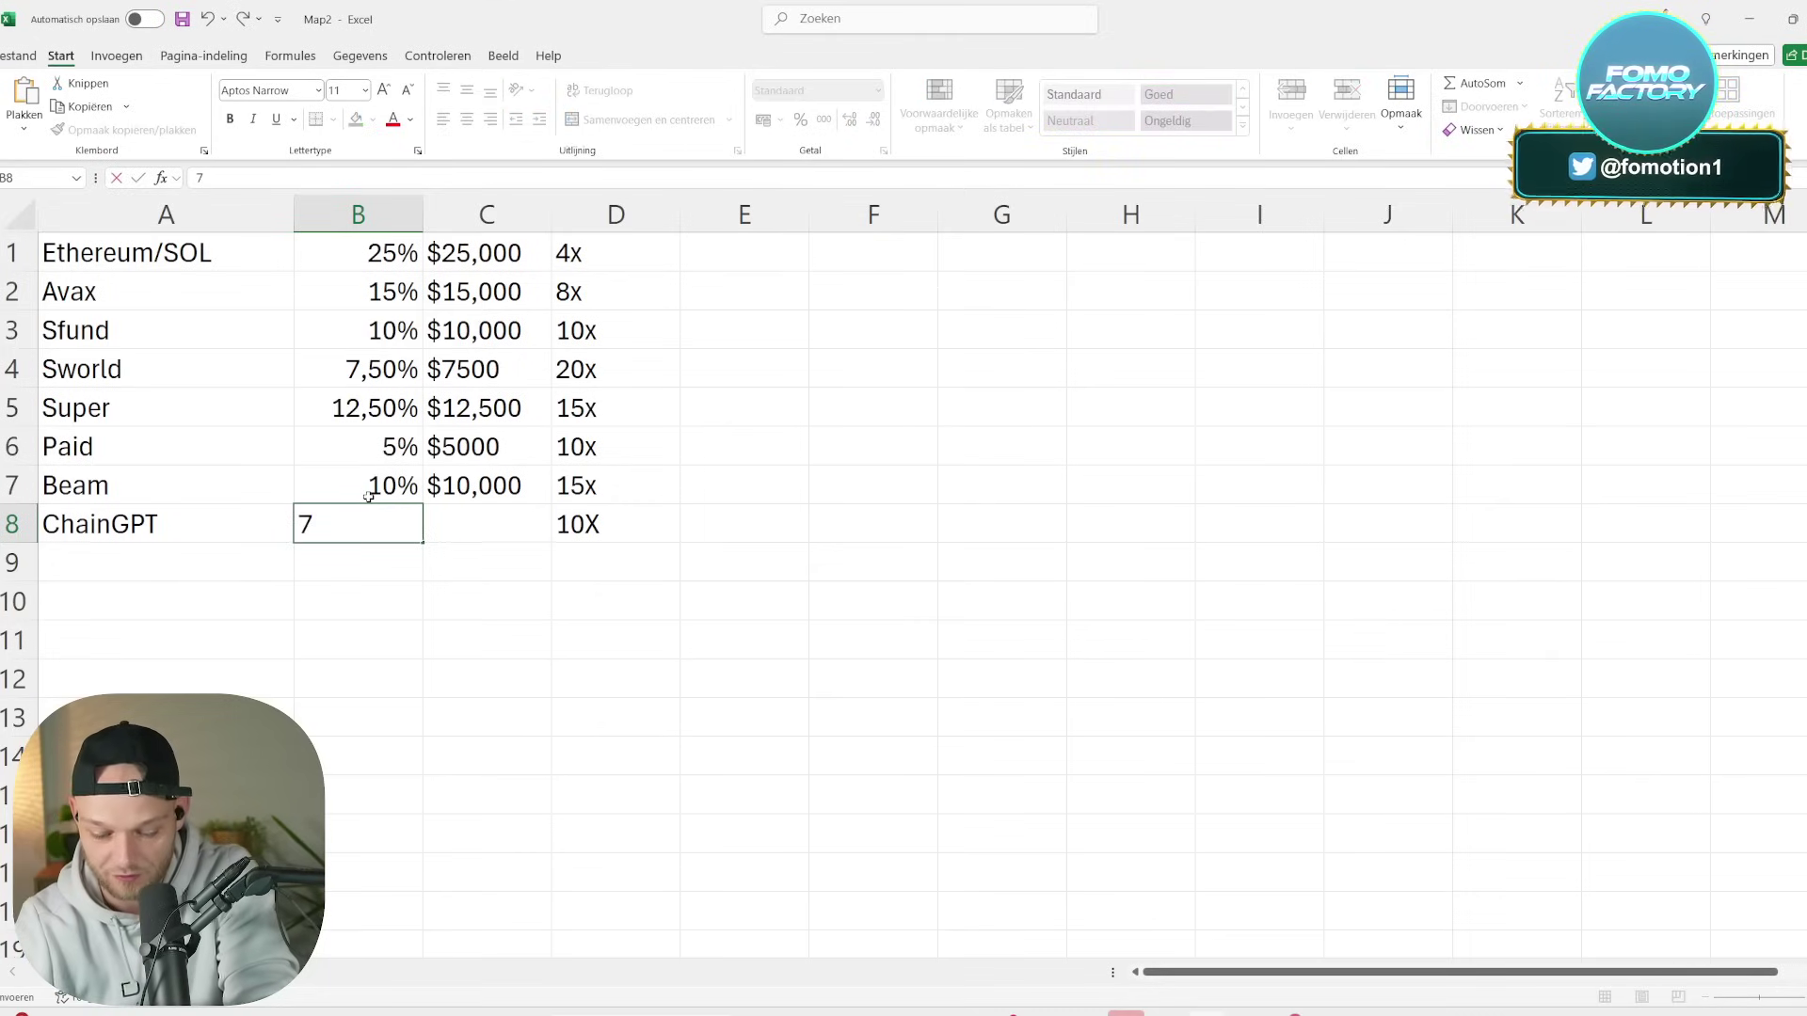
{"action": "type", "text": ",00%"}
{"action": "key", "text": "Tab"}
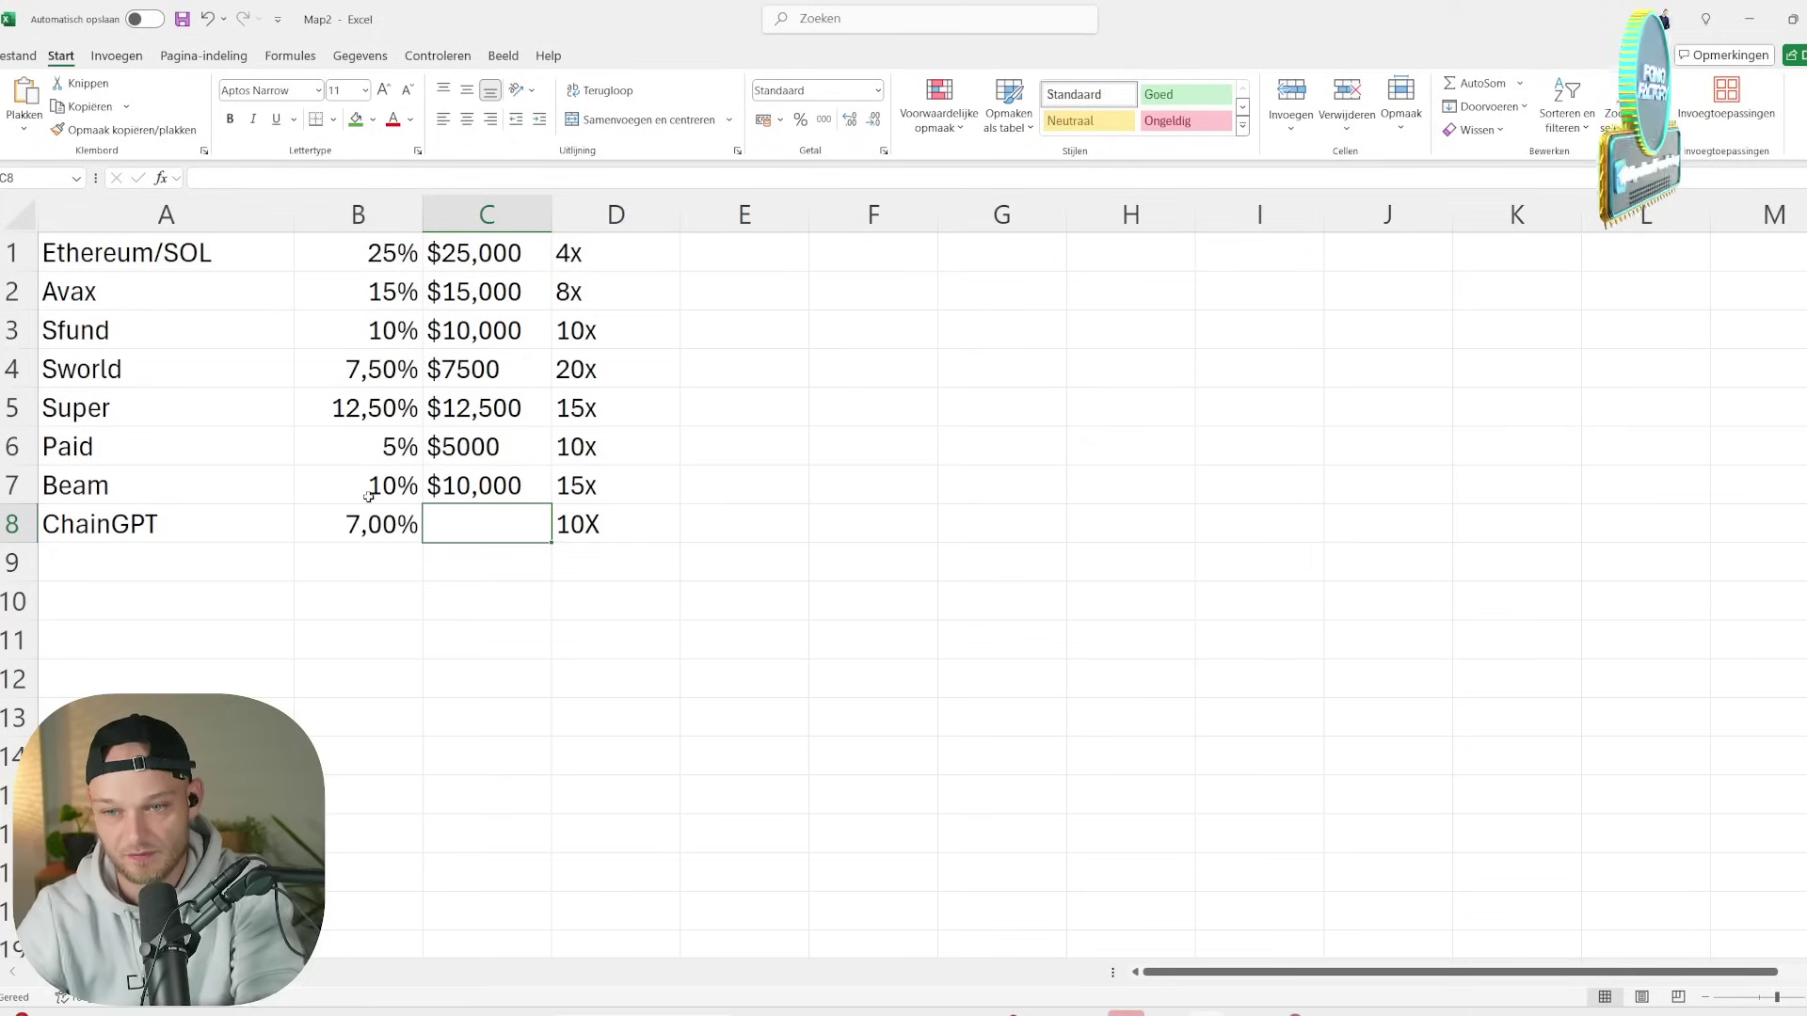
{"action": "left_click", "coordinate": [379, 528]}
{"action": "left_click", "coordinate": [209, 179]}
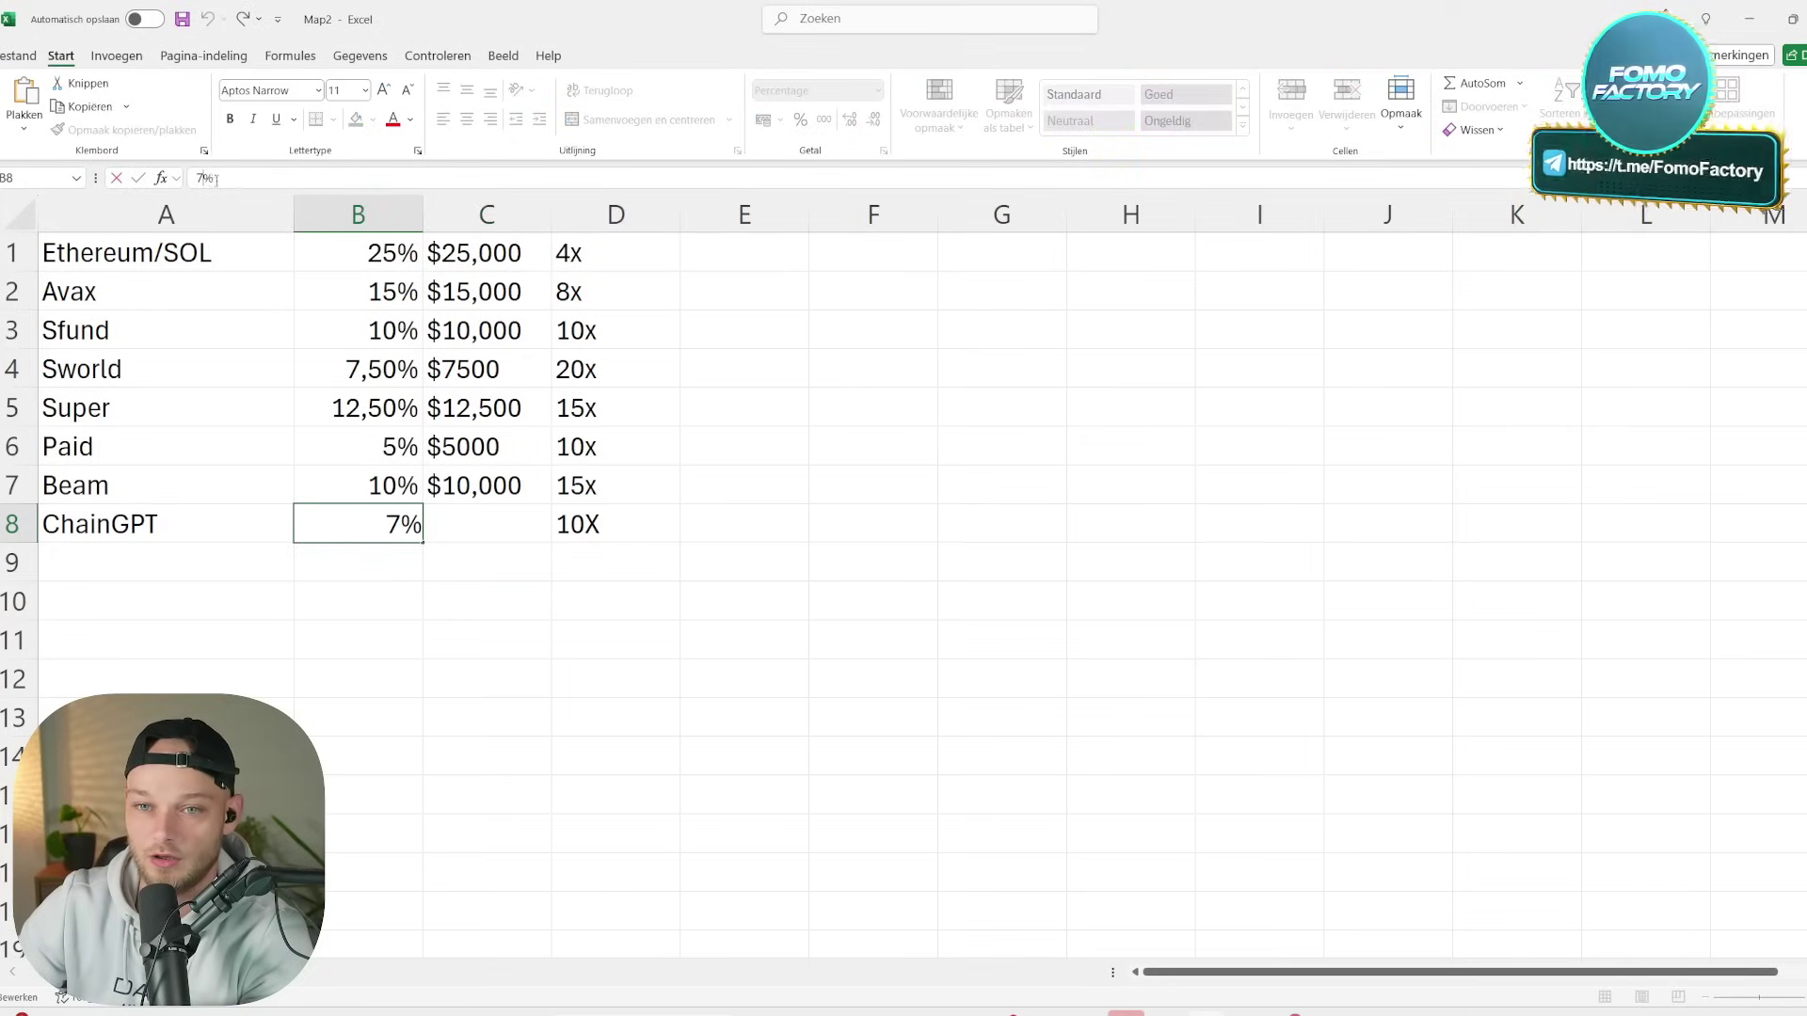
{"action": "type", "text": ",5"}
{"action": "left_click", "coordinate": [479, 525]}
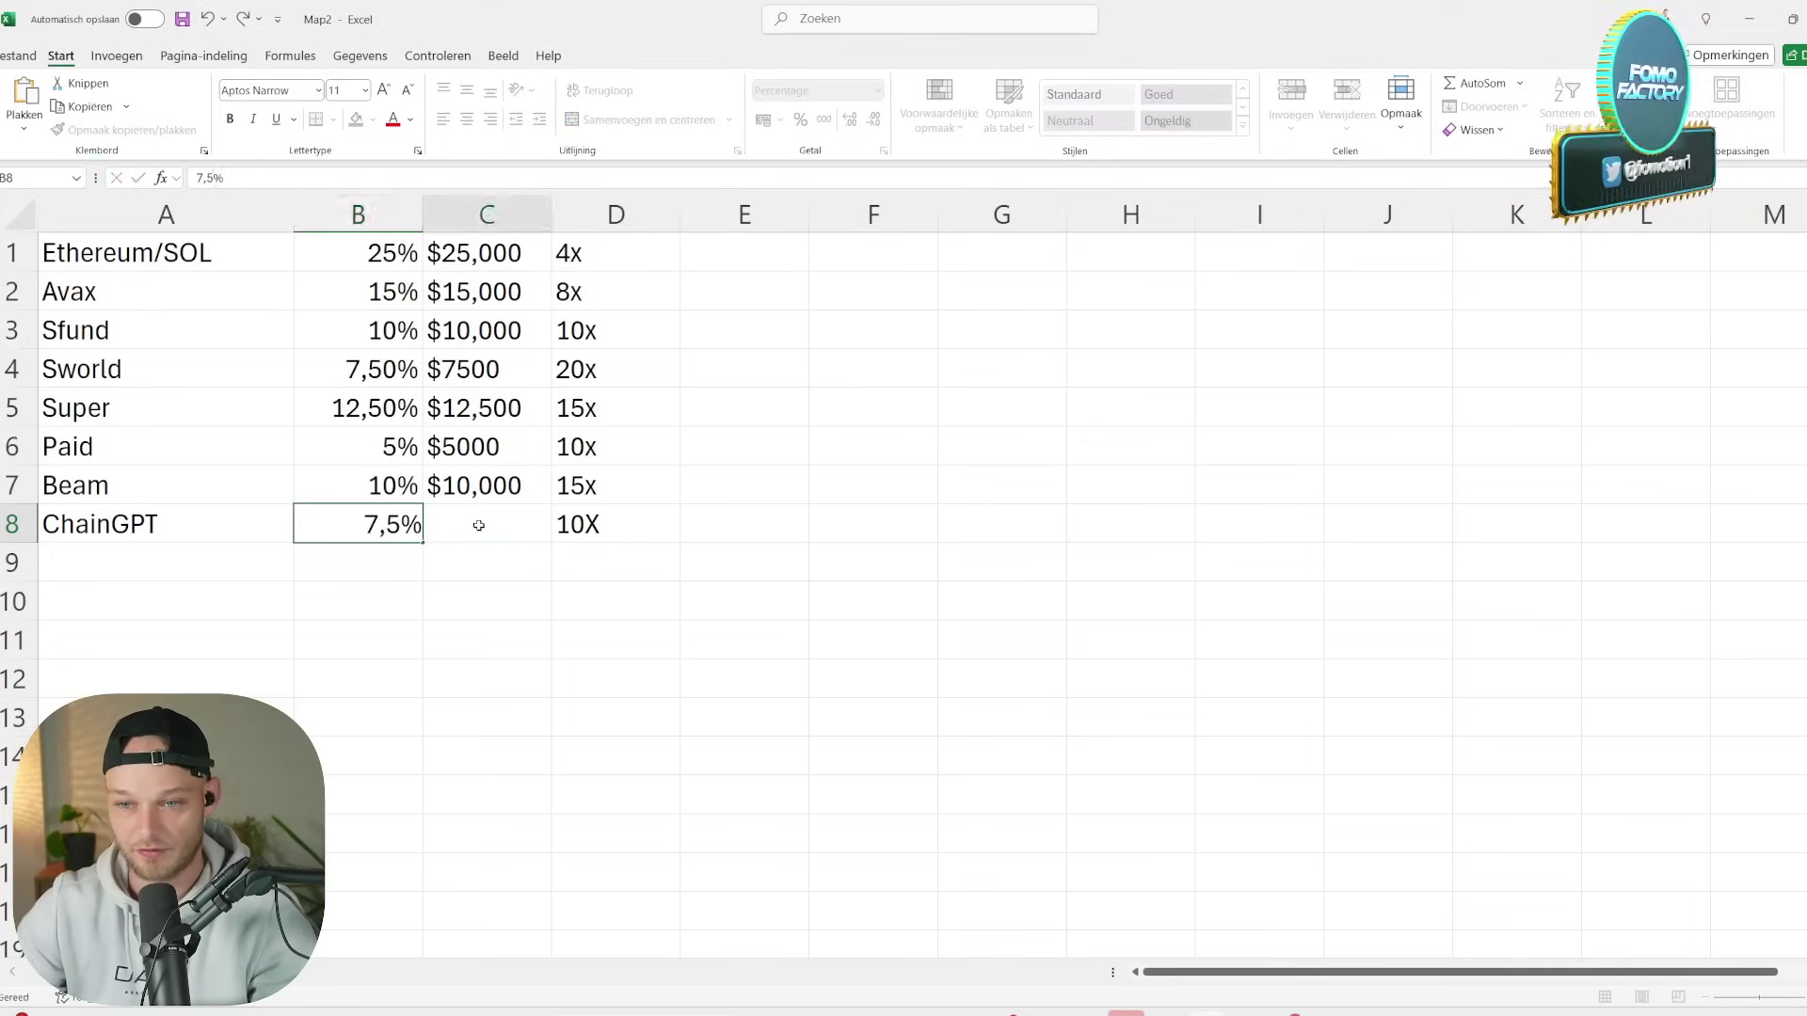
{"action": "type", "text": "$7500"}
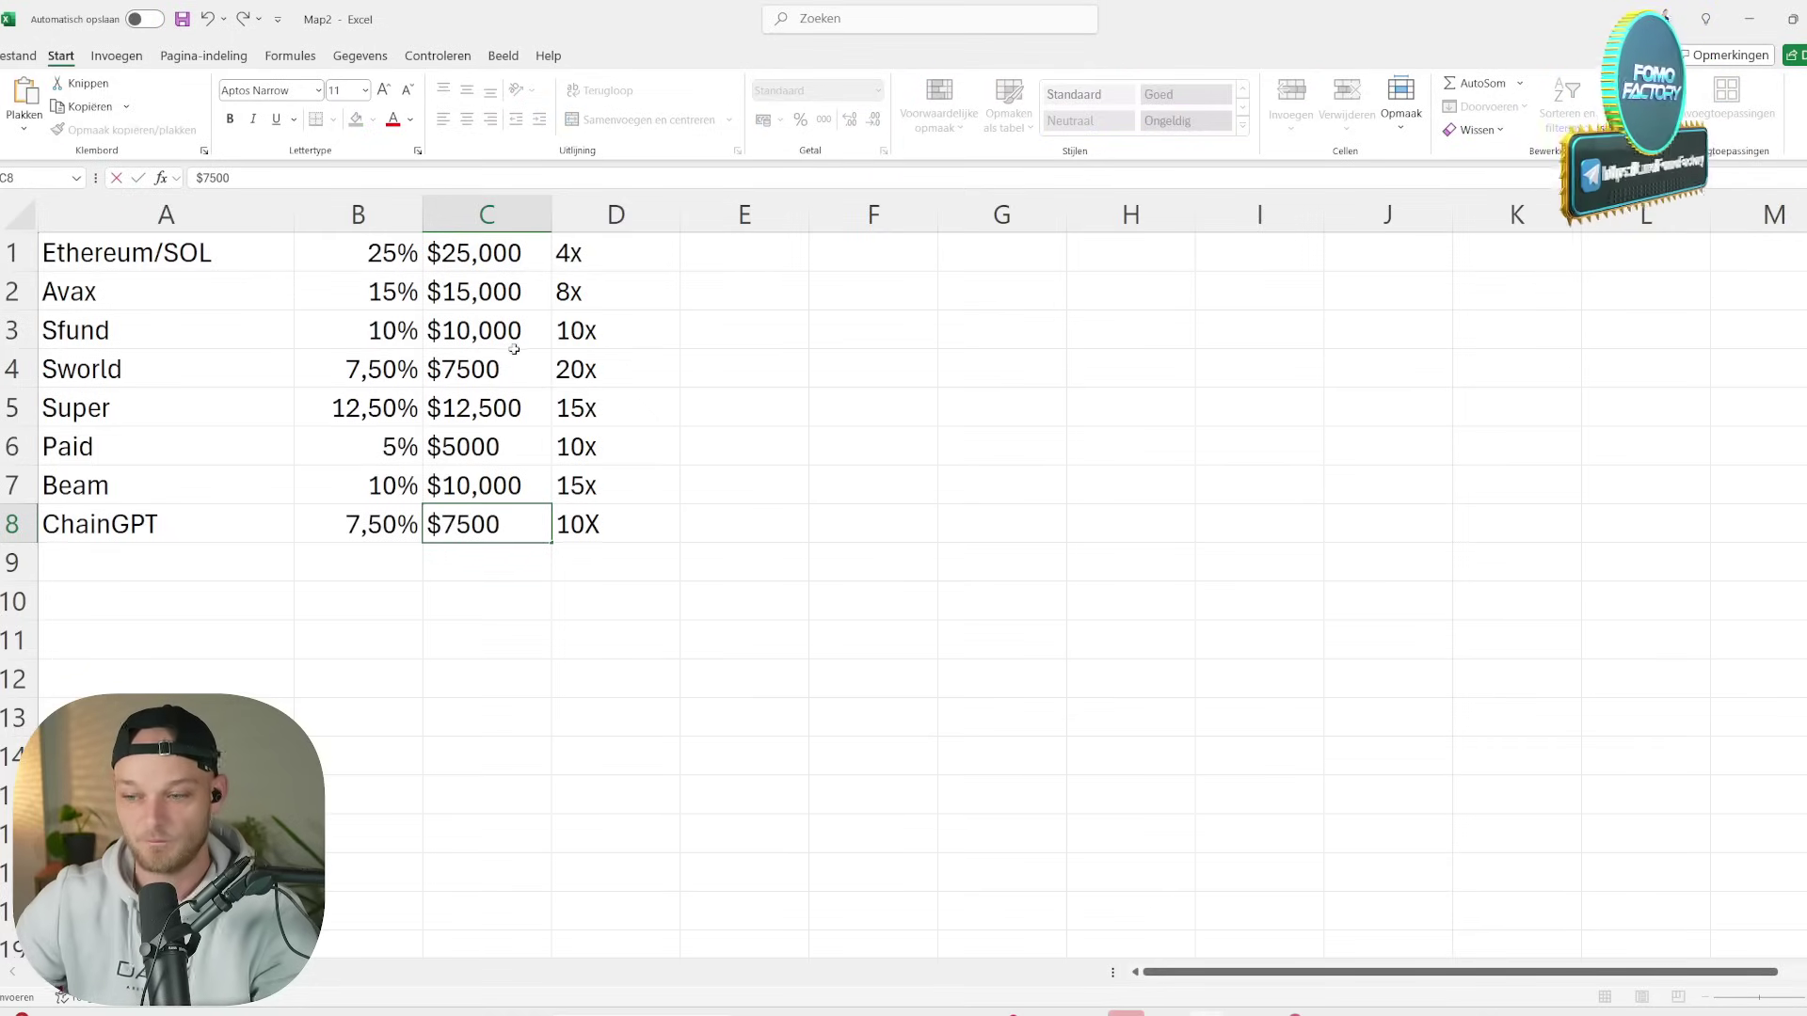
{"action": "left_click", "coordinate": [520, 439]}
{"action": "left_click", "coordinate": [520, 520]}
- Add JOE as the next coin in A9
{"action": "left_click", "coordinate": [170, 552]}
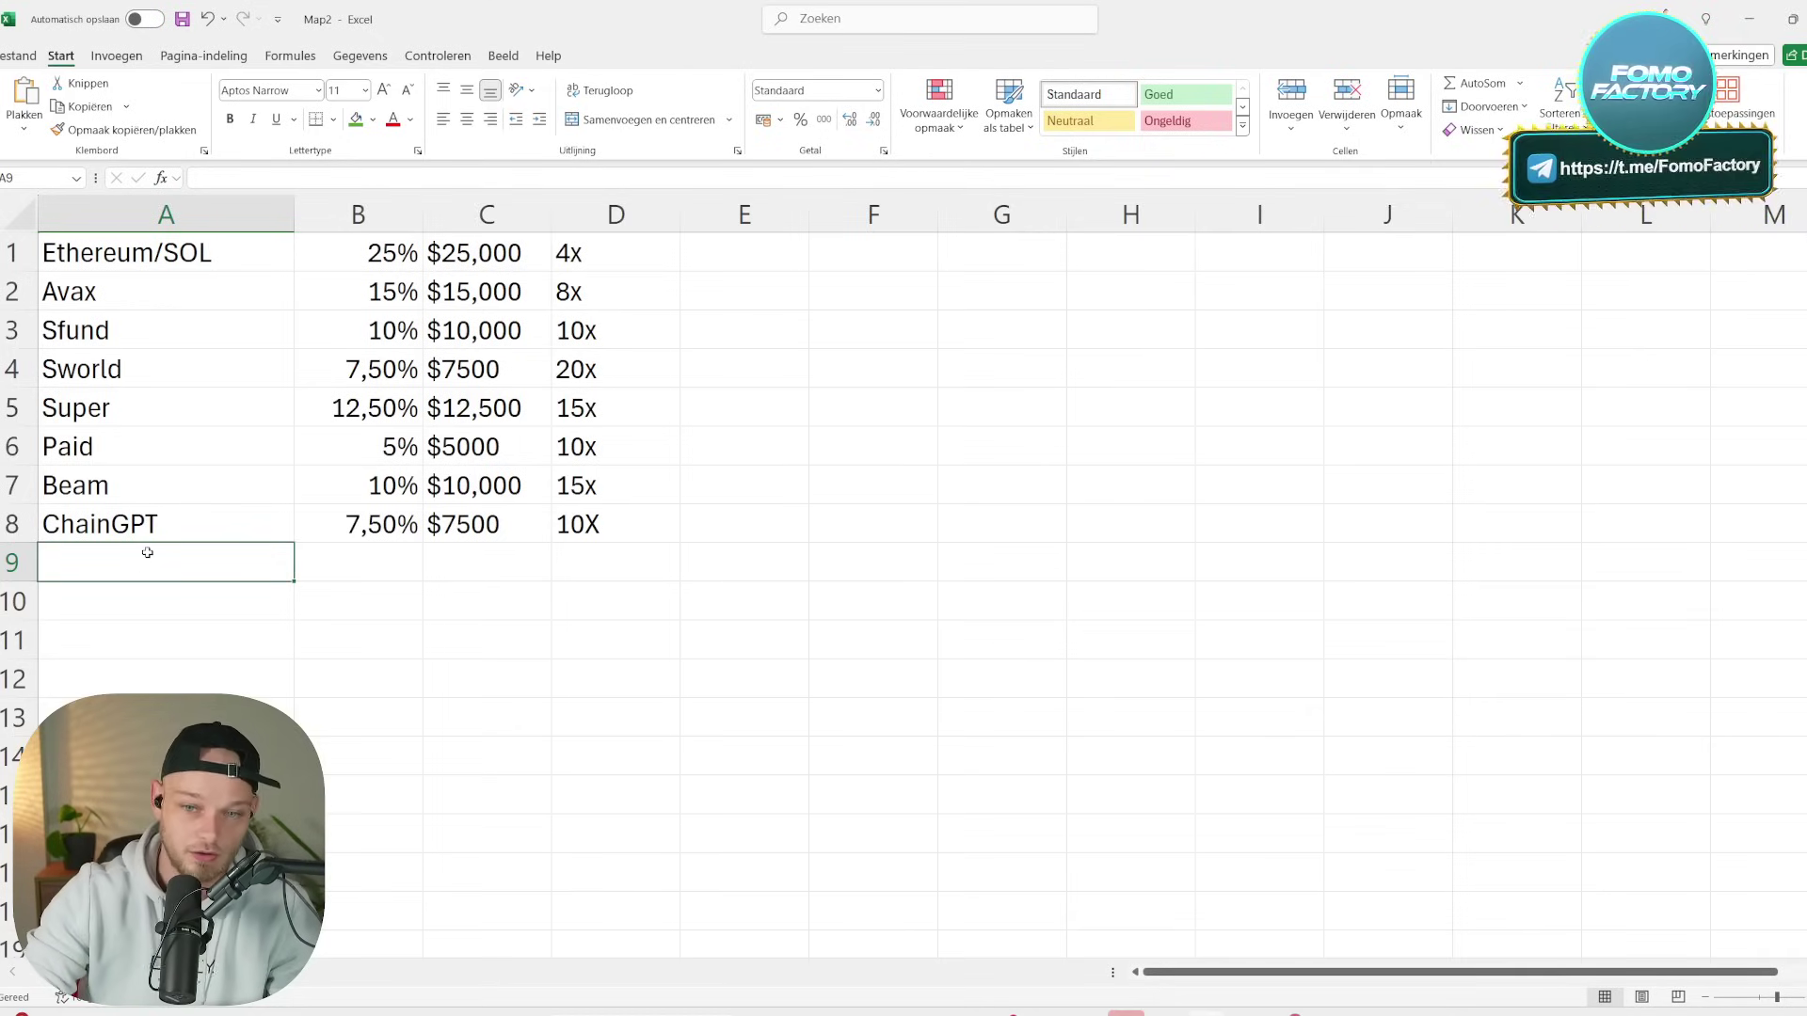
{"action": "type", "text": "JOE"}
{"action": "left_click", "coordinate": [153, 718]}
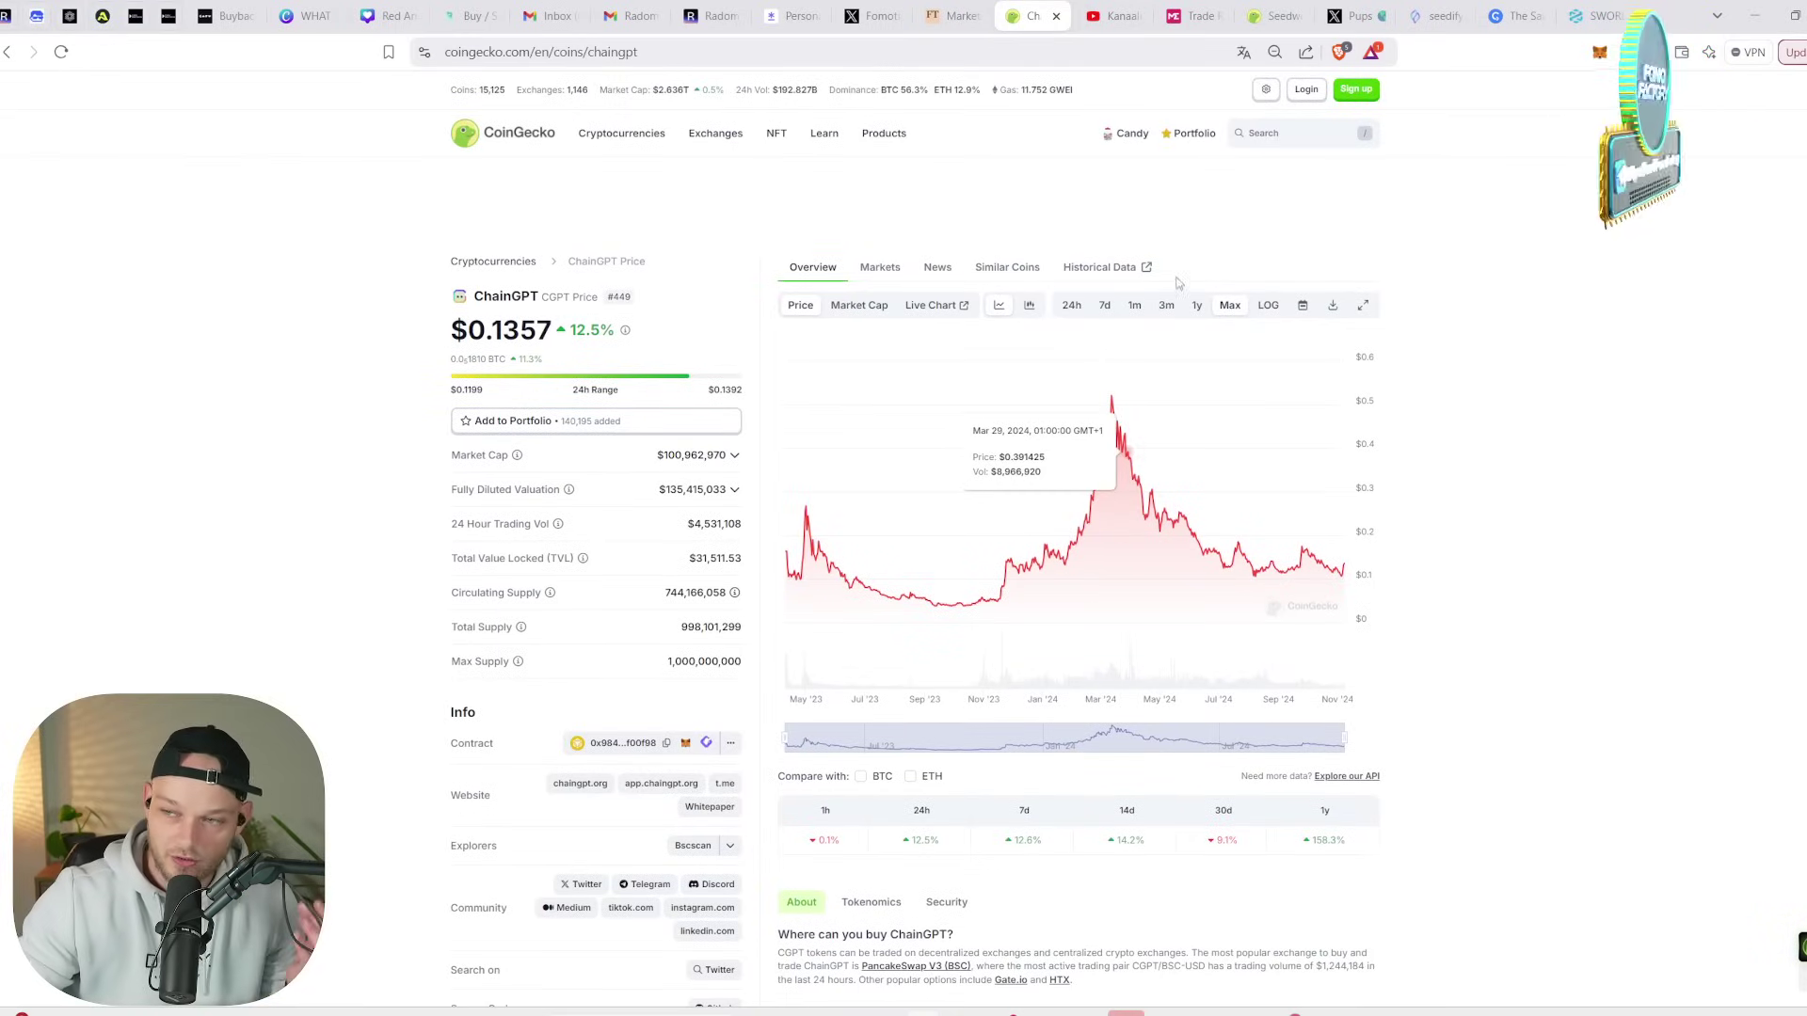
- Switch to CoinGecko in the browser, search for joe and open the JOE coin page
{"action": "left_click", "coordinate": [1248, 139]}
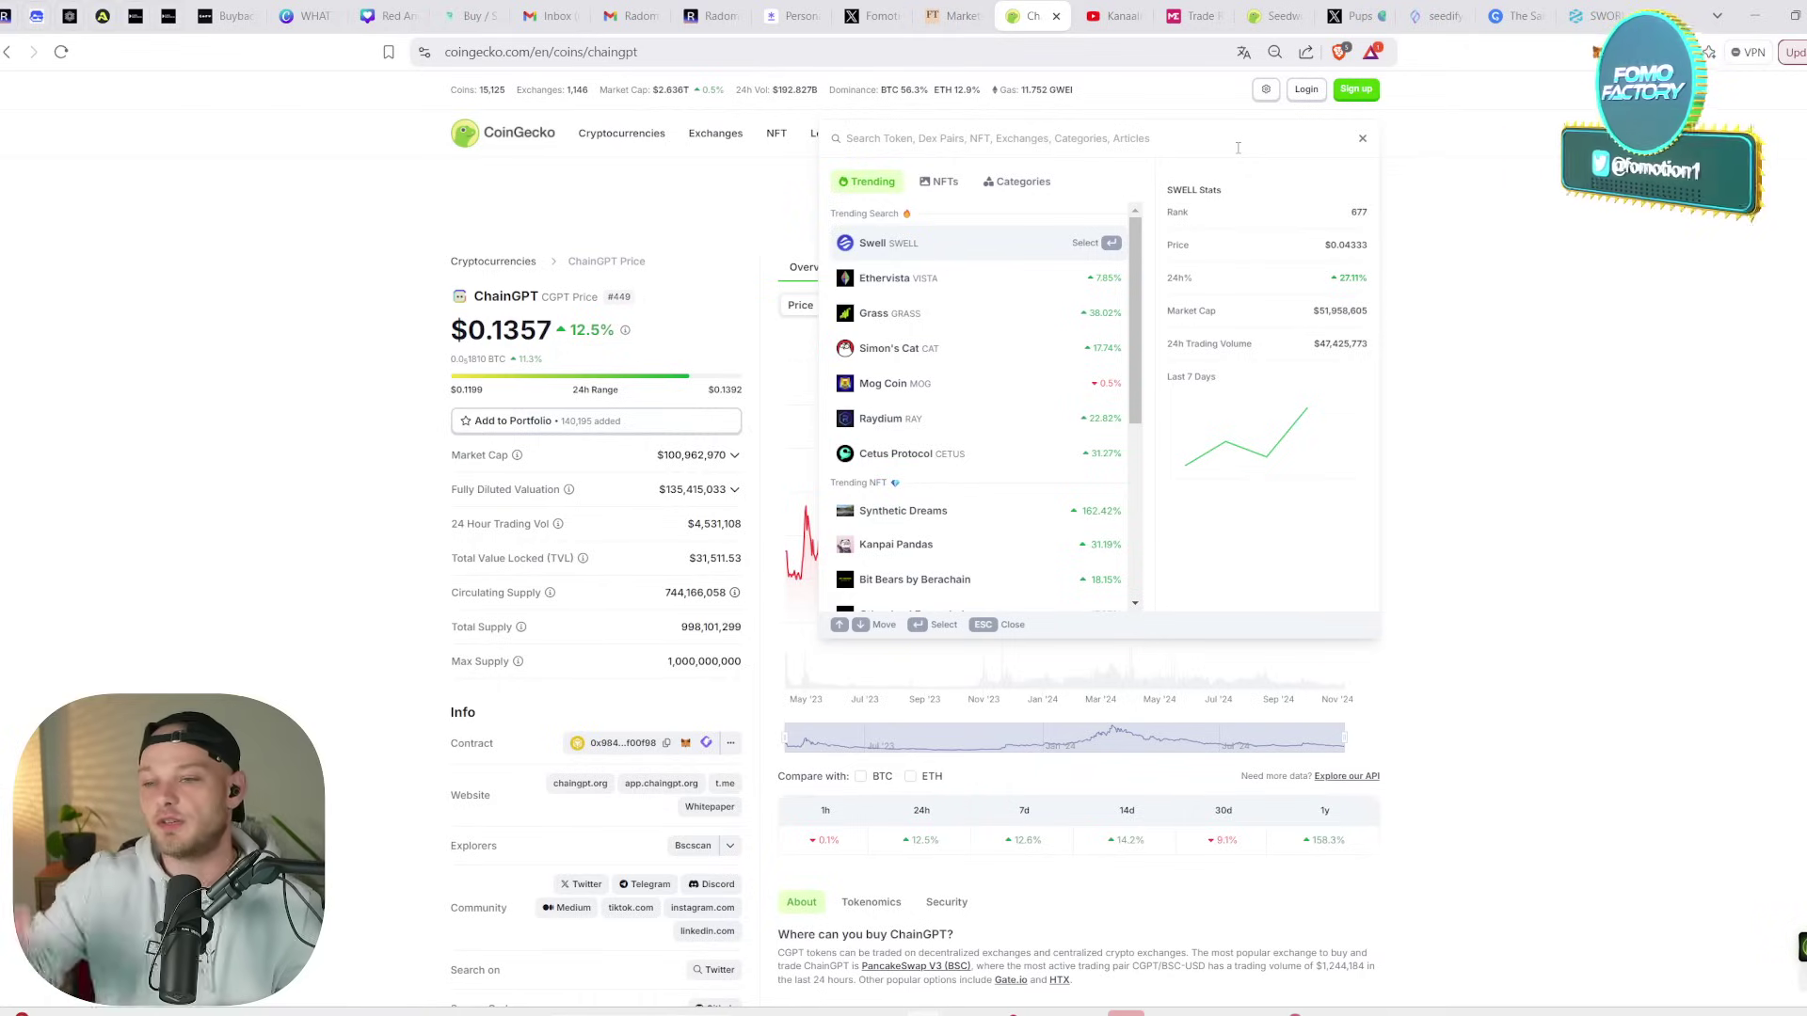
{"action": "type", "text": "joe"}
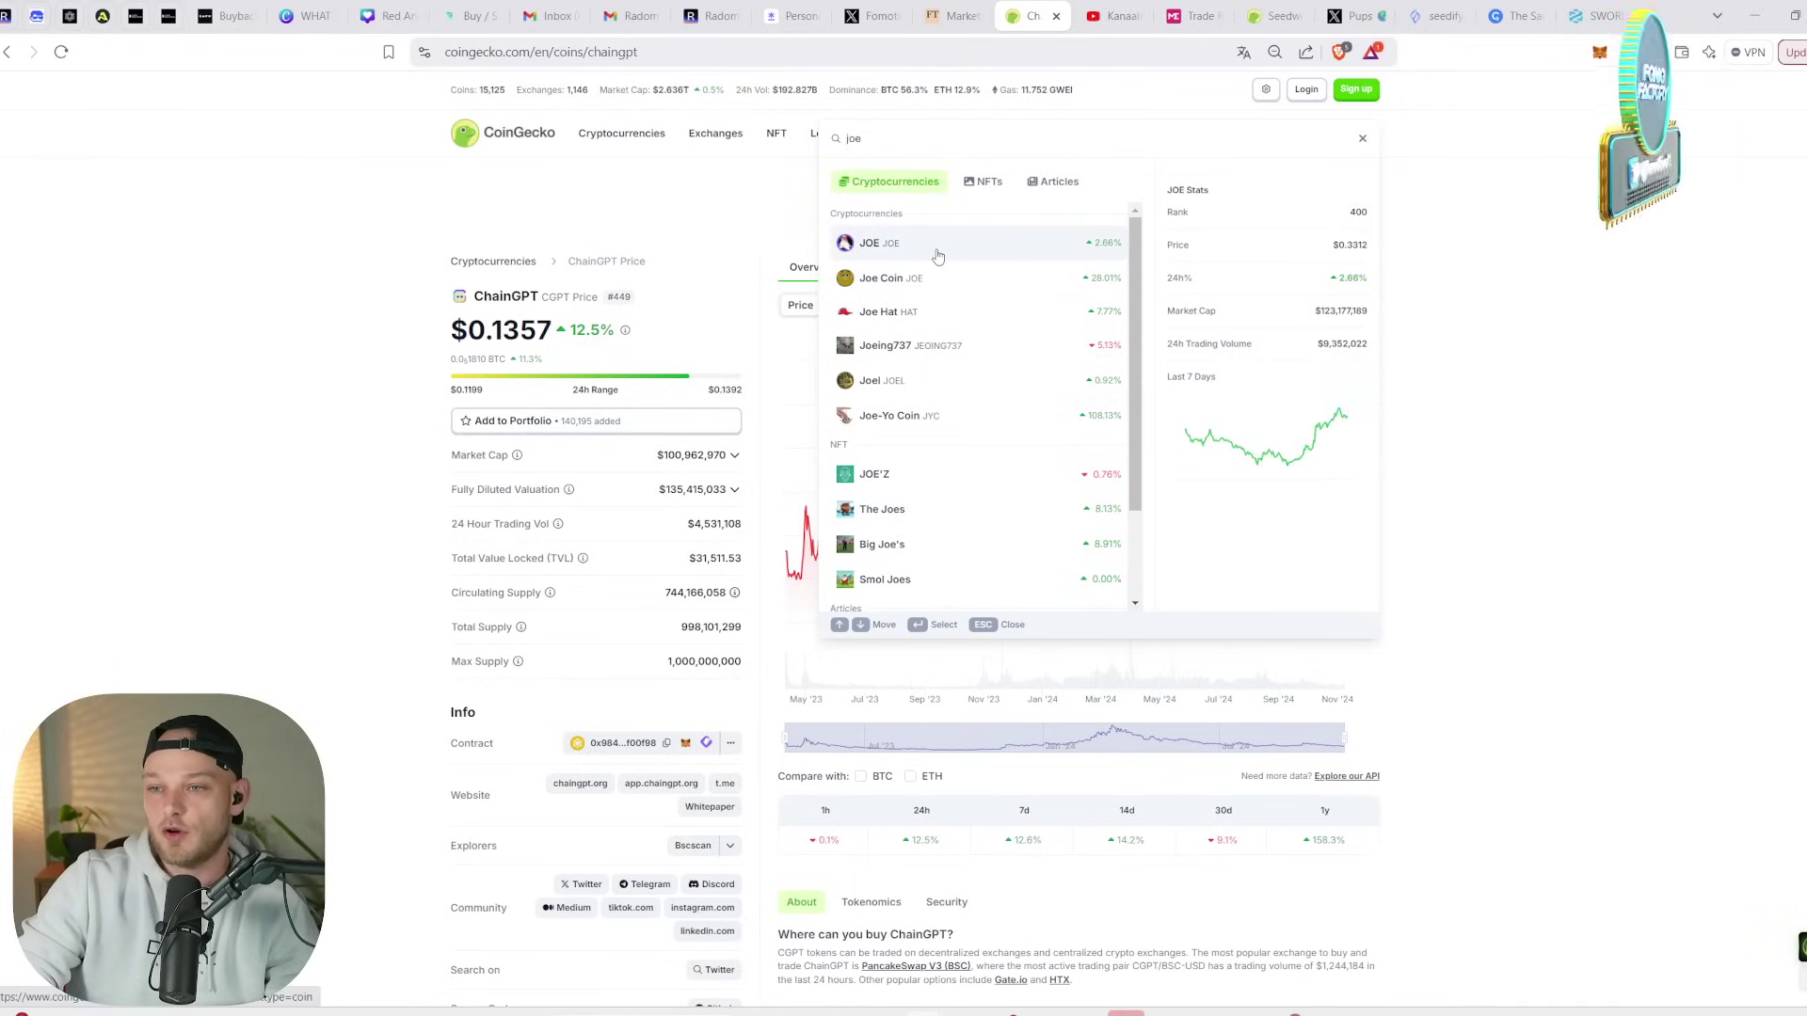
{"action": "left_click", "coordinate": [936, 254]}
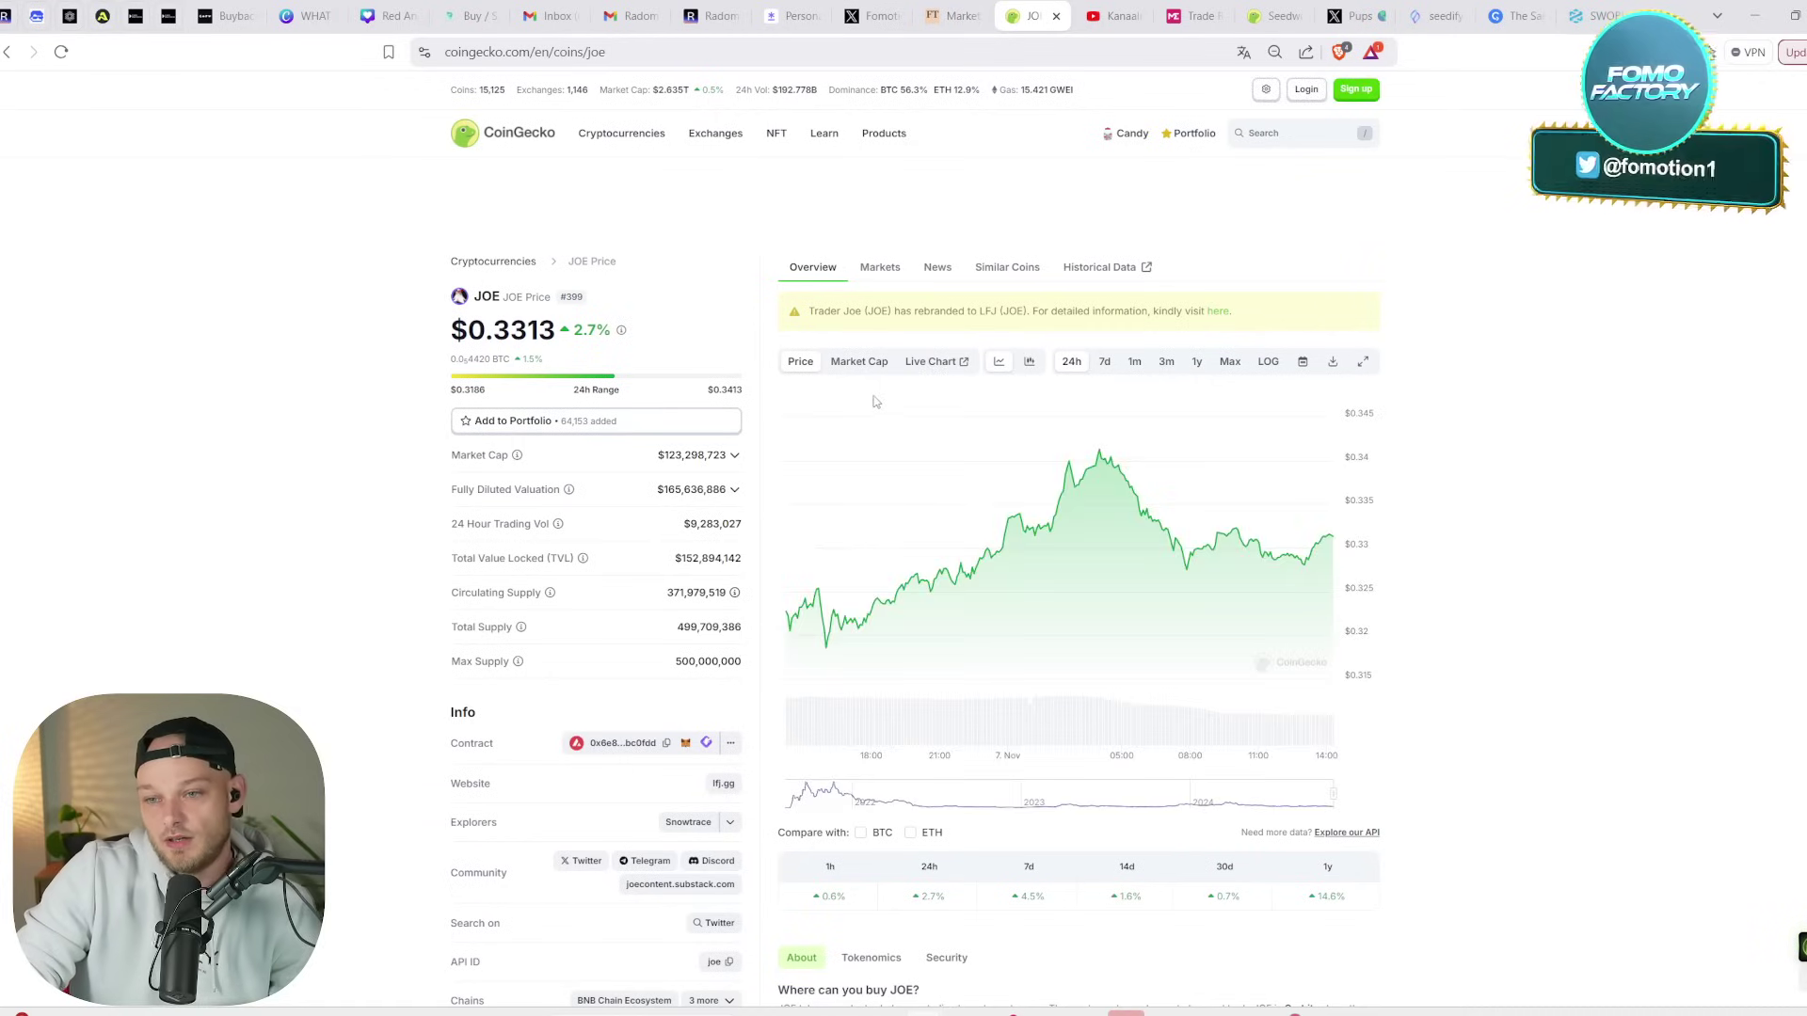
- Examine JOE's market cap chart over the maximum time range and check its current market cap
{"action": "left_click", "coordinate": [1157, 363]}
{"action": "left_click", "coordinate": [1226, 363]}
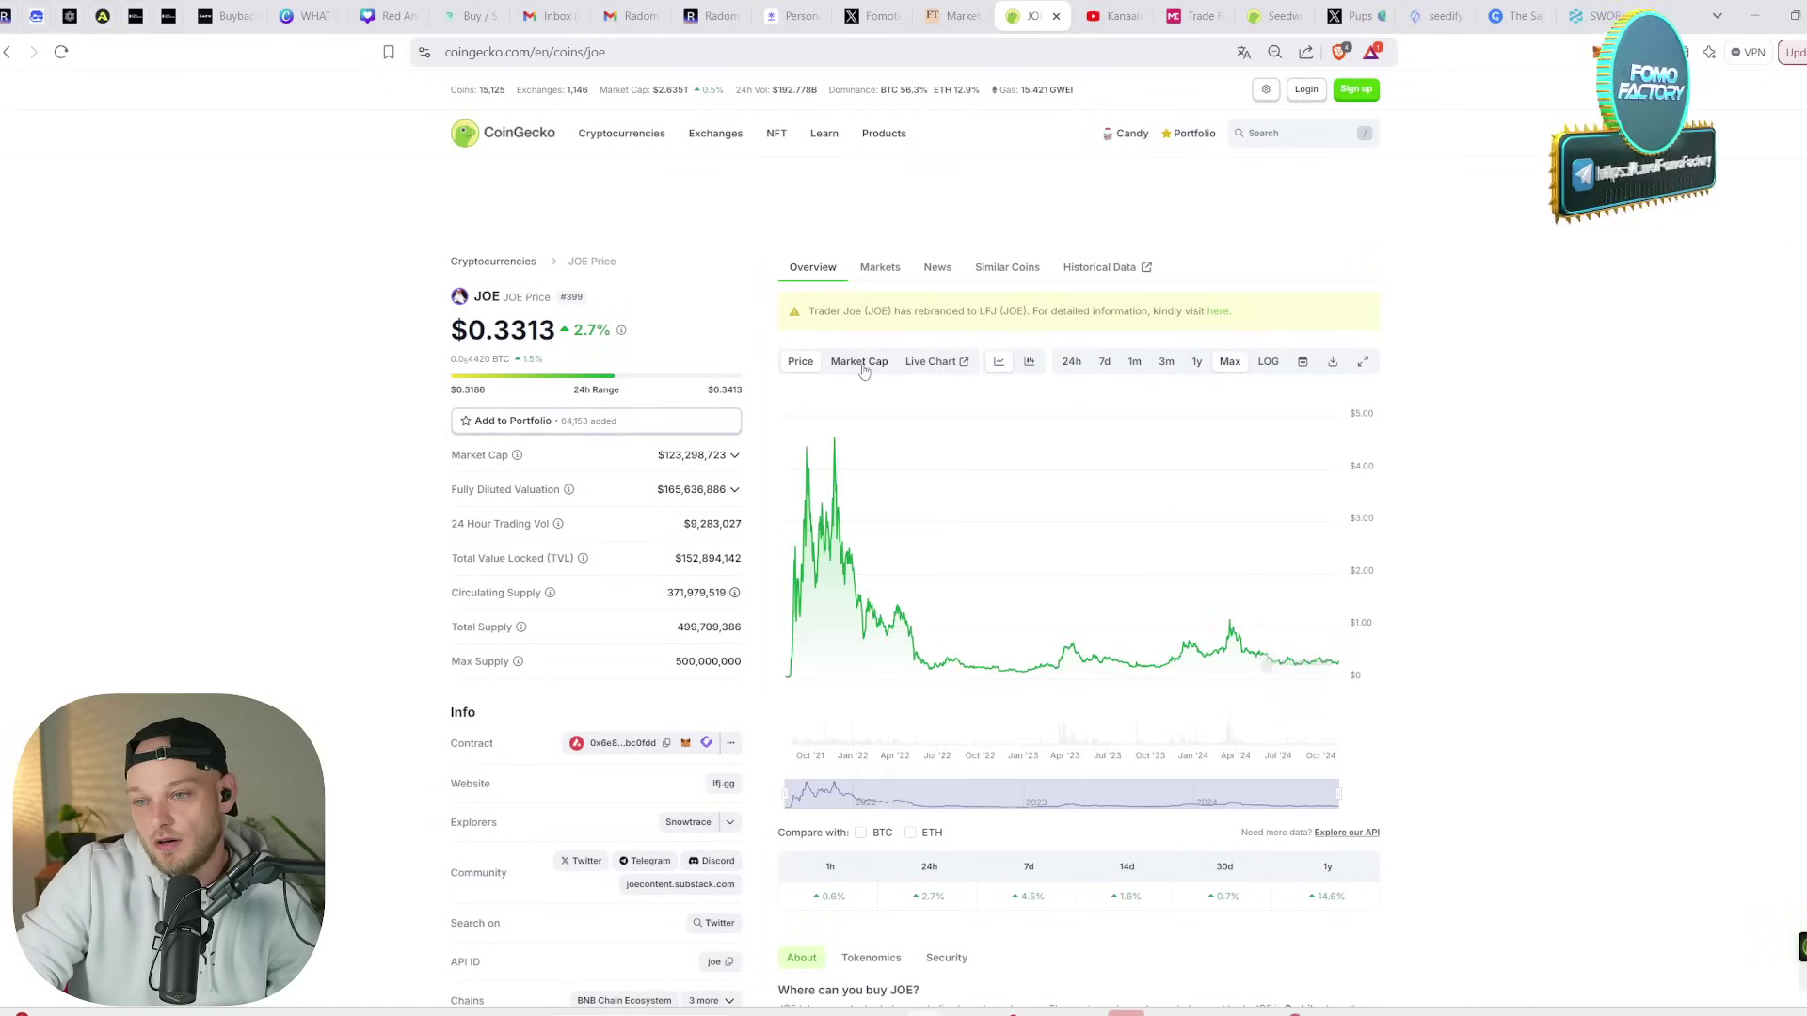
{"action": "left_click", "coordinate": [858, 363]}
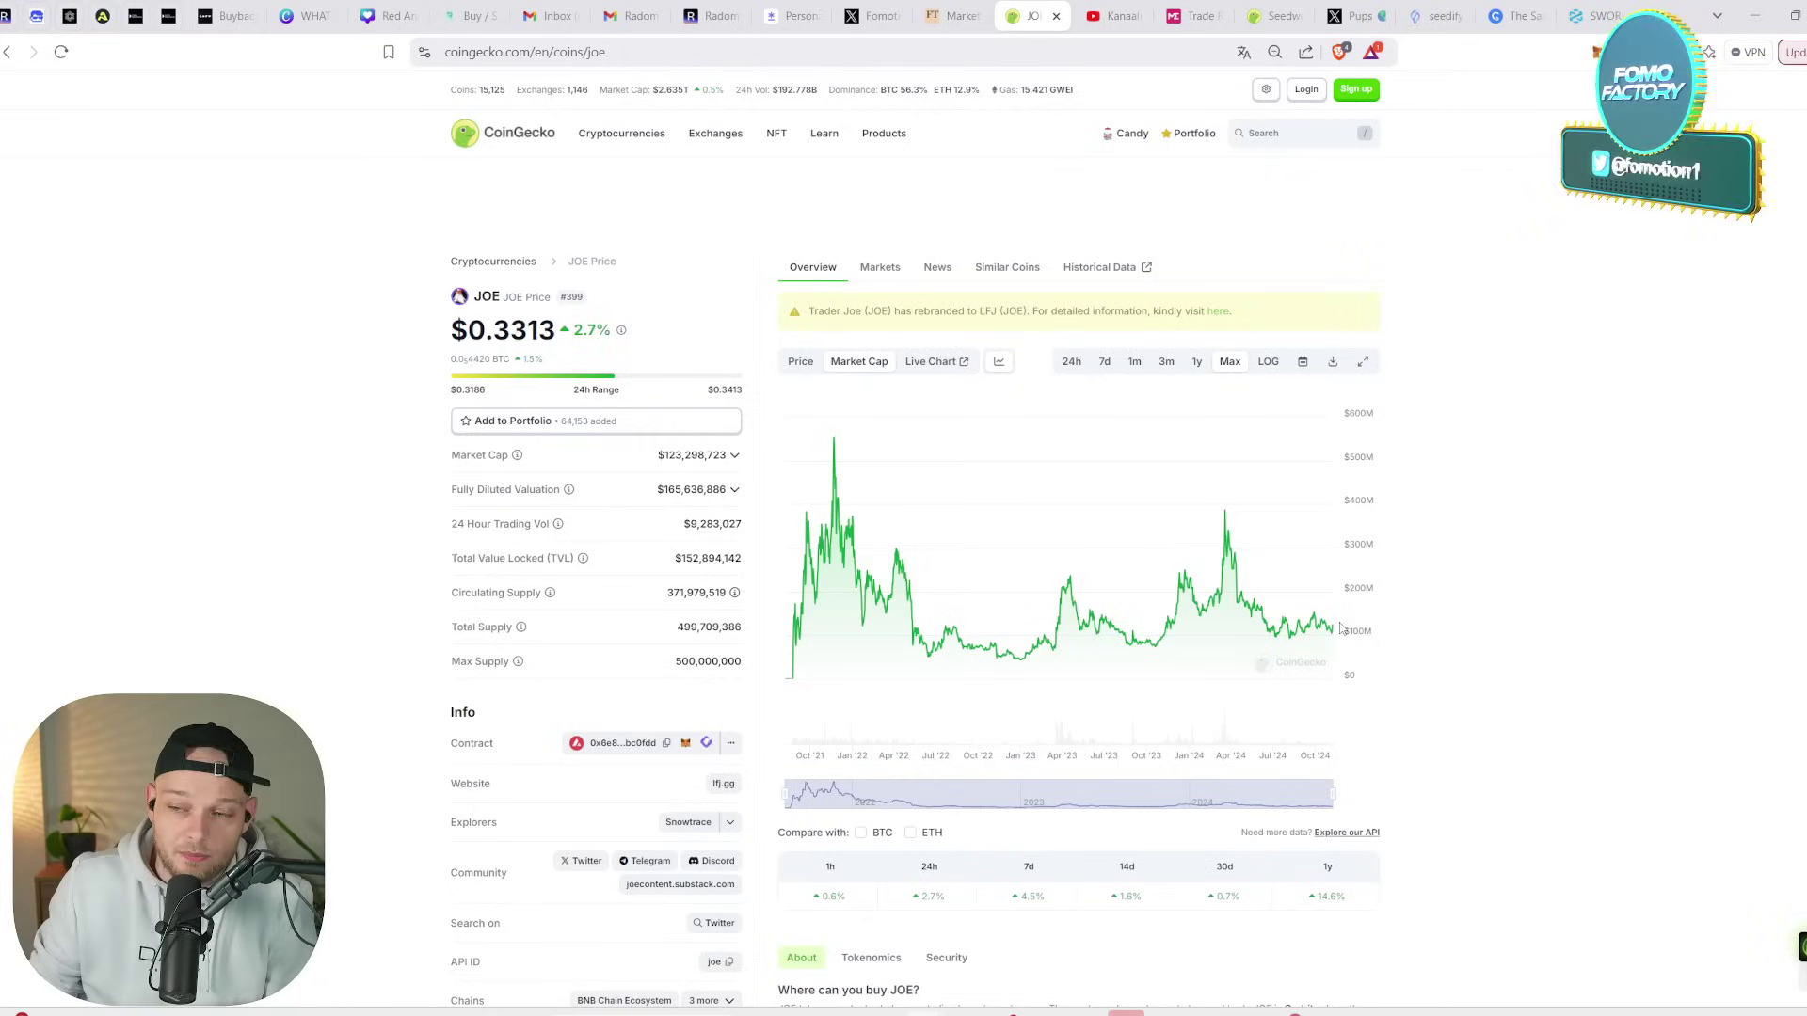
{"action": "left_click_drag", "start_coordinate": [658, 455], "coordinate": [720, 454]}
{"action": "left_click", "coordinate": [157, 608]}
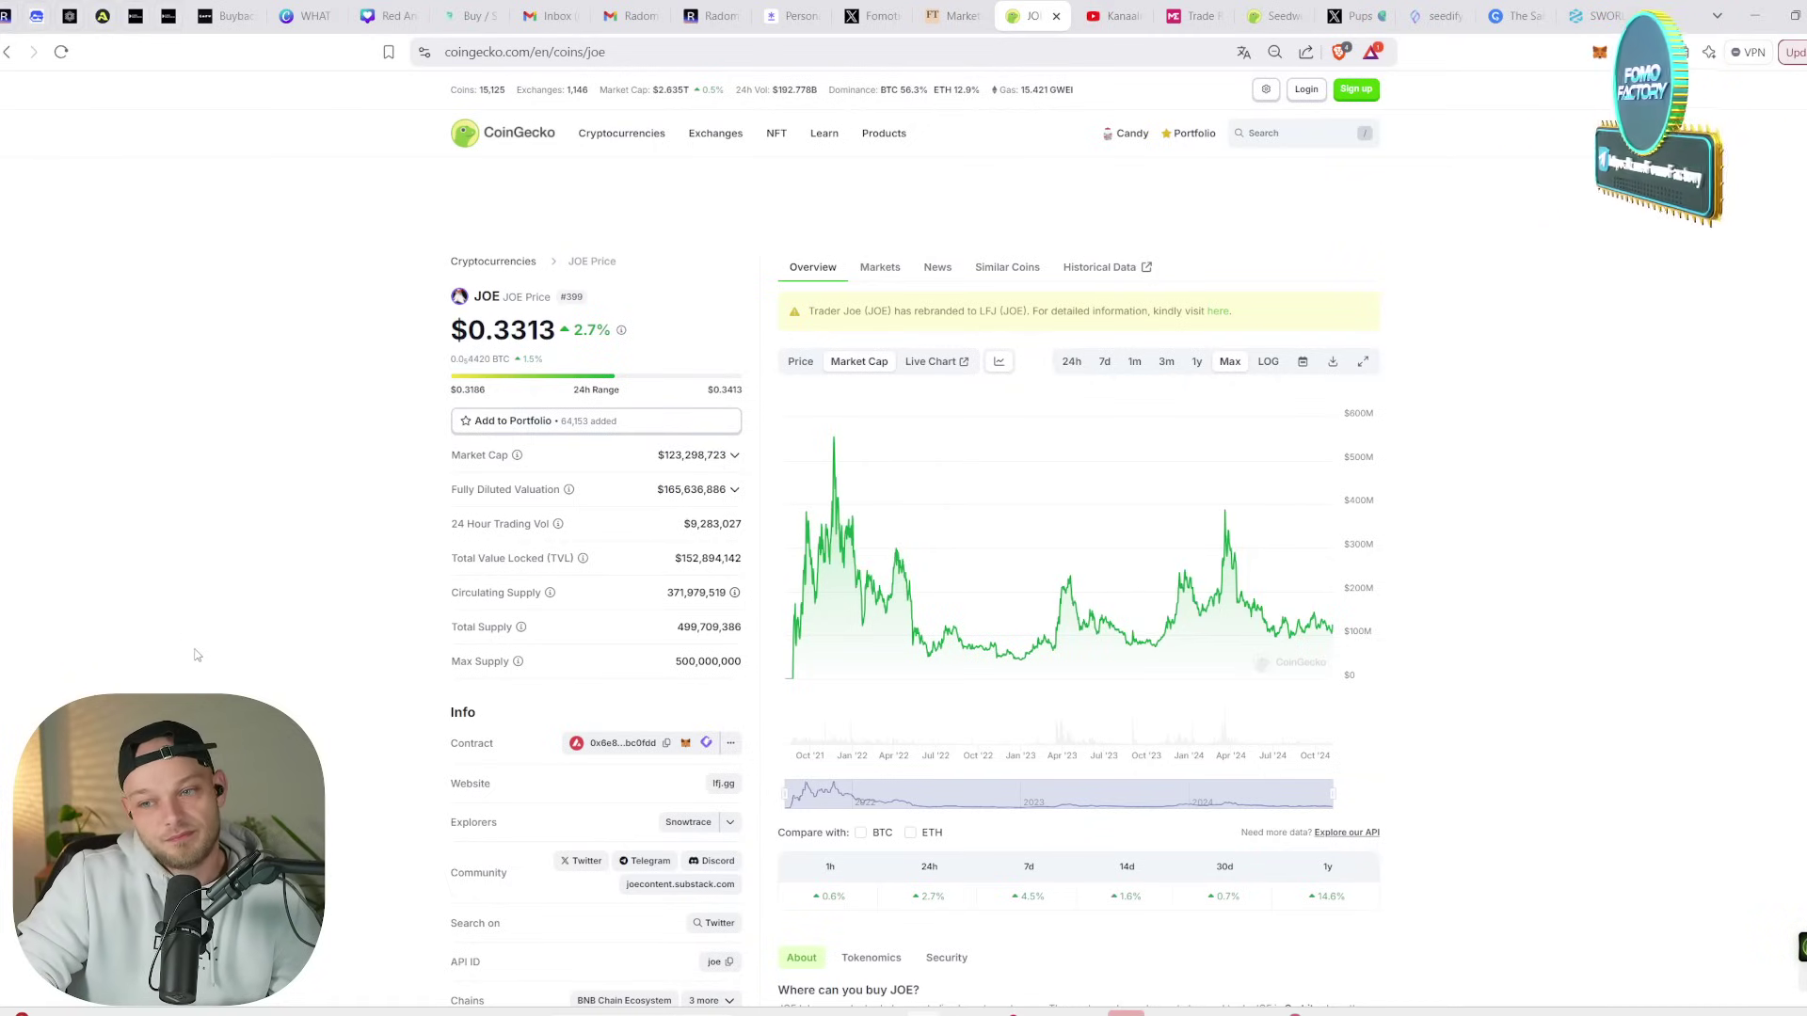
- Return to the Map2 workbook in Excel and enter 15X in D9 as JOE's expected multiplier
{"action": "mouse_move", "coordinate": [1213, 1014]}
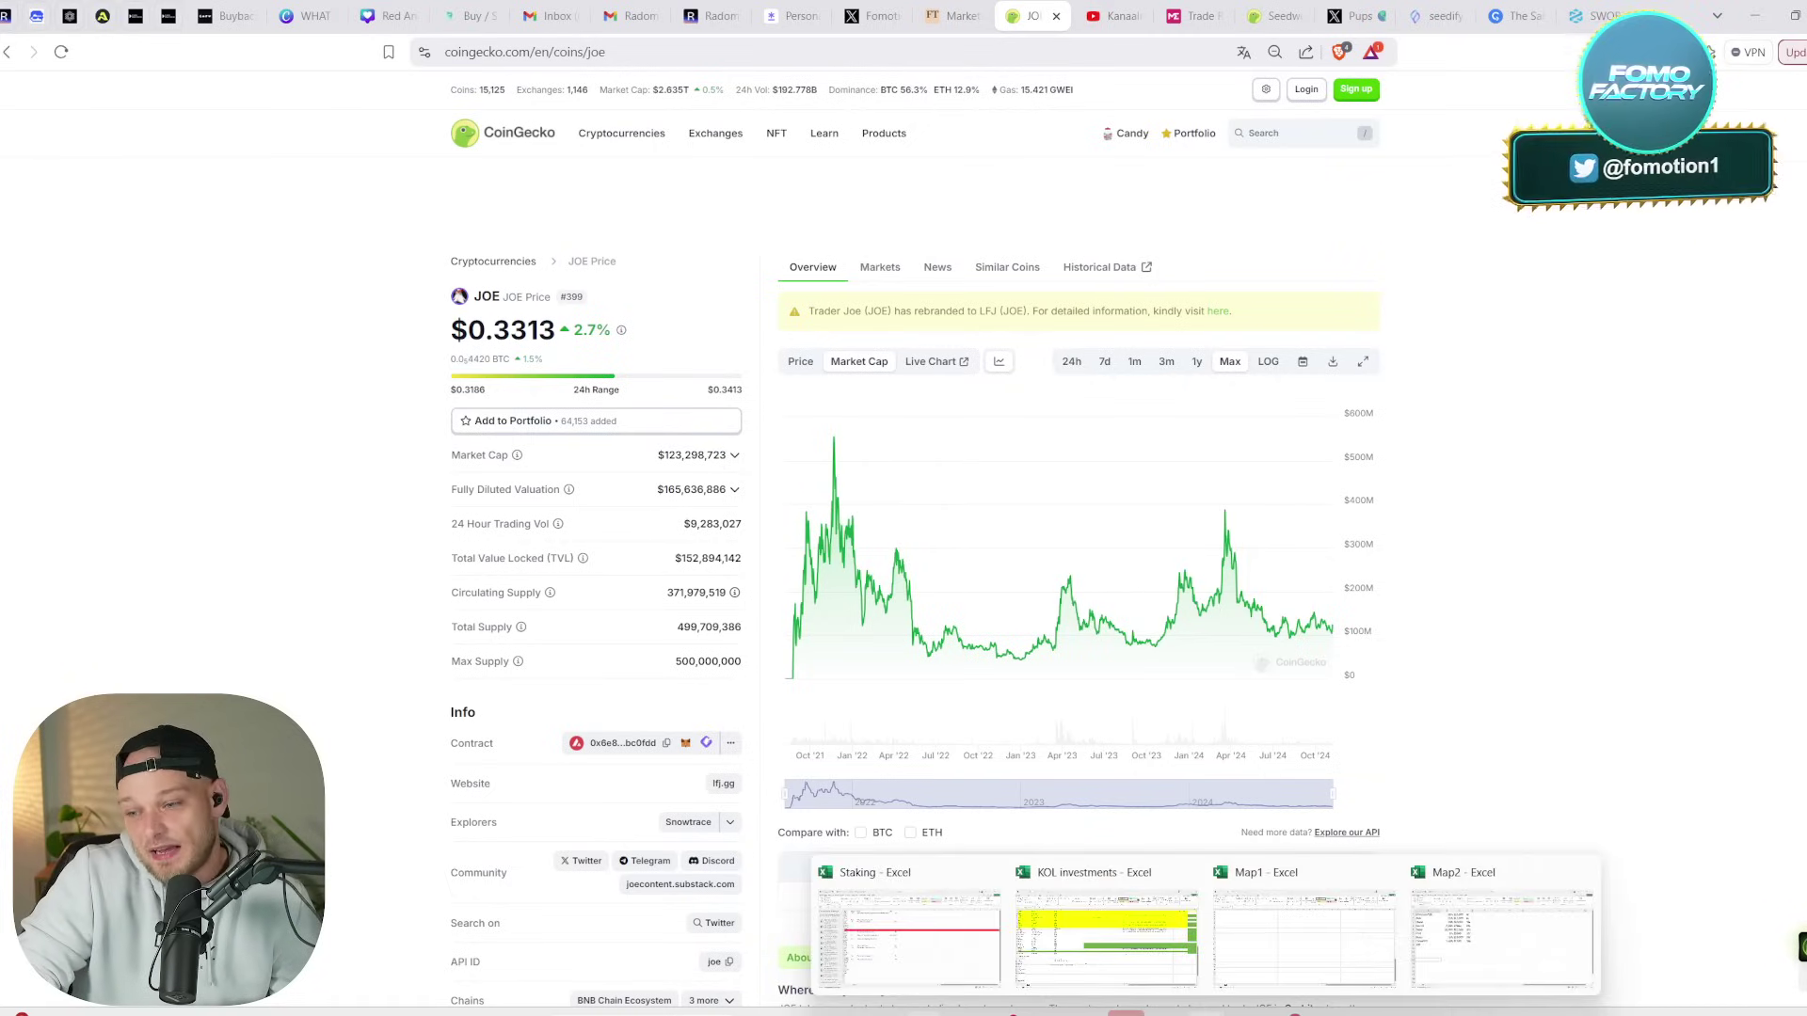
{"action": "left_click", "coordinate": [1430, 969]}
{"action": "left_click", "coordinate": [594, 292]}
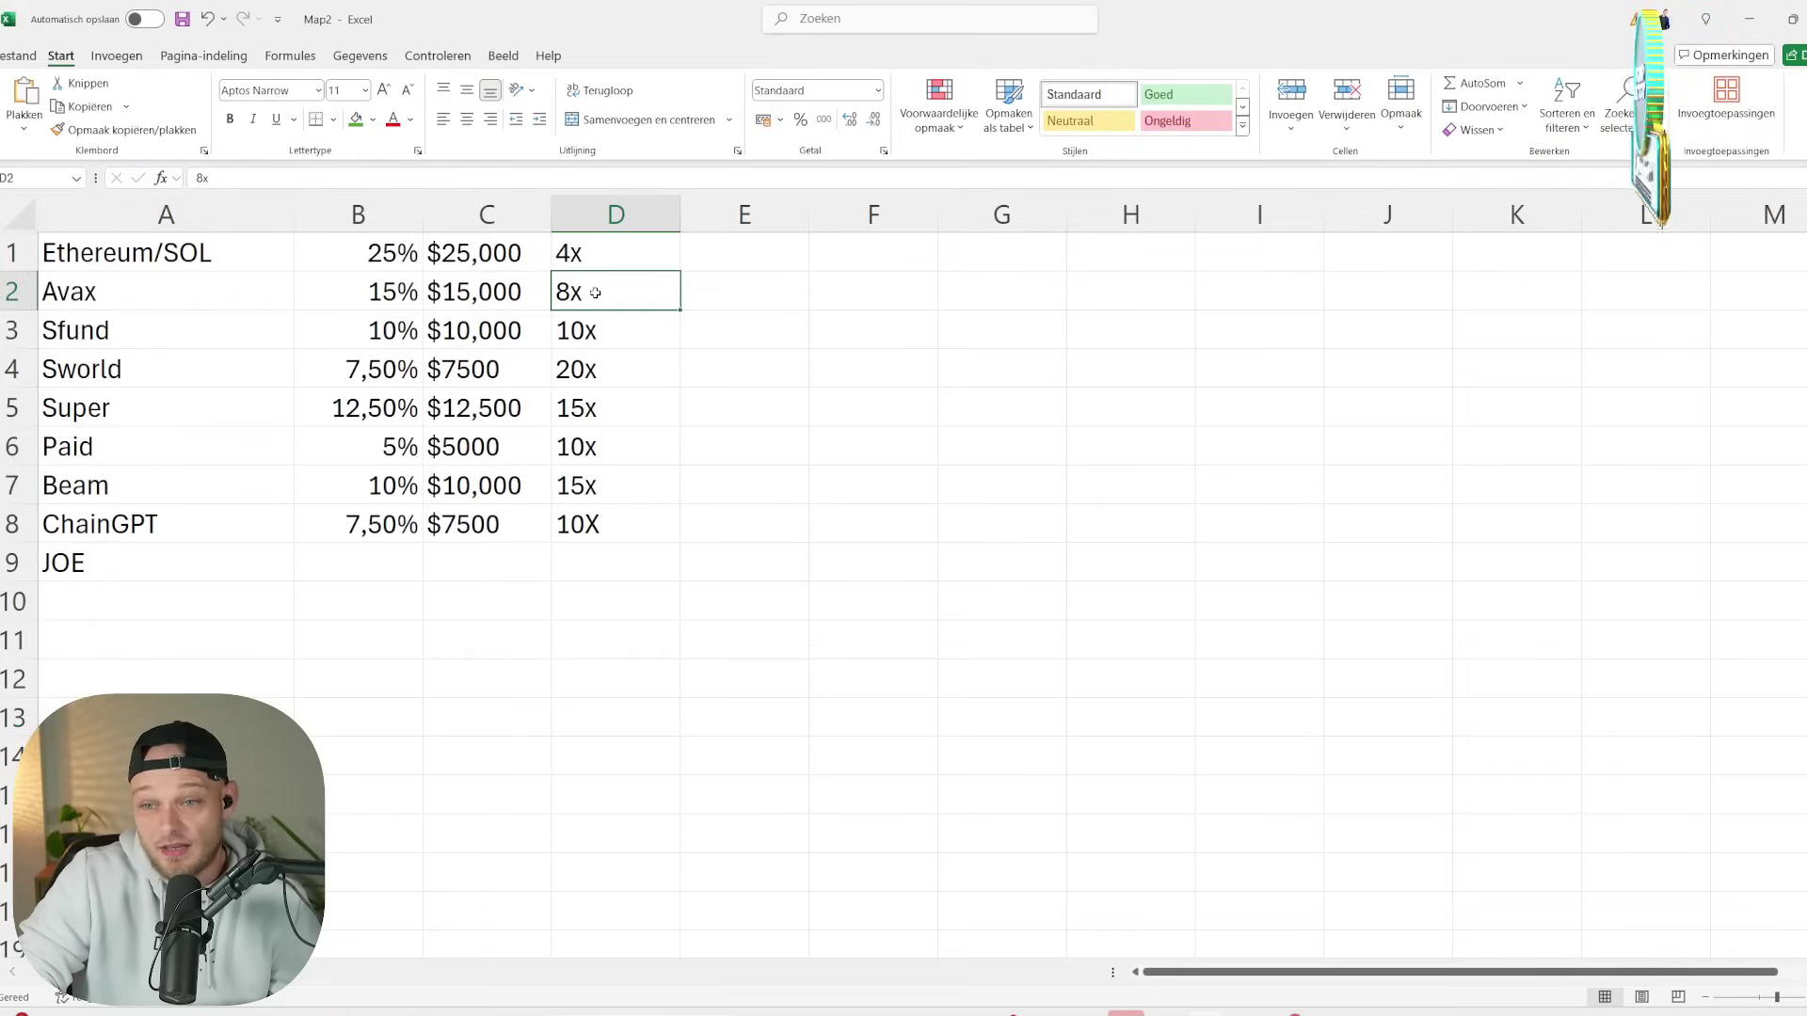
{"action": "left_click", "coordinate": [575, 567]}
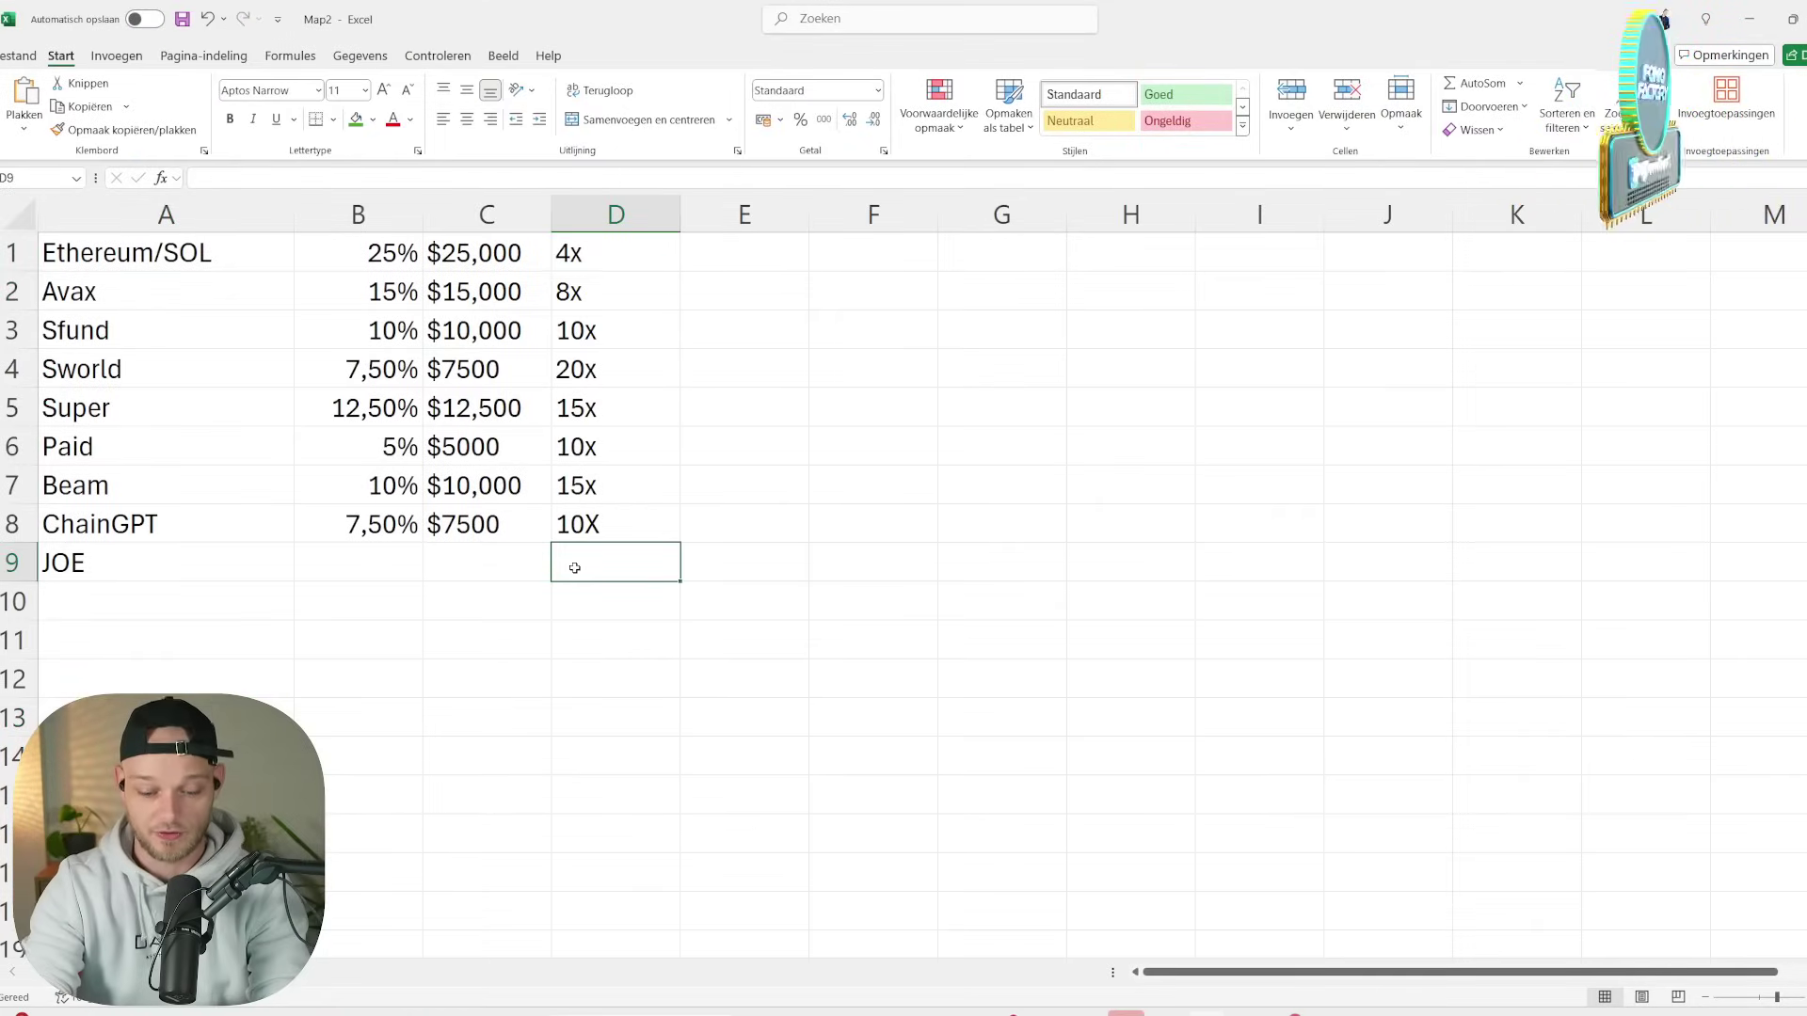
{"action": "type", "text": "15X"}
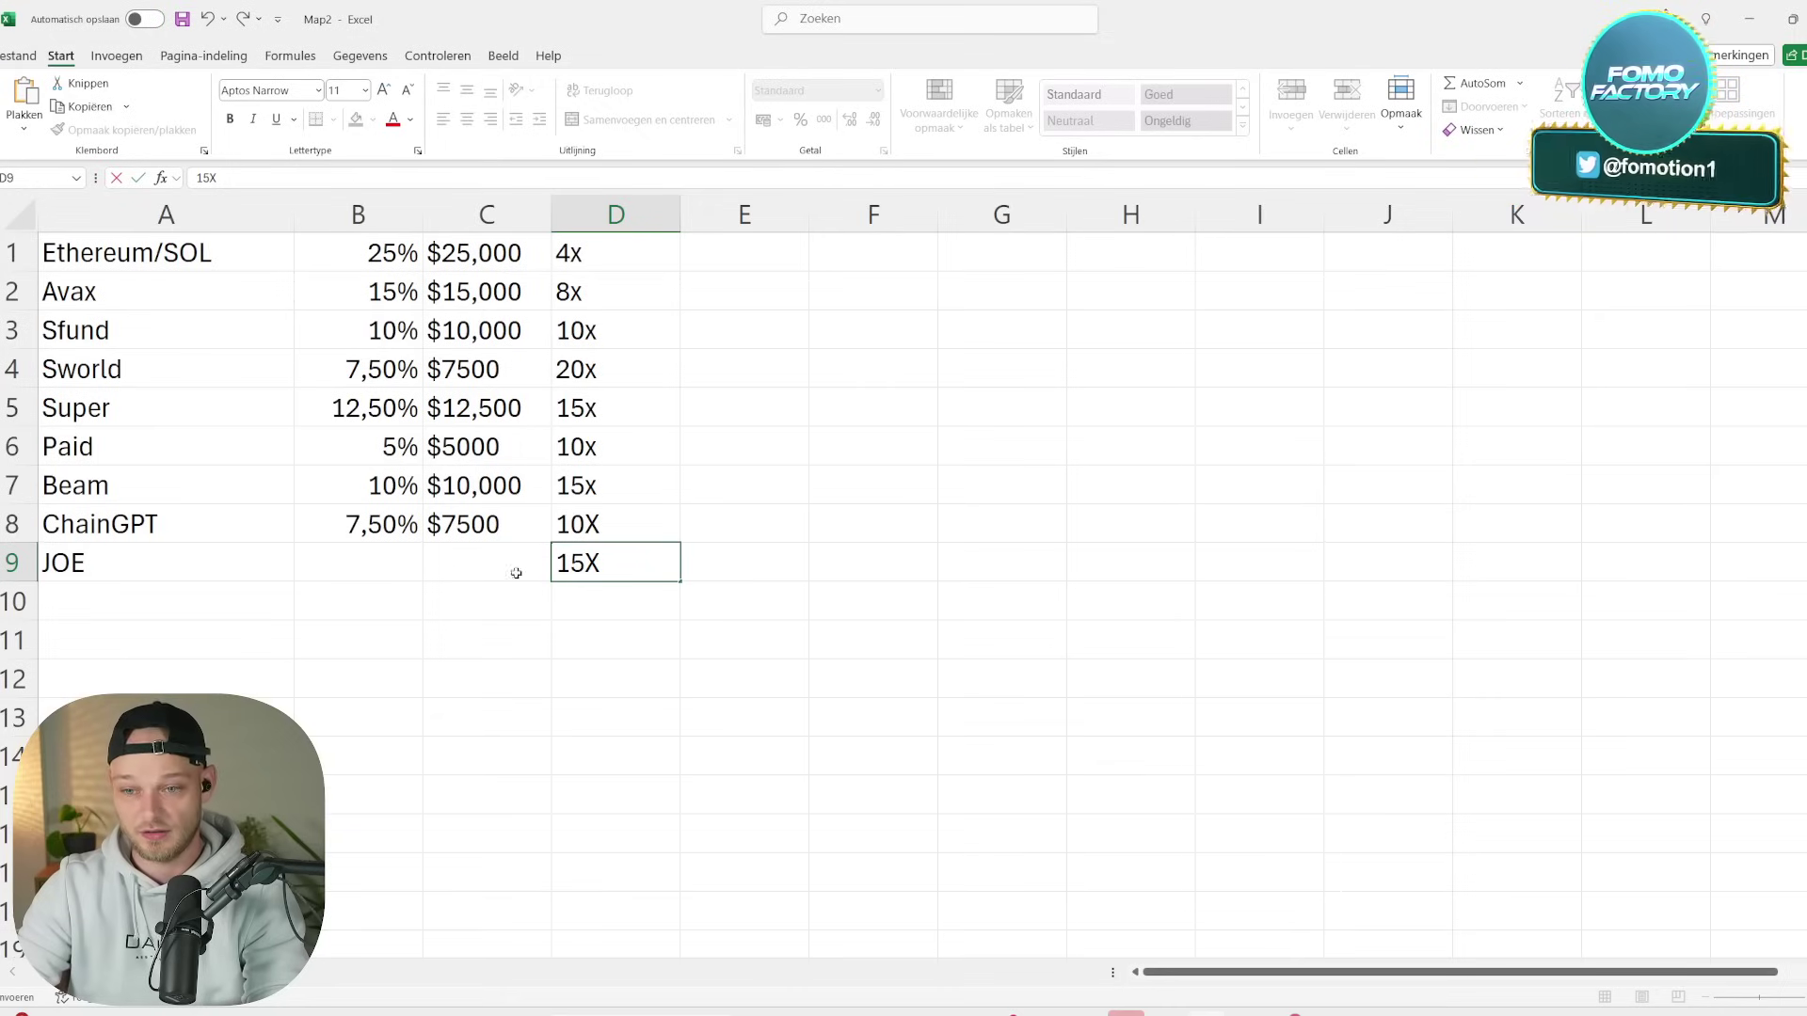
- Enter JOE's portfolio share of 5% in B9 and its amount of $5000 in C9
{"action": "left_click", "coordinate": [398, 562]}
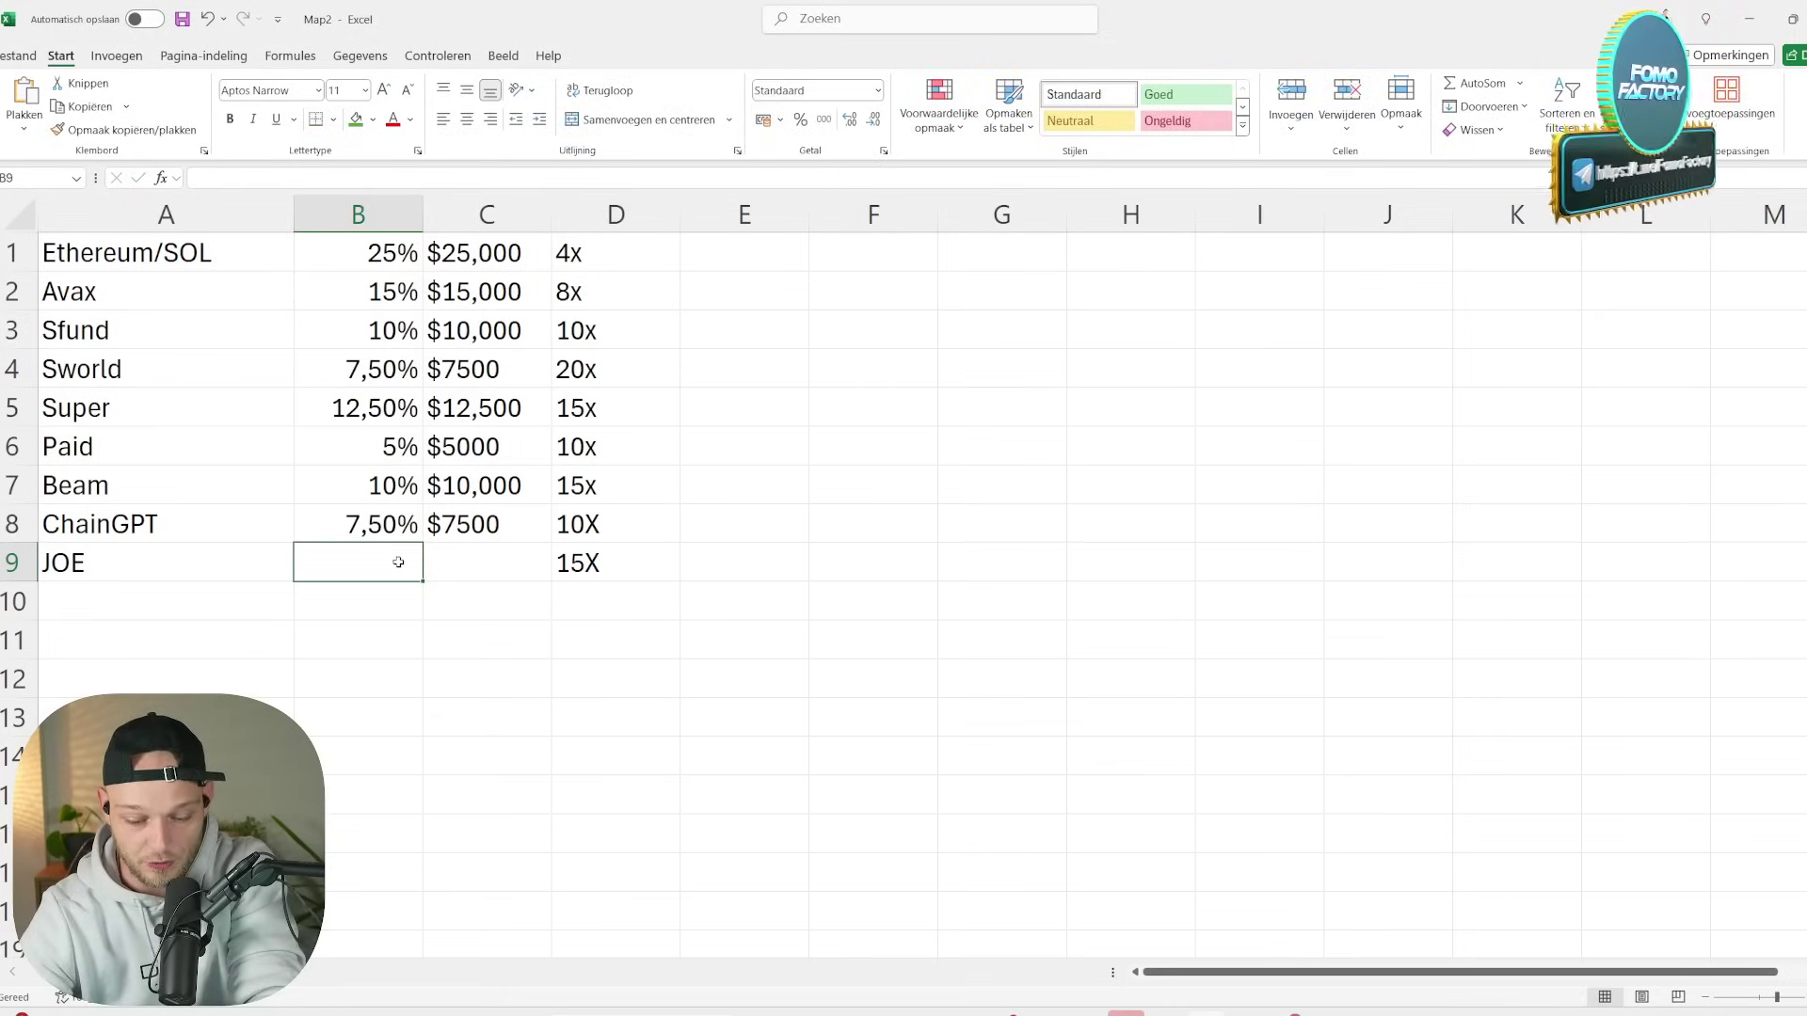
{"action": "type", "text": "5%"}
{"action": "key", "text": "Tab"}
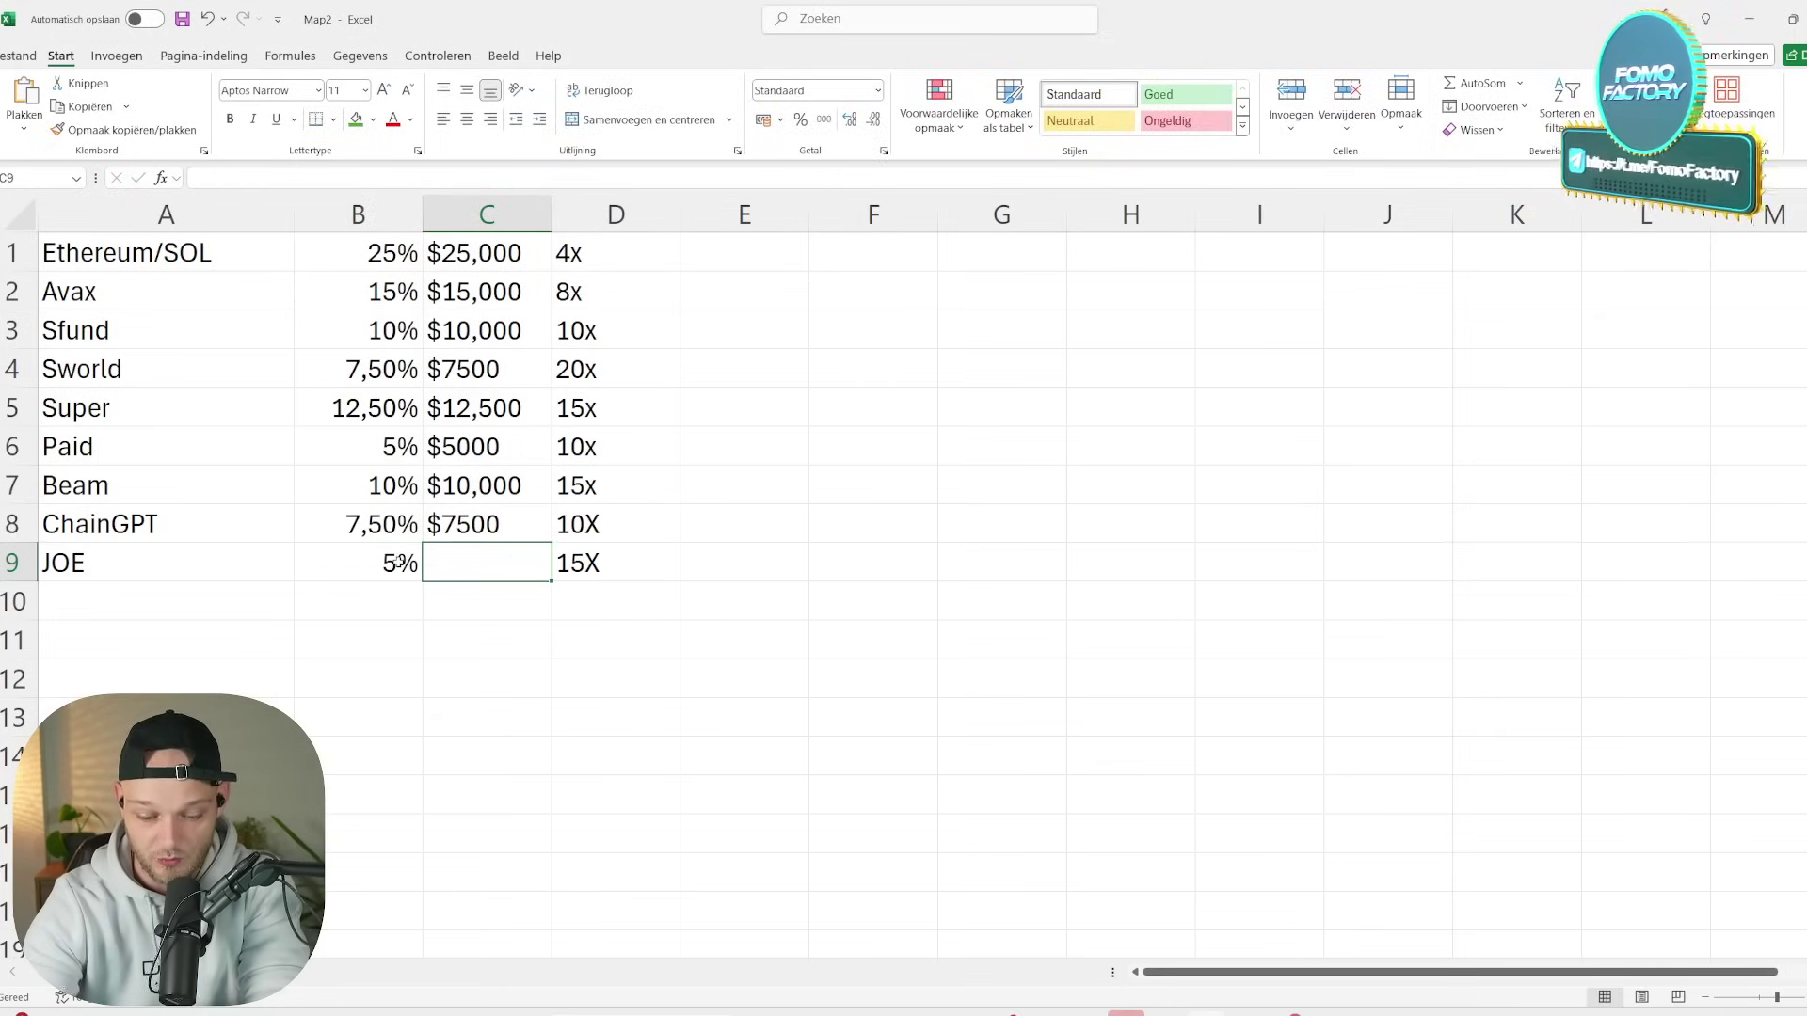
{"action": "type", "text": "$5000"}
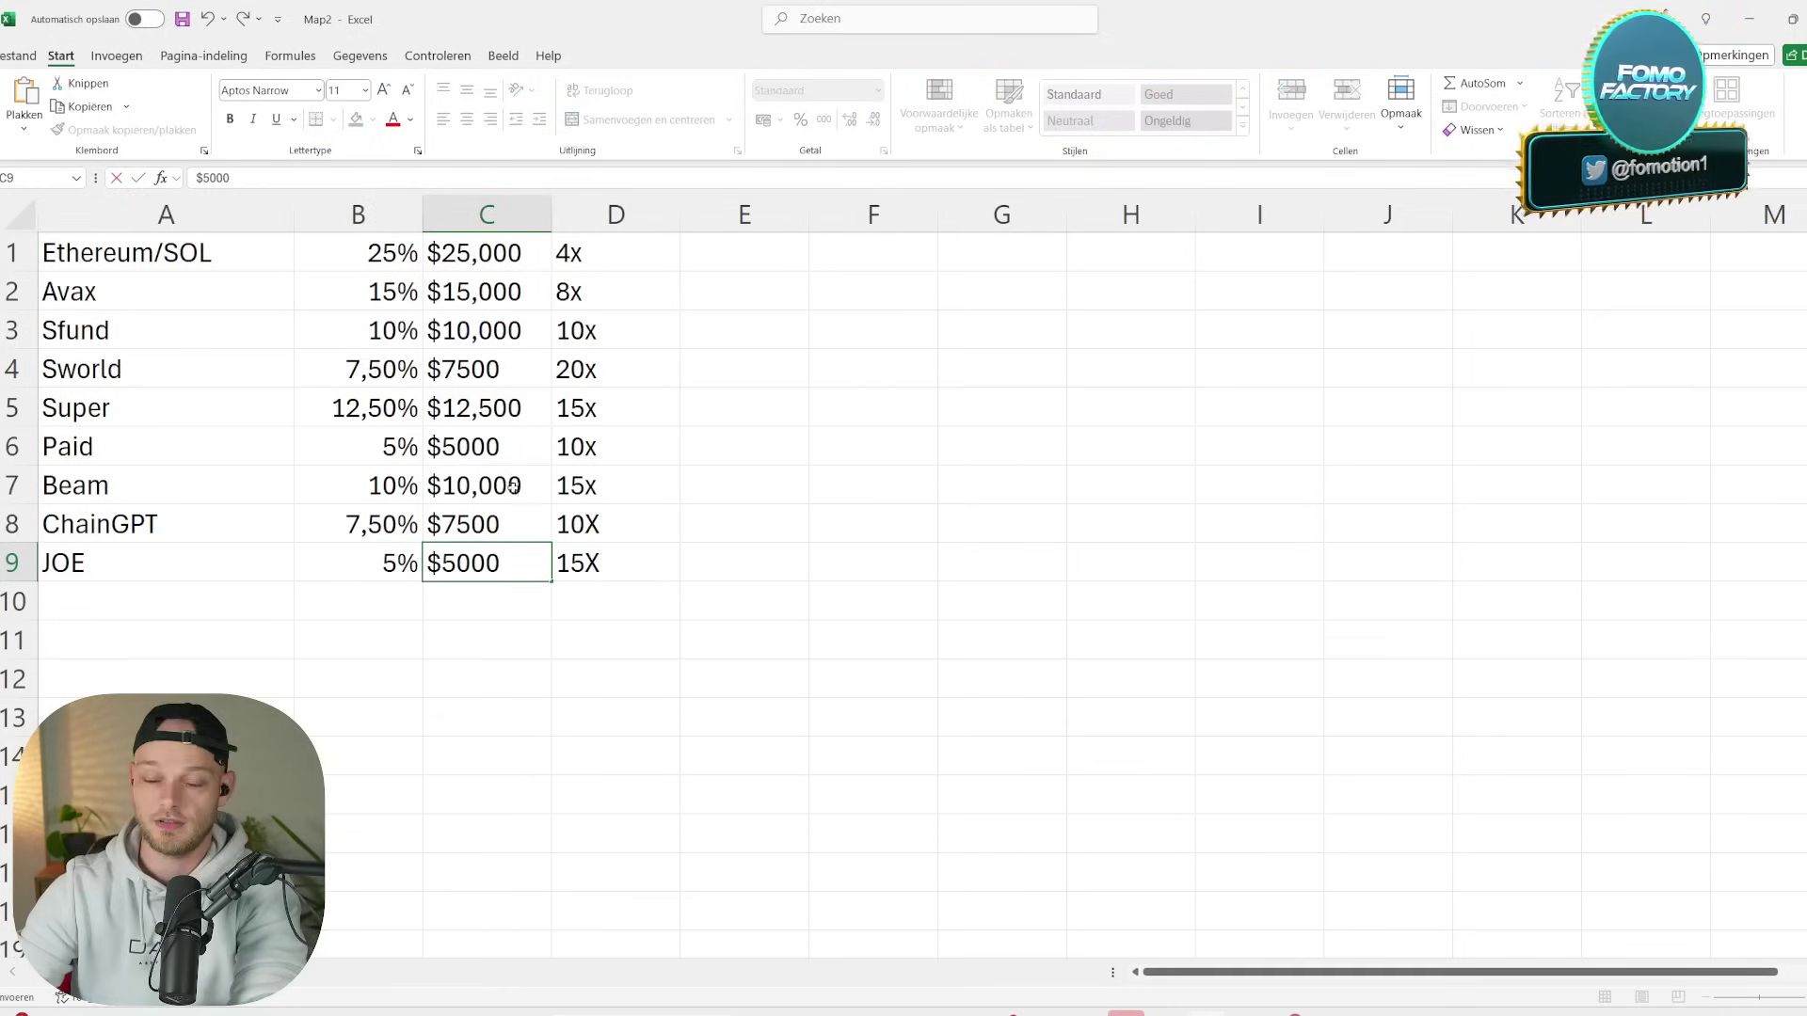
{"action": "left_click", "coordinate": [569, 324]}
- Review the dollar amounts in column C for each coin from Ethereum/SOL through JOE
{"action": "left_click", "coordinate": [475, 259]}
{"action": "left_click", "coordinate": [475, 292]}
{"action": "left_click", "coordinate": [475, 334]}
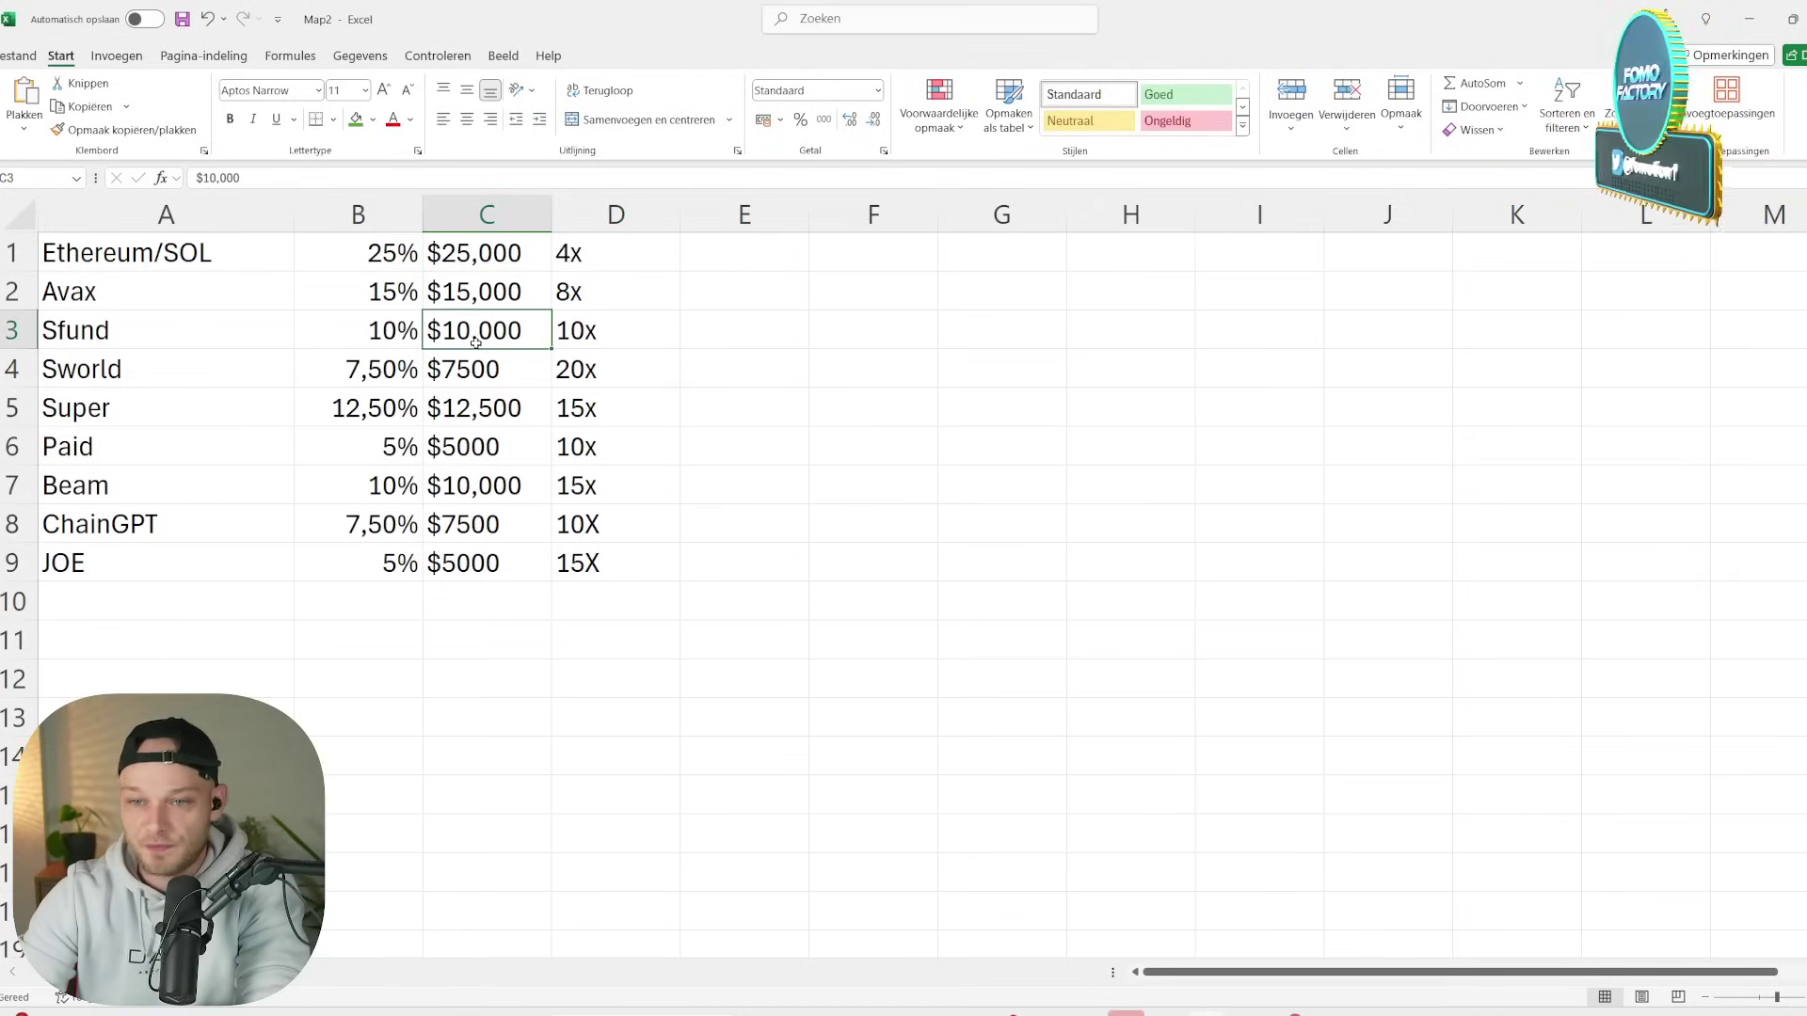
{"action": "left_click", "coordinate": [481, 373]}
{"action": "left_click", "coordinate": [480, 405]}
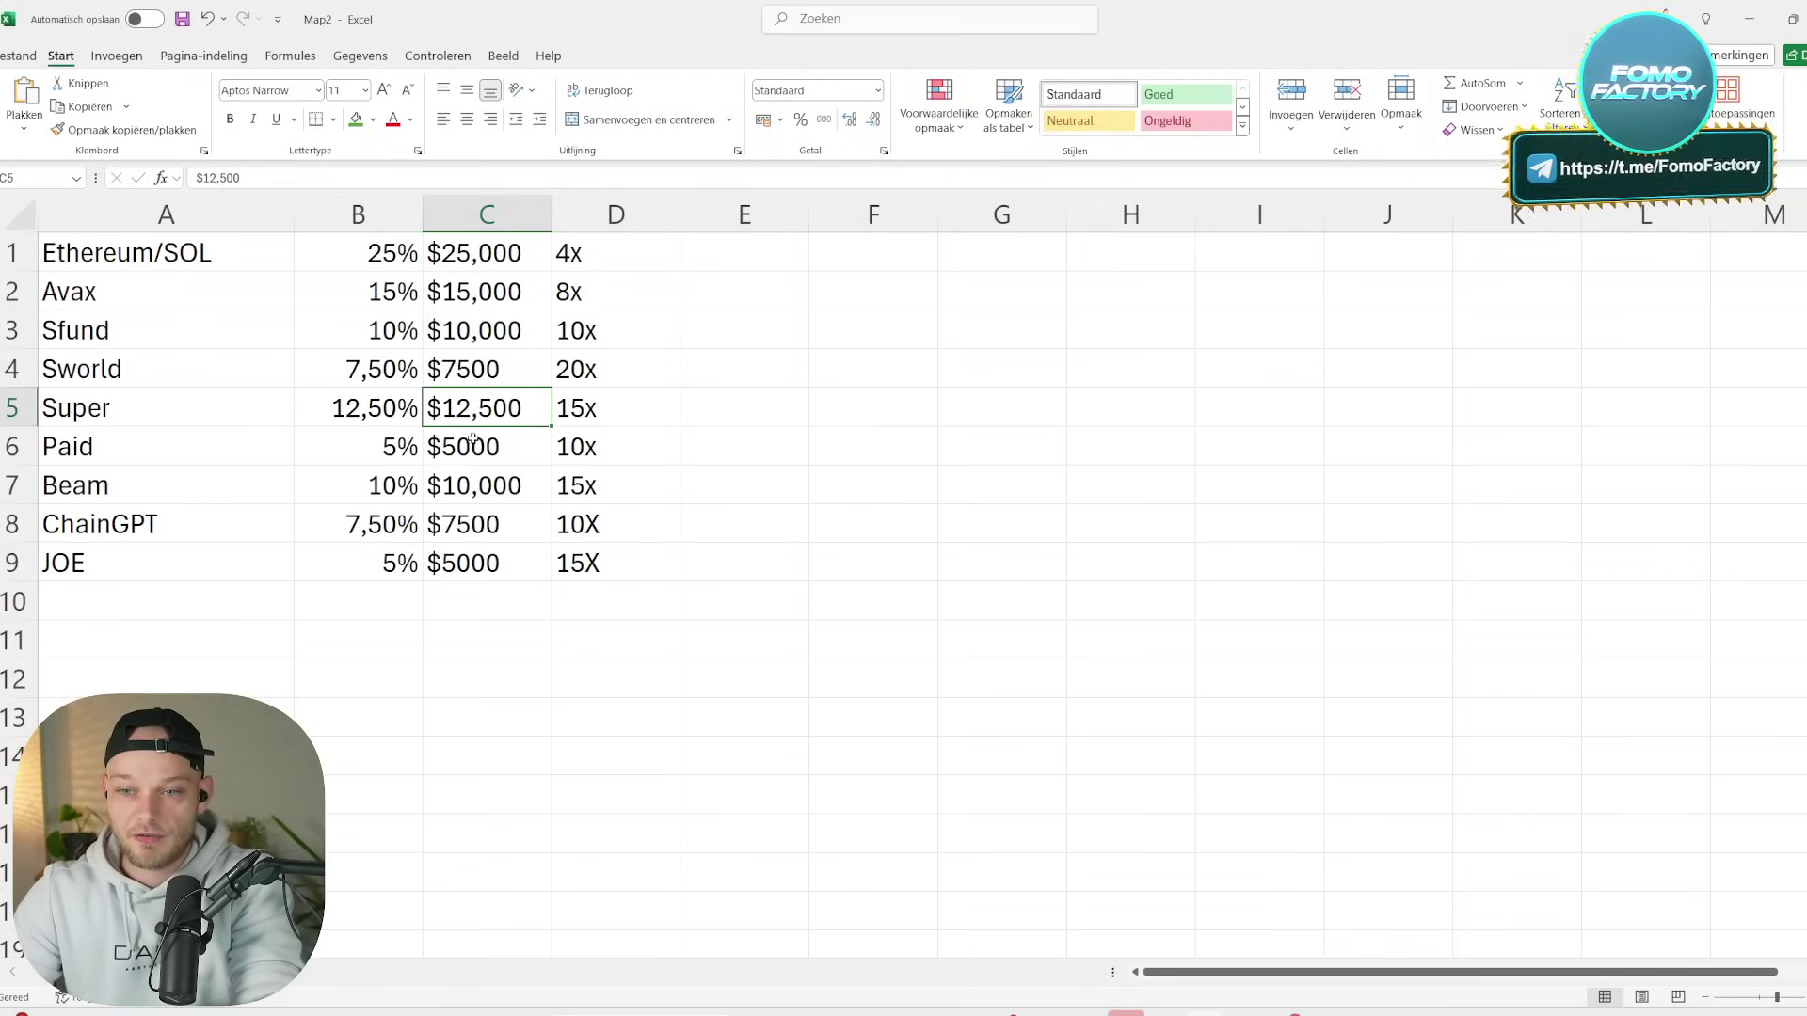
{"action": "left_click", "coordinate": [472, 443]}
{"action": "left_click", "coordinate": [480, 491]}
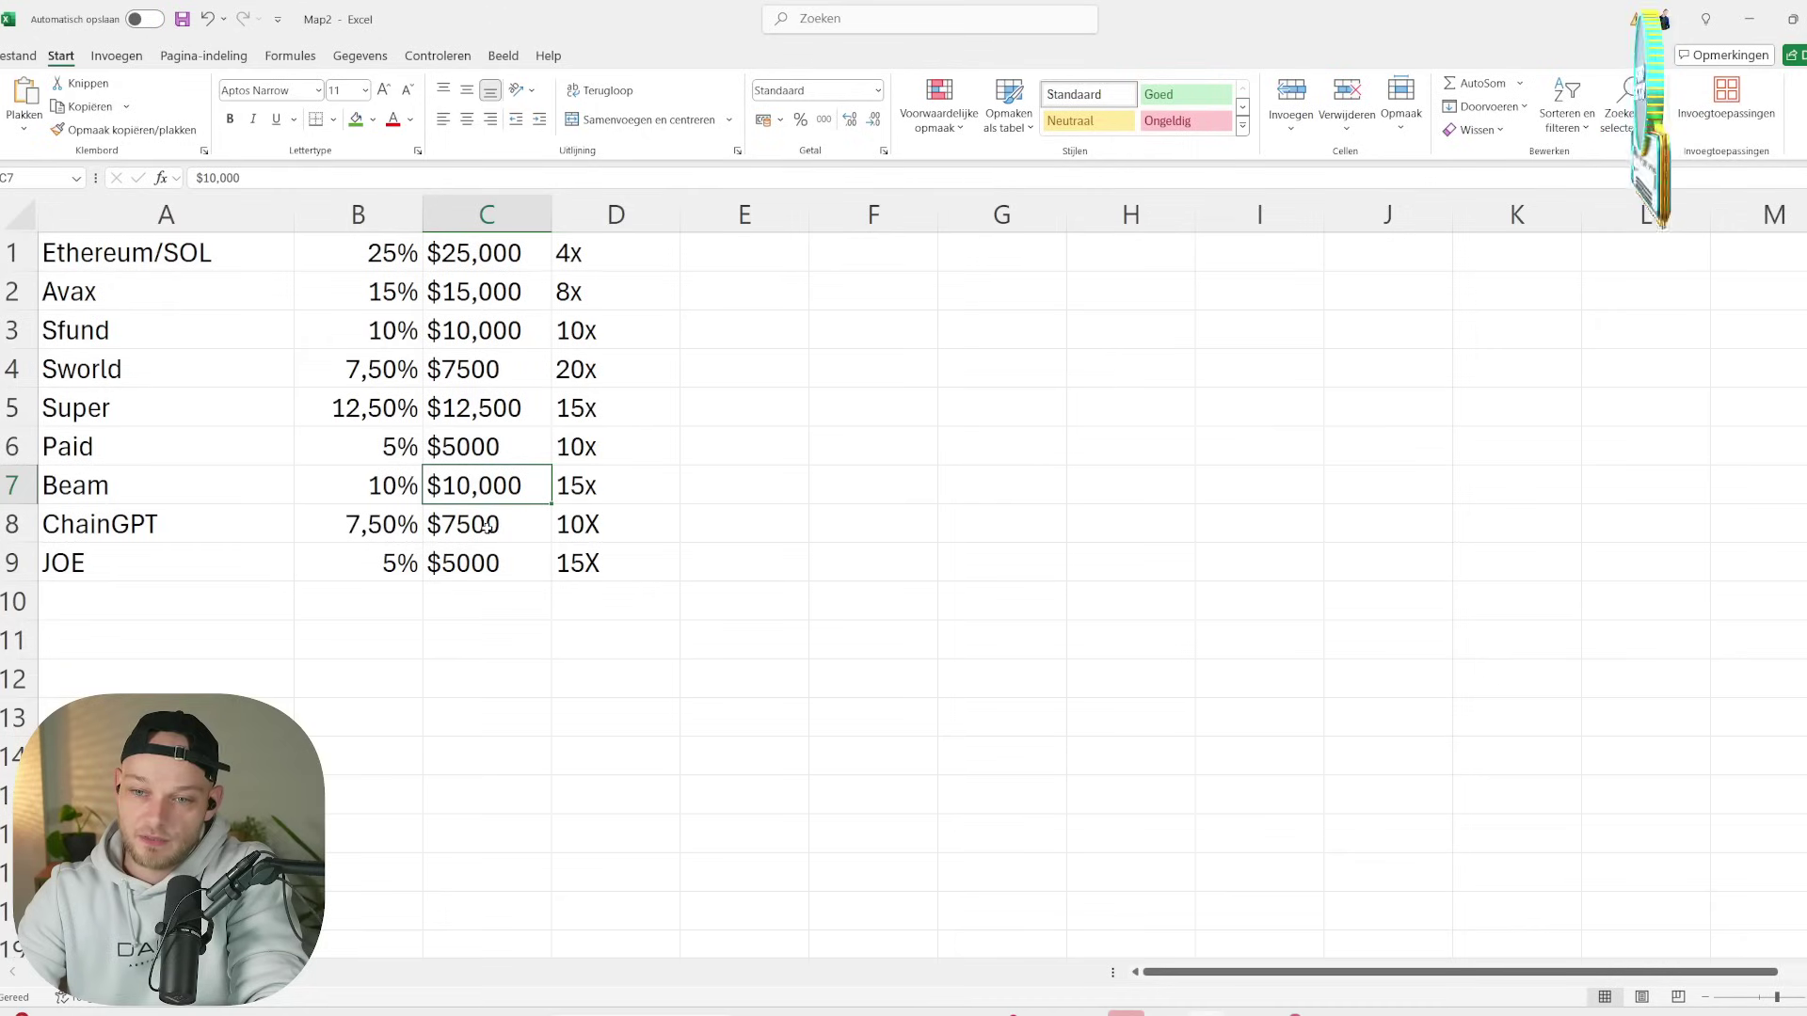
{"action": "left_click", "coordinate": [481, 569]}
{"action": "key", "text": "Up"}
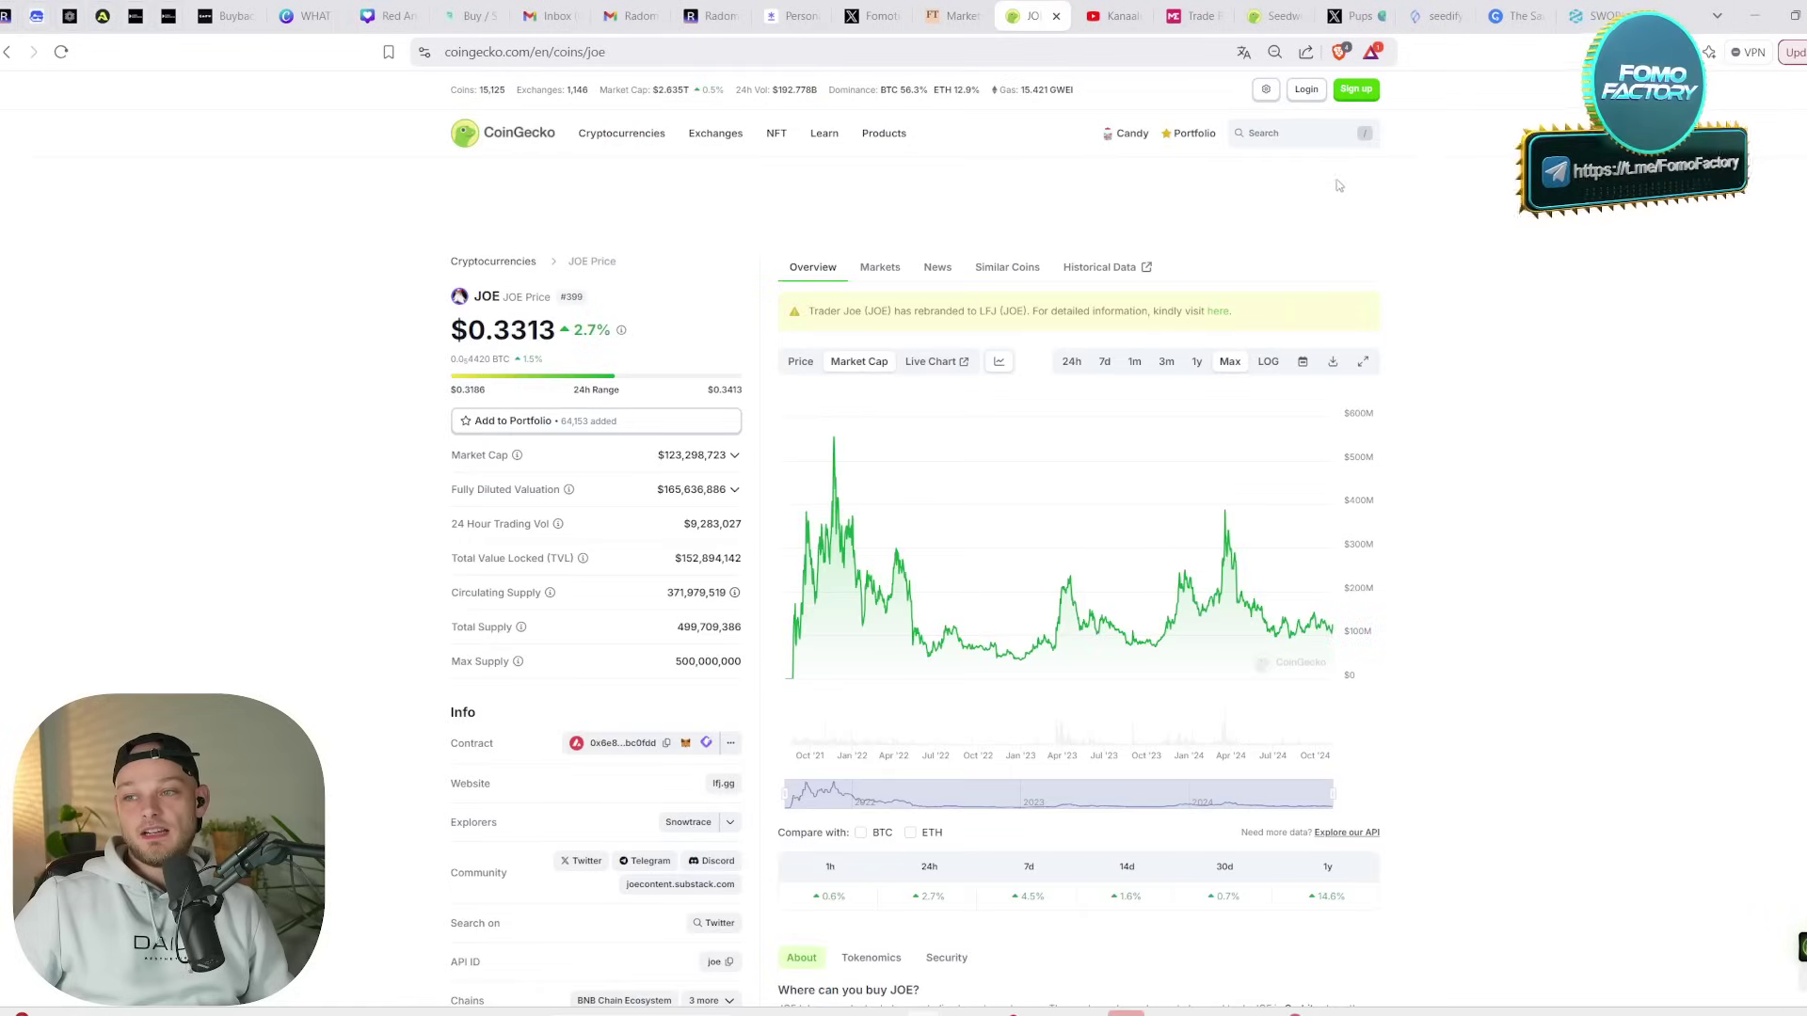
- Switch to CoinGecko in the browser, search for wild and open the Wilder World coin page
{"action": "left_click", "coordinate": [1271, 134]}
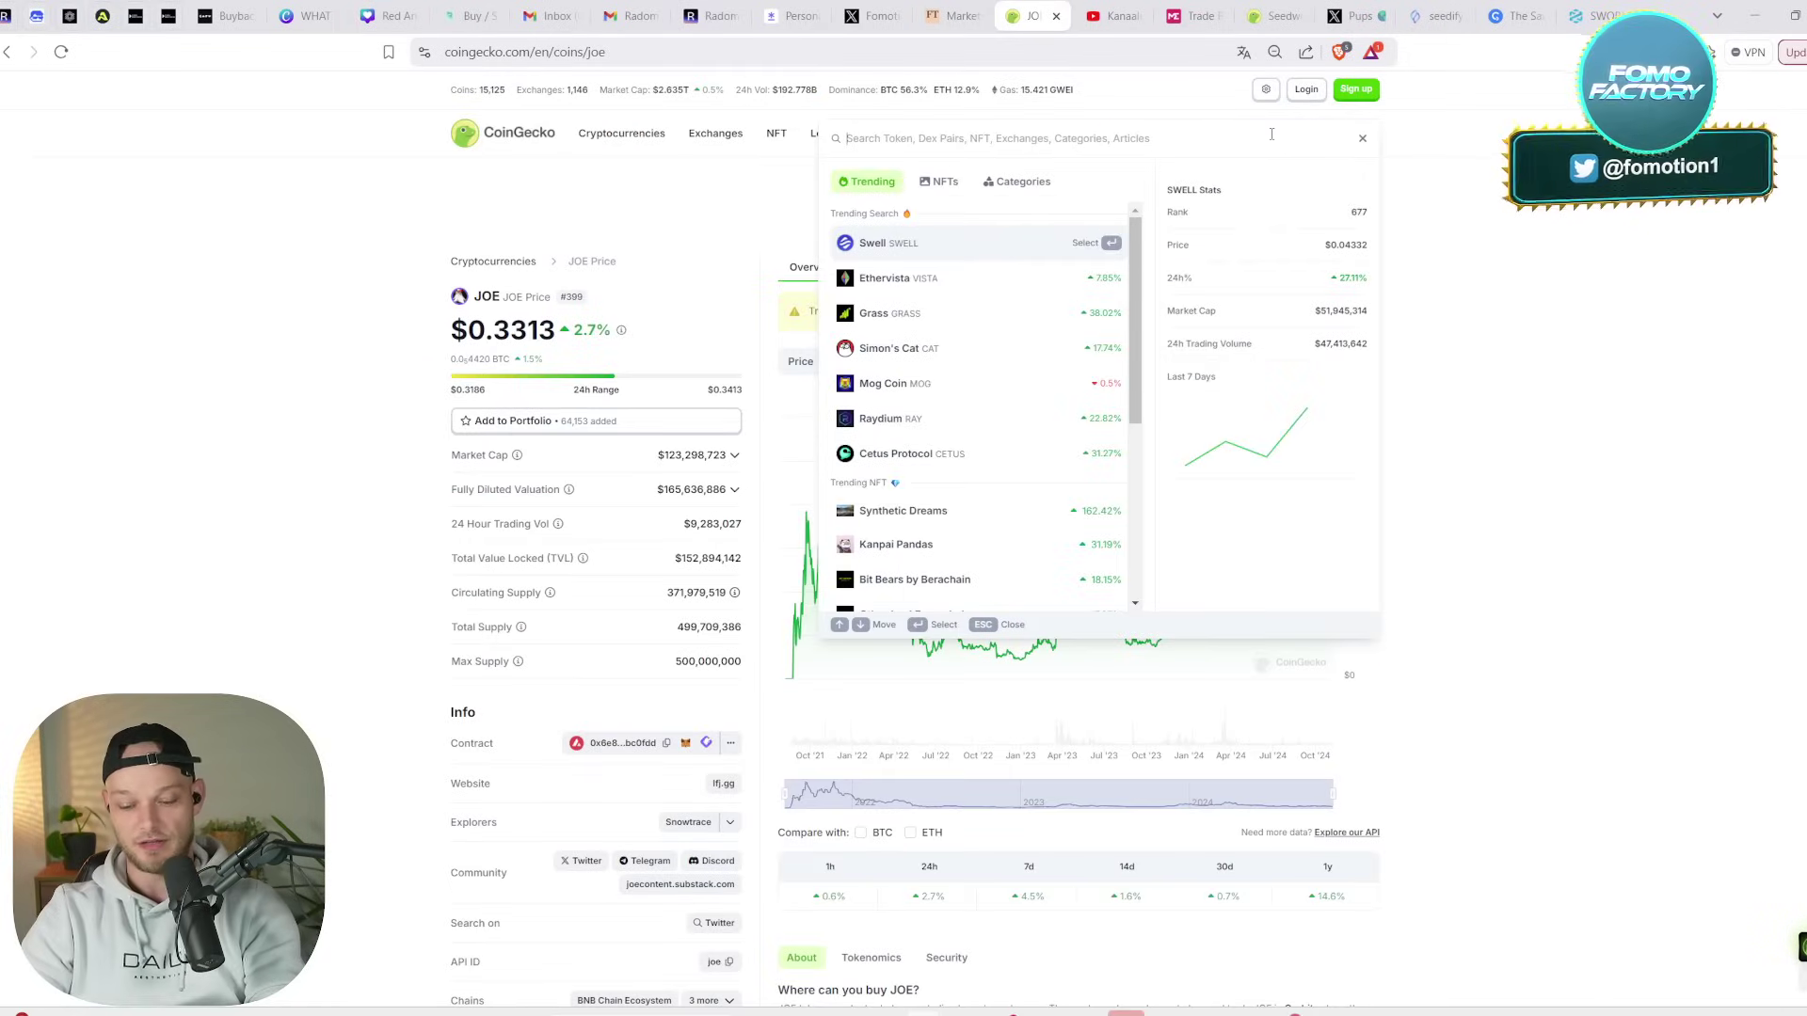
{"action": "type", "text": "wild"}
{"action": "left_click", "coordinate": [949, 247]}
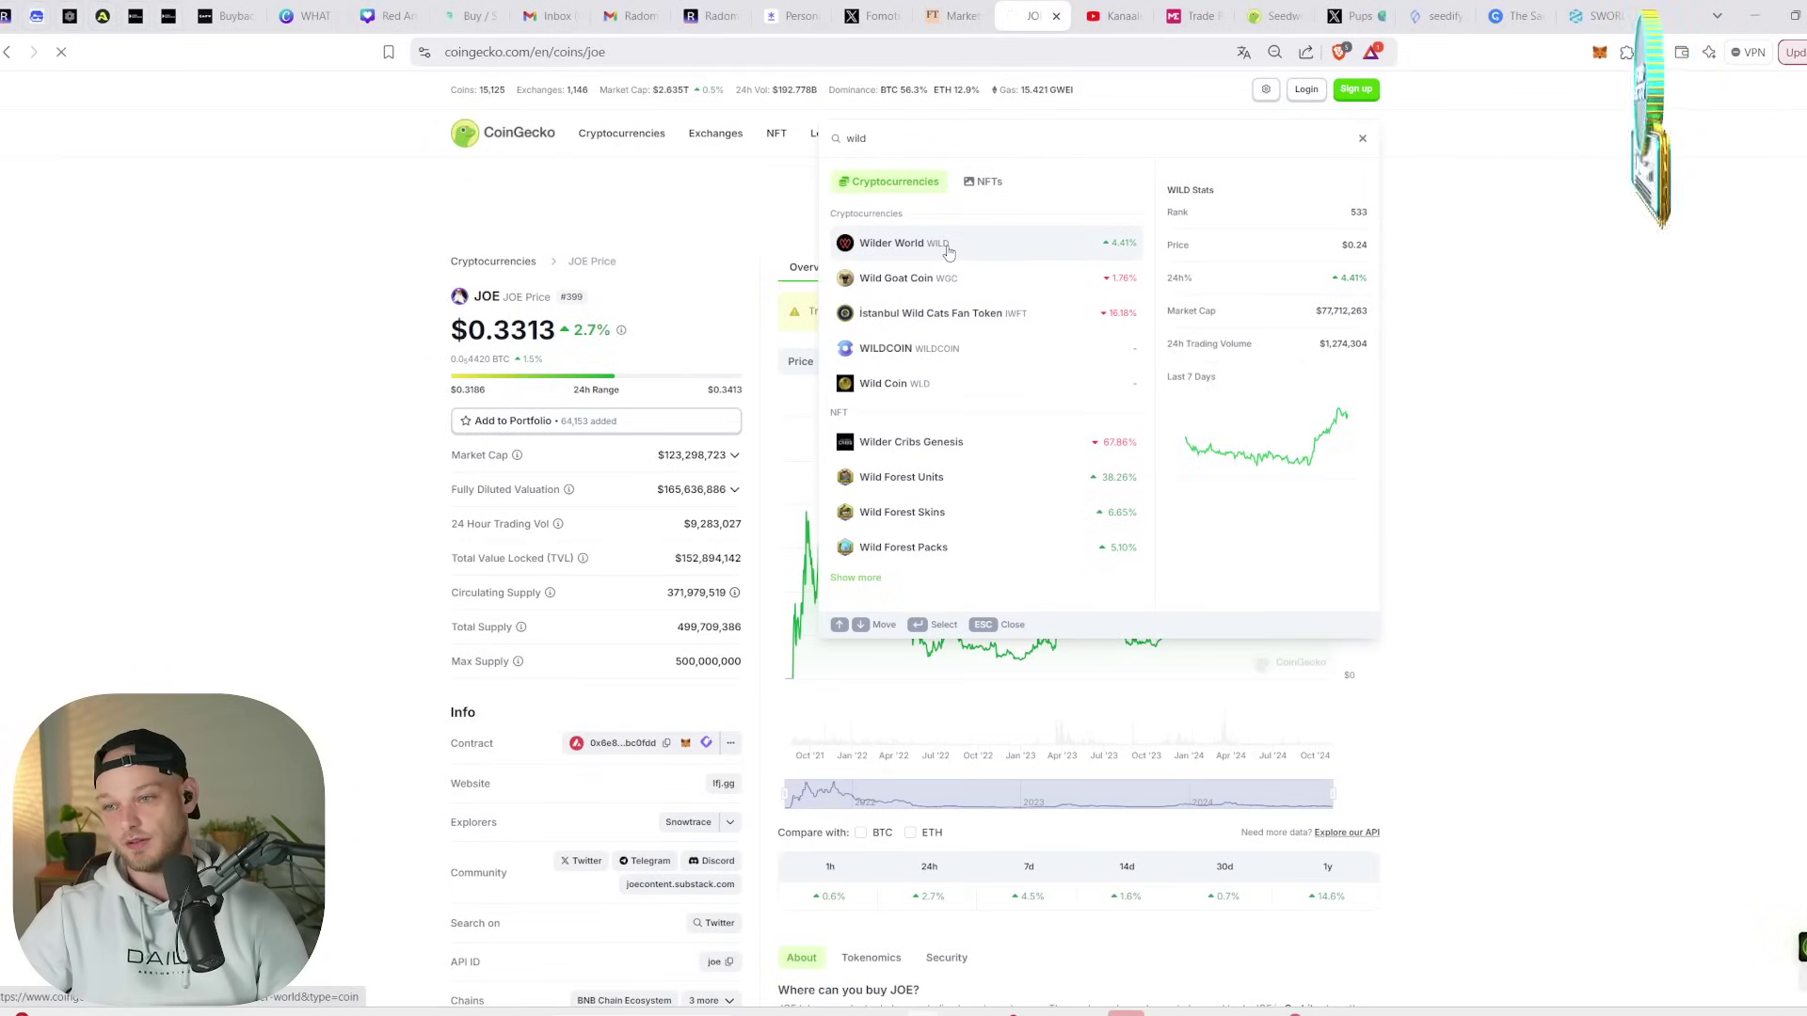
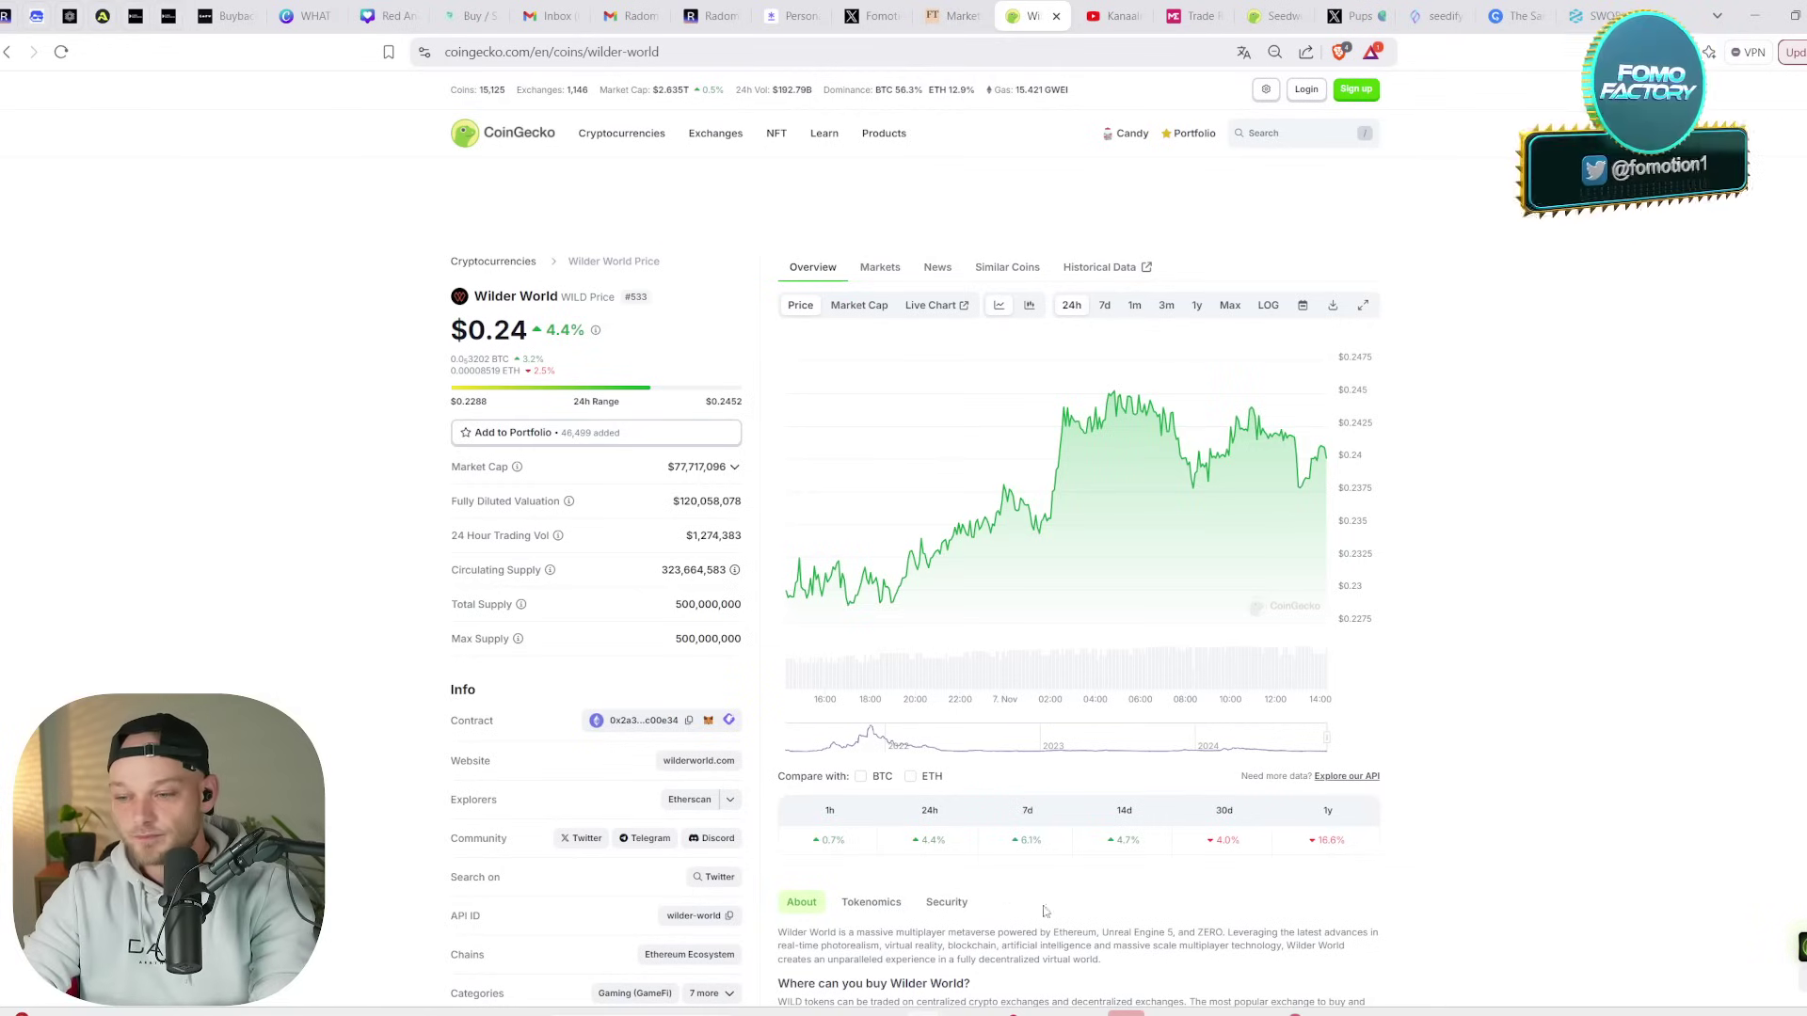
- Return to the Map2 workbook in Excel and add WILD in A10 with a portfolio share of 2,5% in B10
{"action": "mouse_move", "coordinate": [1163, 1012]}
{"action": "left_click", "coordinate": [1451, 951]}
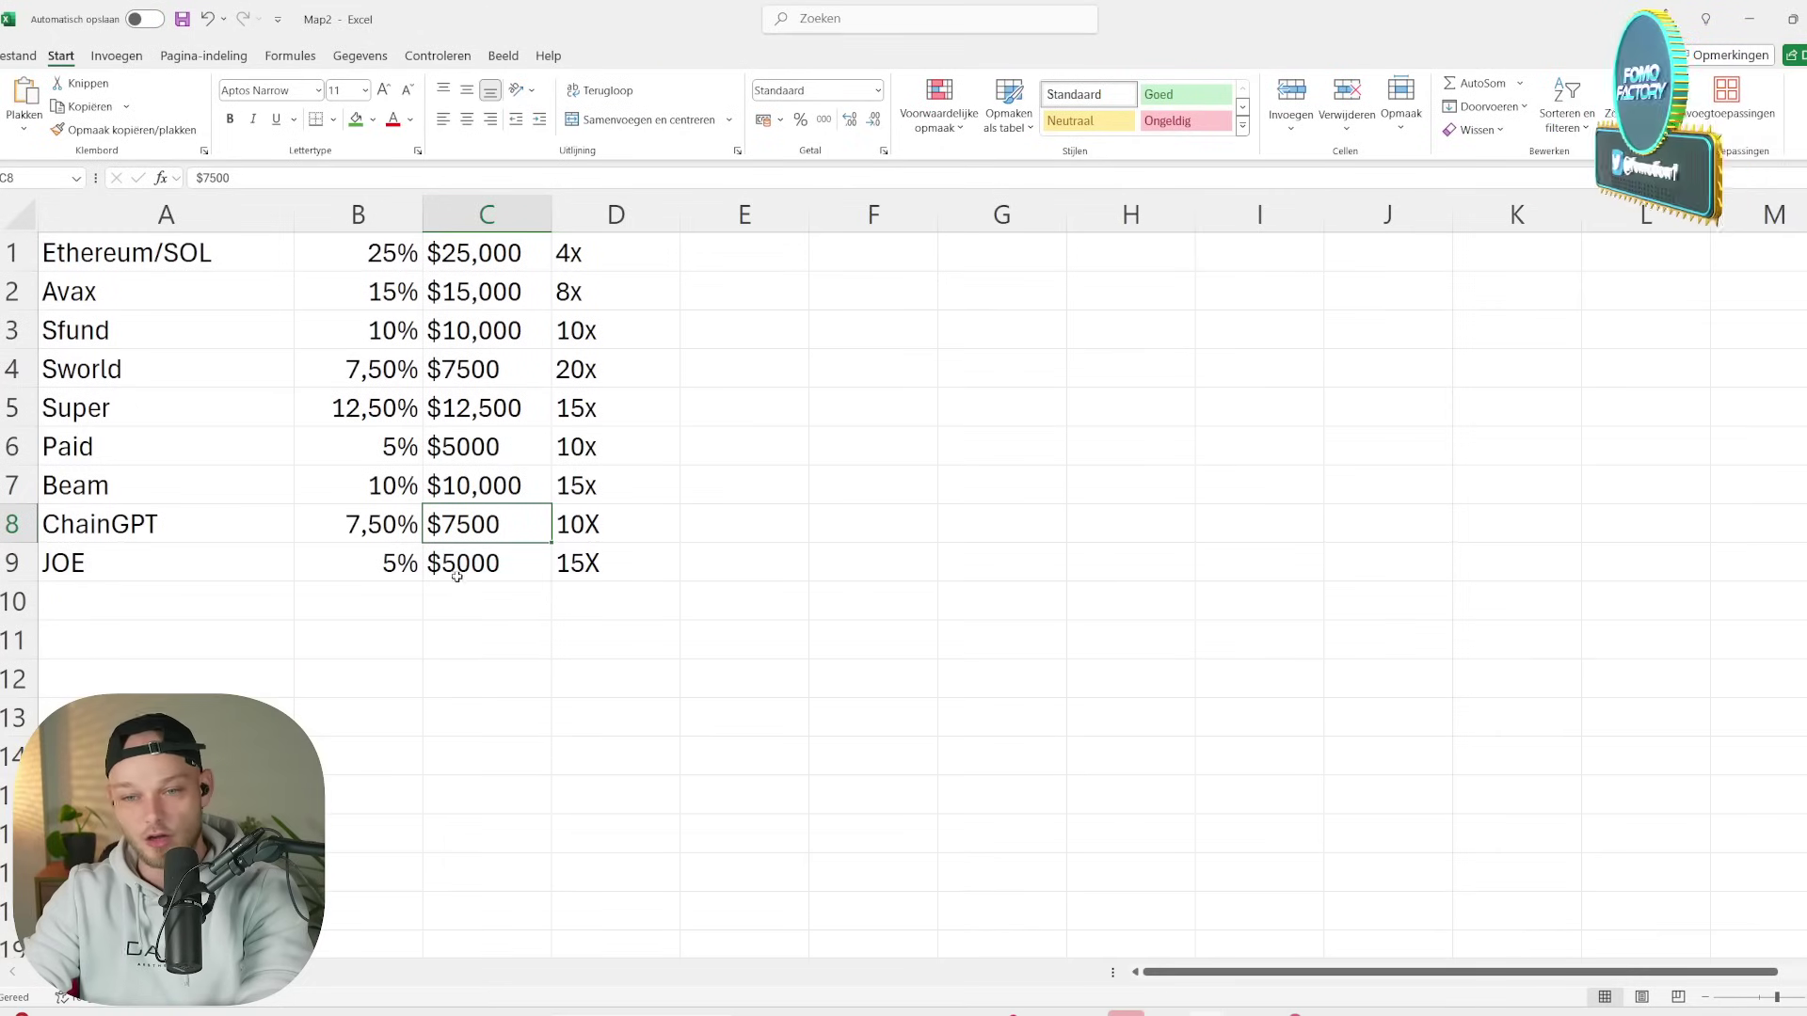
{"action": "left_click", "coordinate": [196, 600]}
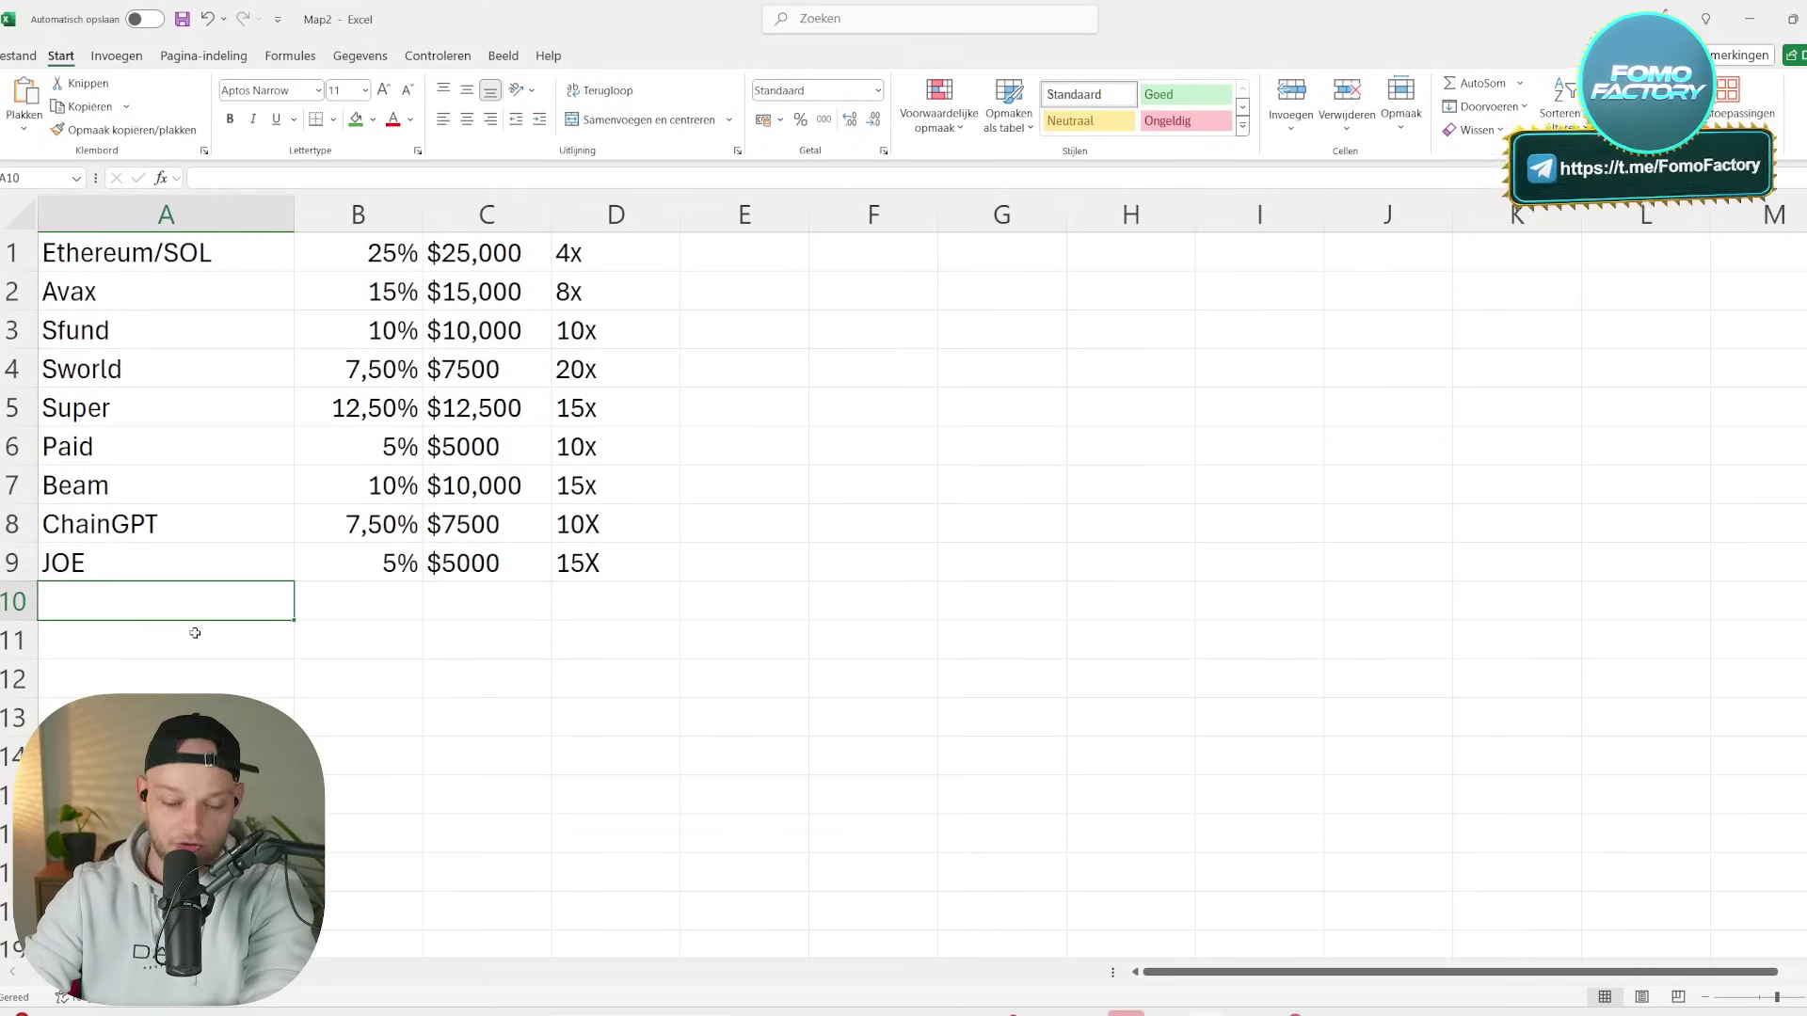
{"action": "type", "text": "WILD"}
{"action": "key", "text": "Tab"}
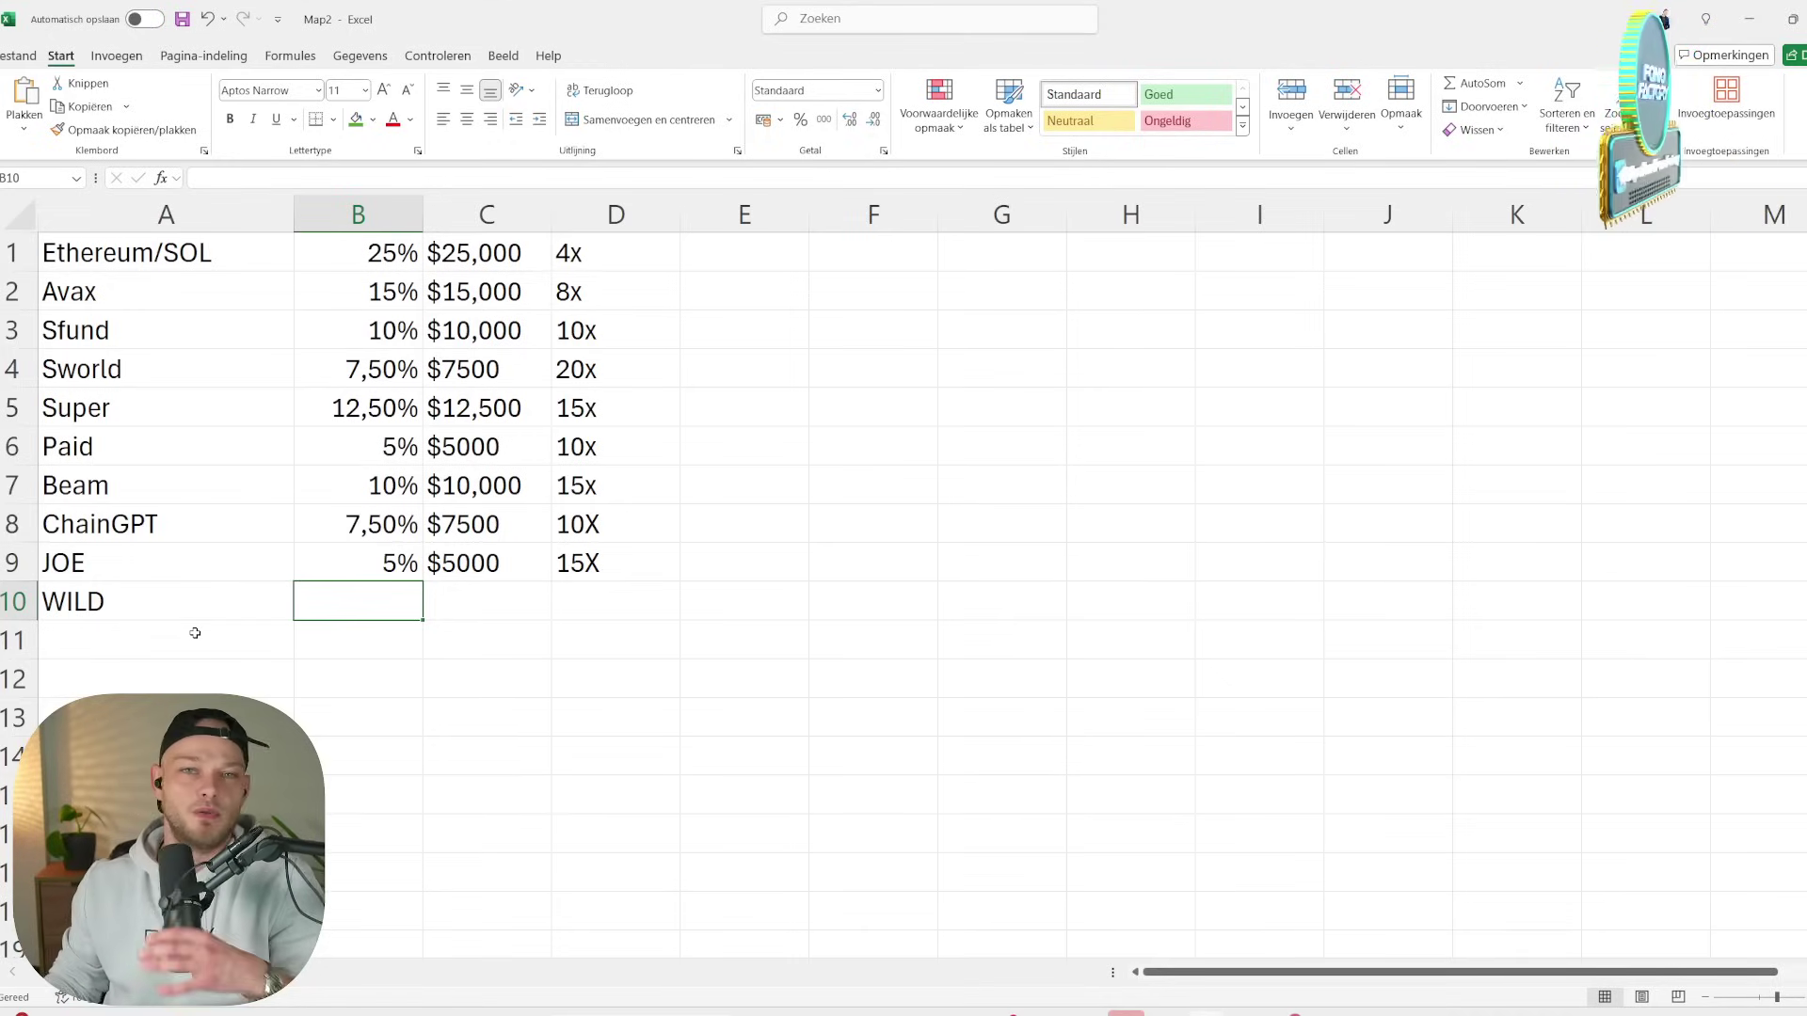
{"action": "key", "text": "alt"}
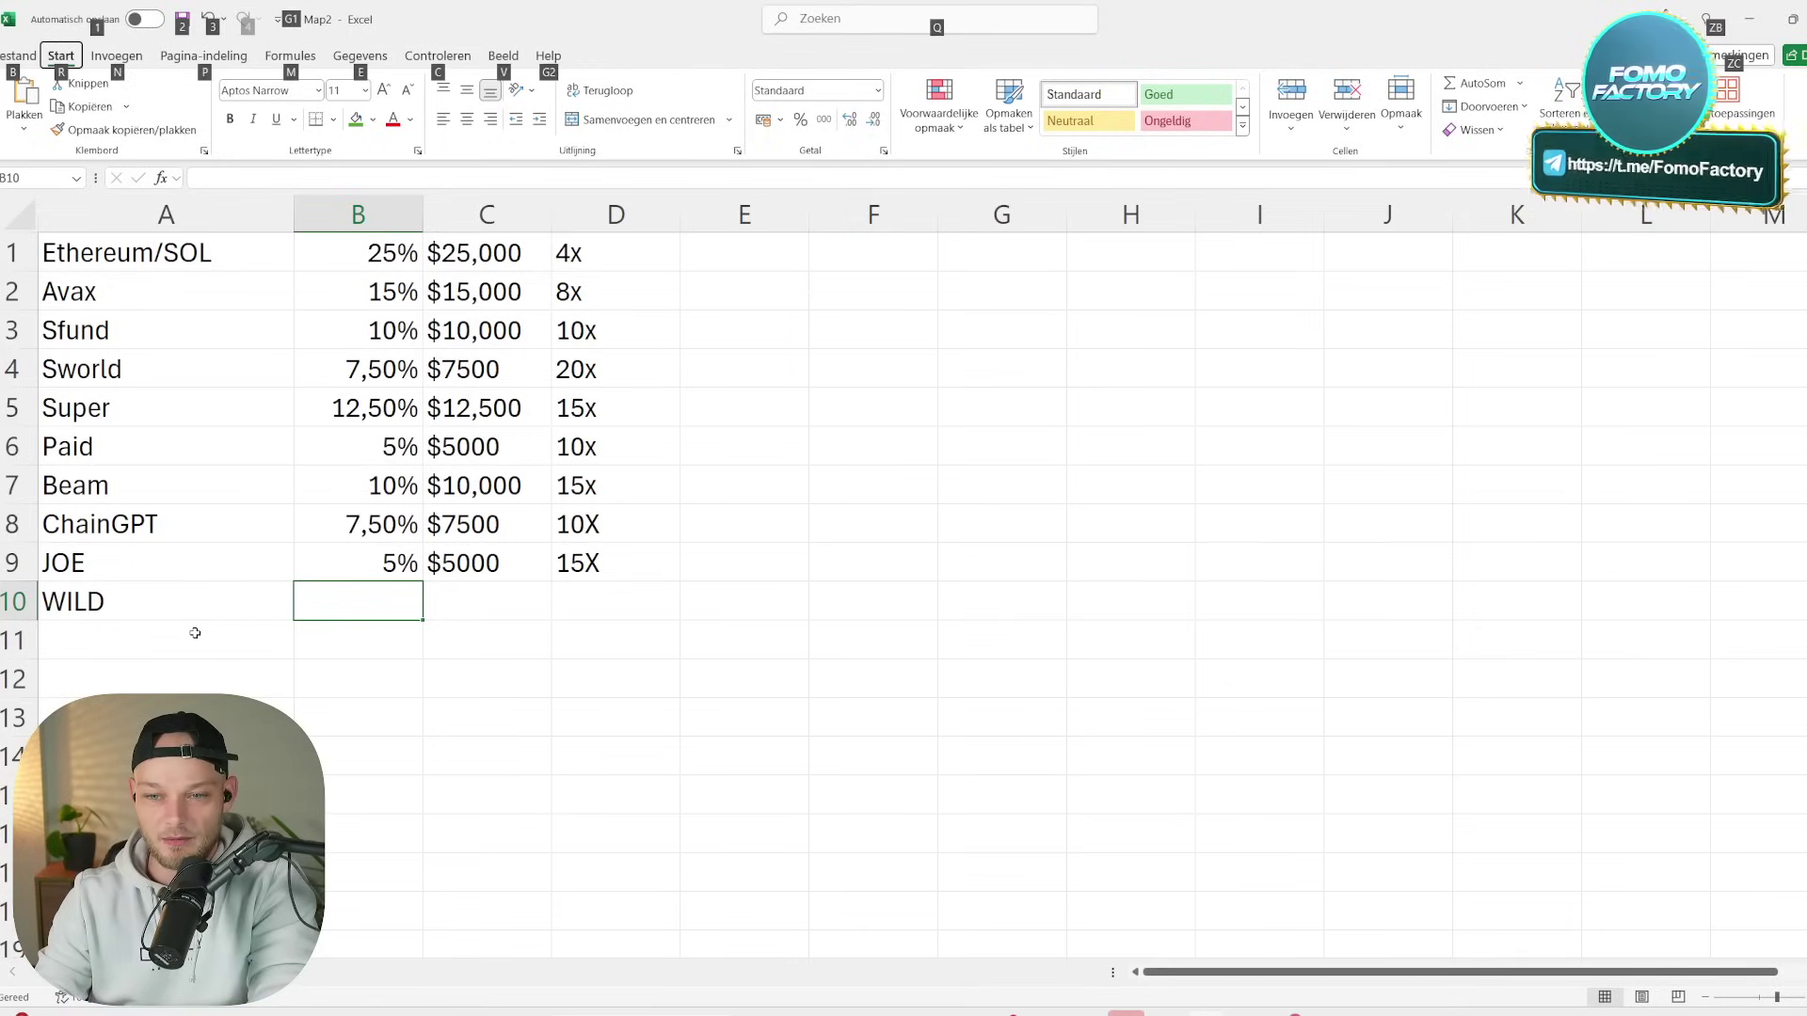
{"action": "left_click", "coordinate": [468, 643]}
{"action": "left_click", "coordinate": [343, 590]}
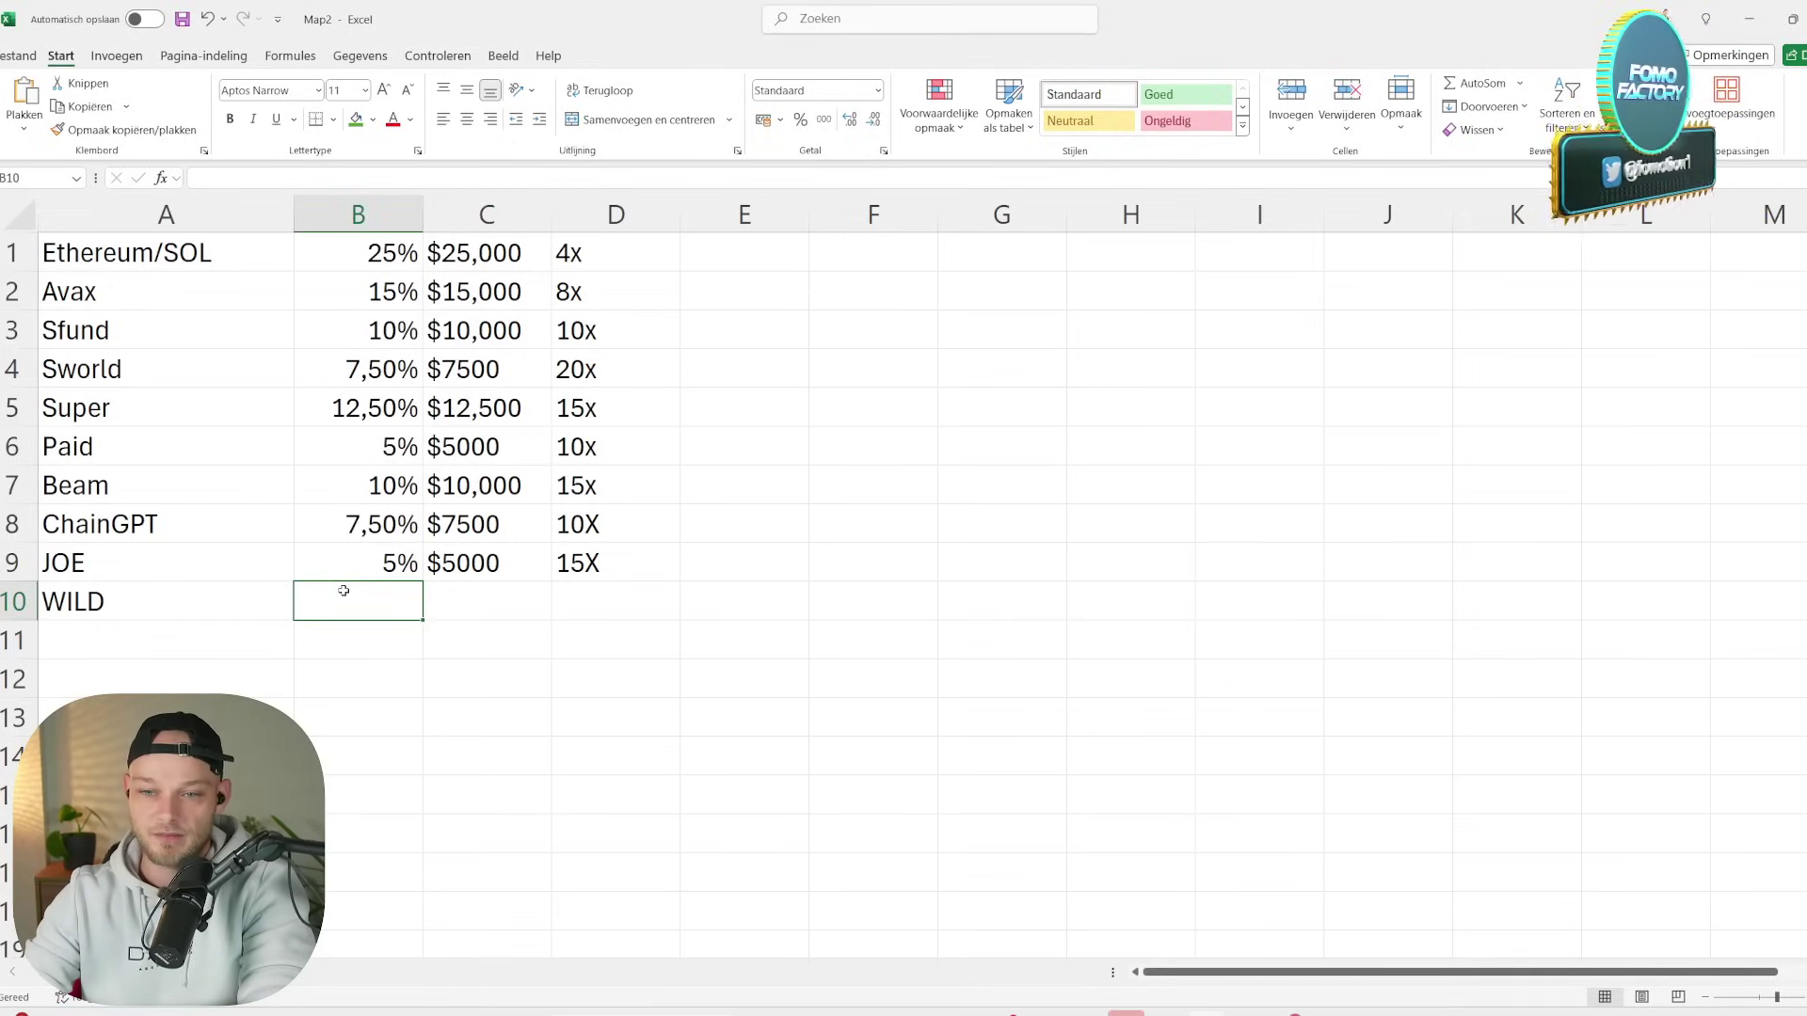
{"action": "type", "text": "2,5%"}
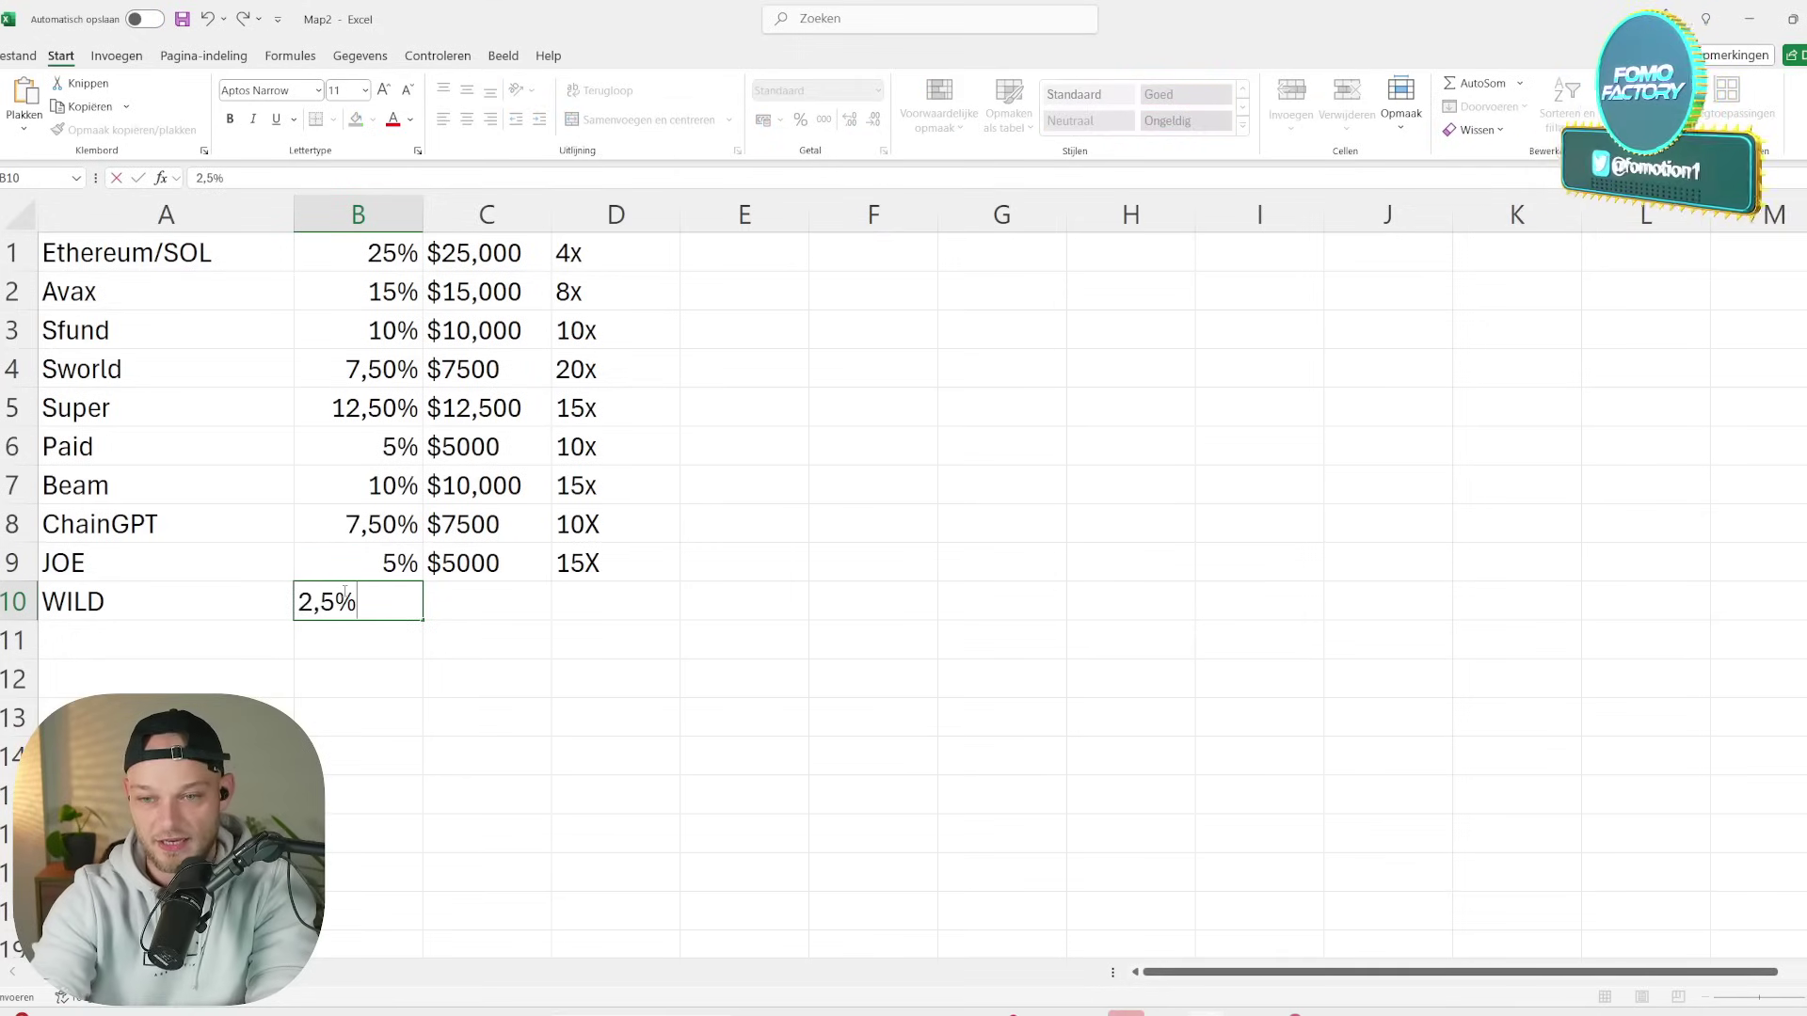
- Enter WILD's amount of $2500 in C10 and its expected multiplier of 20X in D10
{"action": "left_click", "coordinate": [496, 598]}
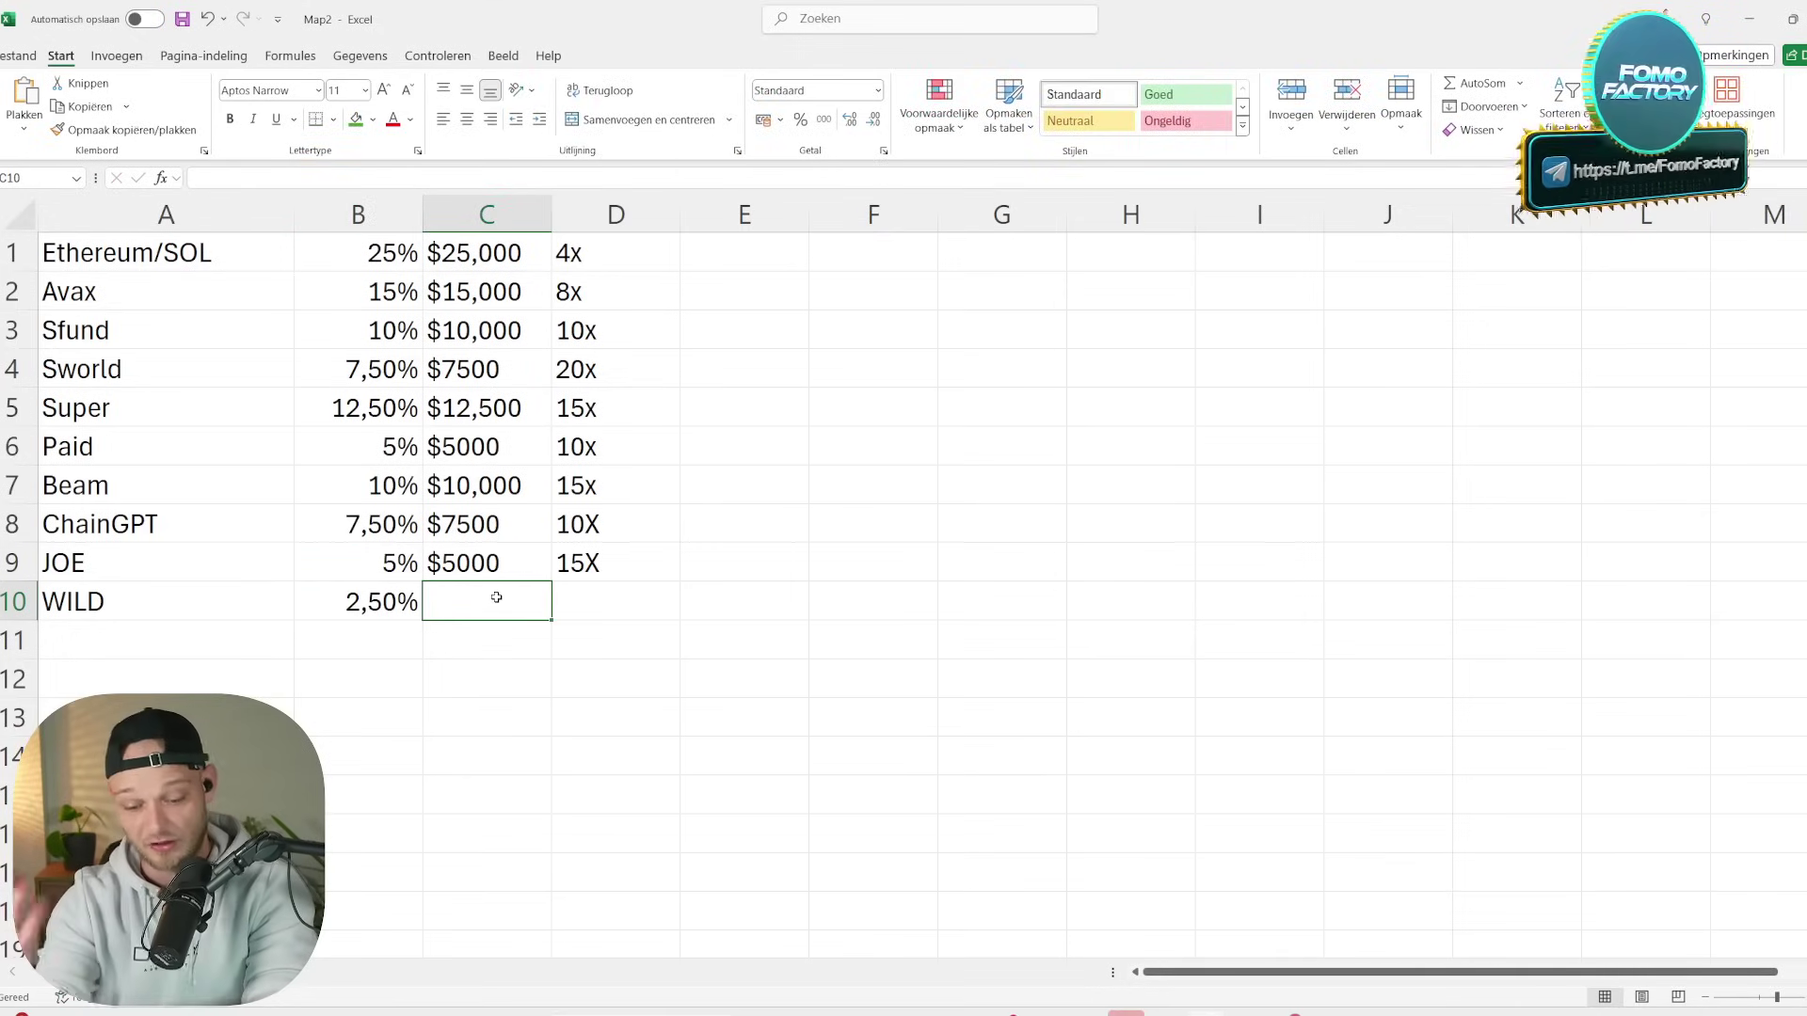
{"action": "type", "text": "$2500"}
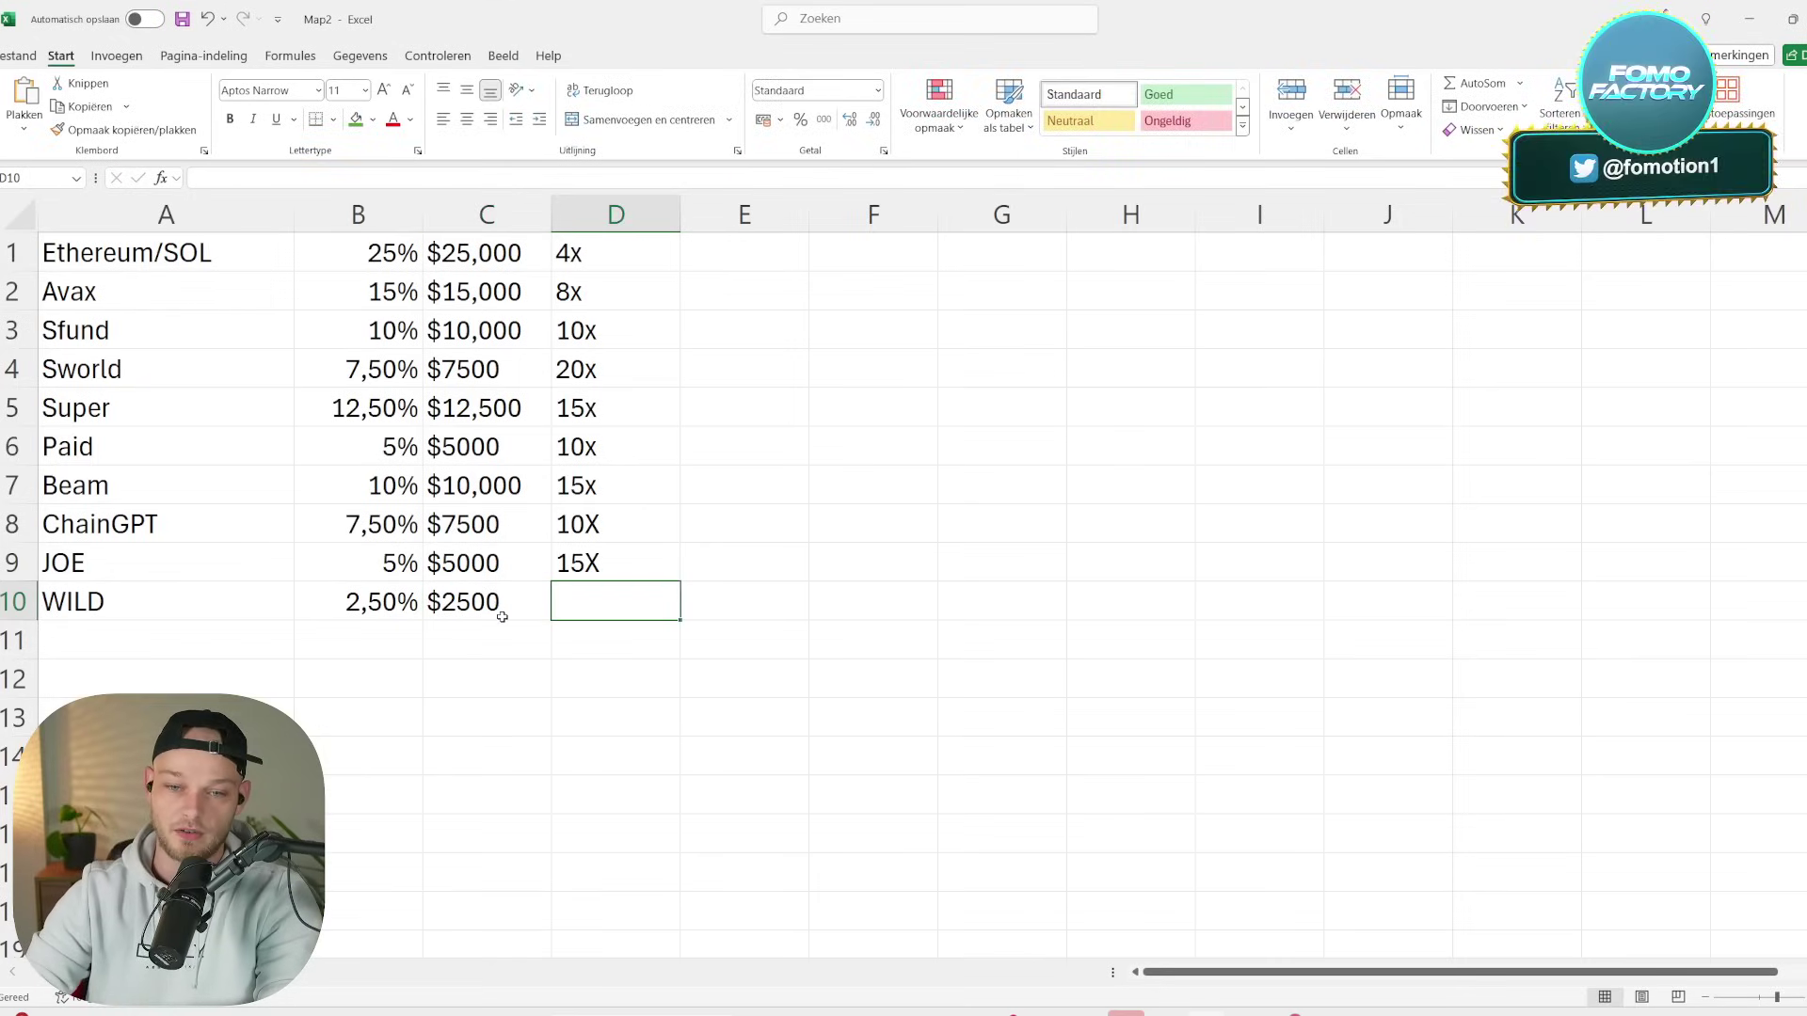
{"action": "type", "text": "20X"}
{"action": "left_click", "coordinate": [485, 698]}
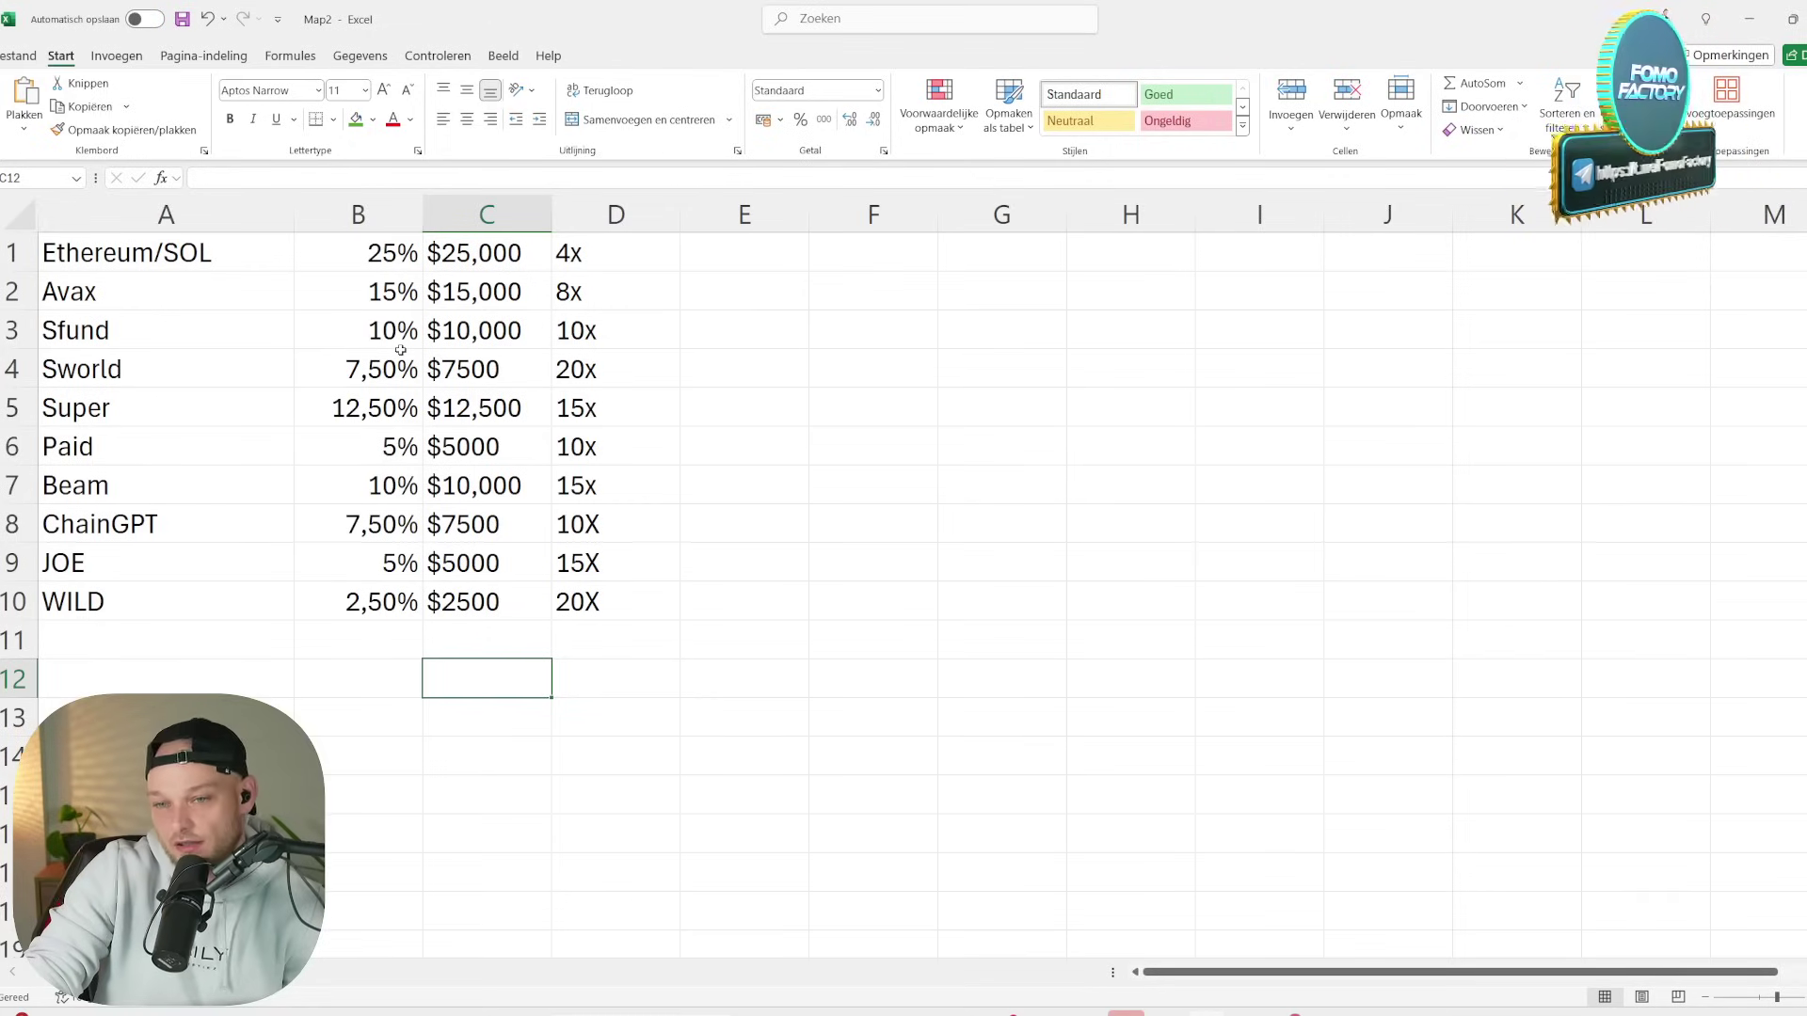
{"action": "left_click", "coordinate": [864, 359]}
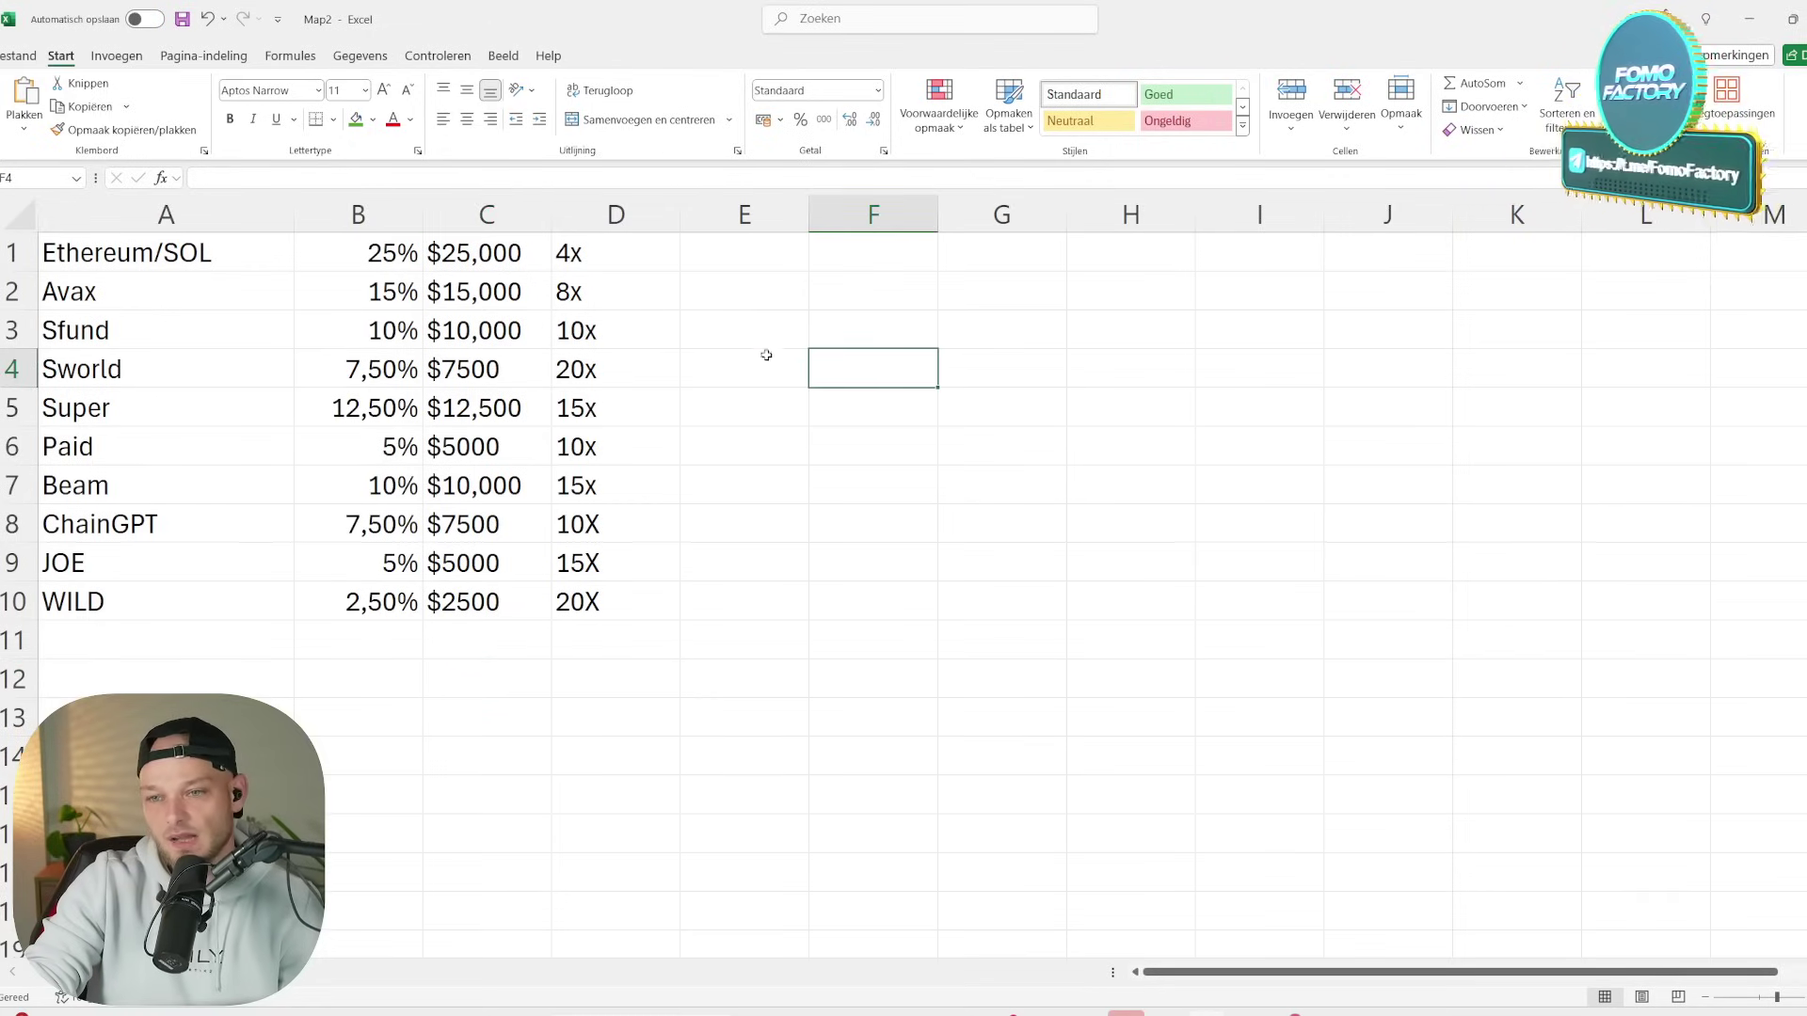
{"action": "left_click", "coordinate": [581, 252]}
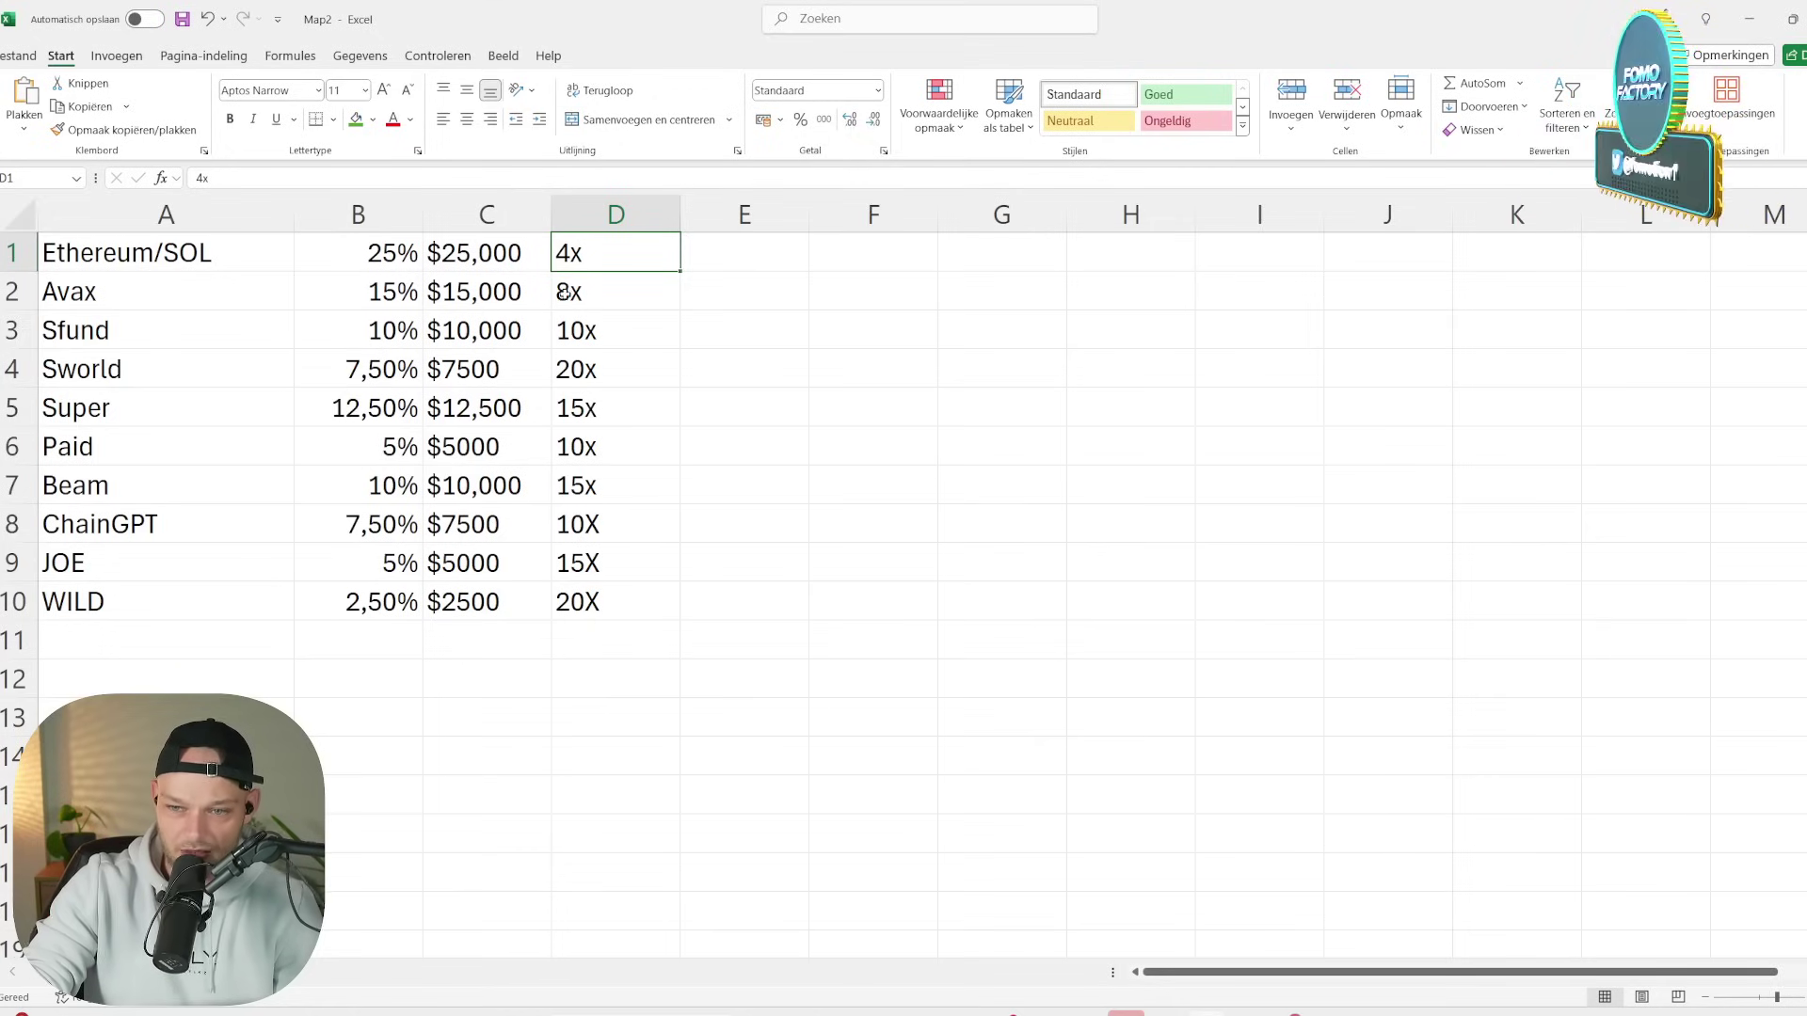
{"action": "left_click", "coordinate": [628, 495]}
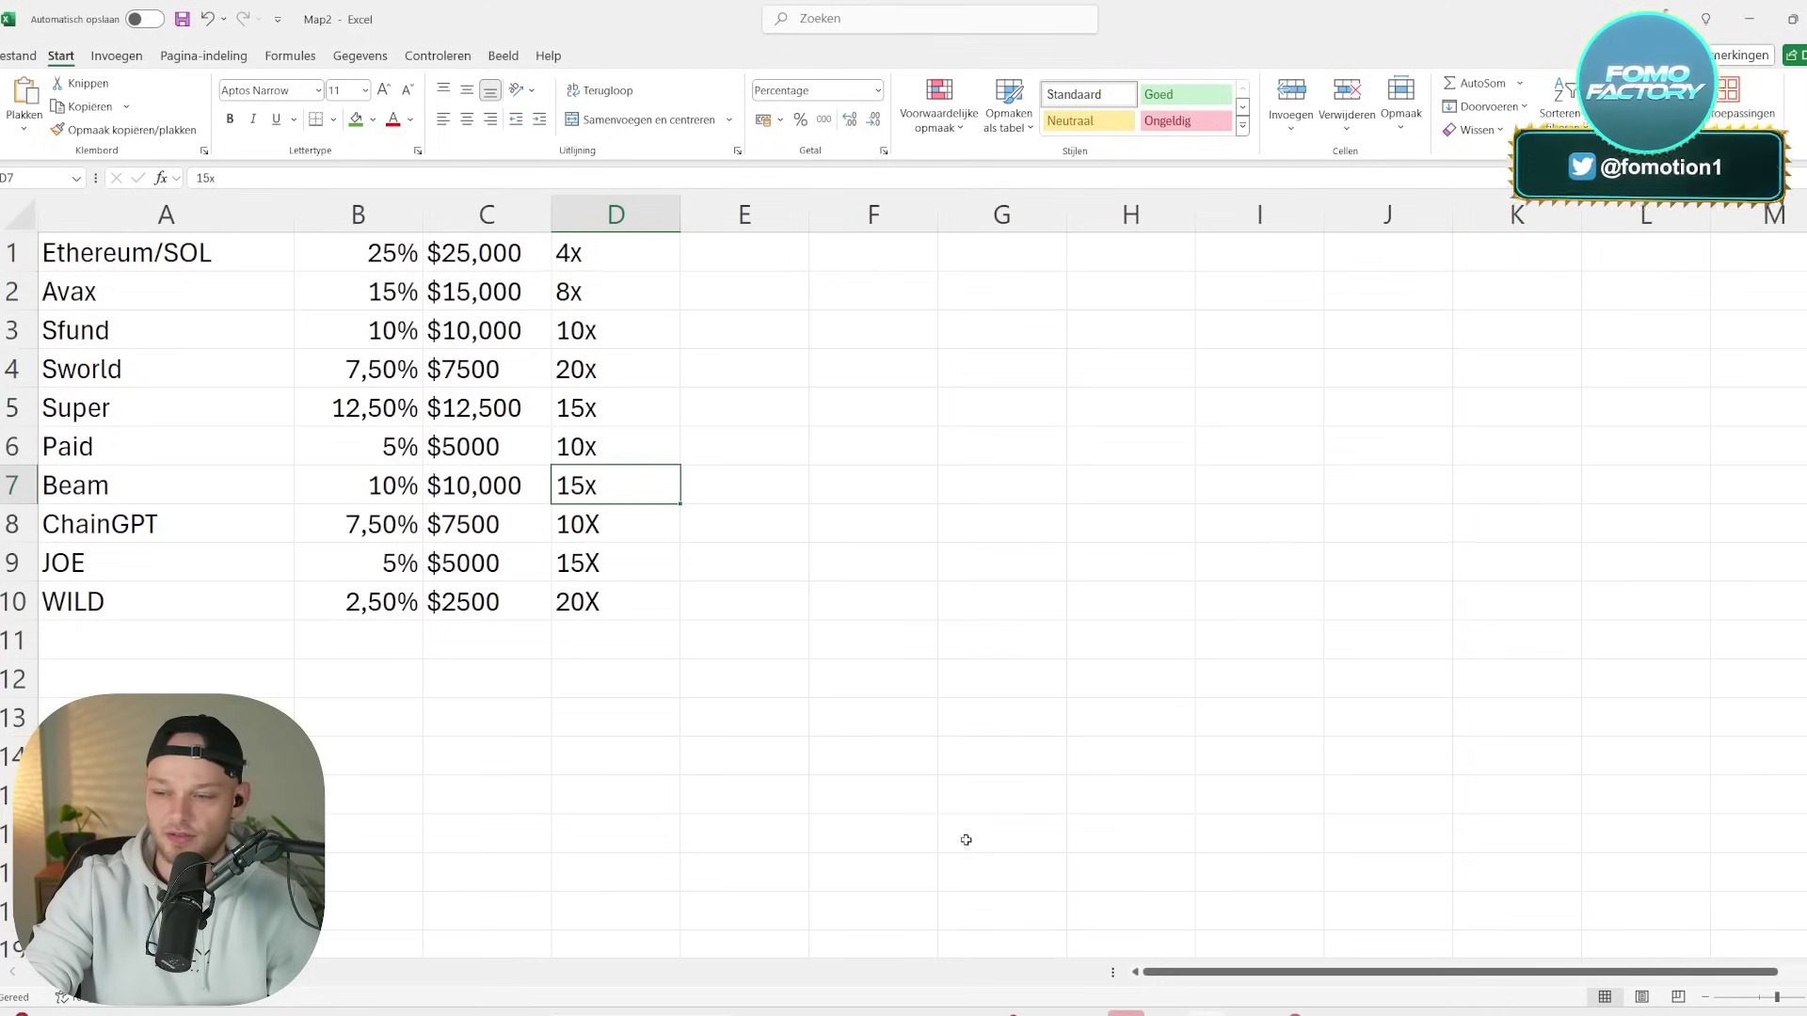
{"action": "left_click_drag", "start_coordinate": [1163, 728], "coordinate": [1173, 687]}
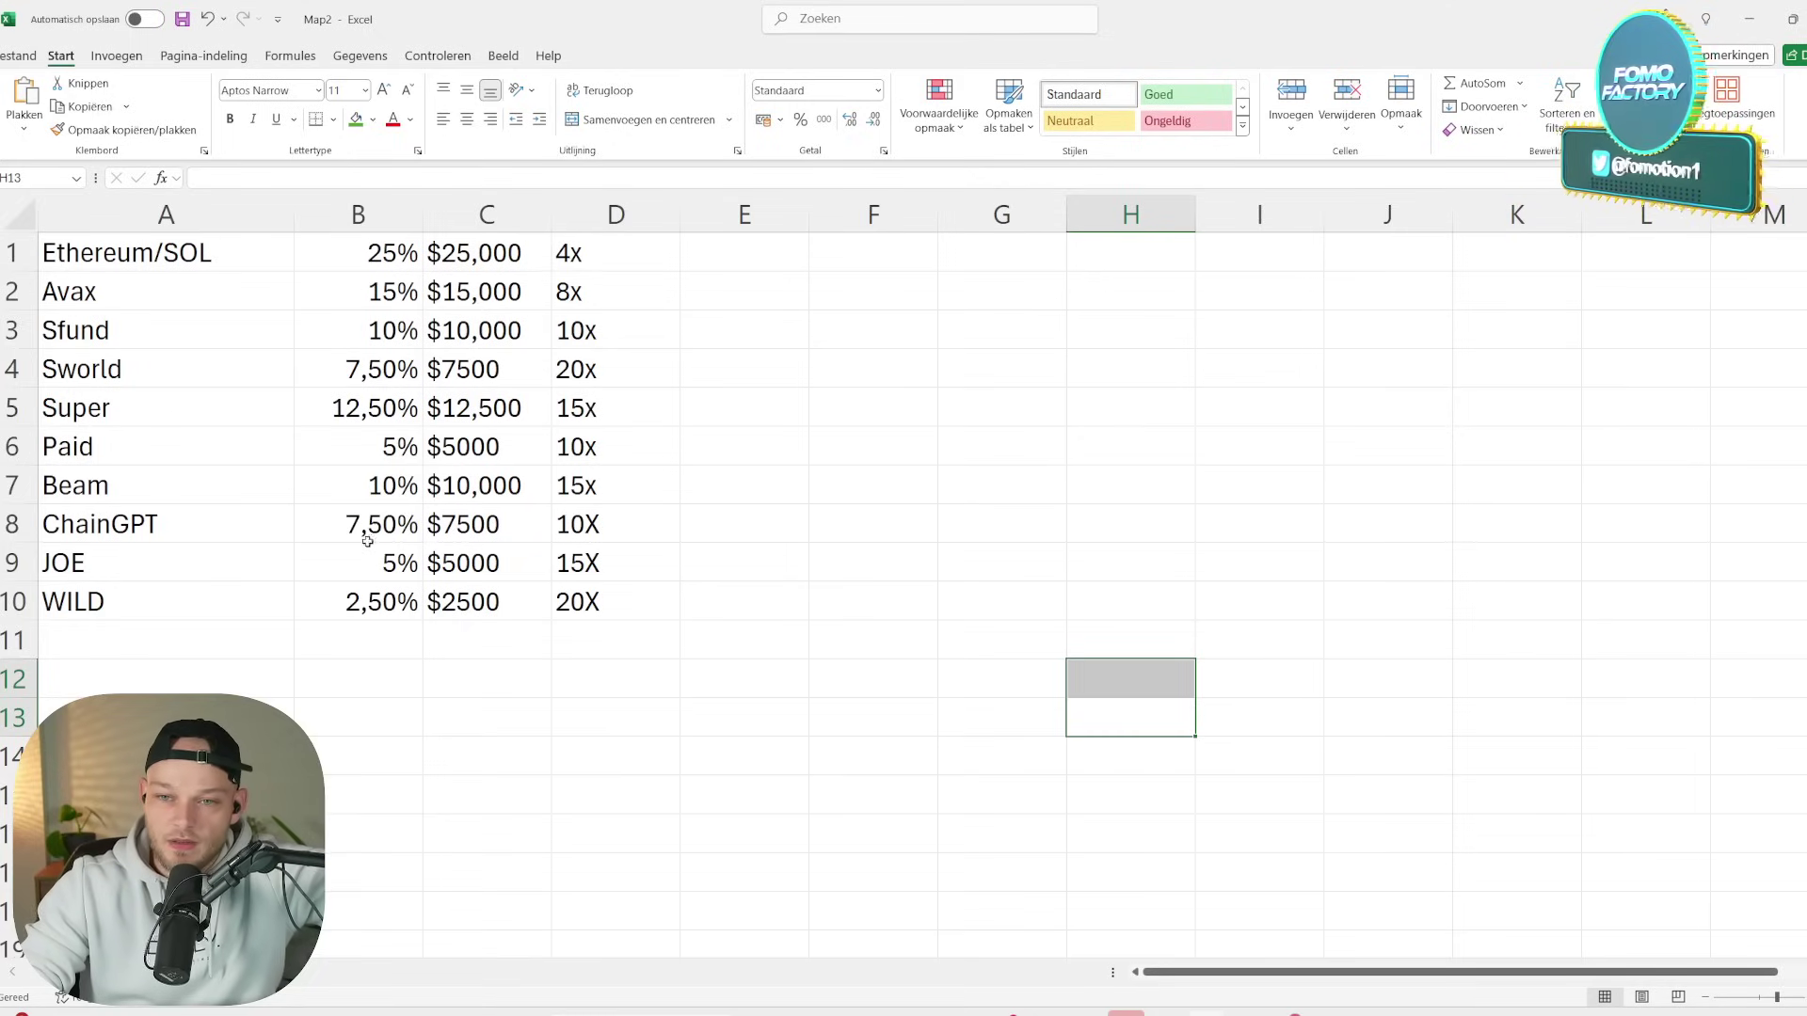
- Switch to TradingView, open the AVAXUSD/SOLUSD chart from the watchlist and examine its weekly trend
{"action": "left_click", "coordinate": [257, 253]}
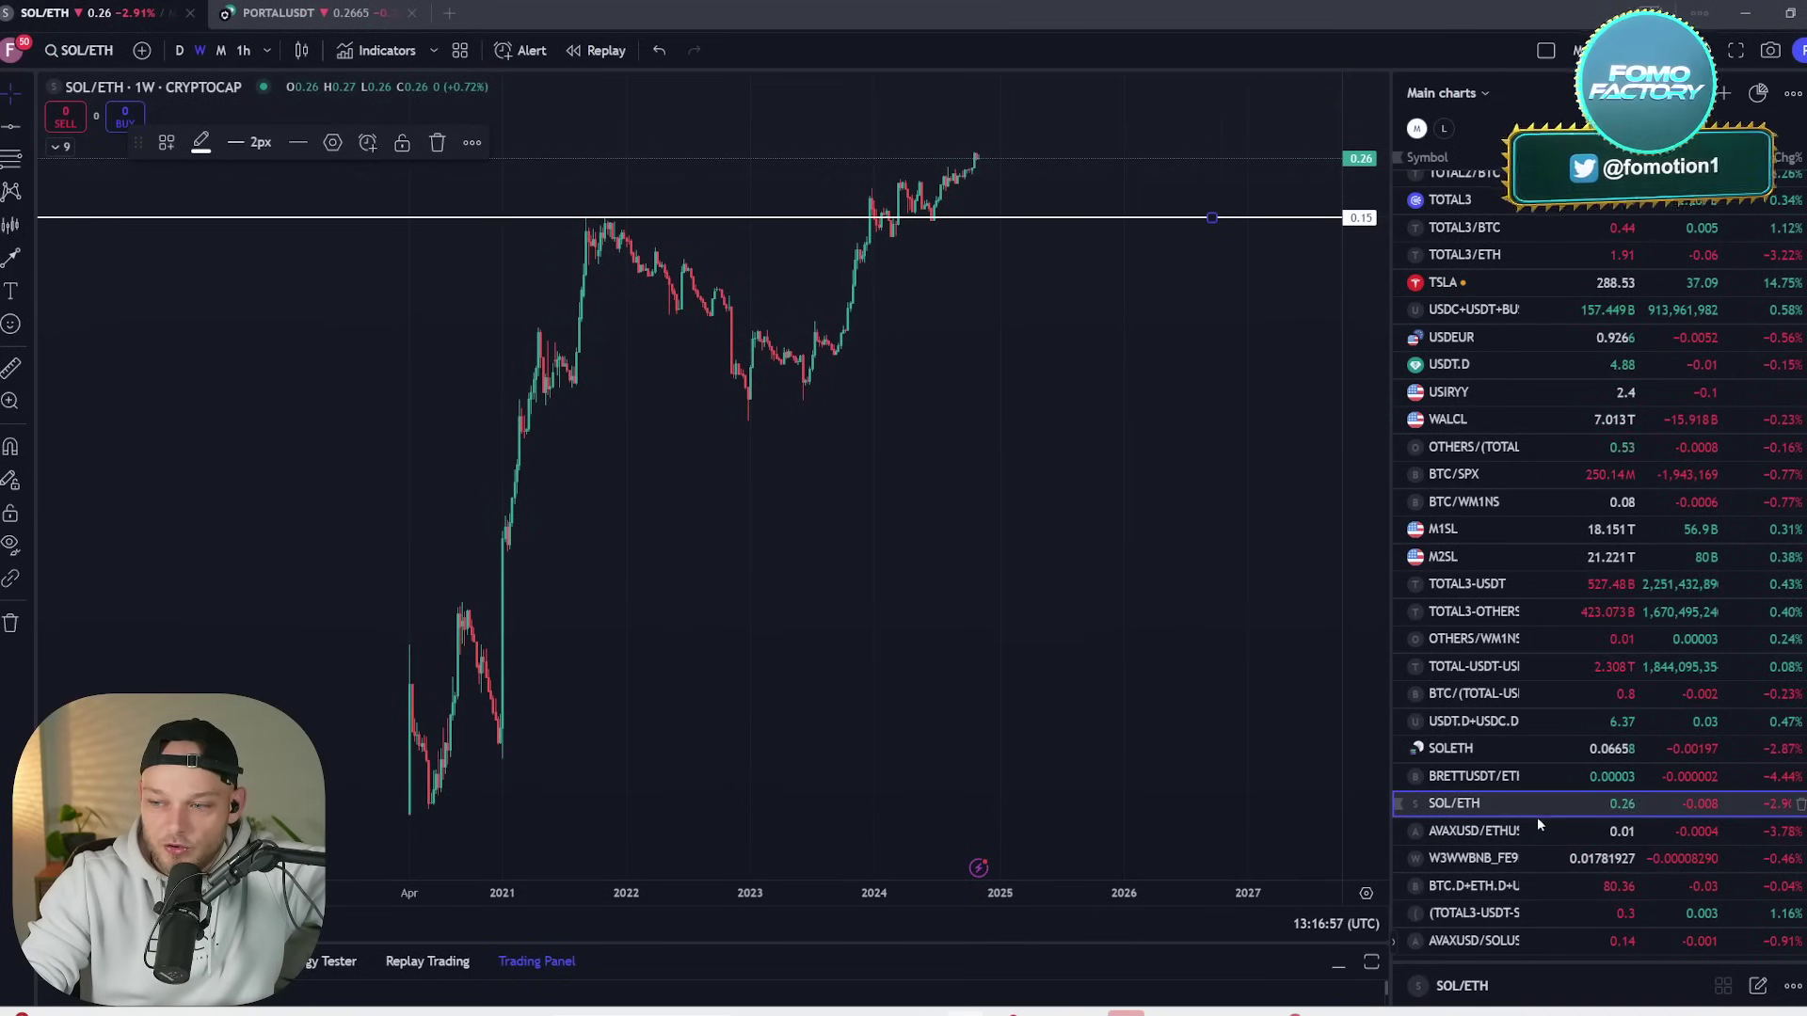
{"action": "left_click", "coordinate": [1522, 940]}
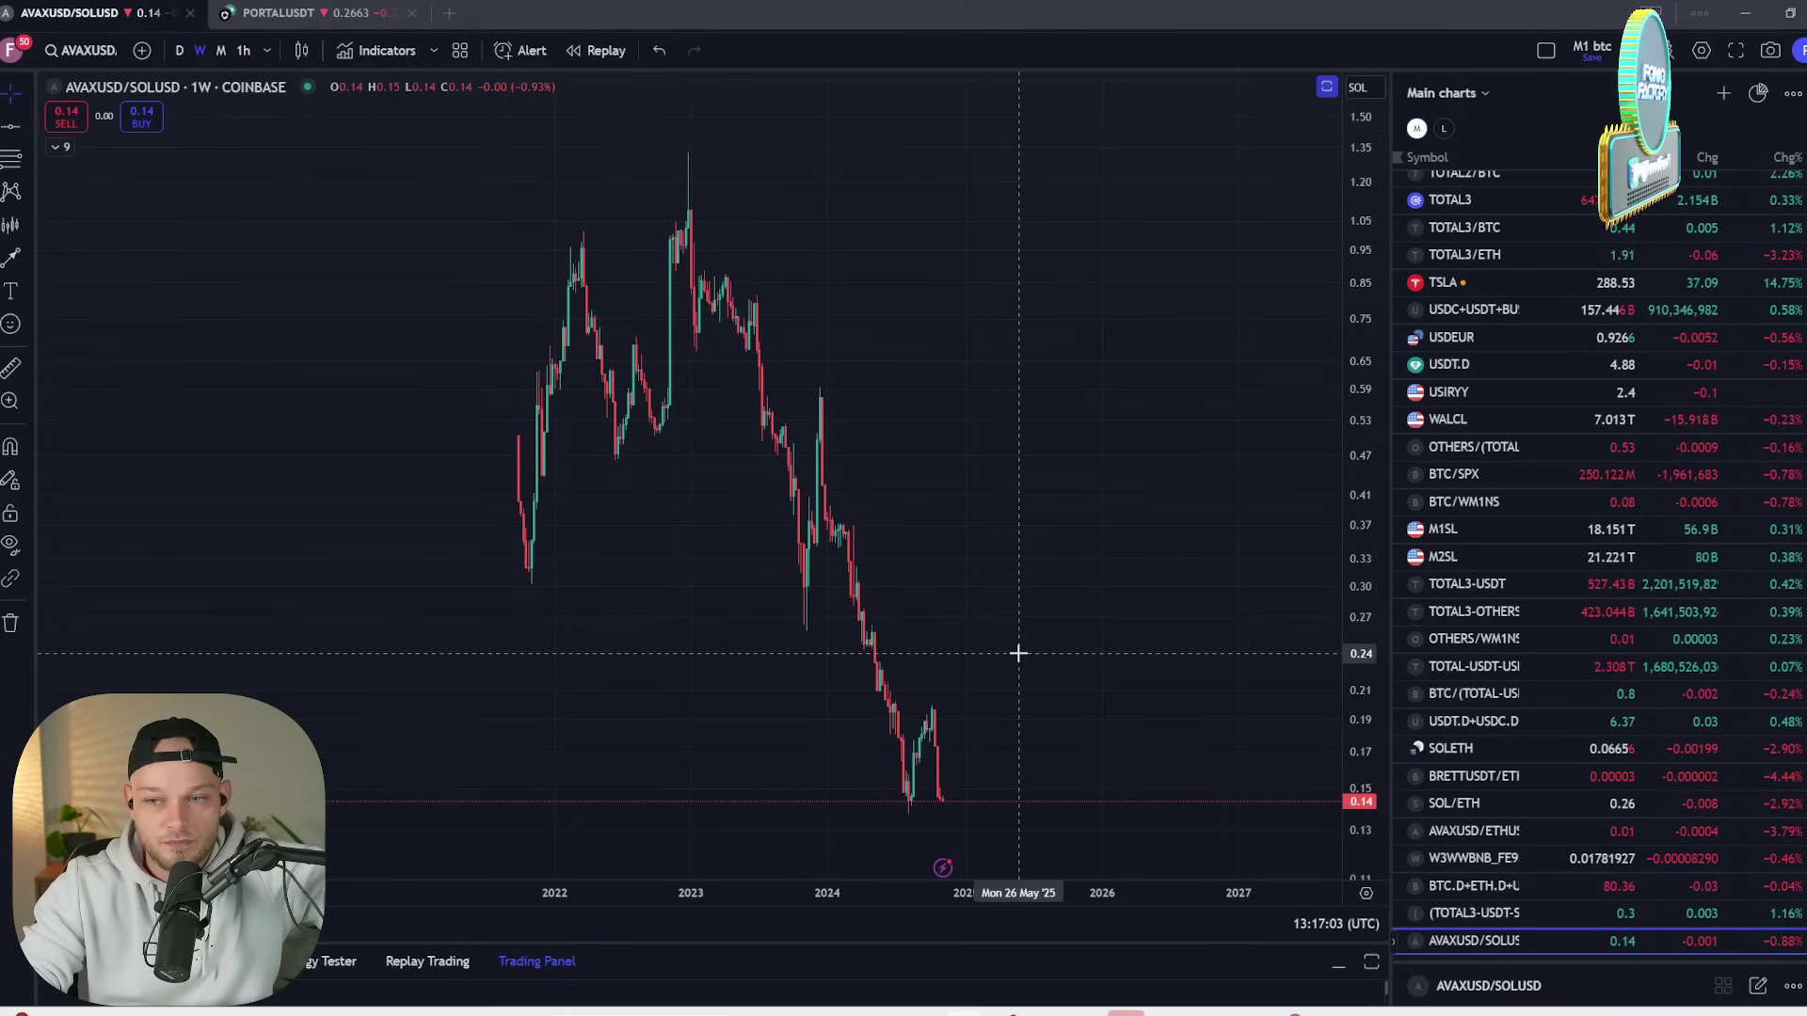
{"action": "scroll", "coordinate": [1113, 686], "scroll_direction": "up", "scroll_amount": 1}
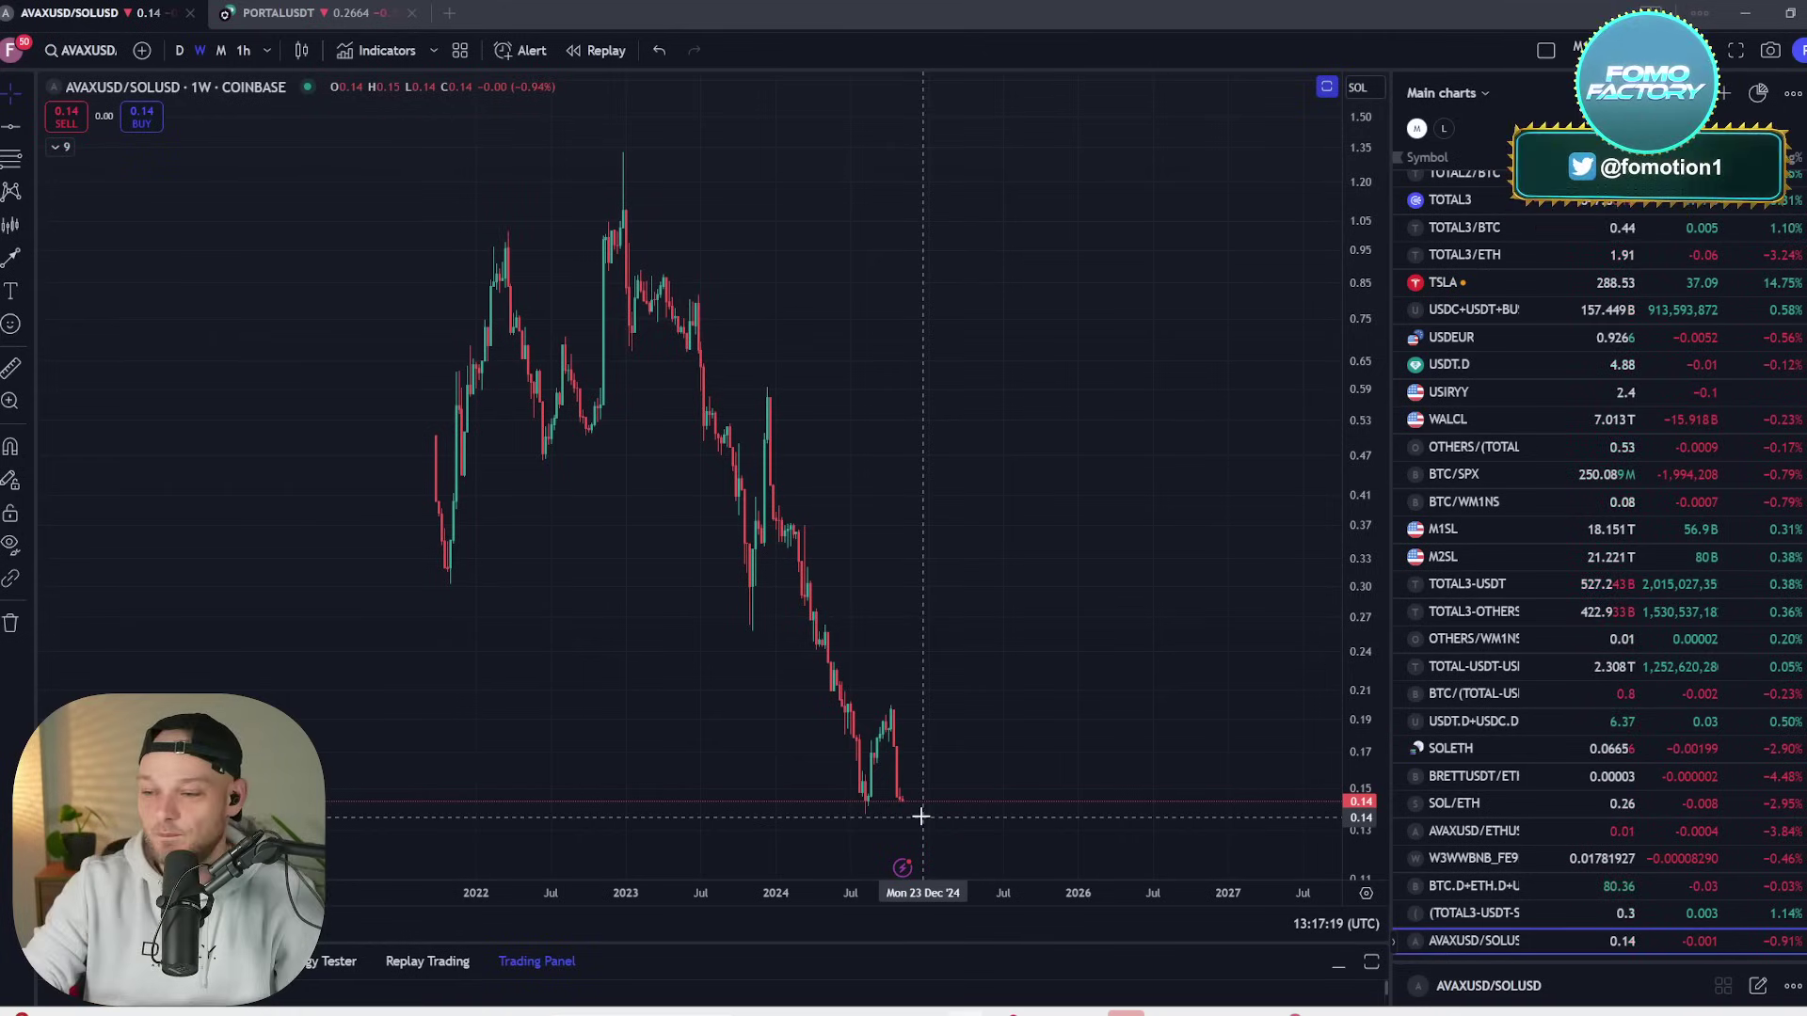
- Return to the Map2 workbook in Excel to view the portfolio table
{"action": "mouse_move", "coordinate": [1205, 1012]}
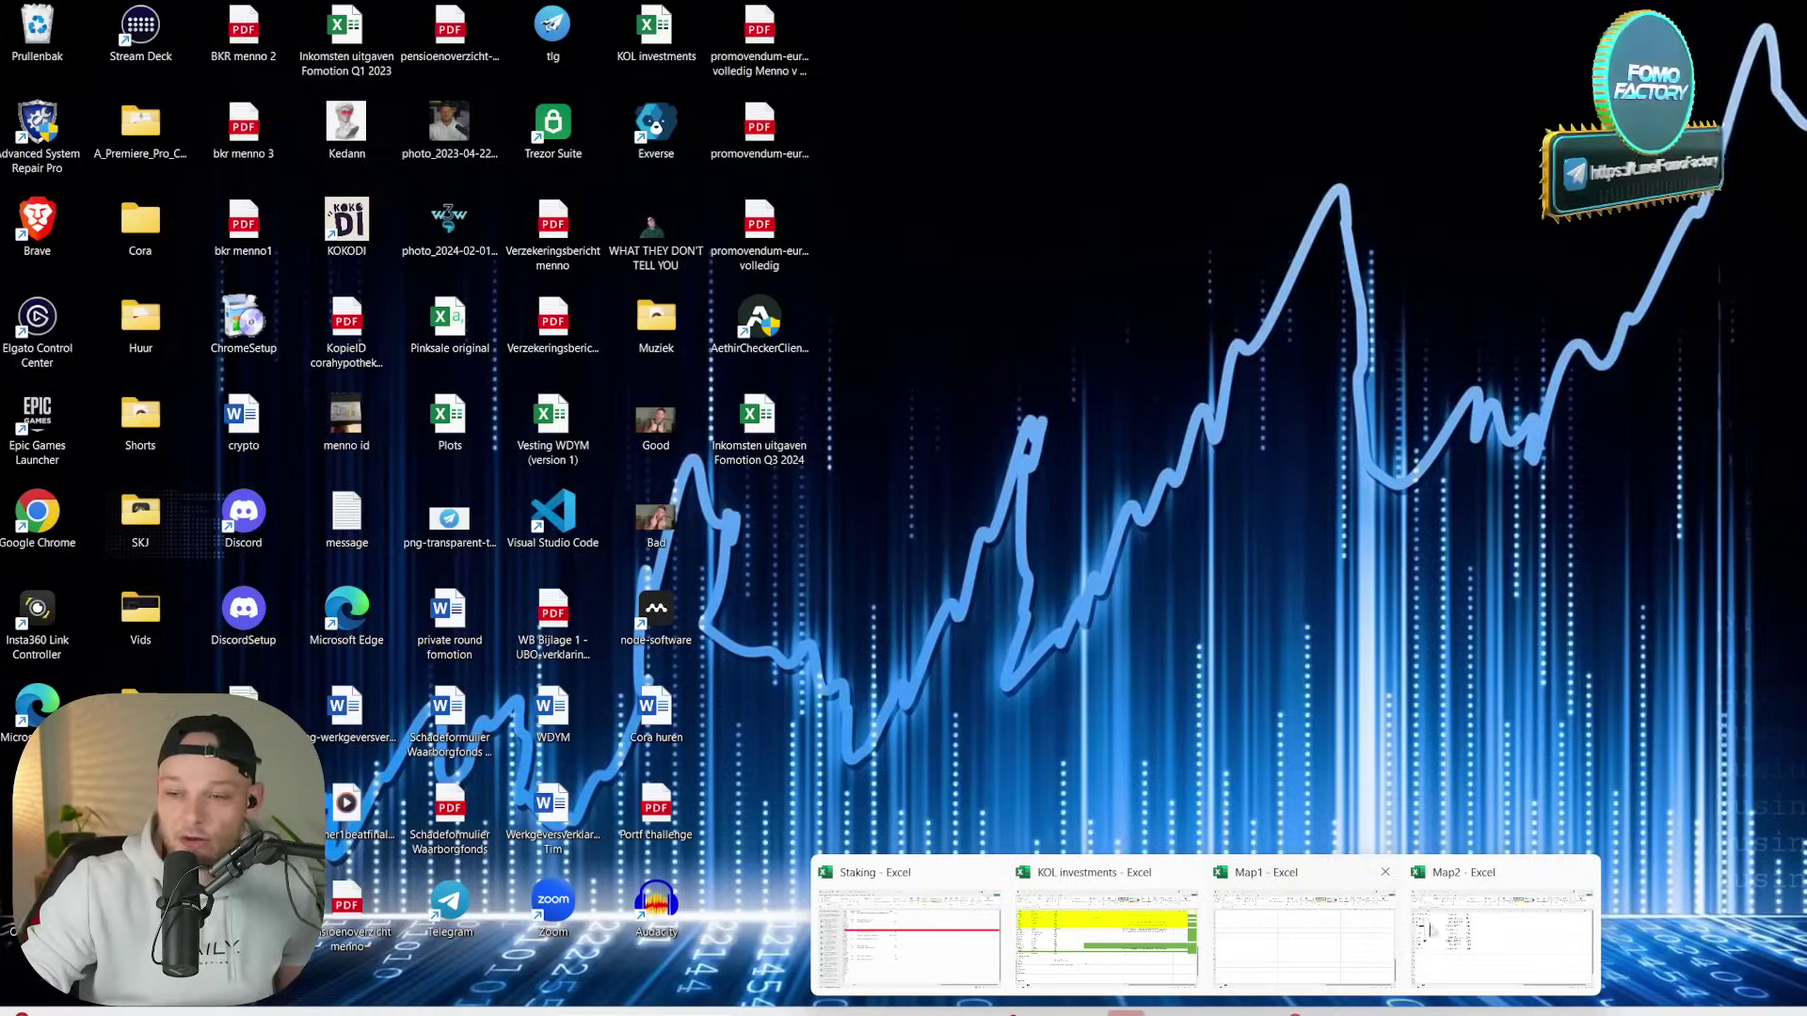
{"action": "left_click", "coordinate": [1461, 944]}
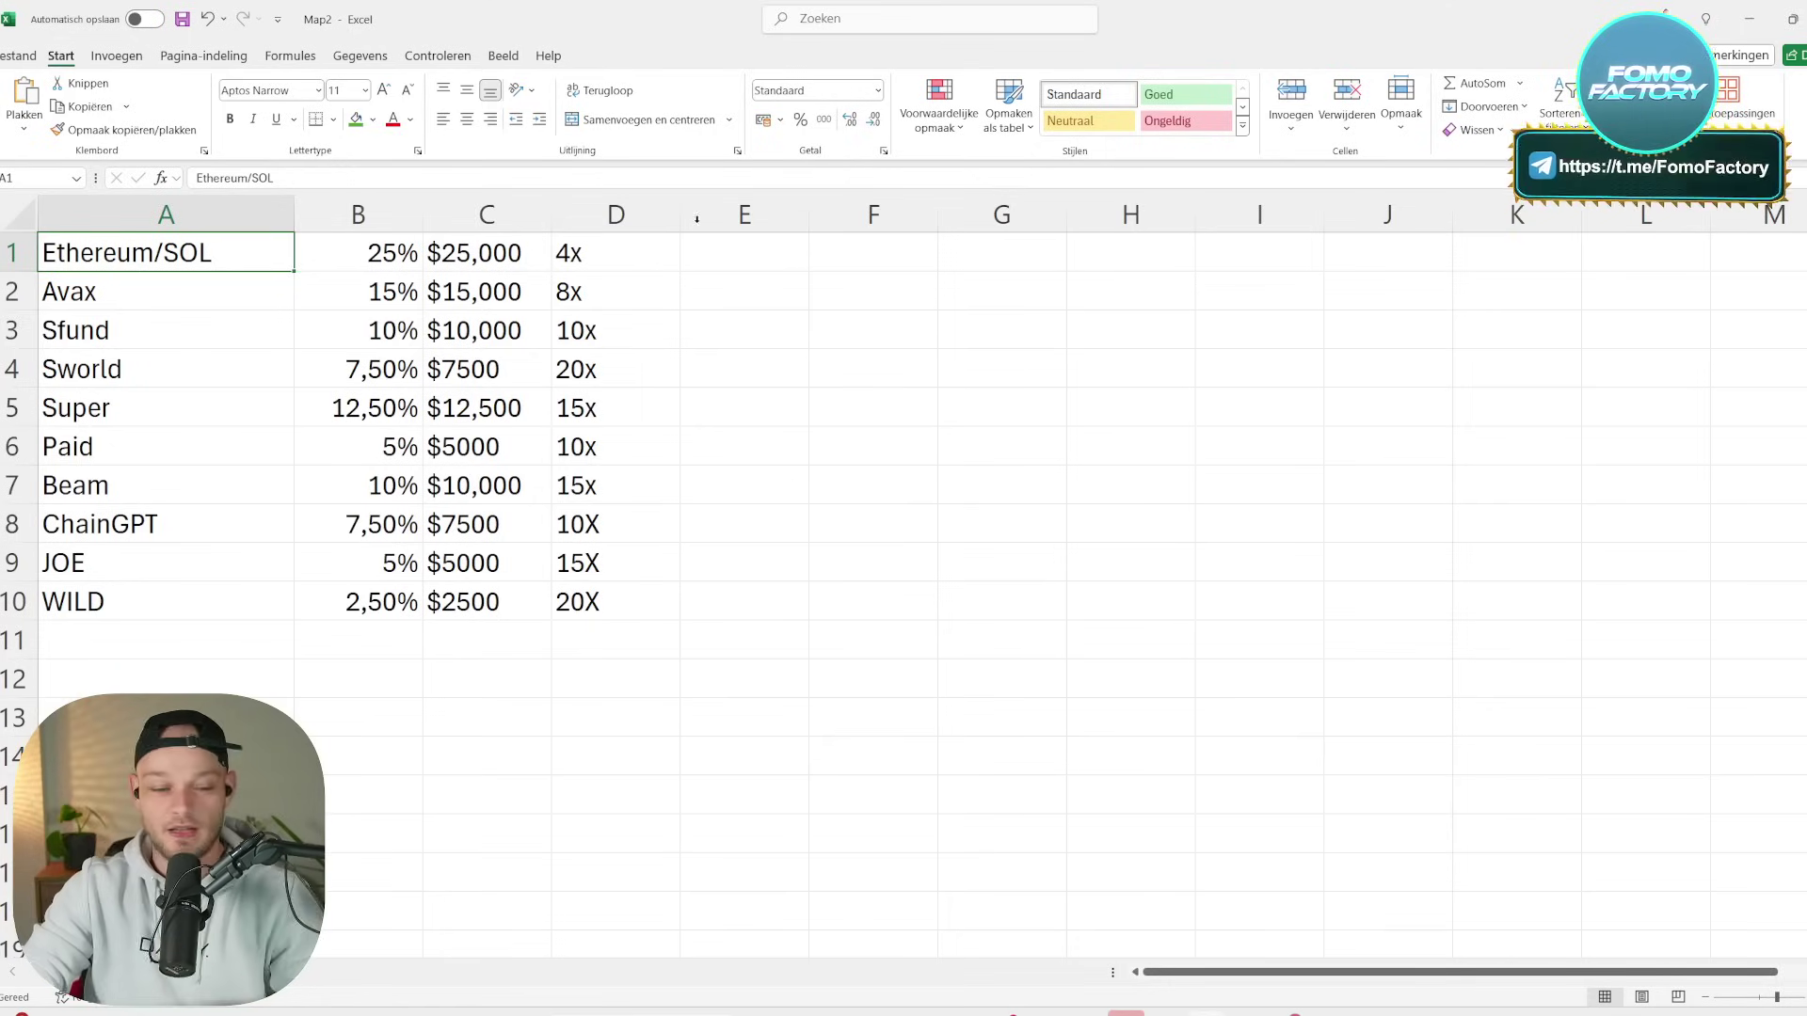
{"action": "left_click", "coordinate": [979, 1012]}
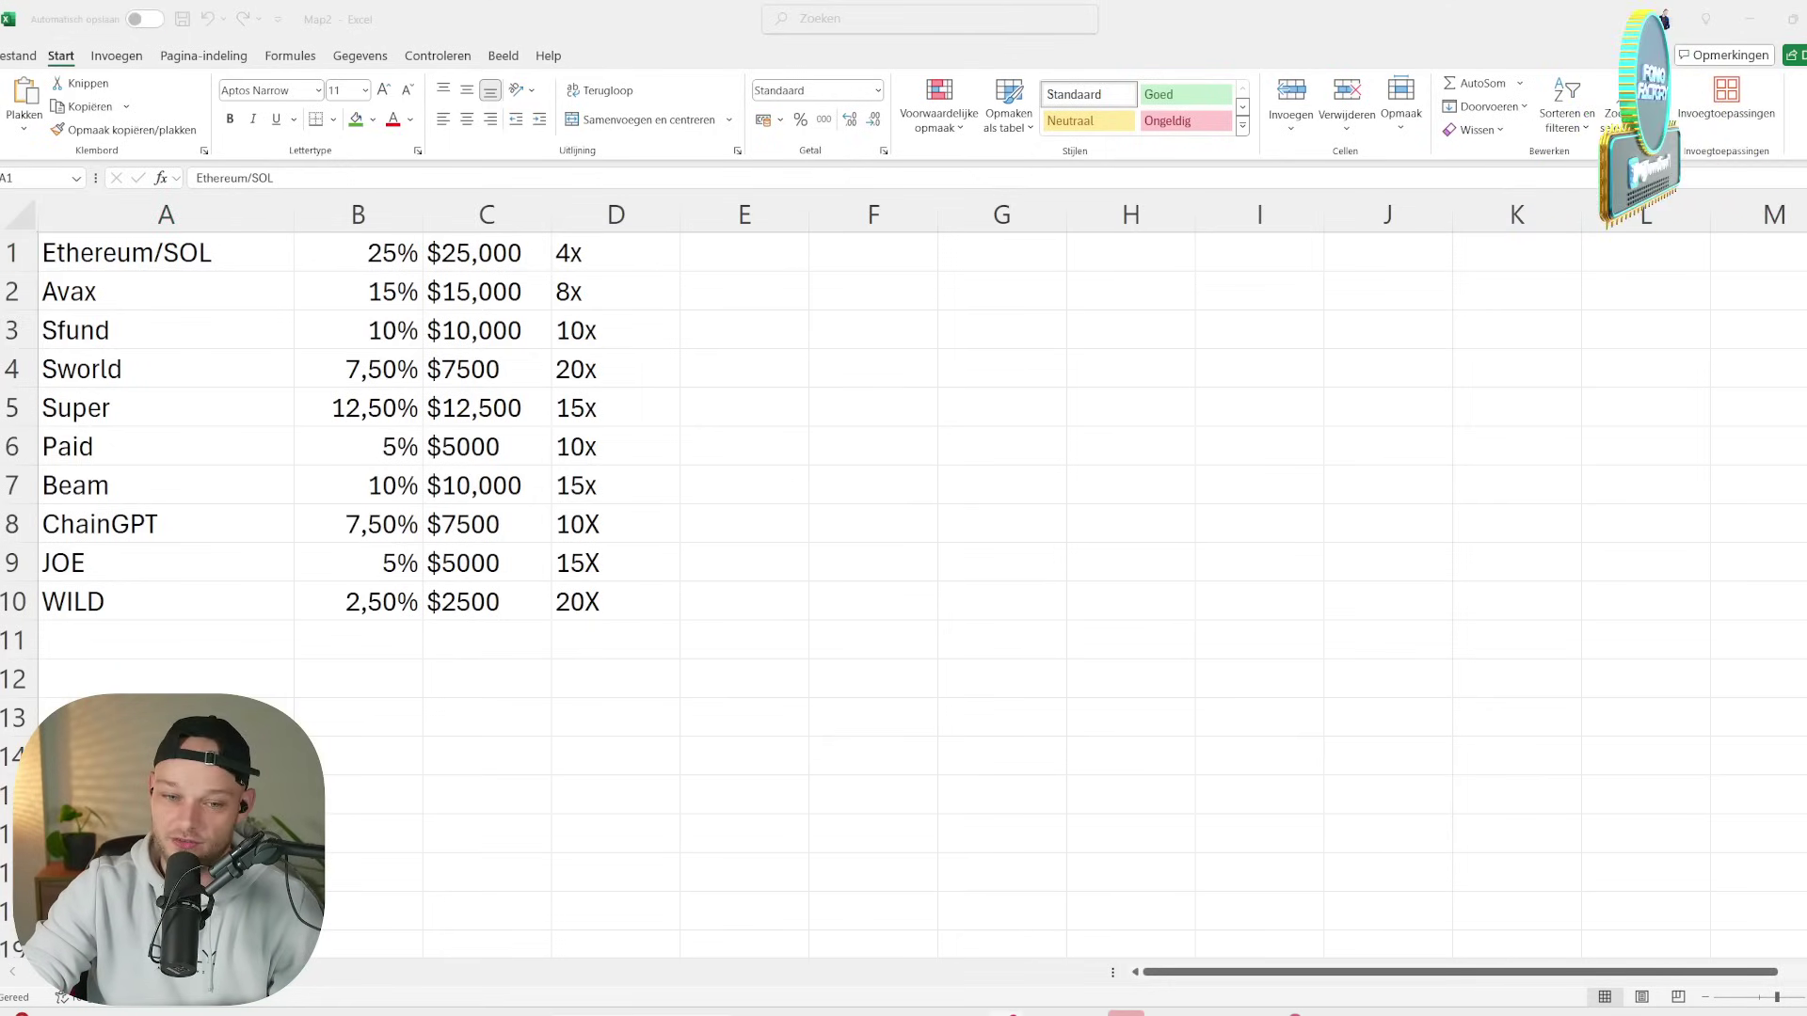